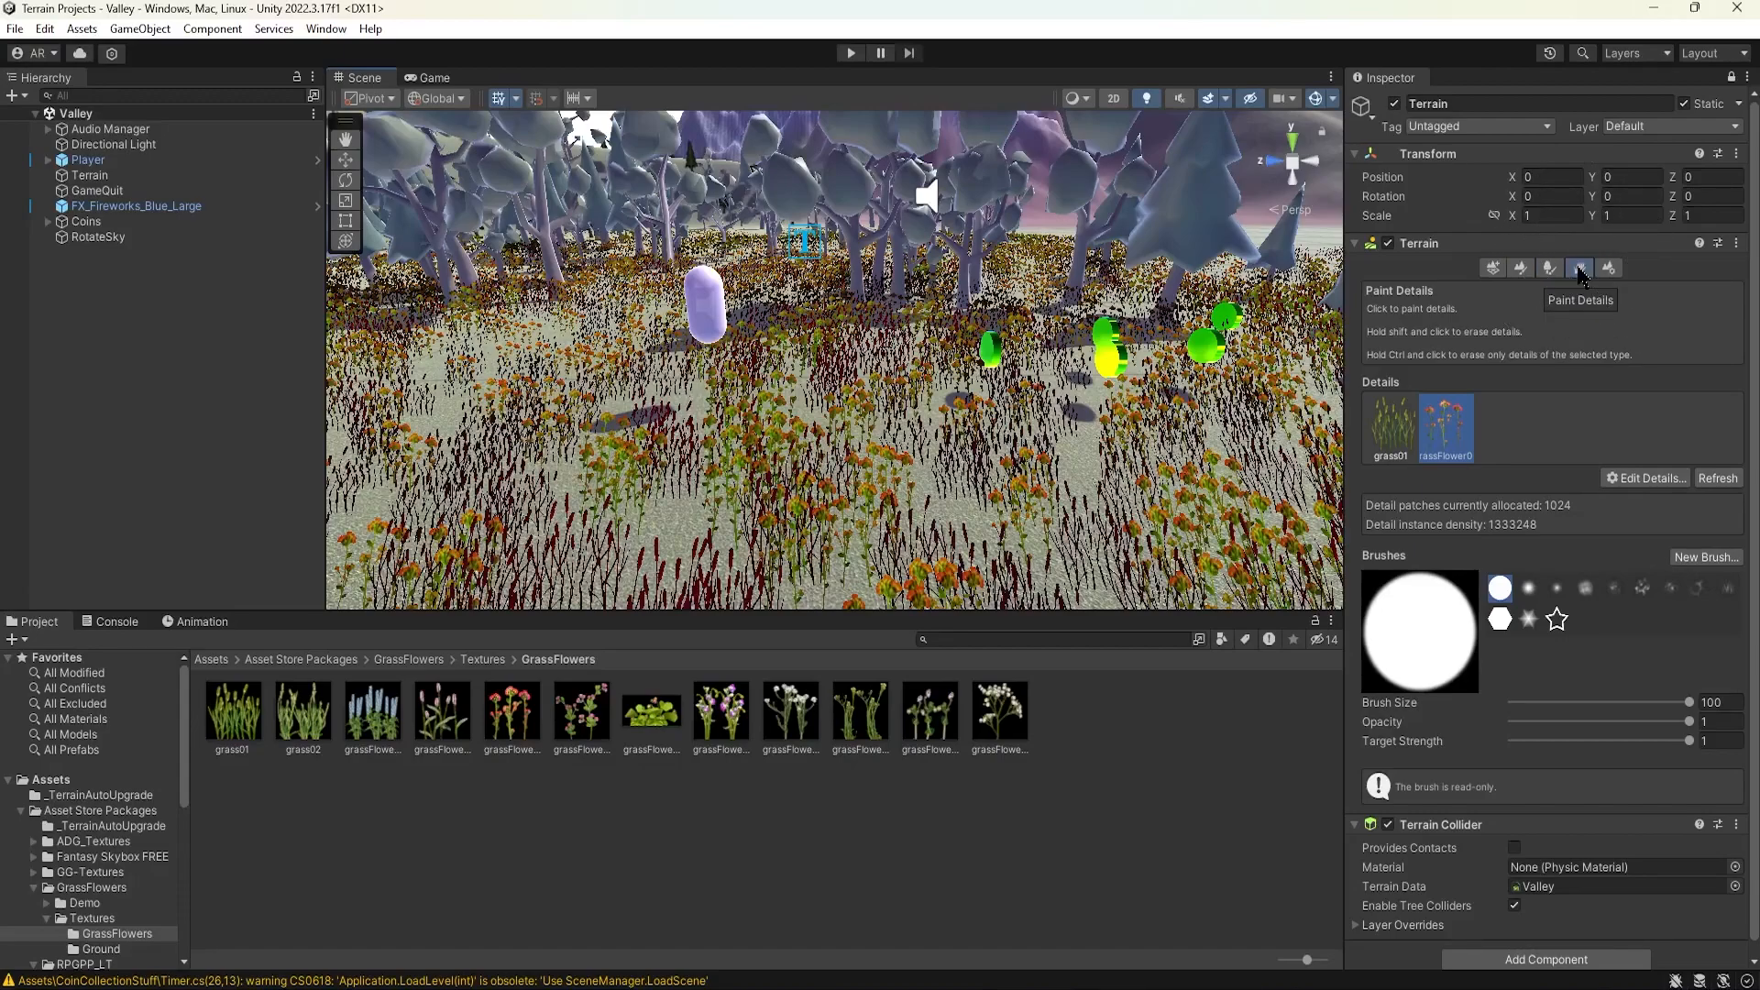
- Examine the painted grass and flower details on the Valley terrain up close from several viewpoints
{"action": "right_click_drag", "start_coordinate": [859, 434], "coordinate": [808, 365]}
{"action": "right_click_drag", "start_coordinate": [770, 479], "coordinate": [1624, 427], "text": "alt"}
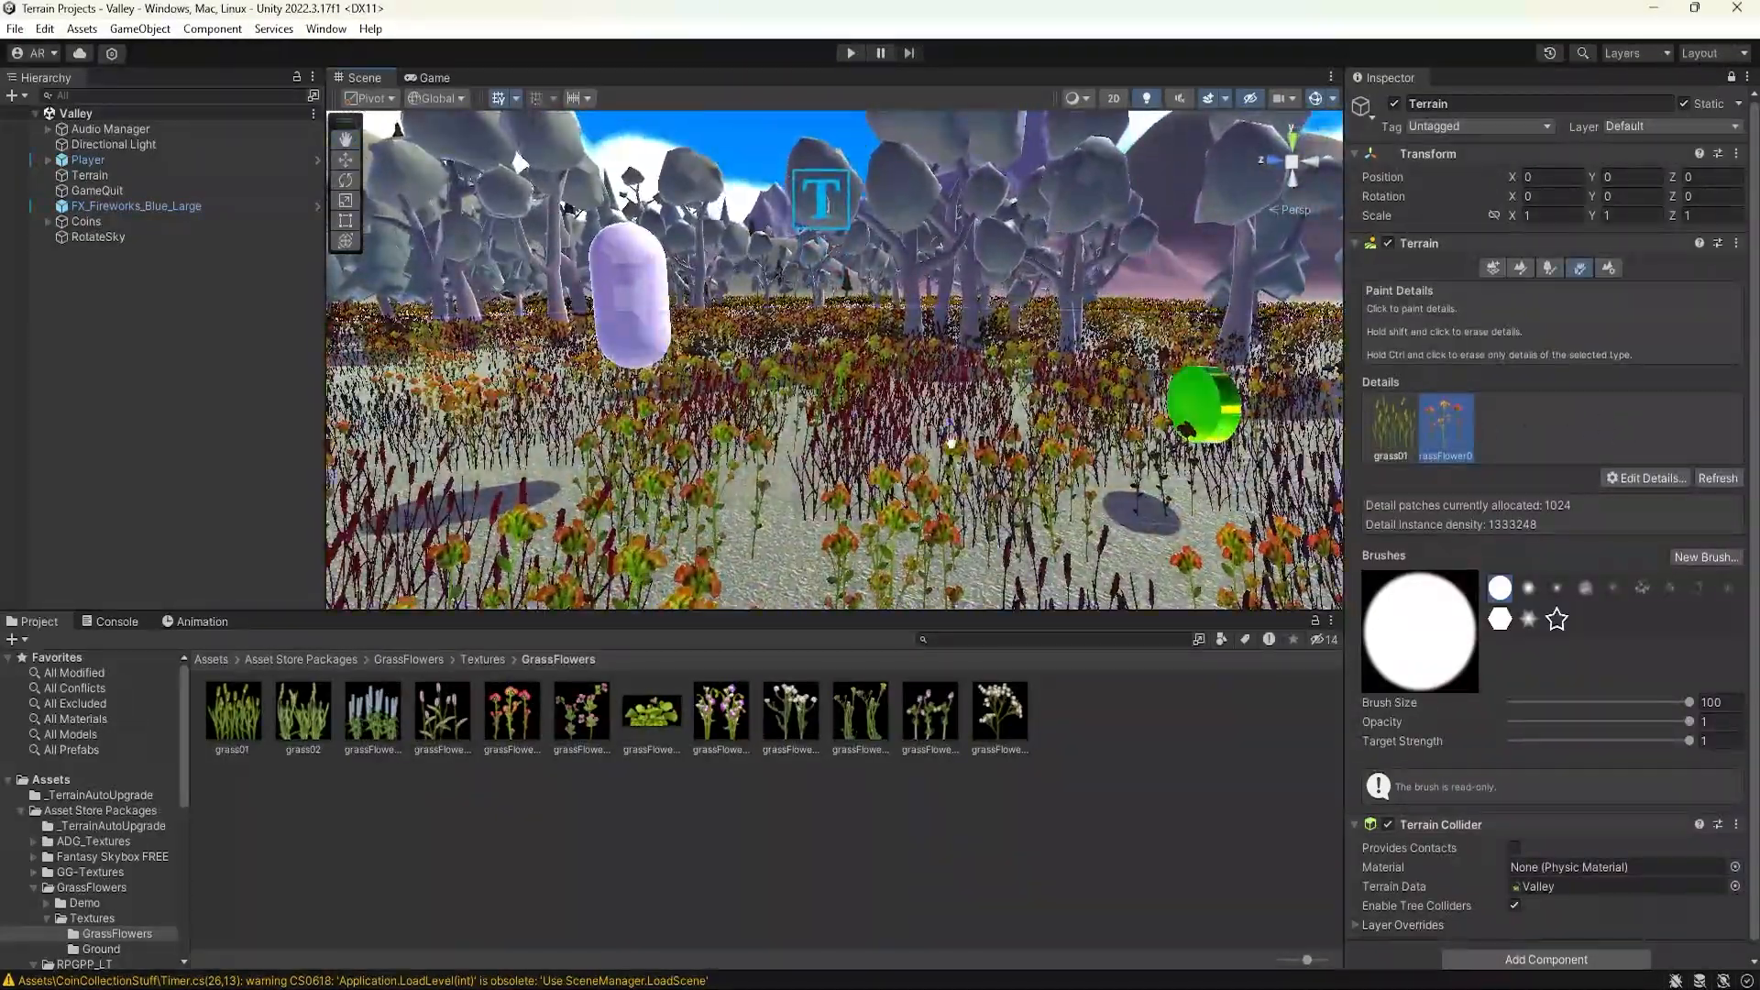
{"action": "middle_click_drag", "start_coordinate": [951, 444], "coordinate": [1280, 286]}
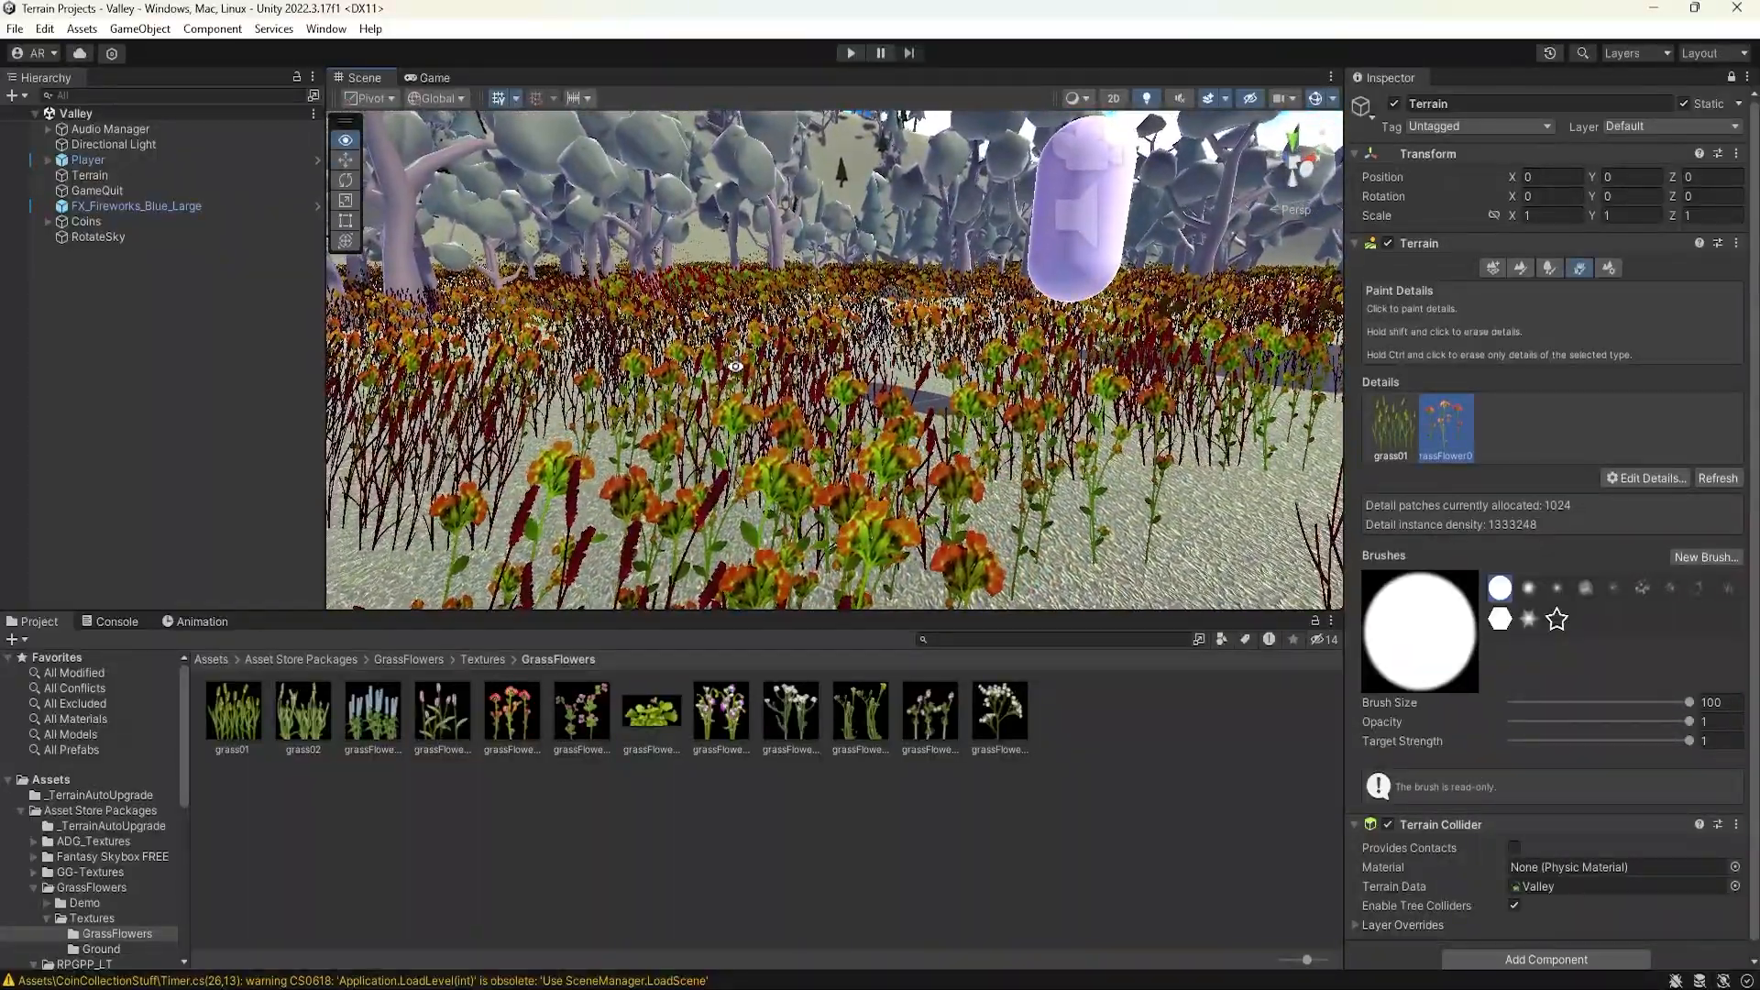
{"action": "right_click_drag", "start_coordinate": [743, 375], "coordinate": [772, 397]}
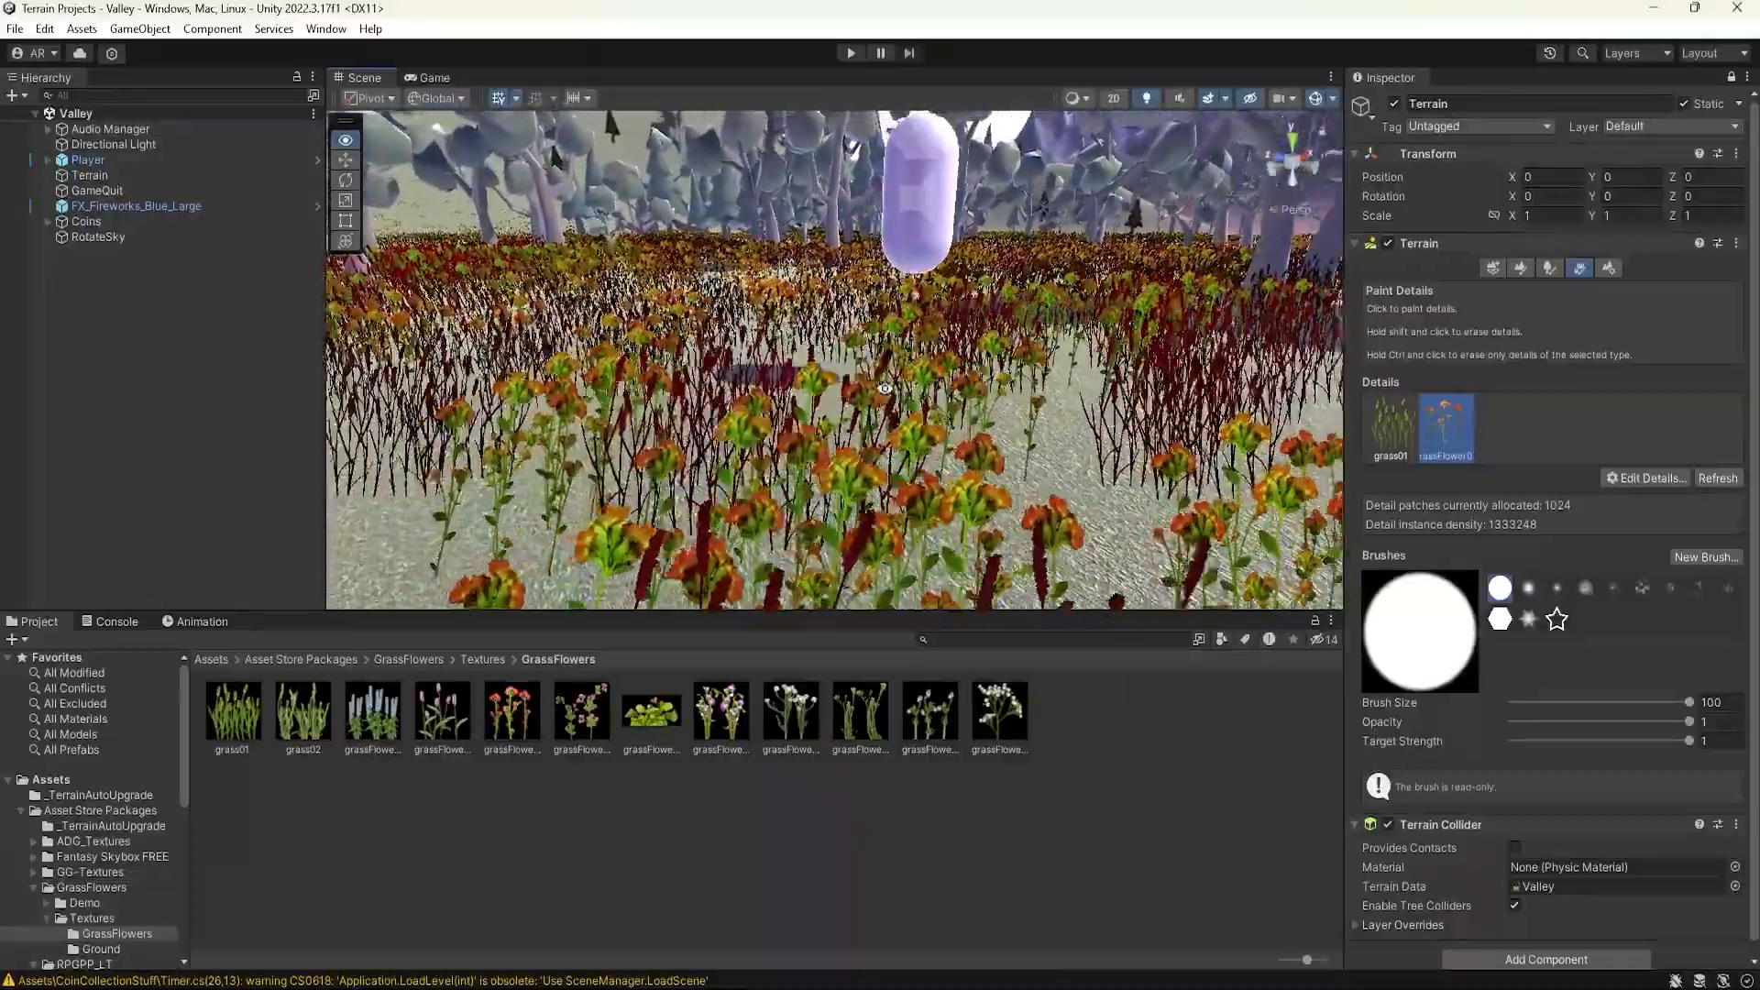
{"action": "left_click_drag", "start_coordinate": [1050, 398], "coordinate": [935, 376], "text": "alt"}
{"action": "right_click_drag", "start_coordinate": [935, 376], "coordinate": [414, 408], "text": "alt"}
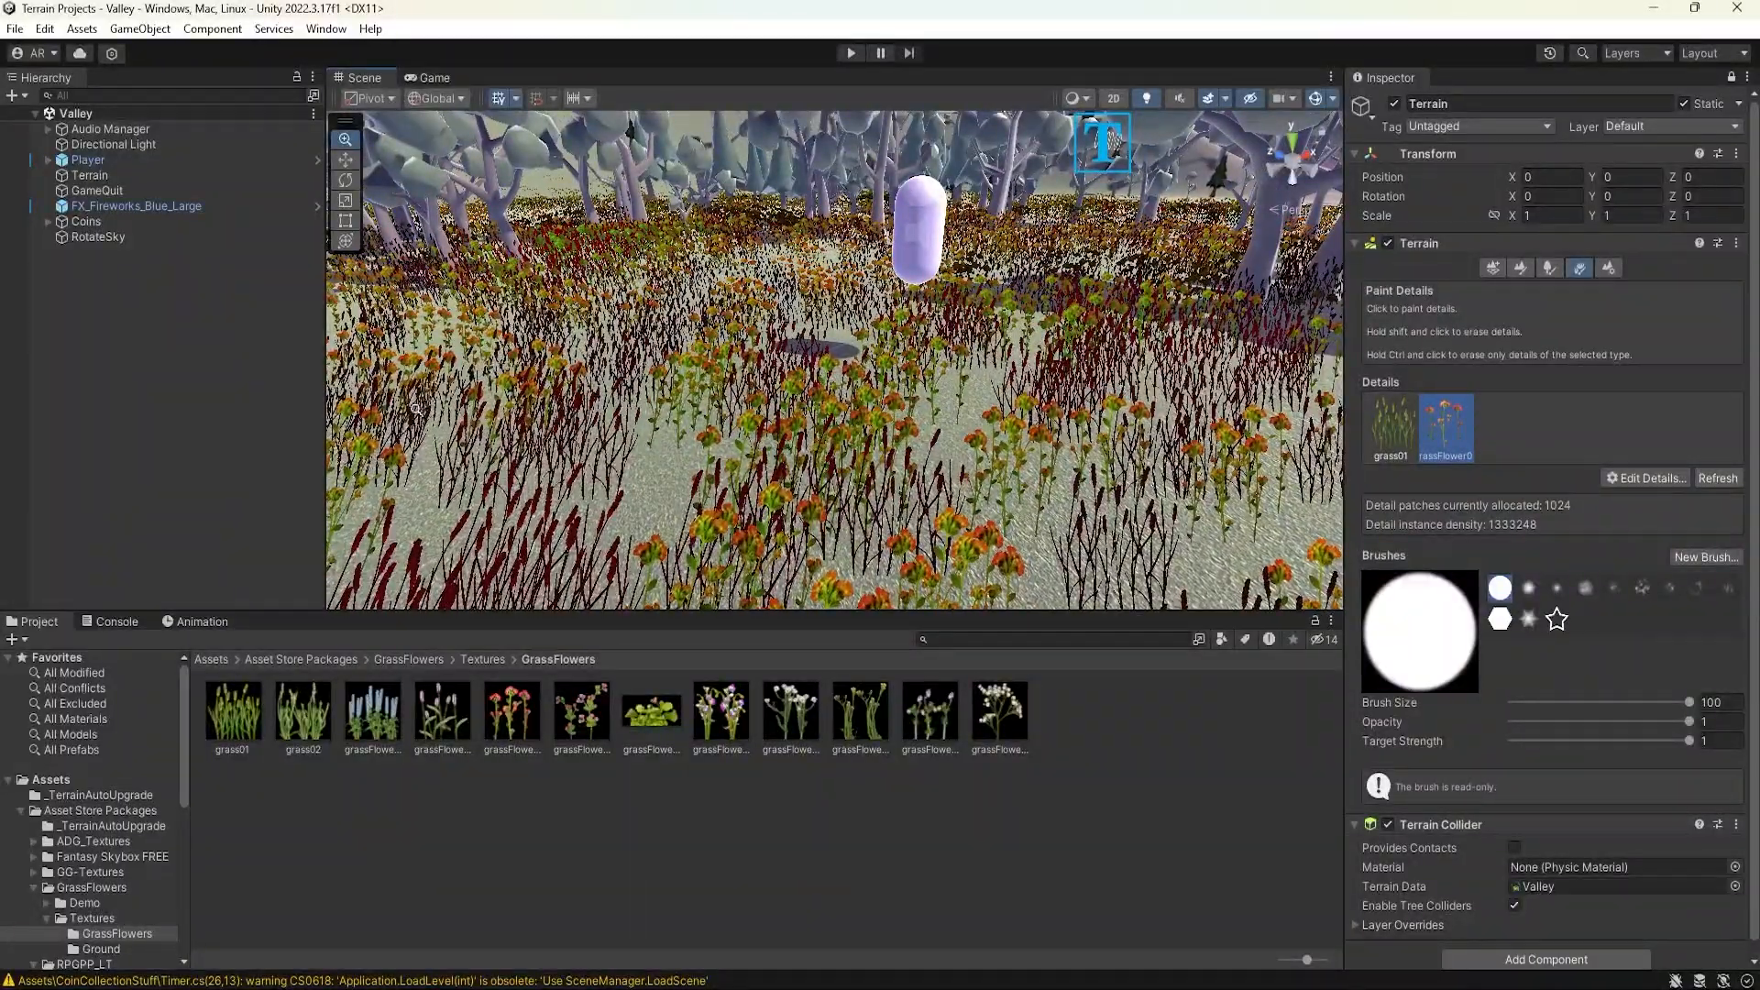
{"action": "right_click_drag", "start_coordinate": [427, 412], "coordinate": [1120, 385], "text": "alt"}
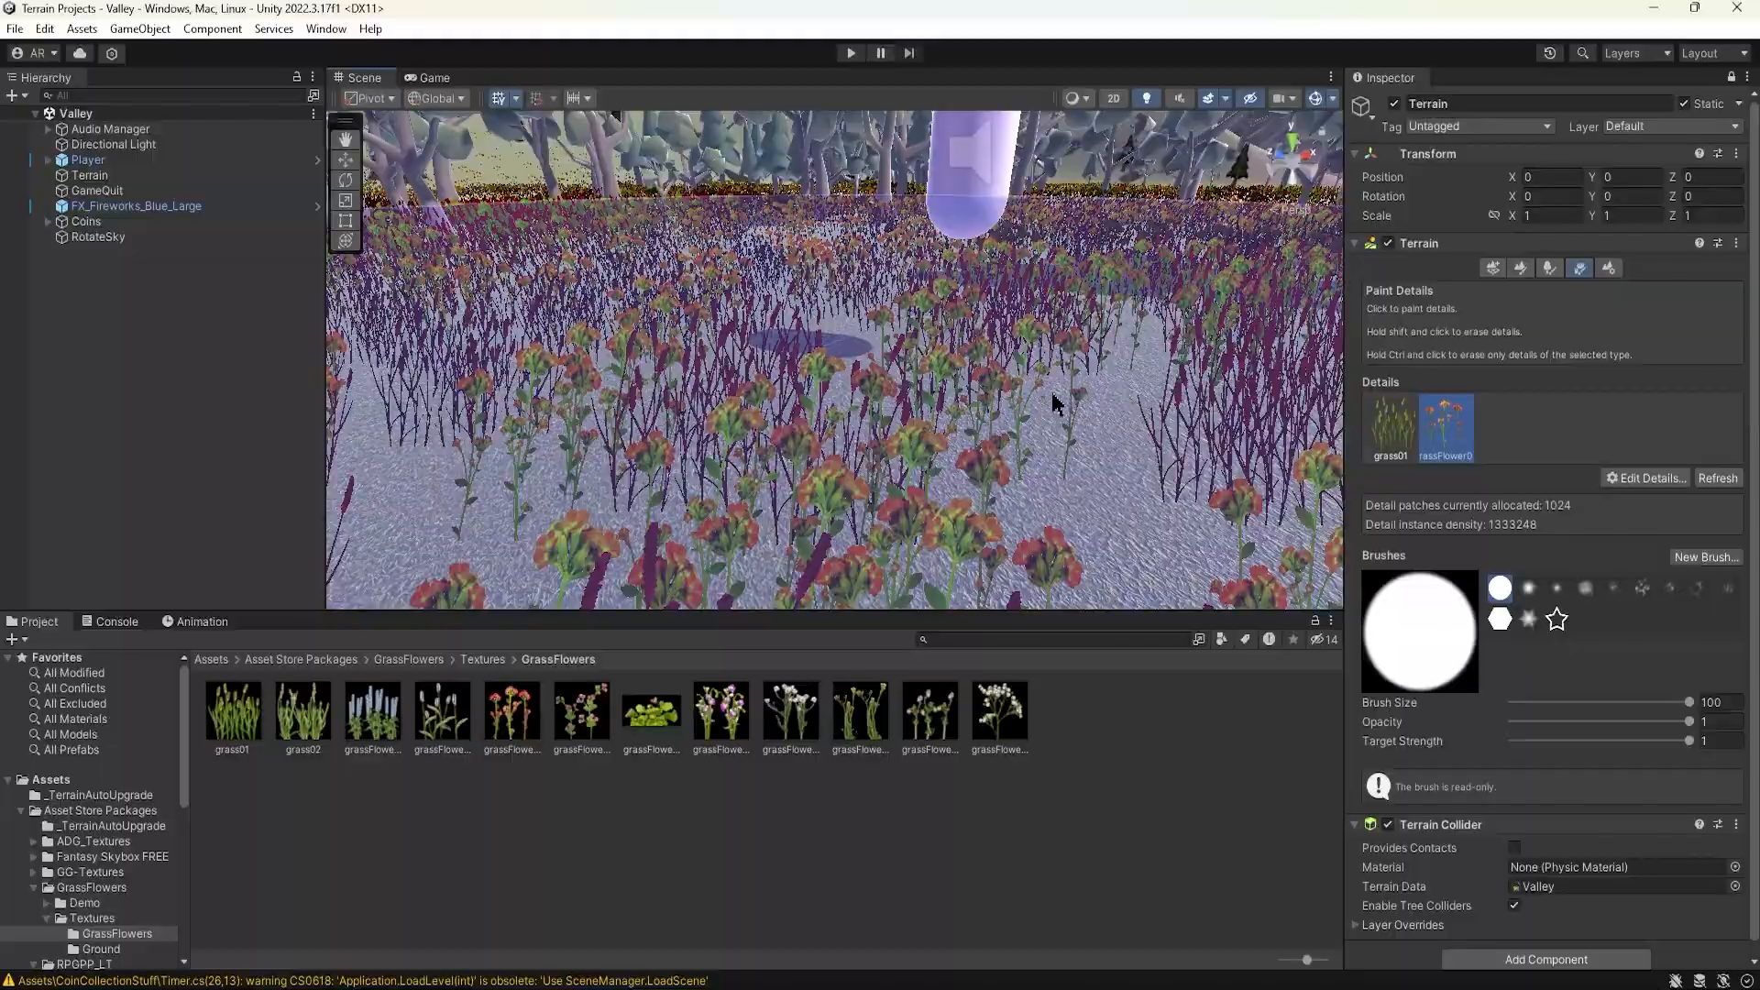
{"action": "left_click_drag", "start_coordinate": [802, 378], "coordinate": [801, 332], "text": "alt"}
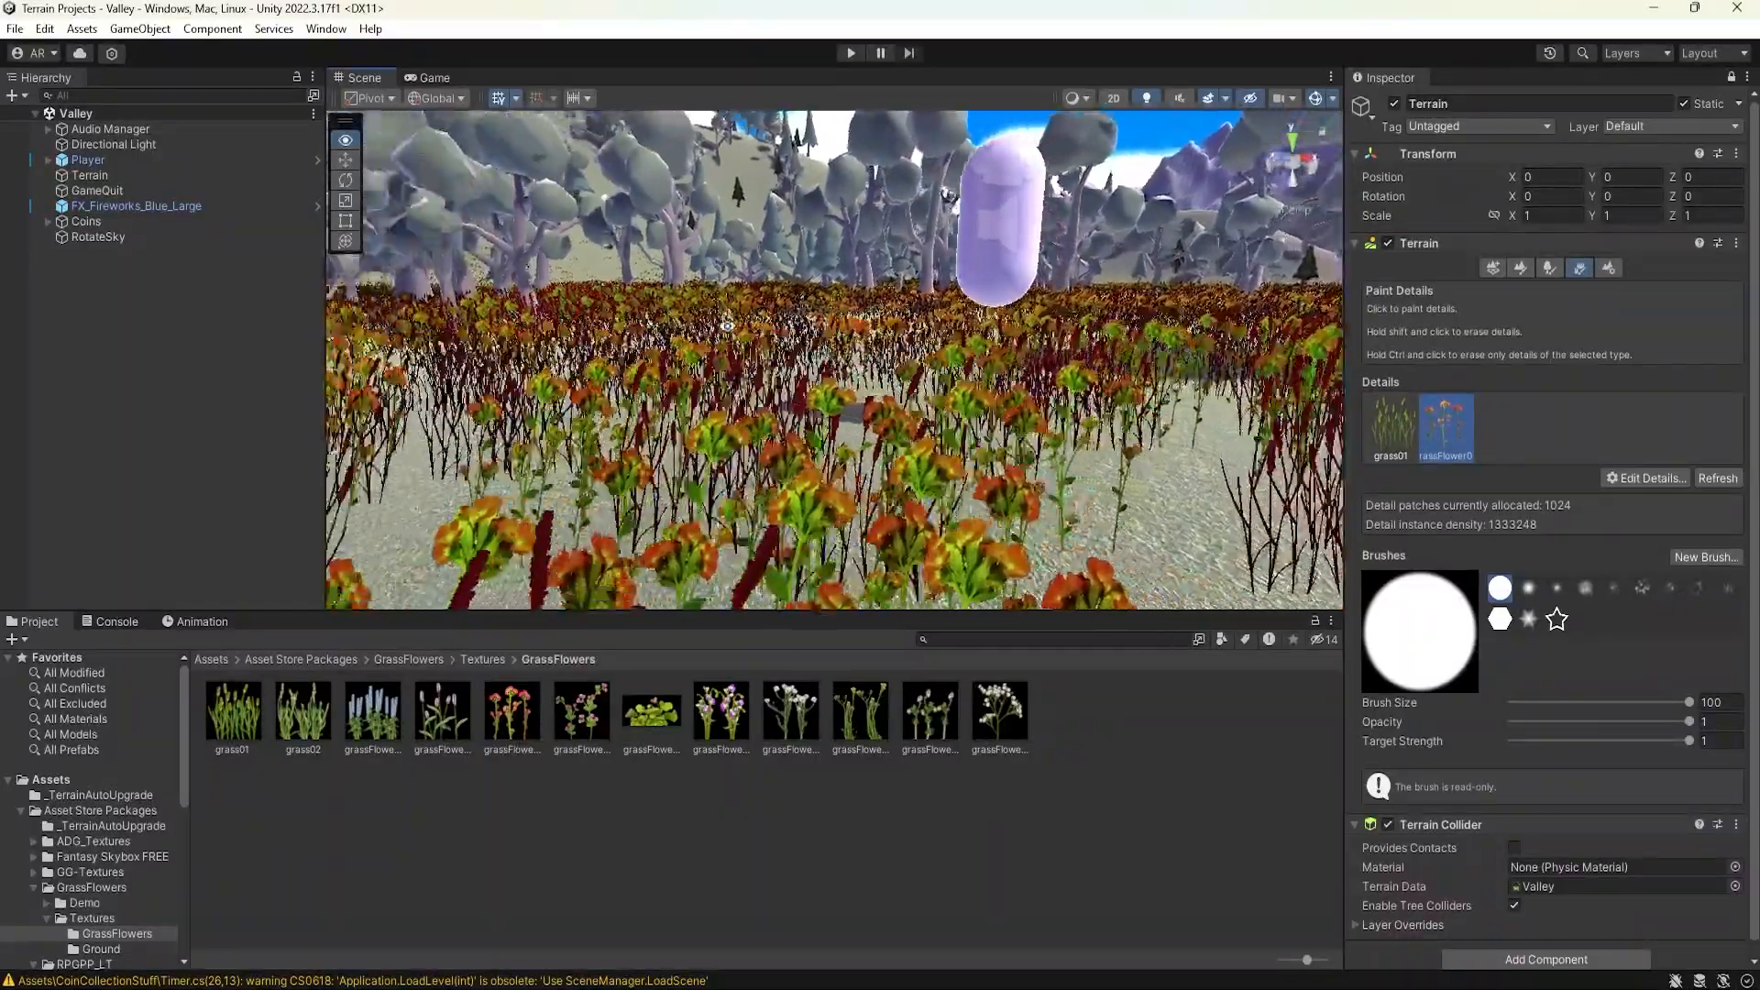
{"action": "mouse_move", "coordinate": [616, 337]}
{"action": "left_mouse_down", "text": "alt"}
{"action": "mouse_move", "coordinate": [668, 337]}
{"action": "mouse_move", "coordinate": [599, 356]}
{"action": "left_mouse_up", "text": "alt"}
{"action": "right_click_drag", "start_coordinate": [943, 369], "coordinate": [225, 368], "text": "alt"}
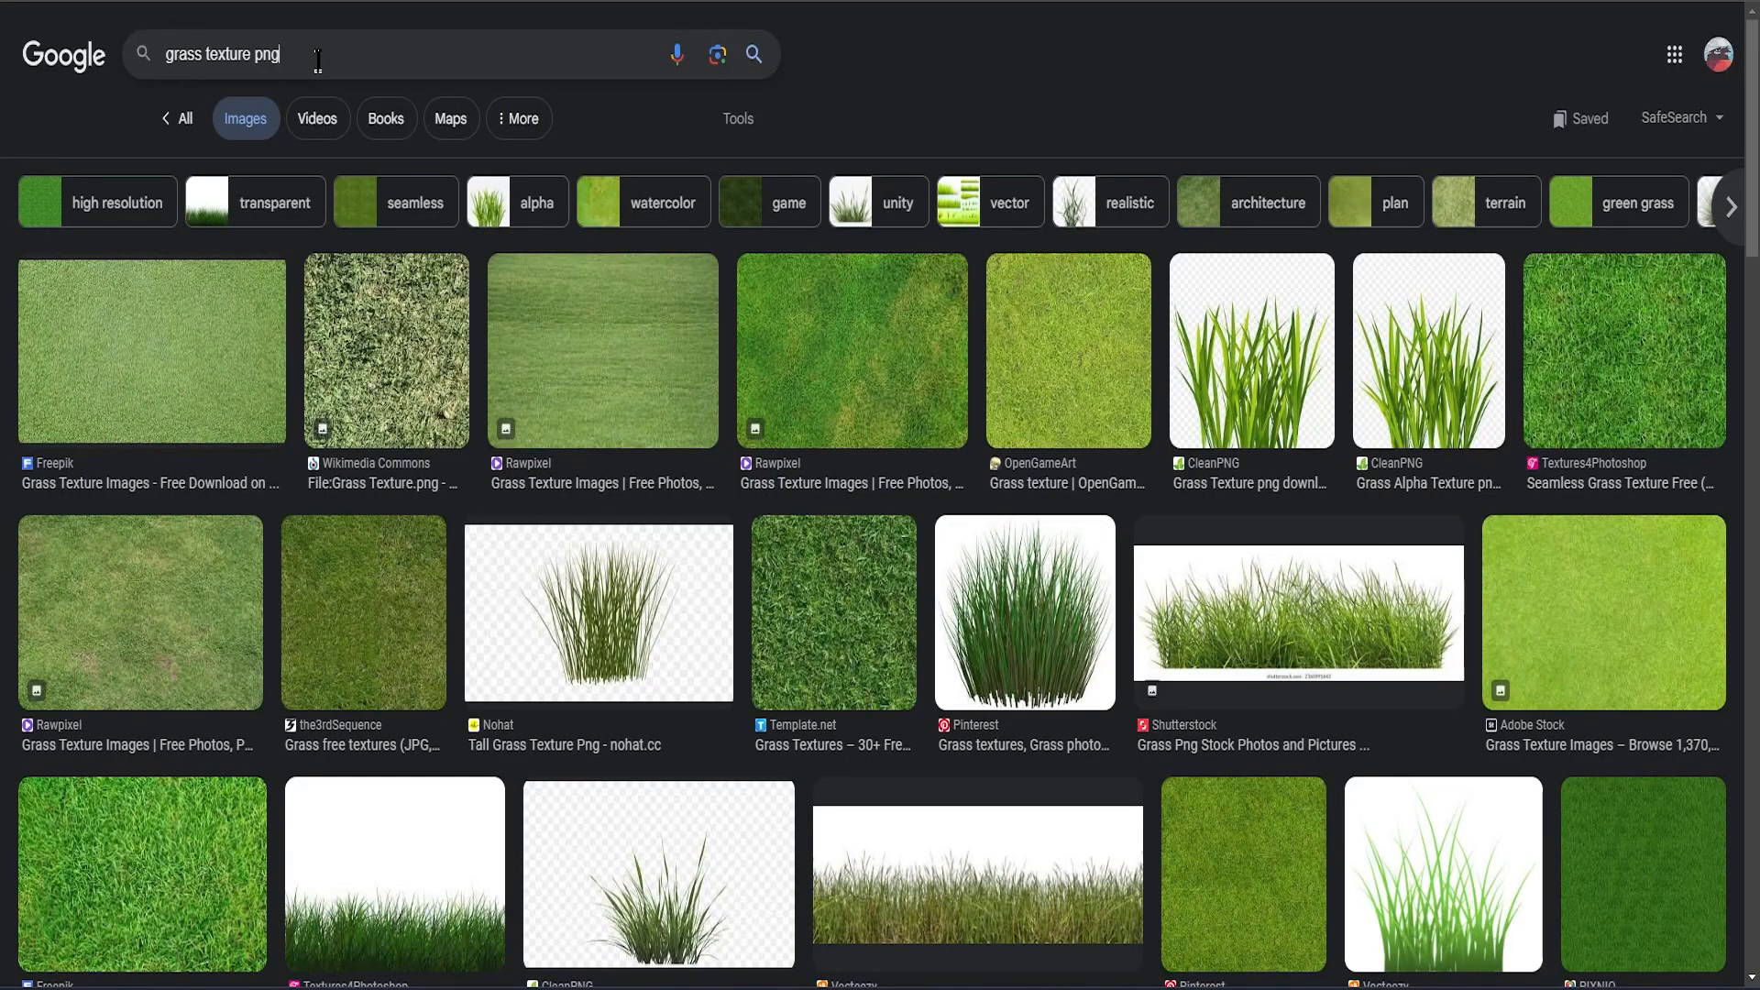
- Switch to the browser and look over the Google image results for "grass texture png"
{"action": "left_click_drag", "start_coordinate": [322, 61], "coordinate": [154, 73]}
{"action": "left_click", "coordinate": [1313, 74]}
{"action": "left_click", "coordinate": [1261, 342]}
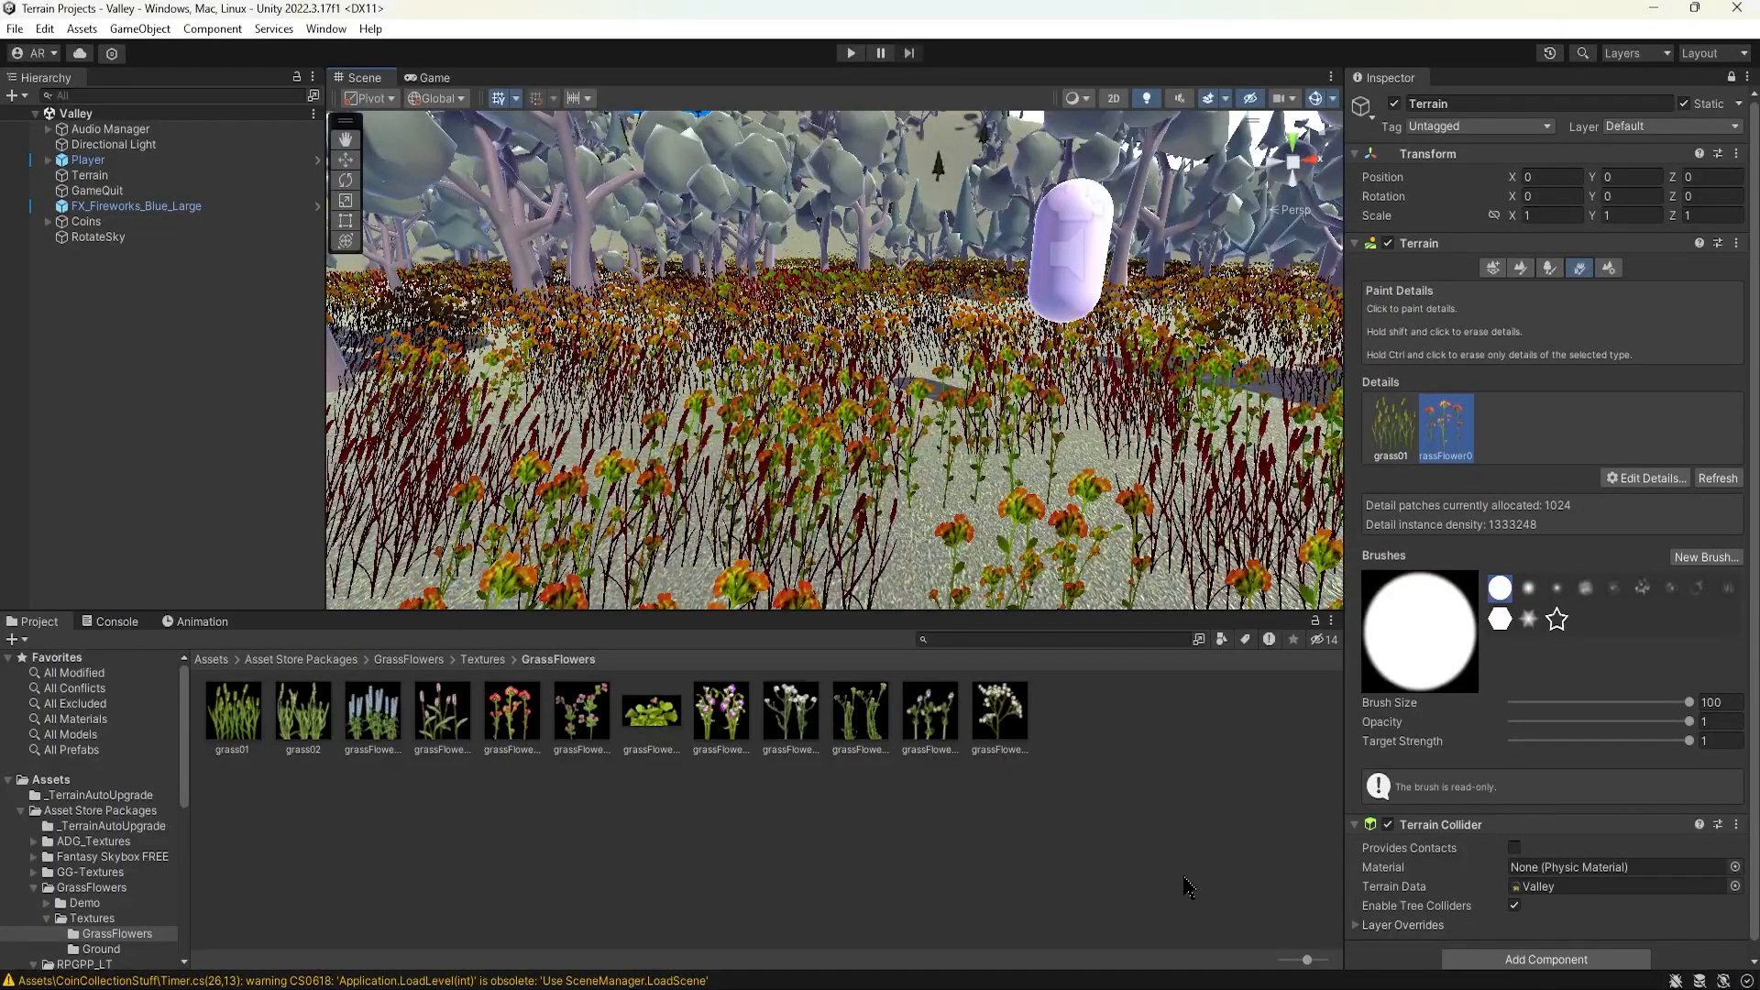
- Switch back to Unity, select the grassFlower04 texture and unlock the Inspector to show its import settings
{"action": "left_click", "coordinate": [583, 713]}
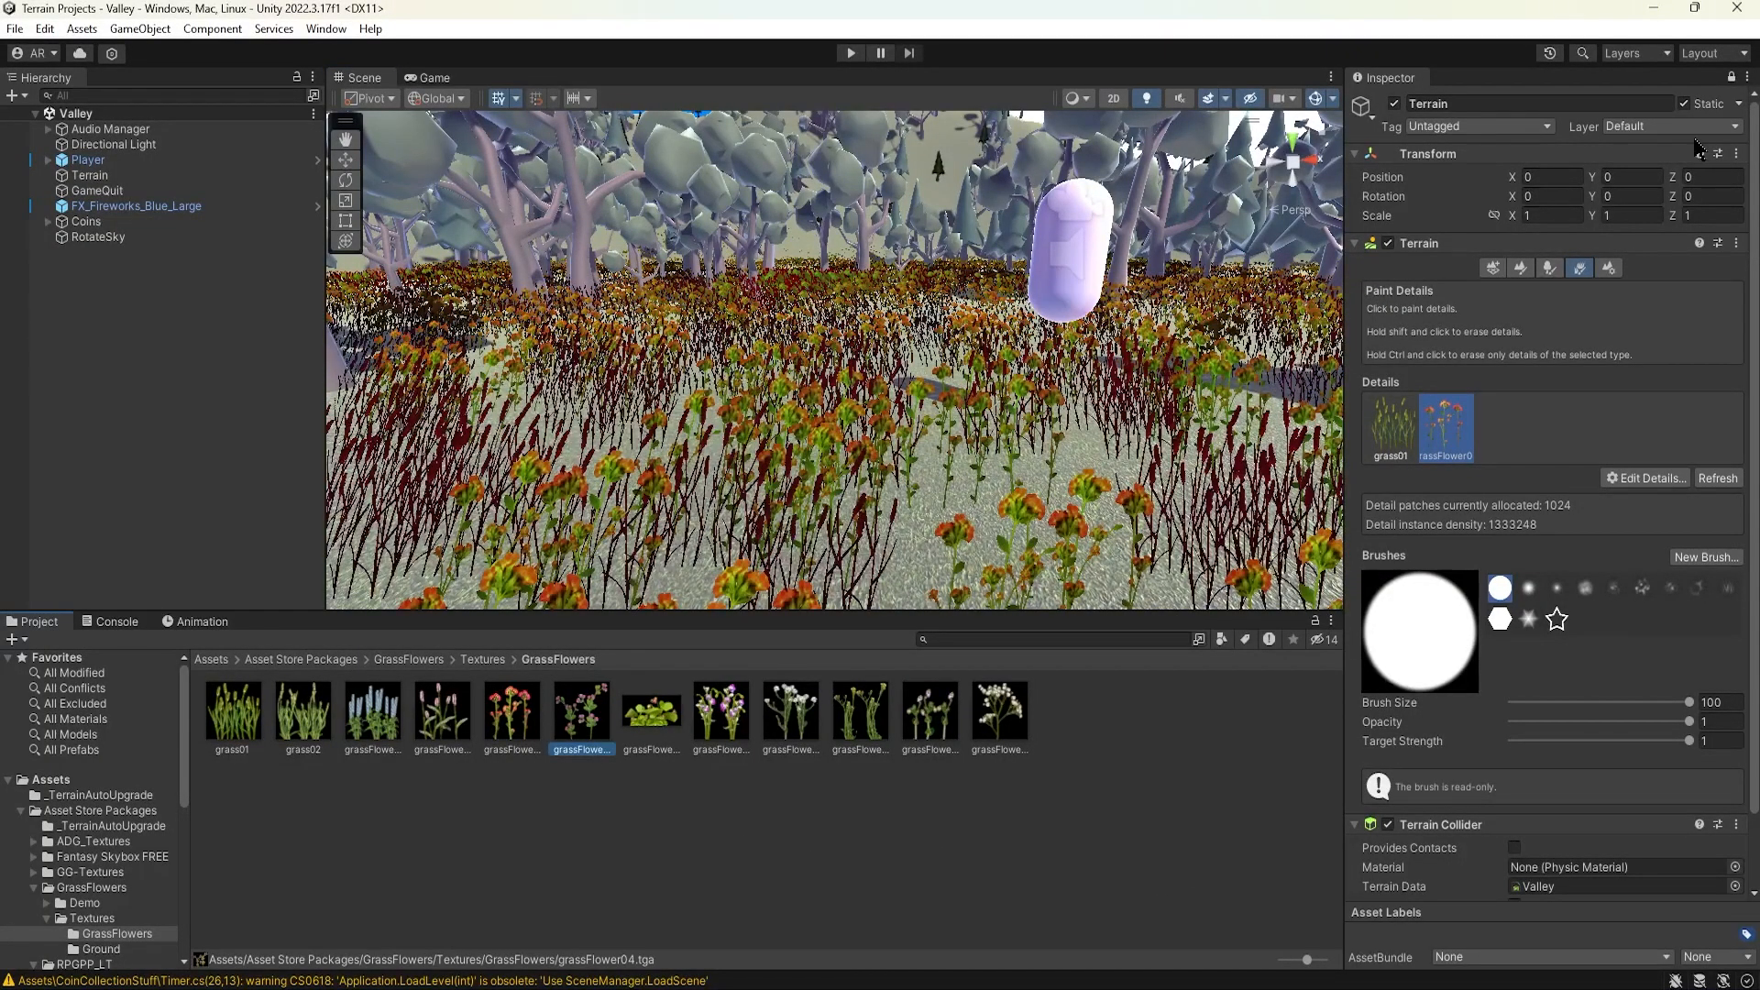
{"action": "left_click", "coordinate": [1729, 78]}
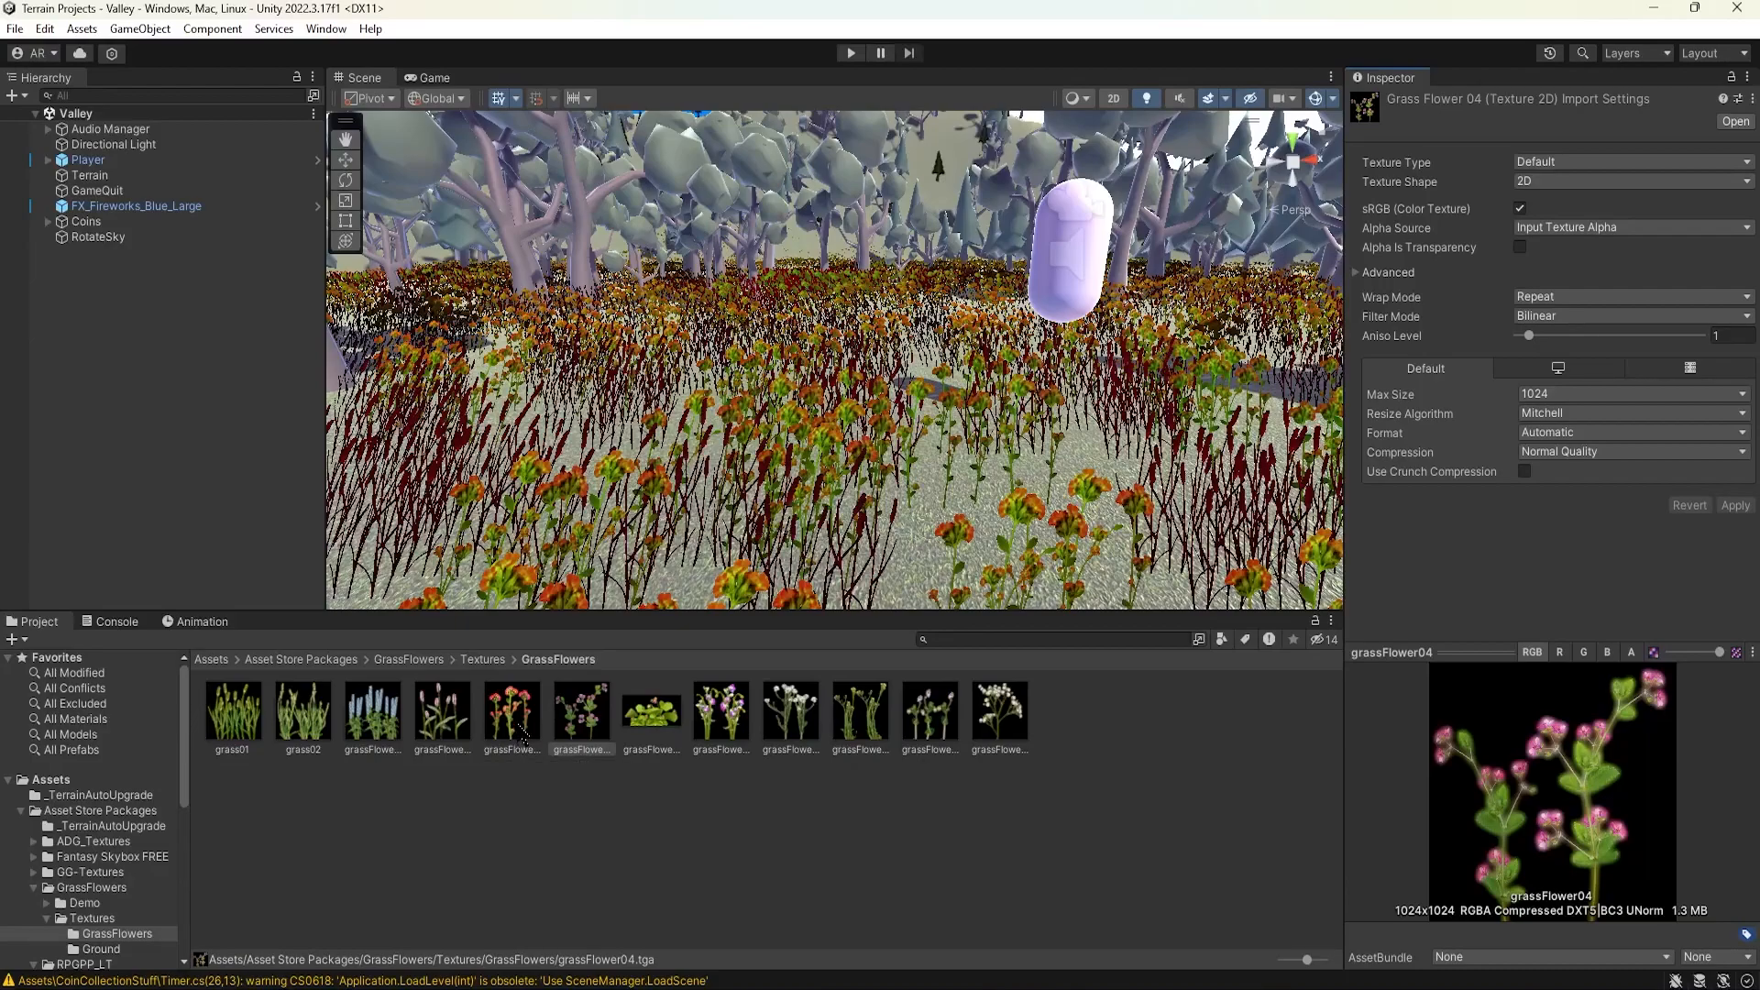
- Preview the grass and flower textures in the GrassFlowers folder one by one, comparing their plants on black backgrounds
{"action": "left_click", "coordinate": [1014, 720]}
{"action": "left_click", "coordinate": [940, 721]}
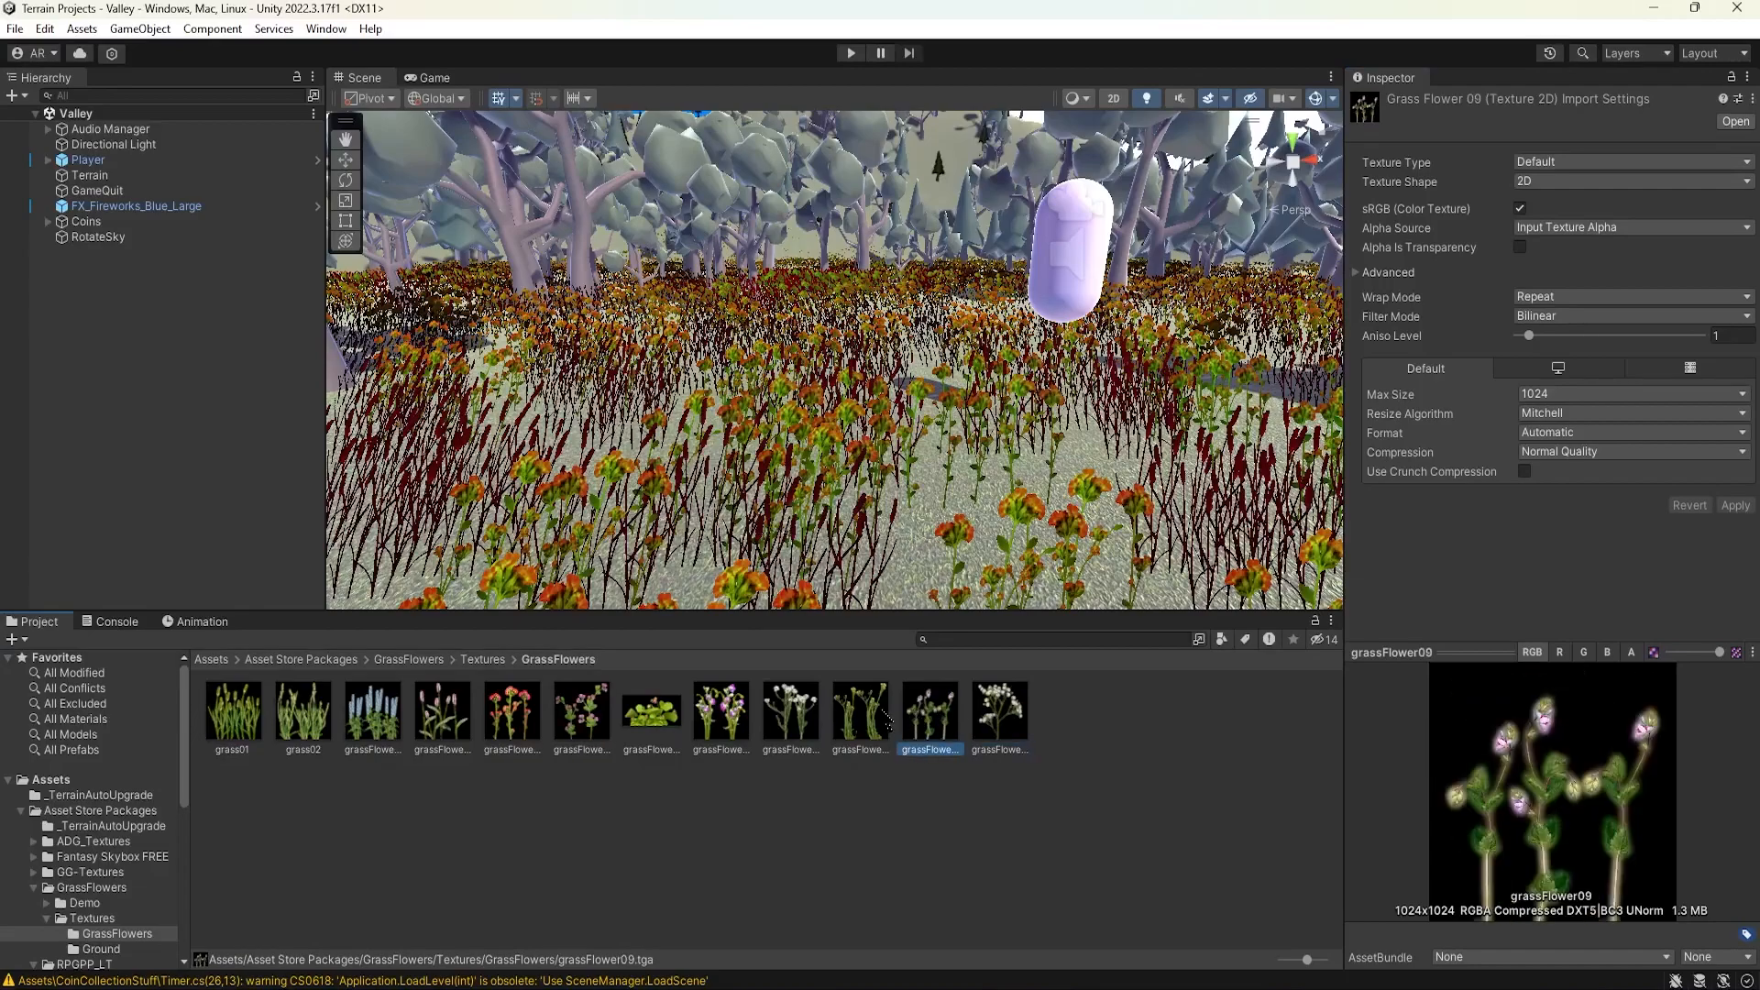
{"action": "left_click", "coordinate": [849, 724]}
{"action": "left_click", "coordinate": [811, 721]}
{"action": "left_click", "coordinate": [702, 715]}
{"action": "left_click", "coordinate": [658, 715]}
{"action": "left_click", "coordinate": [588, 715]}
{"action": "left_click", "coordinate": [521, 716]}
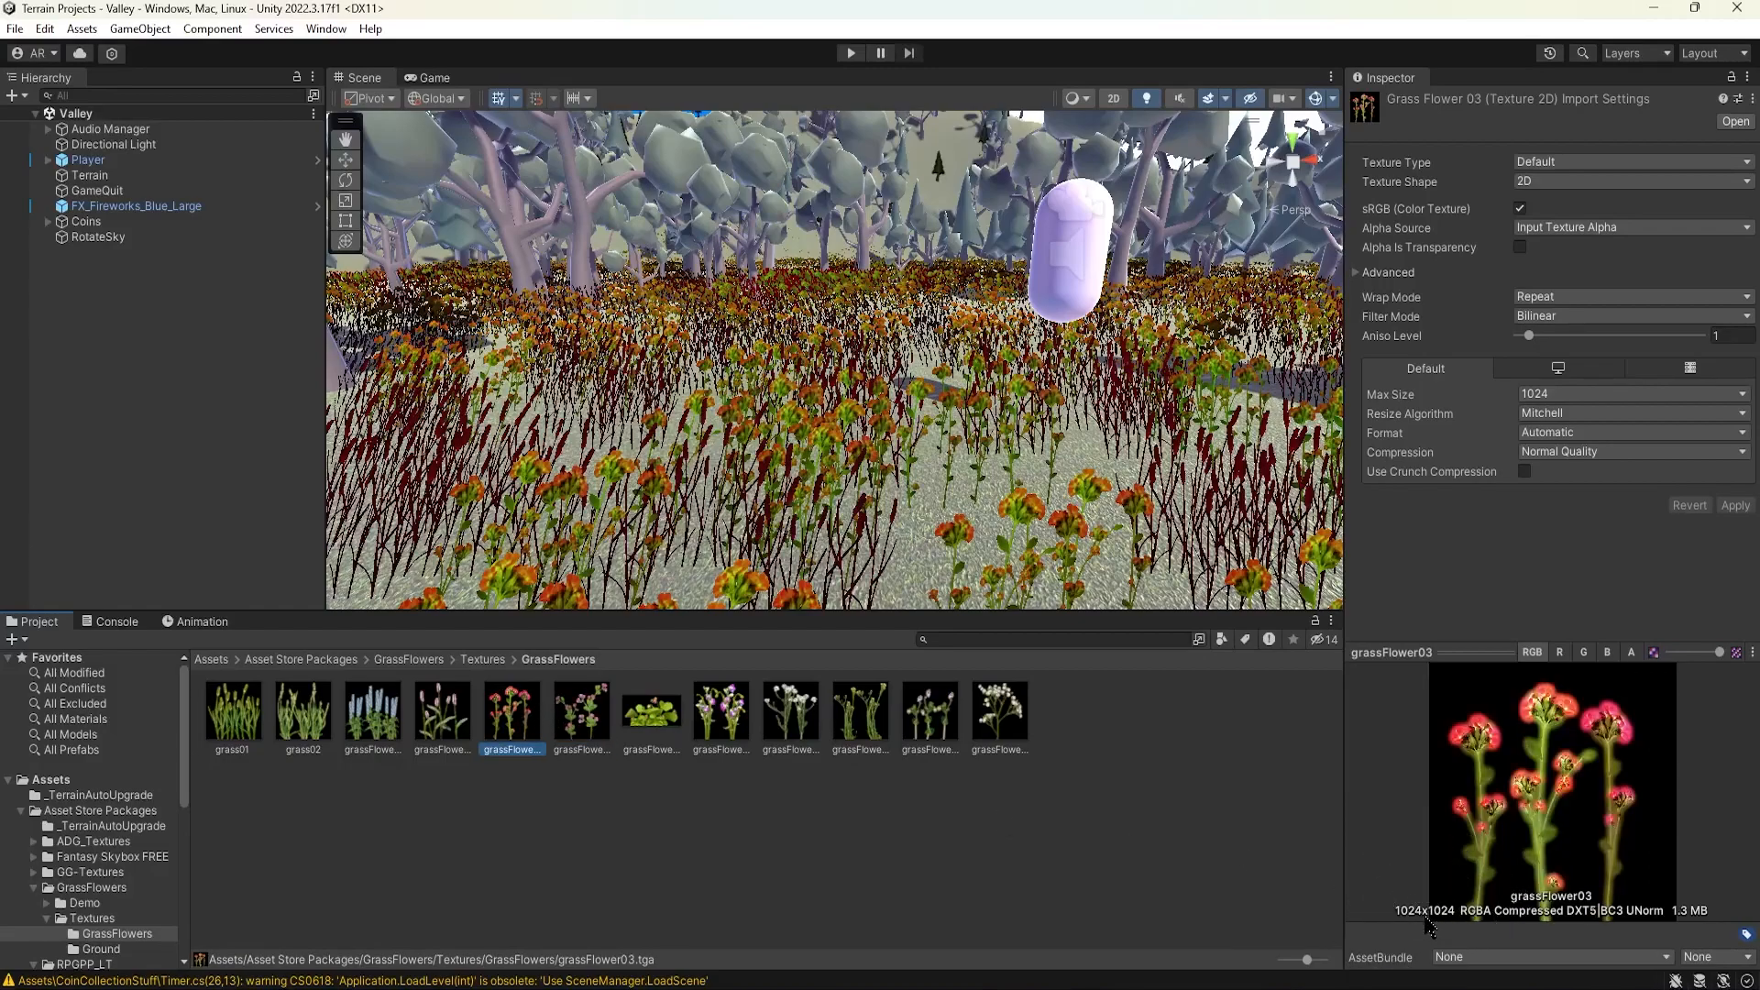
{"action": "left_click", "coordinate": [458, 702]}
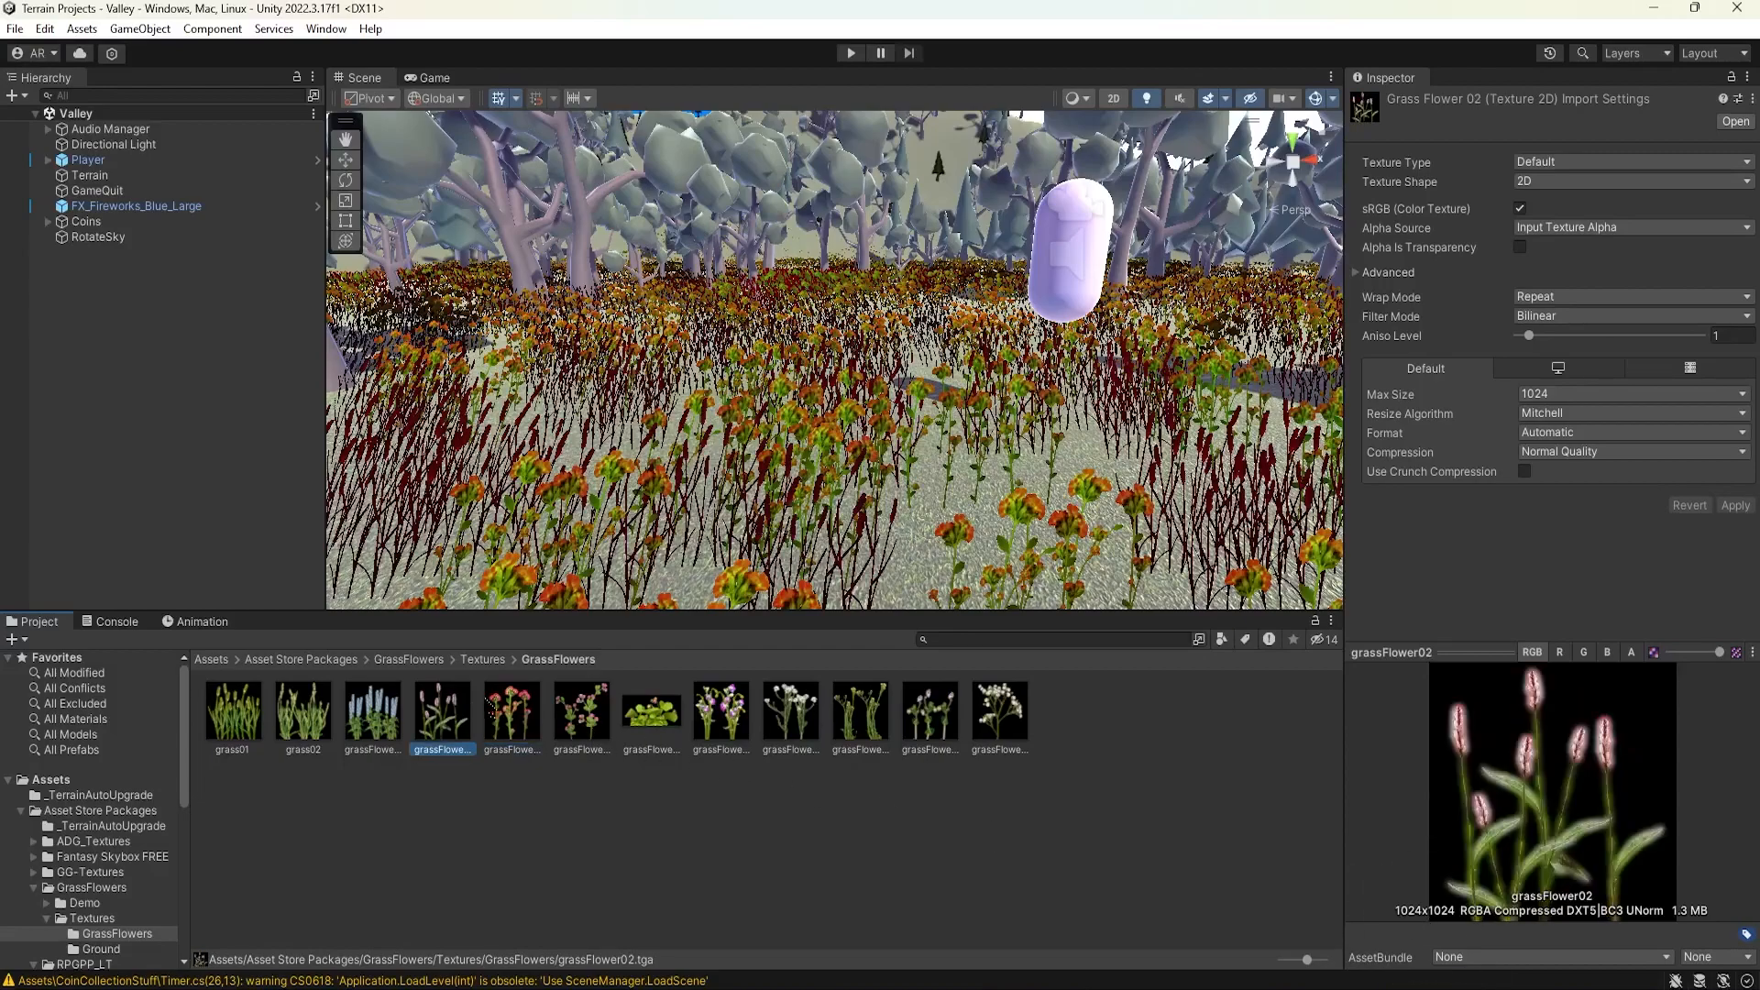
{"action": "left_click", "coordinate": [555, 714]}
{"action": "left_click", "coordinate": [655, 721]}
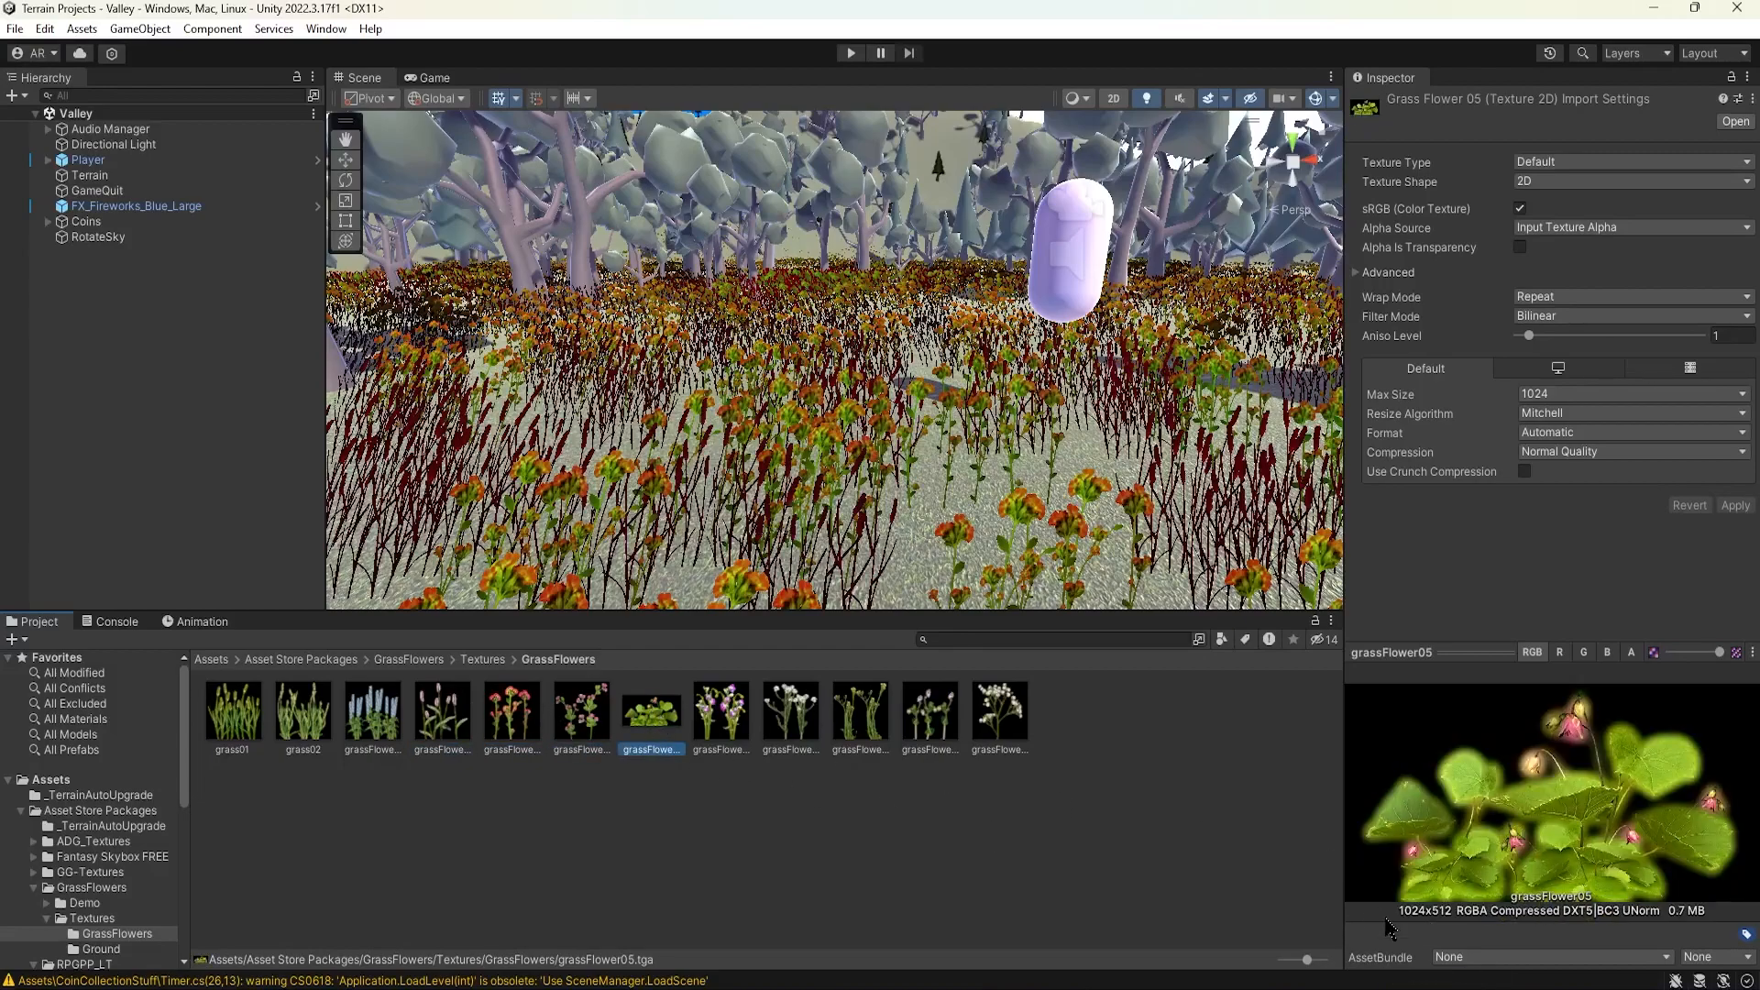
{"action": "left_click", "coordinate": [958, 721]}
{"action": "left_click", "coordinate": [1005, 721]}
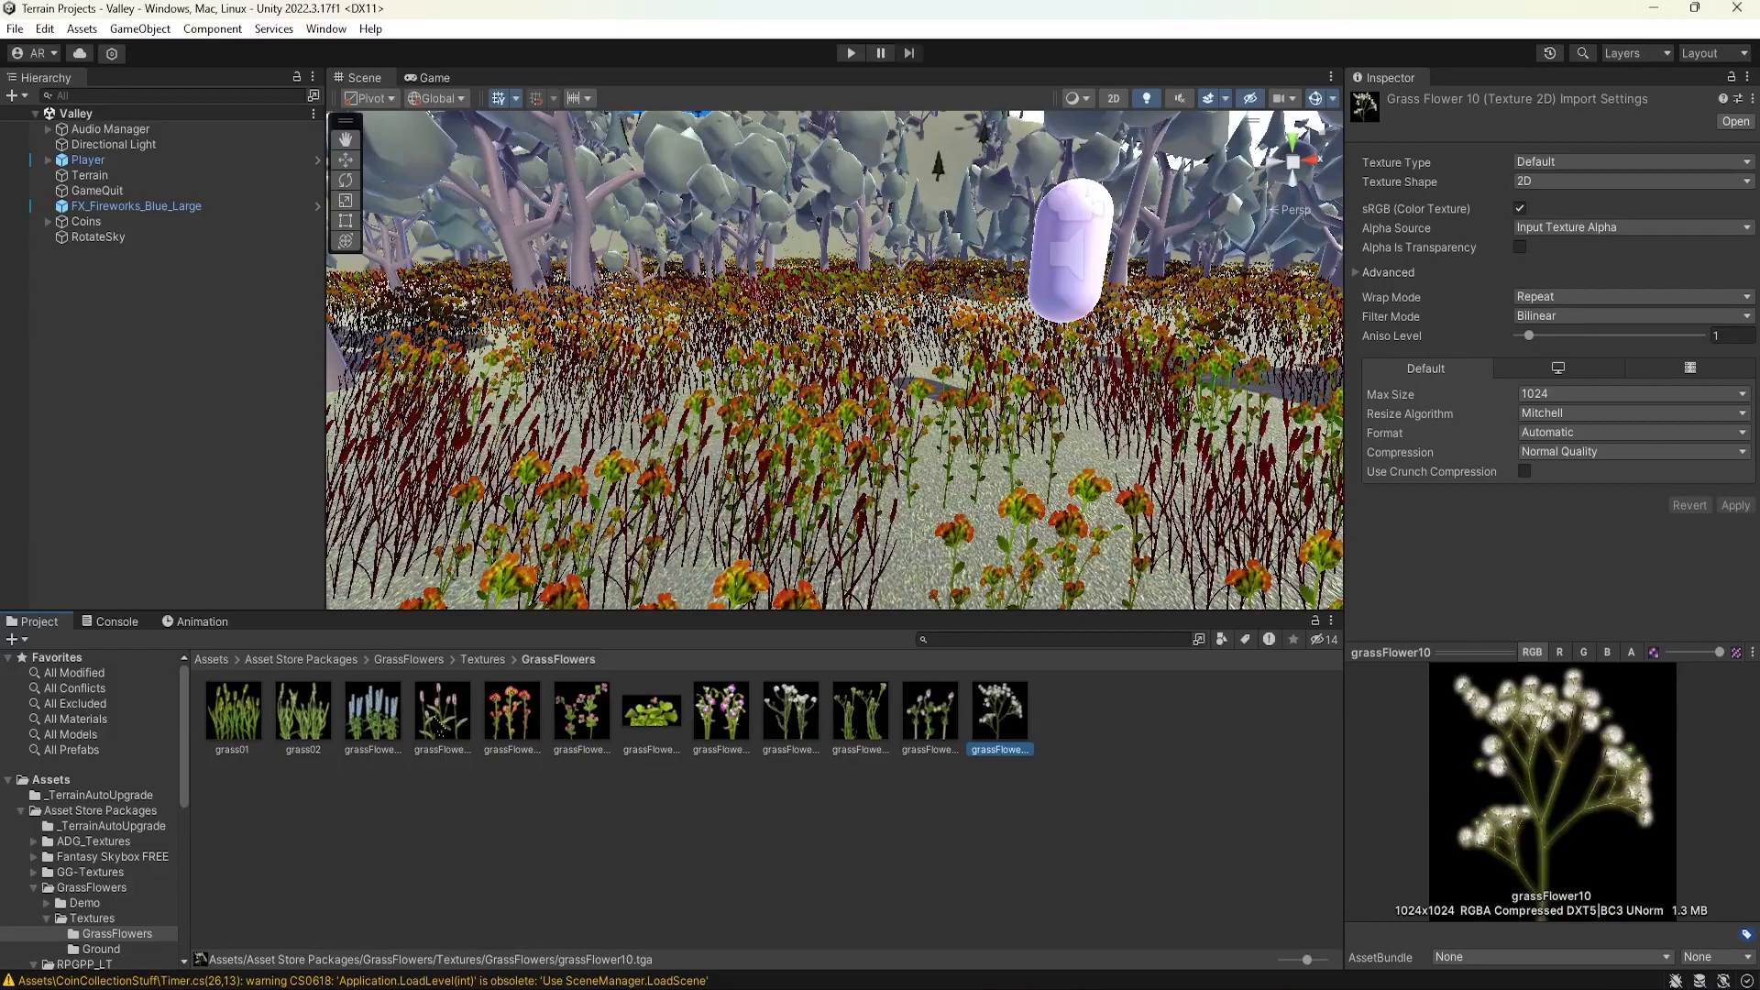
{"action": "left_click", "coordinate": [398, 708]}
{"action": "left_click", "coordinate": [321, 713]}
{"action": "left_click", "coordinate": [265, 714]}
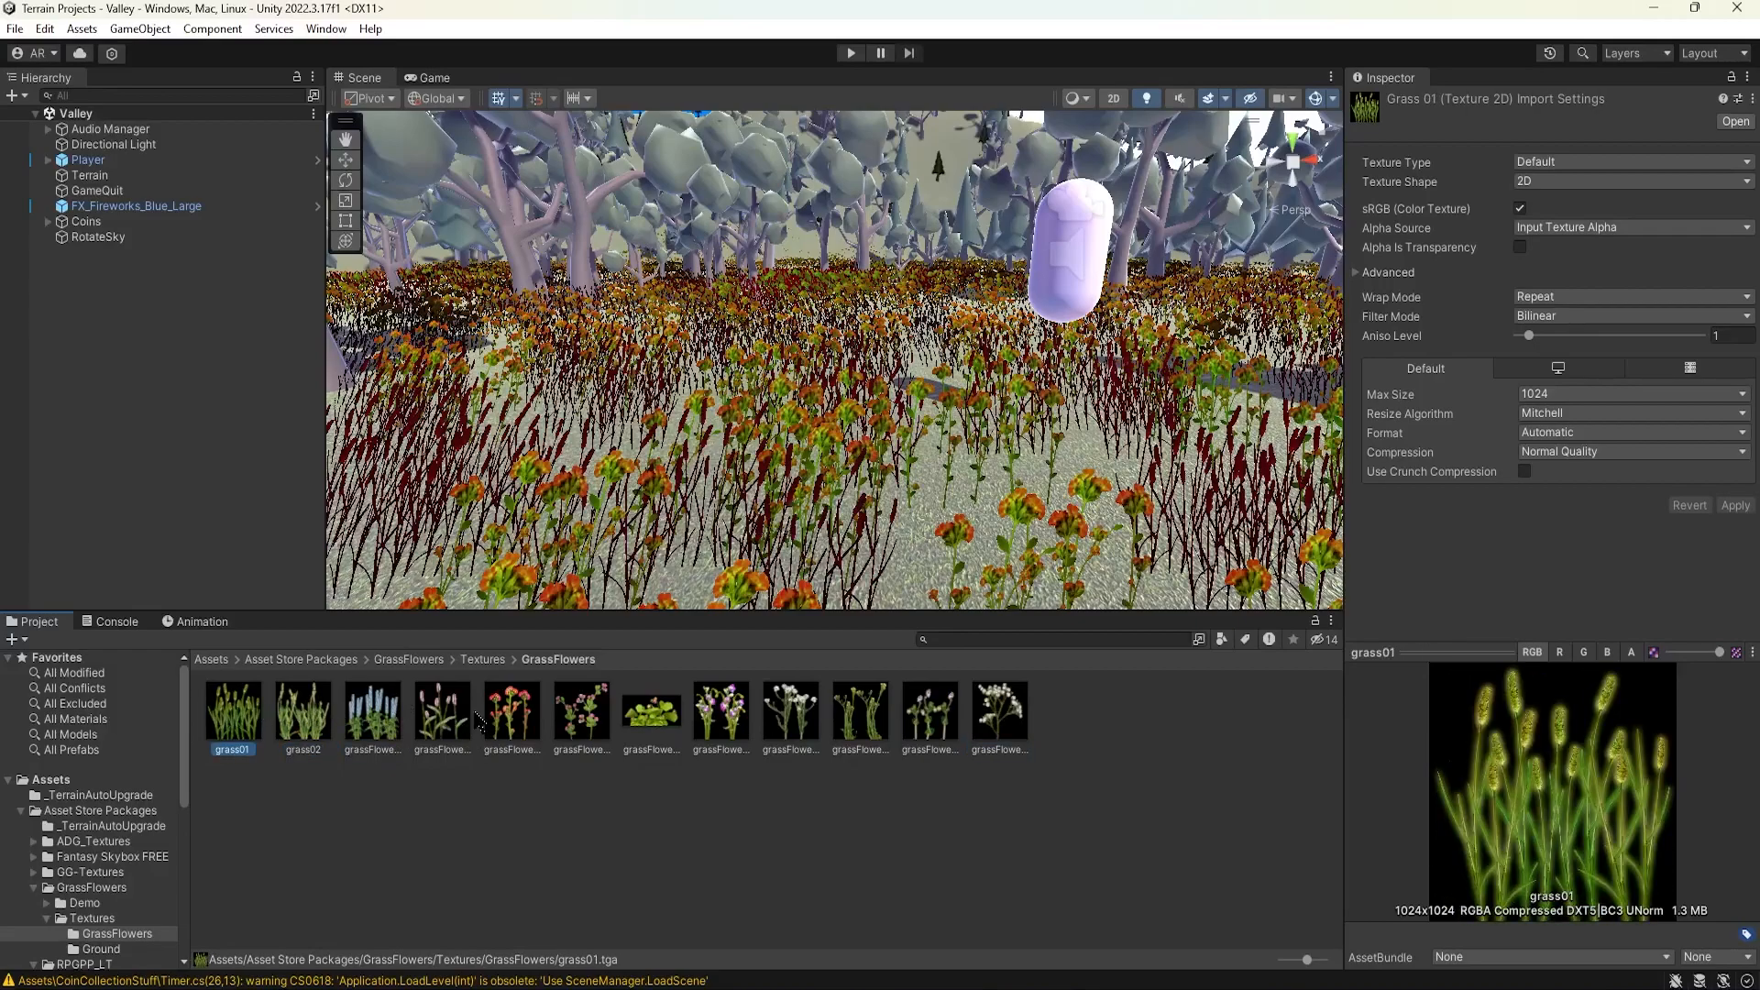
{"action": "left_click", "coordinate": [1004, 713]}
{"action": "left_click", "coordinate": [928, 712]}
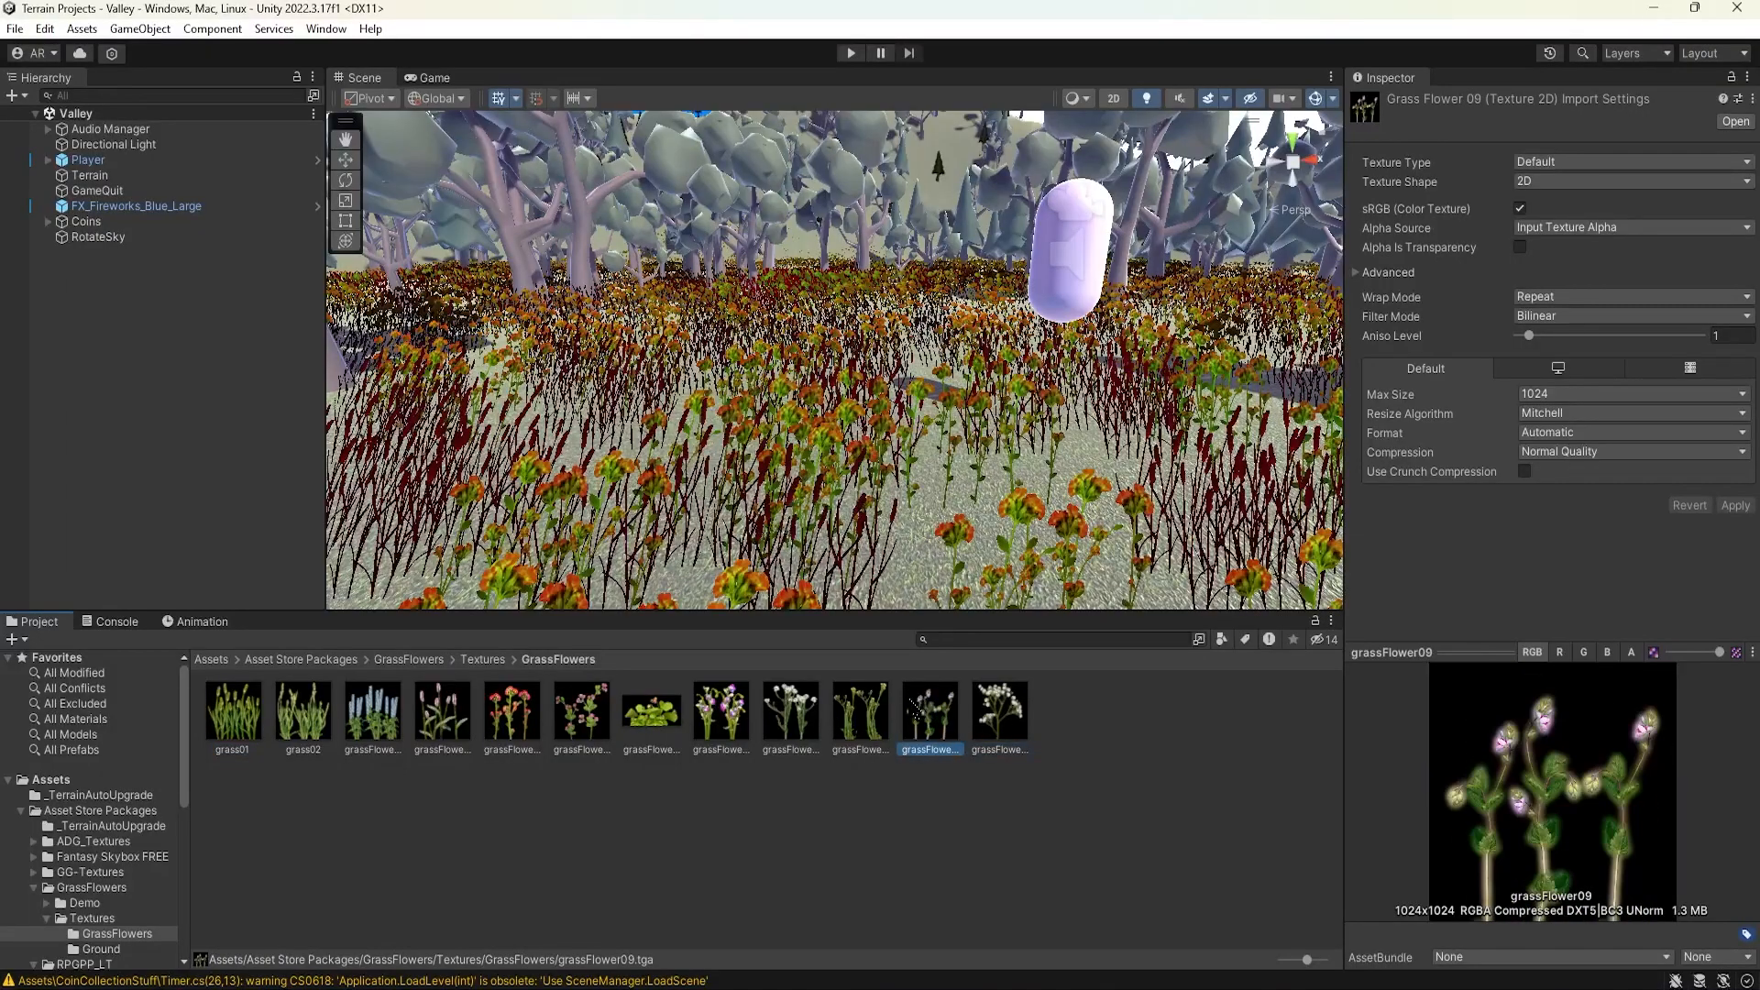
{"action": "left_click", "coordinate": [867, 710]}
{"action": "left_click", "coordinate": [807, 720]}
{"action": "mouse_move", "coordinate": [845, 461]}
{"action": "right_mouse_down"}
{"action": "mouse_move", "coordinate": [825, 461]}
{"action": "mouse_move", "coordinate": [851, 457]}
{"action": "right_mouse_up"}
{"action": "right_click_drag", "start_coordinate": [1008, 469], "coordinate": [134, 445], "text": "alt"}
{"action": "scroll", "coordinate": [759, 444], "scroll_direction": "down", "scroll_amount": 4}
{"action": "scroll", "coordinate": [894, 453], "scroll_direction": "up", "scroll_amount": 5}
{"action": "right_click_drag", "start_coordinate": [894, 453], "coordinate": [953, 472]}
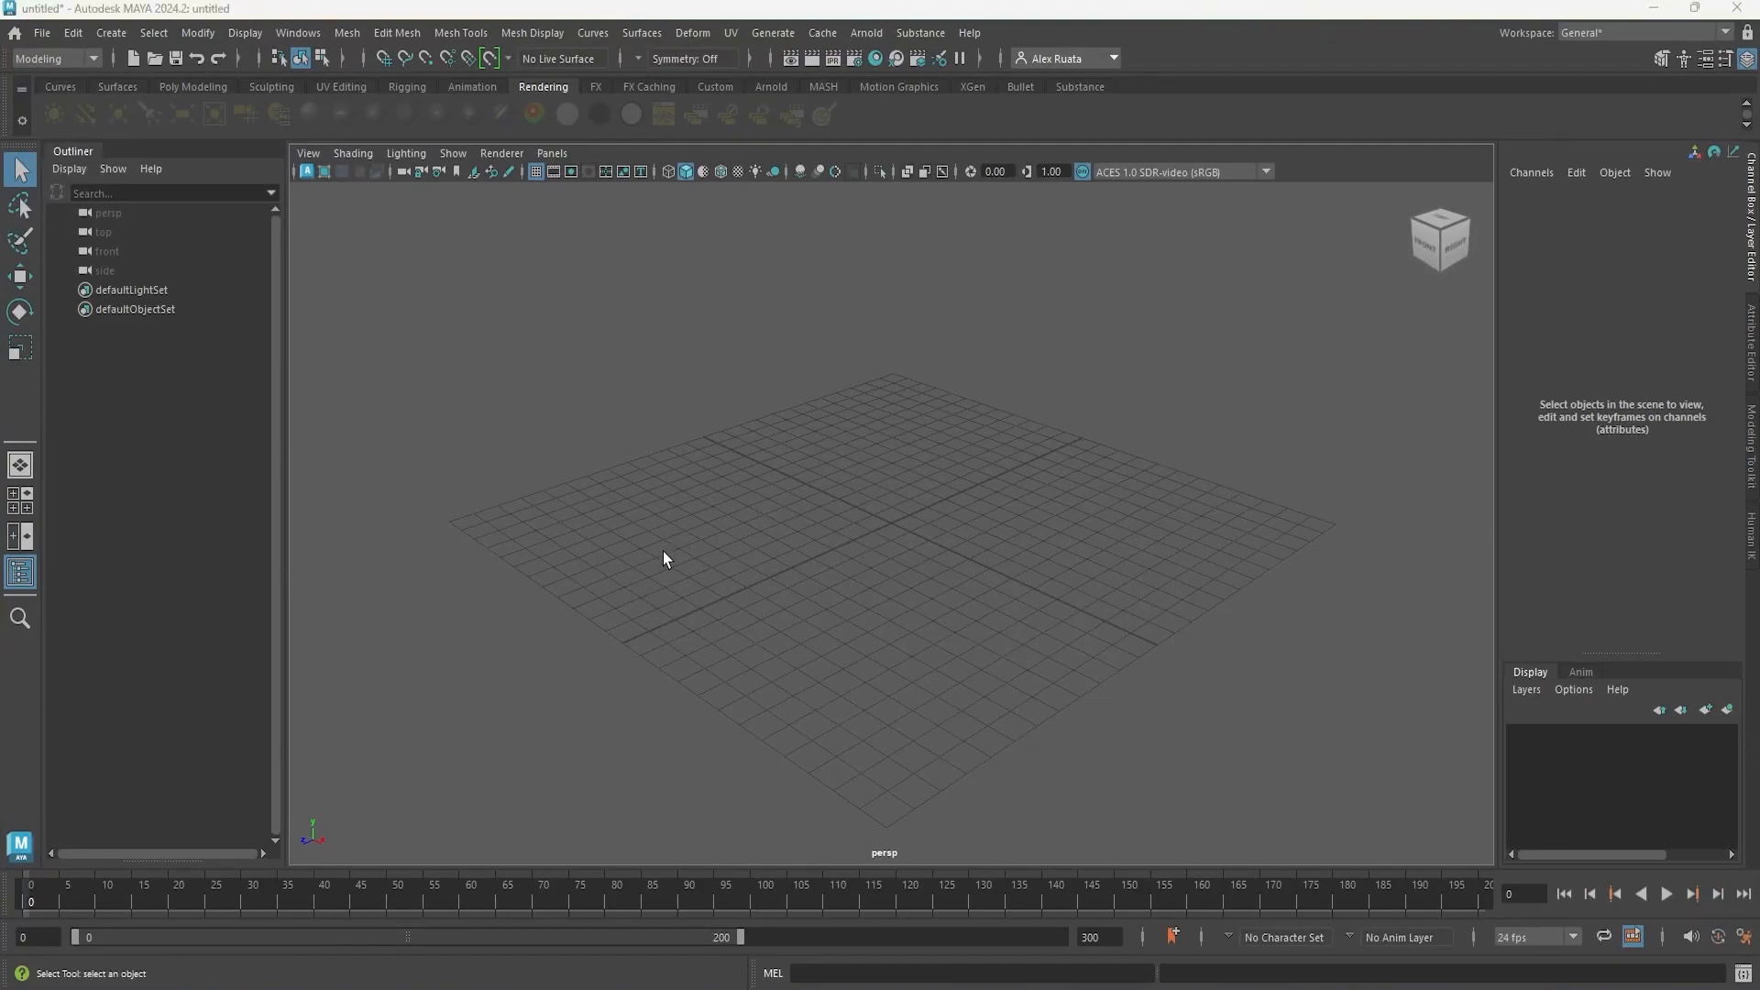
{"action": "mouse_move", "coordinate": [842, 492]}
{"action": "left_mouse_down", "text": "alt"}
{"action": "mouse_move", "coordinate": [802, 523]}
{"action": "mouse_move", "coordinate": [862, 481]}
{"action": "mouse_move", "coordinate": [842, 482]}
{"action": "left_mouse_up", "text": "alt"}
{"action": "right_click_drag", "start_coordinate": [842, 483], "coordinate": [923, 523], "text": "alt"}
{"action": "middle_click_drag", "start_coordinate": [923, 523], "coordinate": [903, 526], "text": "alt"}
{"action": "left_click_drag", "start_coordinate": [903, 526], "coordinate": [898, 531], "text": "alt"}
{"action": "right_click_drag", "start_coordinate": [898, 535], "coordinate": [860, 536], "text": "alt"}
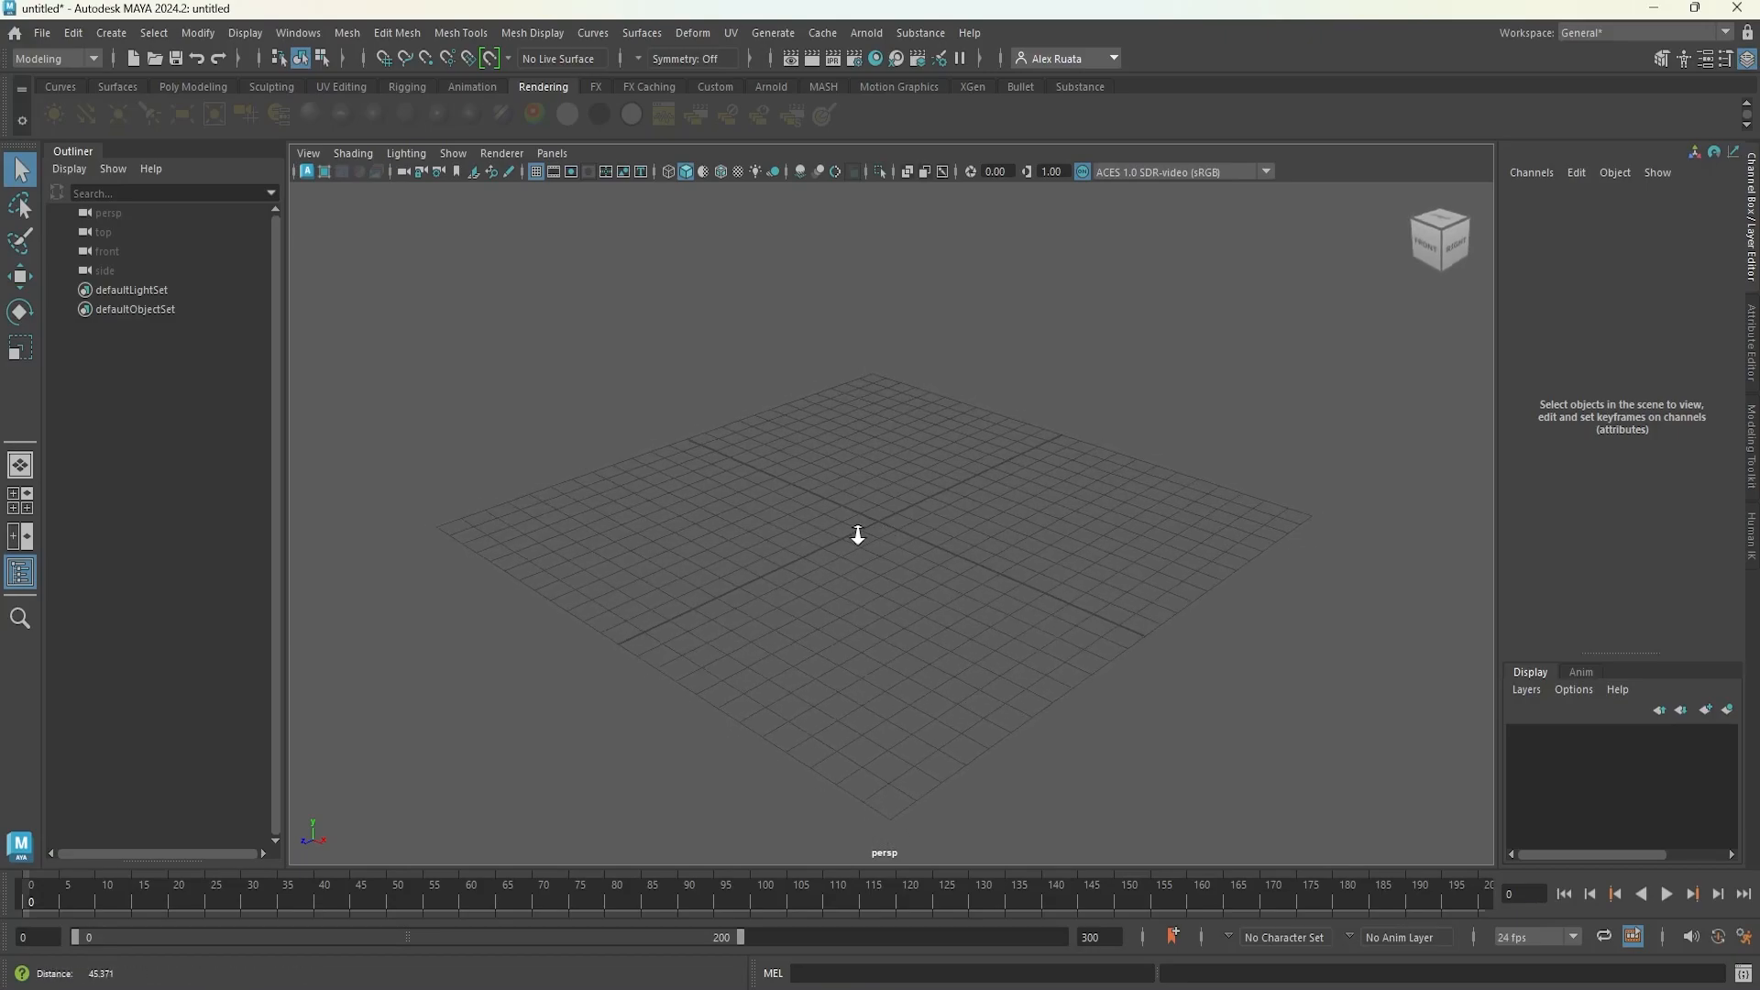
{"action": "left_click_drag", "start_coordinate": [833, 531], "coordinate": [820, 489], "text": "alt"}
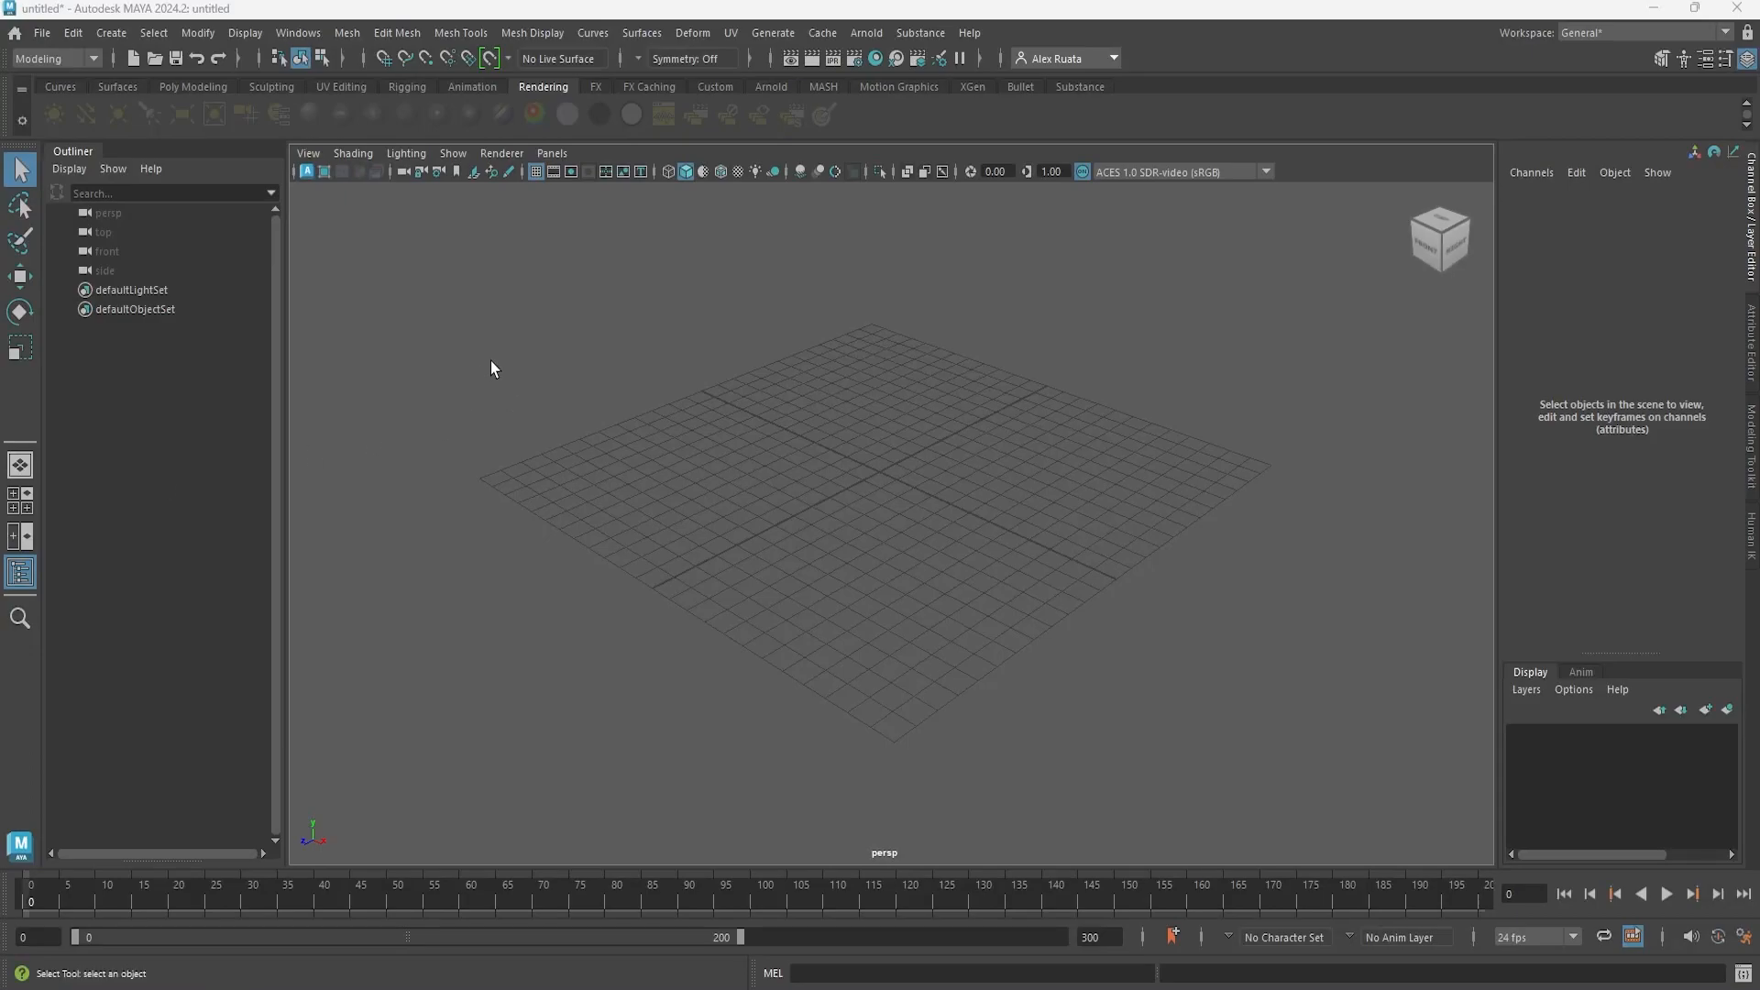
- In Maya, load the dahliaRed Paint Effects brush from the Flowers examples and minimise the Content Browser
{"action": "left_click", "coordinate": [773, 35]}
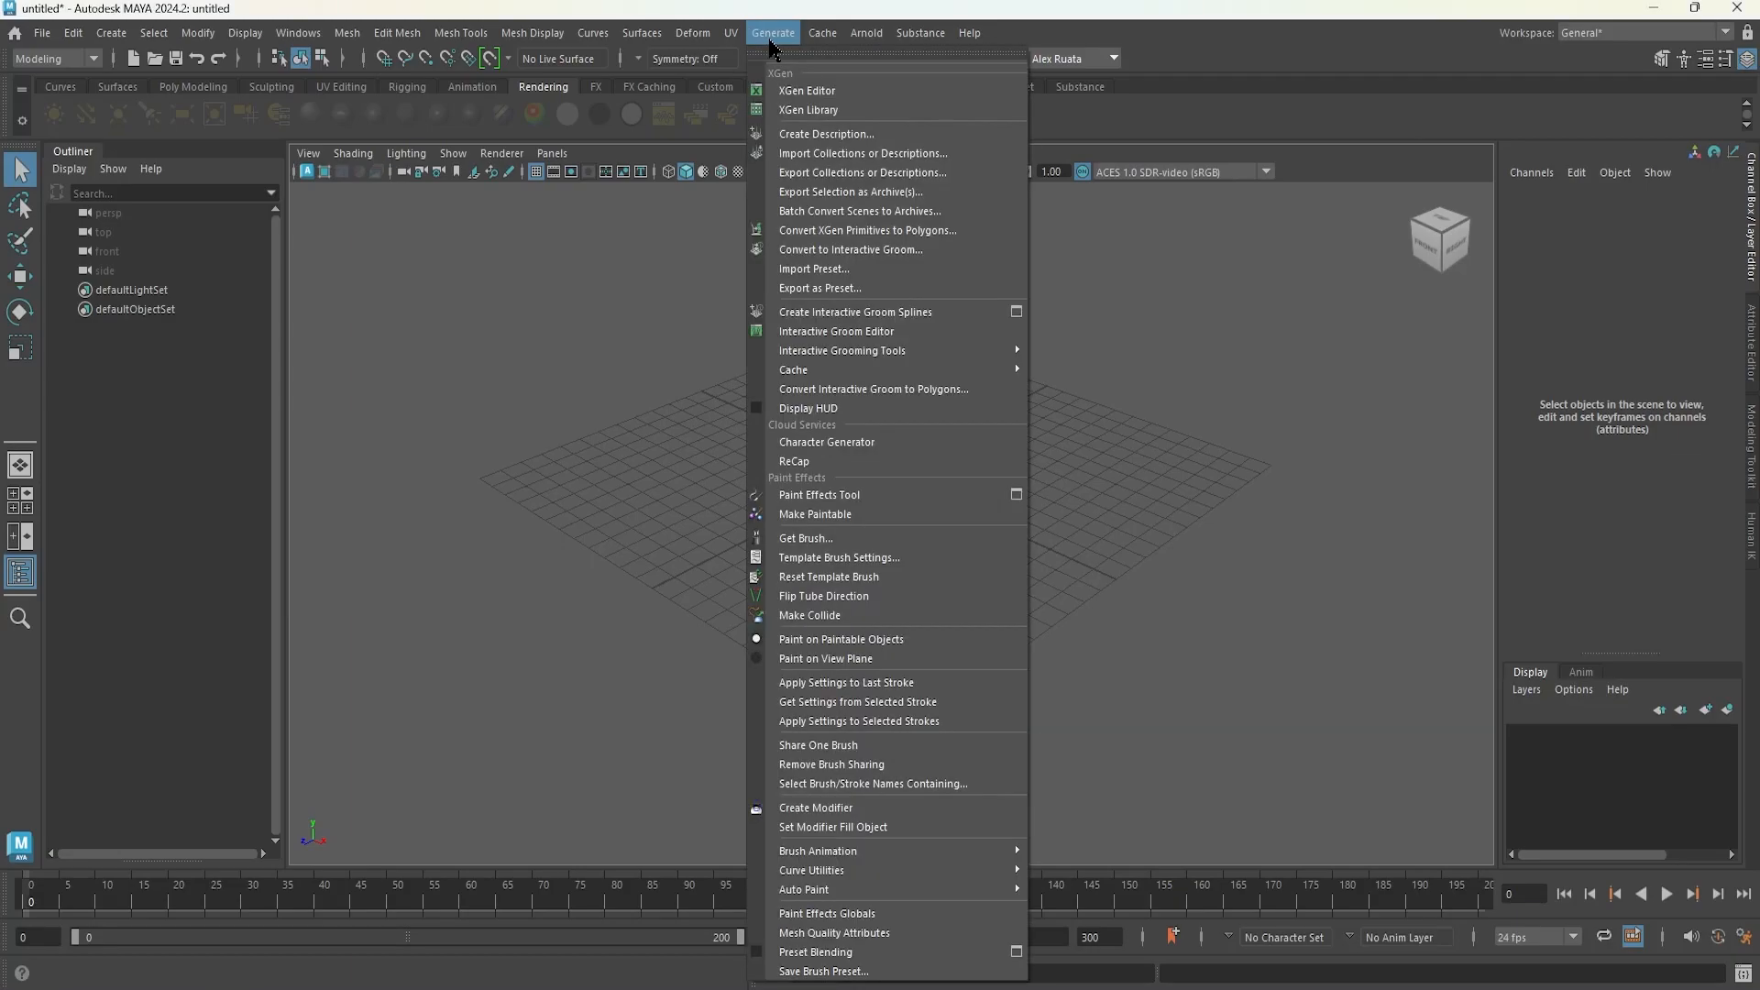
{"action": "left_click", "coordinate": [818, 538]}
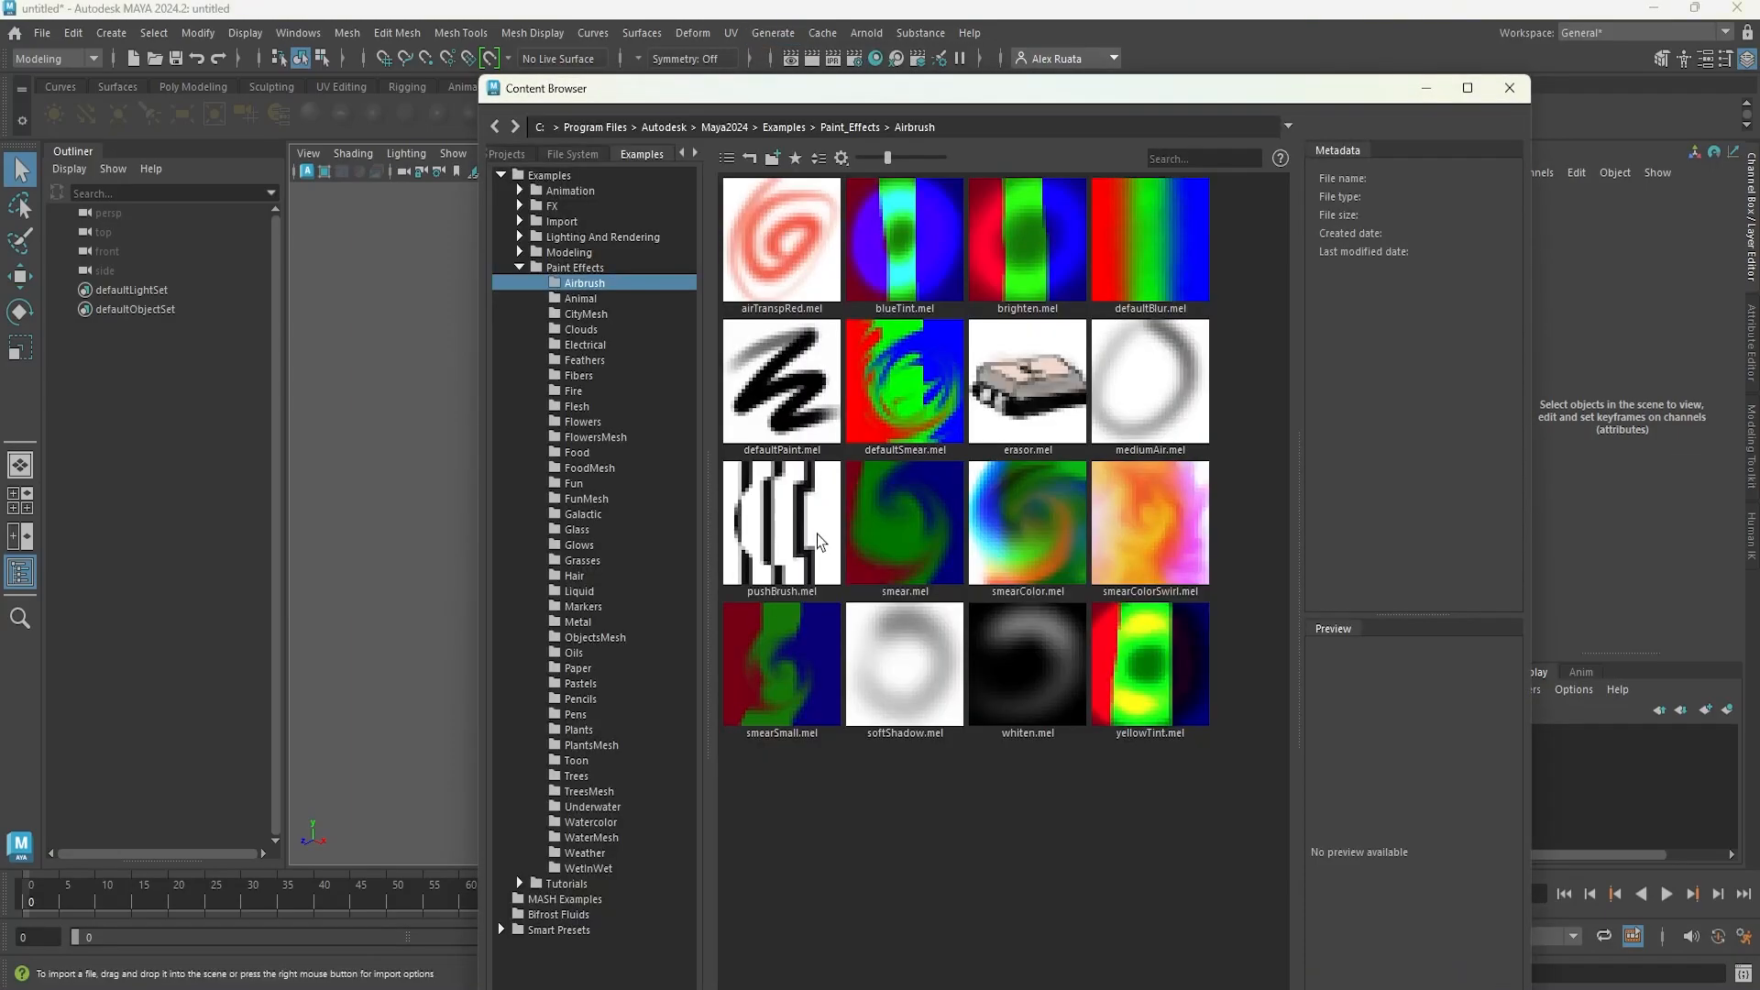
{"action": "left_click", "coordinate": [592, 424]}
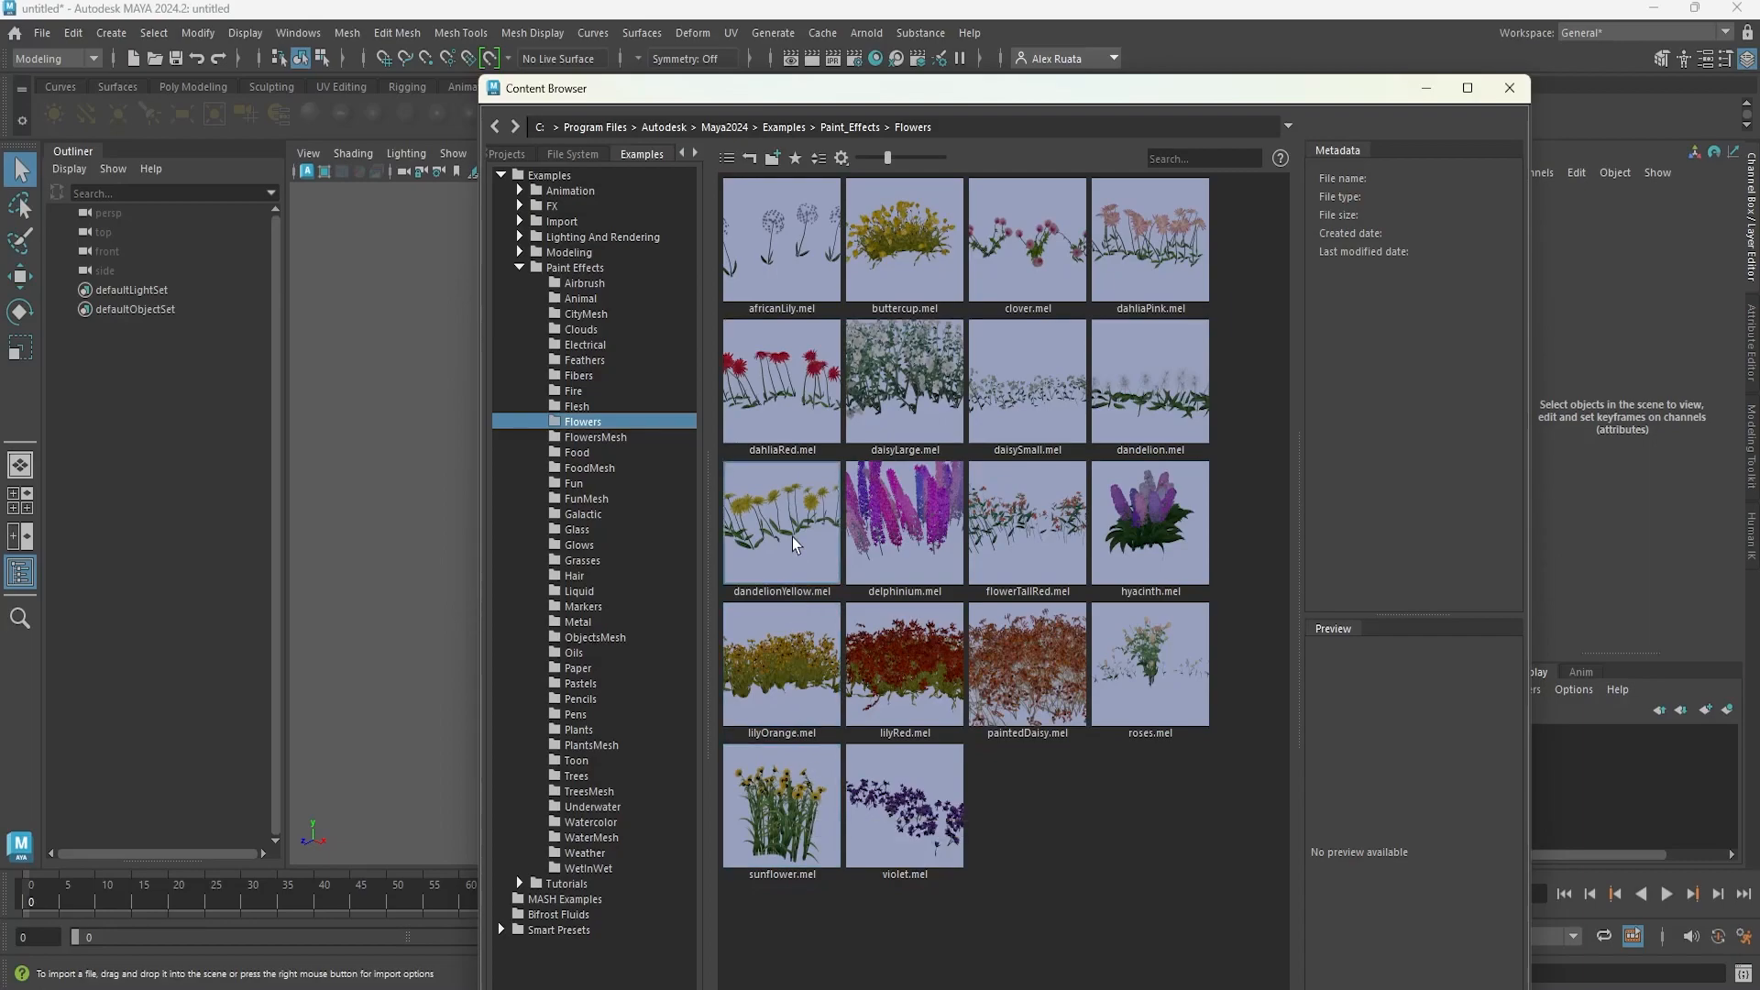
{"action": "left_click", "coordinate": [814, 396]}
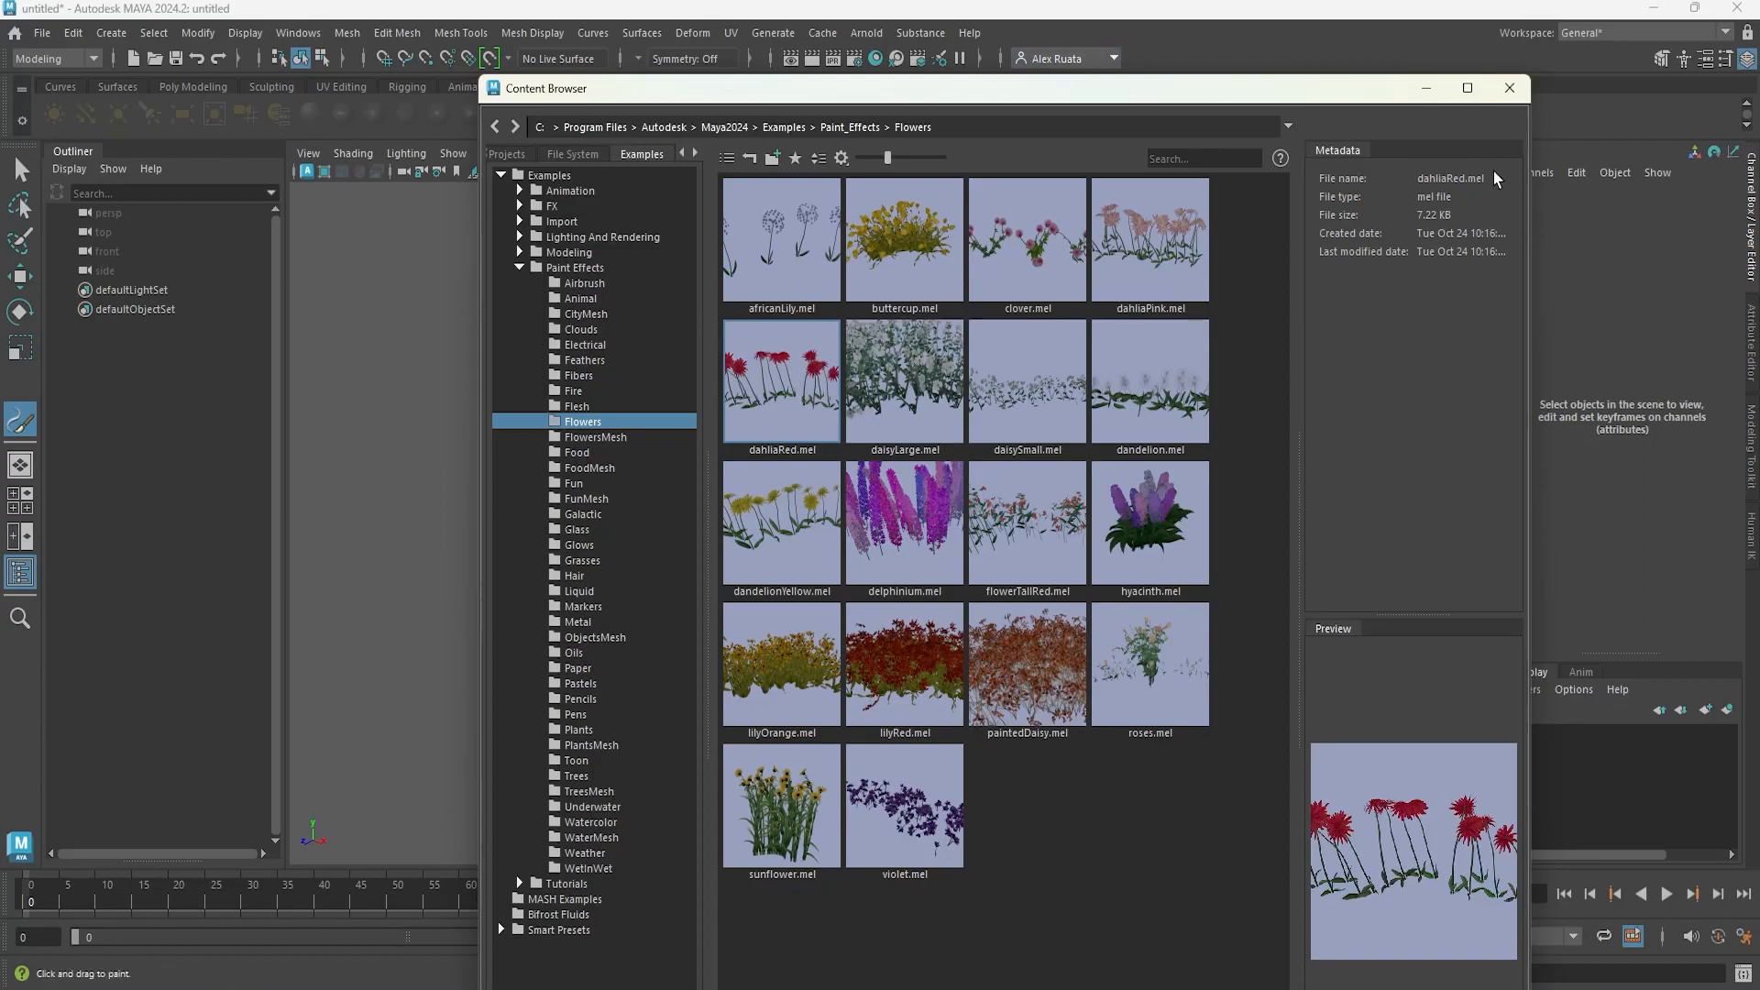
{"action": "left_click", "coordinate": [1427, 91]}
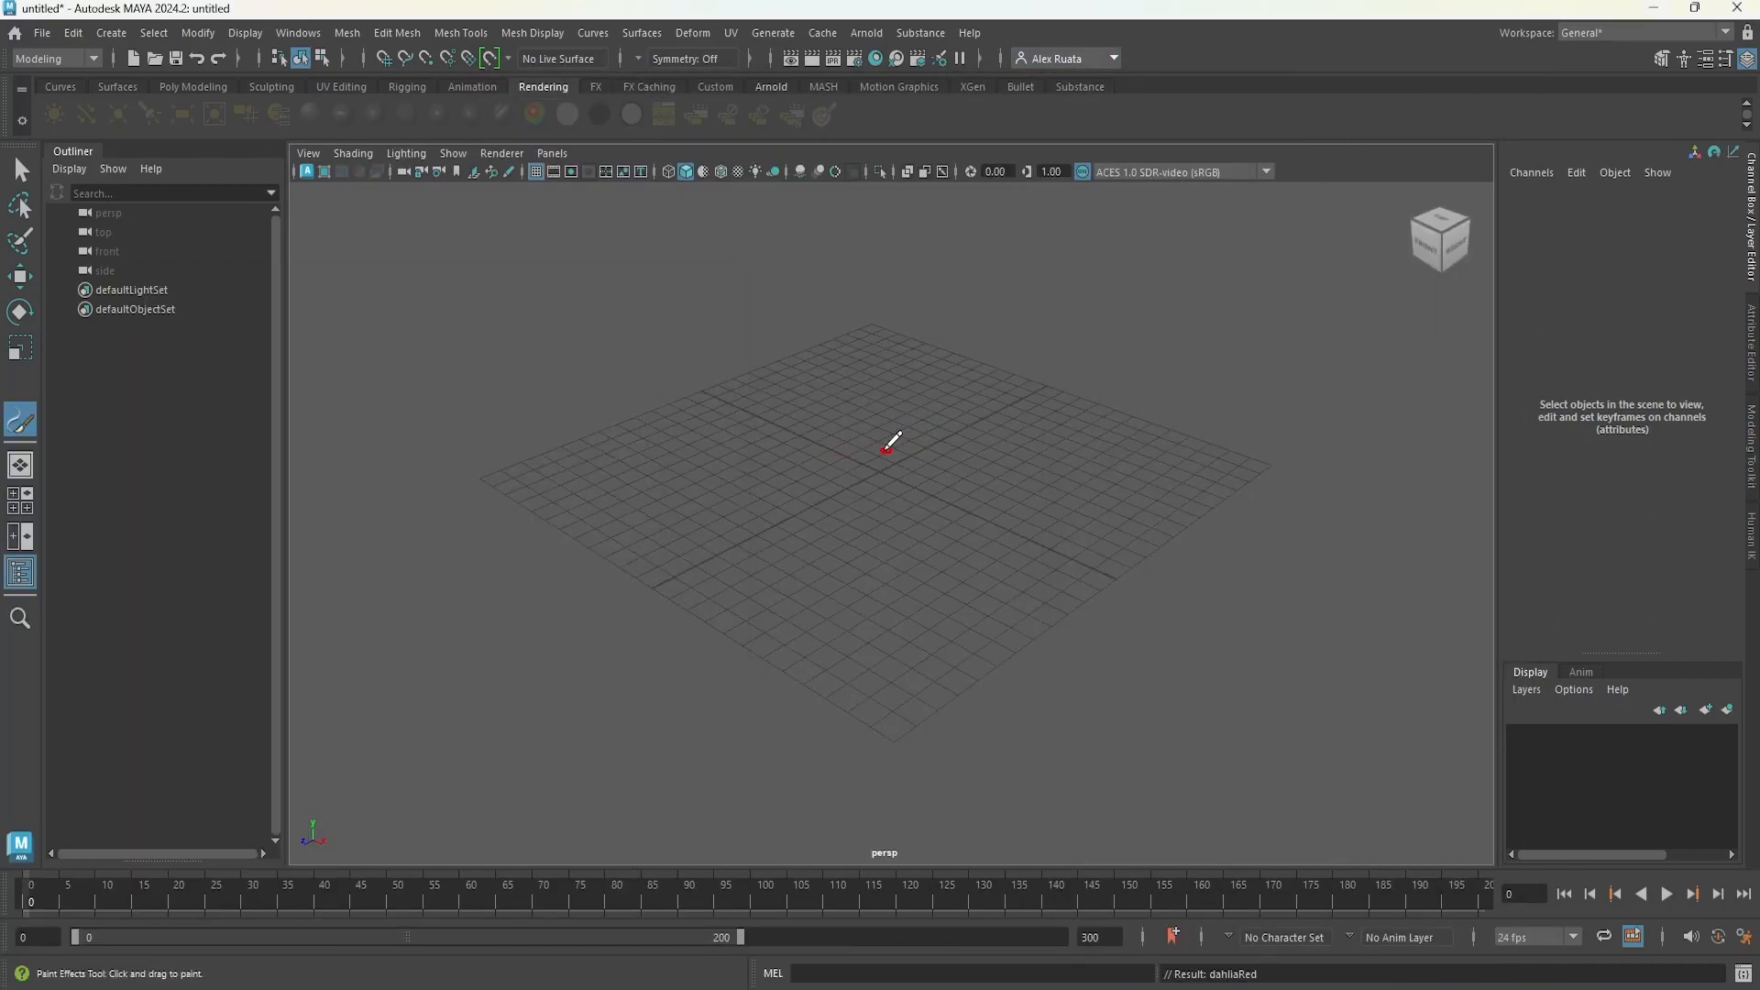
- Paint a freehand stroke of red dahlias on the ground grid with the Paint Effects brush
{"action": "right_click_drag", "start_coordinate": [856, 459], "coordinate": [831, 455], "text": "alt"}
{"action": "middle_click_drag", "start_coordinate": [831, 455], "coordinate": [774, 478], "text": "alt"}
{"action": "left_click_drag", "start_coordinate": [774, 478], "coordinate": [777, 453], "text": "alt"}
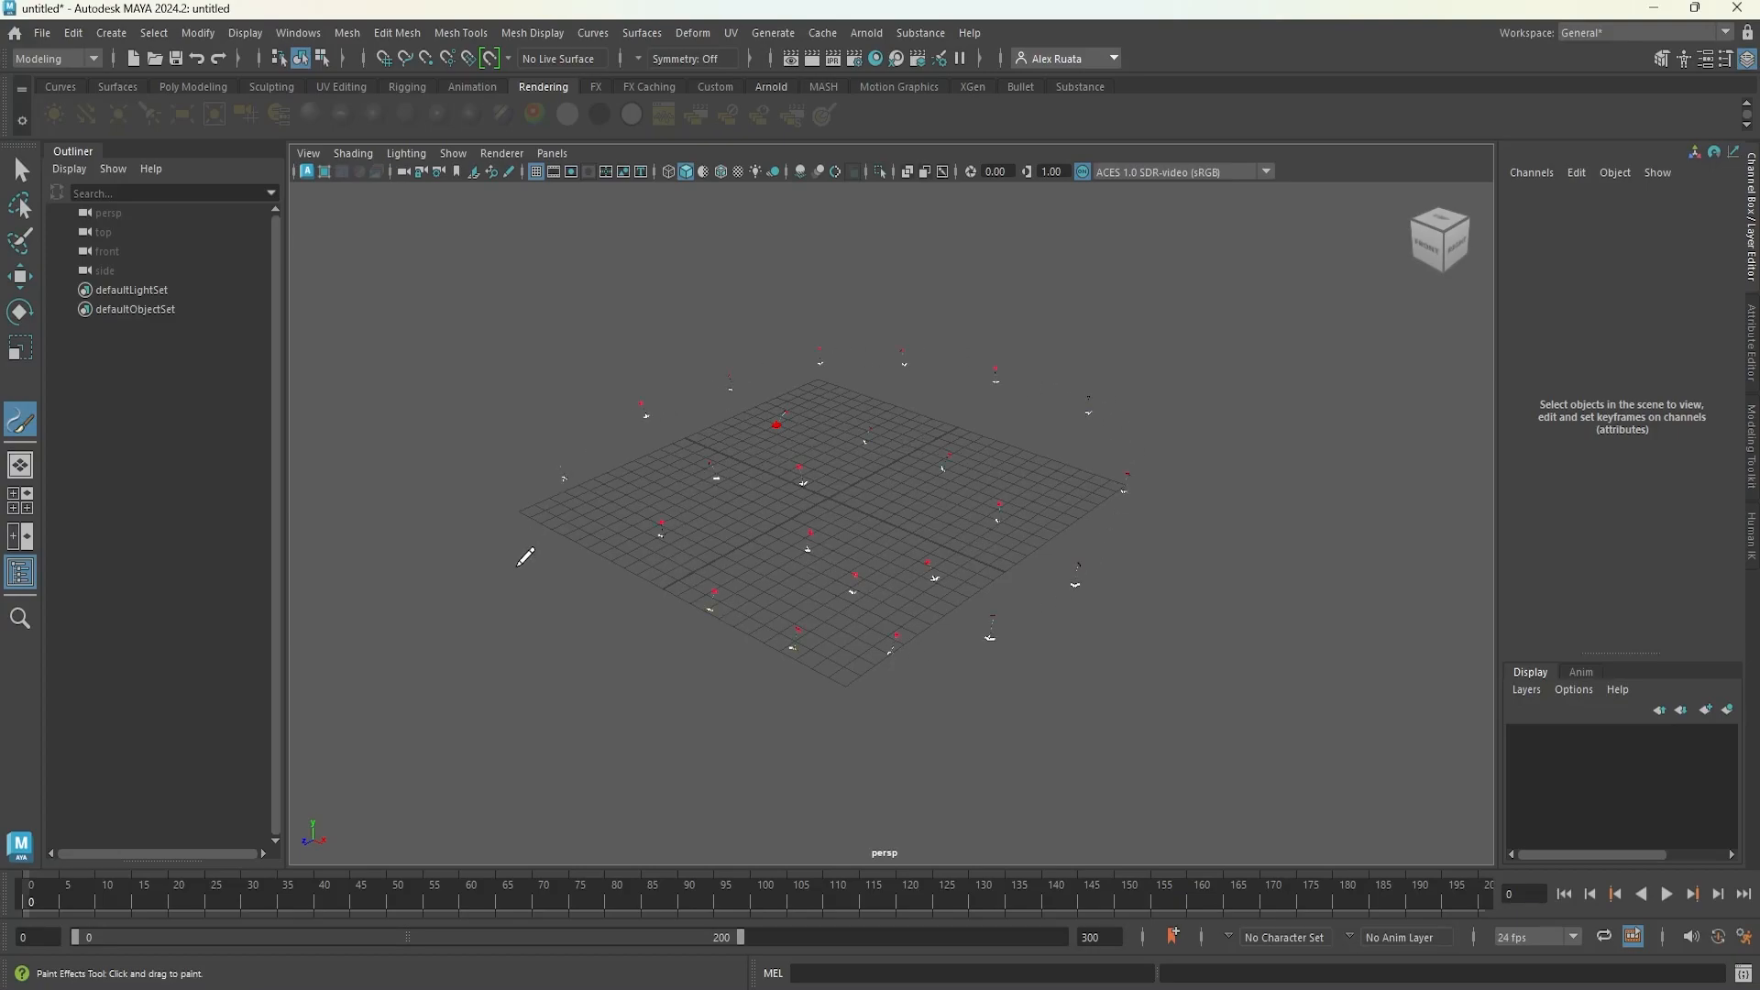
{"action": "mouse_move", "coordinate": [1140, 519]}
{"action": "left_mouse_down"}
{"action": "mouse_move", "coordinate": [1055, 477]}
{"action": "mouse_move", "coordinate": [1018, 498]}
{"action": "left_mouse_up"}
- Frame a single painted dahlia in the perspective view, seen from the side with its whole stem and leaves
{"action": "right_click_drag", "start_coordinate": [1018, 498], "coordinate": [1277, 498], "text": "alt"}
{"action": "mouse_move", "coordinate": [1199, 501]}
{"action": "left_mouse_down", "text": "alt"}
{"action": "mouse_move", "coordinate": [1119, 503]}
{"action": "mouse_move", "coordinate": [1103, 459]}
{"action": "mouse_move", "coordinate": [783, 459]}
{"action": "left_mouse_up", "text": "alt"}
{"action": "middle_click_drag", "start_coordinate": [799, 468], "coordinate": [1222, 574], "text": "alt"}
{"action": "middle_click_drag", "start_coordinate": [754, 434], "coordinate": [995, 513], "text": "alt"}
{"action": "right_click_drag", "start_coordinate": [839, 527], "coordinate": [1756, 569], "text": "alt"}
{"action": "right_click_drag", "start_coordinate": [832, 474], "coordinate": [1577, 469], "text": "alt"}
{"action": "middle_click_drag", "start_coordinate": [1137, 477], "coordinate": [1156, 486], "text": "alt"}
{"action": "scroll", "coordinate": [963, 499], "scroll_direction": "down", "scroll_amount": 7}
{"action": "scroll", "coordinate": [917, 506], "scroll_direction": "up", "scroll_amount": 7}
{"action": "scroll", "coordinate": [893, 529], "scroll_direction": "up", "scroll_amount": 5}
{"action": "scroll", "coordinate": [889, 522], "scroll_direction": "down", "scroll_amount": 2}
{"action": "middle_click_drag", "start_coordinate": [756, 500], "coordinate": [974, 545], "text": "alt"}
{"action": "middle_click_drag", "start_coordinate": [771, 311], "coordinate": [778, 330], "text": "alt"}
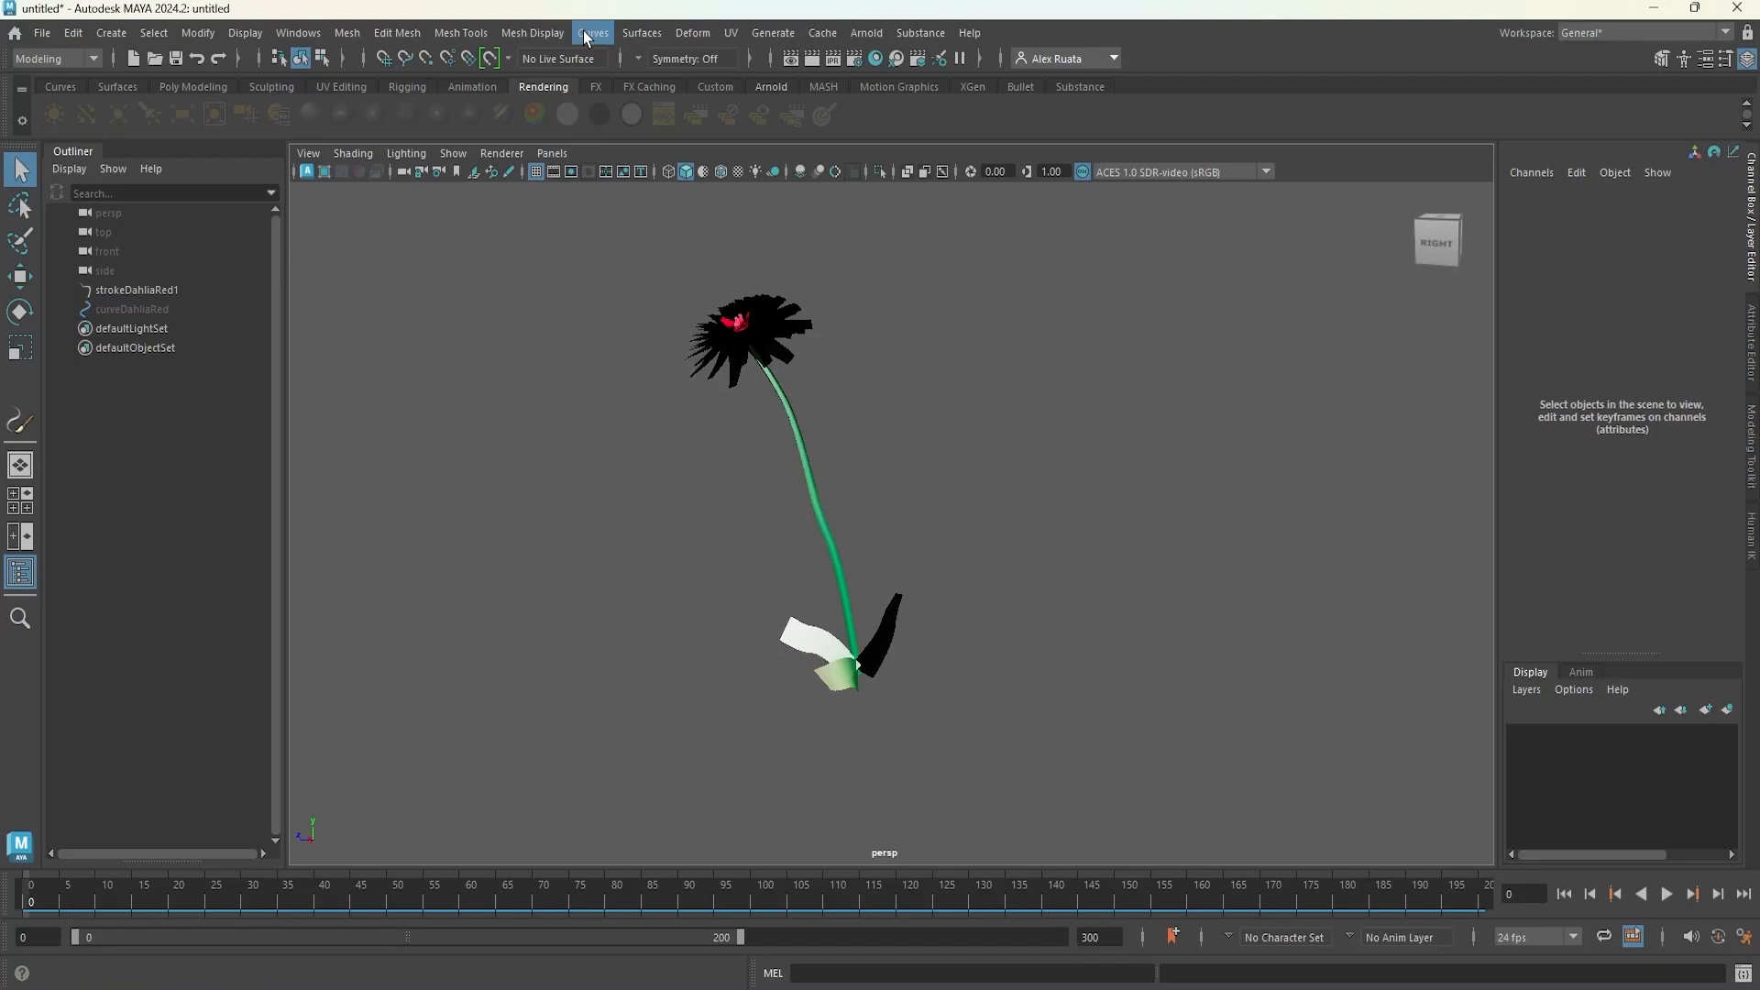
- Switch from Modeling to Rendering mode and set the image format to png in the render settings
{"action": "left_click", "coordinate": [56, 58]}
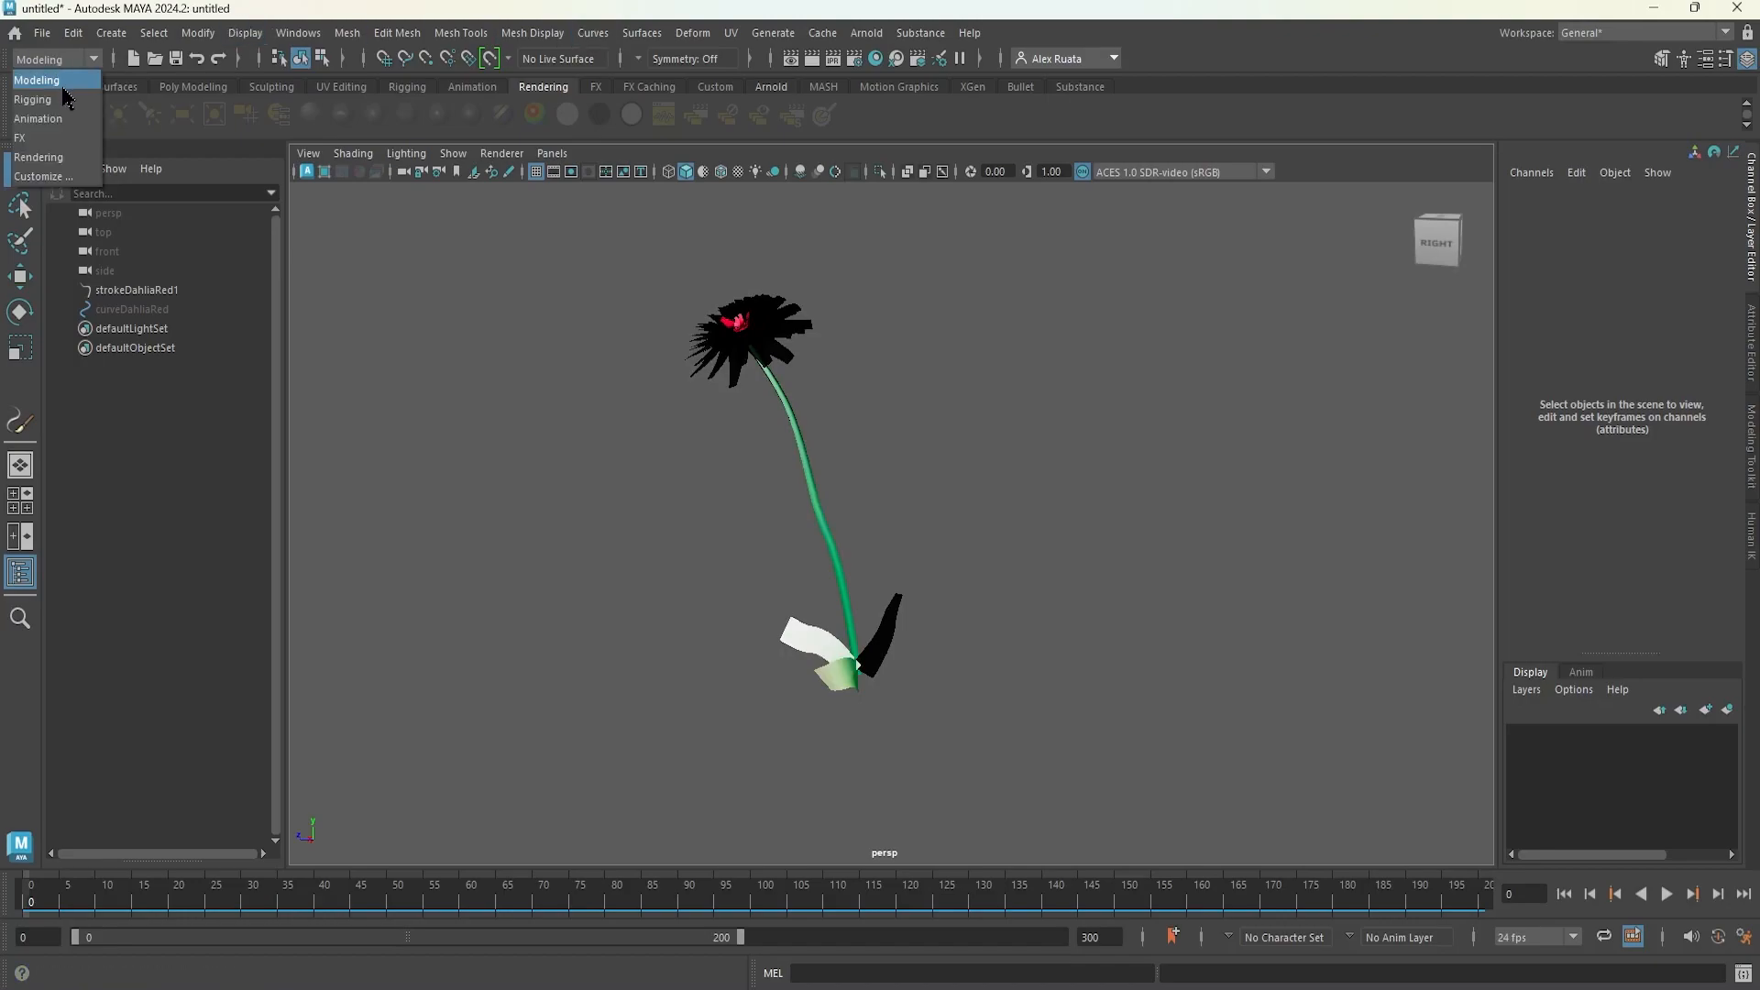
{"action": "left_click", "coordinate": [79, 160]}
{"action": "left_click", "coordinate": [505, 32]}
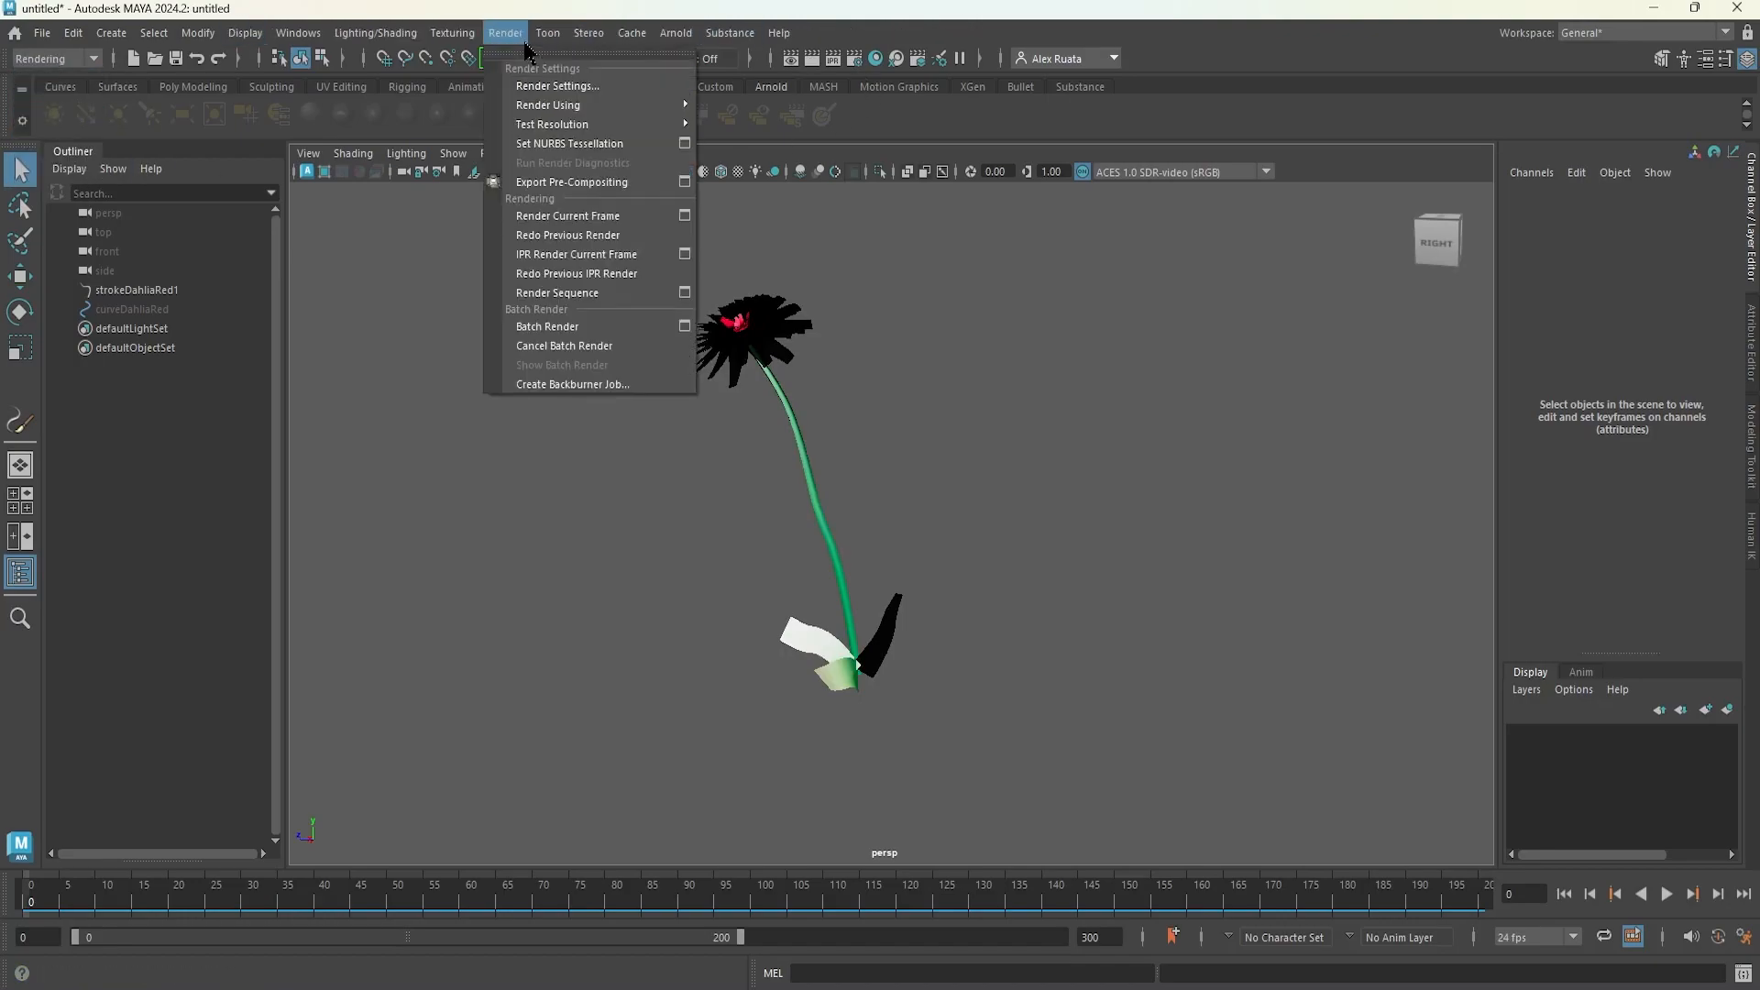
{"action": "left_click", "coordinate": [560, 86]}
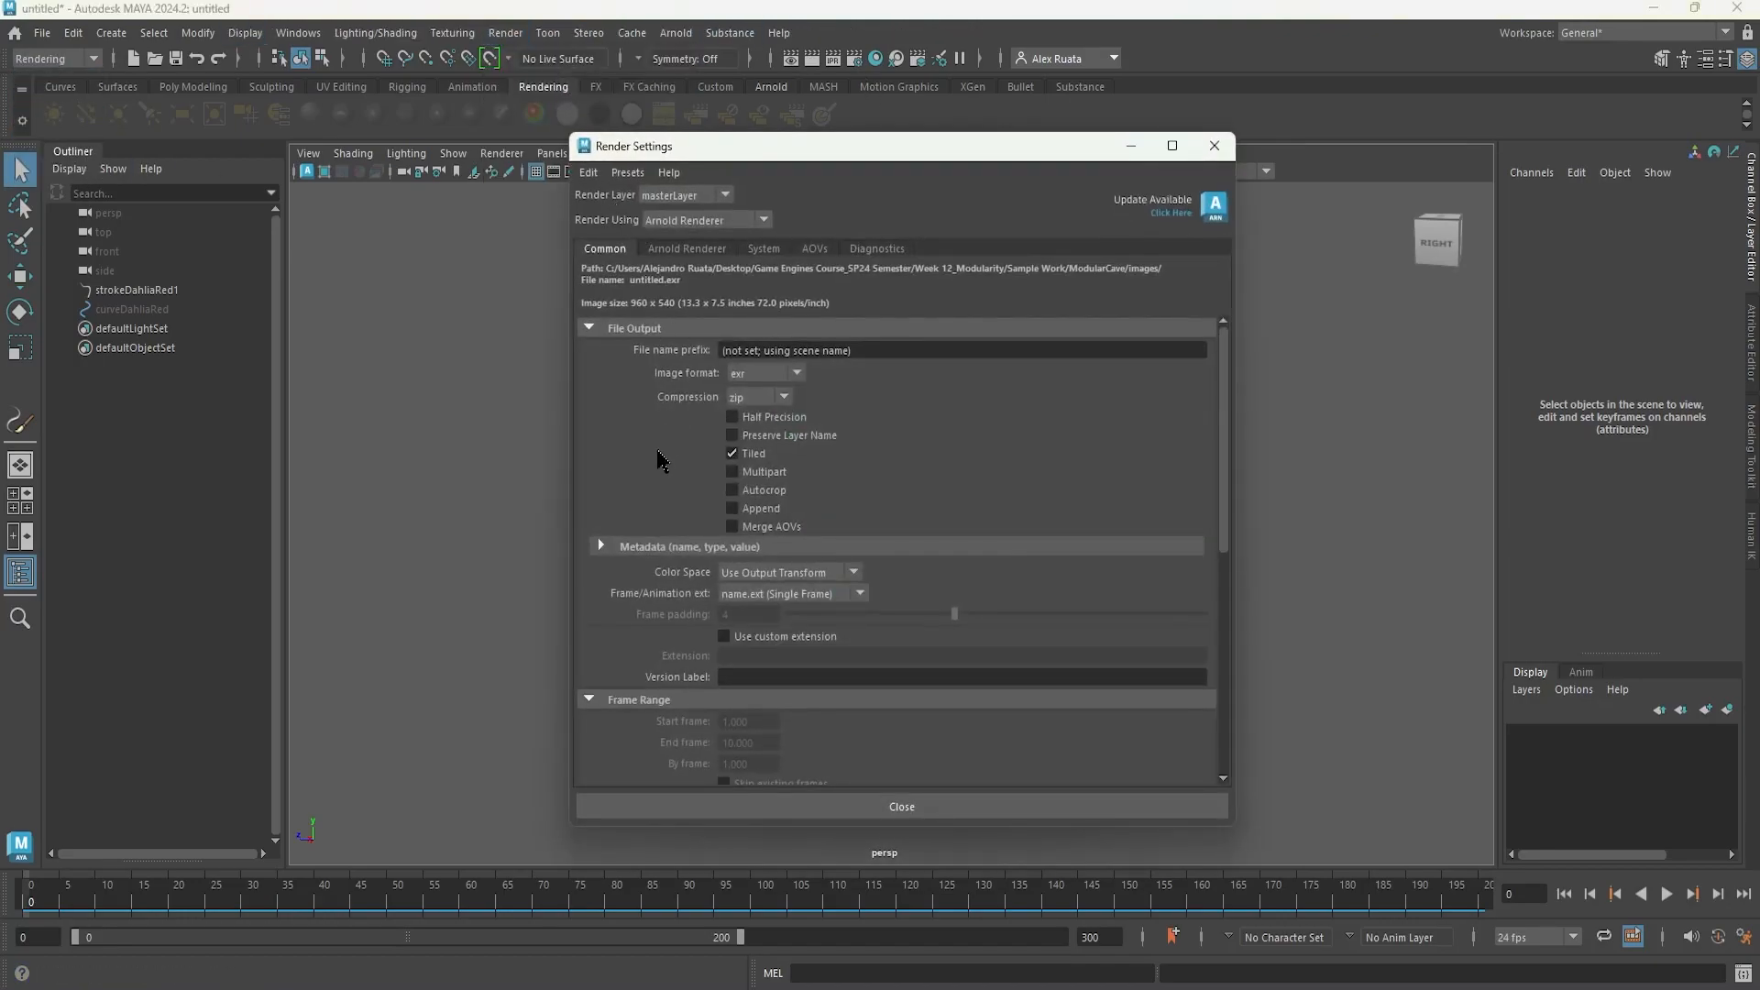
{"action": "left_click", "coordinate": [761, 374]}
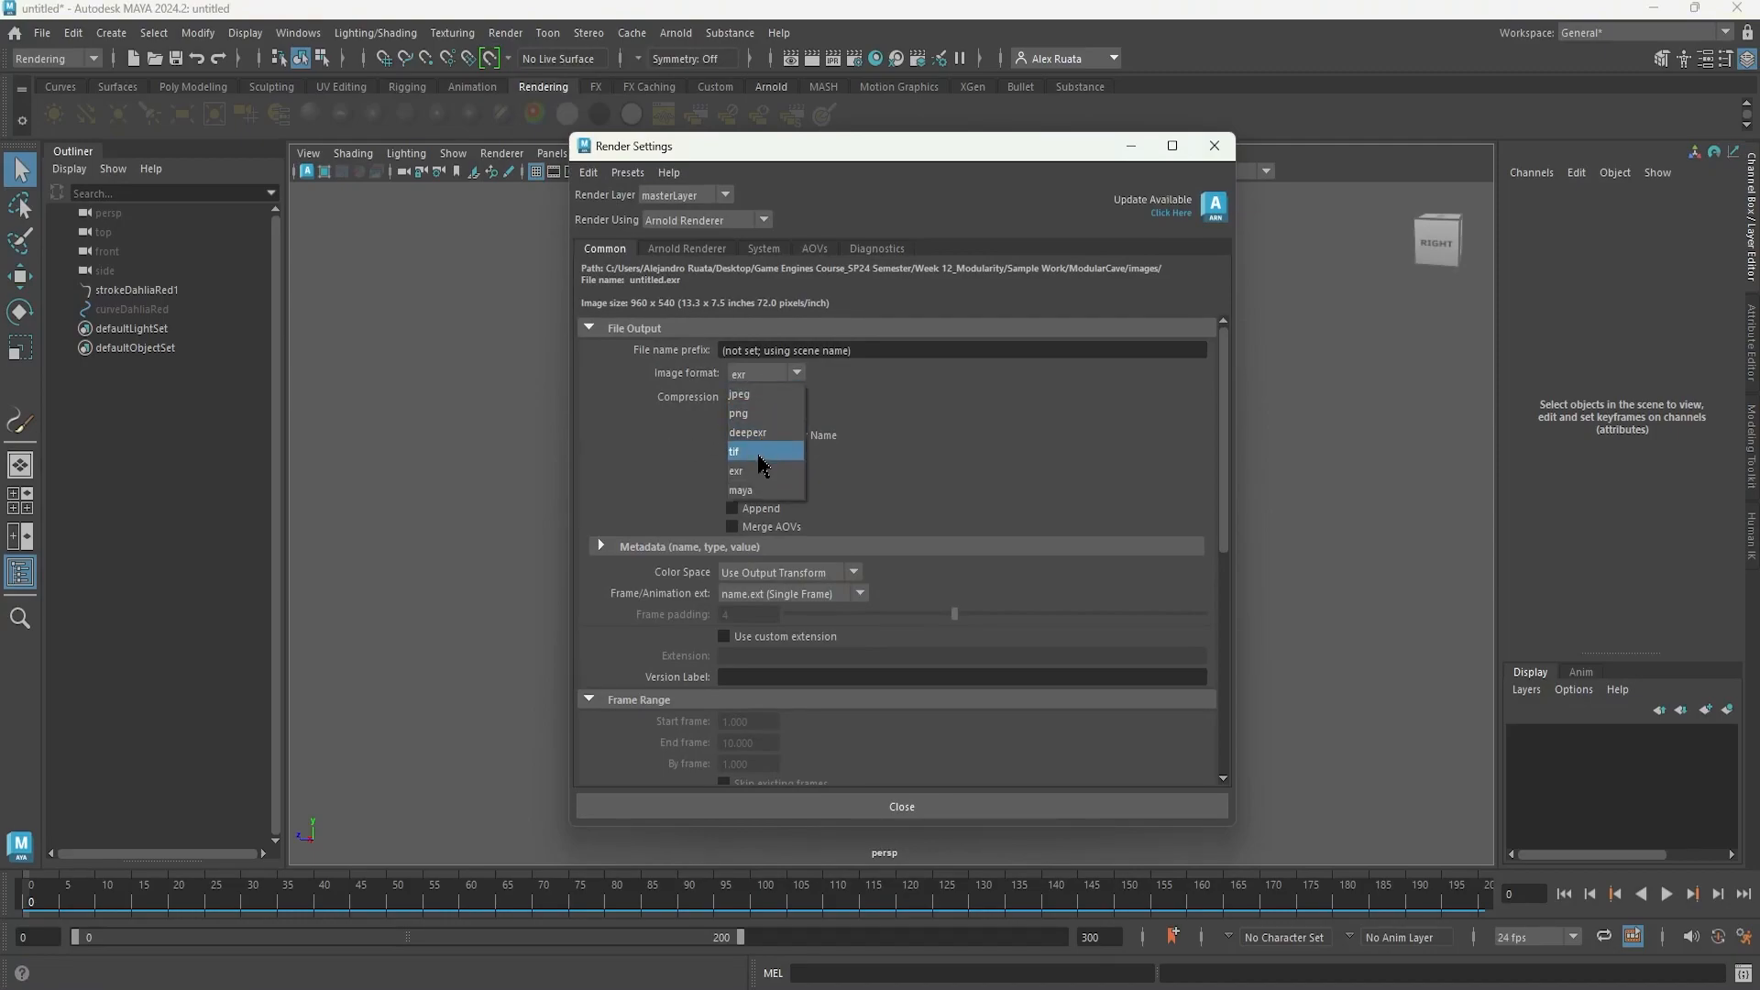
{"action": "left_click", "coordinate": [762, 415]}
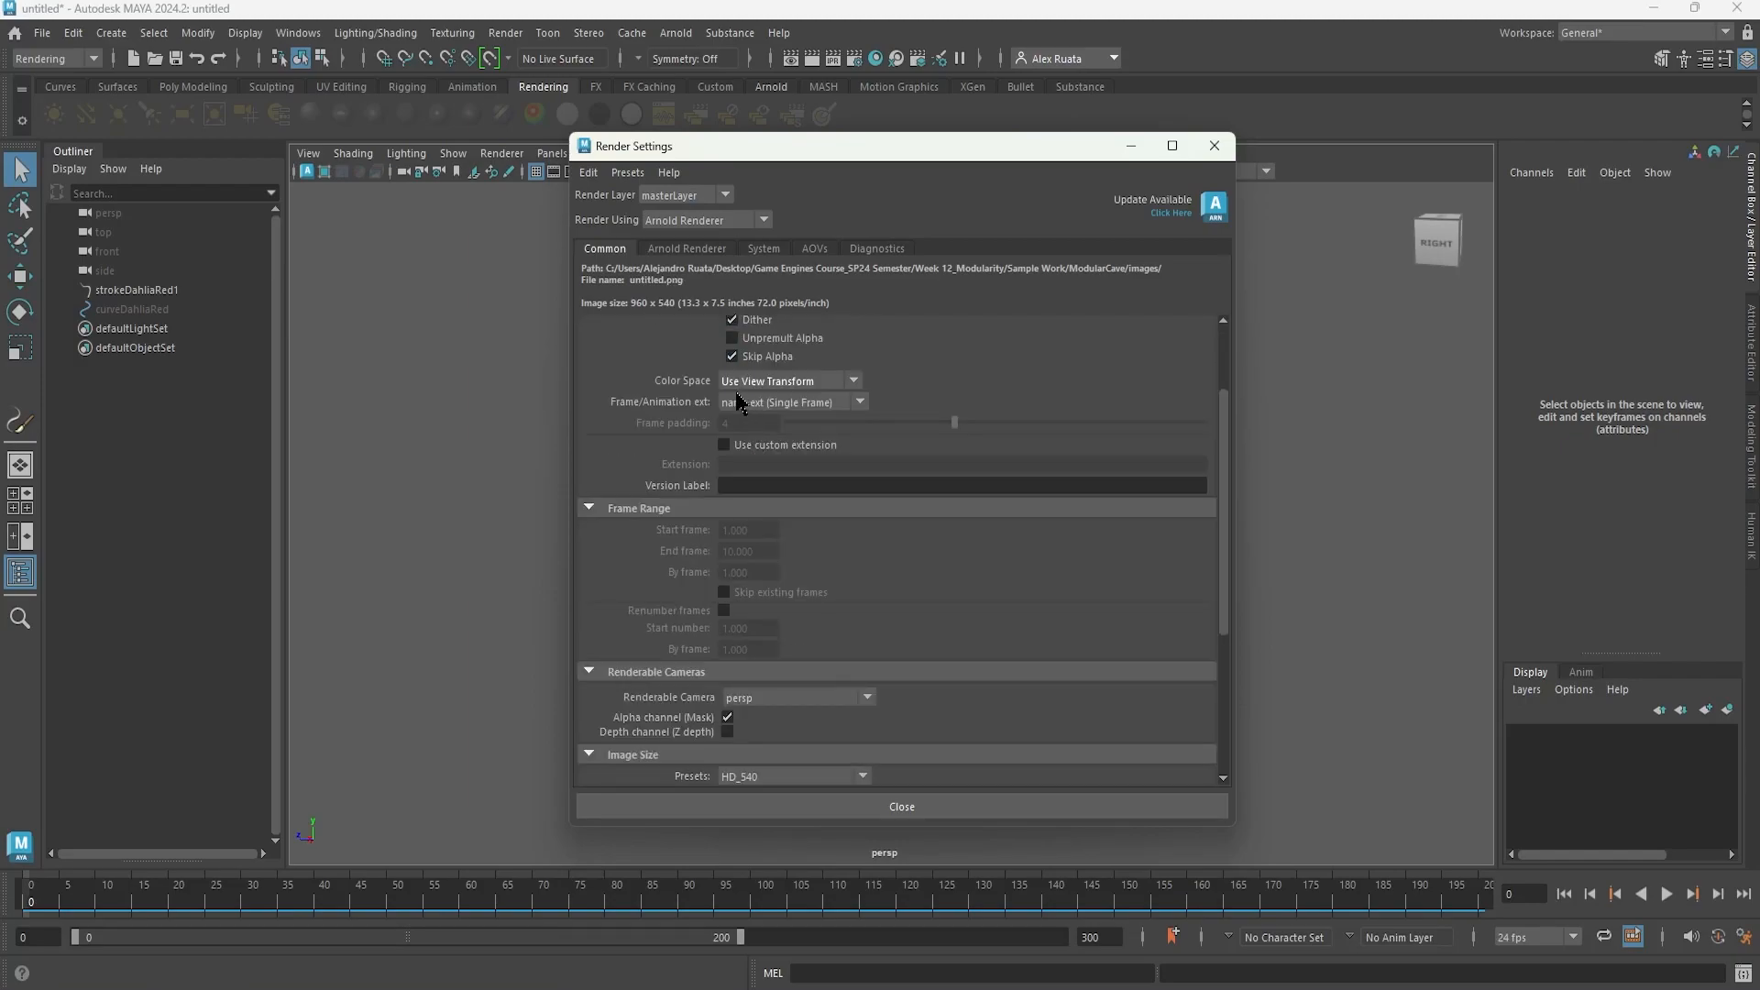
- Set the render image size preset to 1k_Square and choose Maya Software as the renderer
{"action": "scroll", "coordinate": [741, 403], "scroll_direction": "down", "scroll_amount": 5}
{"action": "left_click", "coordinate": [794, 519]}
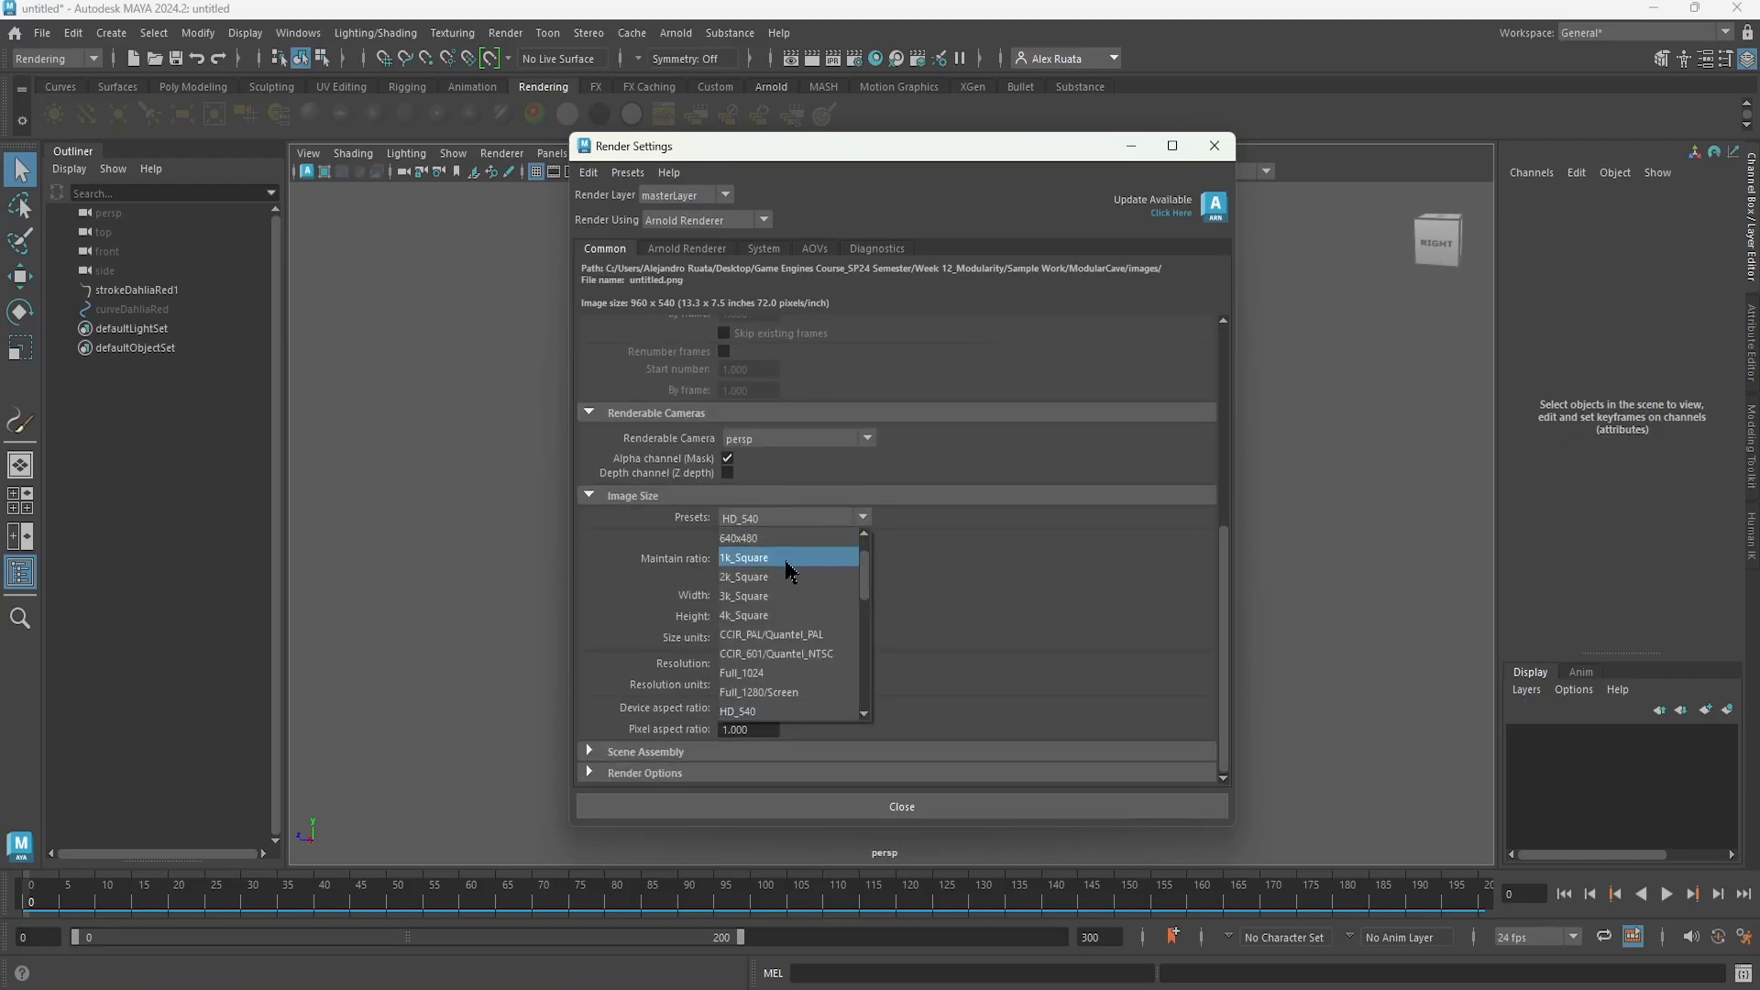
{"action": "left_click", "coordinate": [794, 558]}
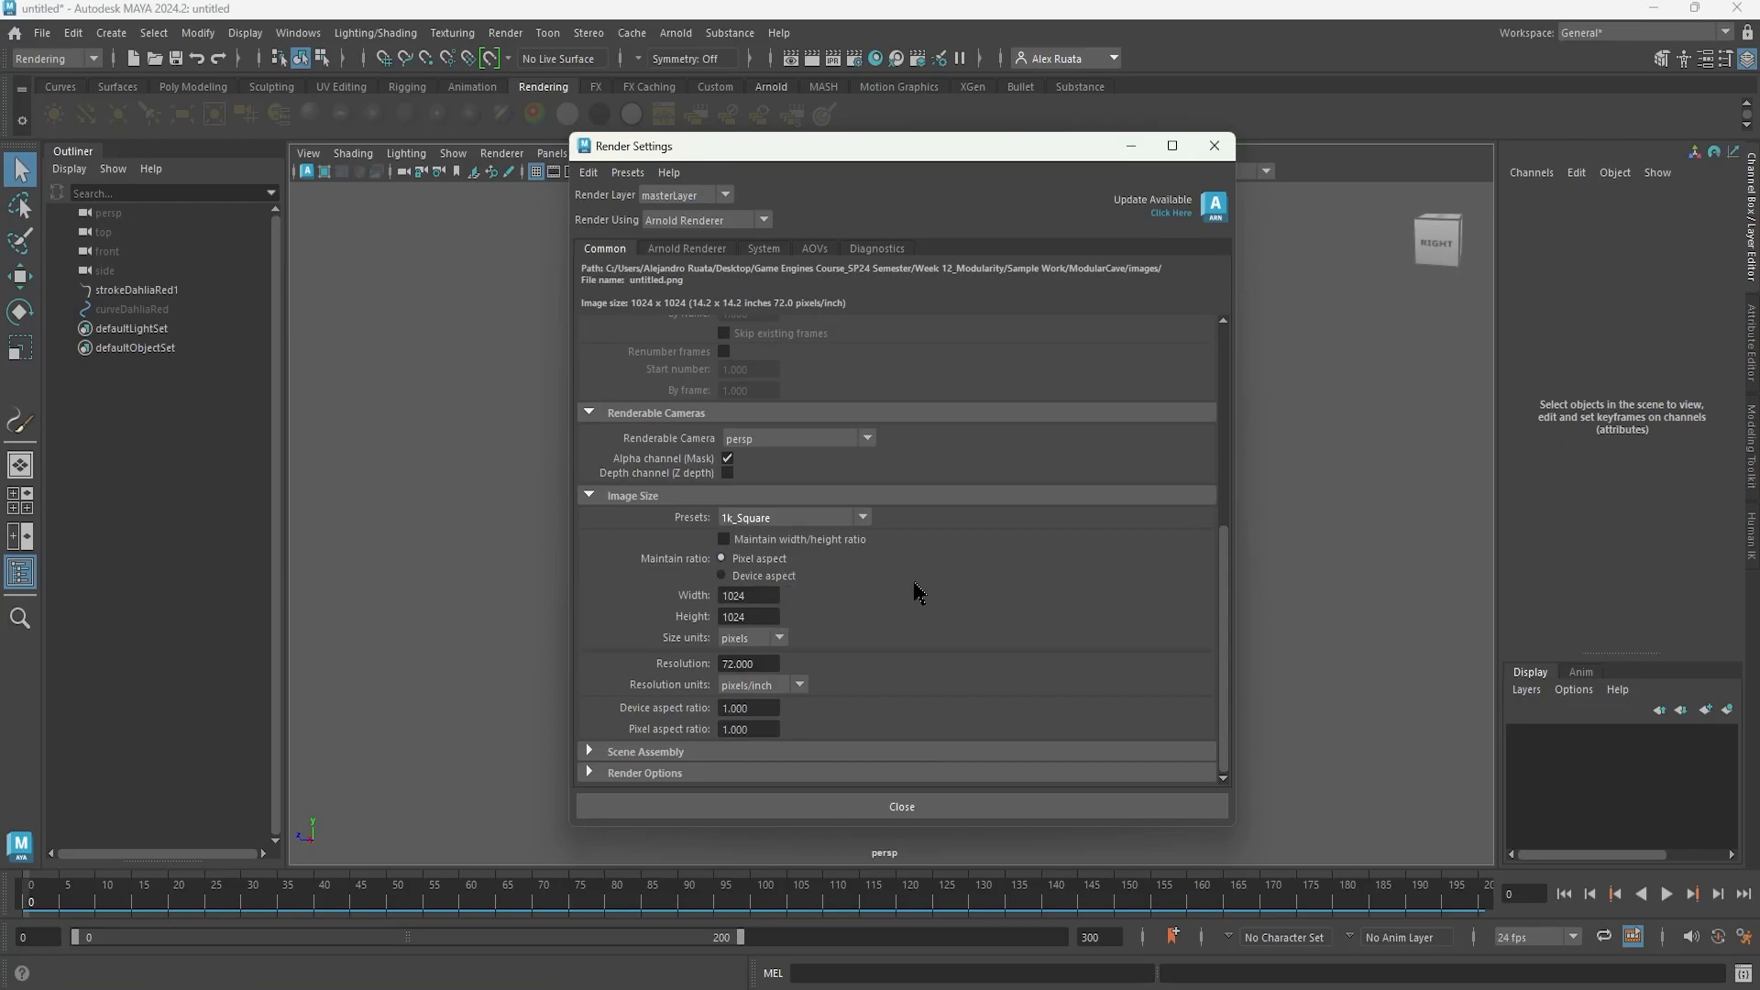
{"action": "left_click", "coordinate": [754, 220]}
{"action": "left_click", "coordinate": [752, 237]}
{"action": "scroll", "coordinate": [655, 491], "scroll_direction": "down", "scroll_amount": 3}
{"action": "scroll", "coordinate": [654, 495], "scroll_direction": "down", "scroll_amount": 1}
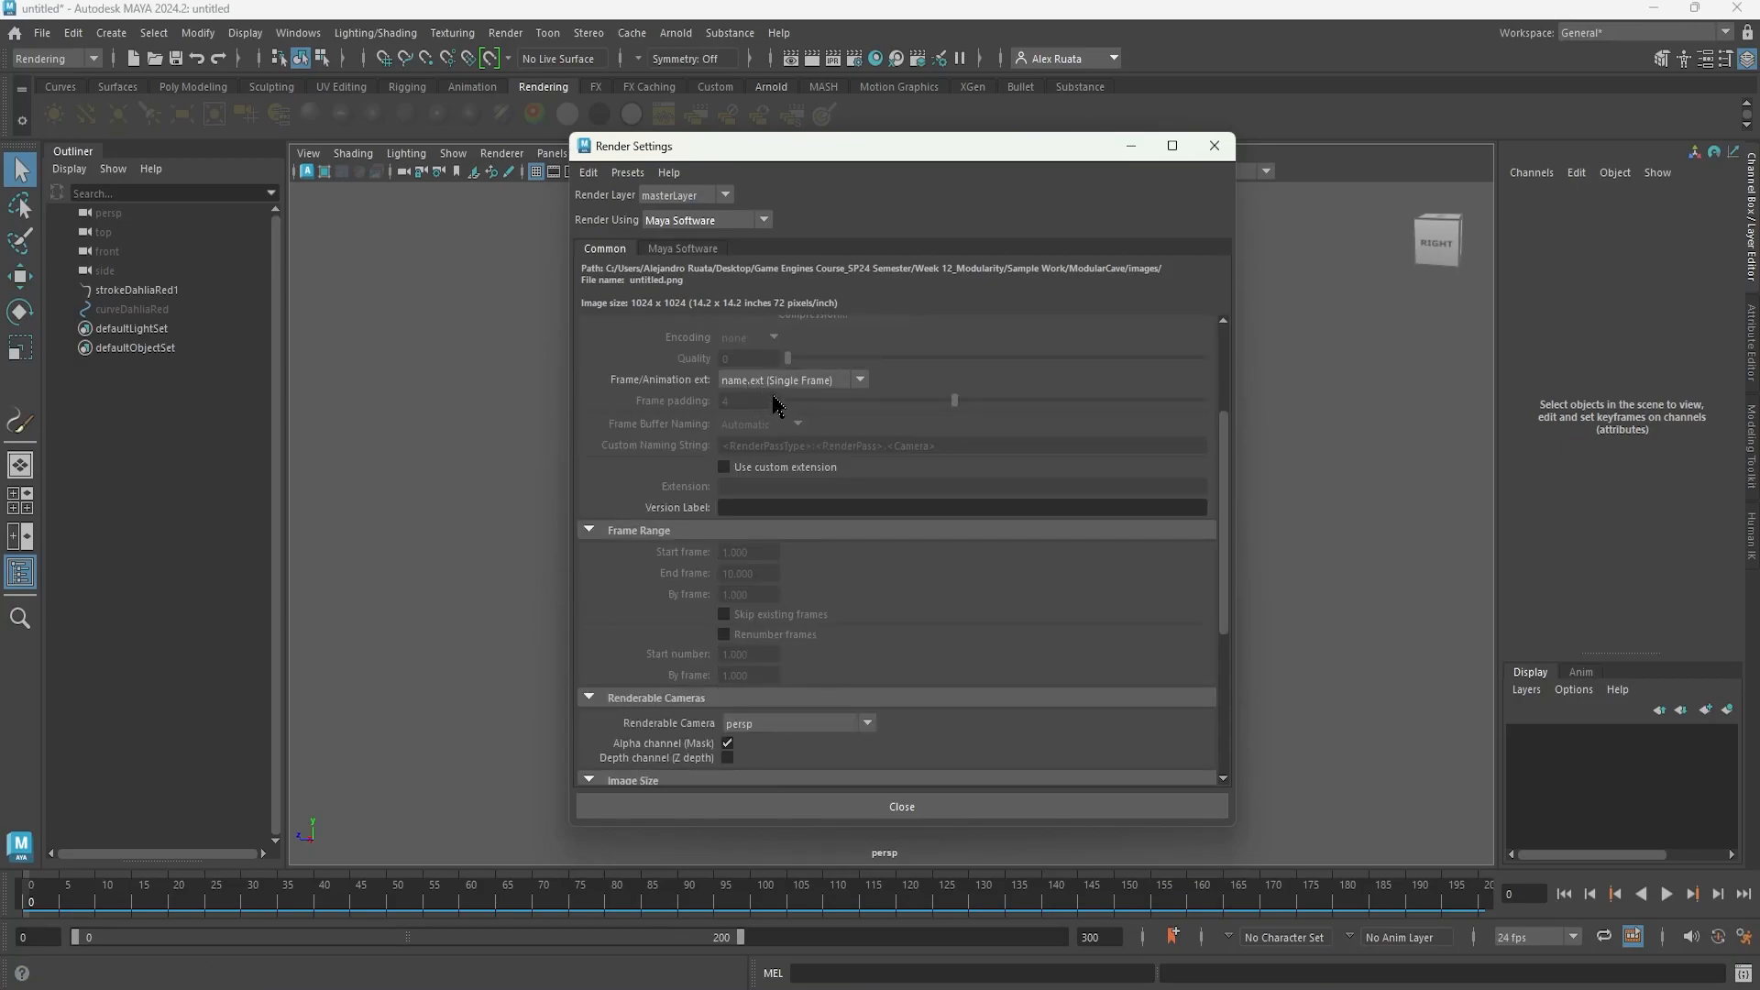
- Set the Maya Software anti-aliasing quality to Production quality and close the render settings
{"action": "scroll", "coordinate": [697, 472], "scroll_direction": "down", "scroll_amount": 4}
{"action": "scroll", "coordinate": [677, 465], "scroll_direction": "down", "scroll_amount": 1}
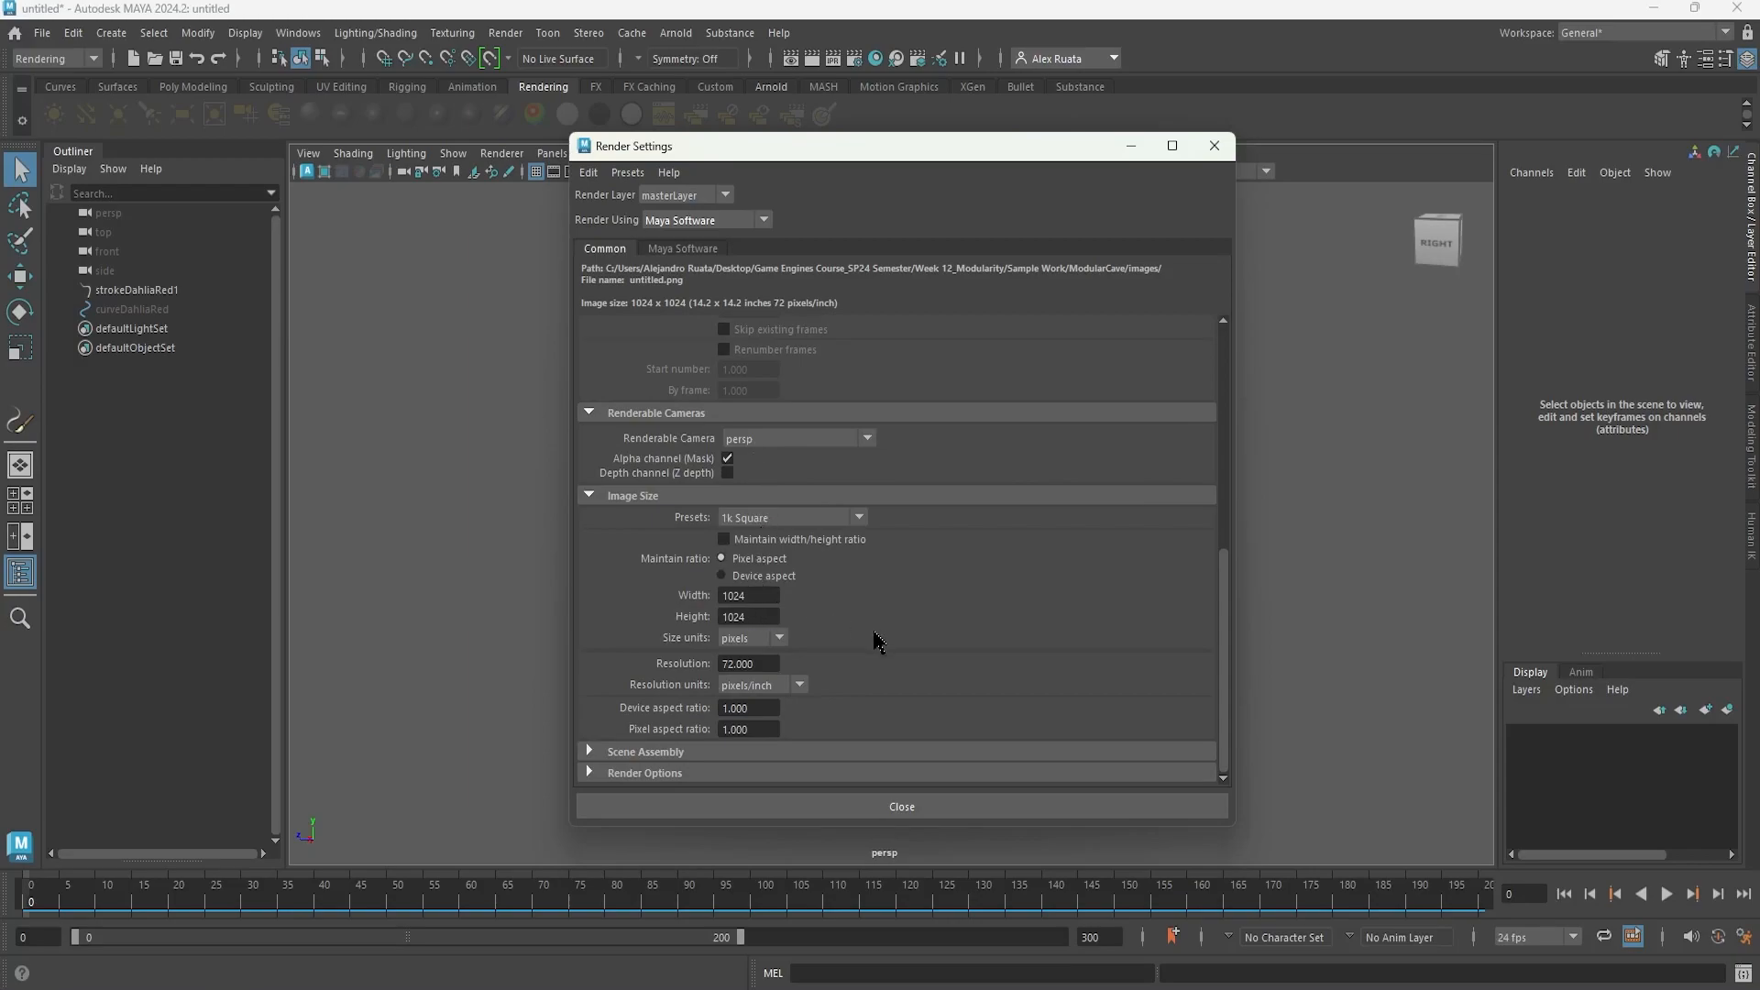
{"action": "left_click", "coordinate": [699, 250]}
{"action": "left_click", "coordinate": [773, 294]}
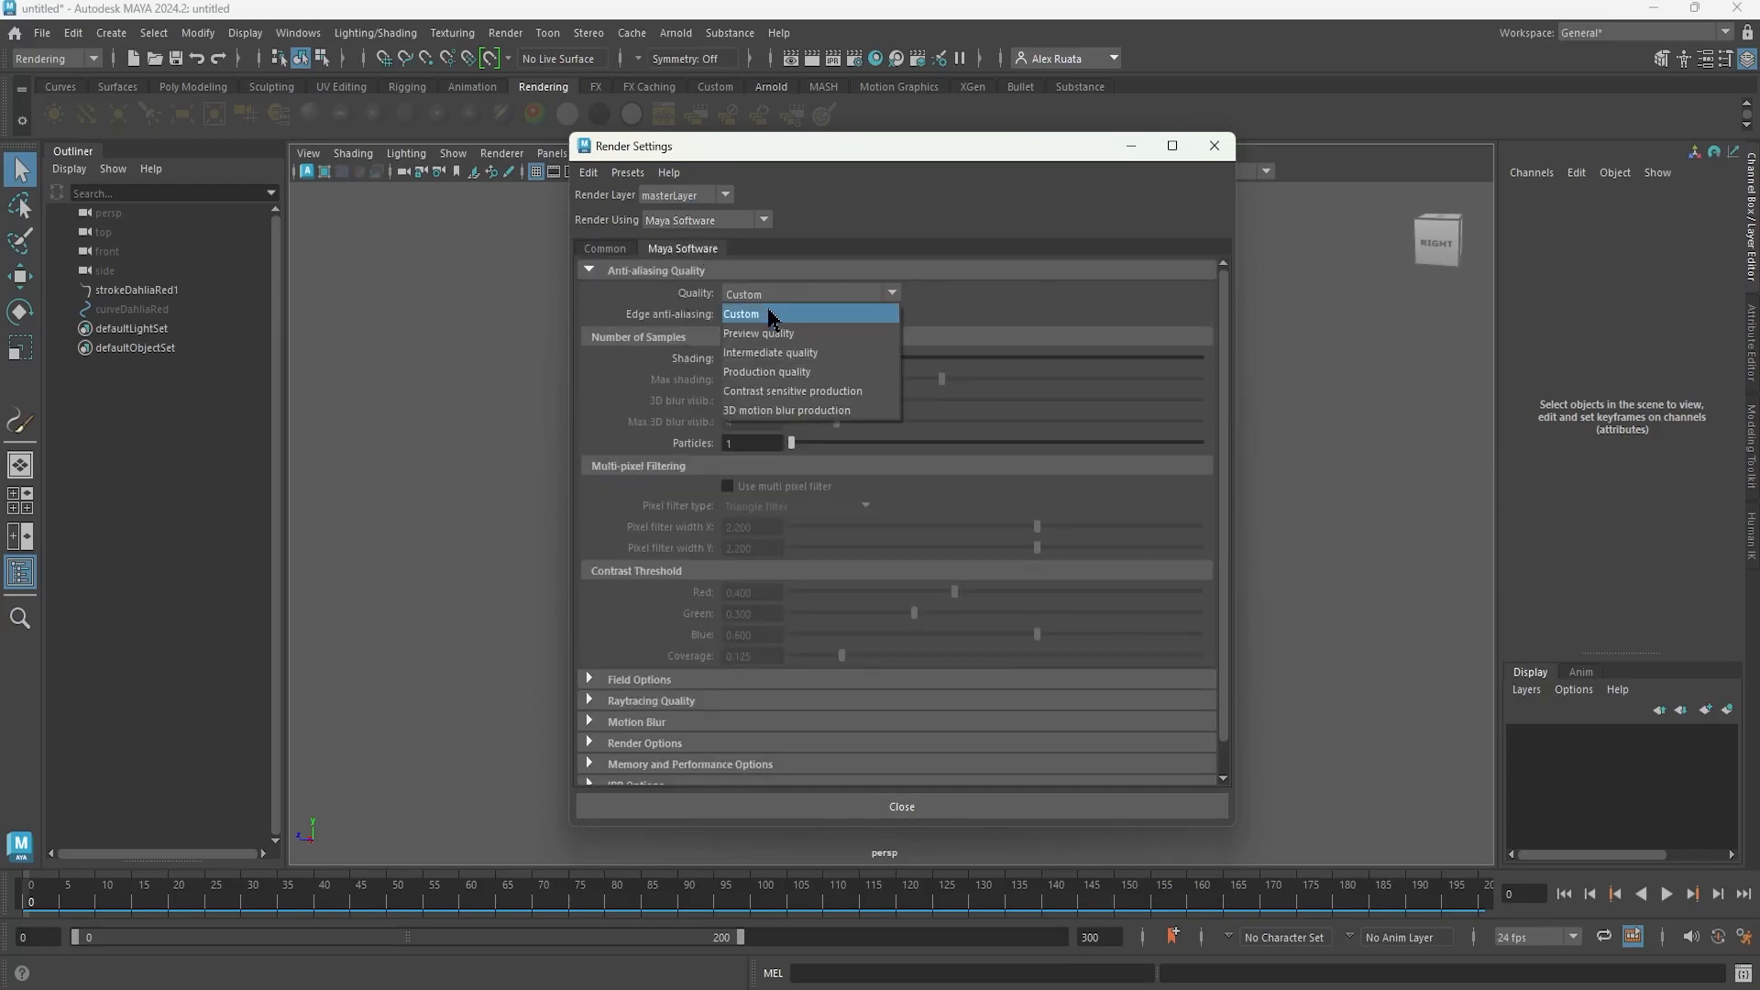
{"action": "left_click", "coordinate": [800, 378]}
{"action": "left_click", "coordinate": [1214, 146]}
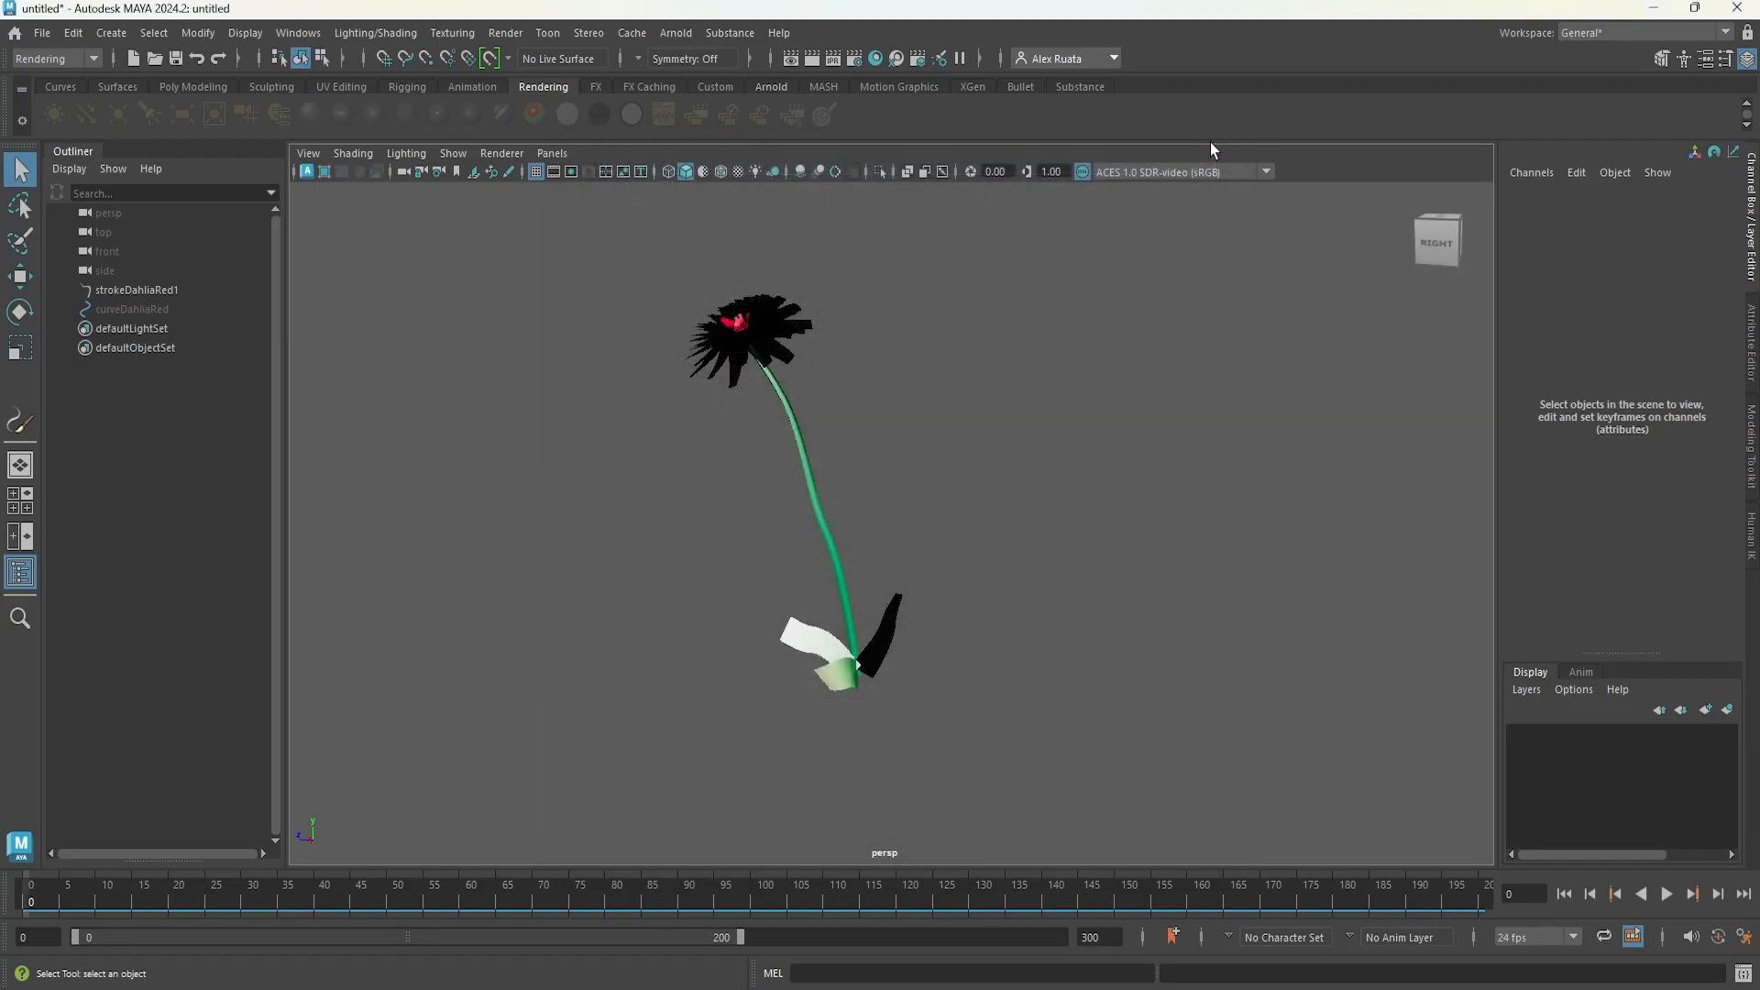
- Render the current frame of the dahlia, check its alpha channel and RGB display, and close the render
{"action": "left_click", "coordinate": [522, 34]}
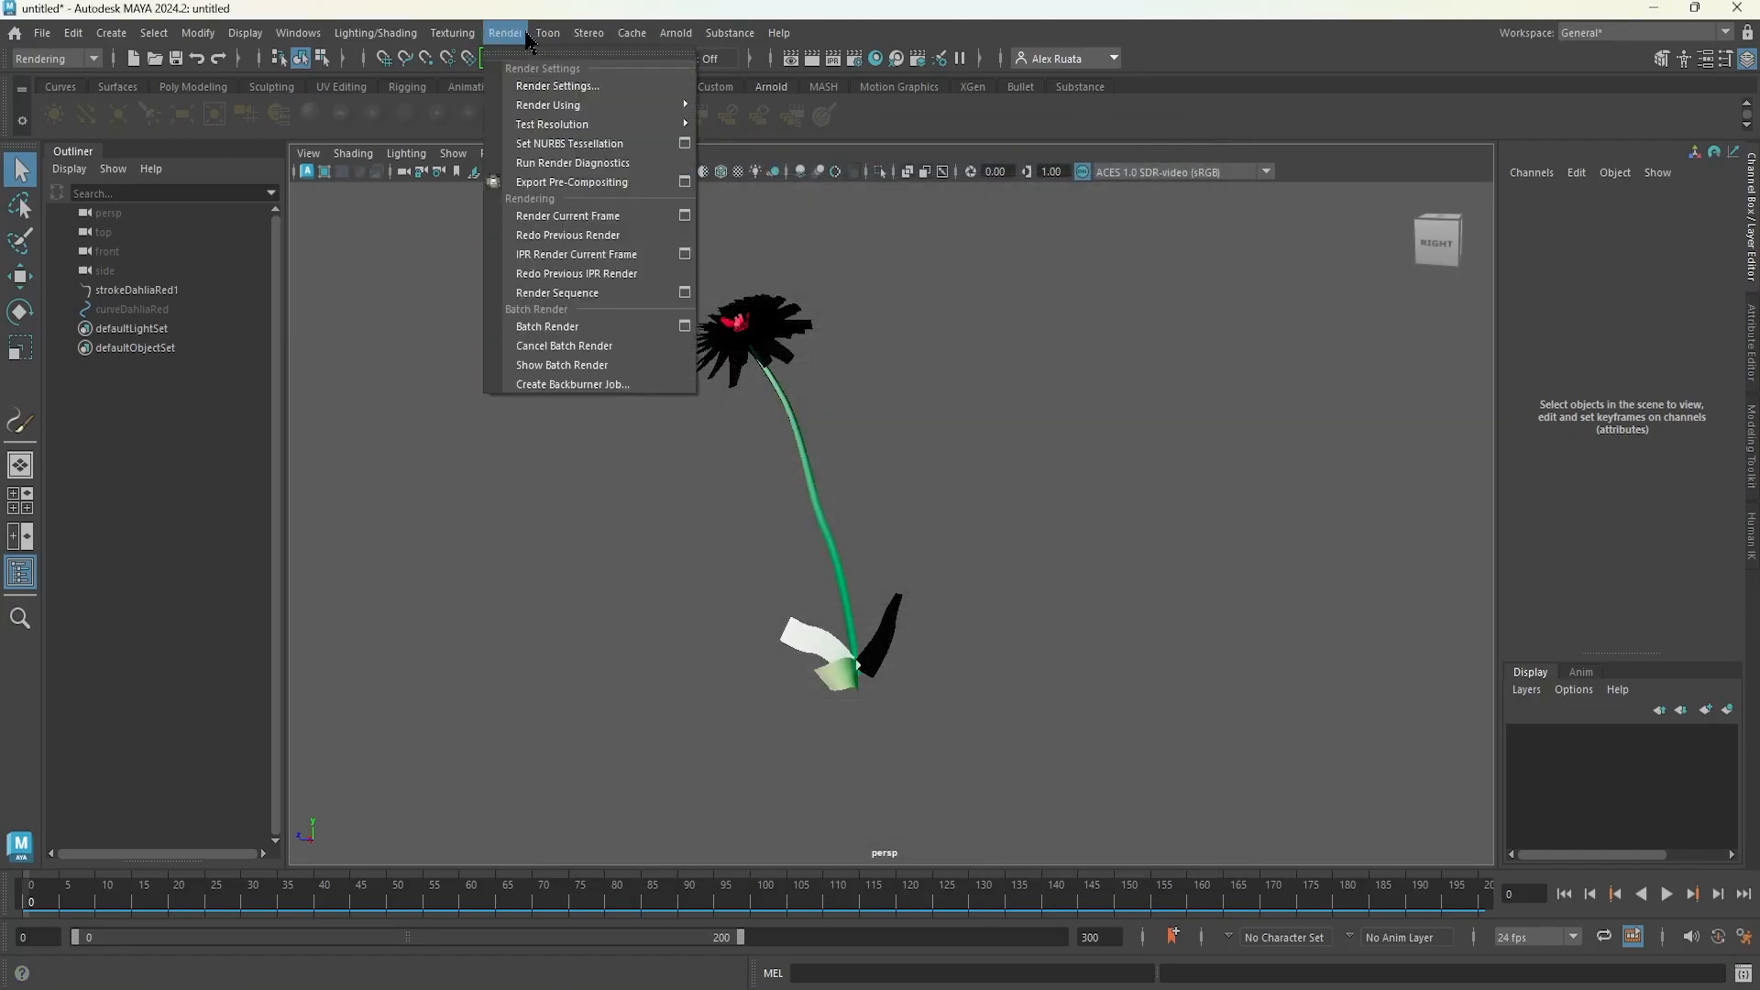
{"action": "left_click", "coordinate": [582, 217]}
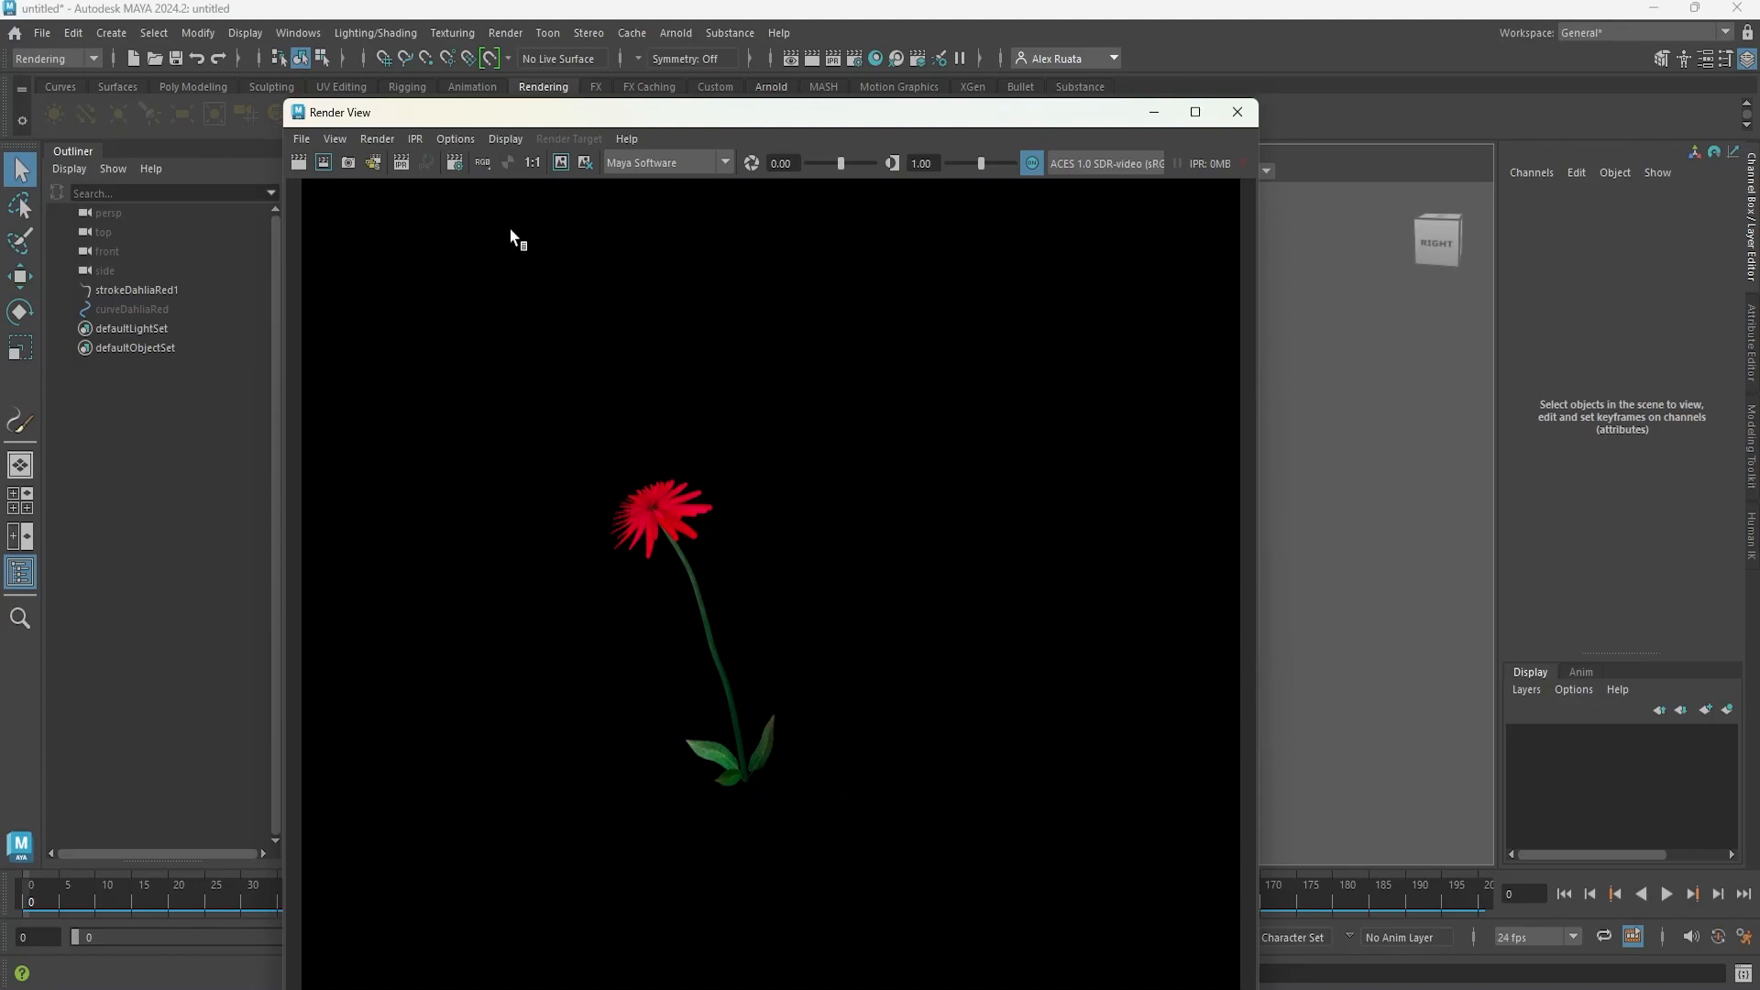
{"action": "left_click", "coordinate": [508, 165]}
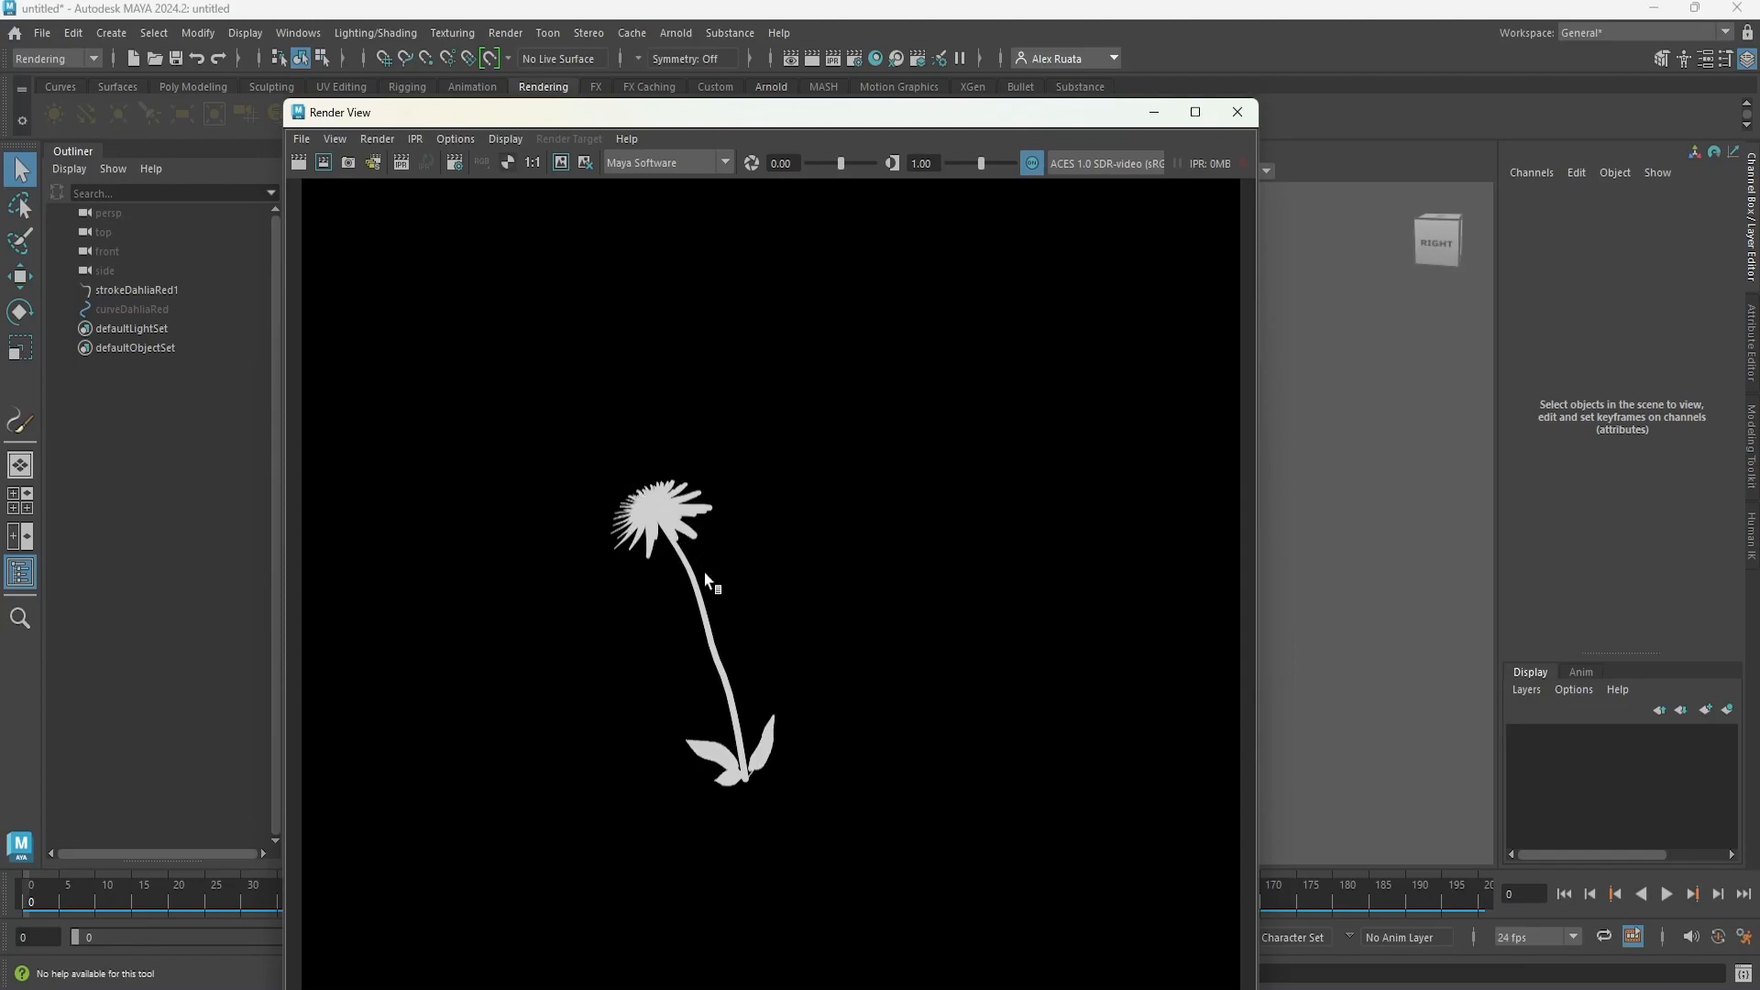
{"action": "left_click", "coordinate": [482, 163]}
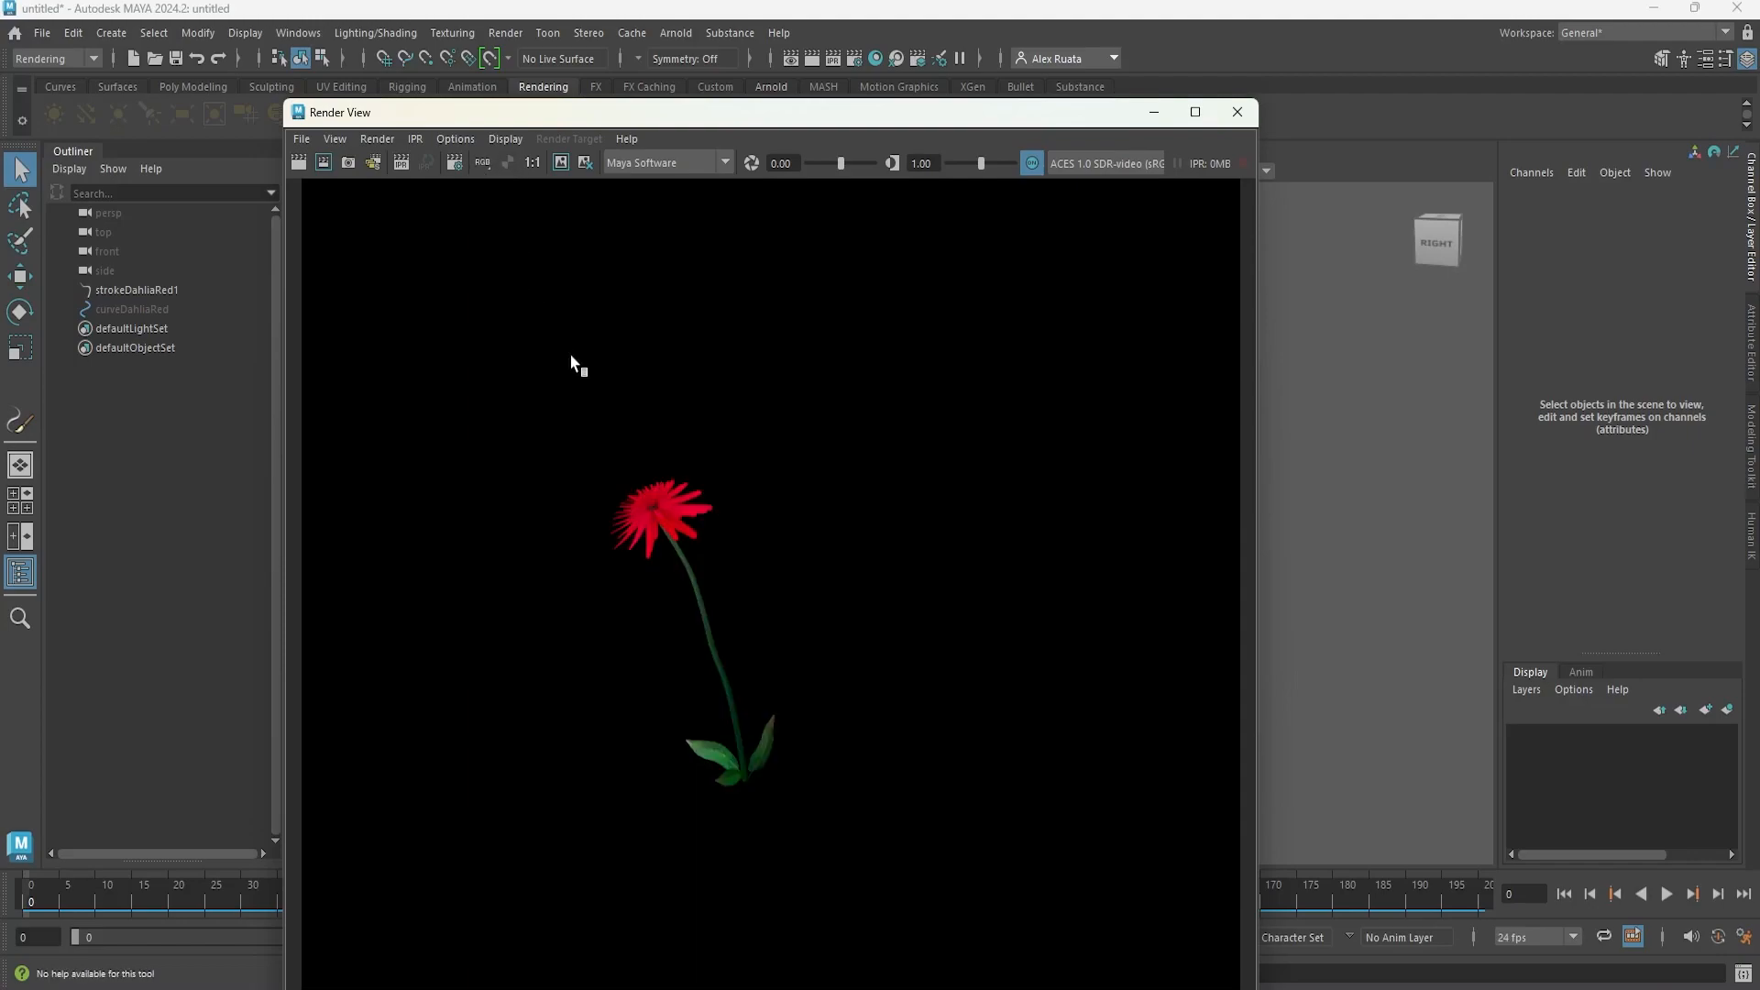
{"action": "left_click", "coordinate": [1237, 111]}
- Delete the red dahlia stroke together with its curve from the scene
{"action": "left_click_drag", "start_coordinate": [695, 470], "coordinate": [665, 511], "text": "alt"}
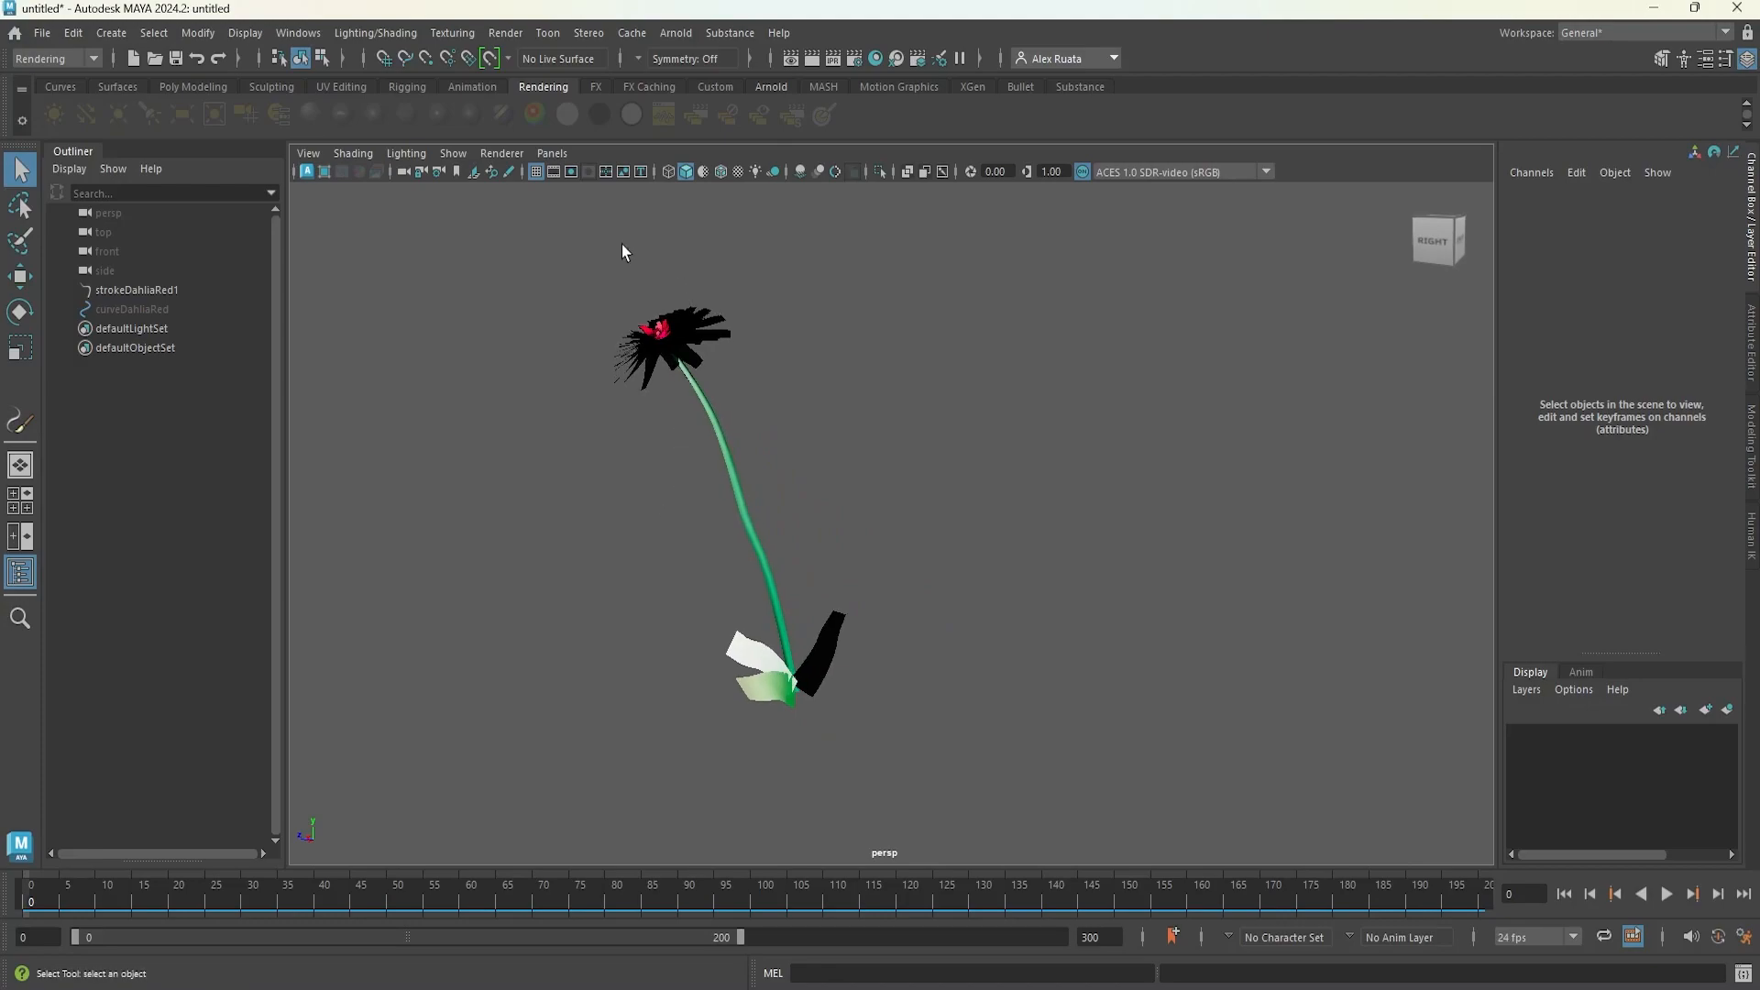
{"action": "right_click_drag", "start_coordinate": [669, 341], "coordinate": [868, 397], "text": "alt"}
{"action": "left_click_drag", "start_coordinate": [868, 397], "coordinate": [812, 408], "text": "alt"}
{"action": "right_click_drag", "start_coordinate": [908, 409], "coordinate": [780, 415], "text": "alt"}
{"action": "right_click_drag", "start_coordinate": [1120, 425], "coordinate": [532, 440], "text": "alt"}
{"action": "mouse_move", "coordinate": [768, 499]}
{"action": "left_mouse_down", "text": "alt"}
{"action": "mouse_move", "coordinate": [967, 499]}
{"action": "mouse_move", "coordinate": [851, 602]}
{"action": "mouse_move", "coordinate": [894, 537]}
{"action": "mouse_move", "coordinate": [861, 510]}
{"action": "mouse_move", "coordinate": [796, 516]}
{"action": "left_mouse_up", "text": "alt"}
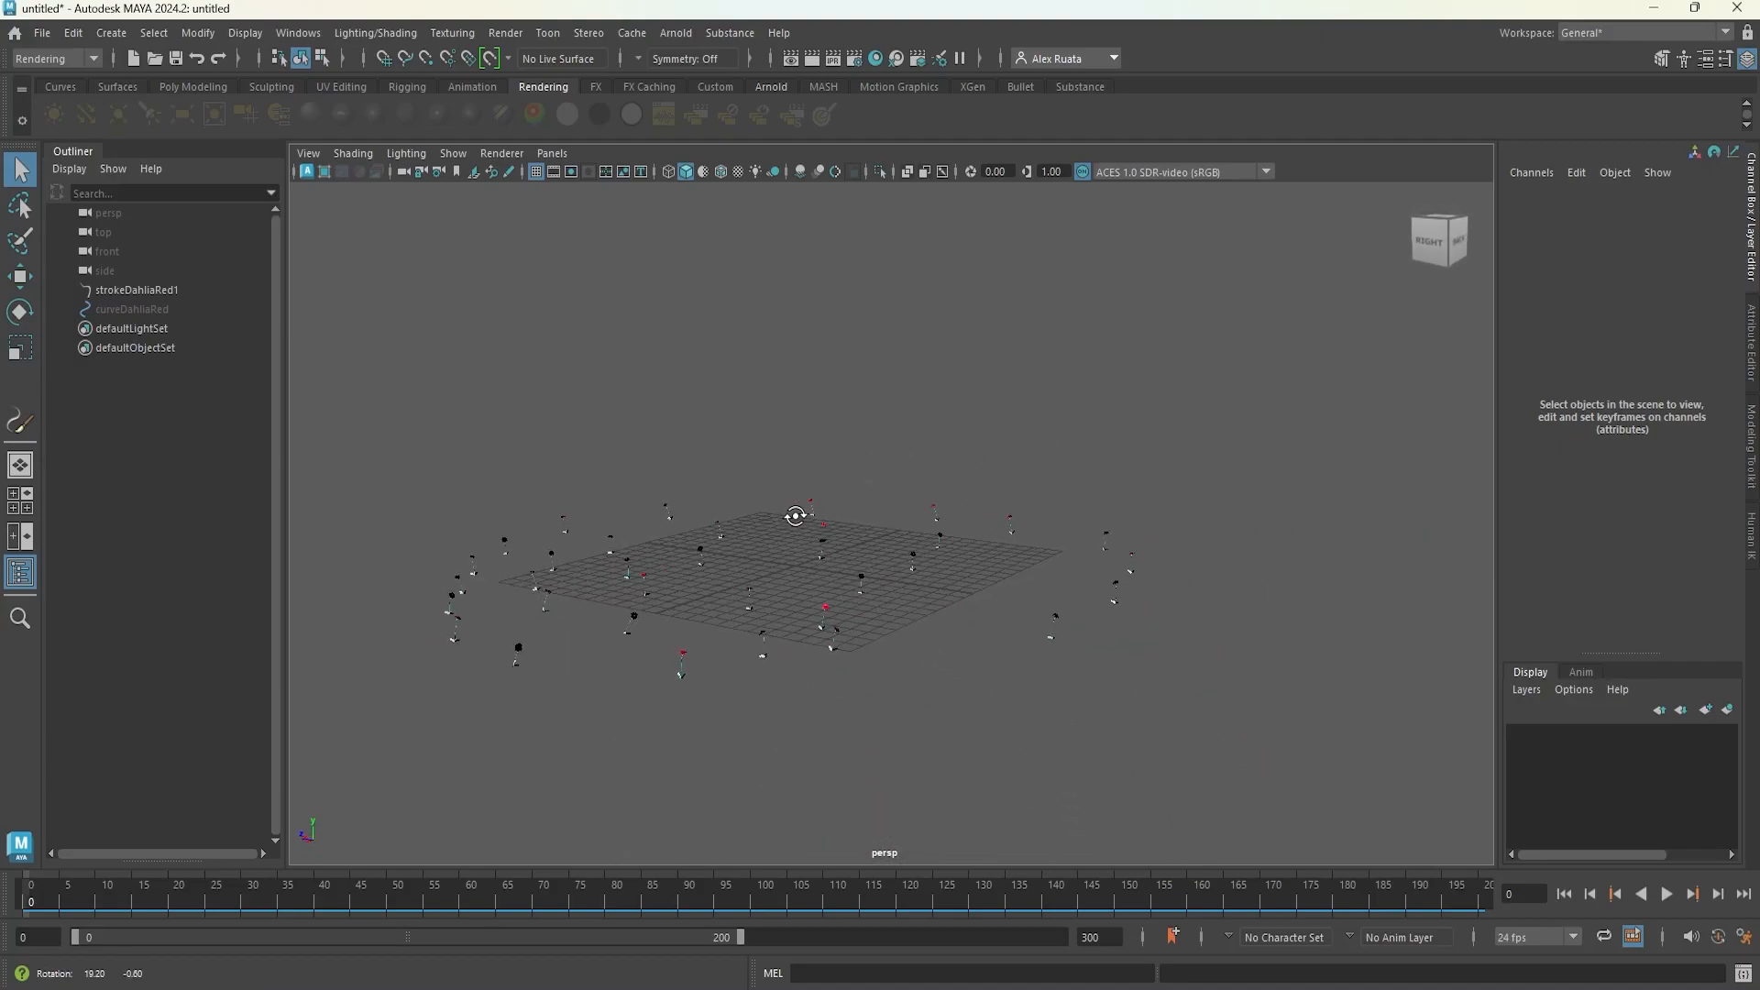
{"action": "left_click_drag", "start_coordinate": [796, 516], "coordinate": [665, 521], "text": "alt"}
{"action": "middle_click_drag", "start_coordinate": [665, 521], "coordinate": [849, 527], "text": "alt"}
{"action": "left_click_drag", "start_coordinate": [849, 526], "coordinate": [784, 541], "text": "alt"}
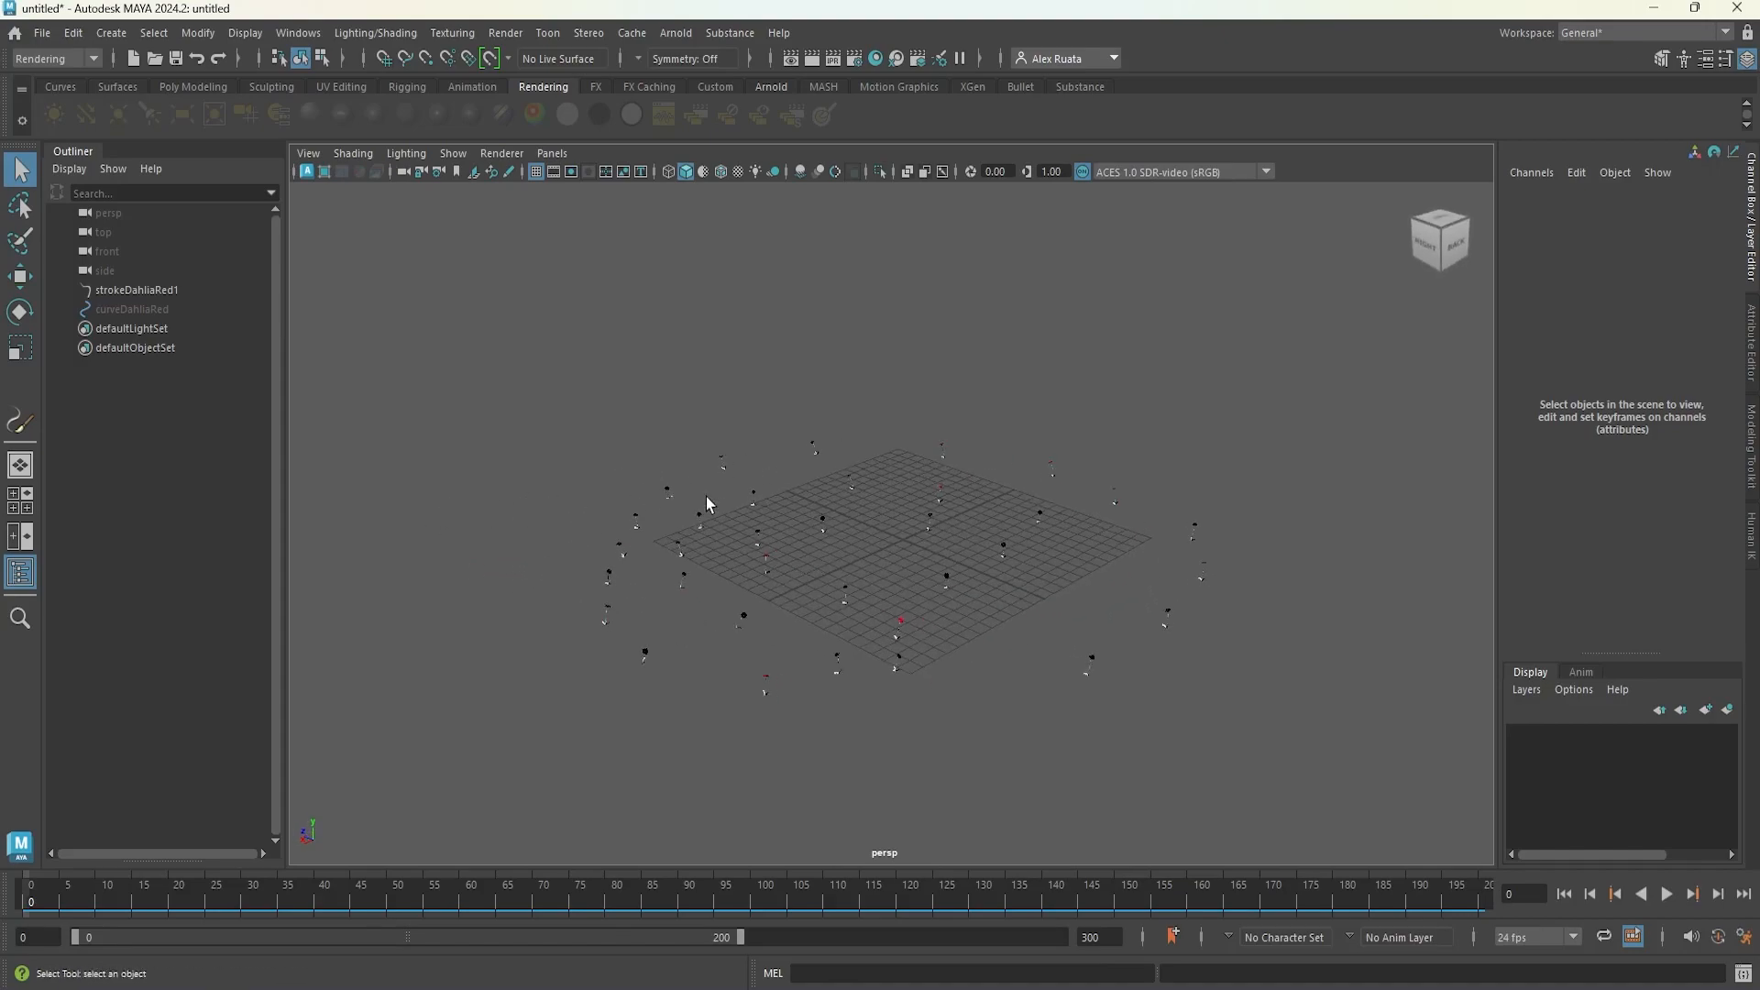
{"action": "left_click", "coordinate": [154, 288]}
{"action": "left_click", "coordinate": [158, 310], "text": "shift"}
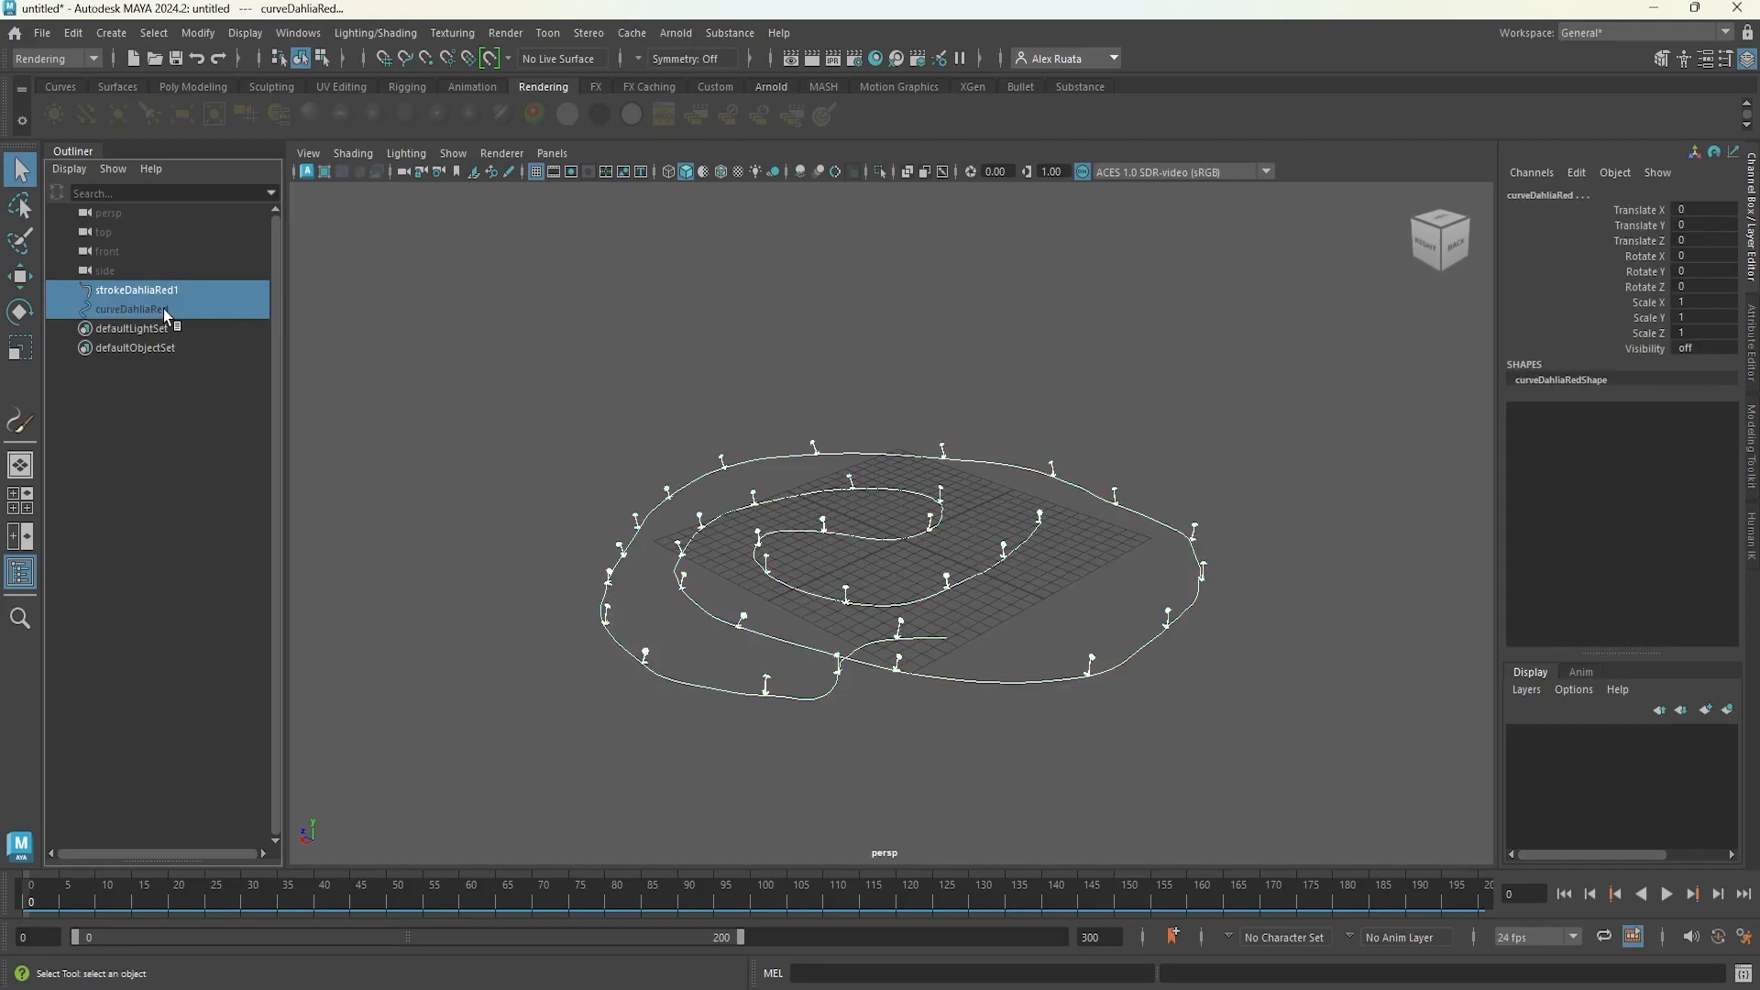
{"action": "key", "text": "Delete"}
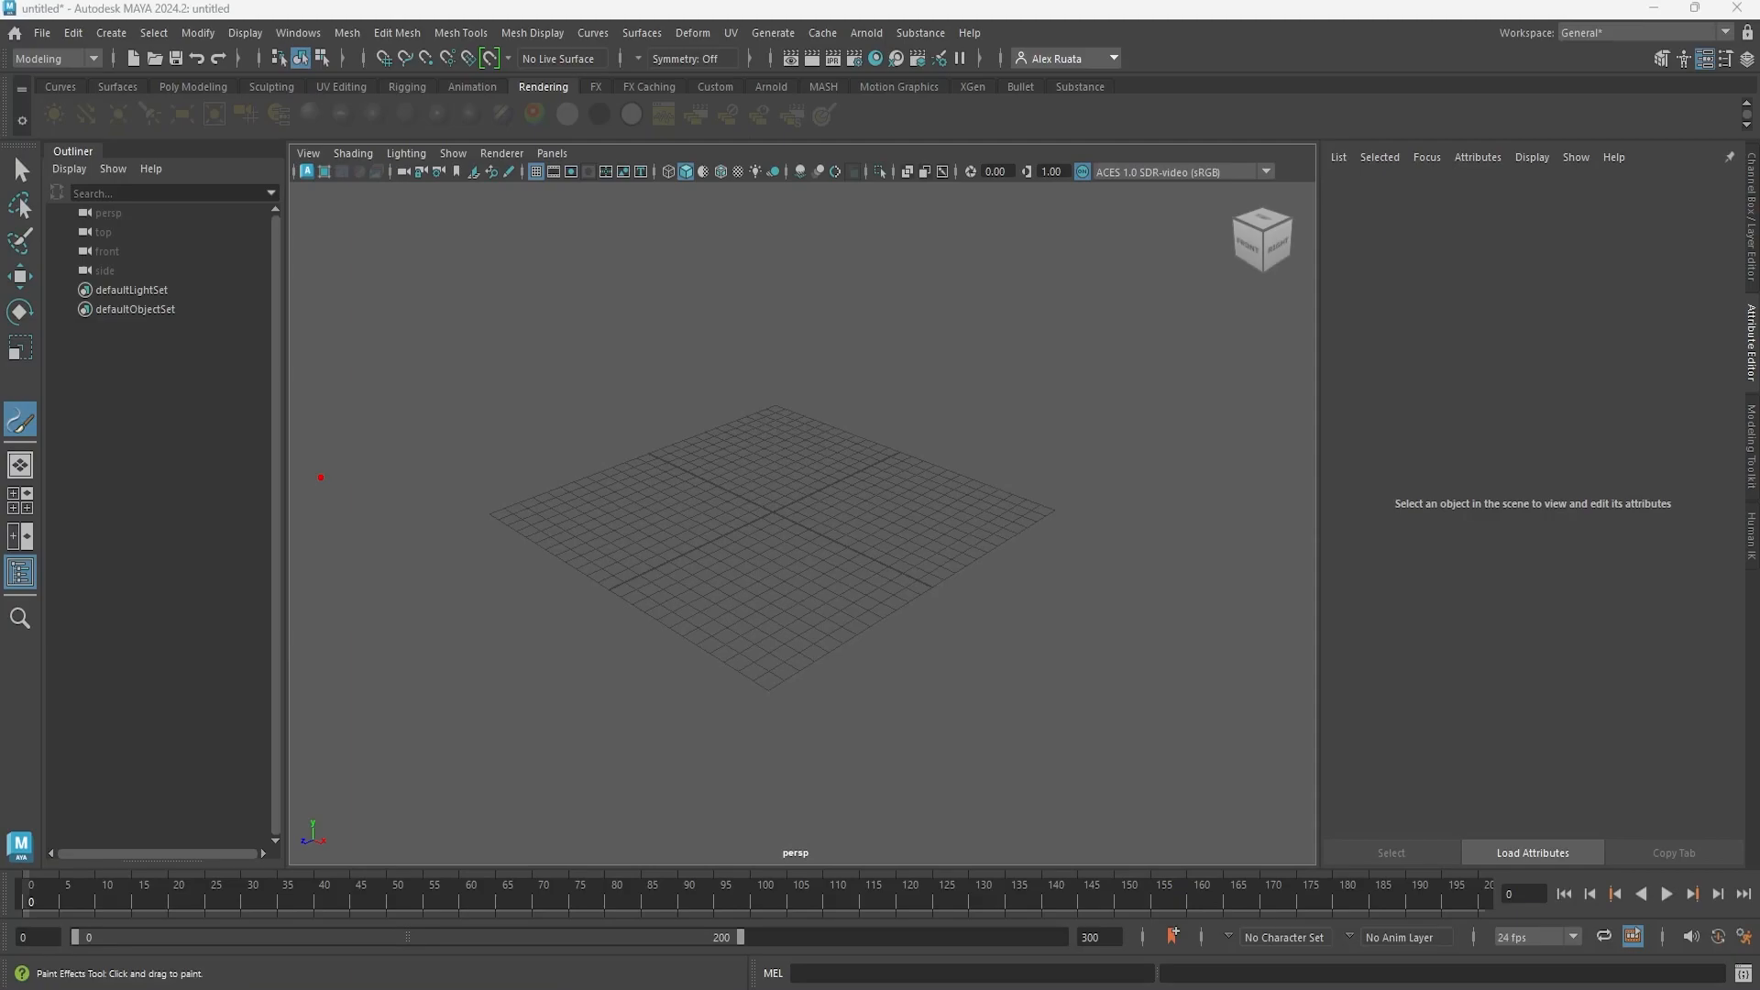
- Start a new empty scene
{"action": "left_click", "coordinate": [44, 34]}
{"action": "left_click", "coordinate": [78, 72]}
{"action": "left_click", "coordinate": [876, 506]}
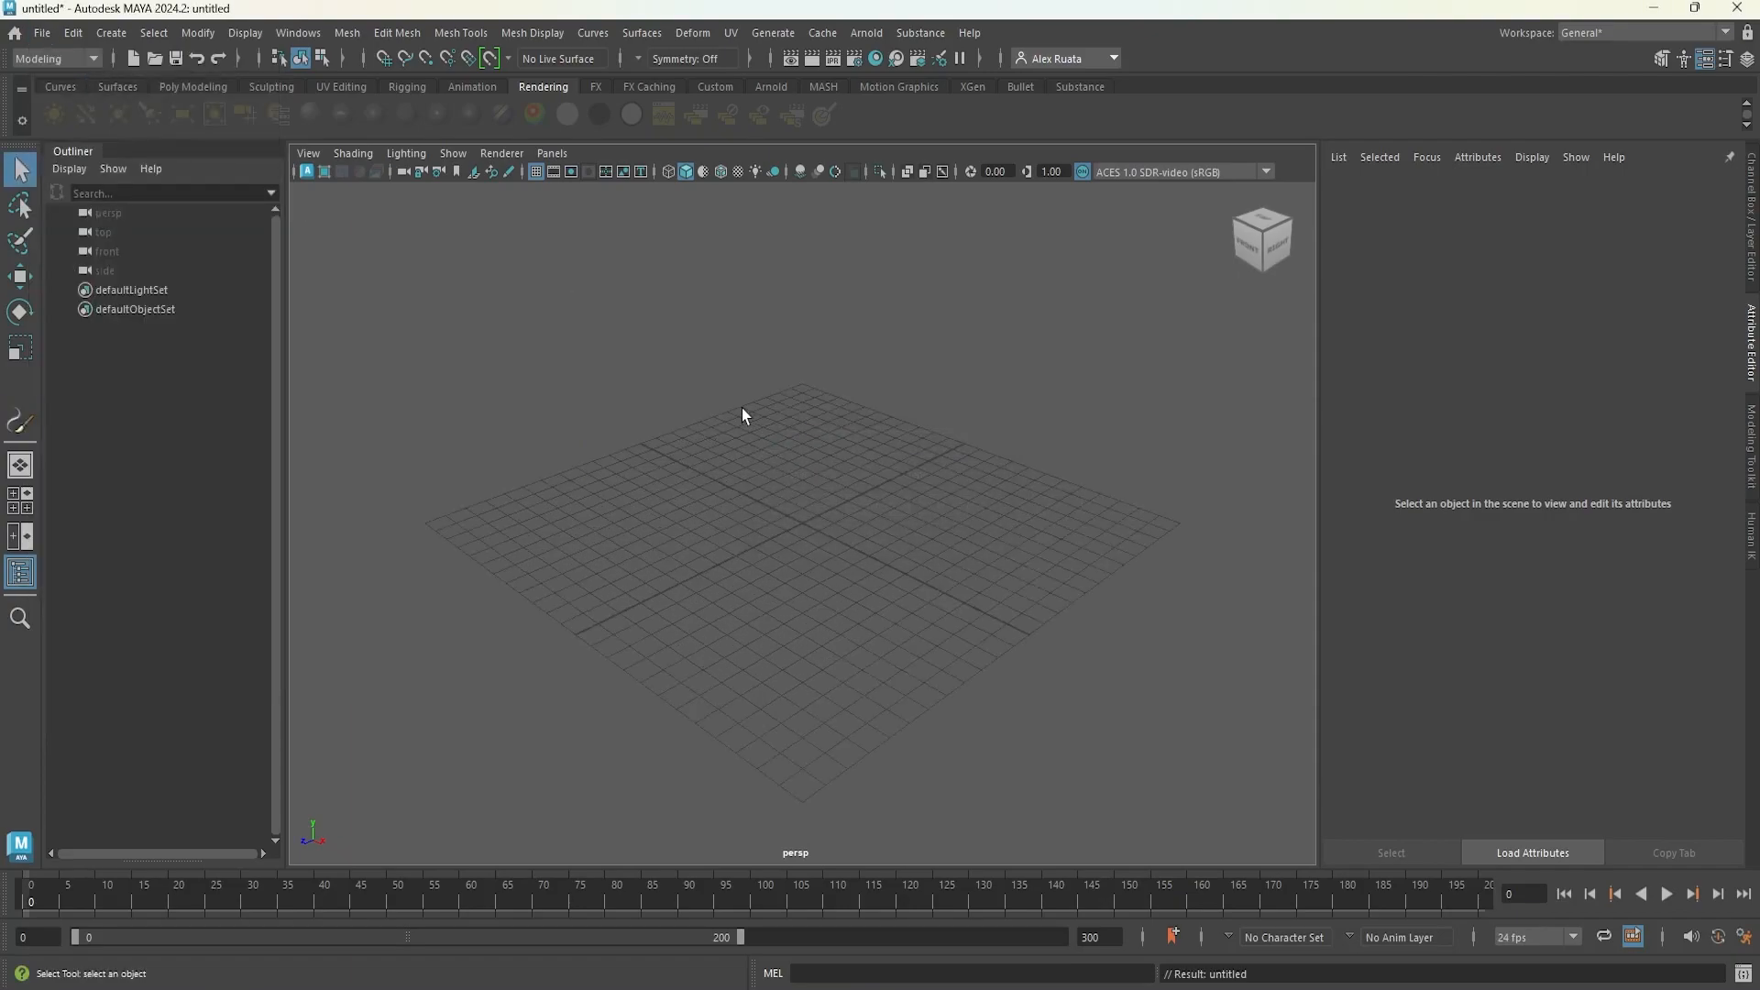
- Paint a gently S-curved stroke across the ground grid with the Paint Effects Tool and its default brush
{"action": "left_click", "coordinate": [768, 35]}
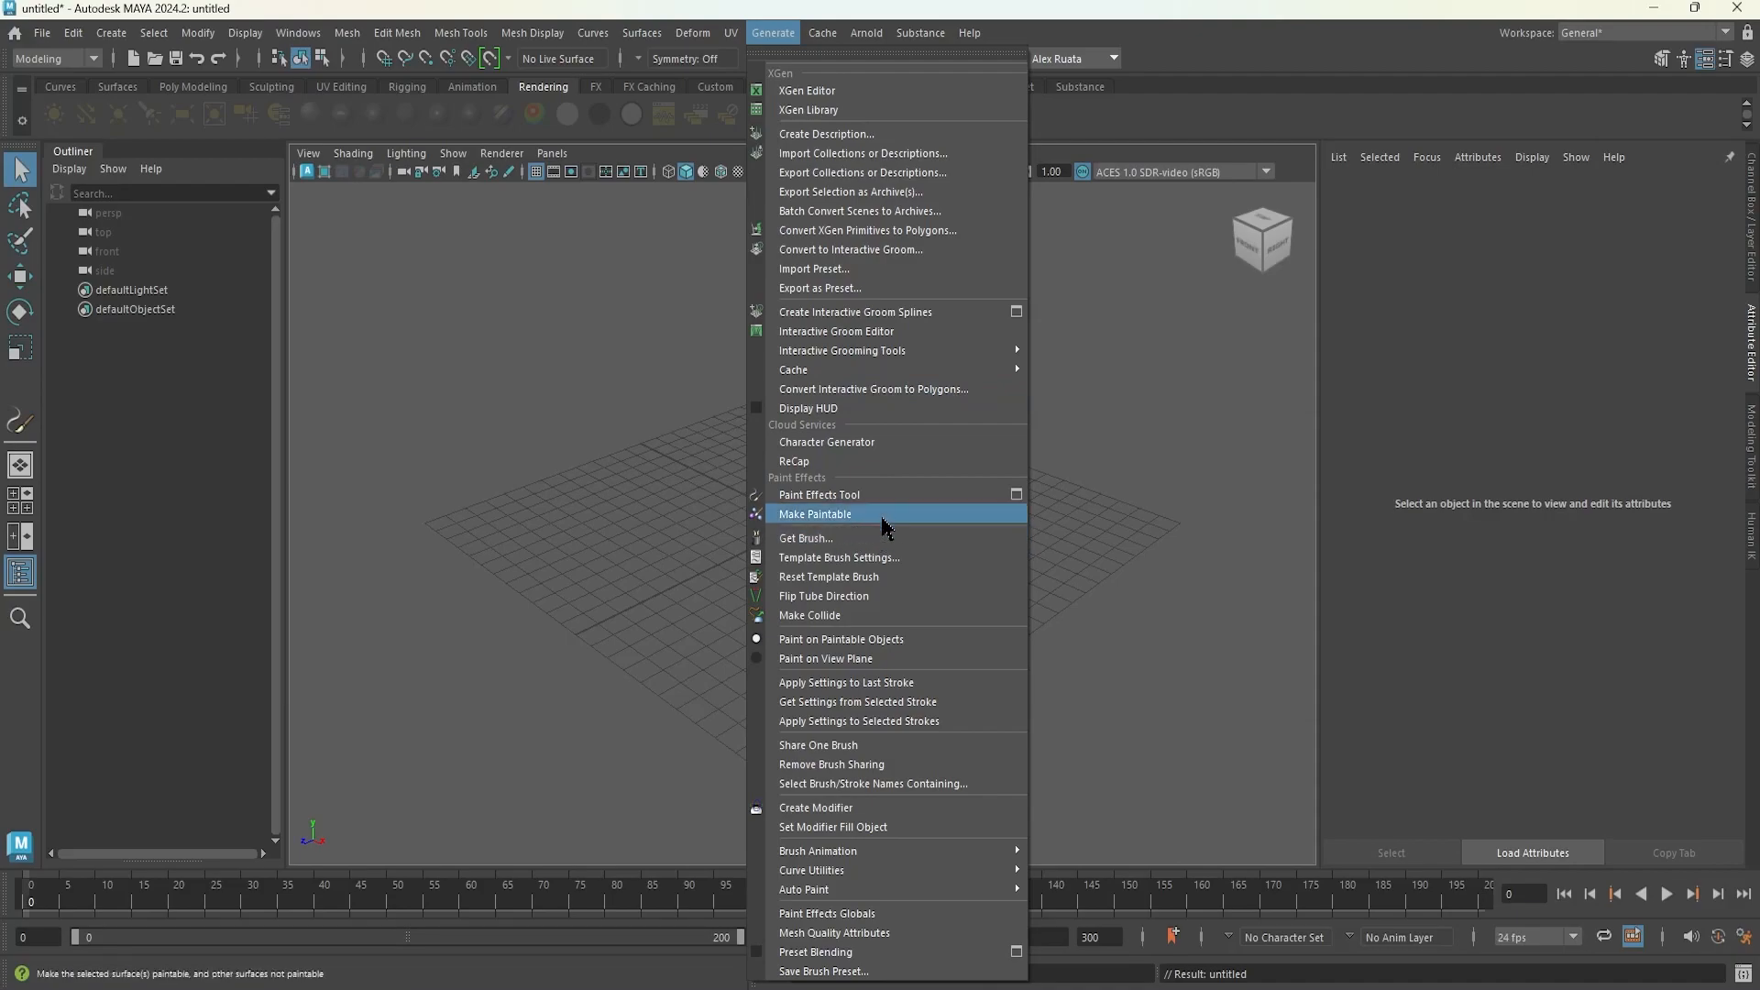
{"action": "left_click", "coordinate": [1015, 494]}
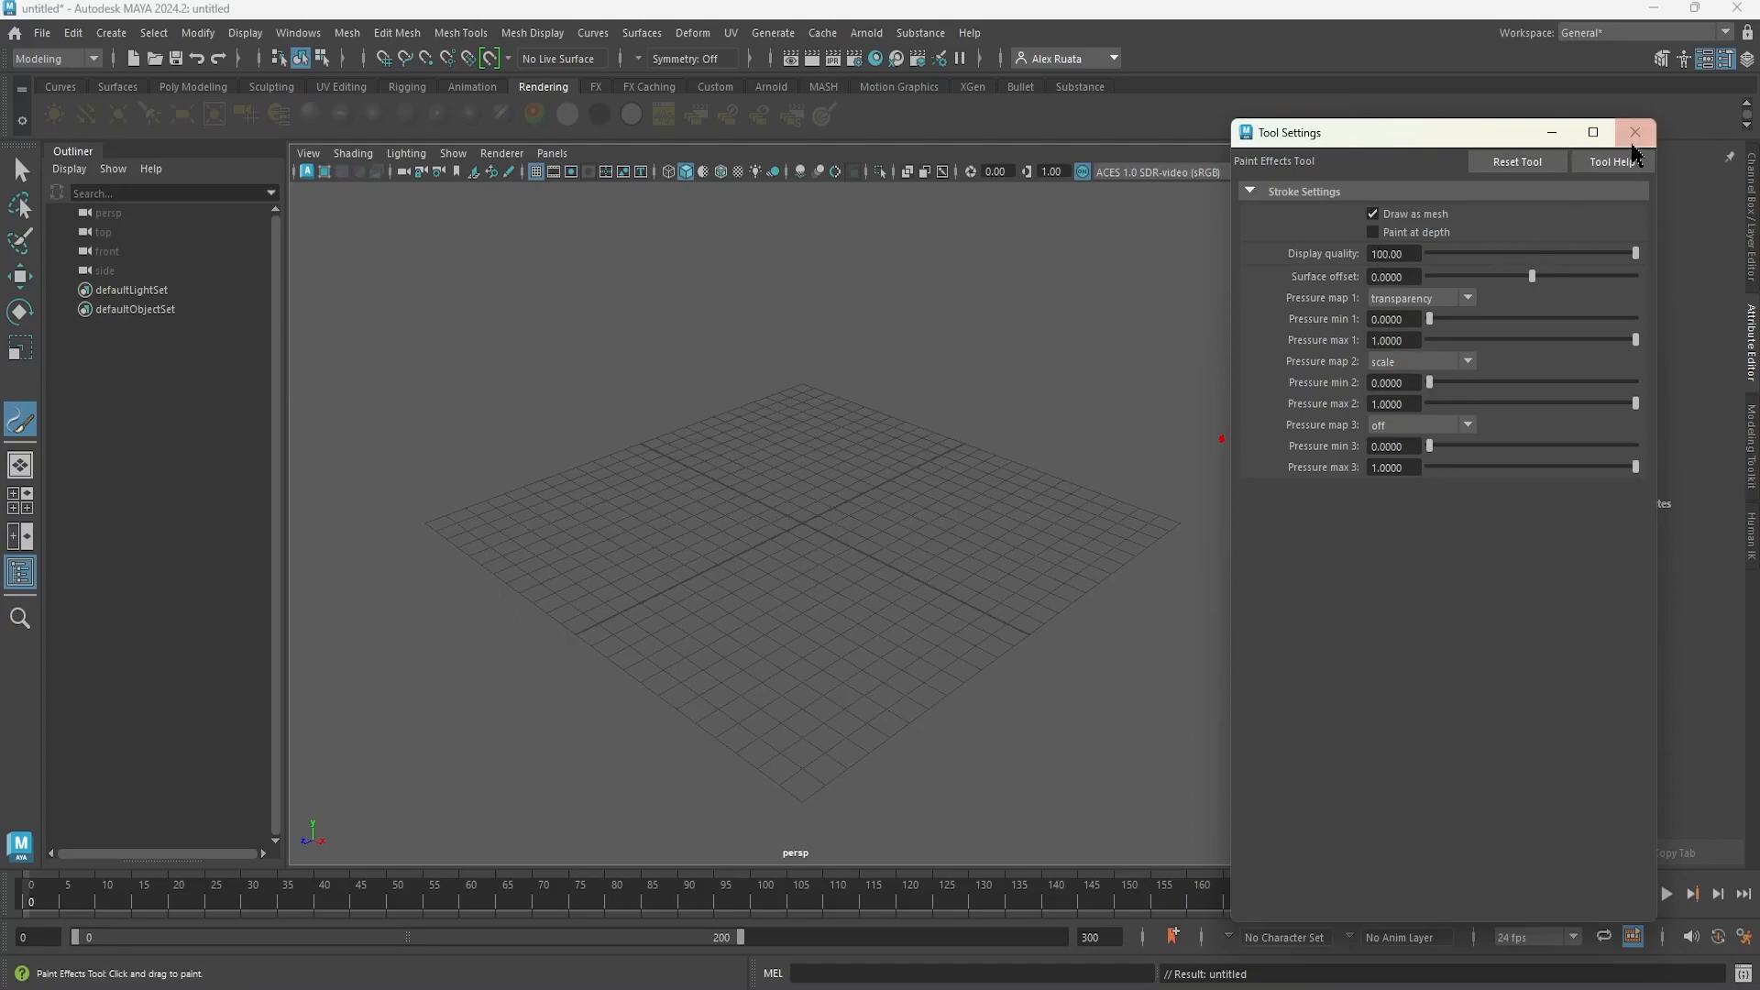
{"action": "left_click", "coordinate": [1635, 132]}
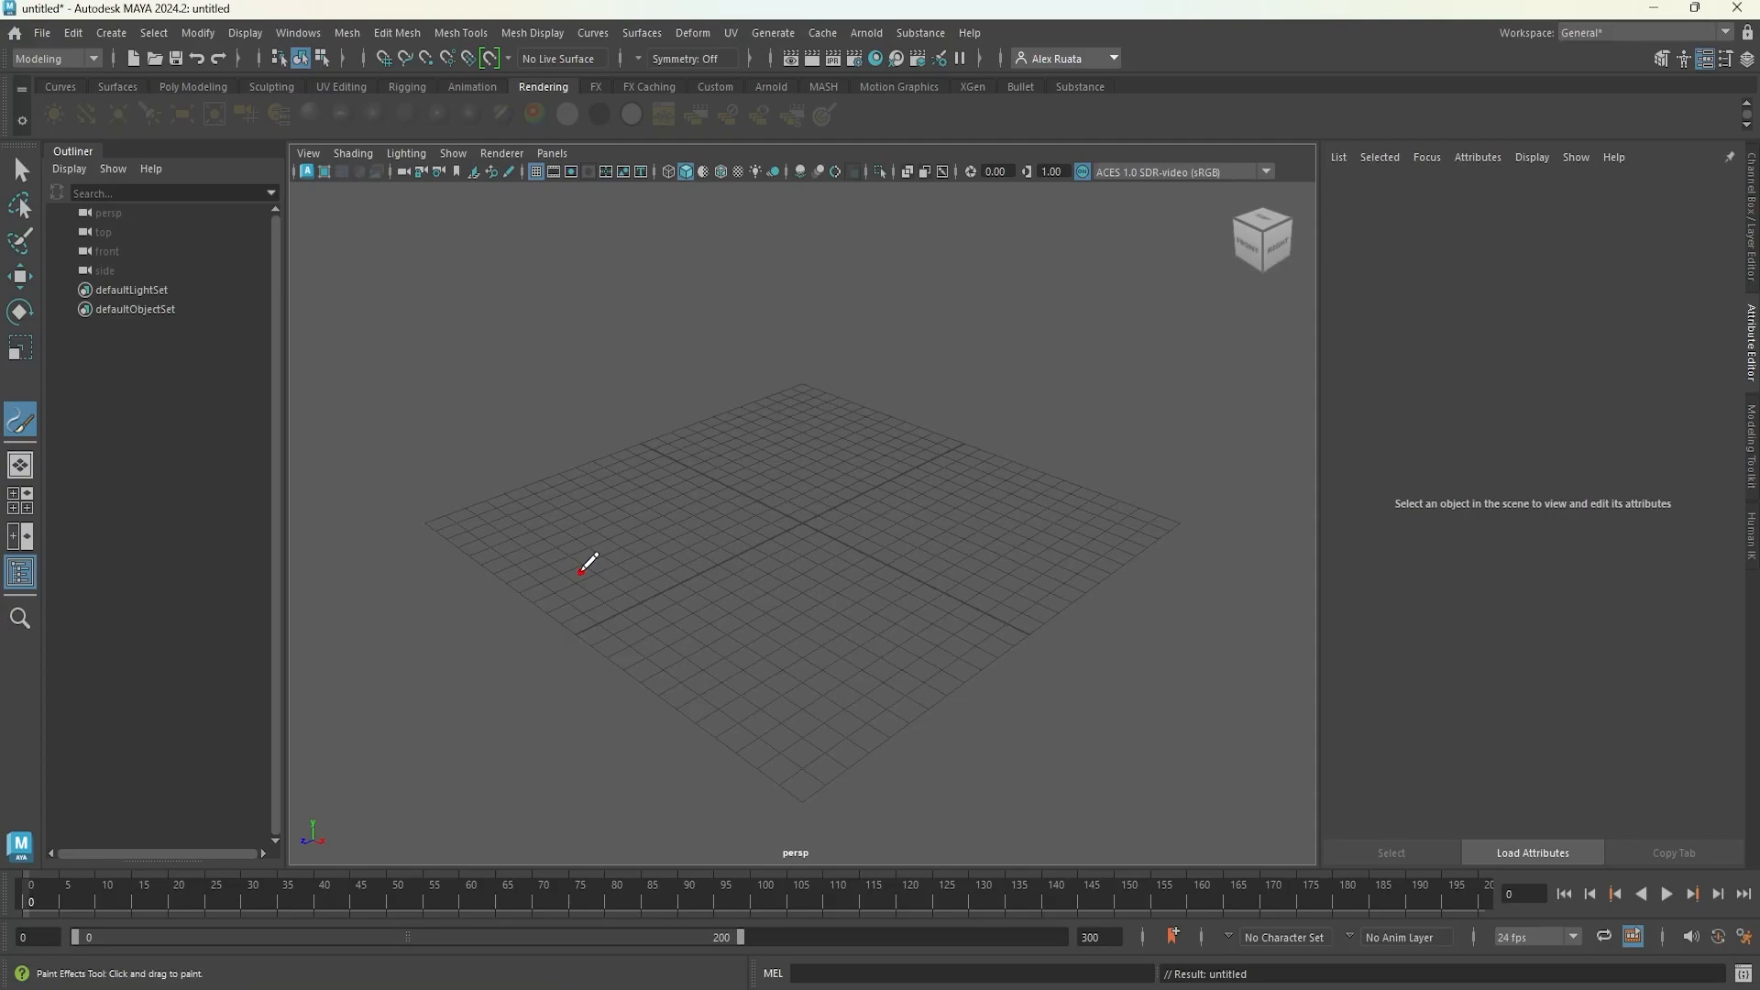
{"action": "mouse_move", "coordinate": [574, 568]}
{"action": "left_mouse_down"}
{"action": "mouse_move", "coordinate": [806, 492]}
{"action": "mouse_move", "coordinate": [1082, 522]}
{"action": "left_mouse_up"}
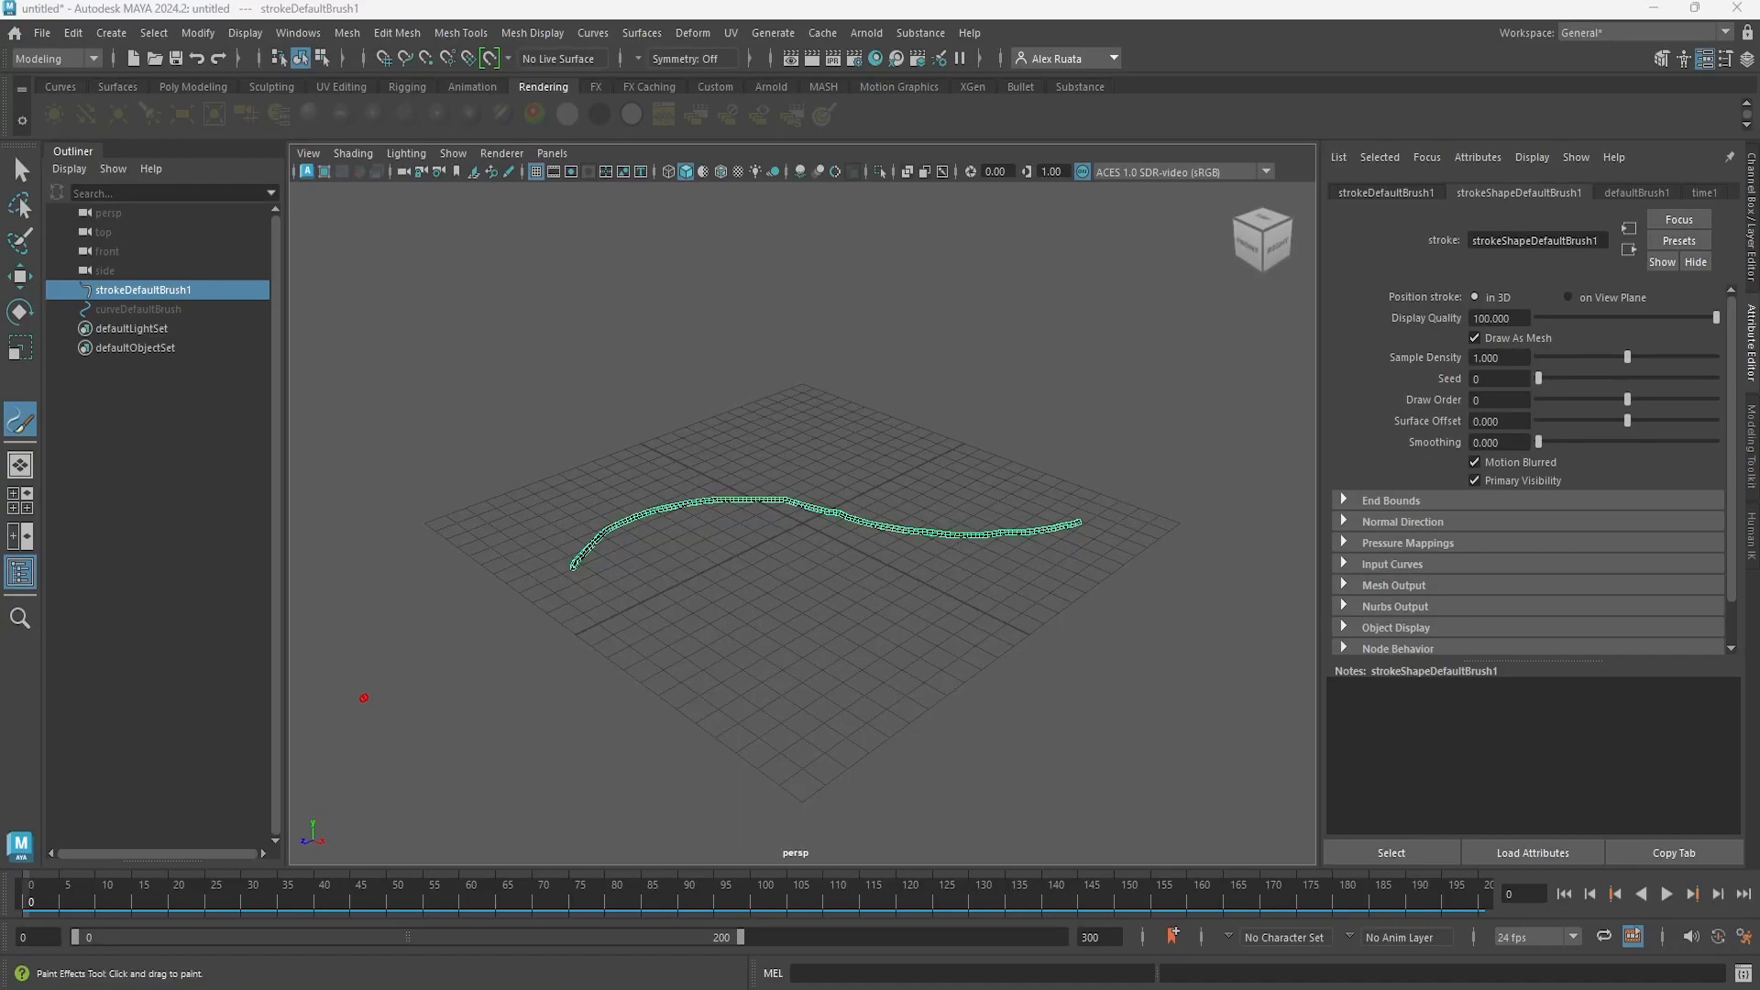
- Enable Tubes in the defaultBrush1 attributes of the painted stroke
{"action": "left_click", "coordinate": [134, 292]}
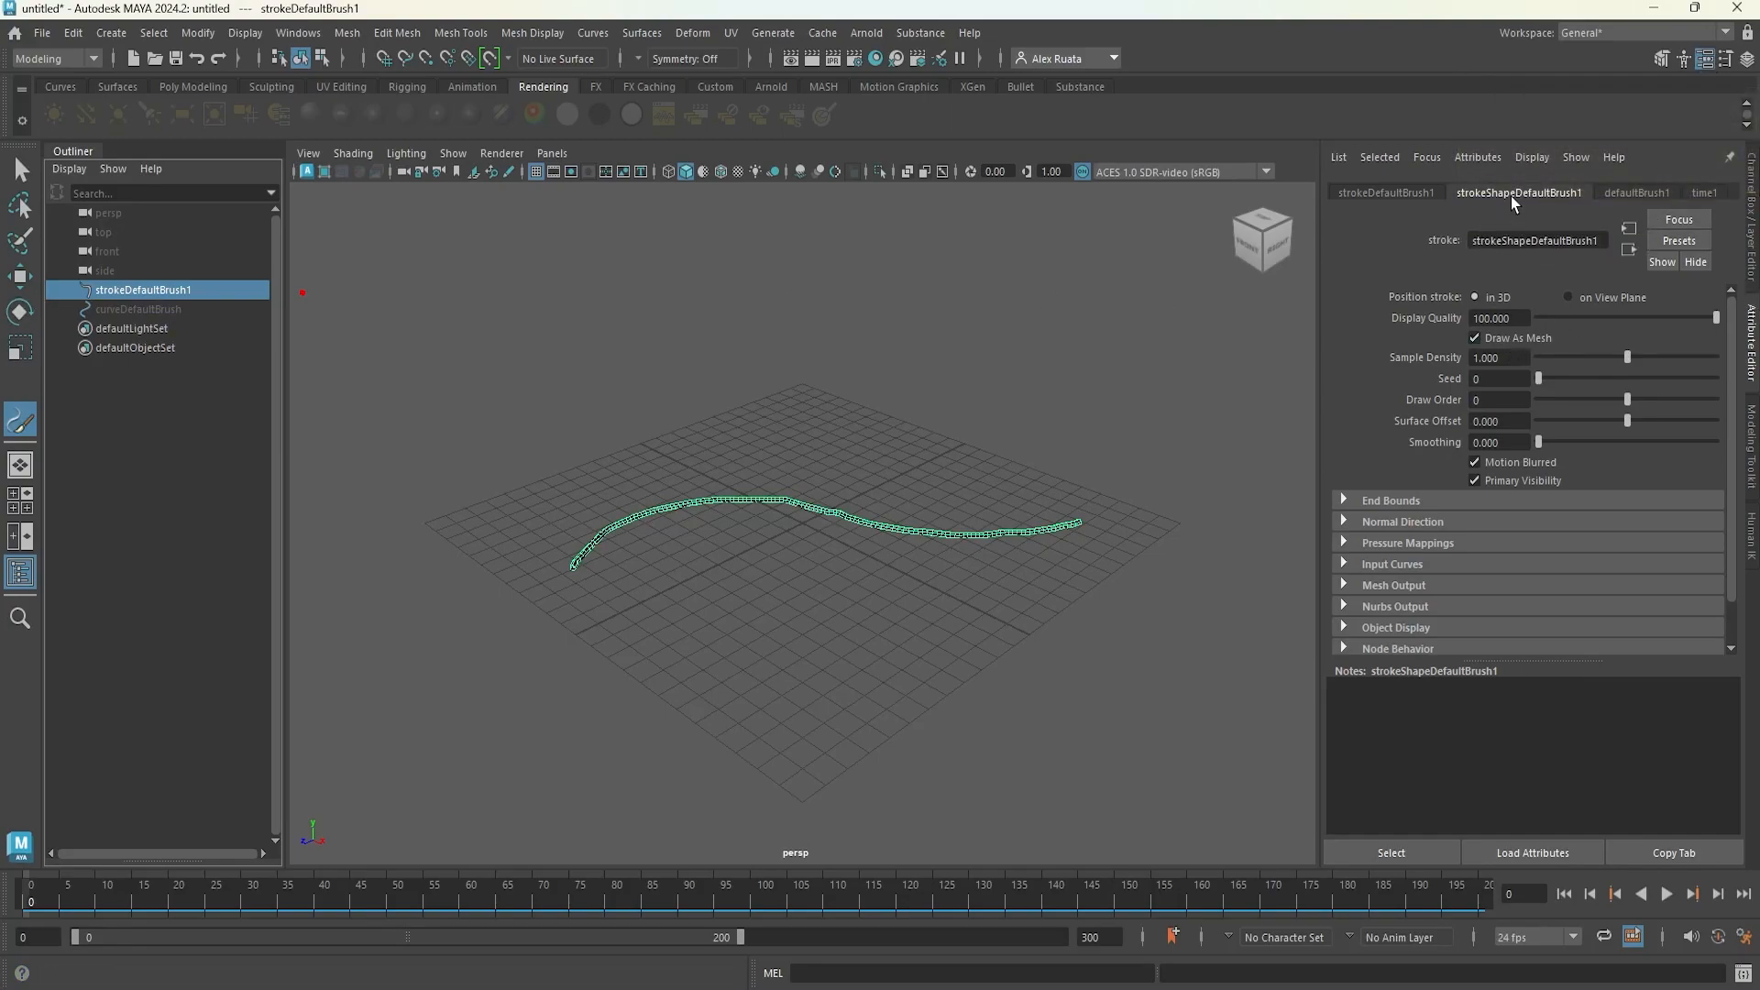
{"action": "left_click", "coordinate": [1627, 194]}
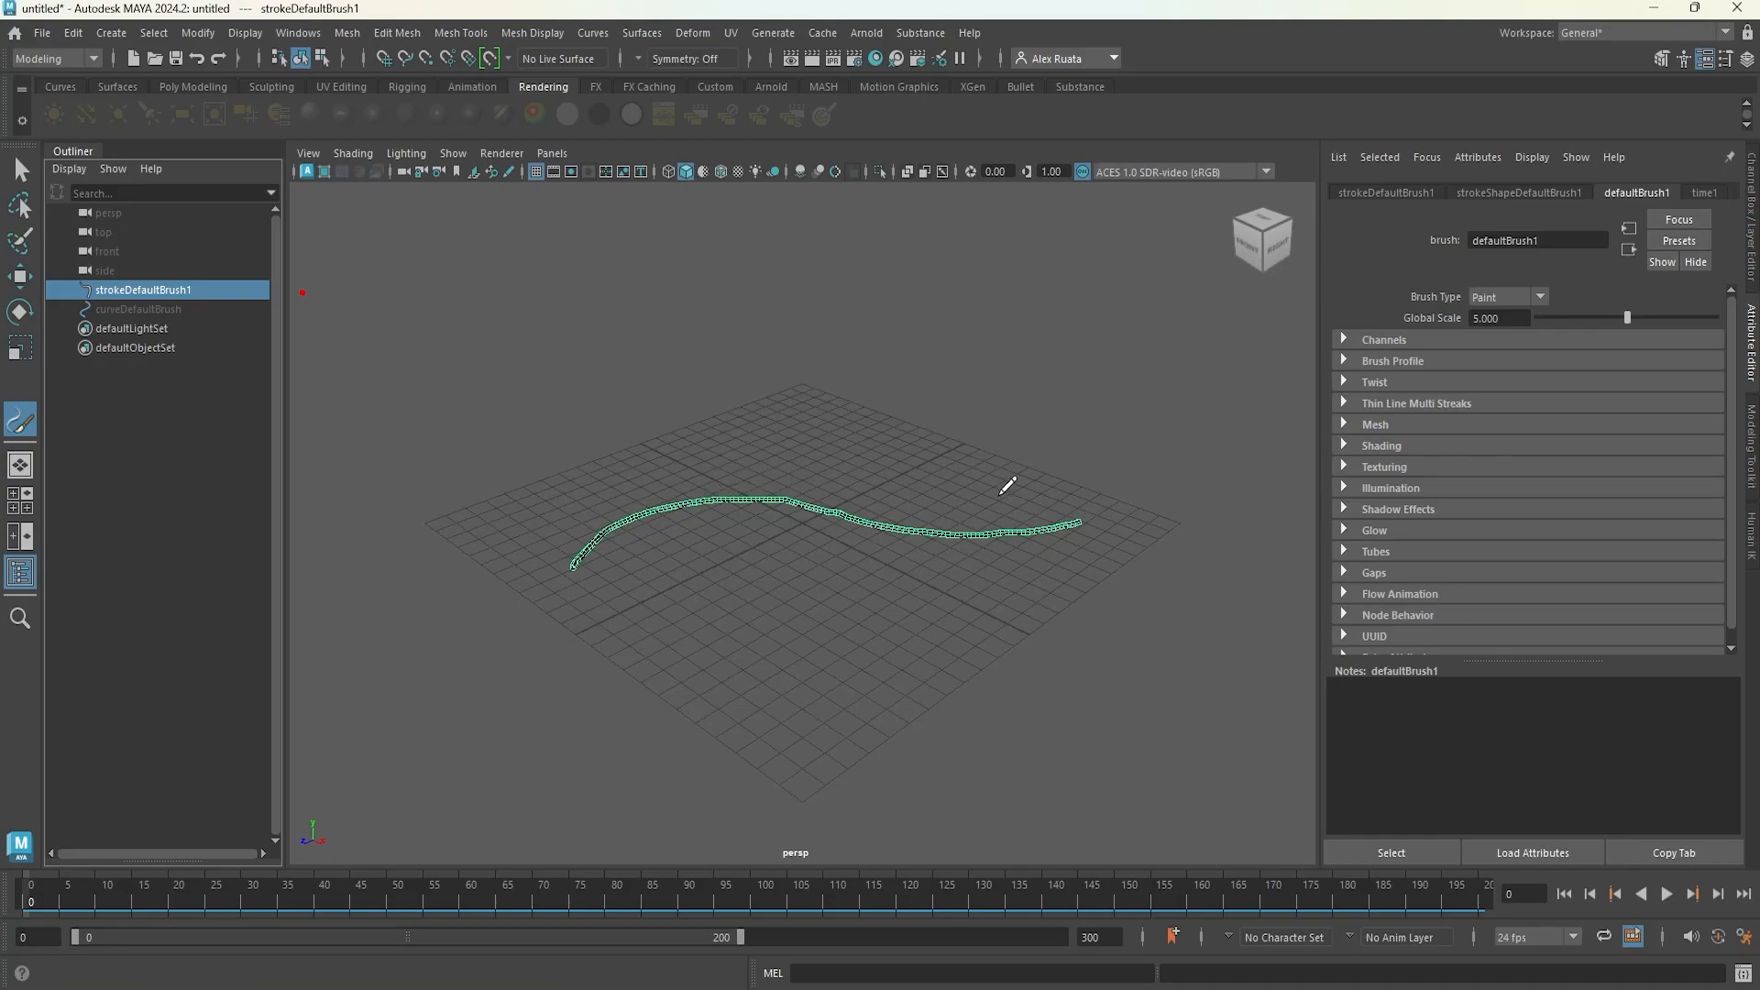
{"action": "scroll", "coordinate": [905, 525], "scroll_direction": "up", "scroll_amount": 5}
{"action": "scroll", "coordinate": [905, 525], "scroll_direction": "down", "scroll_amount": 2}
{"action": "mouse_move", "coordinate": [895, 520]}
{"action": "left_mouse_down", "text": "alt"}
{"action": "mouse_move", "coordinate": [1022, 486]}
{"action": "mouse_move", "coordinate": [704, 480]}
{"action": "mouse_move", "coordinate": [938, 503]}
{"action": "mouse_move", "coordinate": [978, 498]}
{"action": "mouse_move", "coordinate": [912, 492]}
{"action": "mouse_move", "coordinate": [1006, 477]}
{"action": "left_mouse_up", "text": "alt"}
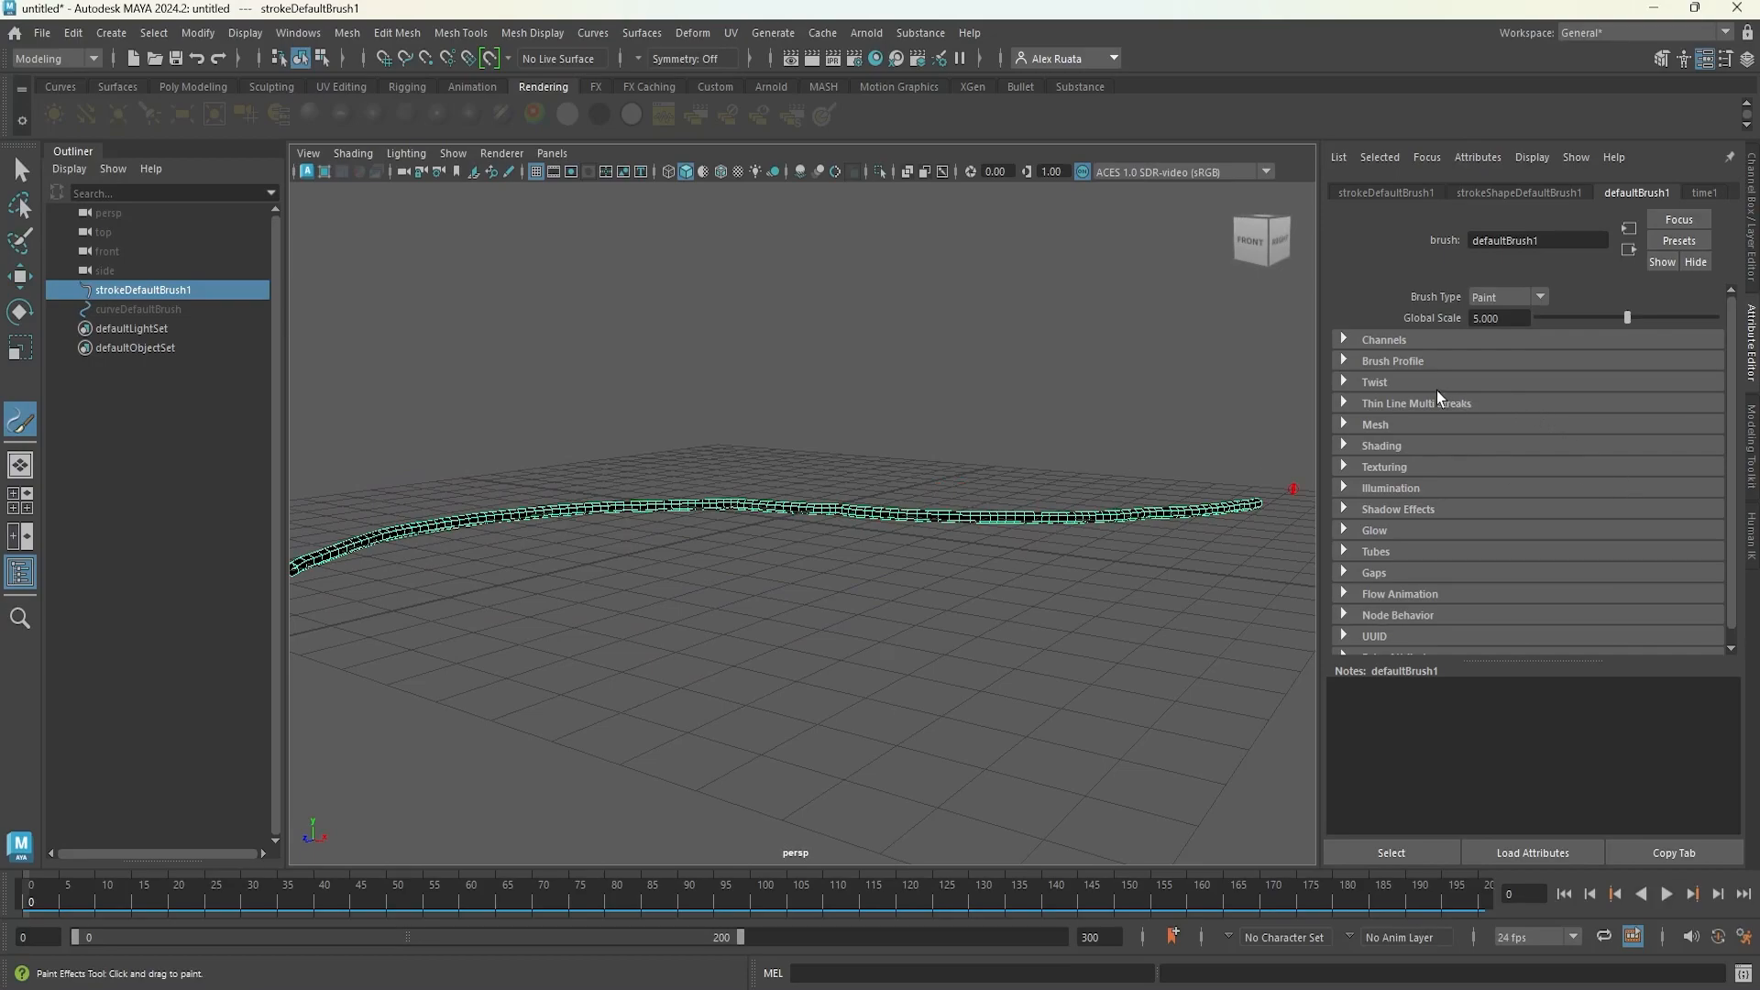
{"action": "left_click", "coordinate": [1372, 553]}
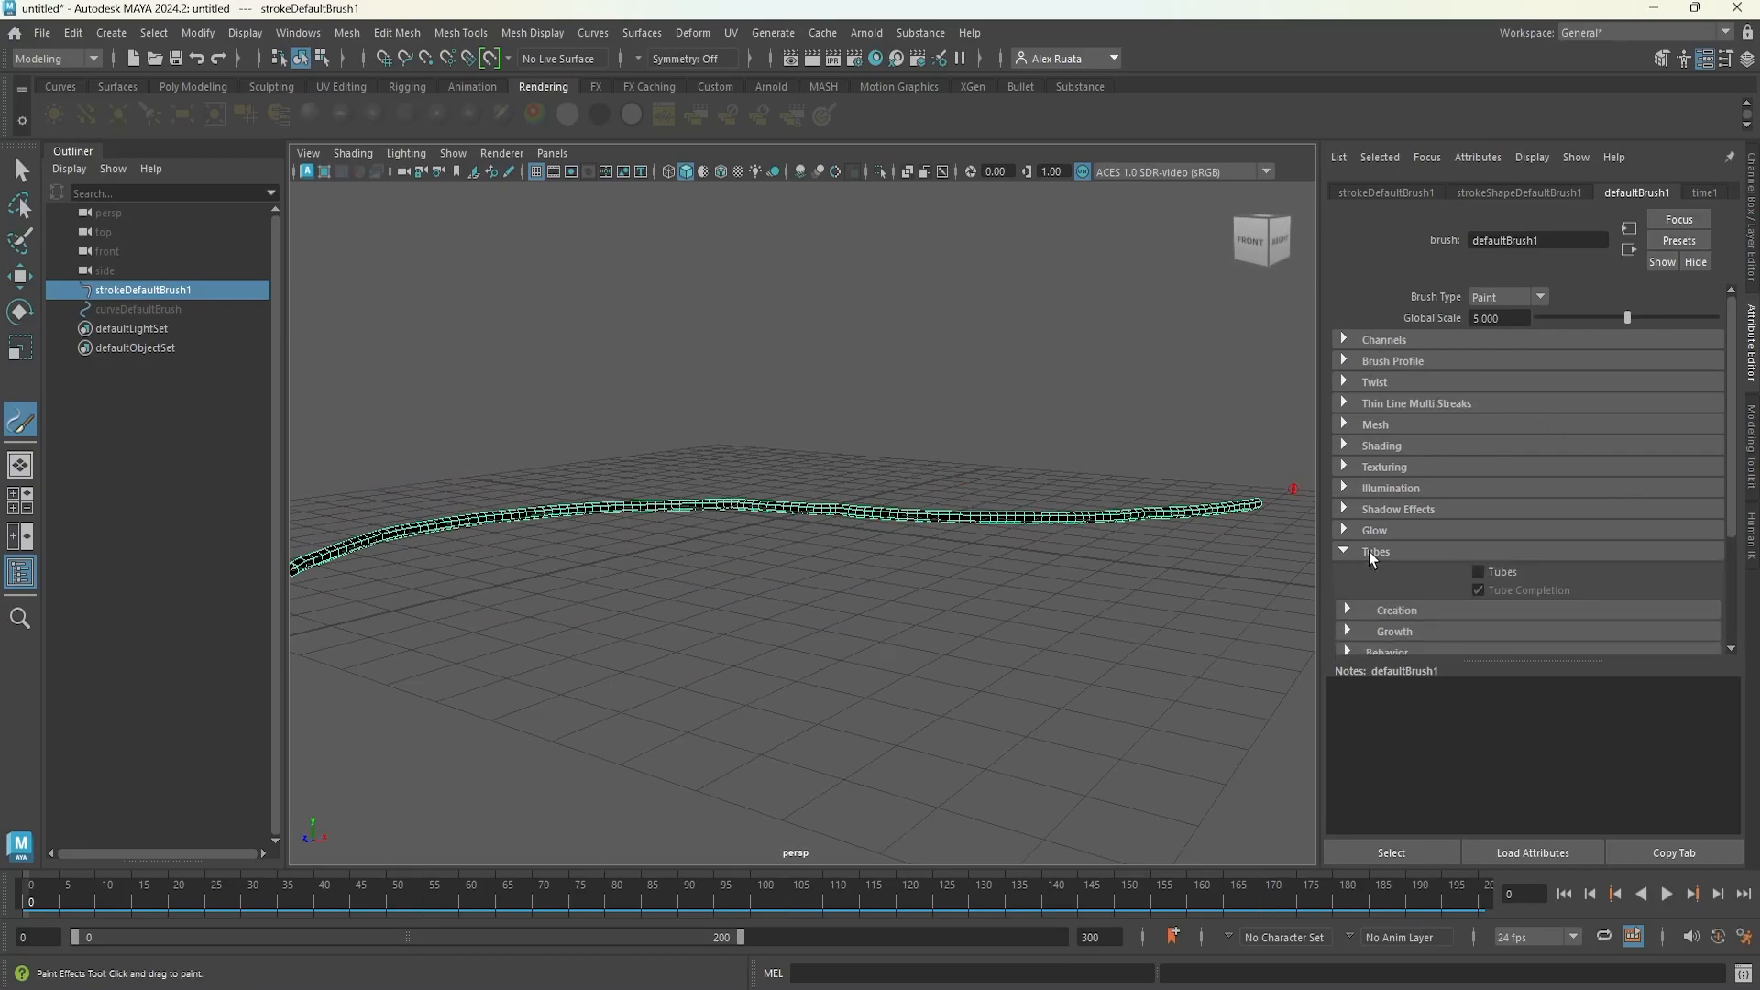
{"action": "left_click", "coordinate": [1479, 573]}
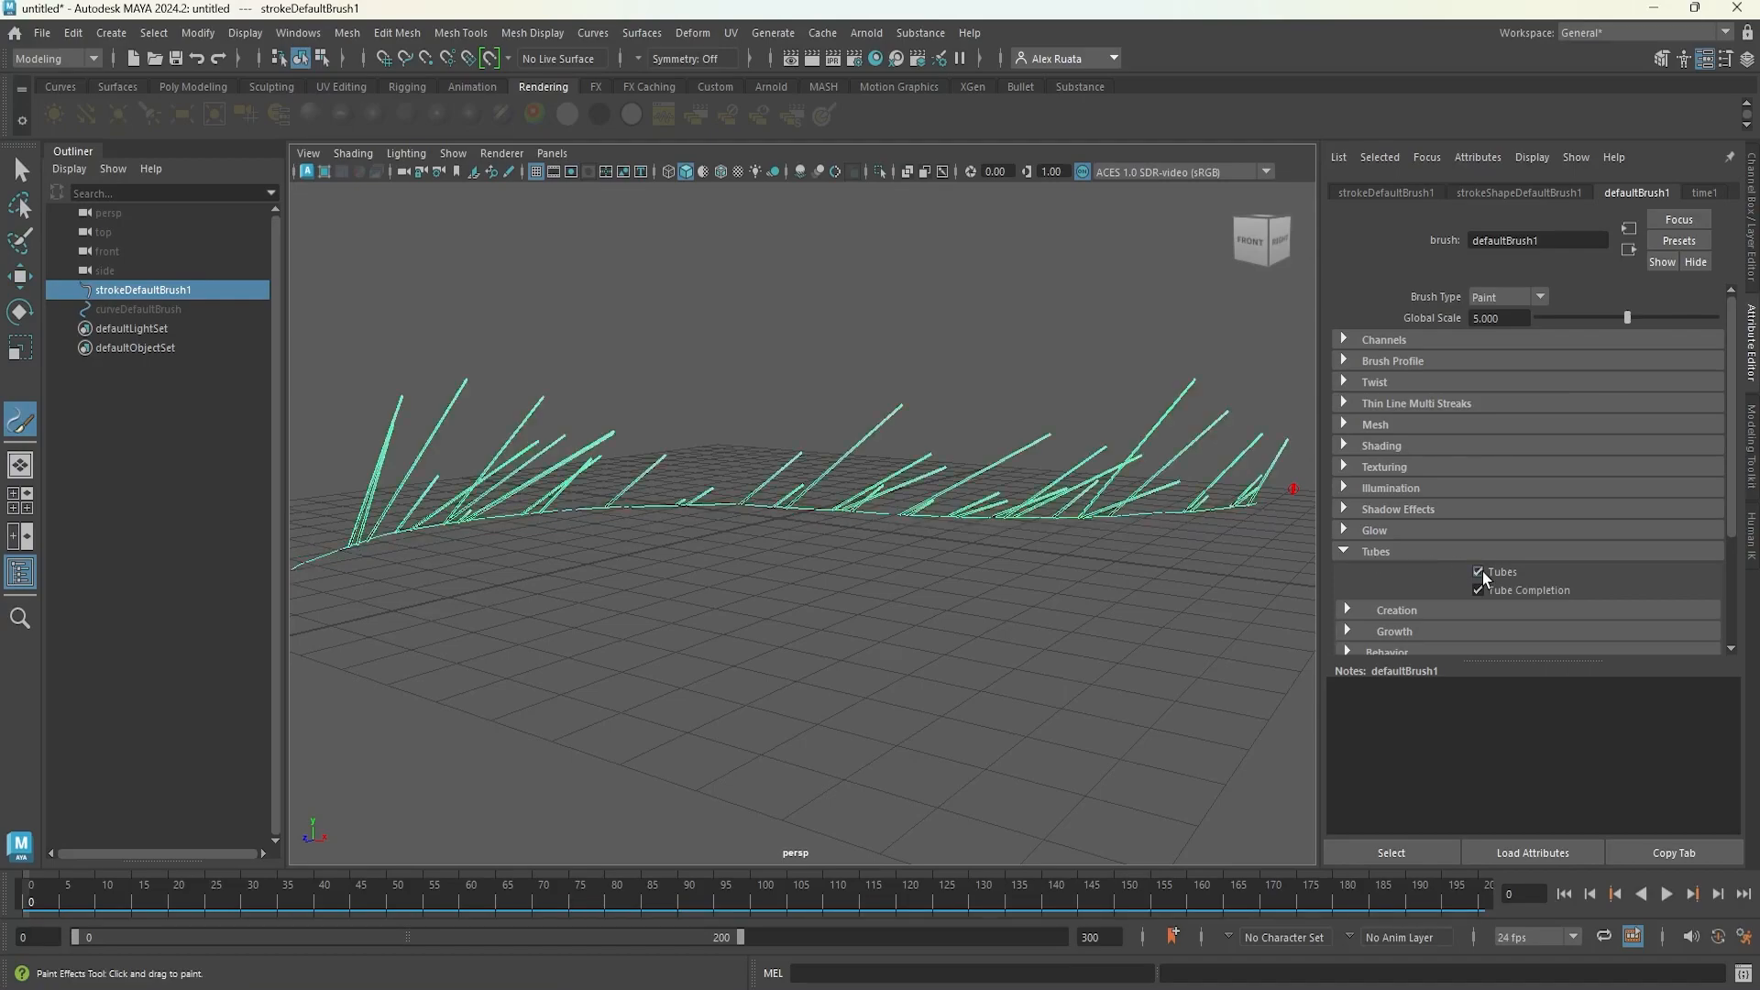
{"action": "scroll", "coordinate": [1436, 579], "scroll_direction": "down", "scroll_amount": 5}
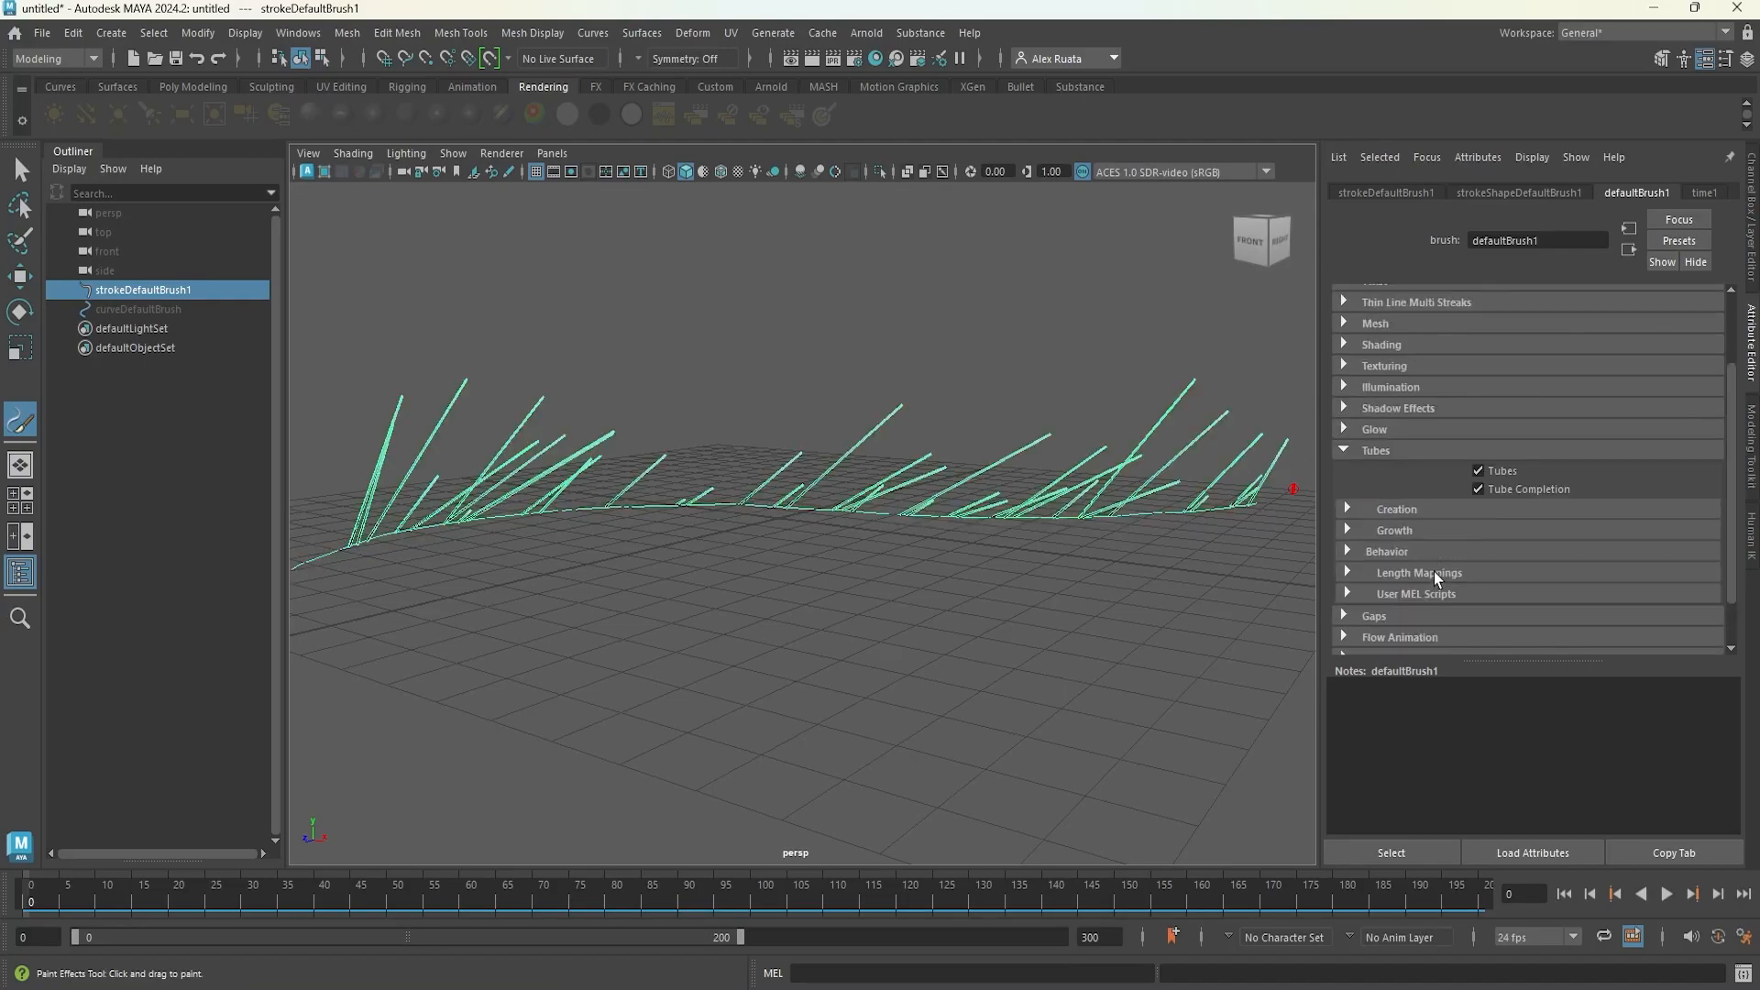
- In the brush's tube Creation settings, lower Tubes Per Step to 0.057 and Tube Rand to 0.307
{"action": "left_click", "coordinate": [1396, 509]}
{"action": "scroll", "coordinate": [1400, 518], "scroll_direction": "down", "scroll_amount": 10}
{"action": "scroll", "coordinate": [1402, 522], "scroll_direction": "down", "scroll_amount": 2}
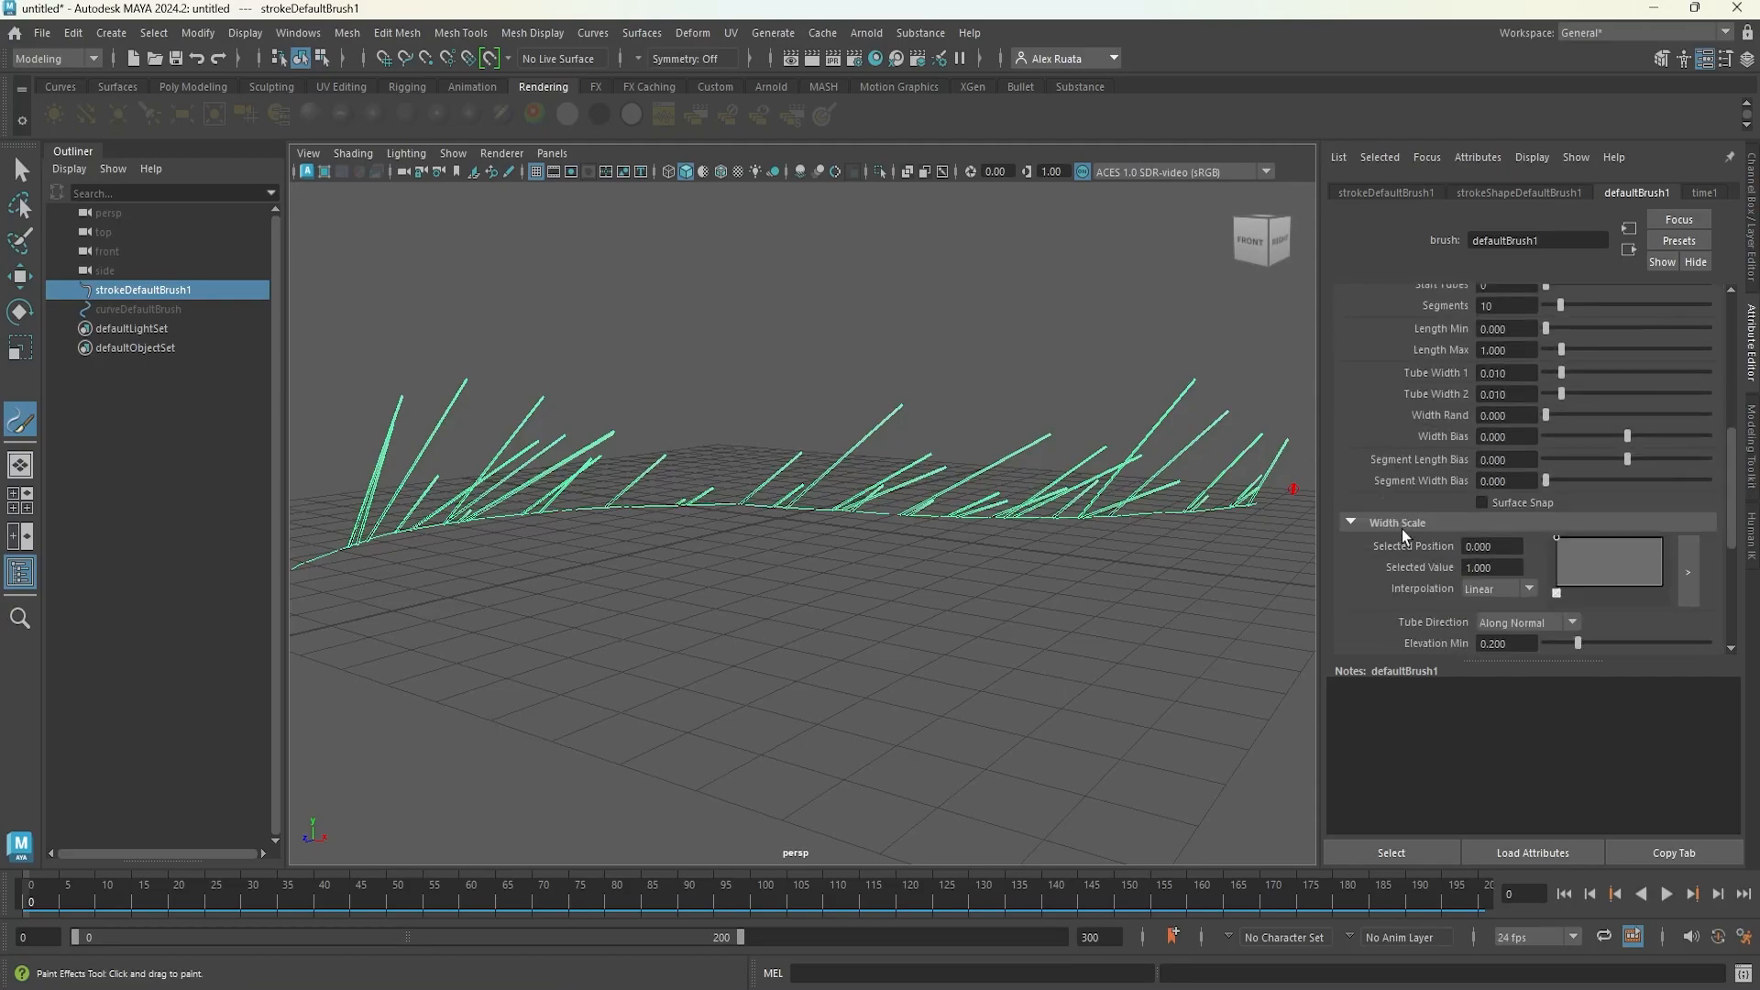
{"action": "scroll", "coordinate": [1406, 546], "scroll_direction": "up", "scroll_amount": 6}
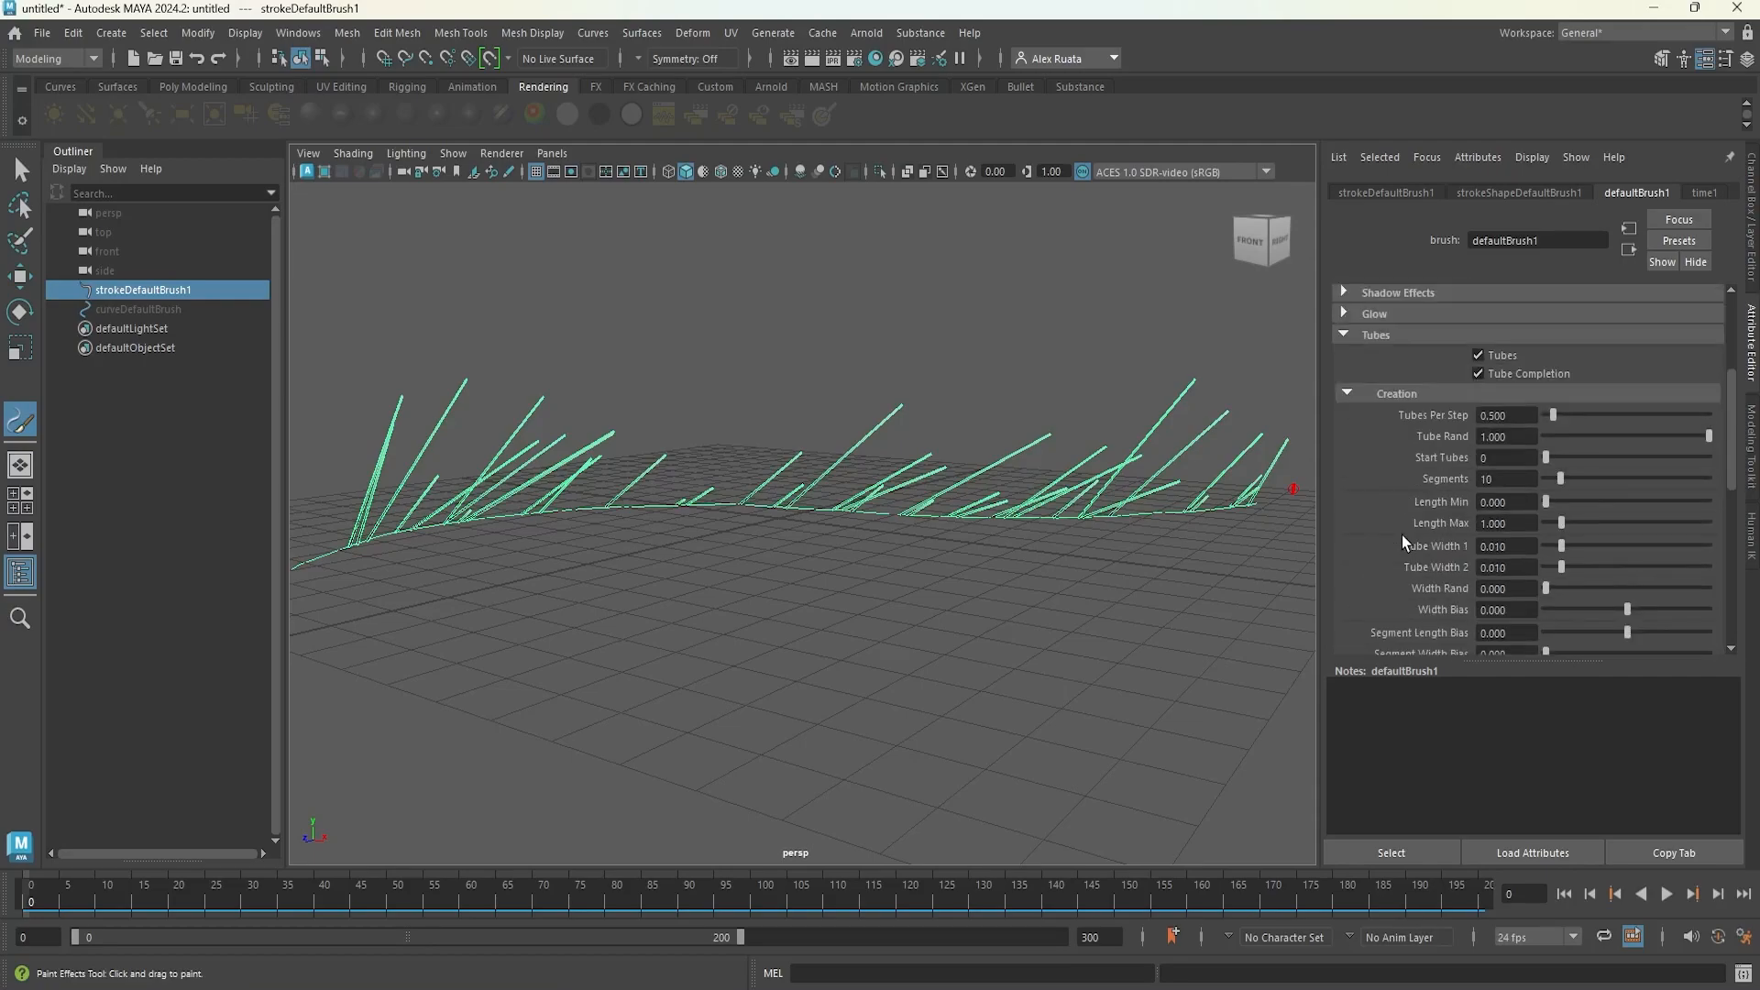
{"action": "mouse_move", "coordinate": [903, 477]}
{"action": "left_mouse_down", "text": "alt"}
{"action": "mouse_move", "coordinate": [883, 532]}
{"action": "mouse_move", "coordinate": [857, 504]}
{"action": "left_mouse_up", "text": "alt"}
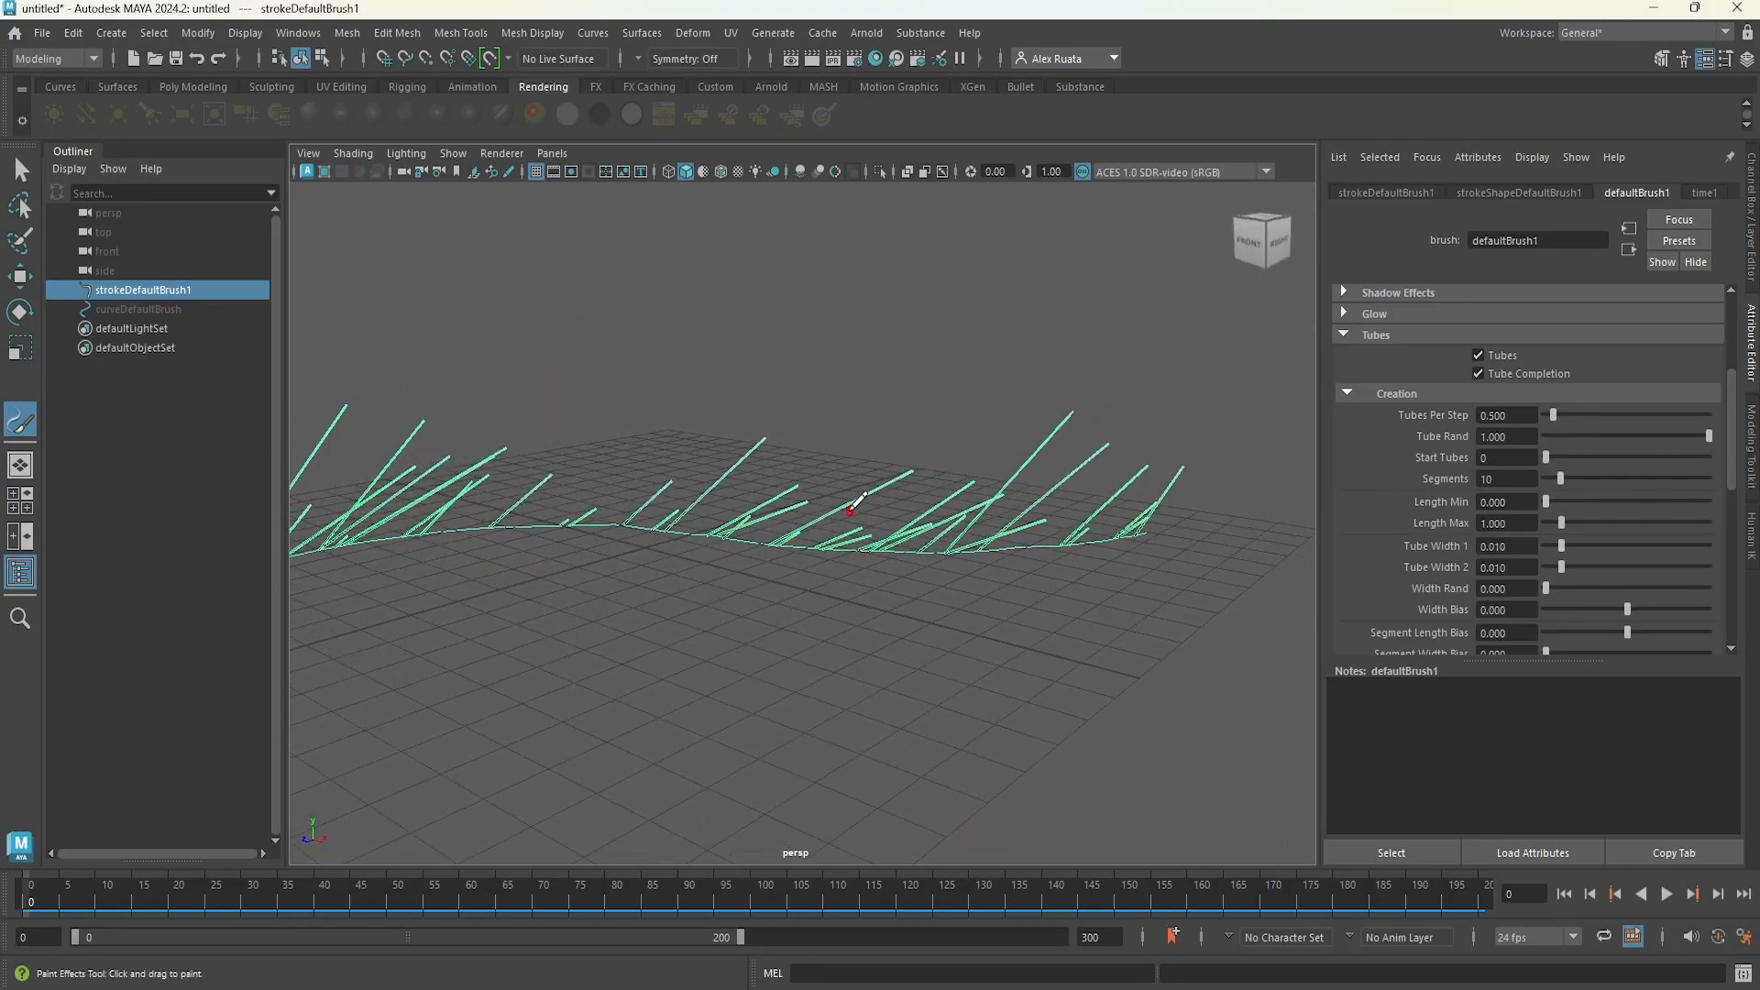
{"action": "scroll", "coordinate": [857, 505], "scroll_direction": "up", "scroll_amount": 5}
{"action": "left_click_drag", "start_coordinate": [1571, 420], "coordinate": [1549, 419]}
{"action": "scroll", "coordinate": [733, 482], "scroll_direction": "down", "scroll_amount": 6}
{"action": "middle_click_drag", "start_coordinate": [643, 491], "coordinate": [946, 488], "text": "alt"}
{"action": "scroll", "coordinate": [946, 488], "scroll_direction": "up", "scroll_amount": 4}
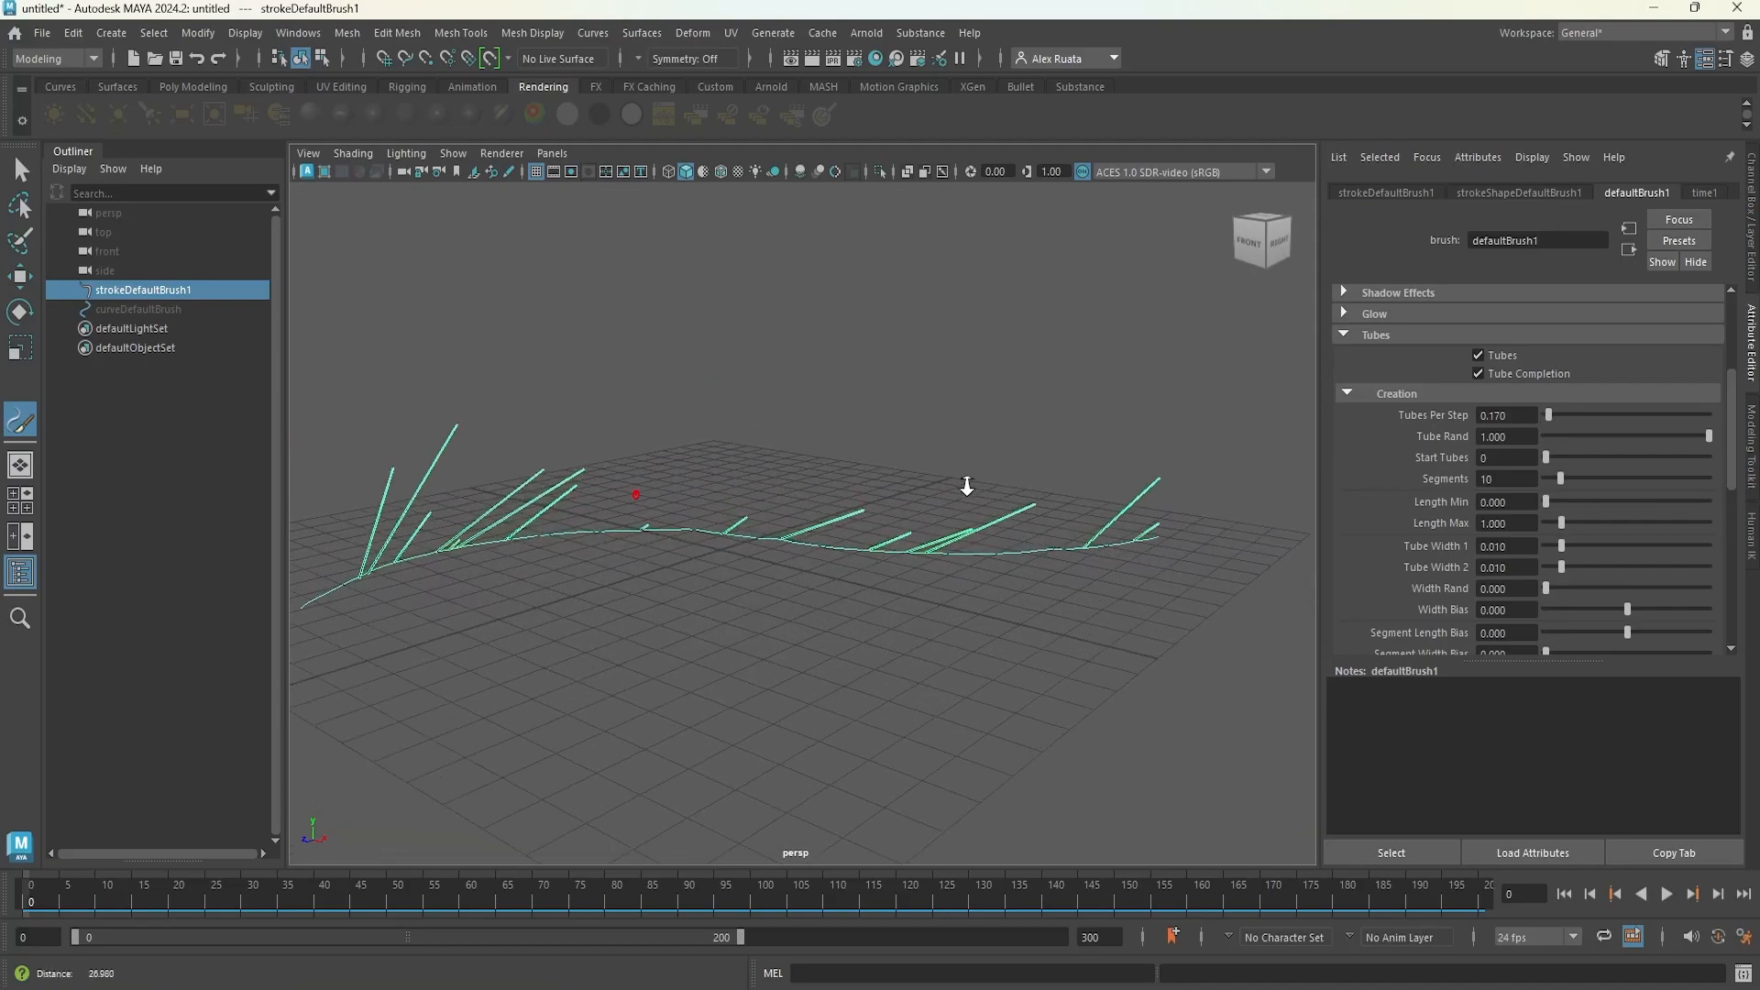
{"action": "left_click_drag", "start_coordinate": [1549, 416], "coordinate": [1547, 416]}
{"action": "mouse_move", "coordinate": [898, 514]}
{"action": "left_mouse_down", "text": "alt"}
{"action": "mouse_move", "coordinate": [939, 514]}
{"action": "mouse_move", "coordinate": [767, 499]}
{"action": "mouse_move", "coordinate": [1050, 512]}
{"action": "mouse_move", "coordinate": [697, 504]}
{"action": "mouse_move", "coordinate": [1069, 507]}
{"action": "mouse_move", "coordinate": [870, 514]}
{"action": "left_mouse_up", "text": "alt"}
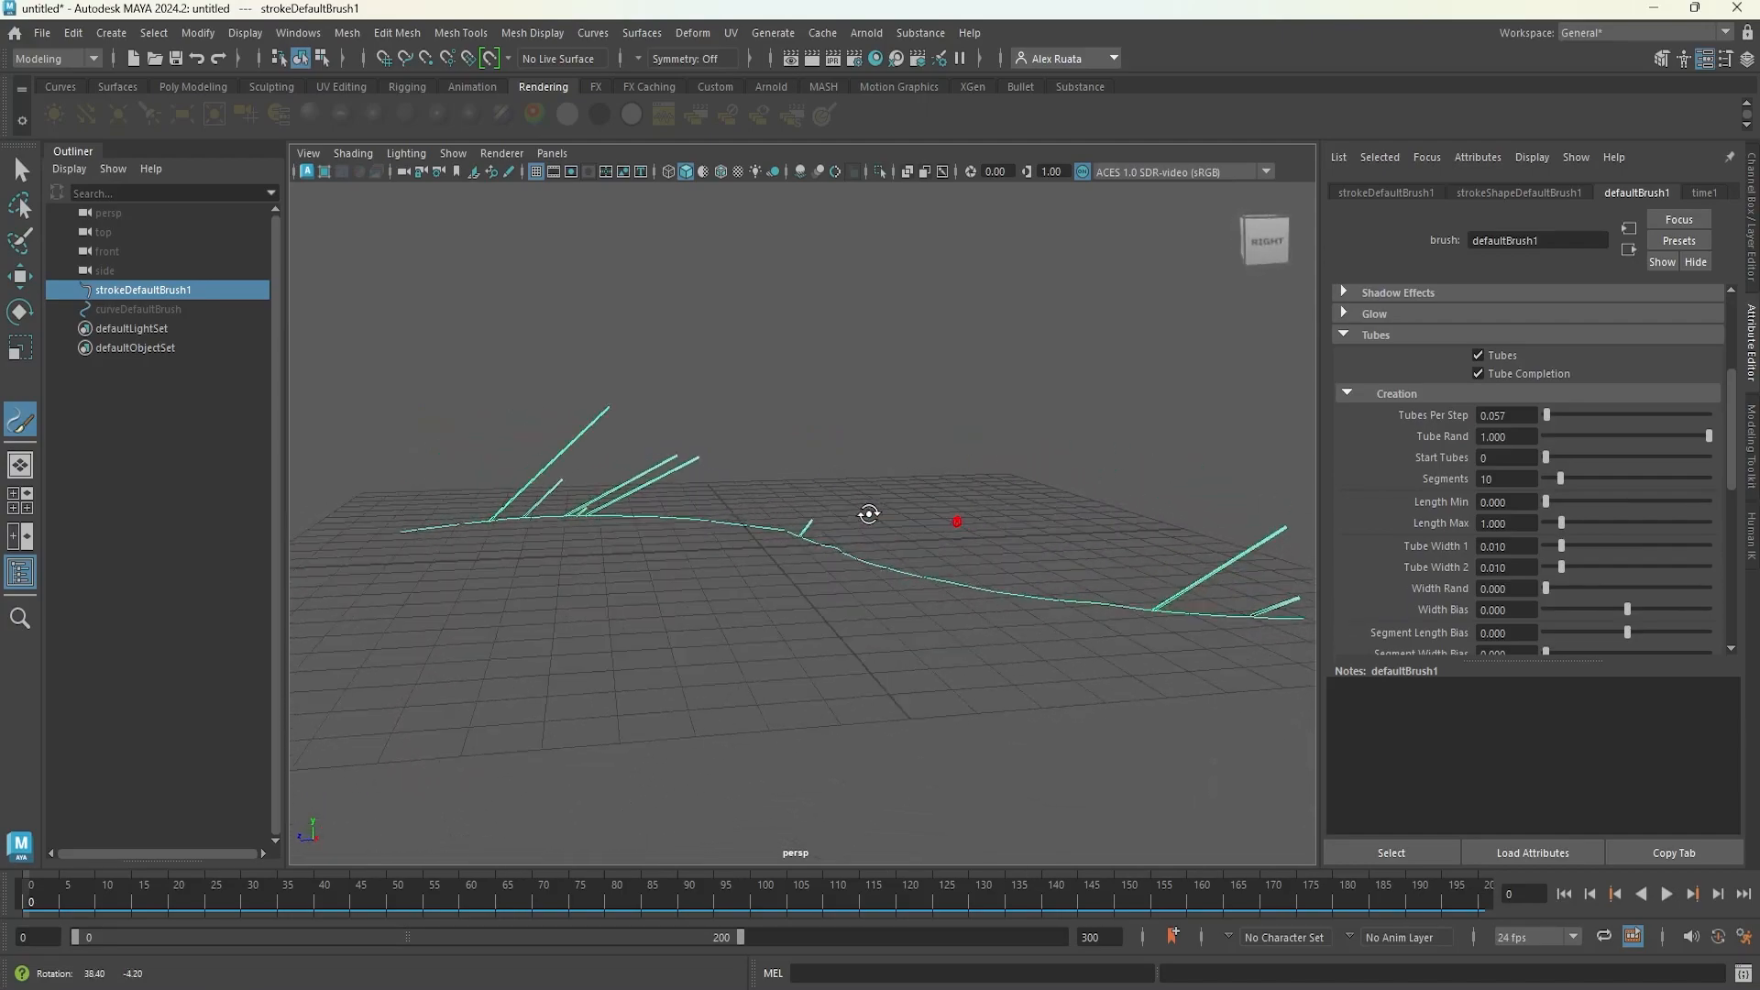
{"action": "left_click_drag", "start_coordinate": [1708, 439], "coordinate": [1595, 448]}
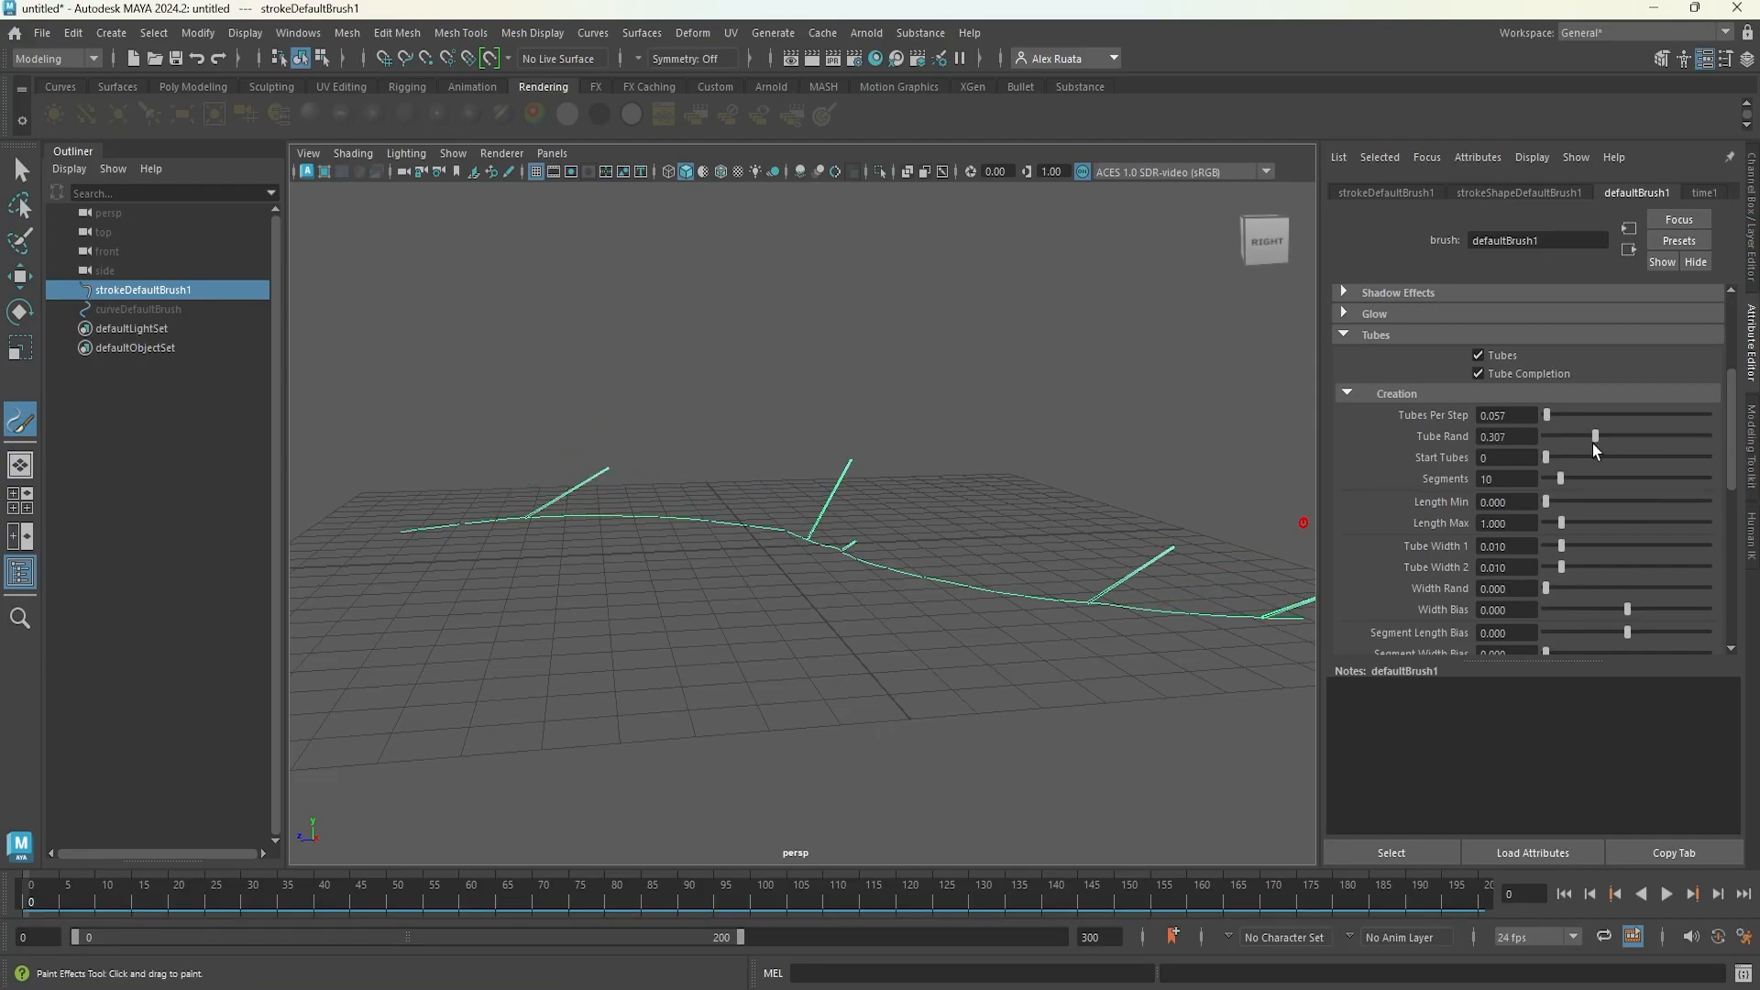
- Try a higher Start Tubes value for the brush and return it to 0
{"action": "scroll", "coordinate": [727, 504], "scroll_direction": "up", "scroll_amount": 5}
{"action": "mouse_move", "coordinate": [853, 483]}
{"action": "left_mouse_down", "text": "alt"}
{"action": "mouse_move", "coordinate": [841, 527]}
{"action": "mouse_move", "coordinate": [1183, 538]}
{"action": "mouse_move", "coordinate": [782, 527]}
{"action": "mouse_move", "coordinate": [720, 556]}
{"action": "left_mouse_up", "text": "alt"}
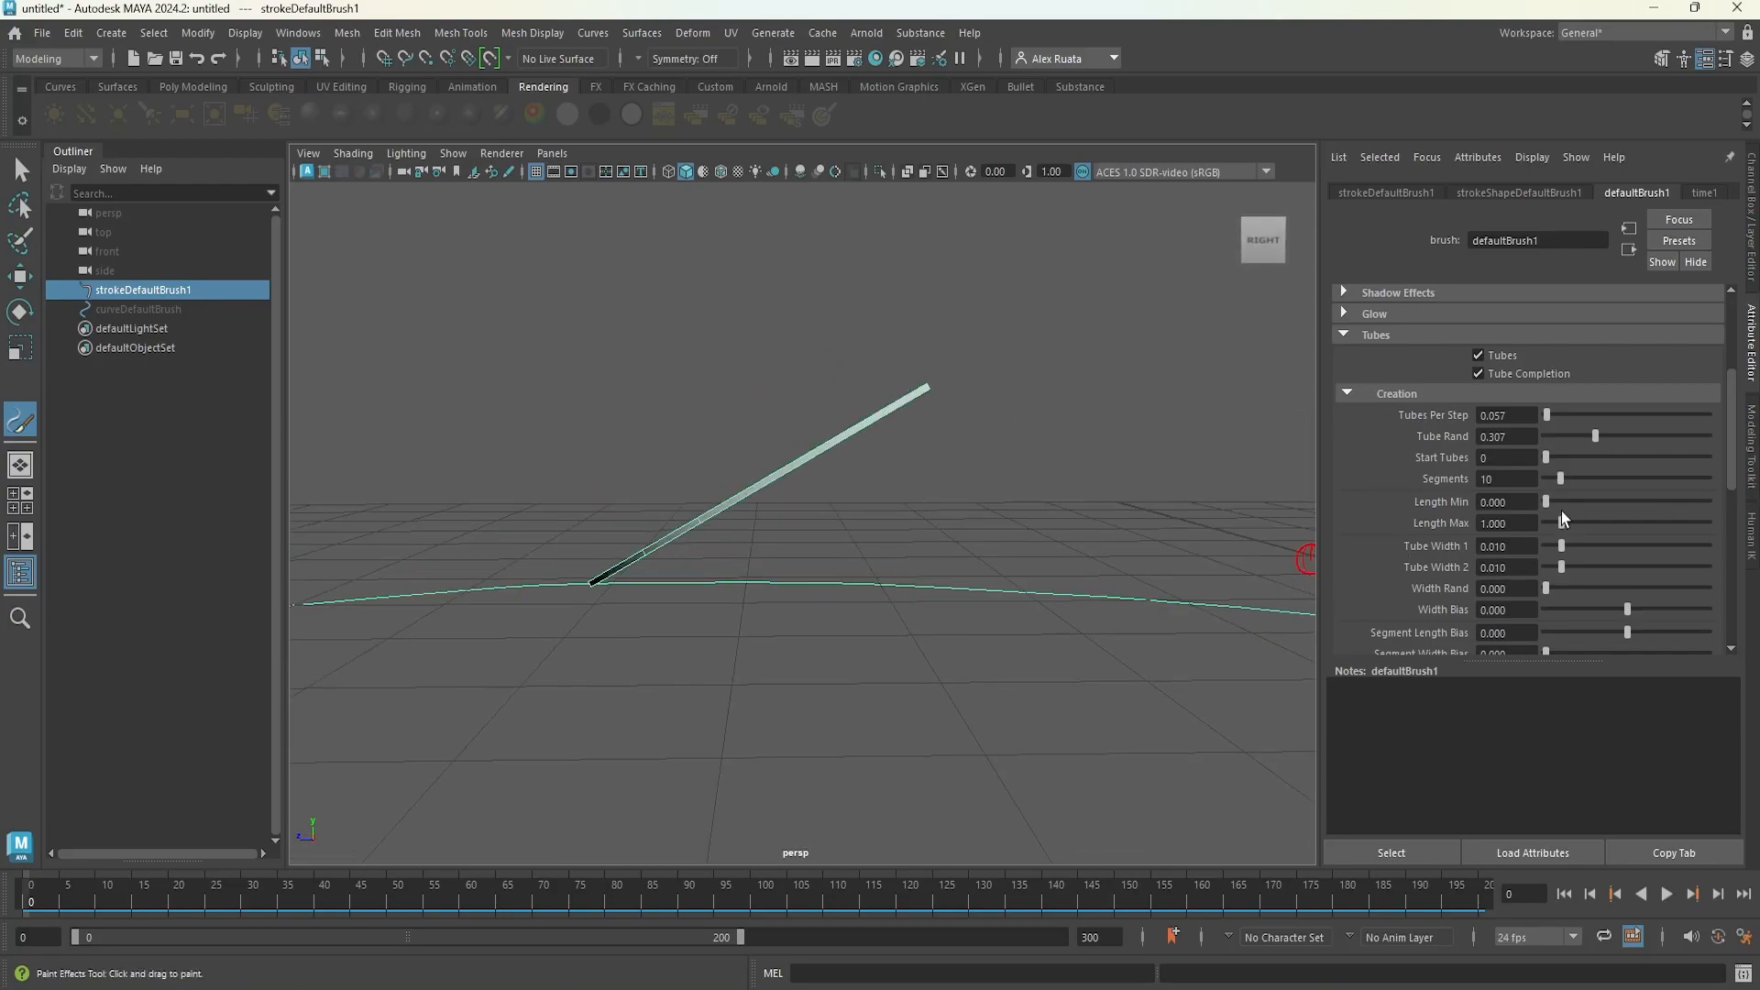
{"action": "left_click_drag", "start_coordinate": [1547, 461], "coordinate": [1564, 462]}
{"action": "scroll", "coordinate": [791, 511], "scroll_direction": "down", "scroll_amount": 8}
{"action": "left_click_drag", "start_coordinate": [839, 507], "coordinate": [907, 543], "text": "alt"}
{"action": "mouse_move", "coordinate": [1563, 462]}
{"action": "left_mouse_down"}
{"action": "mouse_move", "coordinate": [1651, 461]}
{"action": "mouse_move", "coordinate": [1539, 457]}
{"action": "left_mouse_up"}
- Set the brush's tube Segments to 100 and inspect the divisions on a single tube up close
{"action": "scroll", "coordinate": [579, 521], "scroll_direction": "up", "scroll_amount": 6}
{"action": "left_click_drag", "start_coordinate": [580, 520], "coordinate": [994, 554], "text": "alt"}
{"action": "left_click_drag", "start_coordinate": [1563, 478], "coordinate": [1711, 478]}
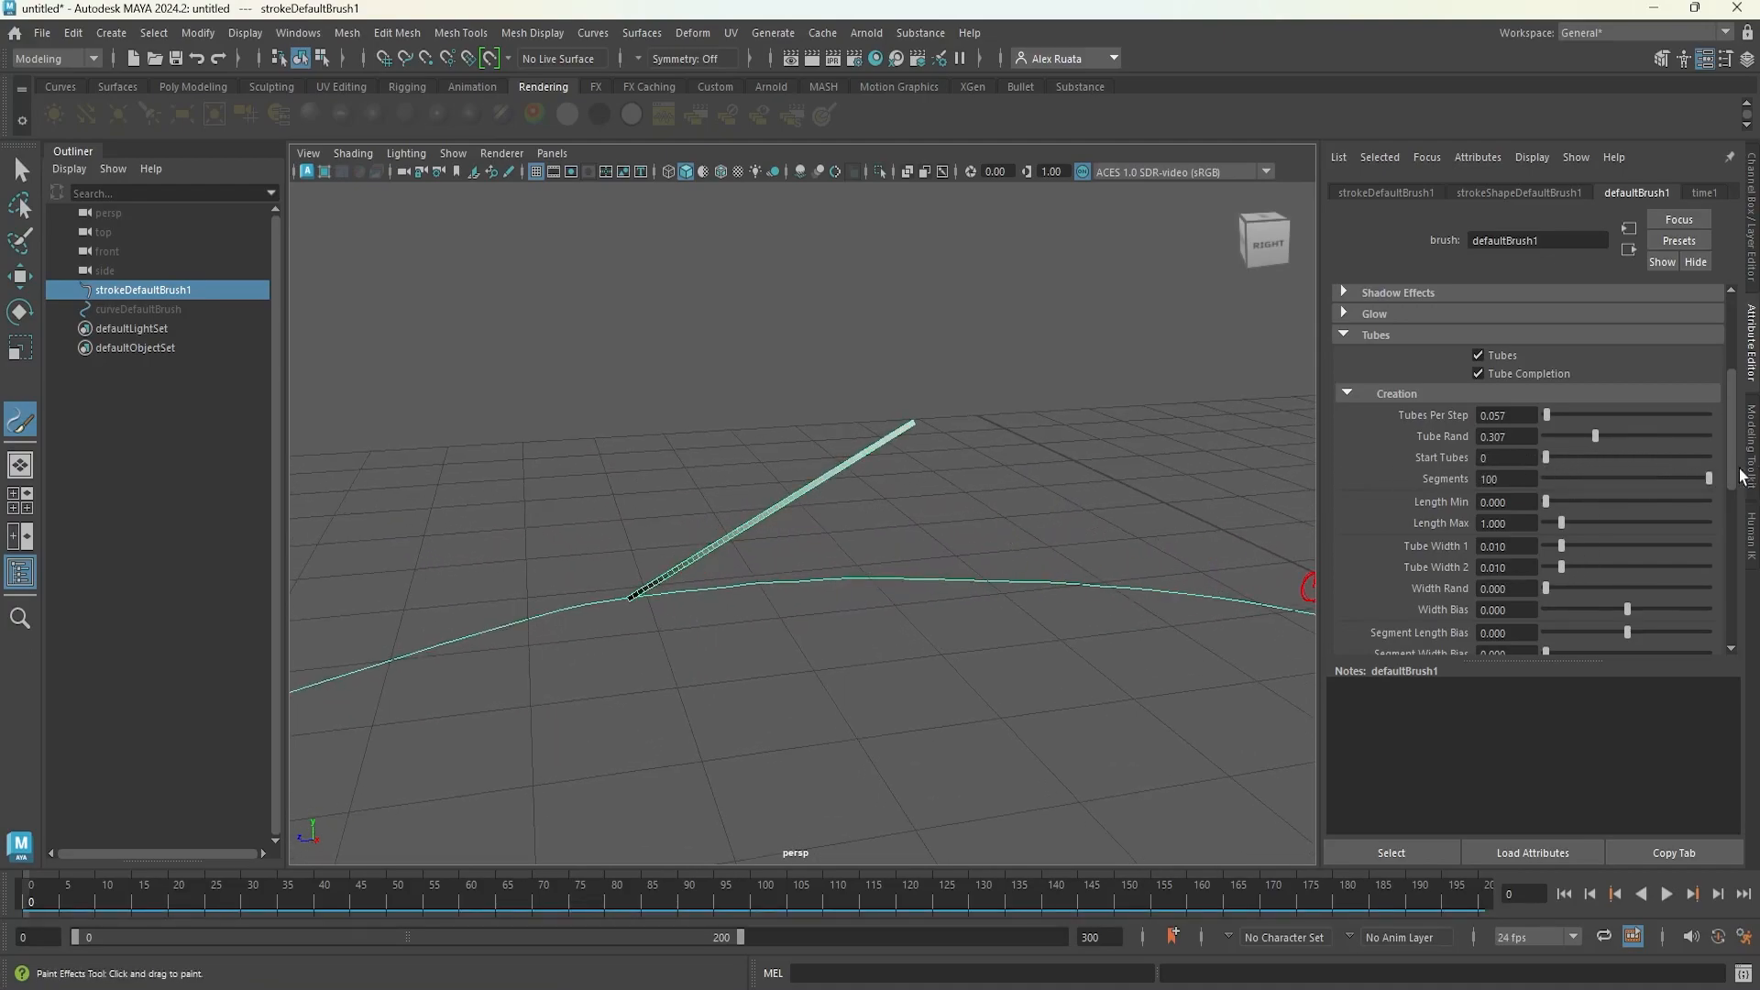
{"action": "scroll", "coordinate": [791, 586], "scroll_direction": "up", "scroll_amount": 3}
{"action": "mouse_move", "coordinate": [790, 587]}
{"action": "left_mouse_down", "text": "alt"}
{"action": "mouse_move", "coordinate": [699, 554]}
{"action": "mouse_move", "coordinate": [806, 597]}
{"action": "mouse_move", "coordinate": [692, 577]}
{"action": "mouse_move", "coordinate": [844, 550]}
{"action": "mouse_move", "coordinate": [794, 570]}
{"action": "left_mouse_up", "text": "alt"}
{"action": "mouse_move", "coordinate": [1074, 547]}
{"action": "left_mouse_down", "text": "alt"}
{"action": "mouse_move", "coordinate": [1289, 538]}
{"action": "mouse_move", "coordinate": [1116, 519]}
{"action": "mouse_move", "coordinate": [809, 563]}
{"action": "left_mouse_up", "text": "alt"}
{"action": "middle_click_drag", "start_coordinate": [810, 562], "coordinate": [683, 545], "text": "alt"}
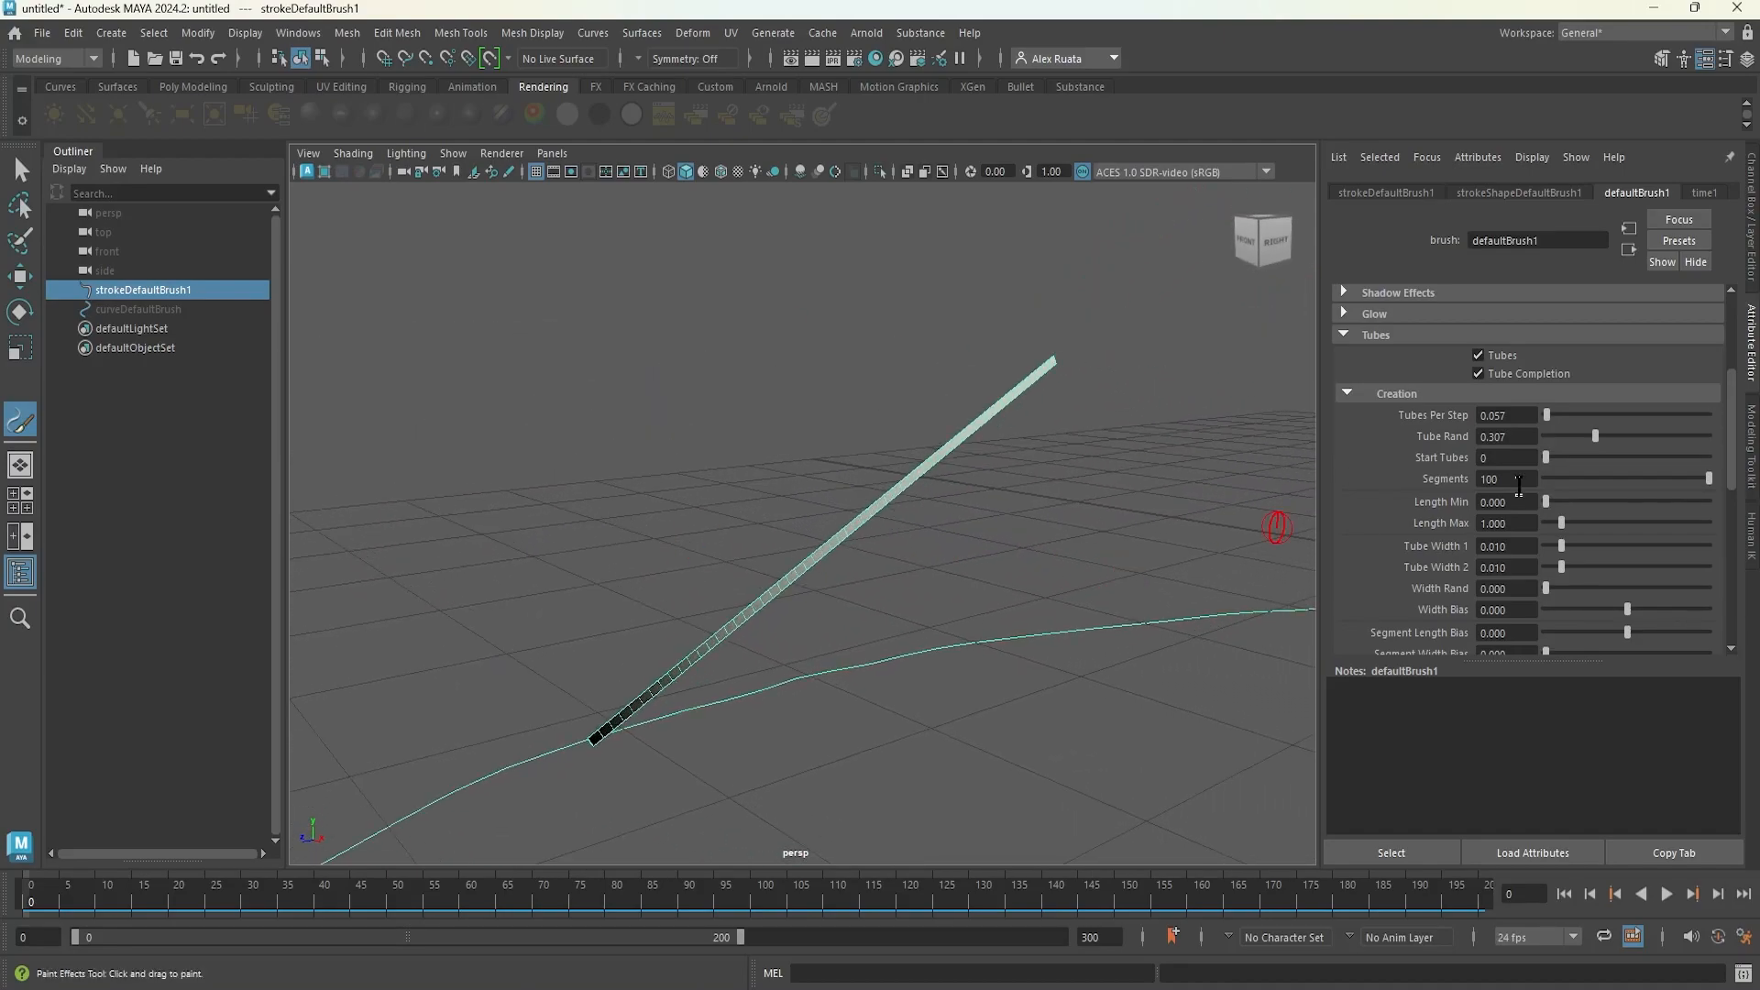
- Set the tube Segments to 50 and both Length Min and Length Max to 1.420
{"action": "mouse_move", "coordinate": [1604, 480]}
{"action": "left_mouse_down"}
{"action": "mouse_move", "coordinate": [1625, 473]}
{"action": "mouse_move", "coordinate": [1546, 503]}
{"action": "mouse_move", "coordinate": [1566, 525]}
{"action": "left_mouse_up"}
{"action": "scroll", "coordinate": [963, 522], "scroll_direction": "down", "scroll_amount": 5}
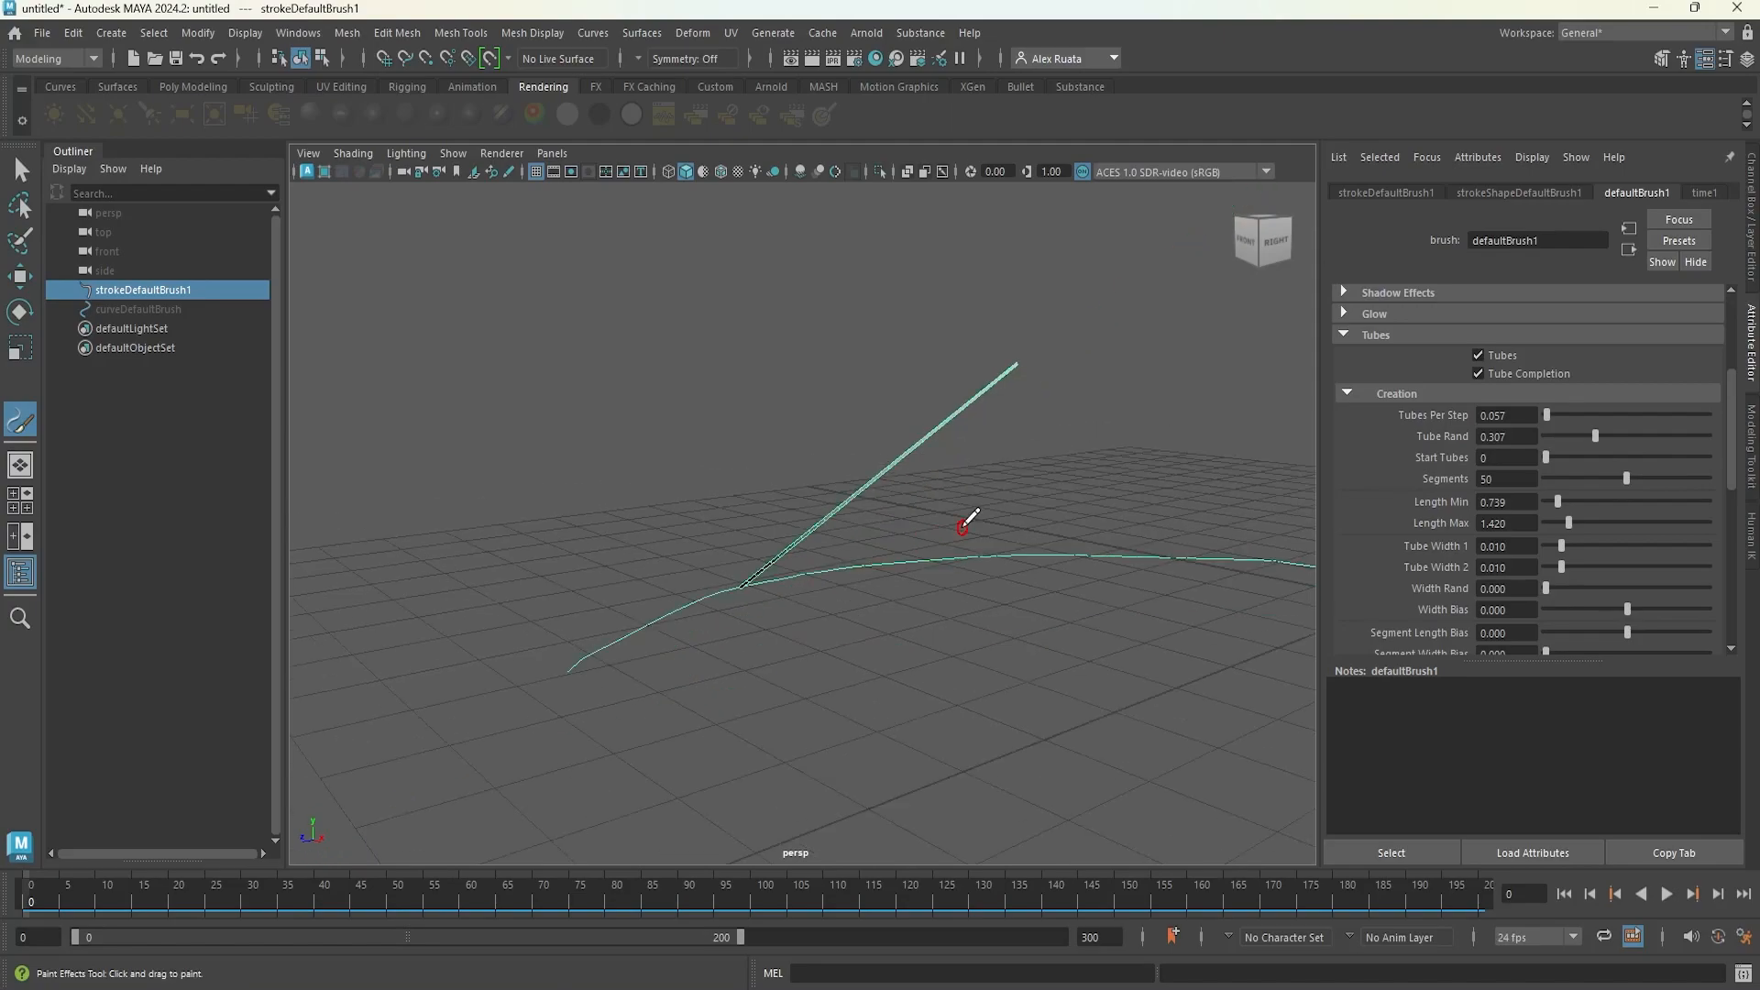
{"action": "scroll", "coordinate": [889, 523], "scroll_direction": "up", "scroll_amount": 5}
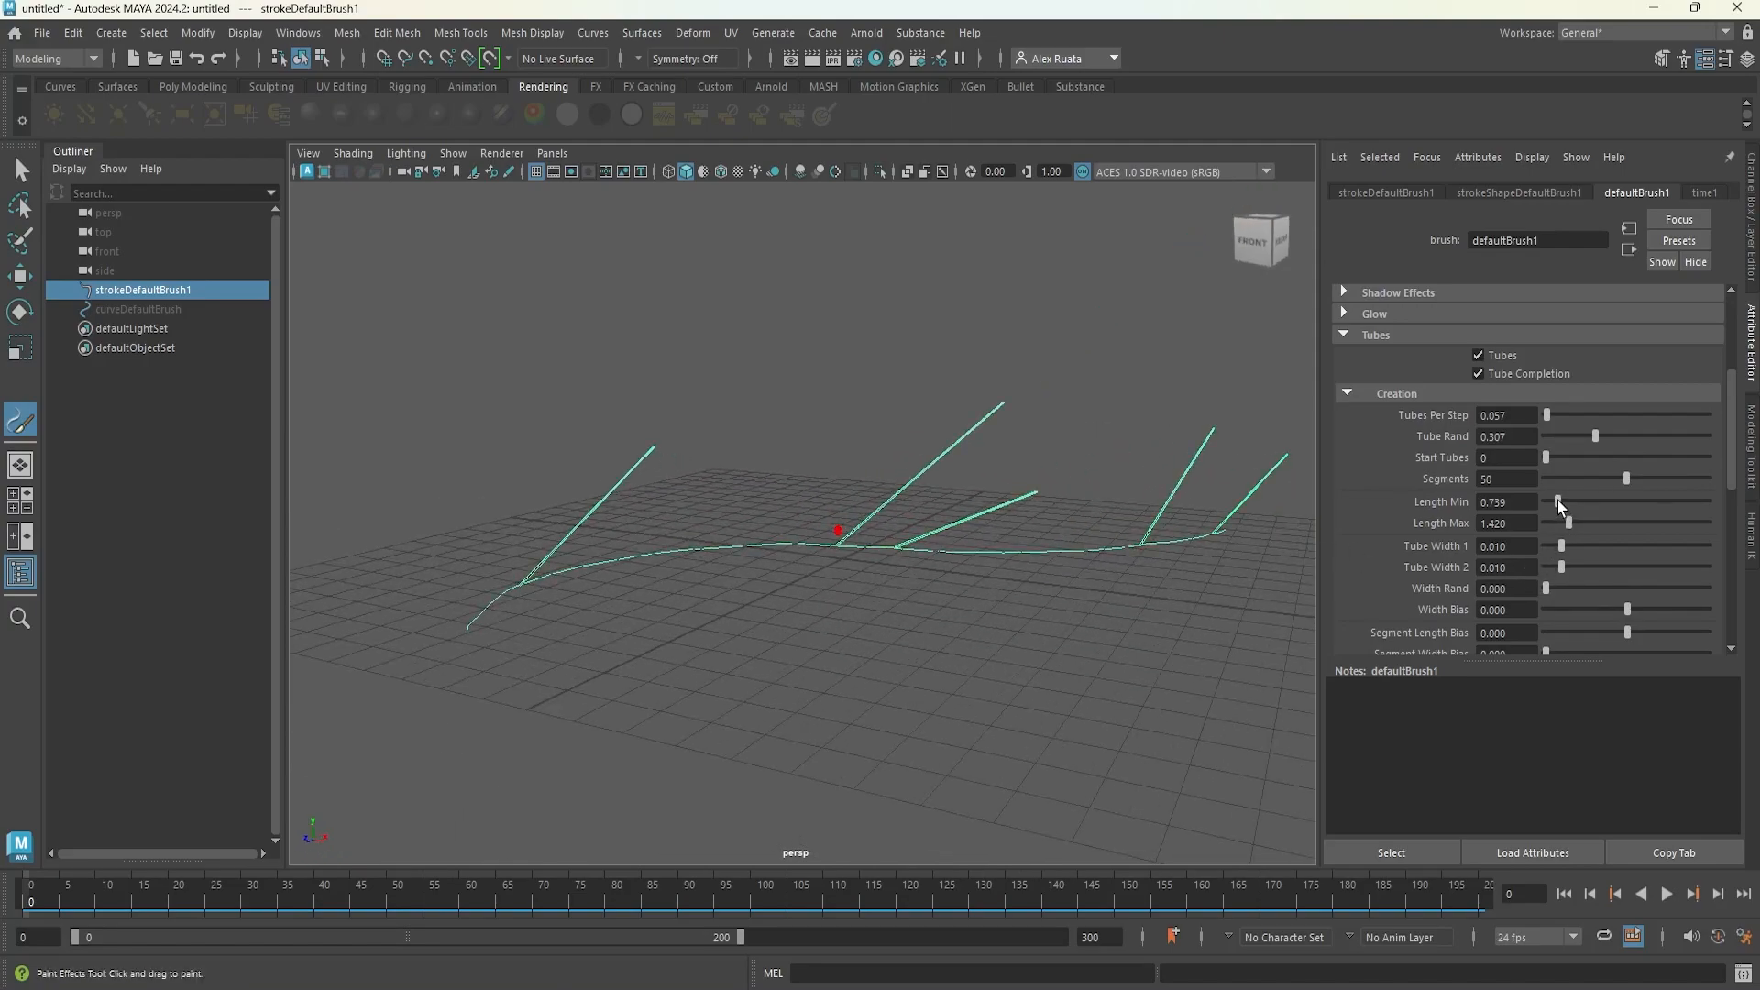
{"action": "left_click_drag", "start_coordinate": [1551, 505], "coordinate": [1571, 504]}
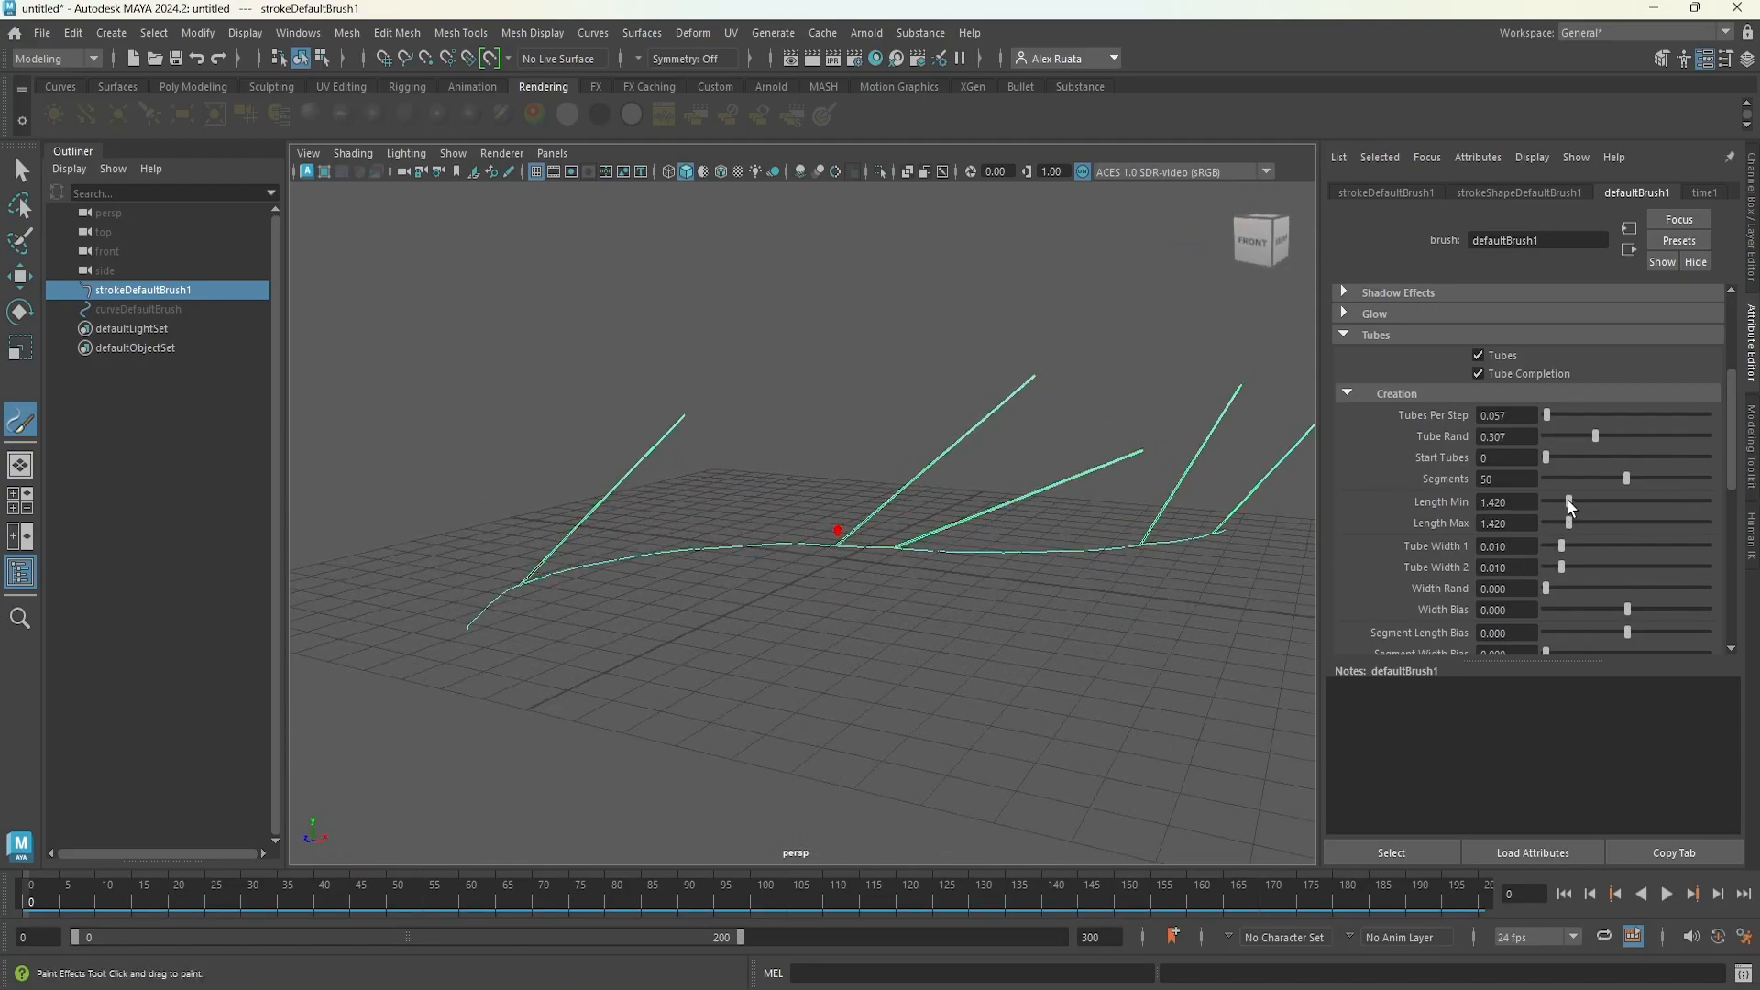
- Set both the tube Length Min and Length Max of the brush to 1
{"action": "type", "text": "1"}
{"action": "left_click", "coordinate": [1517, 524]}
{"action": "type", "text": "1"}
{"action": "key", "text": "Return"}
{"action": "left_click_drag", "start_coordinate": [1042, 518], "coordinate": [1002, 519], "text": "alt"}
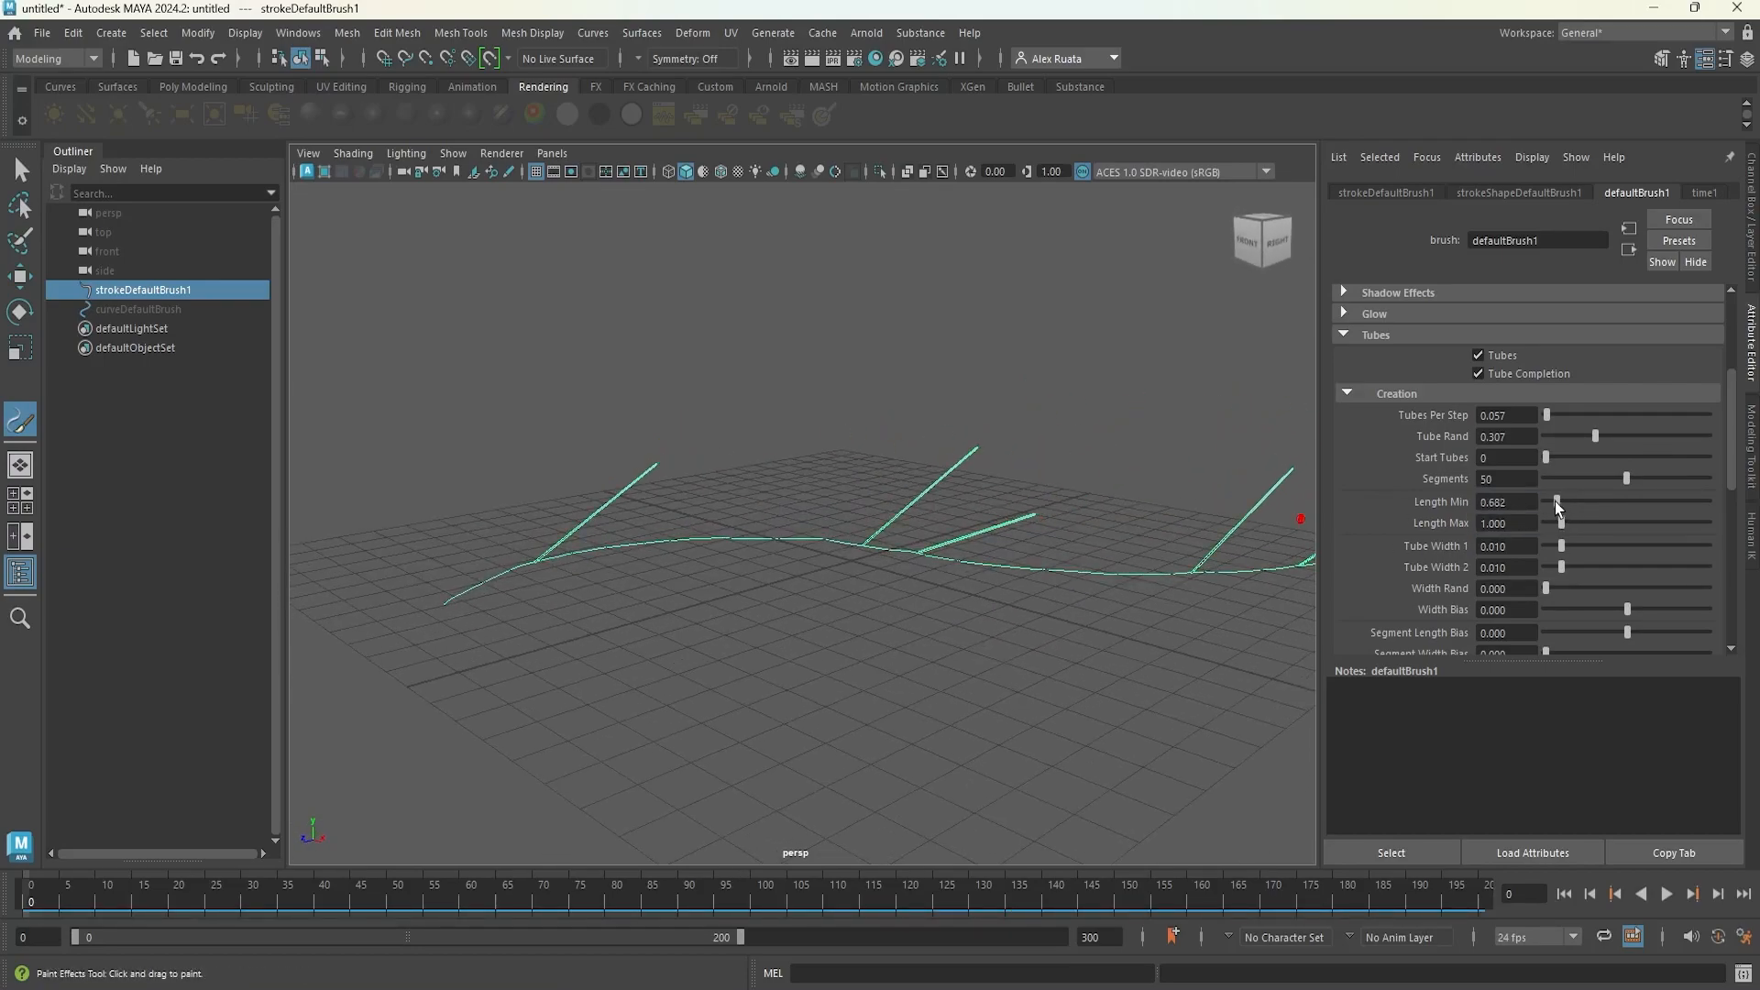
- Lower Length Min to 0.398 and set Tube Width 1 and 2 to 0.019, Width Rand to 0.057 and Width Bias to -0.523
{"action": "left_click_drag", "start_coordinate": [1556, 507], "coordinate": [1638, 545]}
{"action": "mouse_move", "coordinate": [1169, 567]}
{"action": "left_mouse_down", "text": "alt"}
{"action": "mouse_move", "coordinate": [700, 562]}
{"action": "mouse_move", "coordinate": [991, 588]}
{"action": "mouse_move", "coordinate": [814, 523]}
{"action": "mouse_move", "coordinate": [822, 509]}
{"action": "left_mouse_up", "text": "alt"}
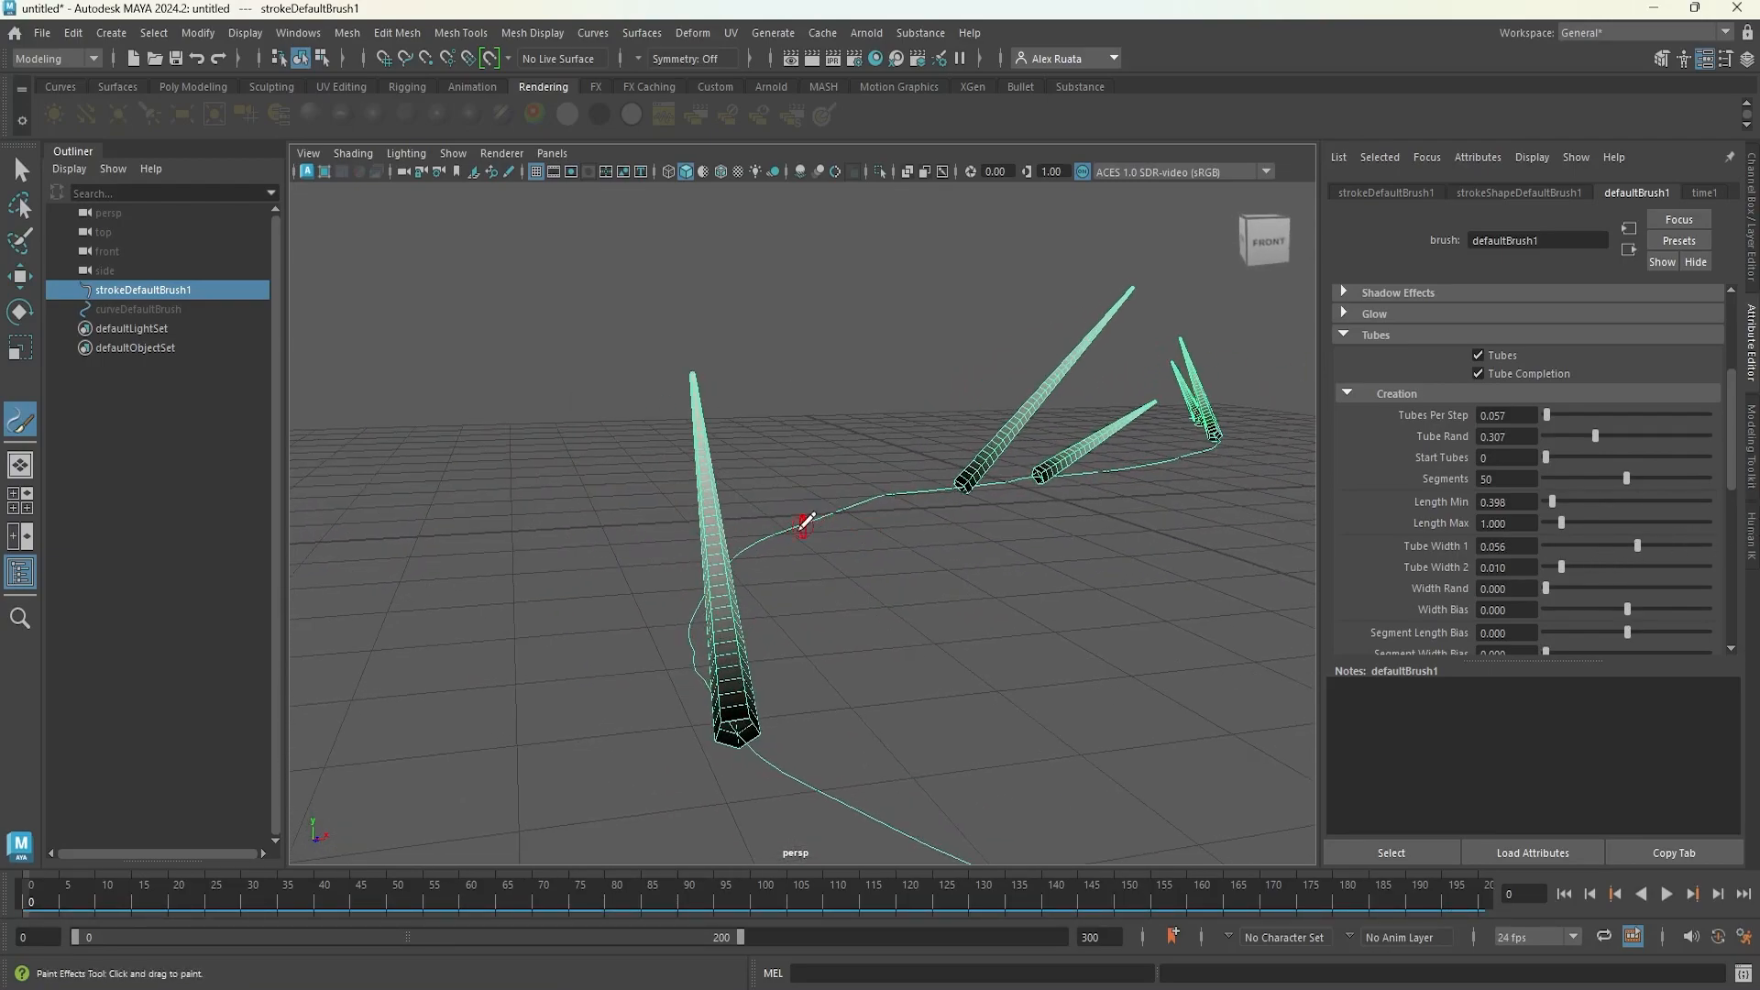
{"action": "mouse_move", "coordinate": [1638, 546]}
{"action": "left_mouse_down"}
{"action": "mouse_move", "coordinate": [1692, 545]}
{"action": "mouse_move", "coordinate": [1570, 552]}
{"action": "mouse_move", "coordinate": [1645, 561]}
{"action": "mouse_move", "coordinate": [1565, 555]}
{"action": "mouse_move", "coordinate": [1554, 592]}
{"action": "mouse_move", "coordinate": [1570, 595]}
{"action": "mouse_move", "coordinate": [1549, 600]}
{"action": "mouse_move", "coordinate": [1587, 613]}
{"action": "mouse_move", "coordinate": [1605, 565]}
{"action": "mouse_move", "coordinate": [1689, 547]}
{"action": "mouse_move", "coordinate": [1648, 564]}
{"action": "left_mouse_up"}
{"action": "scroll", "coordinate": [1566, 614], "scroll_direction": "down", "scroll_amount": 1}
{"action": "left_click", "coordinate": [1513, 577]}
{"action": "key", "text": "Return"}
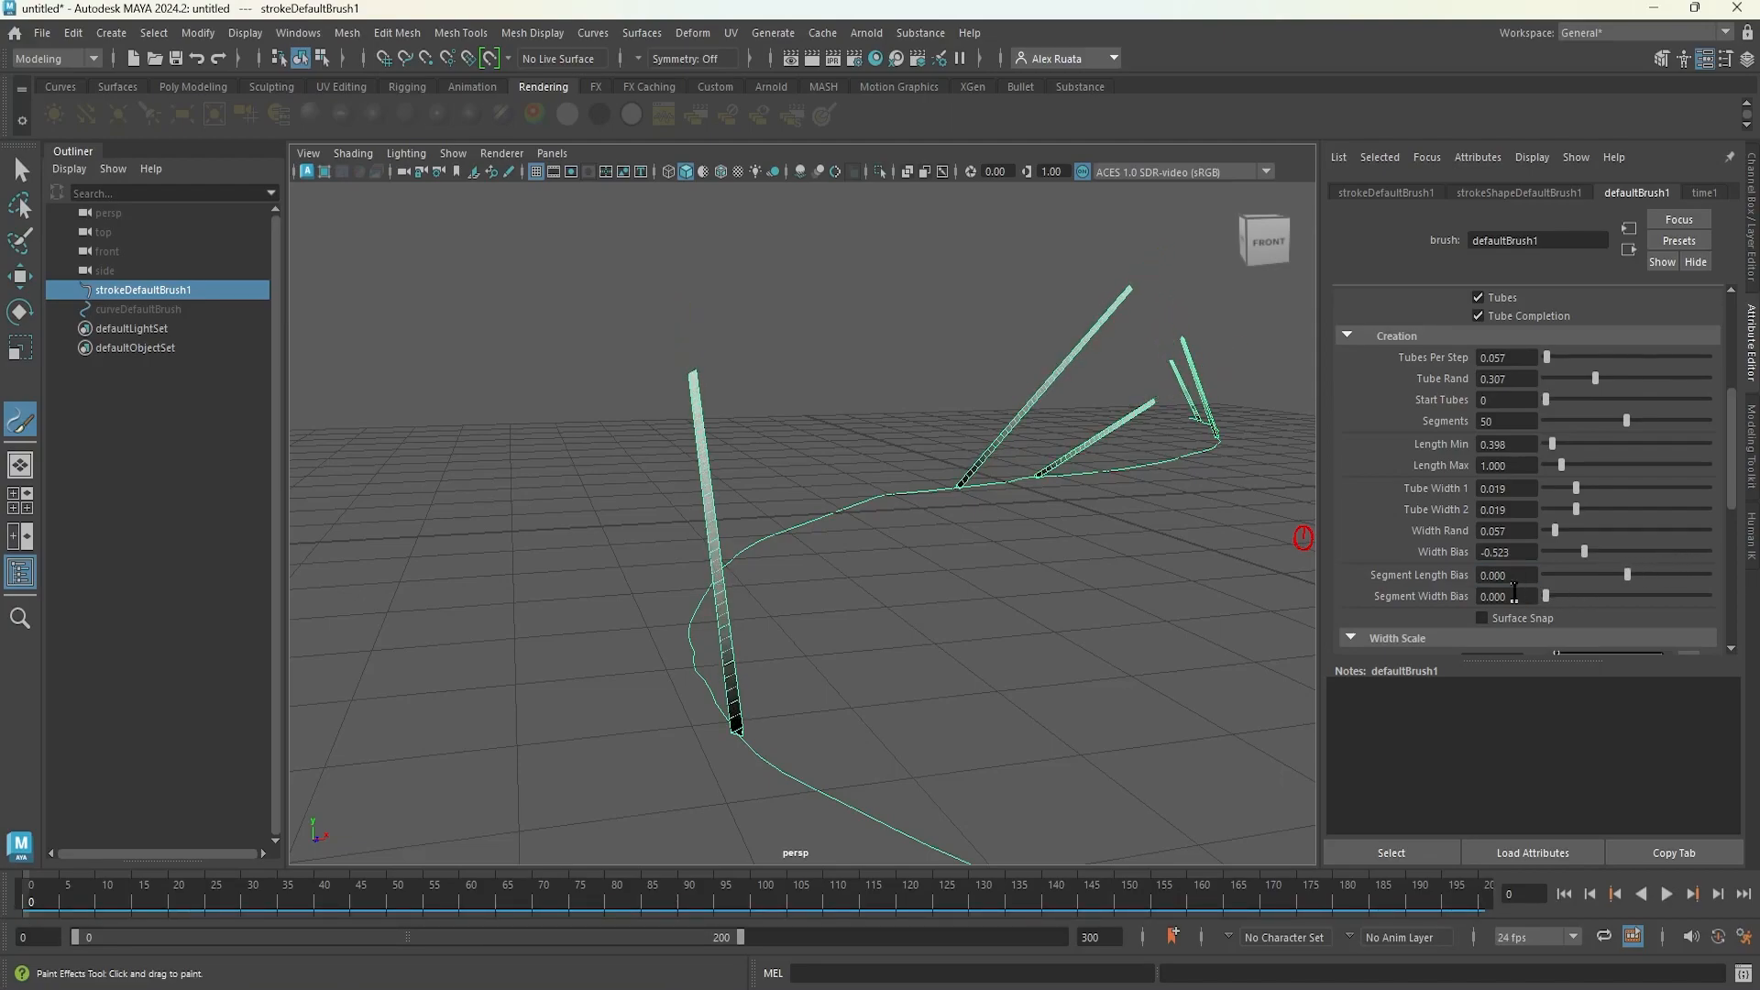
{"action": "scroll", "coordinate": [1471, 569], "scroll_direction": "down", "scroll_amount": 3}
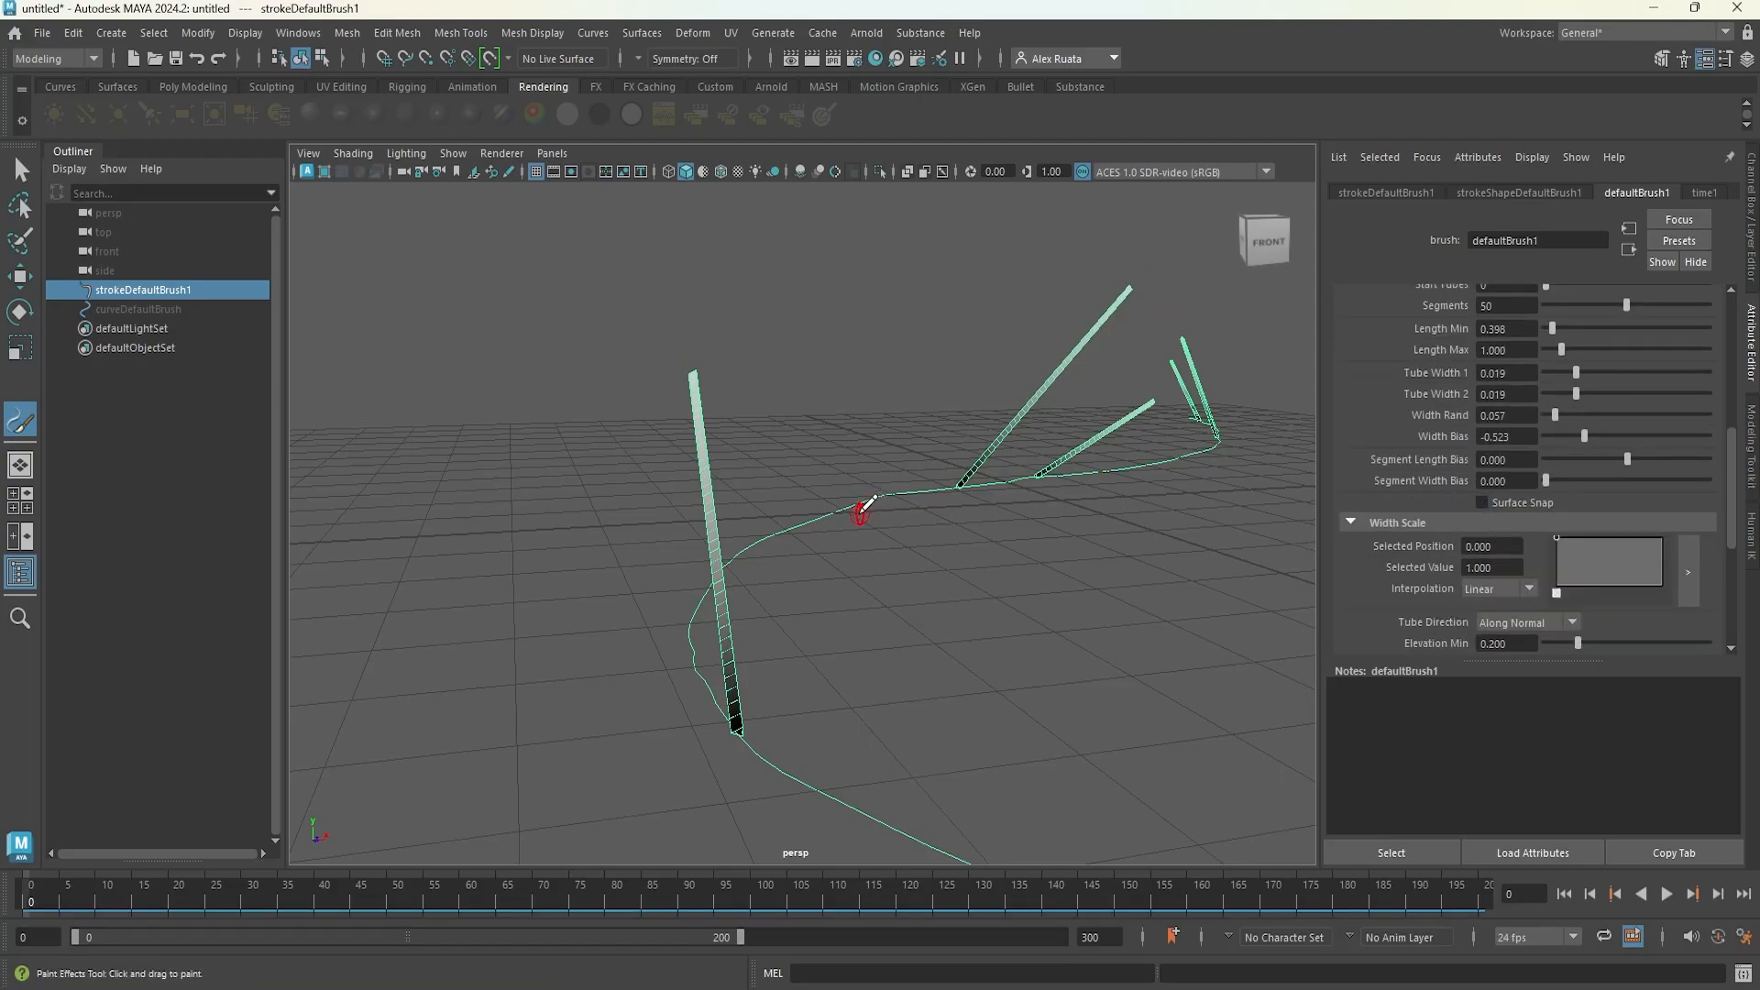
{"action": "left_click_drag", "start_coordinate": [858, 515], "coordinate": [699, 515], "text": "alt"}
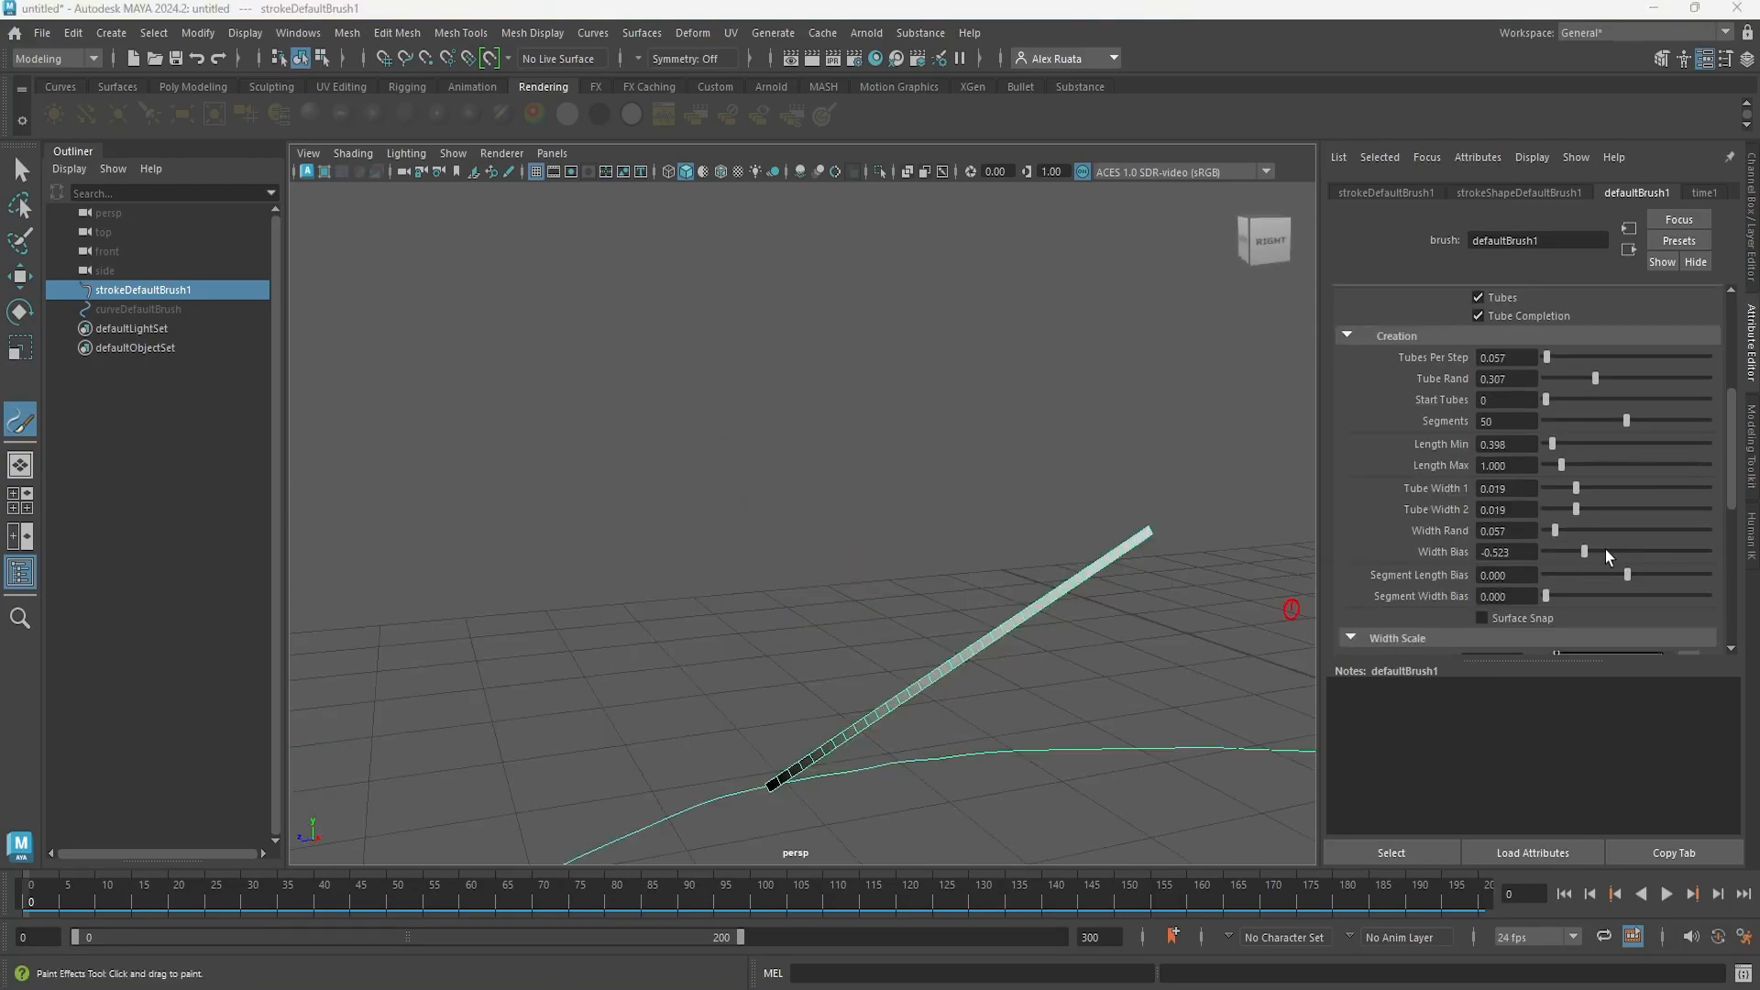
- Straighten the tubes with Elevation Min 1.000, Elevation Max 0.875, Azimuth Min 0.148 and Azimuth Max 0.386
{"action": "scroll", "coordinate": [1604, 548], "scroll_direction": "down", "scroll_amount": 4}
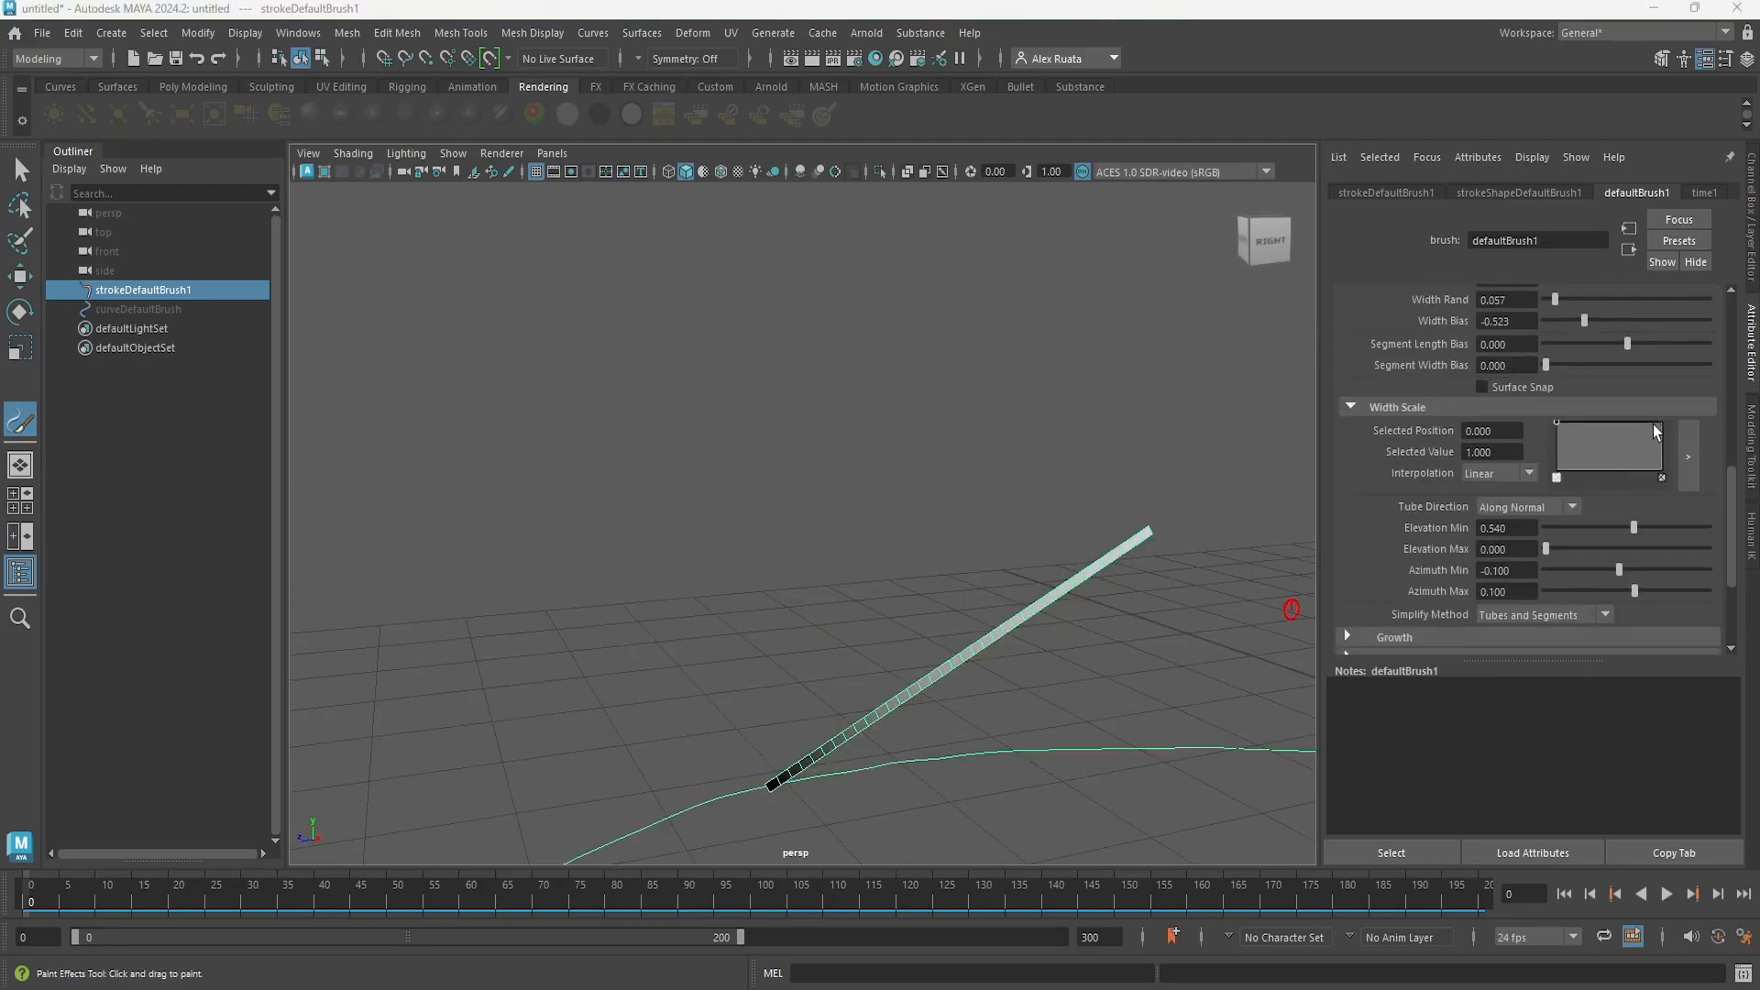
{"action": "left_click_drag", "start_coordinate": [1656, 434], "coordinate": [1515, 428]}
{"action": "left_click", "coordinate": [1529, 474]}
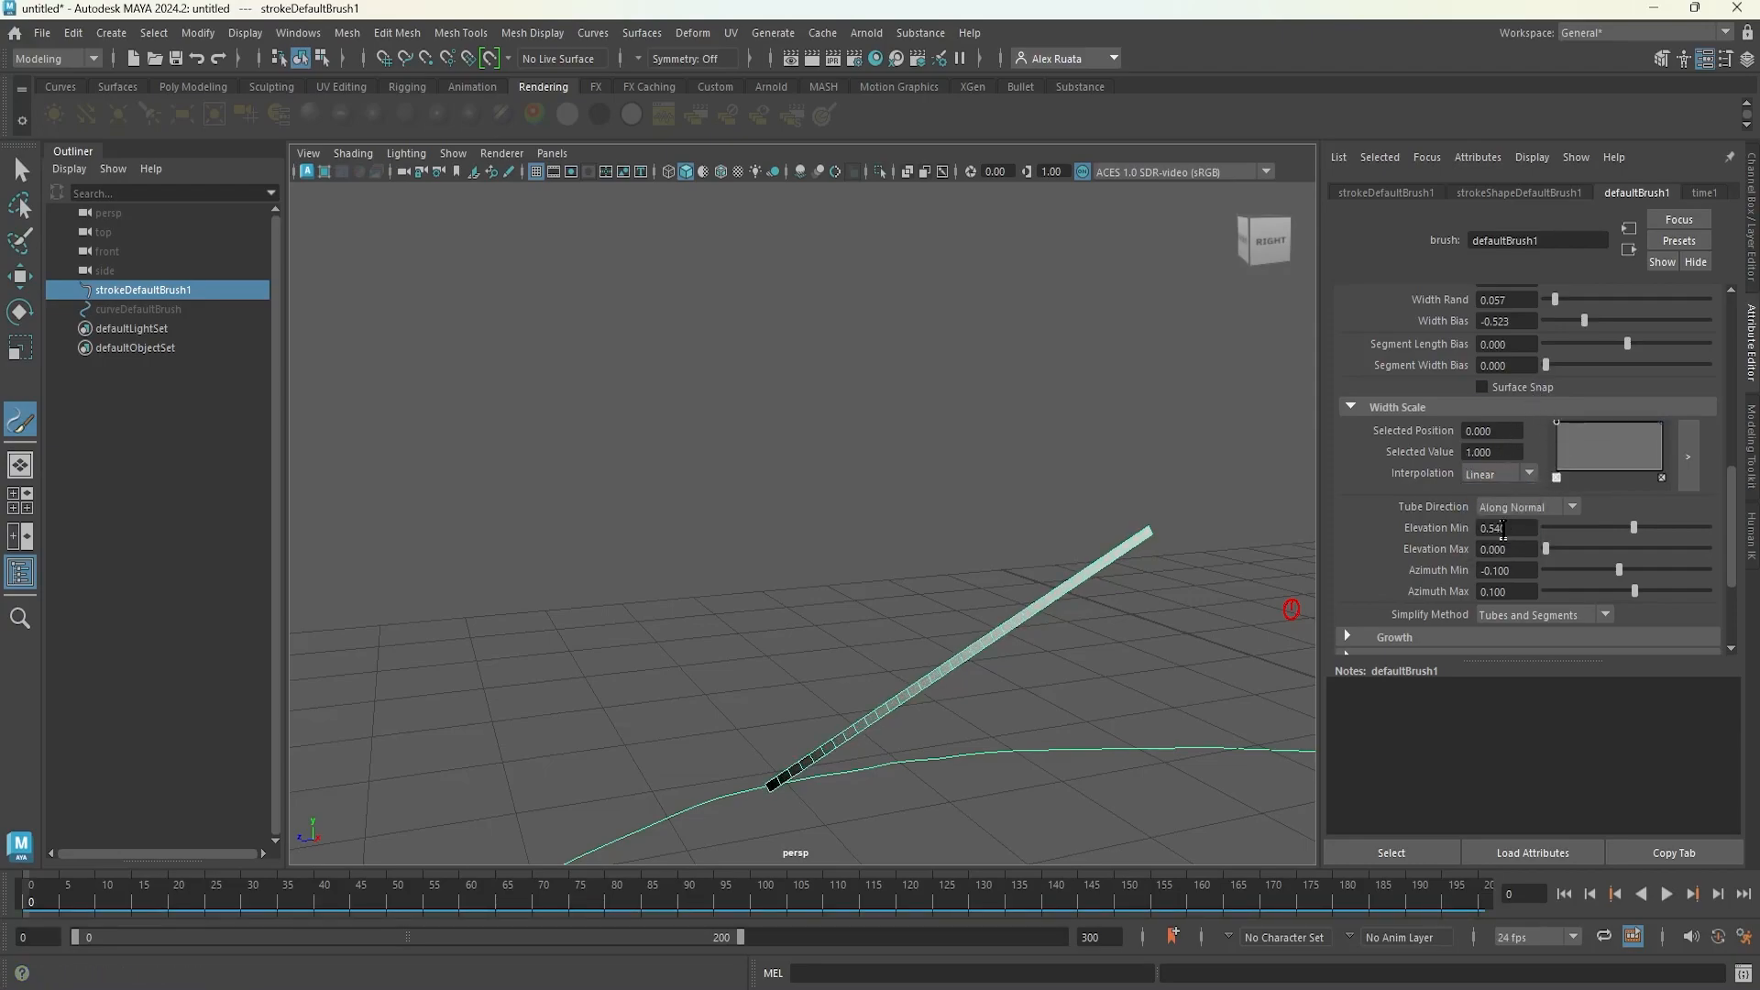
{"action": "left_click", "coordinate": [1519, 514]}
{"action": "left_click_drag", "start_coordinate": [1634, 527], "coordinate": [1742, 525]}
{"action": "left_click_drag", "start_coordinate": [1547, 549], "coordinate": [1759, 546]}
{"action": "mouse_move", "coordinate": [880, 506]}
{"action": "left_mouse_down", "text": "alt"}
{"action": "mouse_move", "coordinate": [798, 487]}
{"action": "mouse_move", "coordinate": [865, 526]}
{"action": "mouse_move", "coordinate": [1243, 537]}
{"action": "left_mouse_up", "text": "alt"}
{"action": "mouse_move", "coordinate": [1701, 548]}
{"action": "left_mouse_down"}
{"action": "mouse_move", "coordinate": [1626, 572]}
{"action": "mouse_move", "coordinate": [1659, 598]}
{"action": "left_mouse_up"}
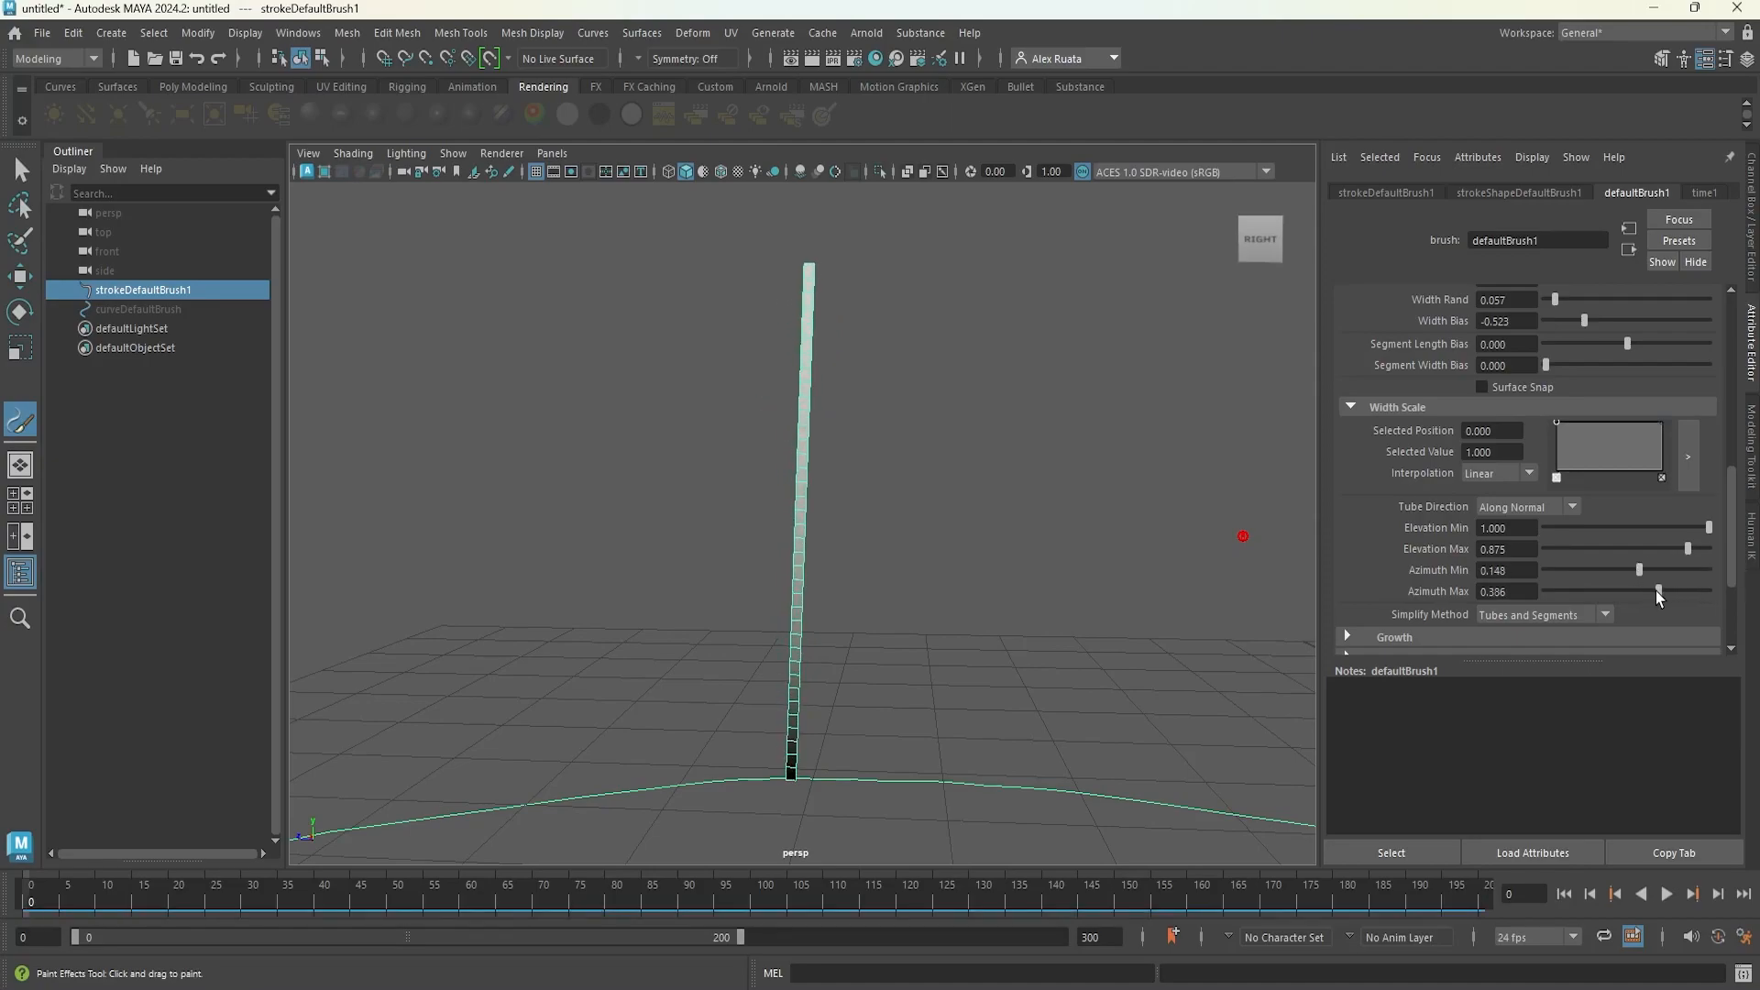
{"action": "scroll", "coordinate": [1604, 570], "scroll_direction": "down", "scroll_amount": 1}
{"action": "left_click", "coordinate": [1578, 562]}
{"action": "left_click", "coordinate": [1577, 561]}
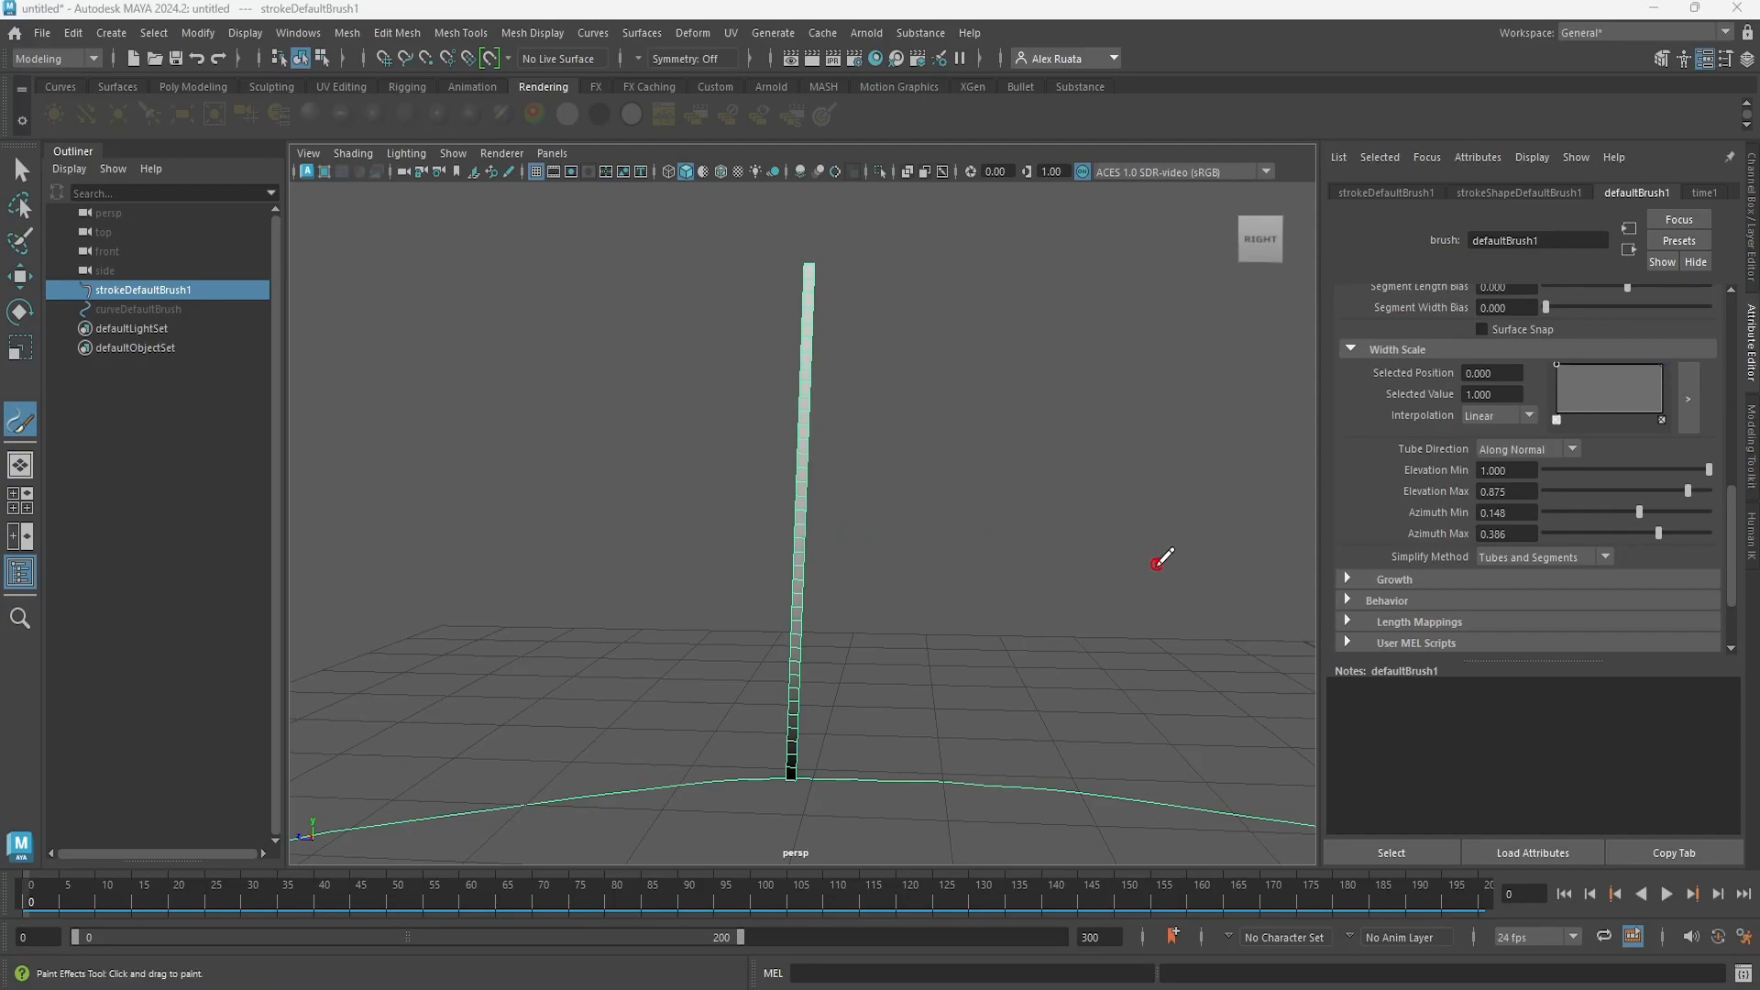
- Enable Branches in the brush's Growth settings and open the branch attributes
{"action": "left_click", "coordinate": [1395, 580]}
{"action": "scroll", "coordinate": [1395, 583], "scroll_direction": "down", "scroll_amount": 2}
{"action": "left_click", "coordinate": [1483, 484]}
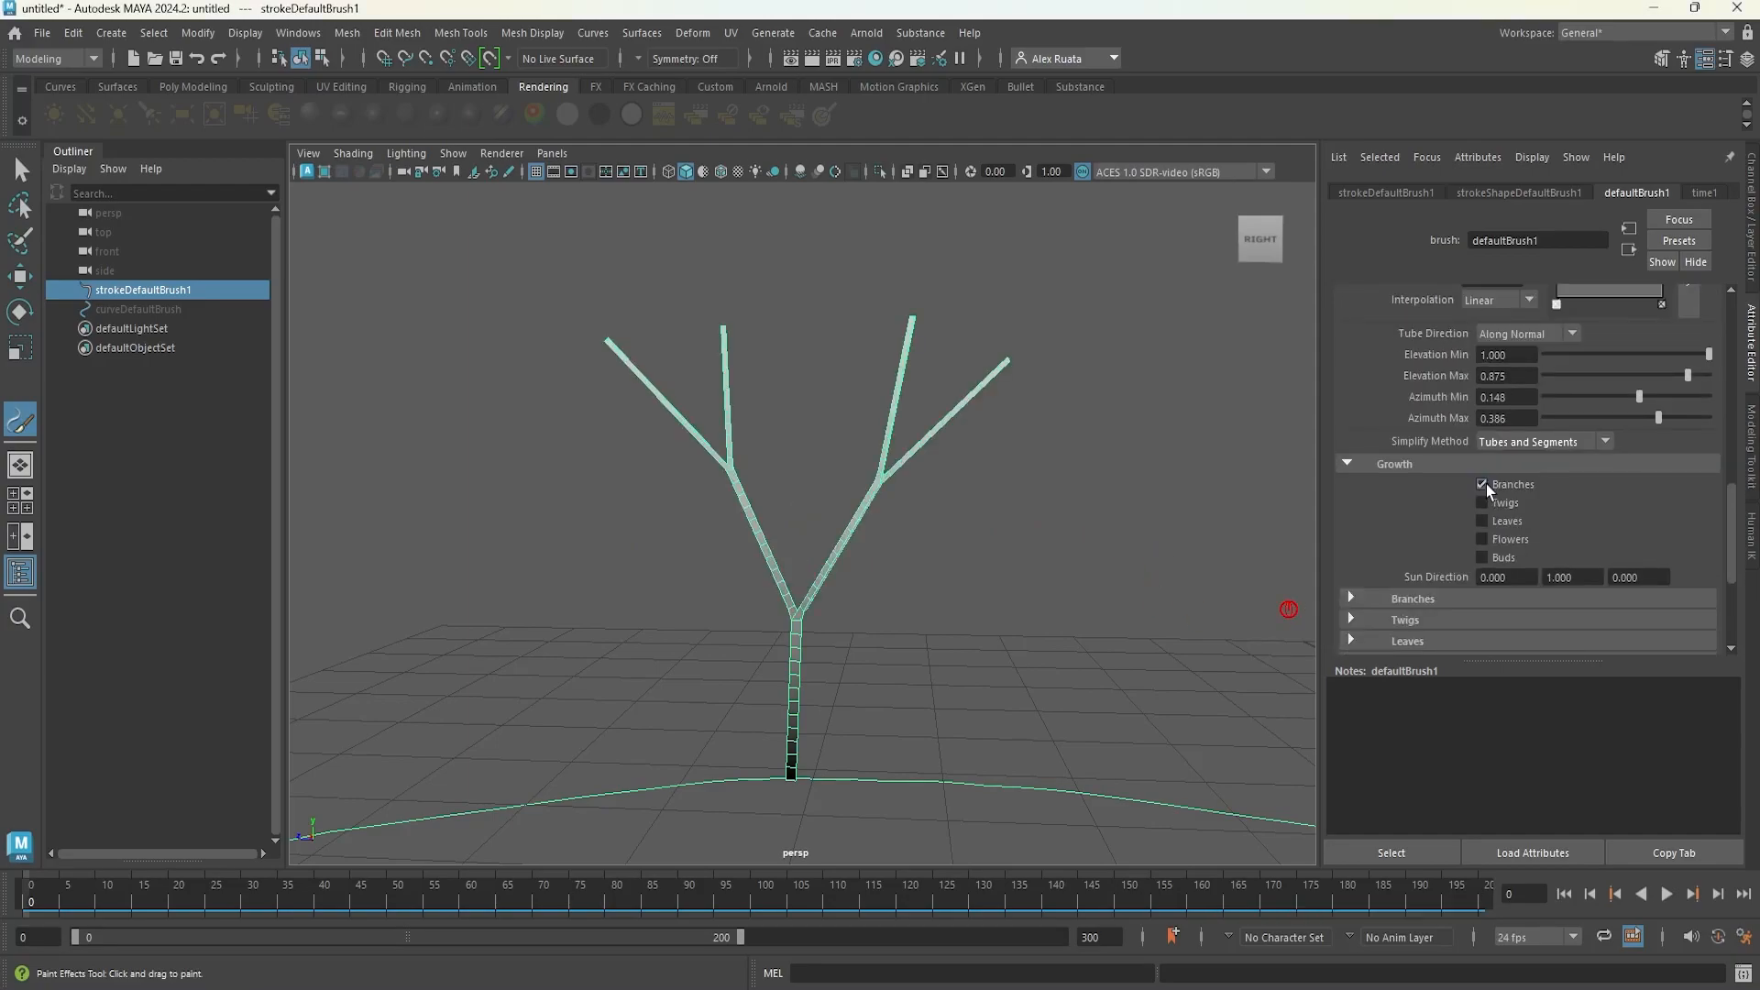
{"action": "scroll", "coordinate": [1381, 525], "scroll_direction": "down", "scroll_amount": 1}
{"action": "left_click", "coordinate": [1374, 544]}
{"action": "scroll", "coordinate": [1349, 546], "scroll_direction": "down", "scroll_amount": 1}
- Try Num Branches 1 with different Start Branches values on the tube, returning Start Branches to 0
{"action": "mouse_move", "coordinate": [1551, 509]}
{"action": "left_mouse_down"}
{"action": "mouse_move", "coordinate": [1656, 509]}
{"action": "mouse_move", "coordinate": [1516, 512]}
{"action": "left_mouse_up"}
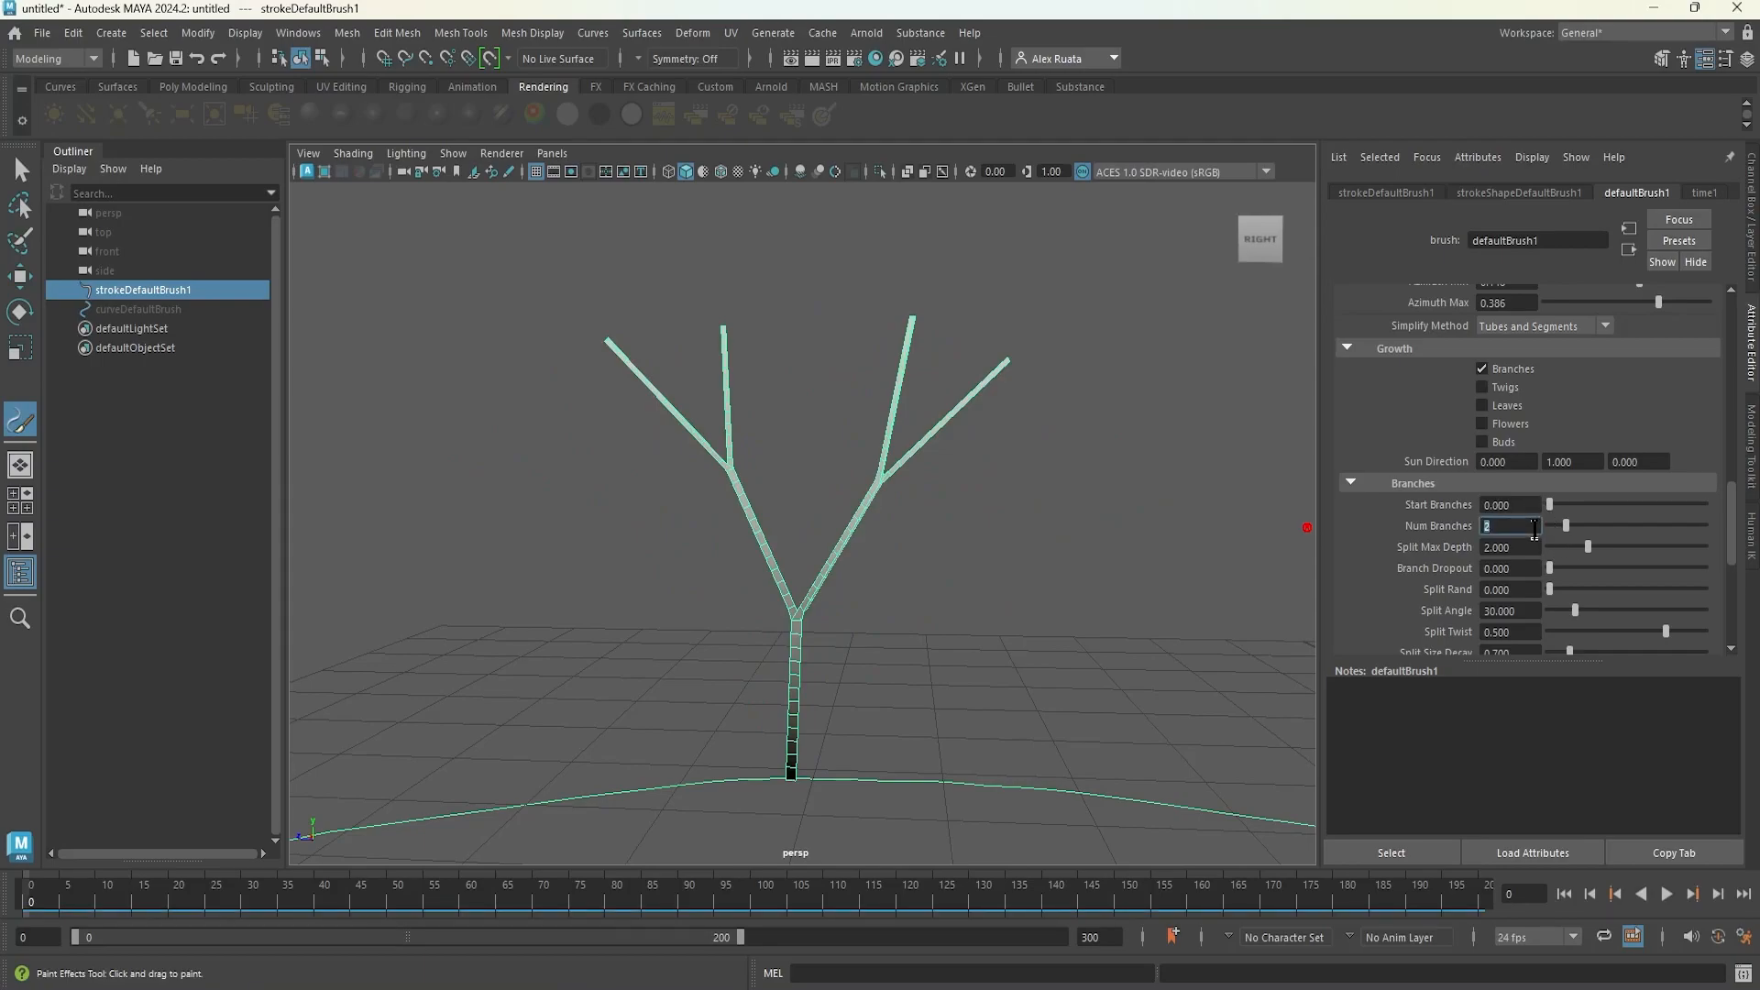
{"action": "type", "text": "1"}
{"action": "key", "text": "Return"}
{"action": "key", "text": "Return"}
{"action": "scroll", "coordinate": [798, 489], "scroll_direction": "up", "scroll_amount": 3}
{"action": "left_click_drag", "start_coordinate": [784, 459], "coordinate": [1290, 666], "text": "alt"}
{"action": "left_click_drag", "start_coordinate": [1557, 507], "coordinate": [1395, 510]}
{"action": "scroll", "coordinate": [871, 521], "scroll_direction": "down", "scroll_amount": 6}
{"action": "left_click_drag", "start_coordinate": [871, 523], "coordinate": [916, 487], "text": "alt"}
{"action": "scroll", "coordinate": [887, 514], "scroll_direction": "up", "scroll_amount": 3}
{"action": "middle_click_drag", "start_coordinate": [887, 514], "coordinate": [1009, 532], "text": "alt"}
{"action": "scroll", "coordinate": [926, 546], "scroll_direction": "up", "scroll_amount": 6}
- Lower the branch Split Max Depth to 0.524, and set Num Branches to 1 and Split Angle to -18
{"action": "mouse_move", "coordinate": [1589, 548]}
{"action": "left_mouse_down"}
{"action": "mouse_move", "coordinate": [1556, 550]}
{"action": "mouse_move", "coordinate": [1577, 548]}
{"action": "mouse_move", "coordinate": [1557, 551]}
{"action": "mouse_move", "coordinate": [1564, 568]}
{"action": "mouse_move", "coordinate": [1713, 568]}
{"action": "mouse_move", "coordinate": [1558, 579]}
{"action": "mouse_move", "coordinate": [1667, 591]}
{"action": "mouse_move", "coordinate": [1538, 602]}
{"action": "mouse_move", "coordinate": [1564, 603]}
{"action": "left_mouse_up"}
{"action": "double_click", "coordinate": [1523, 529]}
{"action": "type", "text": "1"}
{"action": "key", "text": "Return"}
{"action": "left_click", "coordinate": [1529, 607]}
{"action": "type", "text": "-18"}
{"action": "key", "text": "Return"}
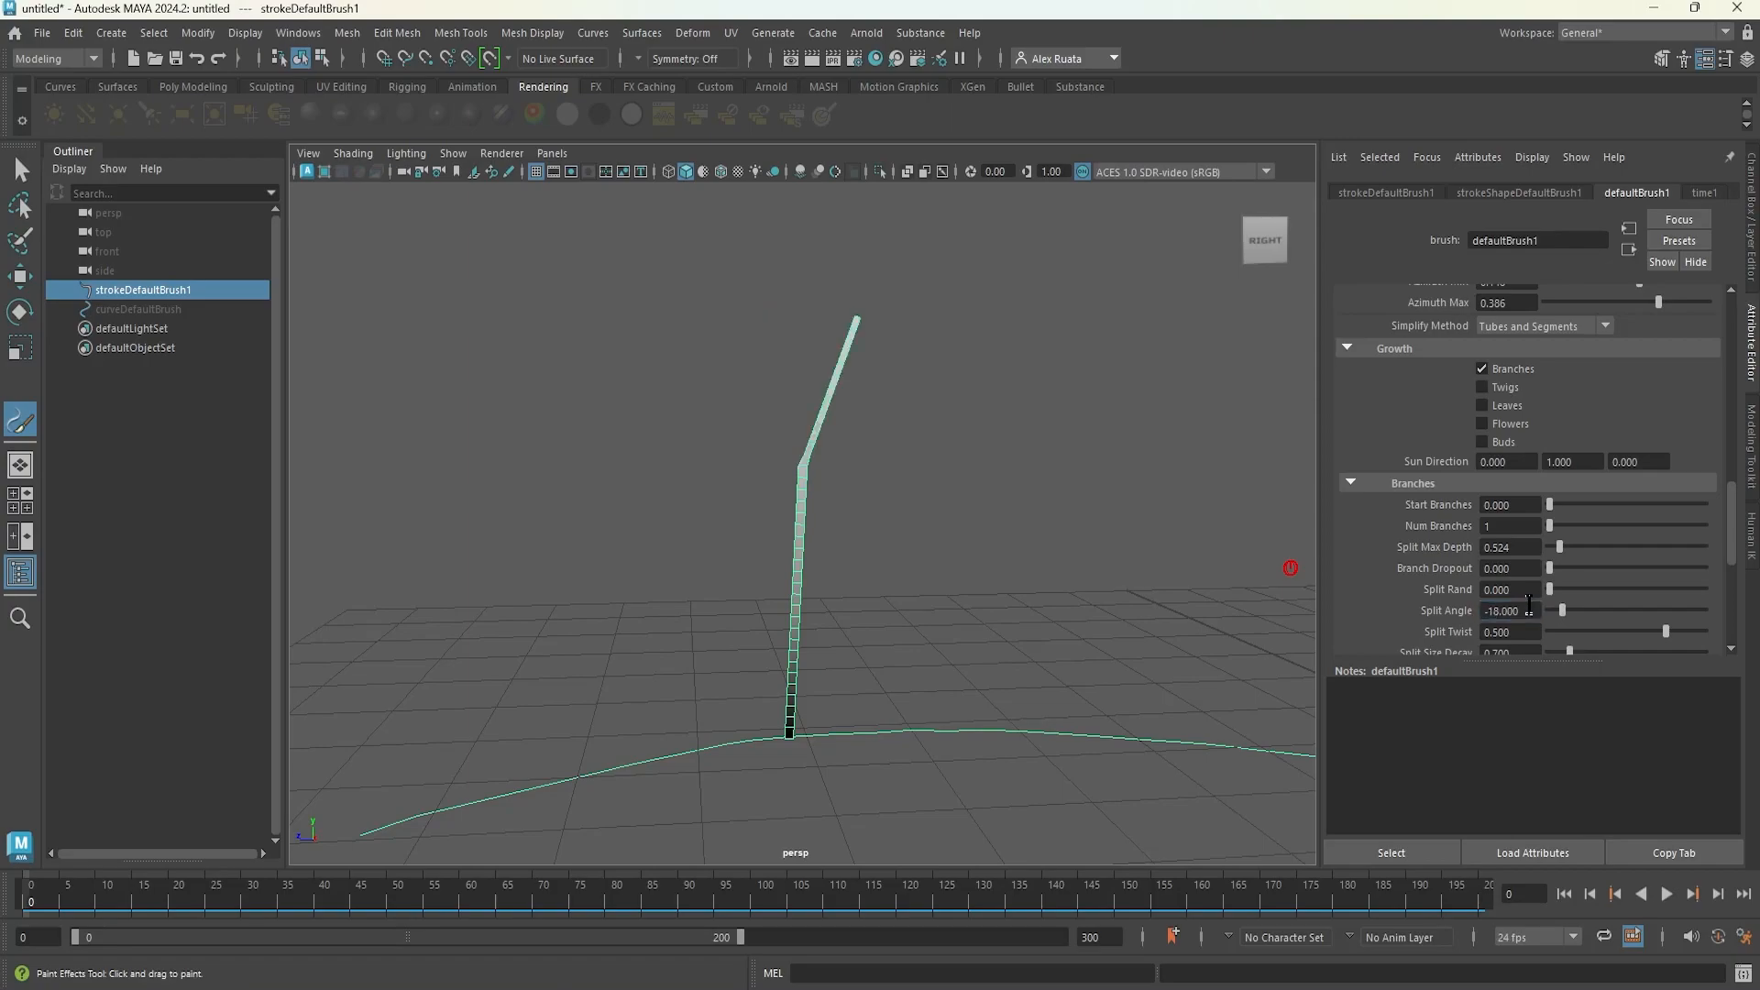
- Adjust the branch Split Angle to -12.857, Split Twist to -0.155 and Split Max Depth to 0.571
{"action": "mouse_move", "coordinate": [932, 520]}
{"action": "left_mouse_down", "text": "alt"}
{"action": "mouse_move", "coordinate": [829, 547]}
{"action": "mouse_move", "coordinate": [723, 538]}
{"action": "mouse_move", "coordinate": [880, 522]}
{"action": "left_mouse_up", "text": "alt"}
{"action": "scroll", "coordinate": [1521, 592], "scroll_direction": "down", "scroll_amount": 1}
{"action": "left_click_drag", "start_coordinate": [1562, 554], "coordinate": [1567, 553]}
{"action": "left_click_drag", "start_coordinate": [1666, 580], "coordinate": [1614, 574]}
{"action": "mouse_move", "coordinate": [1101, 564]}
{"action": "left_mouse_down", "text": "alt"}
{"action": "mouse_move", "coordinate": [676, 581]}
{"action": "mouse_move", "coordinate": [1086, 580]}
{"action": "left_mouse_up", "text": "alt"}
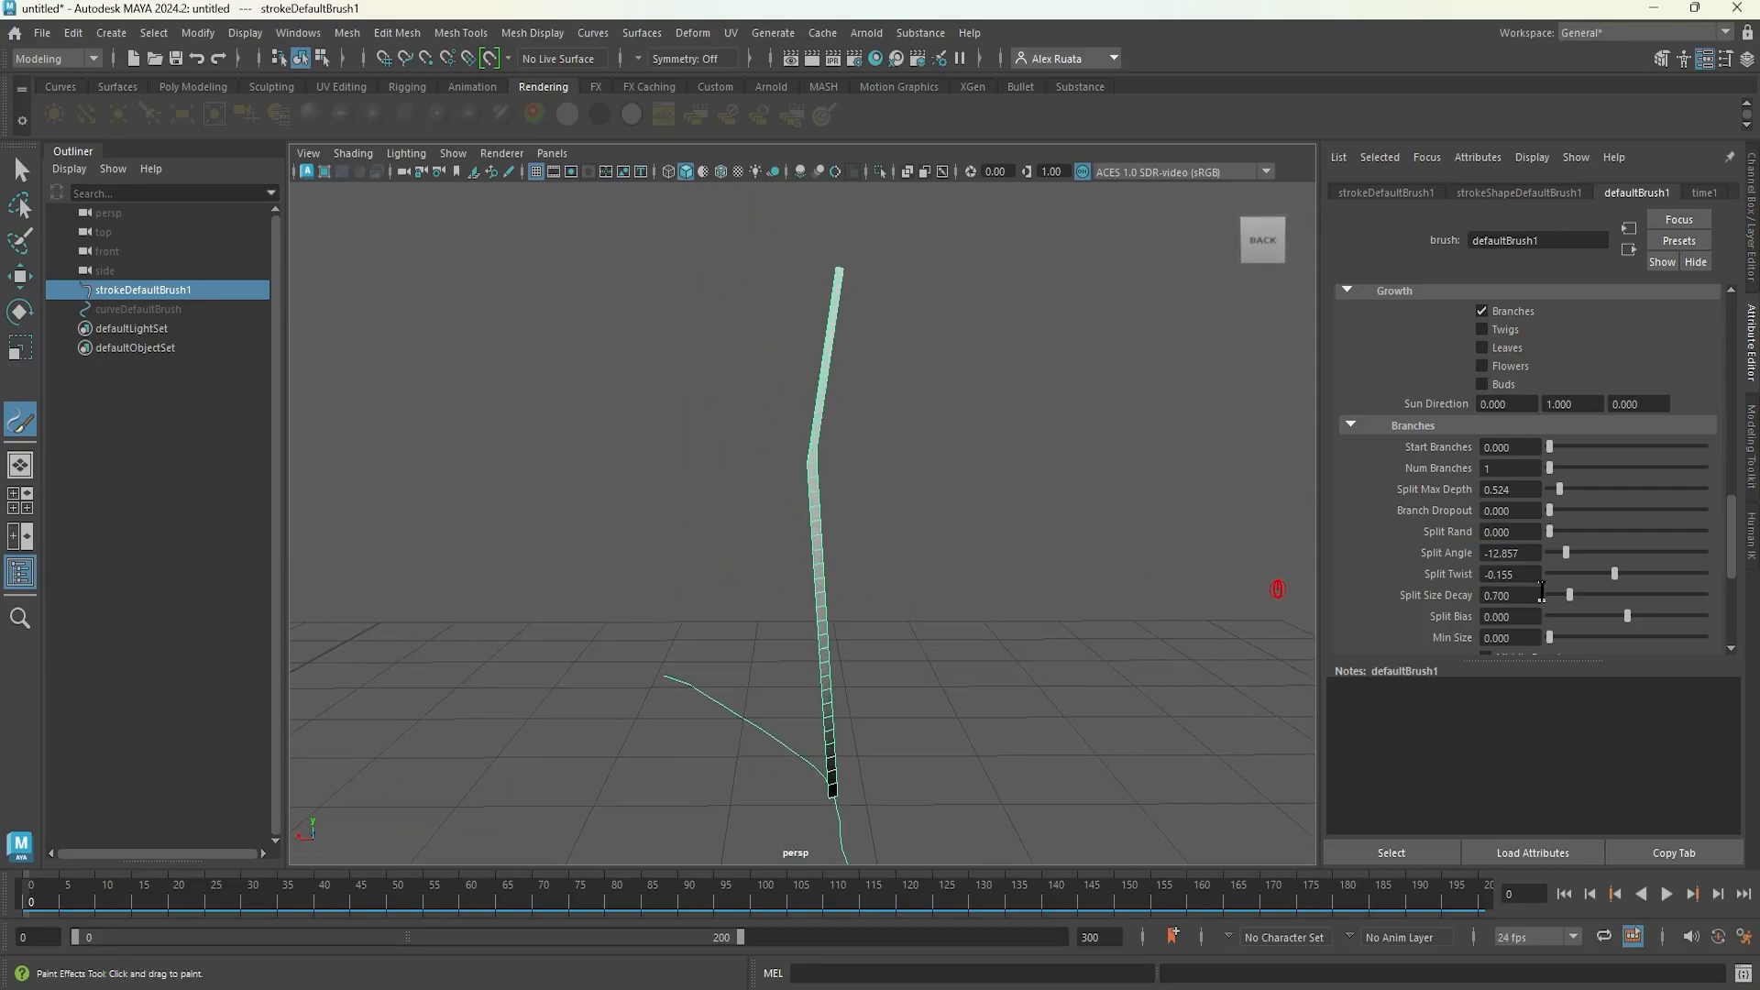
{"action": "mouse_move", "coordinate": [1561, 493]}
{"action": "left_mouse_down"}
{"action": "mouse_move", "coordinate": [1583, 510]}
{"action": "mouse_move", "coordinate": [1539, 510]}
{"action": "mouse_move", "coordinate": [1565, 526]}
{"action": "mouse_move", "coordinate": [1550, 531]}
{"action": "left_mouse_up"}
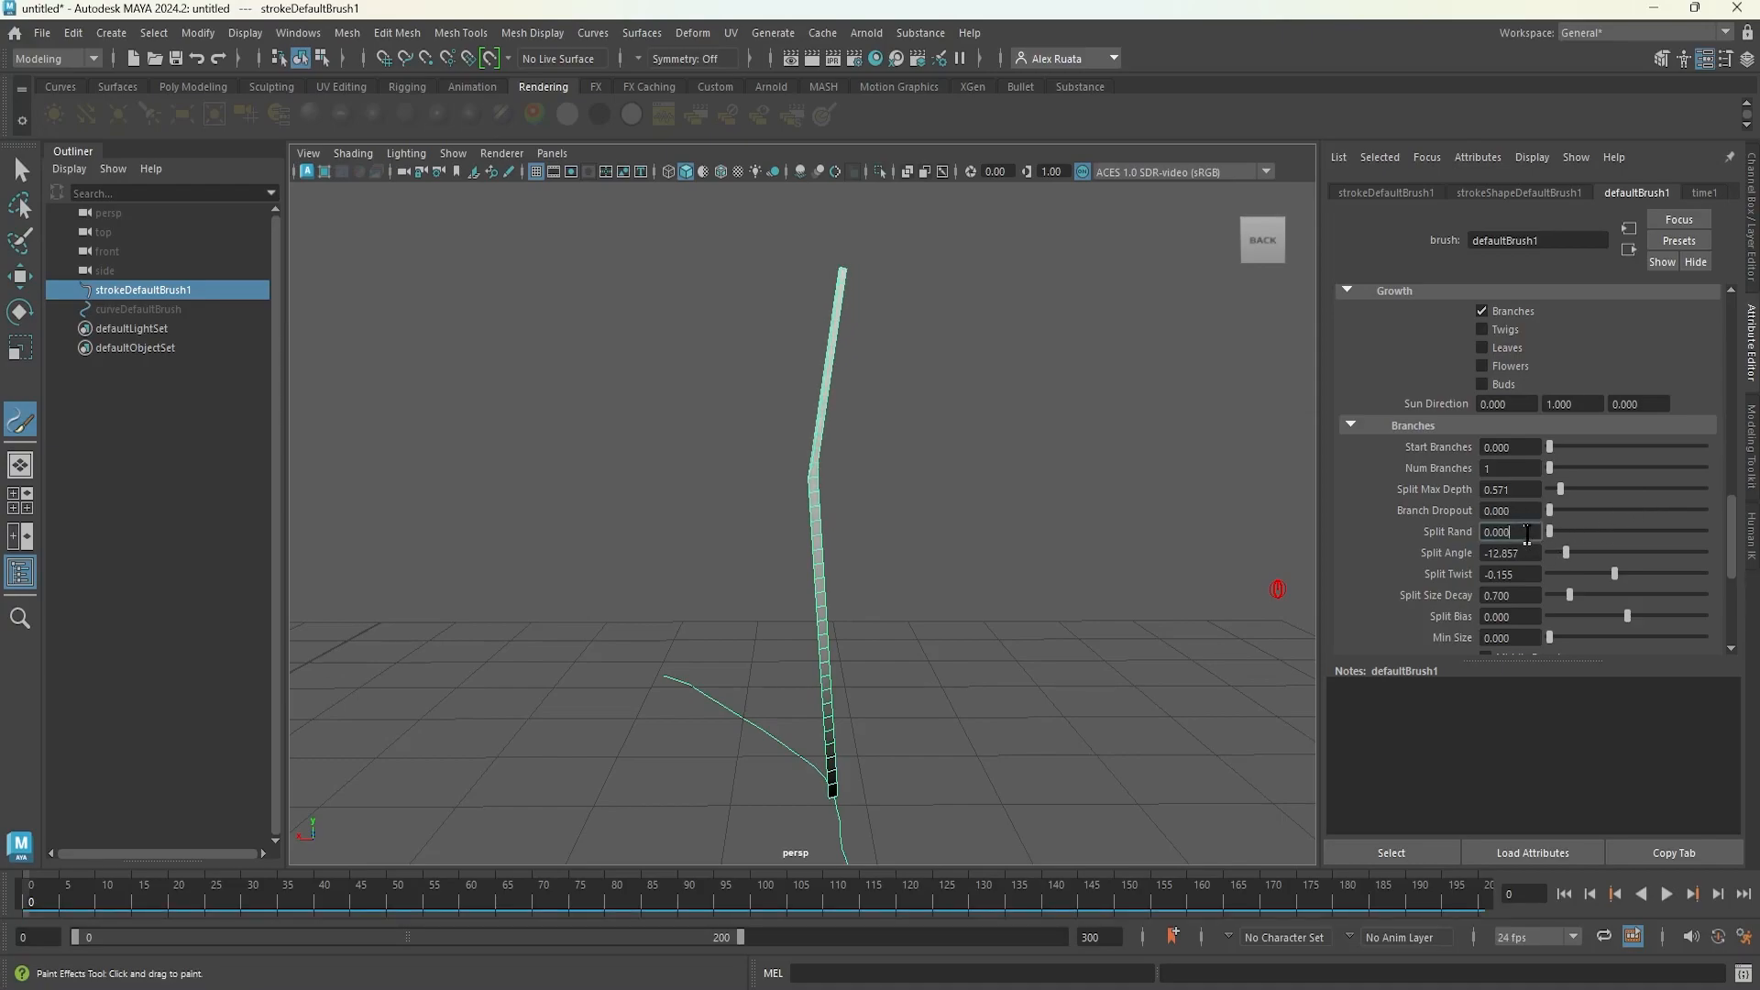
- Try Split Rand values of -2 and 0 for the branch and settle on -0.5
{"action": "type", "text": "-2"}
{"action": "key", "text": "Return"}
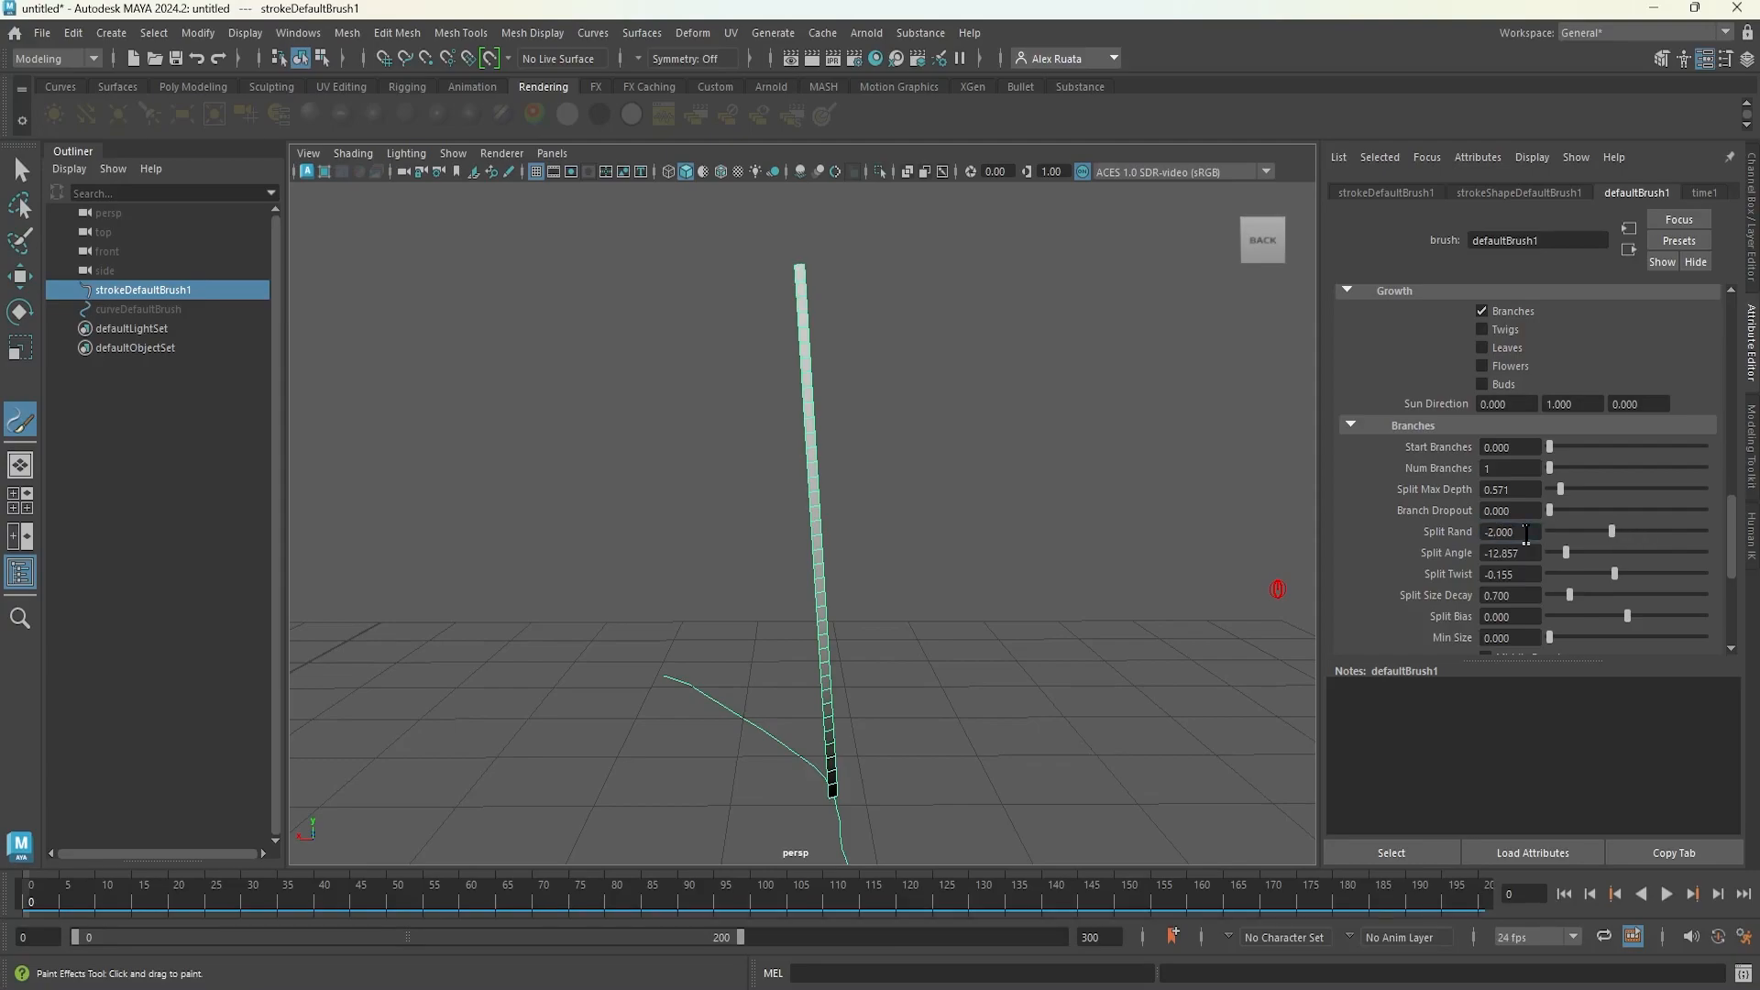
{"action": "type", "text": "0"}
{"action": "key", "text": "Return"}
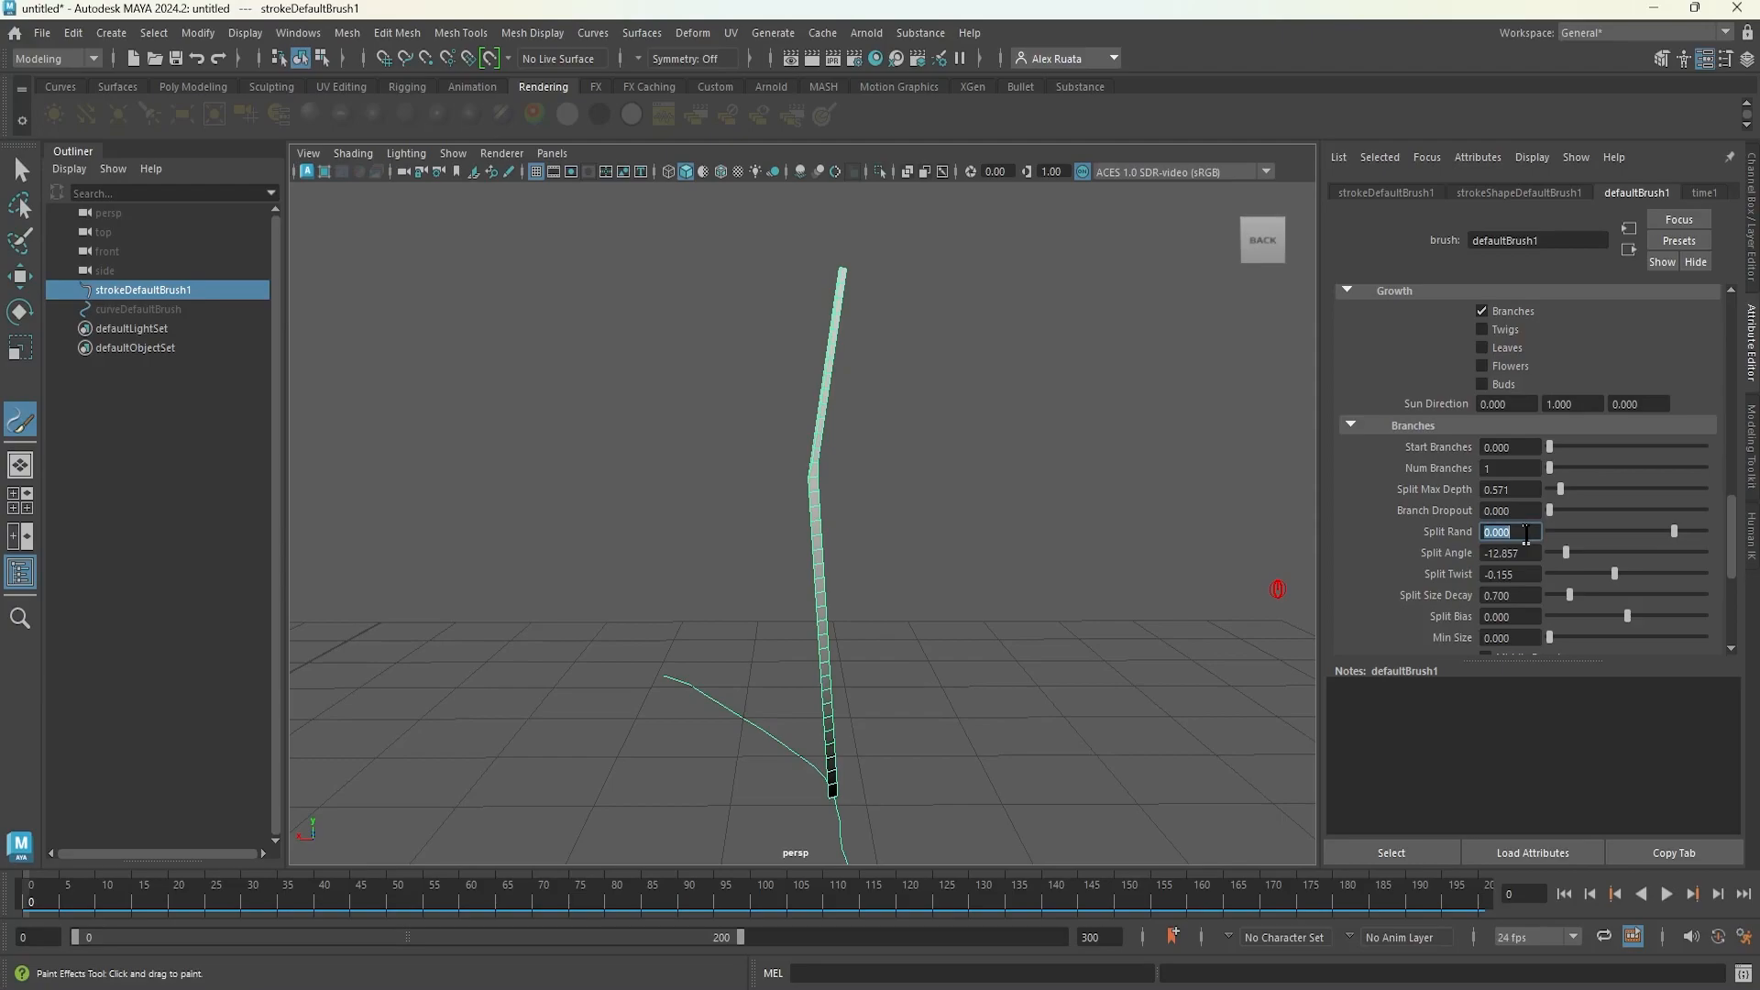
{"action": "type", "text": "-0.5"}
{"action": "key", "text": "Return"}
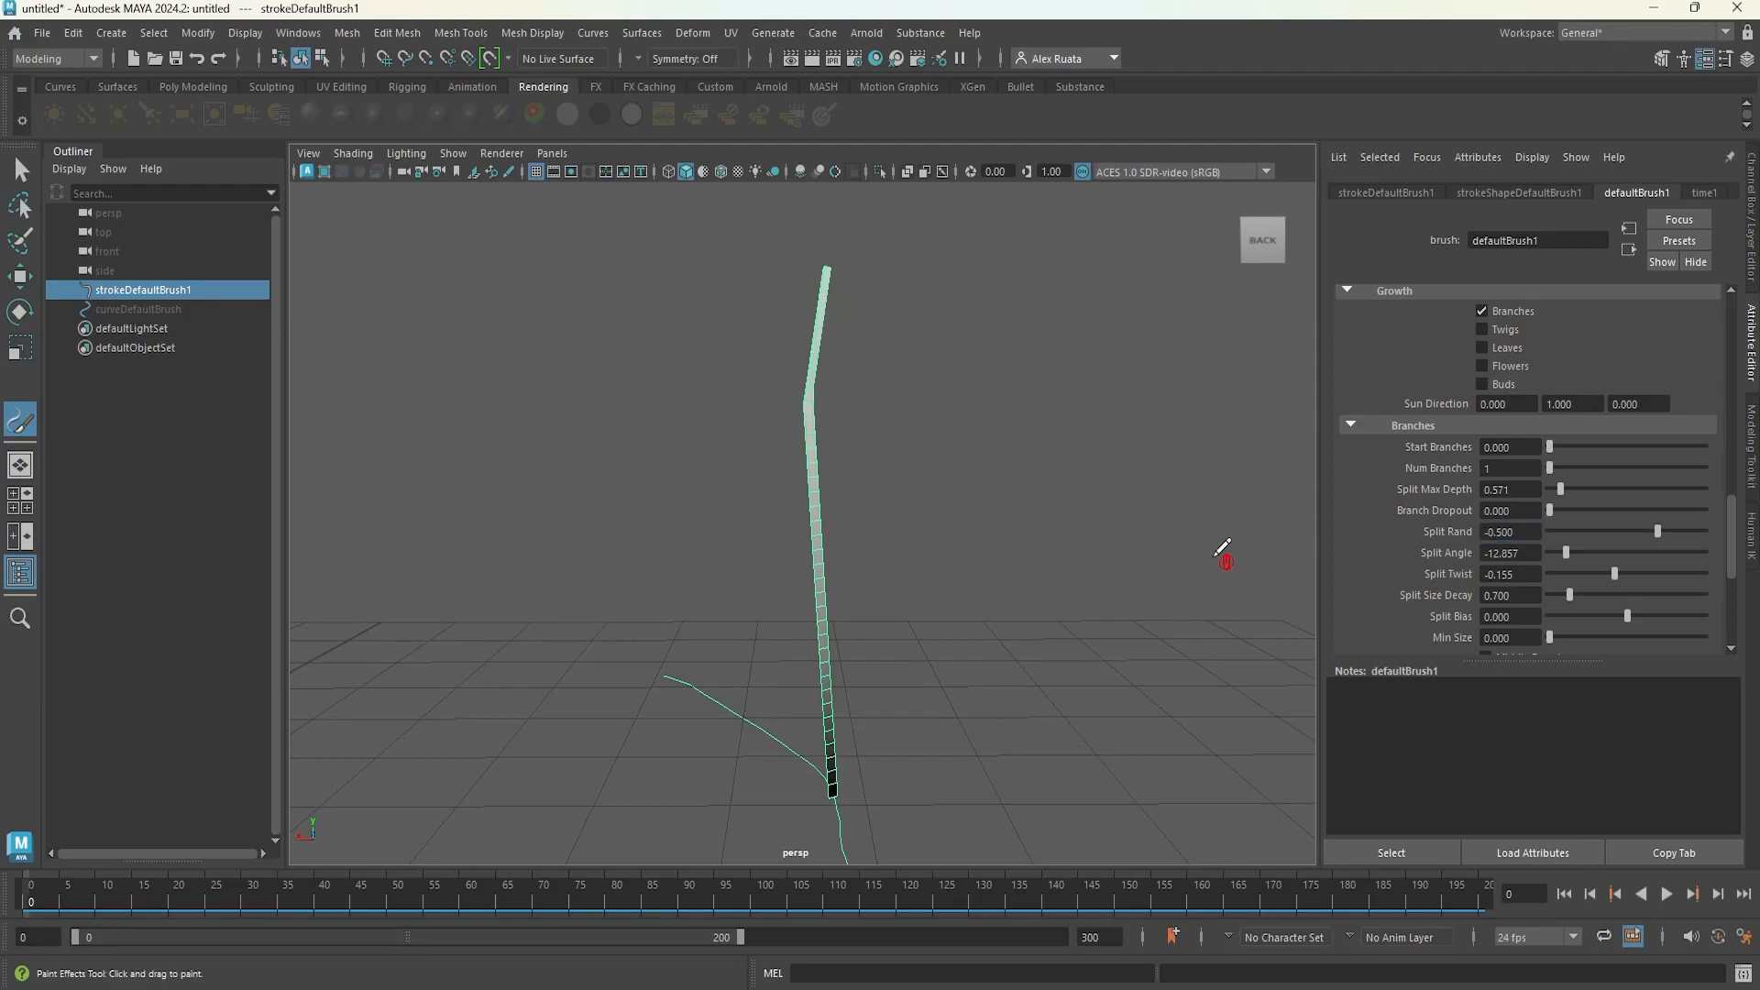
- Set the branch Split Size Decay to 0.652 and Split Bias to -0.060
{"action": "scroll", "coordinate": [1484, 566], "scroll_direction": "down", "scroll_amount": 2}
{"action": "mouse_move", "coordinate": [1576, 542]}
{"action": "left_mouse_down"}
{"action": "mouse_move", "coordinate": [1687, 587]}
{"action": "mouse_move", "coordinate": [1546, 587]}
{"action": "left_mouse_up"}
{"action": "left_click", "coordinate": [1564, 582]}
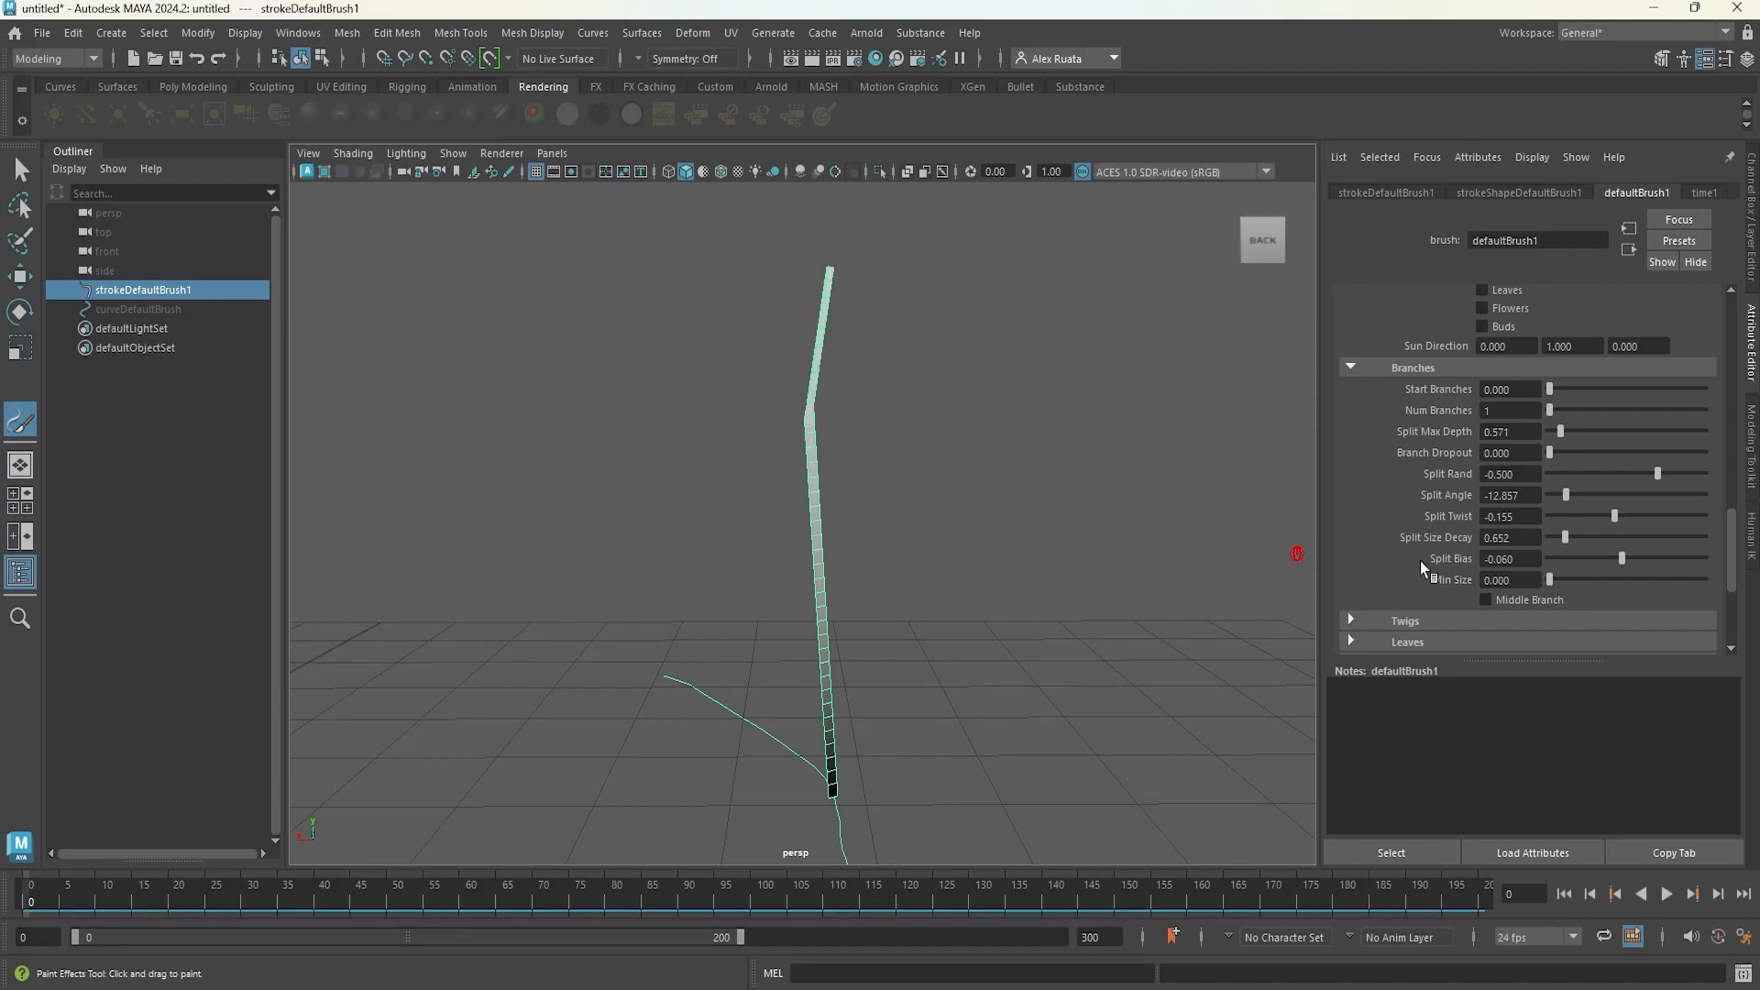
{"action": "scroll", "coordinate": [1435, 573], "scroll_direction": "down", "scroll_amount": 2}
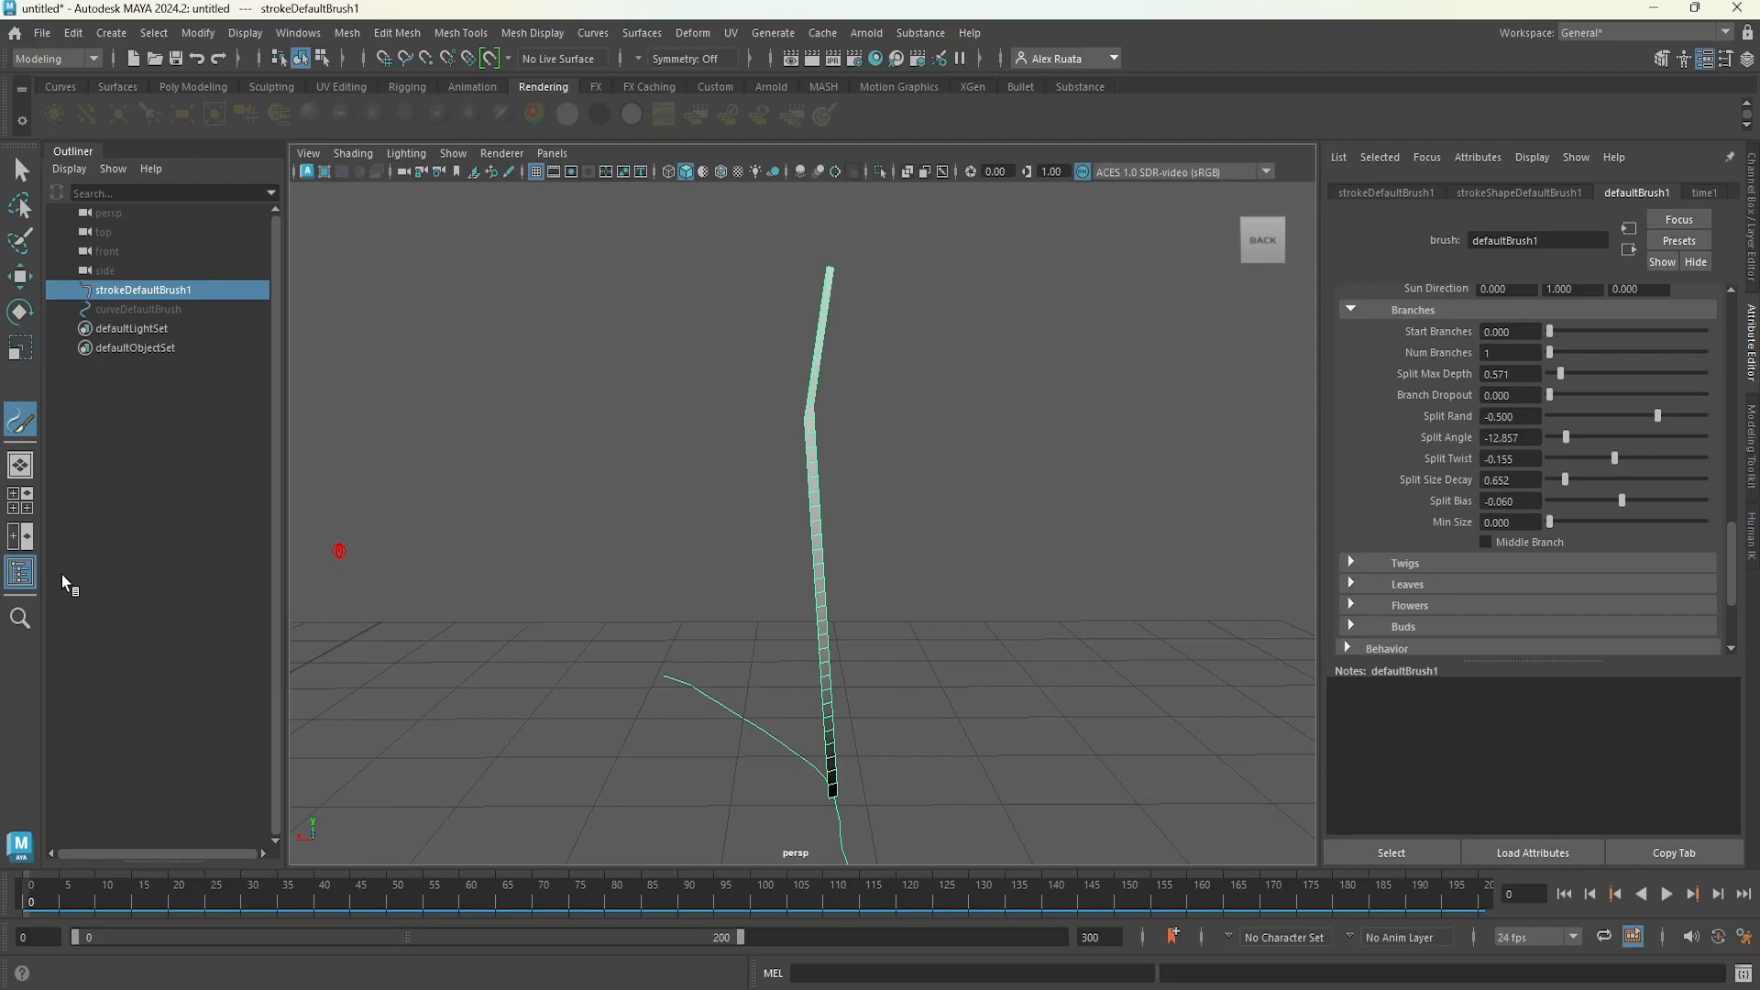
- Enable Leaves in the Growth settings, open the leaf attributes and view the leaves on the stem
{"action": "scroll", "coordinate": [1500, 541], "scroll_direction": "up", "scroll_amount": 10}
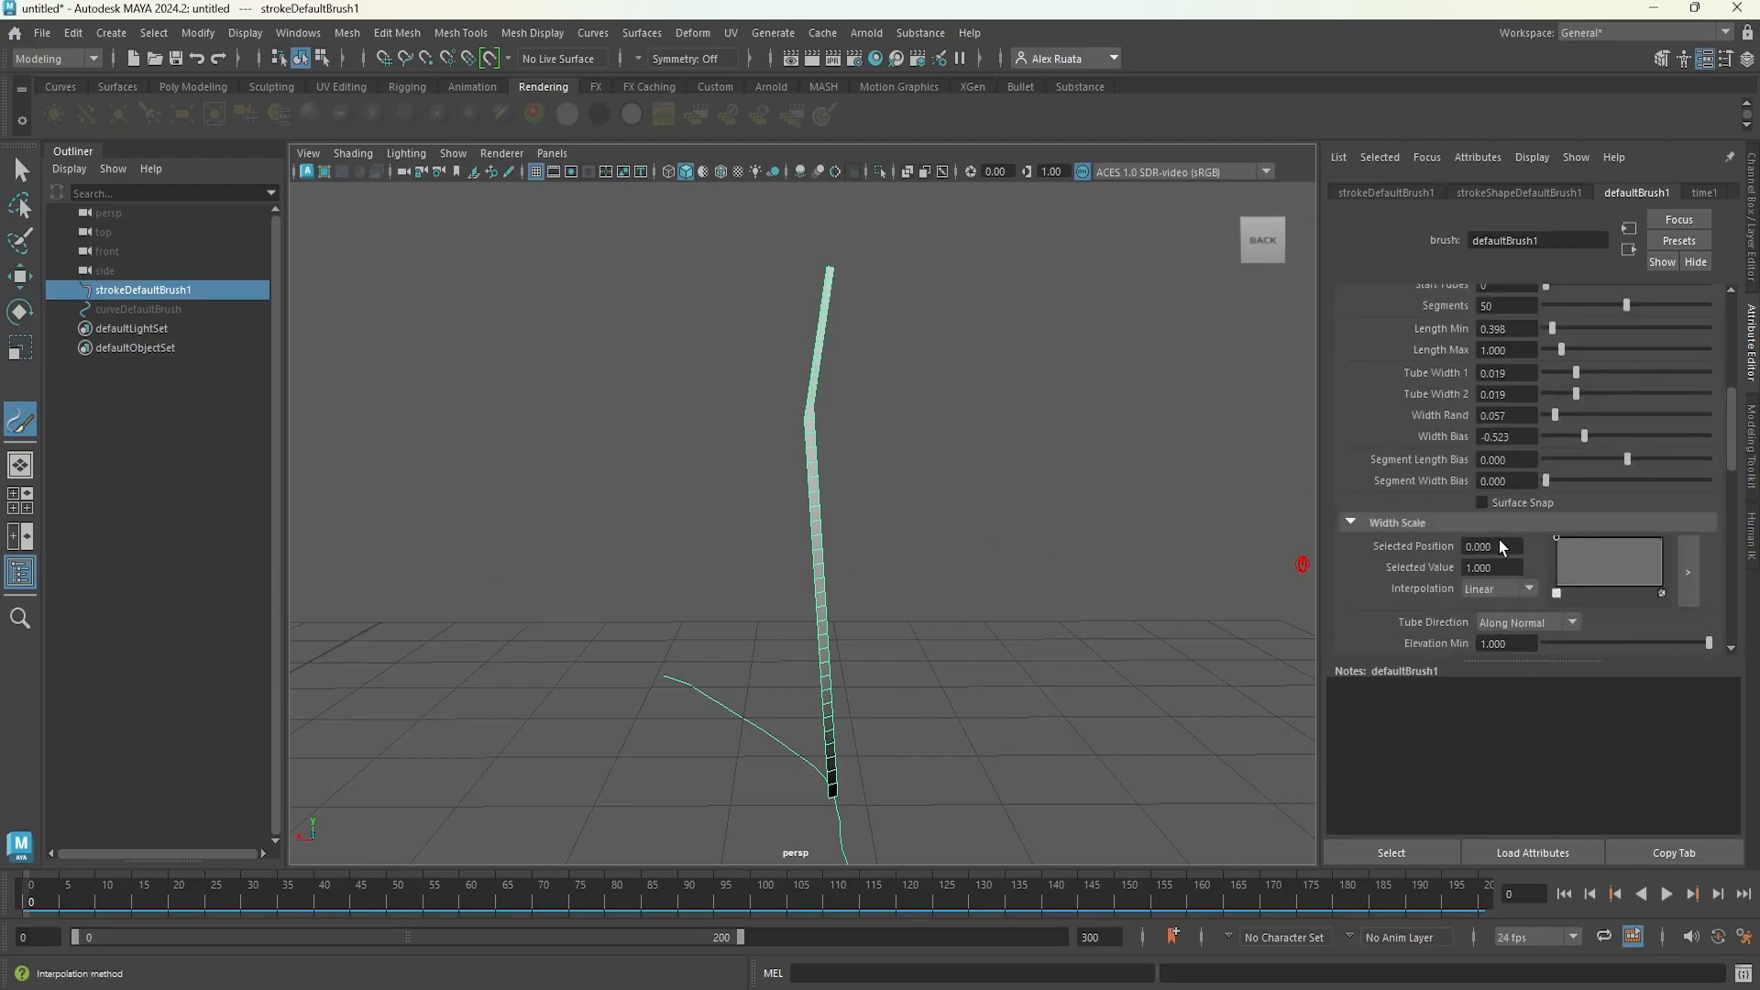
{"action": "scroll", "coordinate": [1499, 540], "scroll_direction": "down", "scroll_amount": 10}
{"action": "left_click", "coordinate": [1402, 498]}
{"action": "scroll", "coordinate": [1400, 498], "scroll_direction": "down", "scroll_amount": 3}
{"action": "scroll", "coordinate": [1399, 498], "scroll_direction": "up", "scroll_amount": 3}
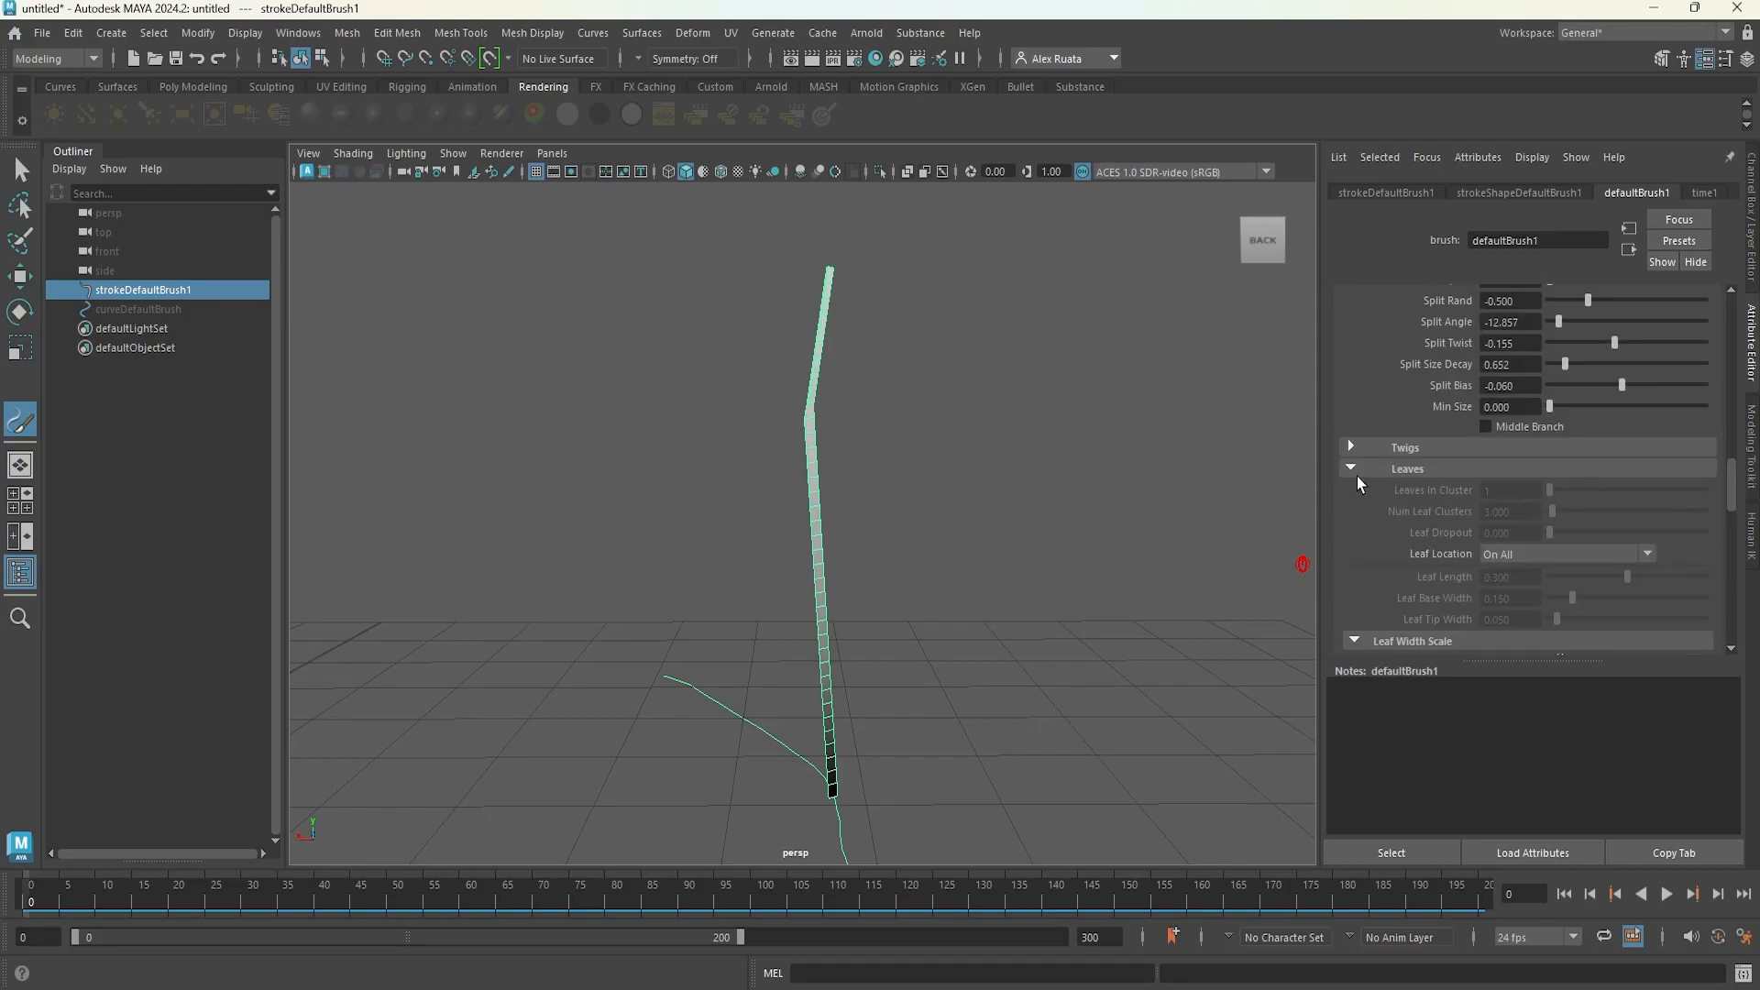
{"action": "scroll", "coordinate": [1357, 475], "scroll_direction": "up", "scroll_amount": 5}
{"action": "left_click", "coordinate": [1483, 405]}
{"action": "scroll", "coordinate": [1392, 512], "scroll_direction": "down", "scroll_amount": 12}
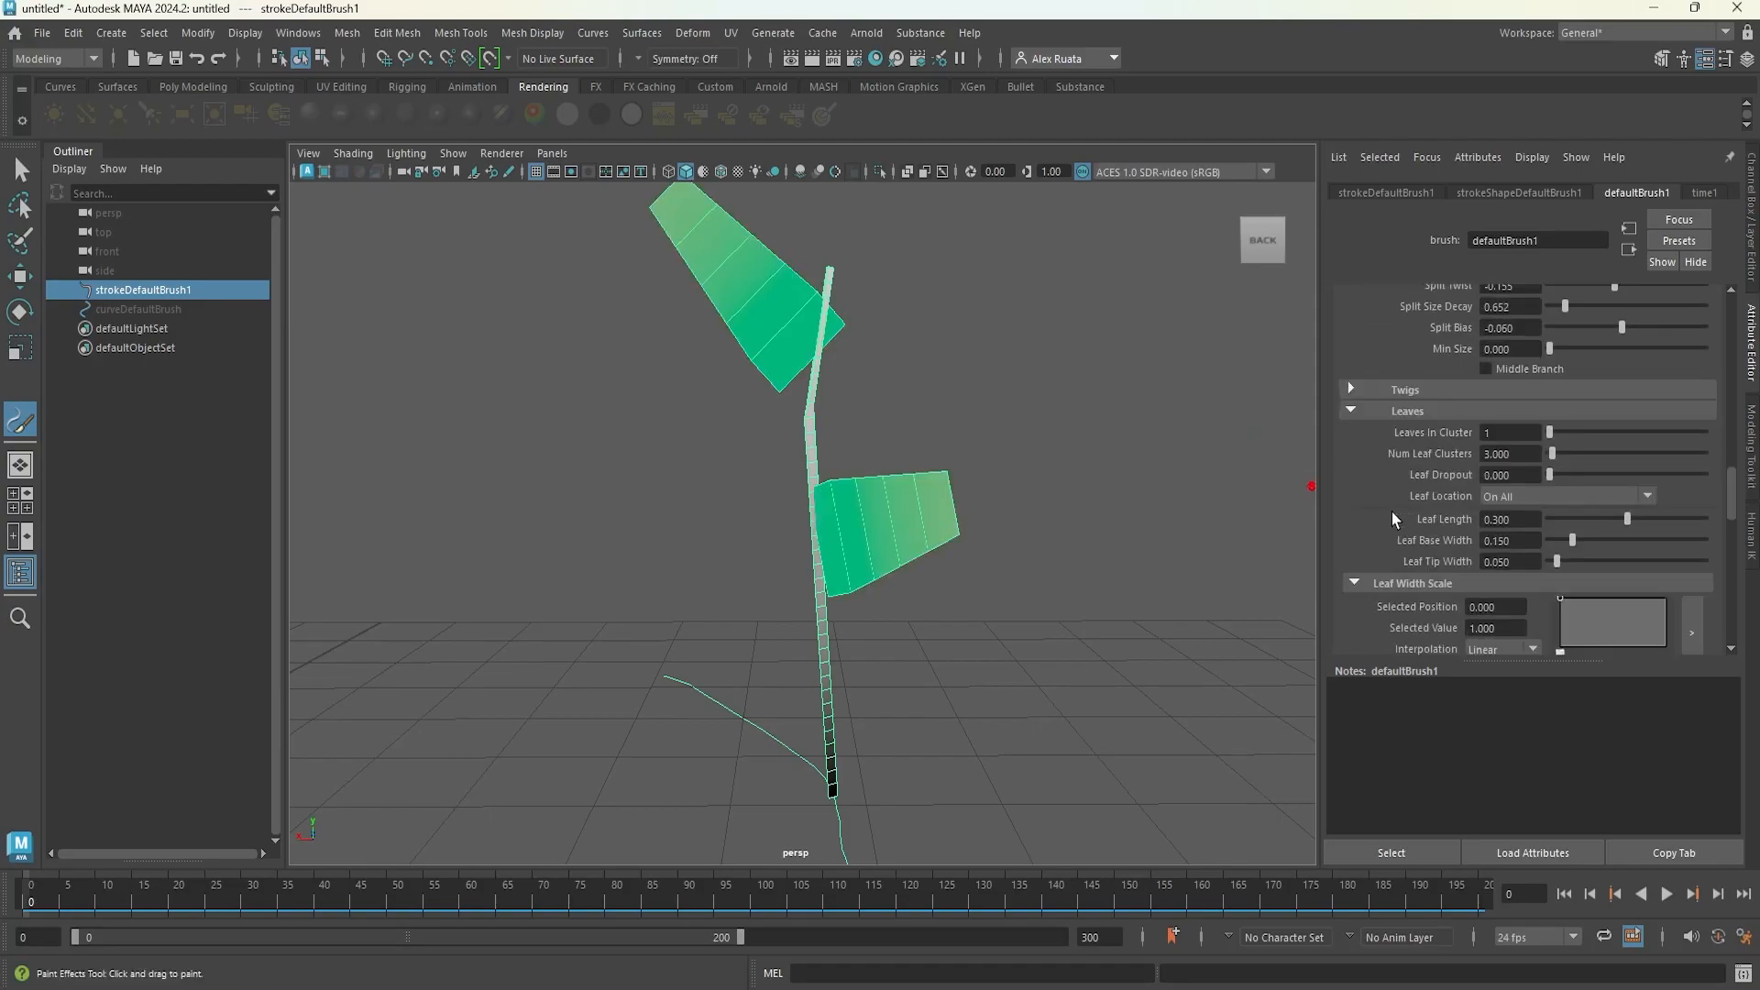
{"action": "middle_click_drag", "start_coordinate": [981, 399], "coordinate": [963, 397], "text": "alt"}
{"action": "left_click_drag", "start_coordinate": [963, 396], "coordinate": [983, 425], "text": "alt"}
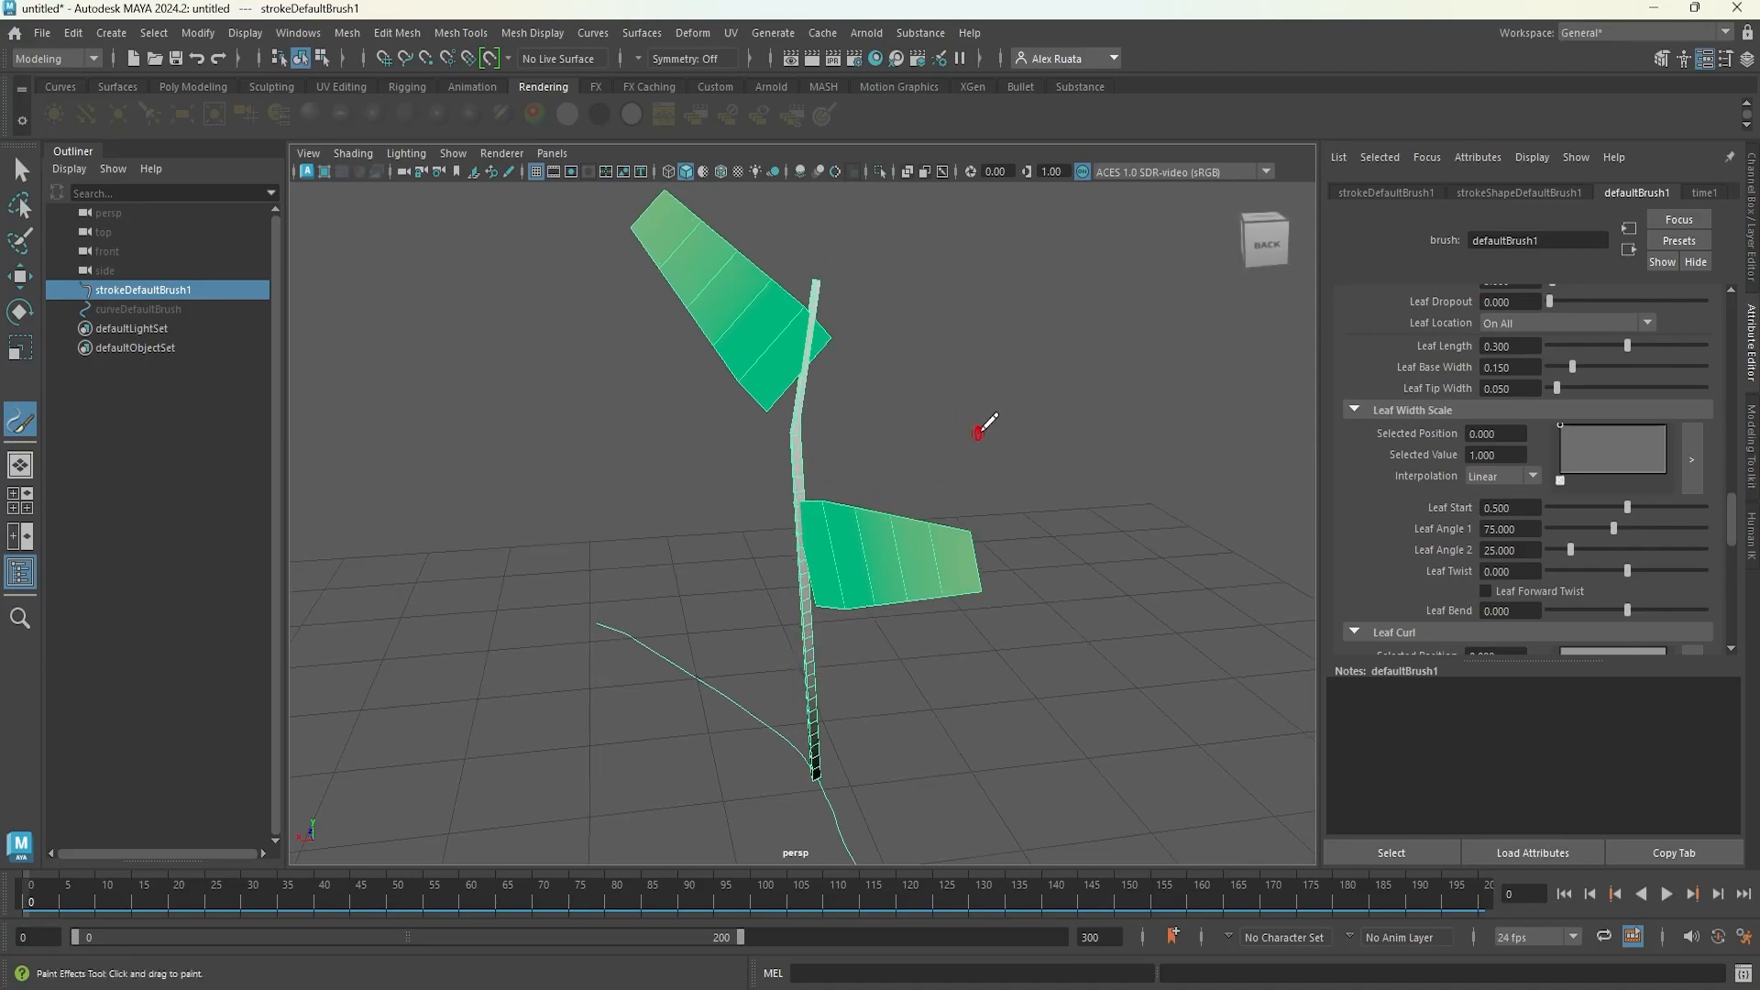
- End the Leaf Width Scale at 0.6 and set Leaf Start to 0, Leaf Angle 1 to 80.357, Leaf Angle 2 to 75 and Leaf Twist to about -0.4
{"action": "left_click_drag", "start_coordinate": [1559, 427], "coordinate": [1711, 443]}
{"action": "left_click", "coordinate": [1641, 457]}
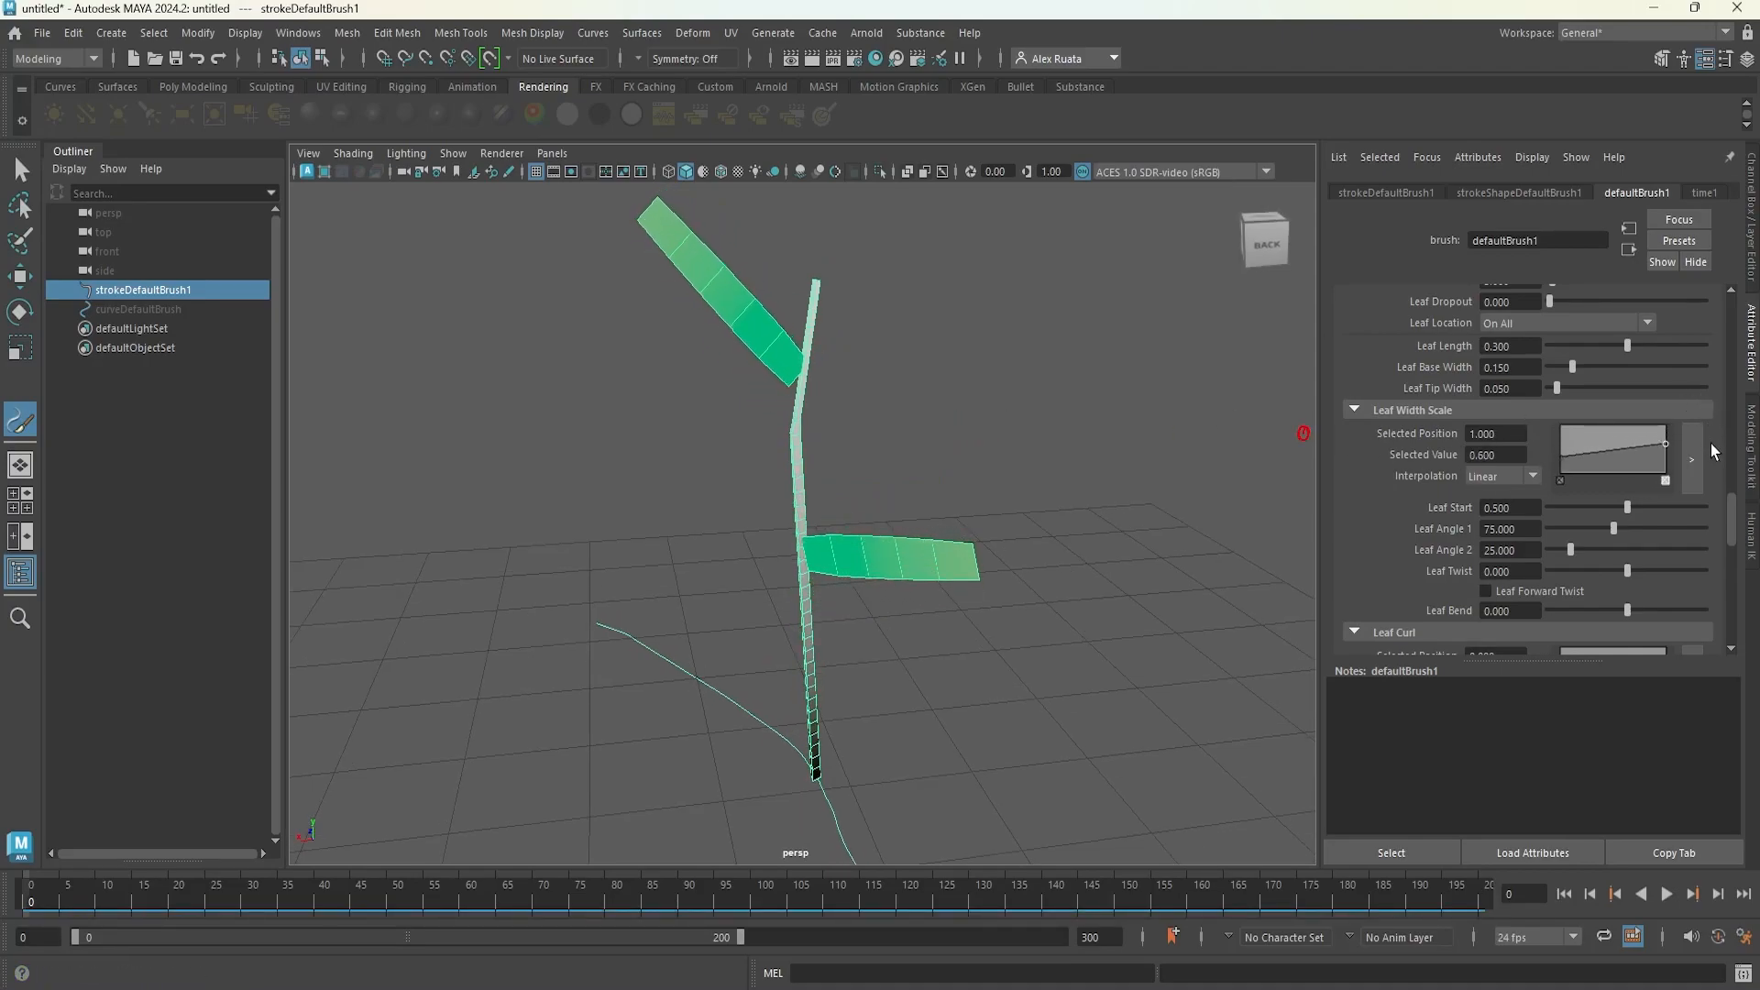
{"action": "left_click_drag", "start_coordinate": [1627, 507], "coordinate": [1592, 570]}
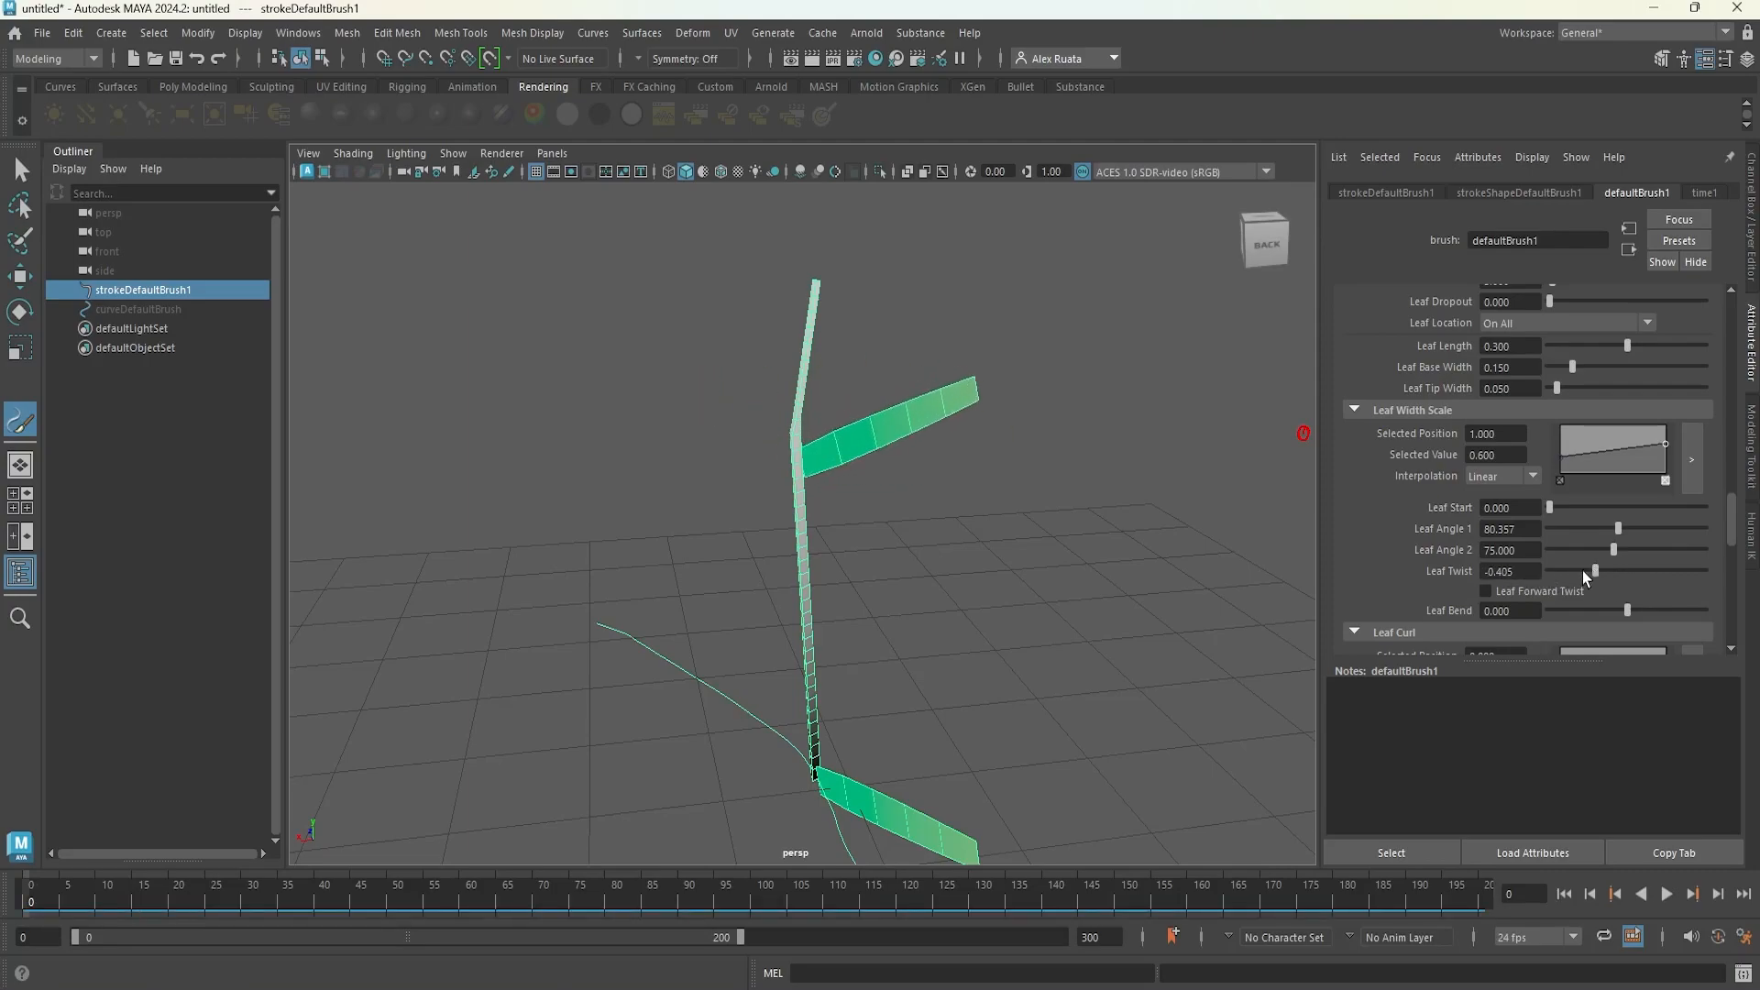
- Set Leaves In Cluster to 6 and Num Leaf Clusters to 3.357, keeping Leaf Dropout at 0
{"action": "scroll", "coordinate": [1427, 533], "scroll_direction": "up", "scroll_amount": 3}
{"action": "left_click_drag", "start_coordinate": [1551, 375], "coordinate": [1661, 396]}
{"action": "left_click_drag", "start_coordinate": [995, 504], "coordinate": [919, 515], "text": "alt"}
{"action": "left_click_drag", "start_coordinate": [1556, 405], "coordinate": [1540, 412]}
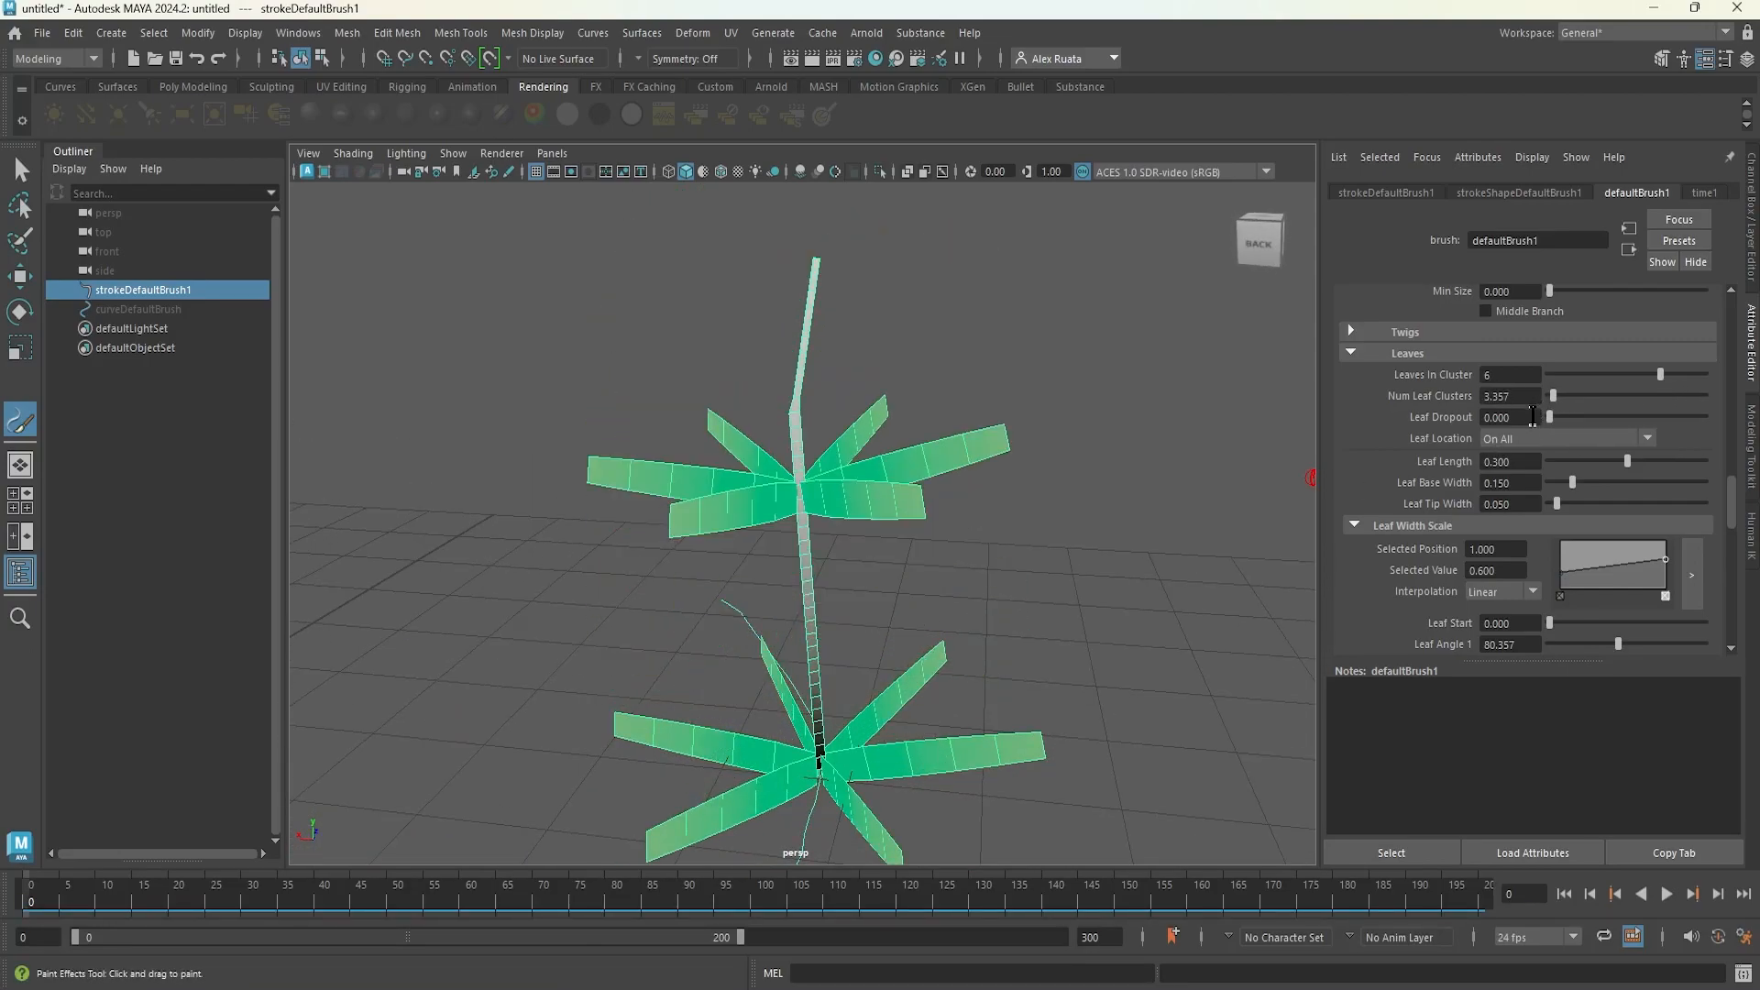
- Try the Leaf Location option On Secondary Branches Only and return it to On All
{"action": "left_click", "coordinate": [1551, 440]}
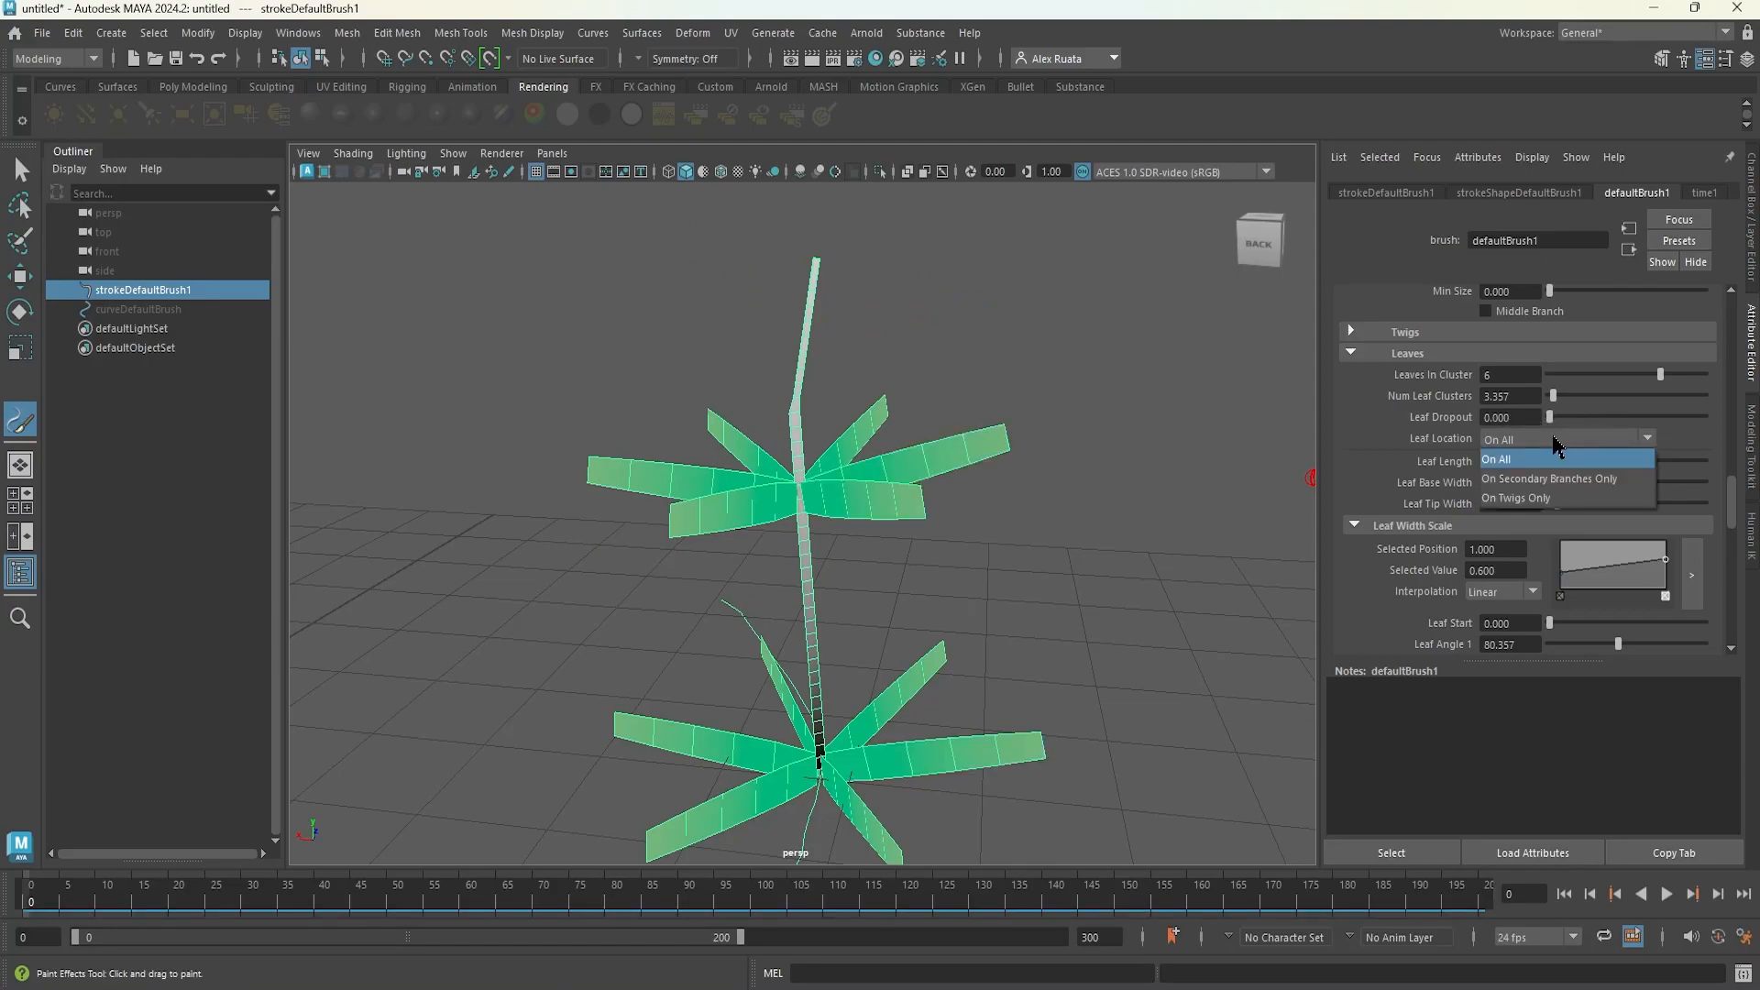
{"action": "left_click", "coordinate": [1556, 479]}
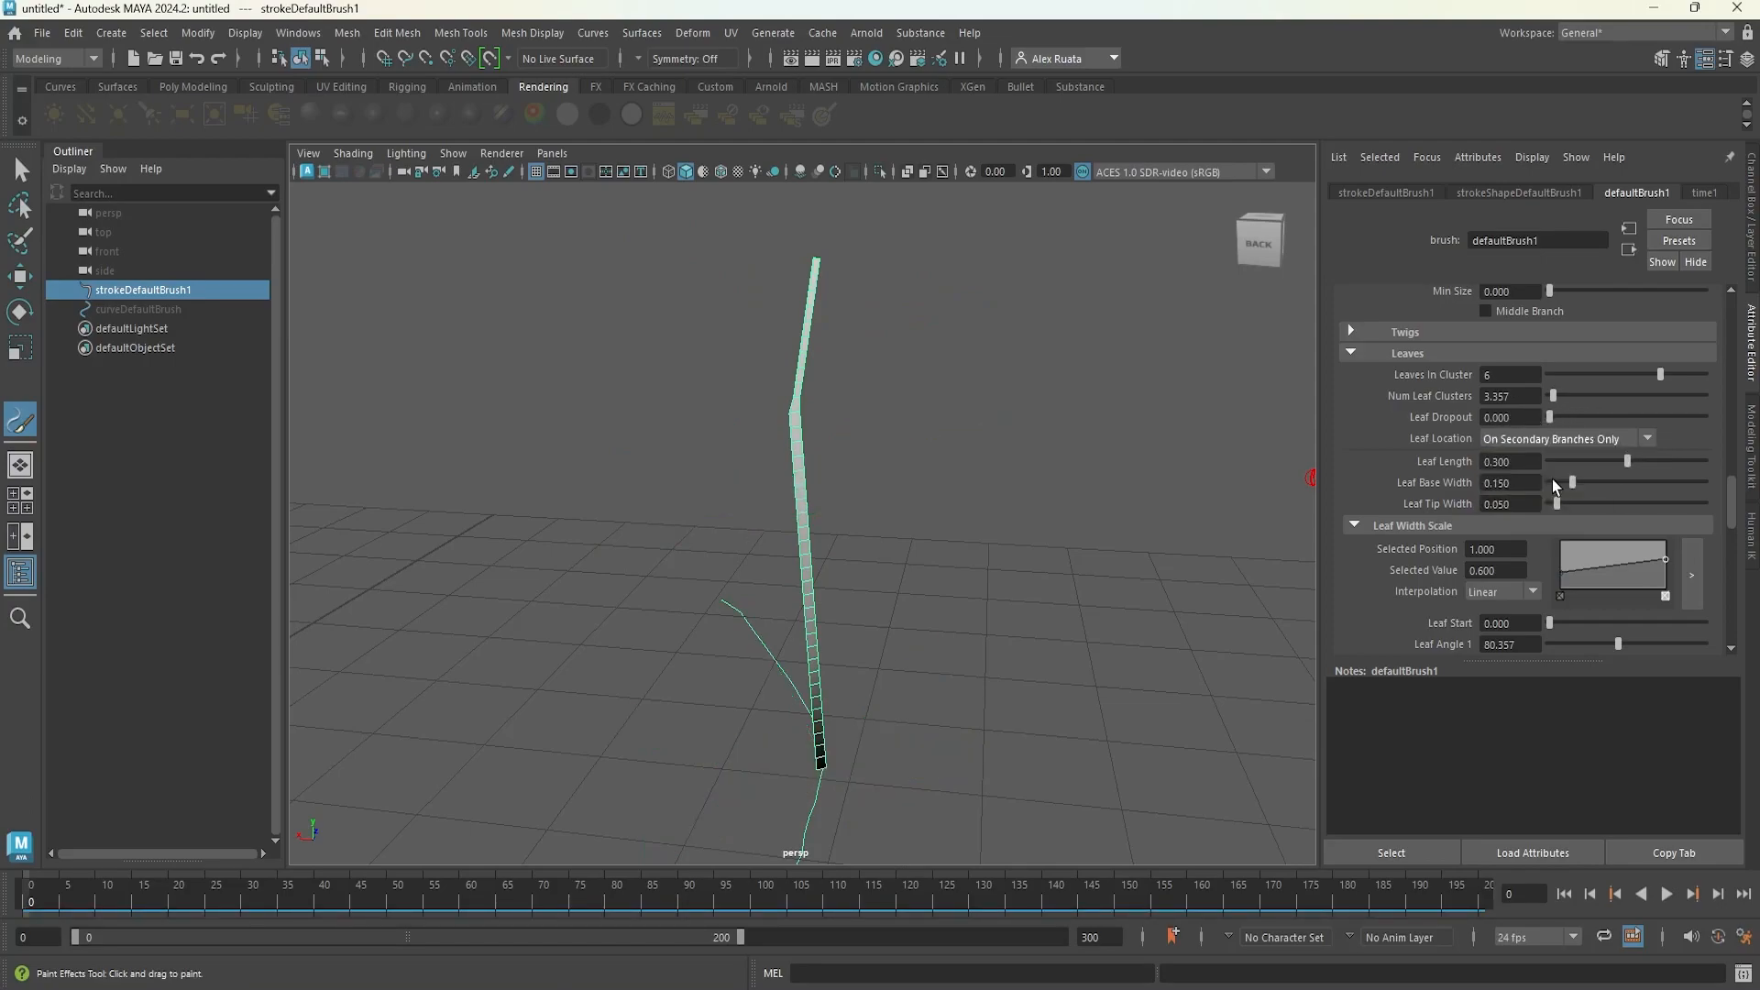
{"action": "left_click", "coordinate": [1554, 431]}
{"action": "left_click", "coordinate": [1554, 437]}
- Adjust the leaf length and widths, and set Leaf Bend to -0.357, Leaf Twirl to -0.452 and Leaf Segments to 30
{"action": "left_click_drag", "start_coordinate": [1628, 461], "coordinate": [1668, 503]}
{"action": "scroll", "coordinate": [1409, 585], "scroll_direction": "down", "scroll_amount": 3}
{"action": "scroll", "coordinate": [1405, 580], "scroll_direction": "down", "scroll_amount": 5}
{"action": "scroll", "coordinate": [1537, 547], "scroll_direction": "down", "scroll_amount": 3}
{"action": "scroll", "coordinate": [1407, 502], "scroll_direction": "down", "scroll_amount": 5}
{"action": "left_click_drag", "start_coordinate": [807, 578], "coordinate": [1305, 564], "text": "alt"}
{"action": "left_click_drag", "start_coordinate": [1676, 520], "coordinate": [1596, 543]}
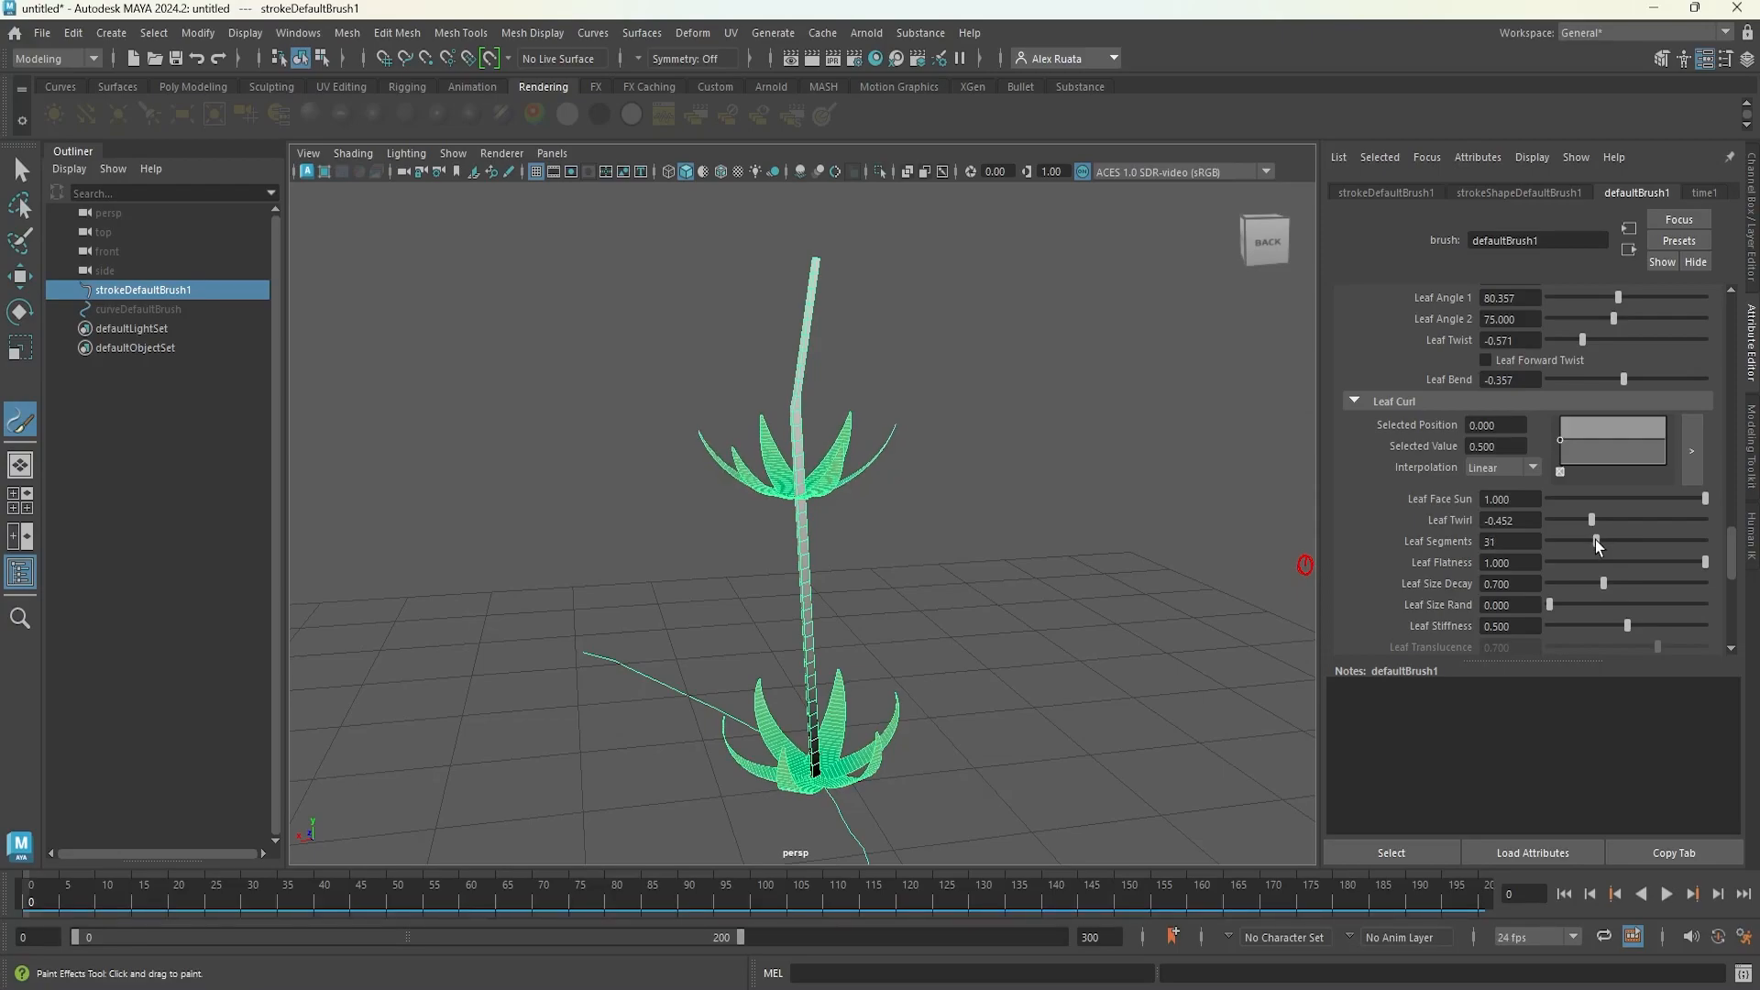
- Set Leaf Size Decay to 2, Leaf Size Rand to 0.208 and Leaf Stiffness to 0.470, keeping Leaf Flatness at 1
{"action": "left_click_drag", "start_coordinate": [1706, 563], "coordinate": [1742, 574]}
{"action": "left_click_drag", "start_coordinate": [1604, 584], "coordinate": [1708, 585]}
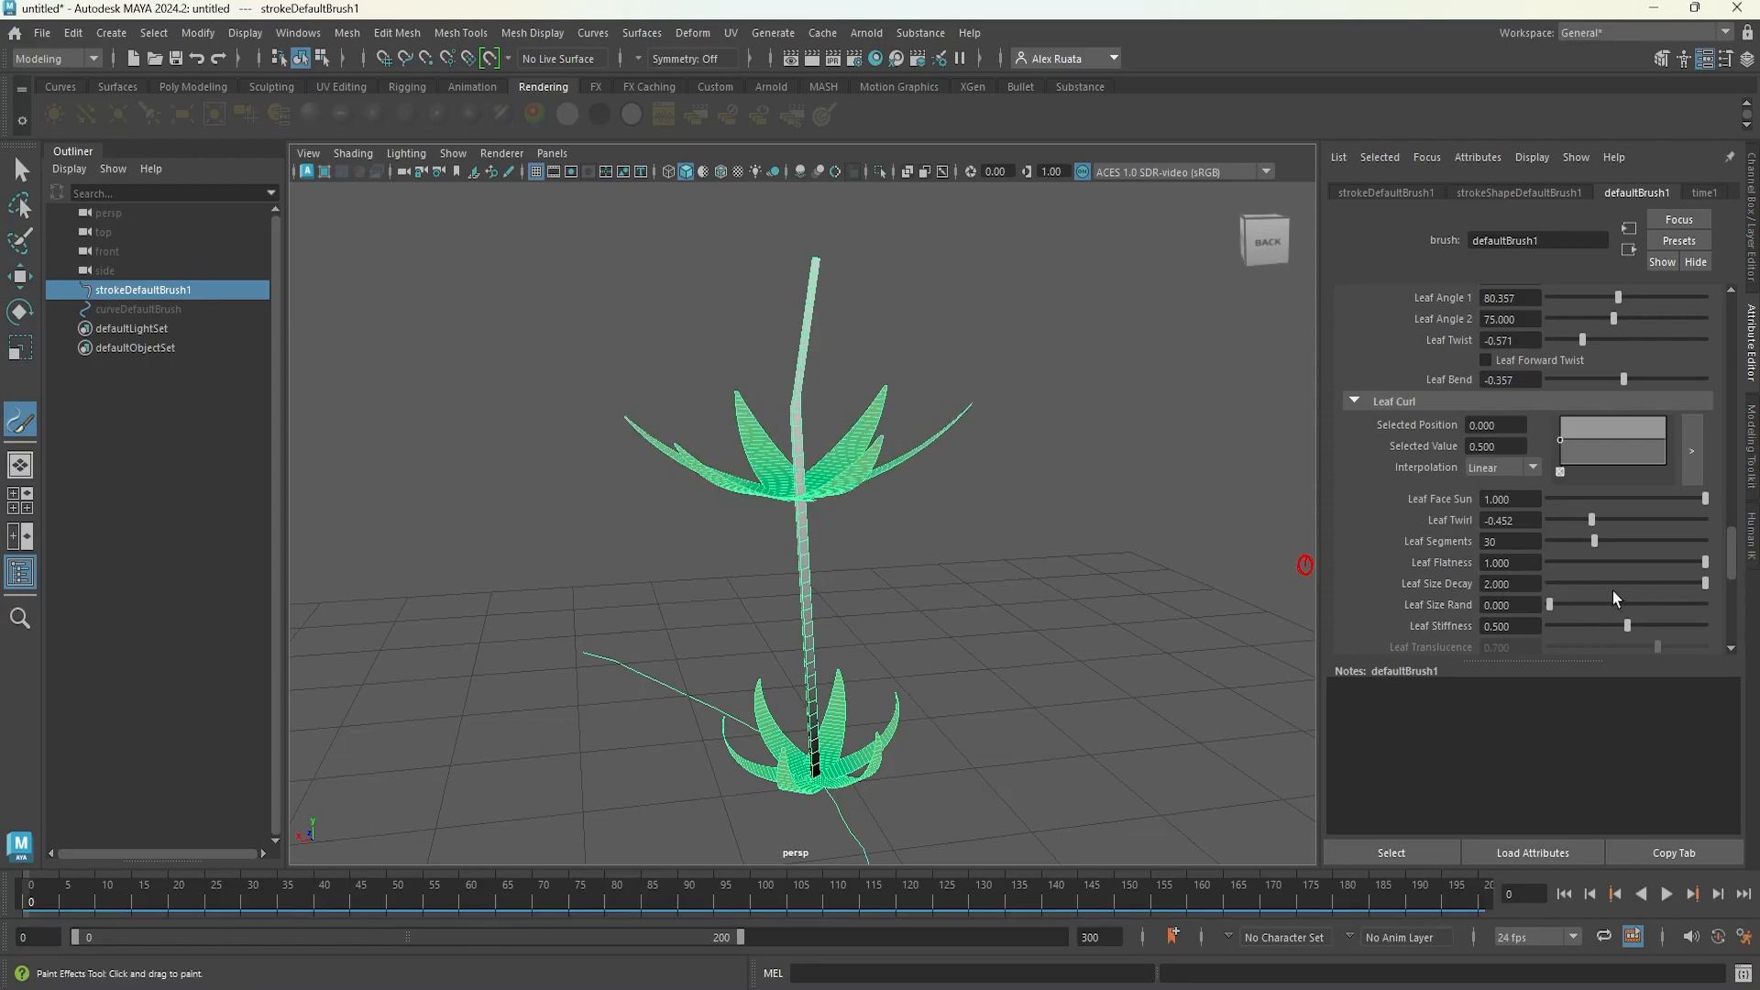
{"action": "left_click_drag", "start_coordinate": [1551, 604], "coordinate": [1588, 604]}
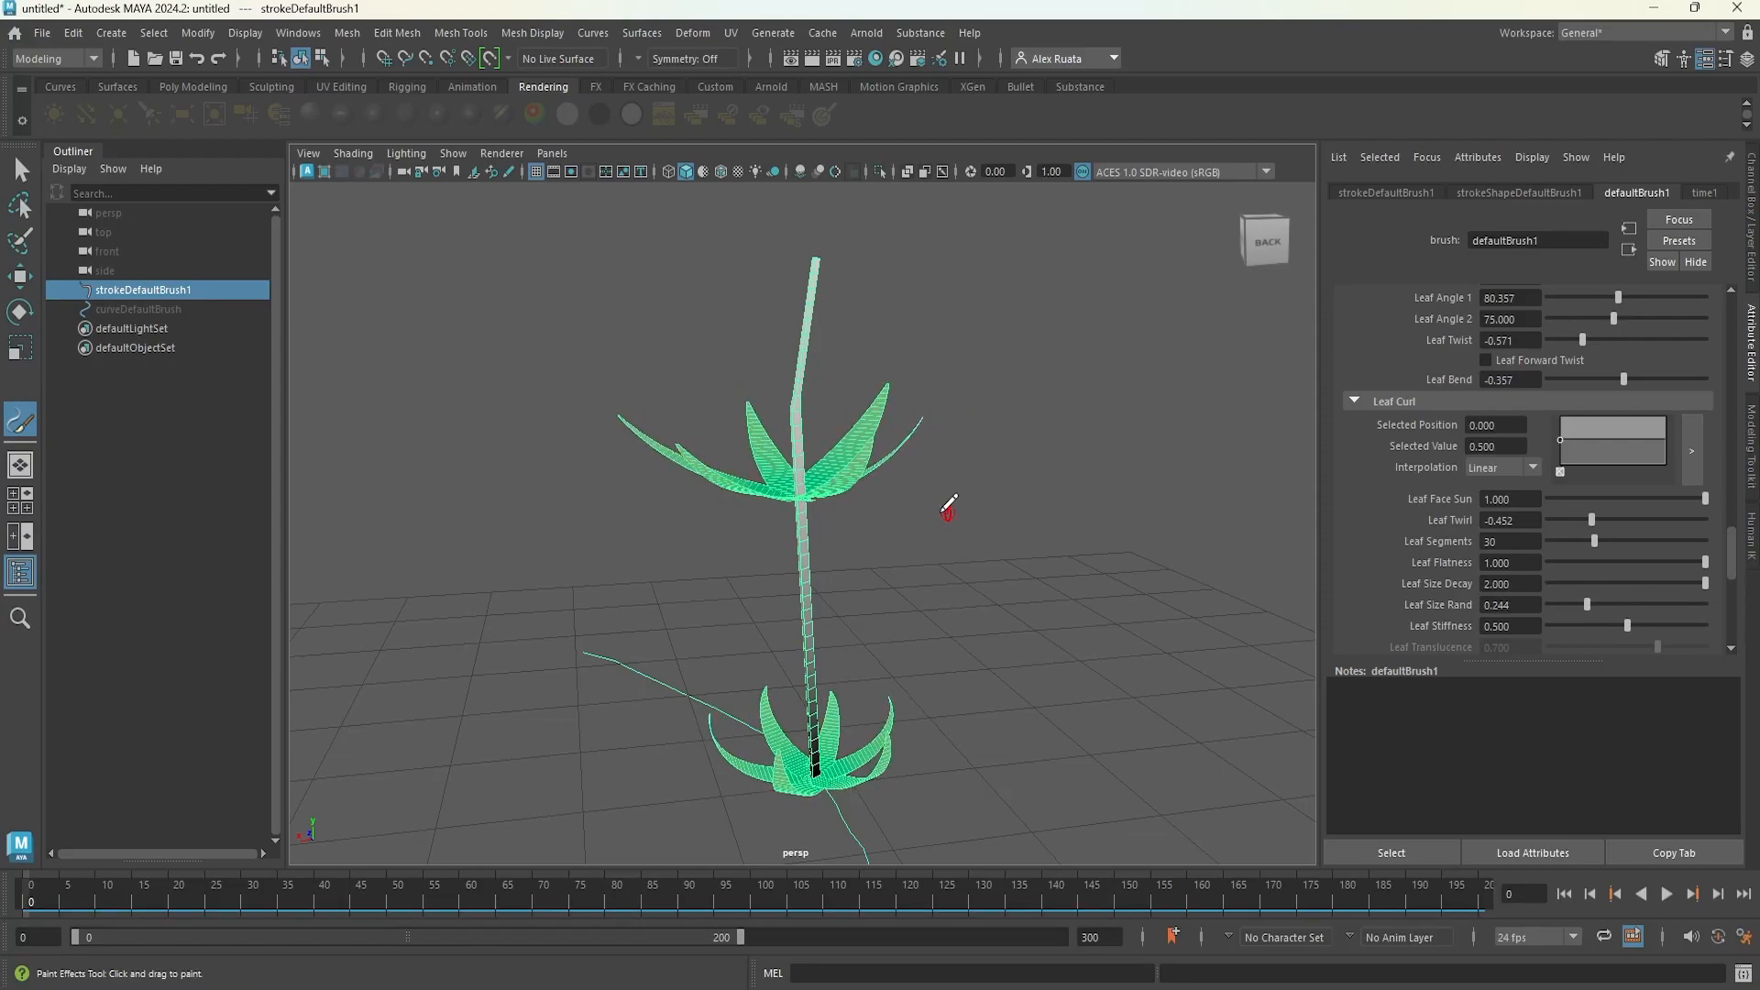
{"action": "left_click_drag", "start_coordinate": [1006, 515], "coordinate": [1086, 629], "text": "alt"}
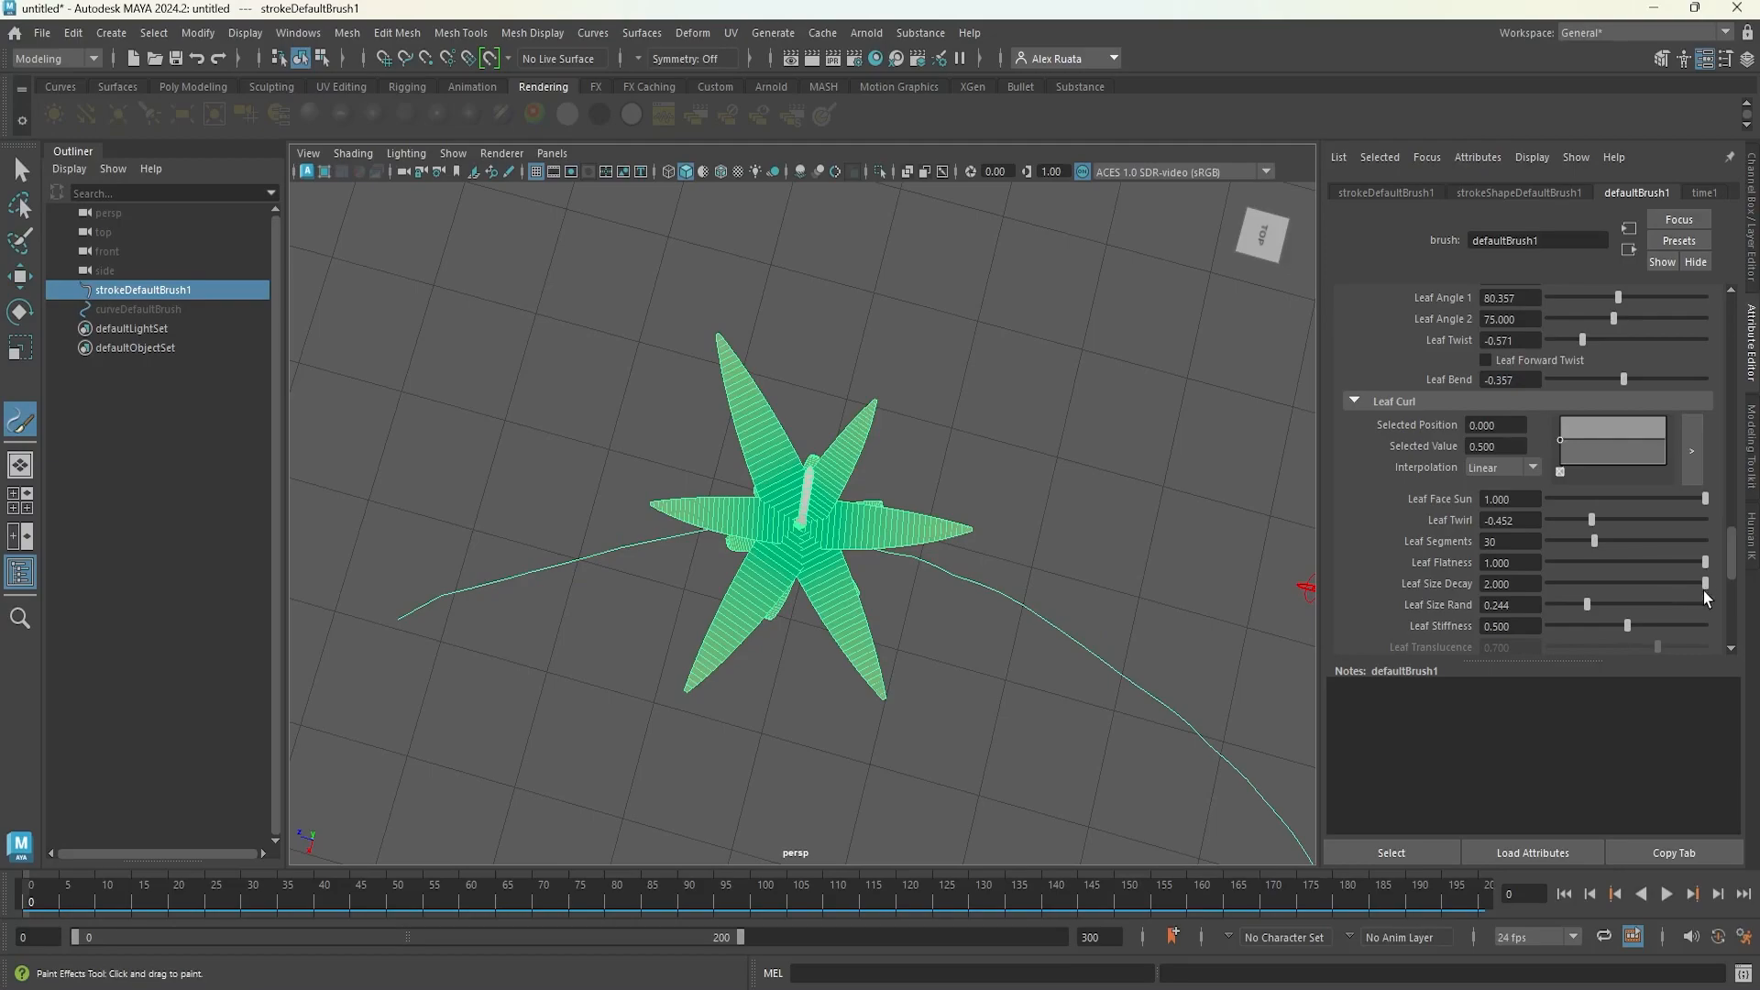
{"action": "left_click_drag", "start_coordinate": [1587, 604], "coordinate": [1622, 625]}
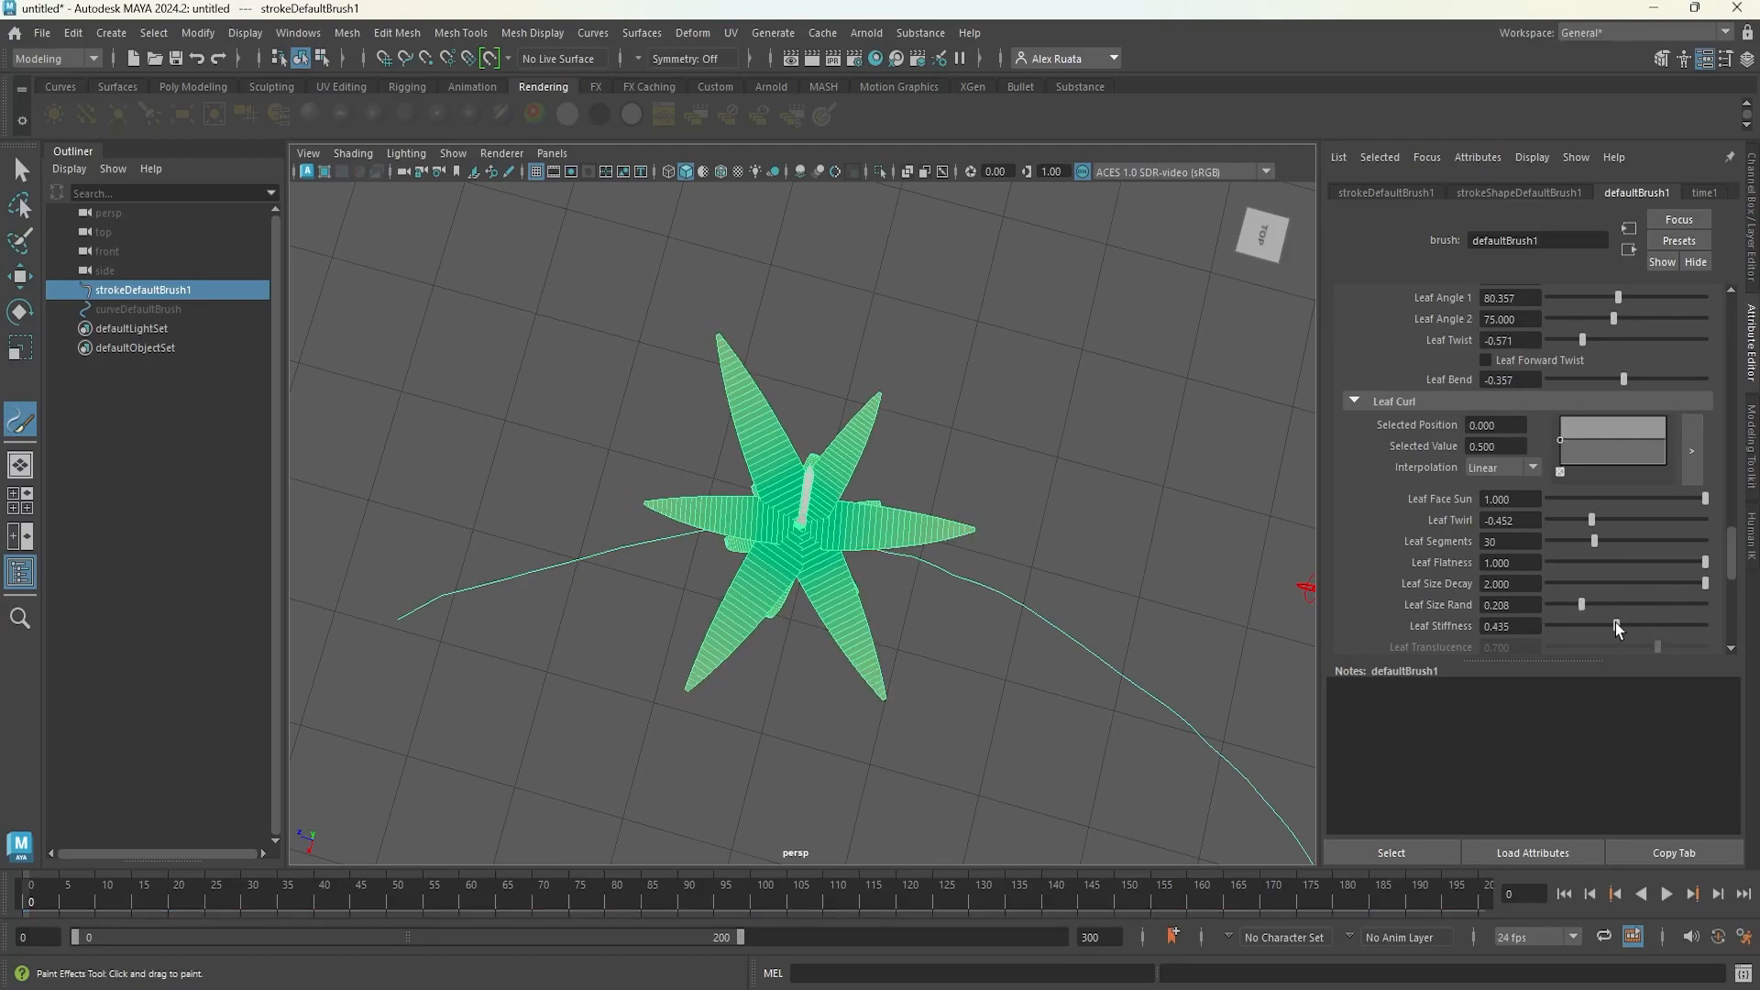
- Vary the leaf colours with Leaf Hue Rand 0.113, Leaf Sat Rand 0.060 and Leaf Val Rand 0.137
{"action": "left_click_drag", "start_coordinate": [1031, 542], "coordinate": [1288, 622], "text": "alt"}
{"action": "scroll", "coordinate": [1454, 602], "scroll_direction": "down", "scroll_amount": 5}
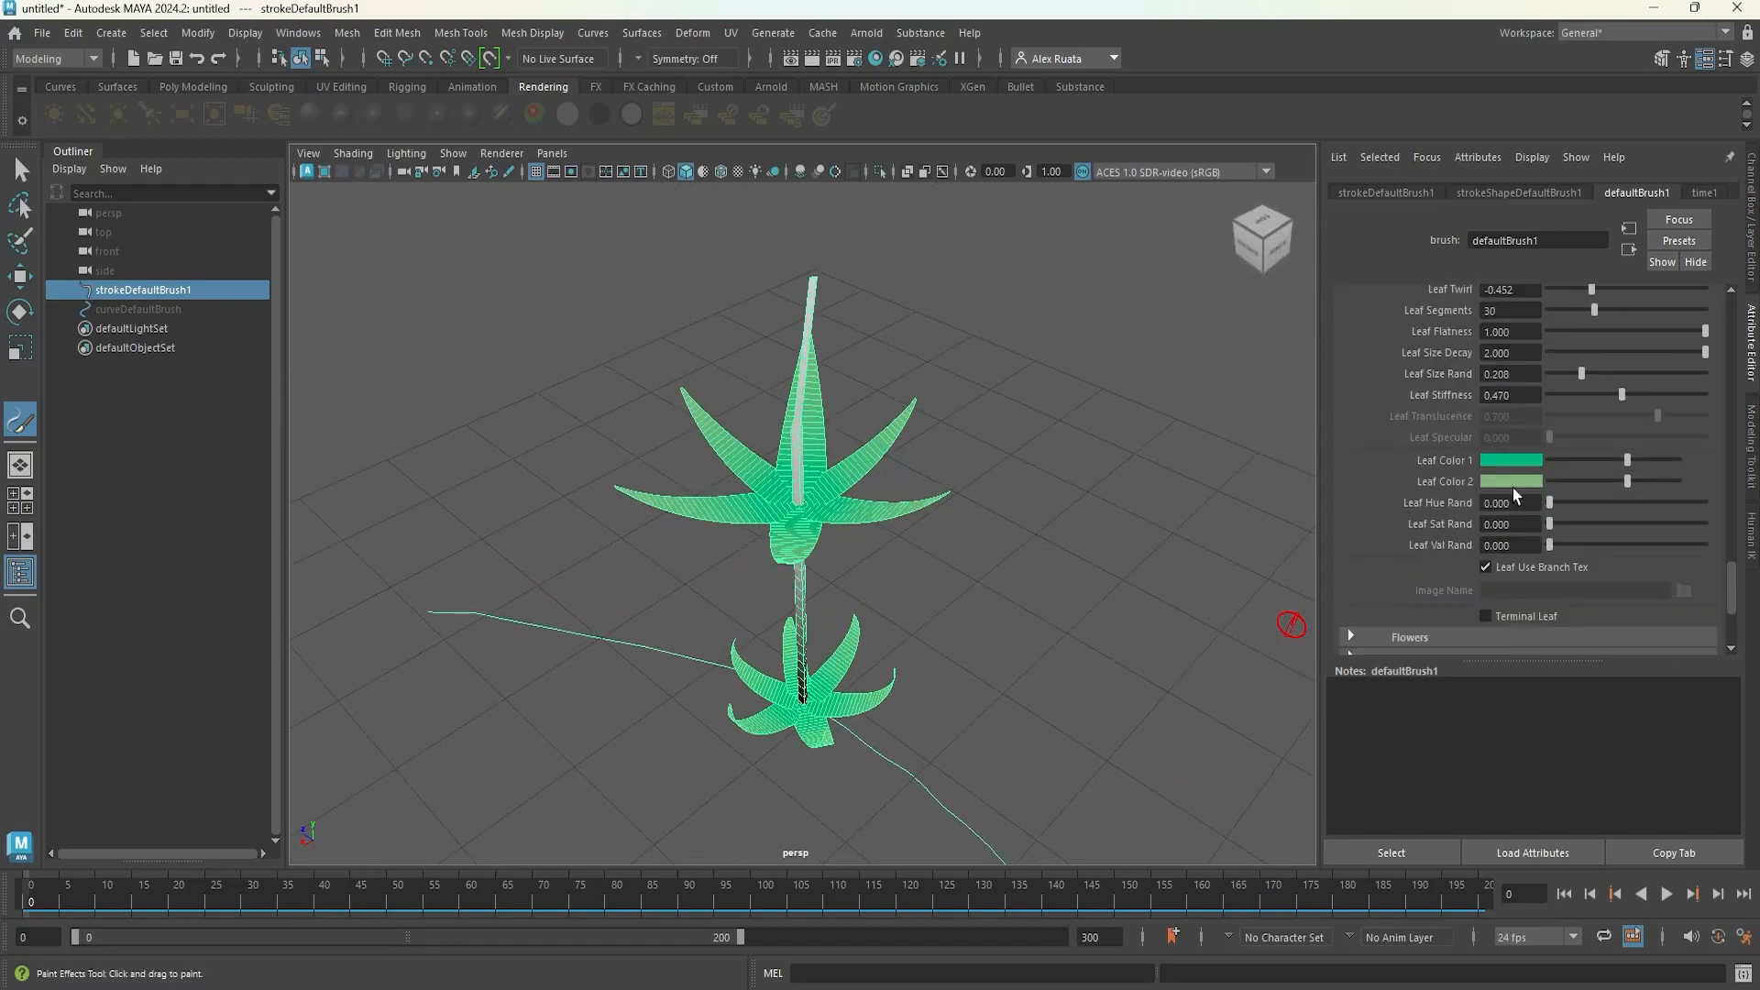
{"action": "mouse_move", "coordinate": [1550, 504]}
{"action": "left_mouse_down"}
{"action": "mouse_move", "coordinate": [1566, 504]}
{"action": "mouse_move", "coordinate": [1560, 545]}
{"action": "mouse_move", "coordinate": [1587, 545]}
{"action": "left_mouse_up"}
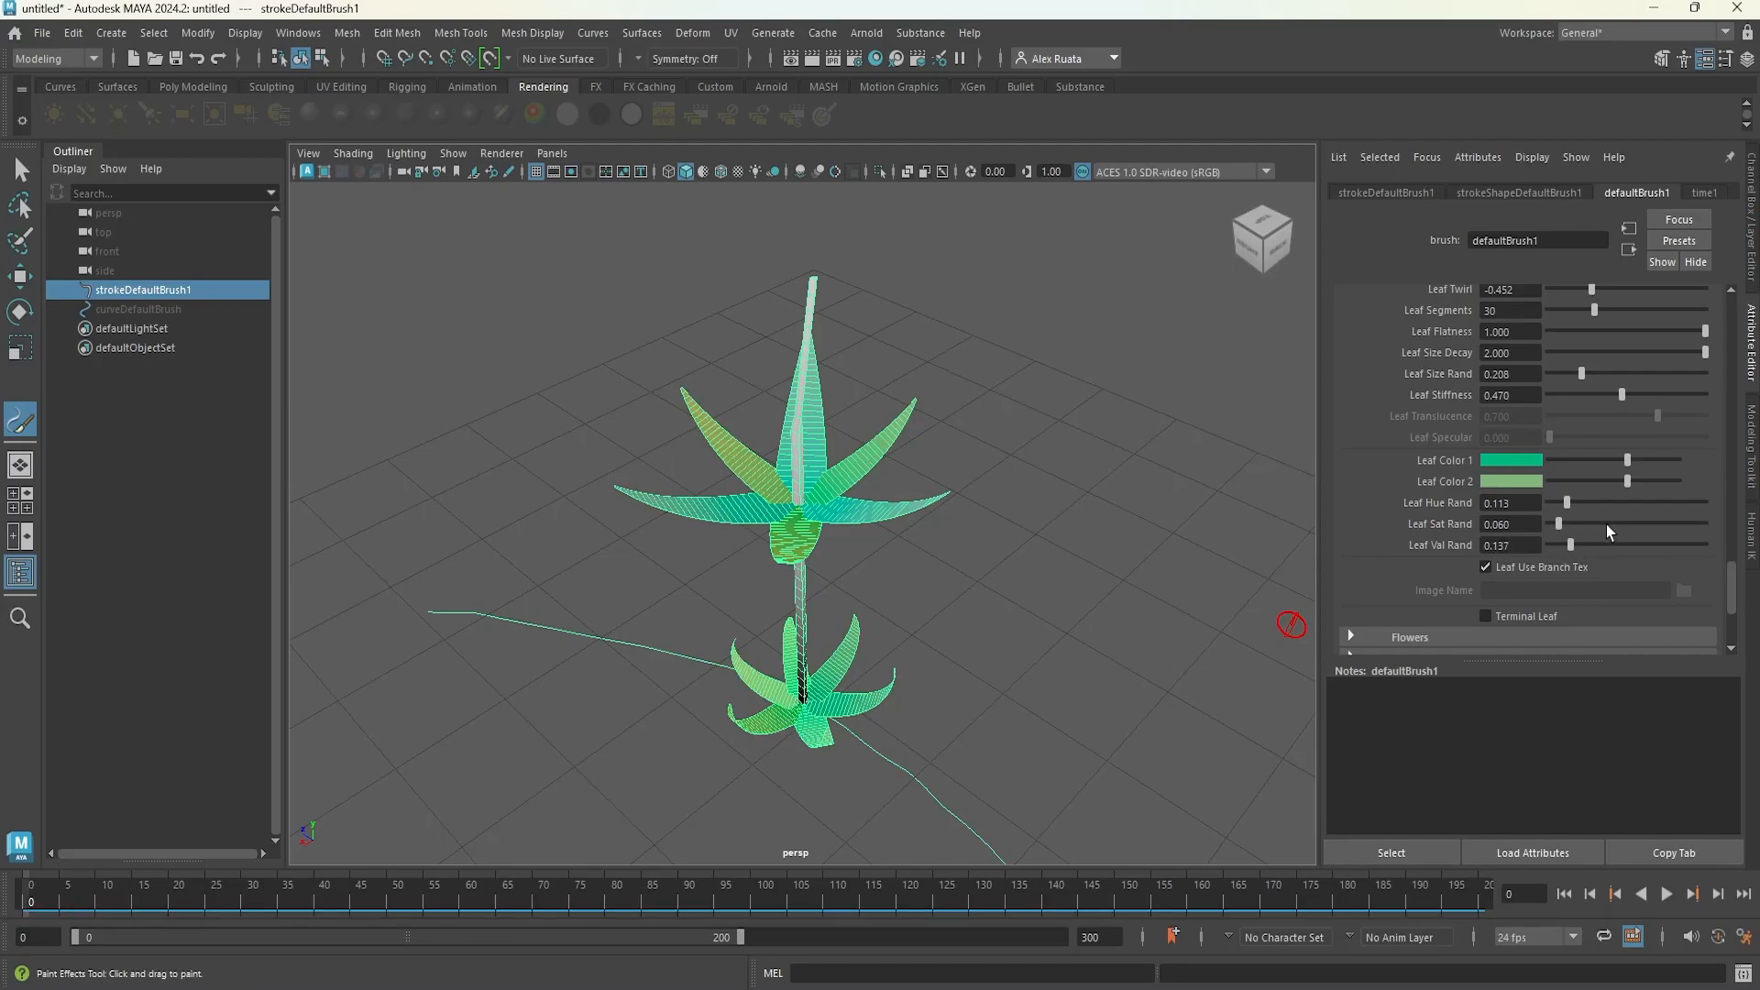
- Darken Leaf Color 1 to a deeper green and keep the light green Leaf Color 2
{"action": "scroll", "coordinate": [1491, 495], "scroll_direction": "down", "scroll_amount": 2}
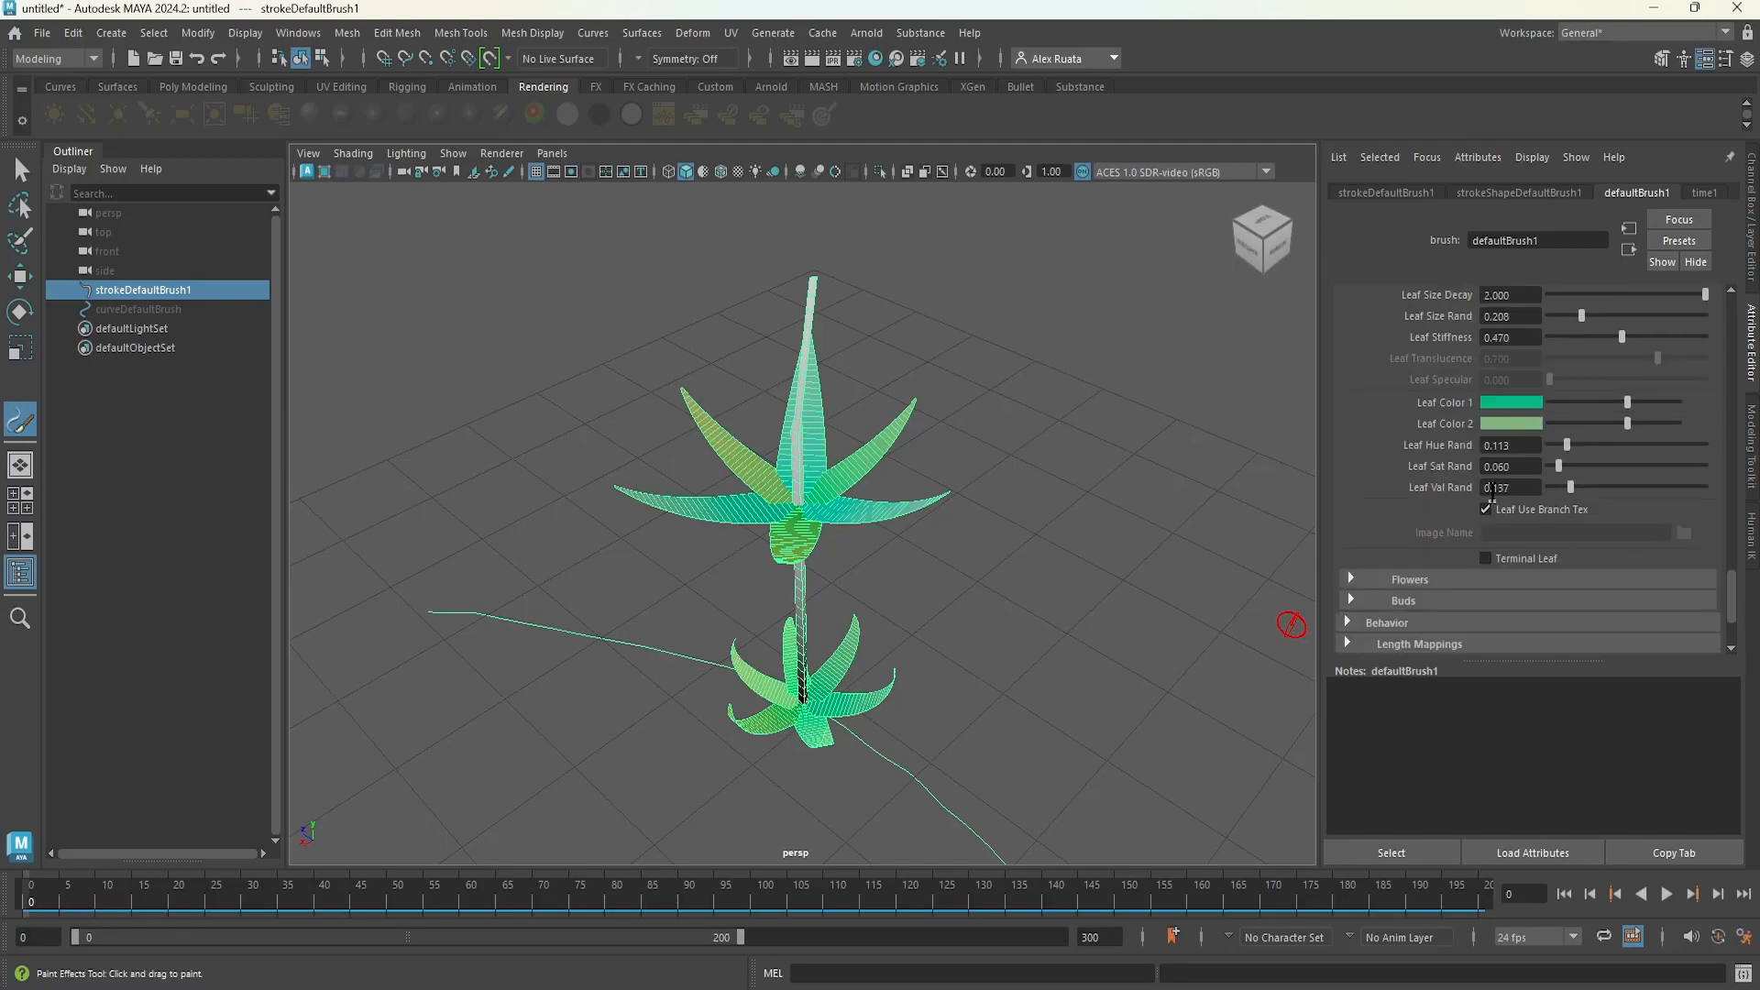
{"action": "left_click", "coordinate": [1529, 405]}
{"action": "left_click_drag", "start_coordinate": [1668, 432], "coordinate": [1675, 421]}
{"action": "left_click", "coordinate": [1522, 425]}
{"action": "left_click", "coordinate": [1668, 394]}
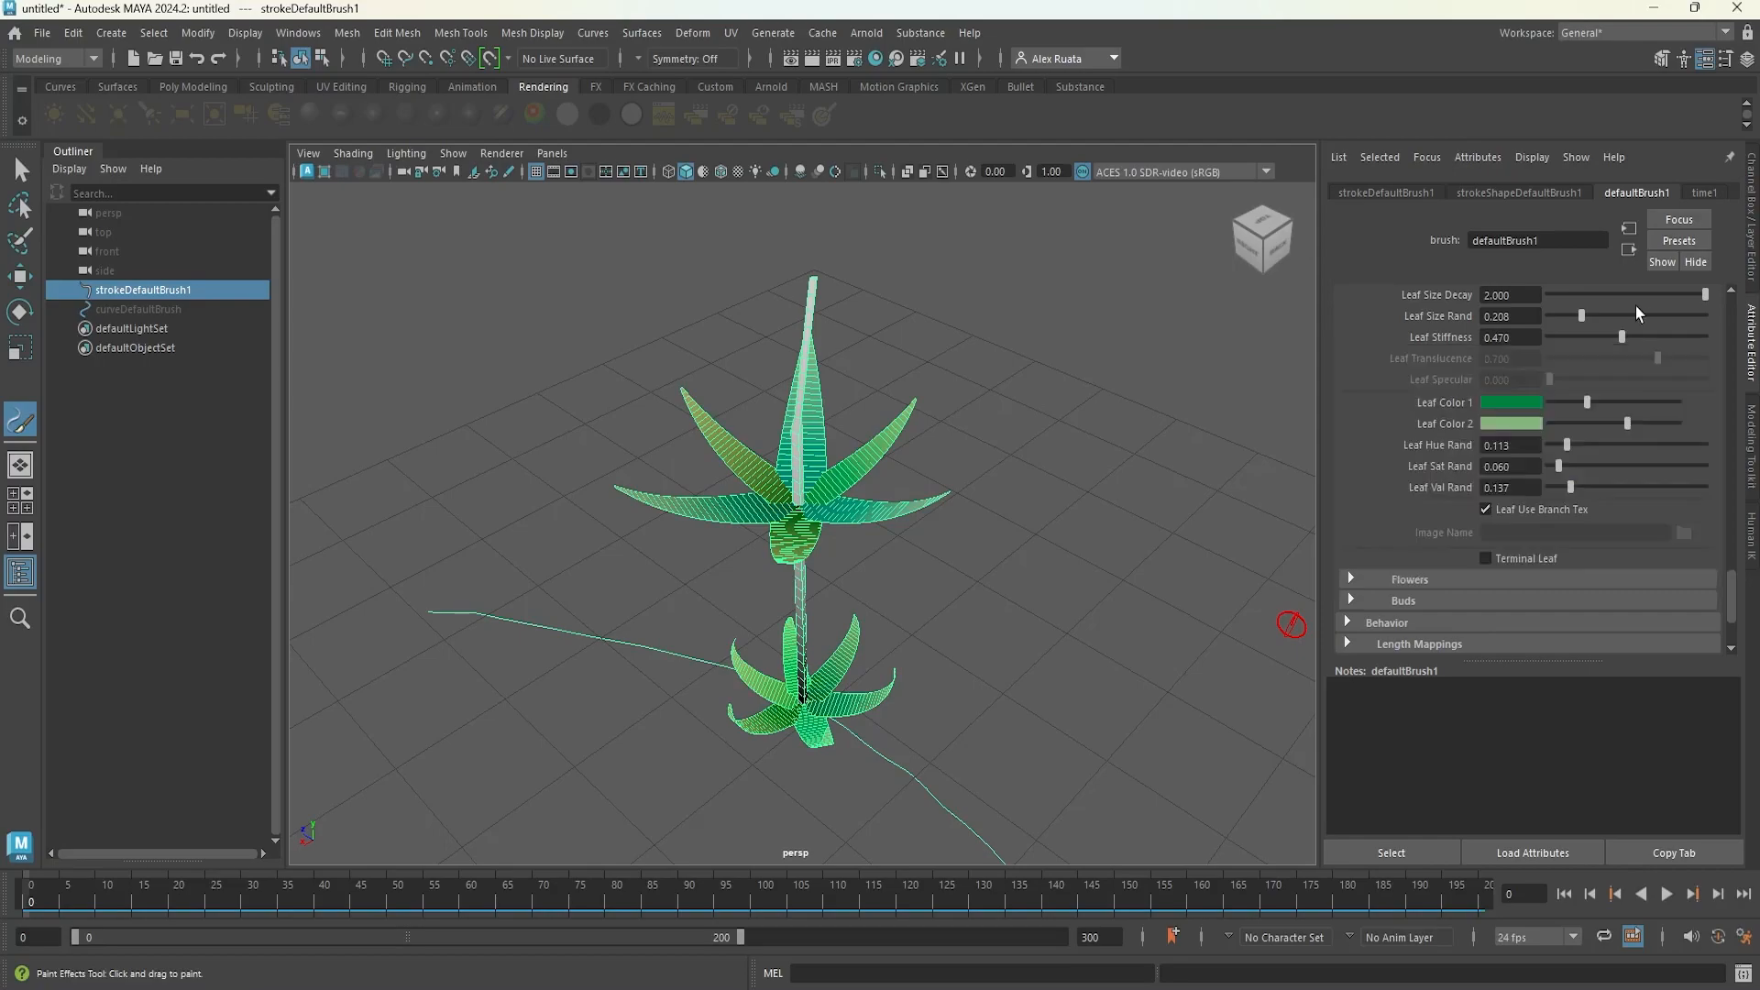
- Enable Flowers and Buds in the brush's Growth settings
{"action": "scroll", "coordinate": [1444, 497], "scroll_direction": "down", "scroll_amount": 2}
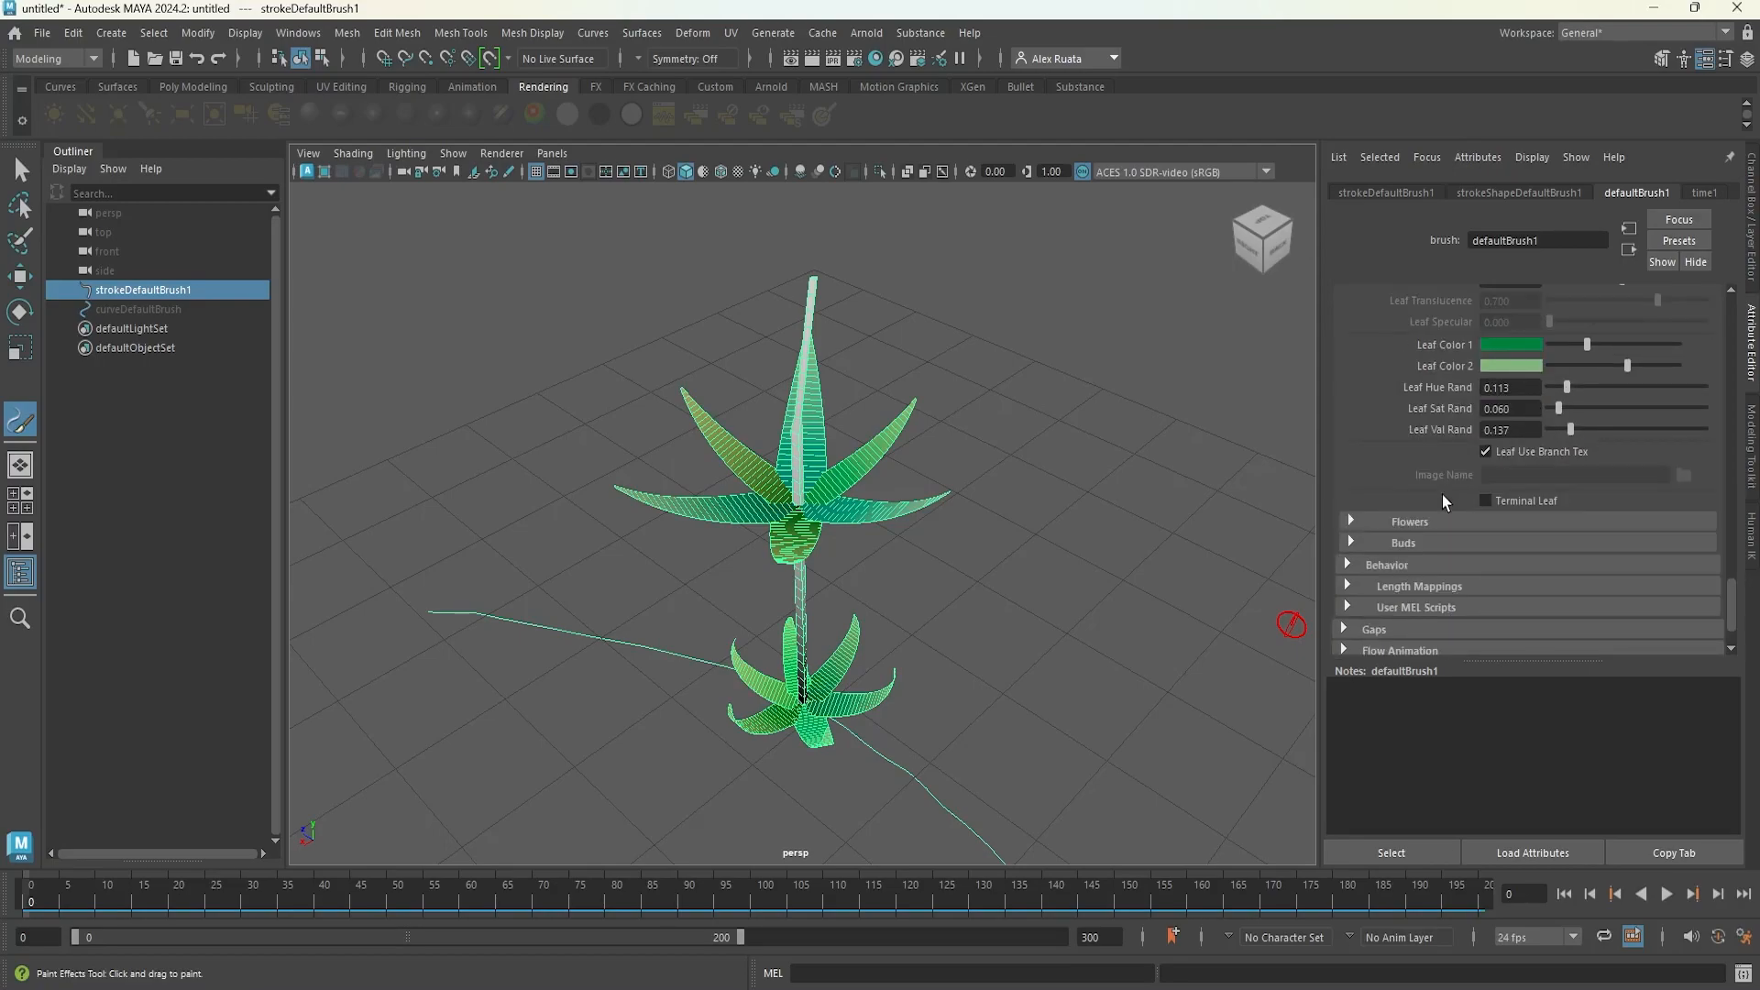
{"action": "scroll", "coordinate": [1462, 528], "scroll_direction": "up", "scroll_amount": 10}
{"action": "scroll", "coordinate": [1462, 528], "scroll_direction": "up", "scroll_amount": 2}
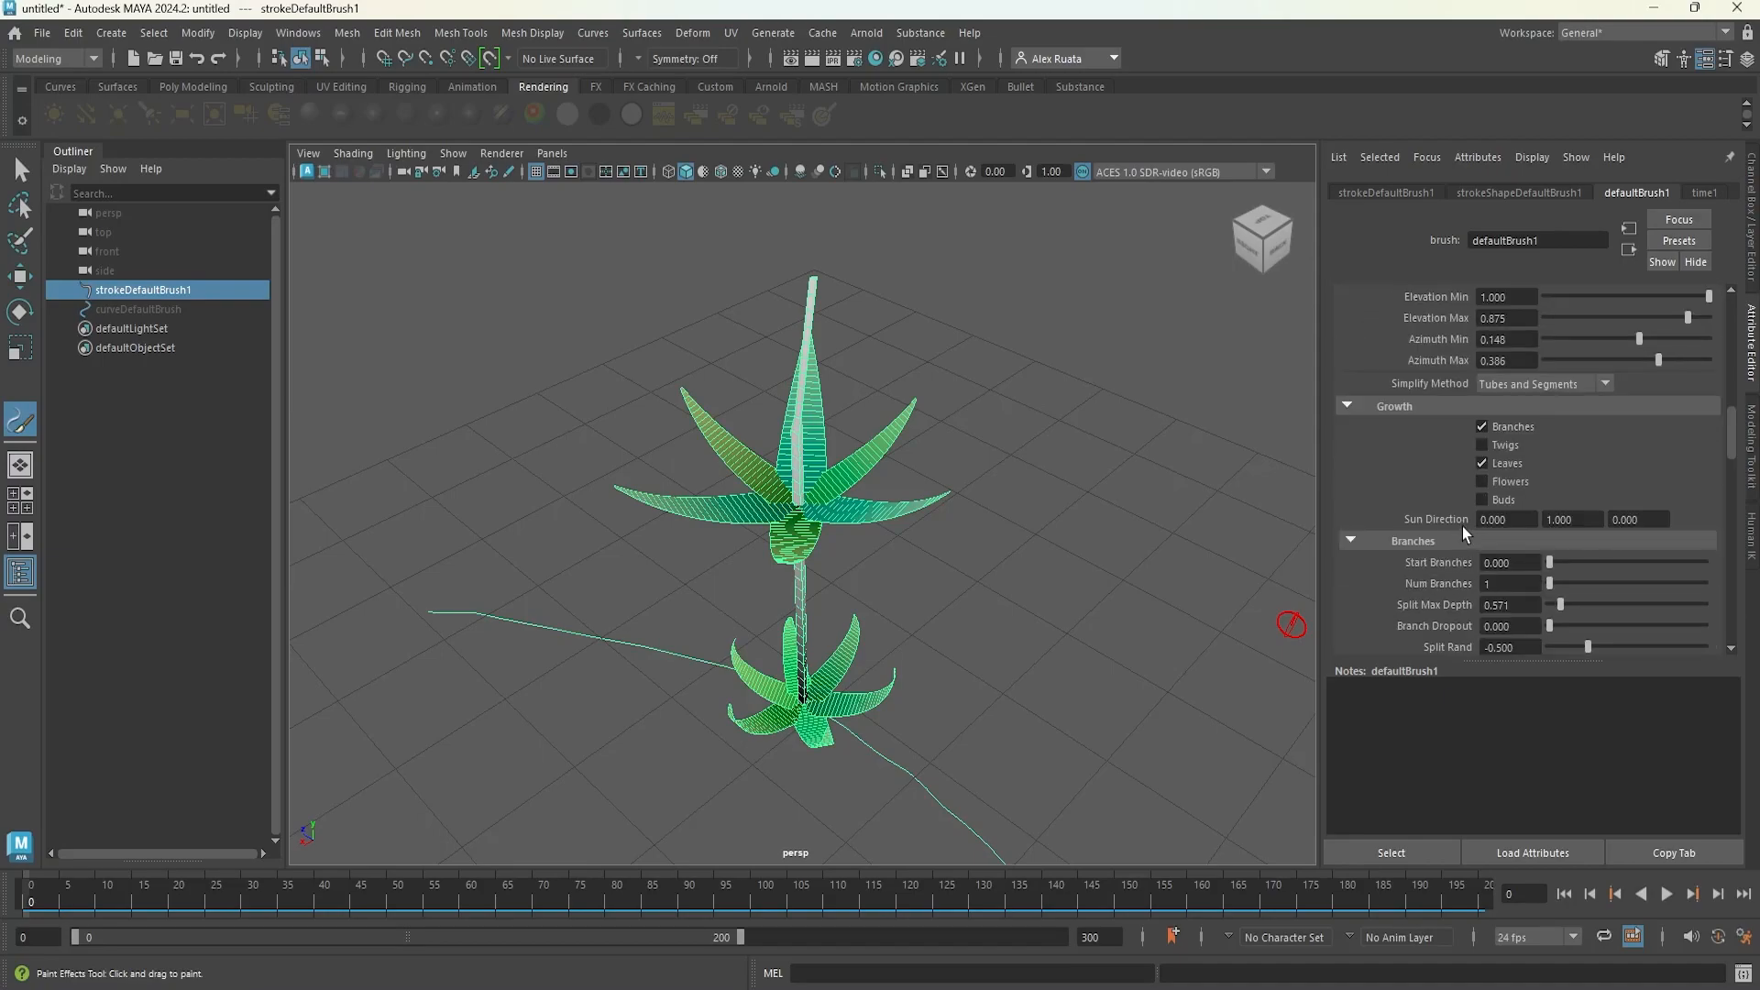
{"action": "left_click", "coordinate": [1481, 481]}
{"action": "left_click", "coordinate": [1482, 500]}
{"action": "left_click_drag", "start_coordinate": [1055, 440], "coordinate": [1397, 599], "text": "alt"}
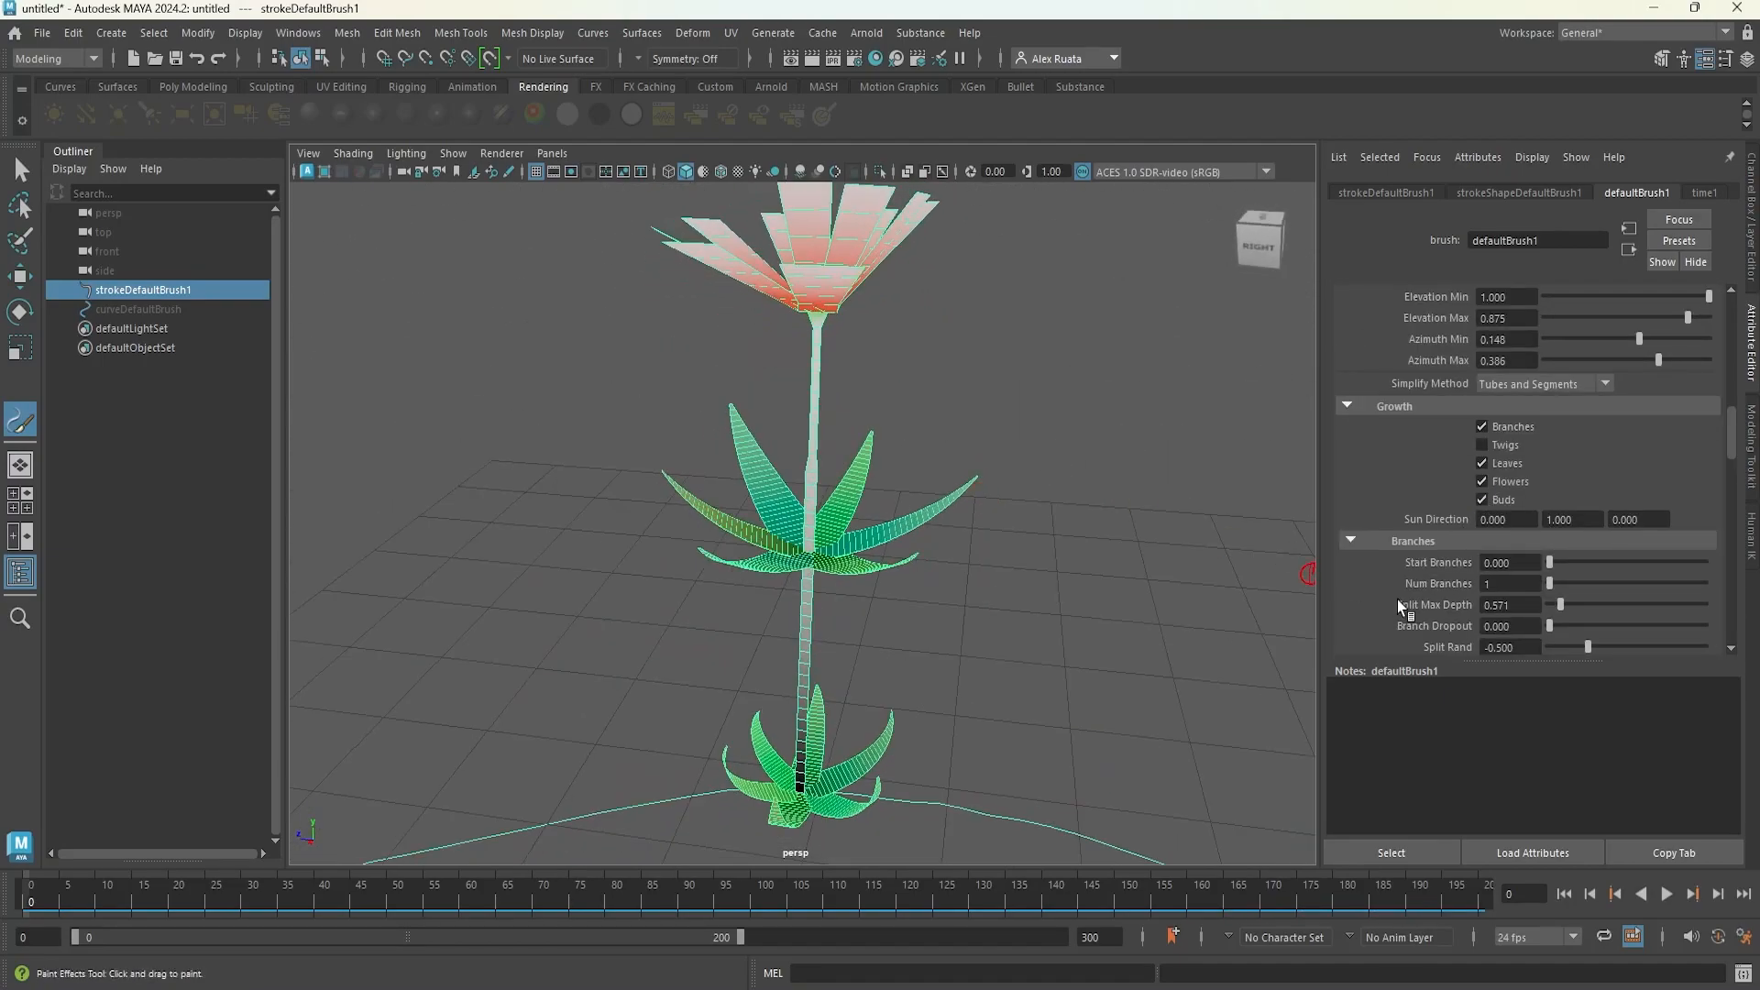
- Set Petals In Flower to 5 and Num Flowers to 16.911, keeping Petal Dropout at 0
{"action": "scroll", "coordinate": [1395, 599], "scroll_direction": "down", "scroll_amount": 10}
{"action": "left_click_drag", "start_coordinate": [892, 424], "coordinate": [1140, 507], "text": "alt"}
{"action": "left_click_drag", "start_coordinate": [1570, 487], "coordinate": [1645, 488]}
{"action": "left_click_drag", "start_coordinate": [954, 514], "coordinate": [1291, 501], "text": "alt"}
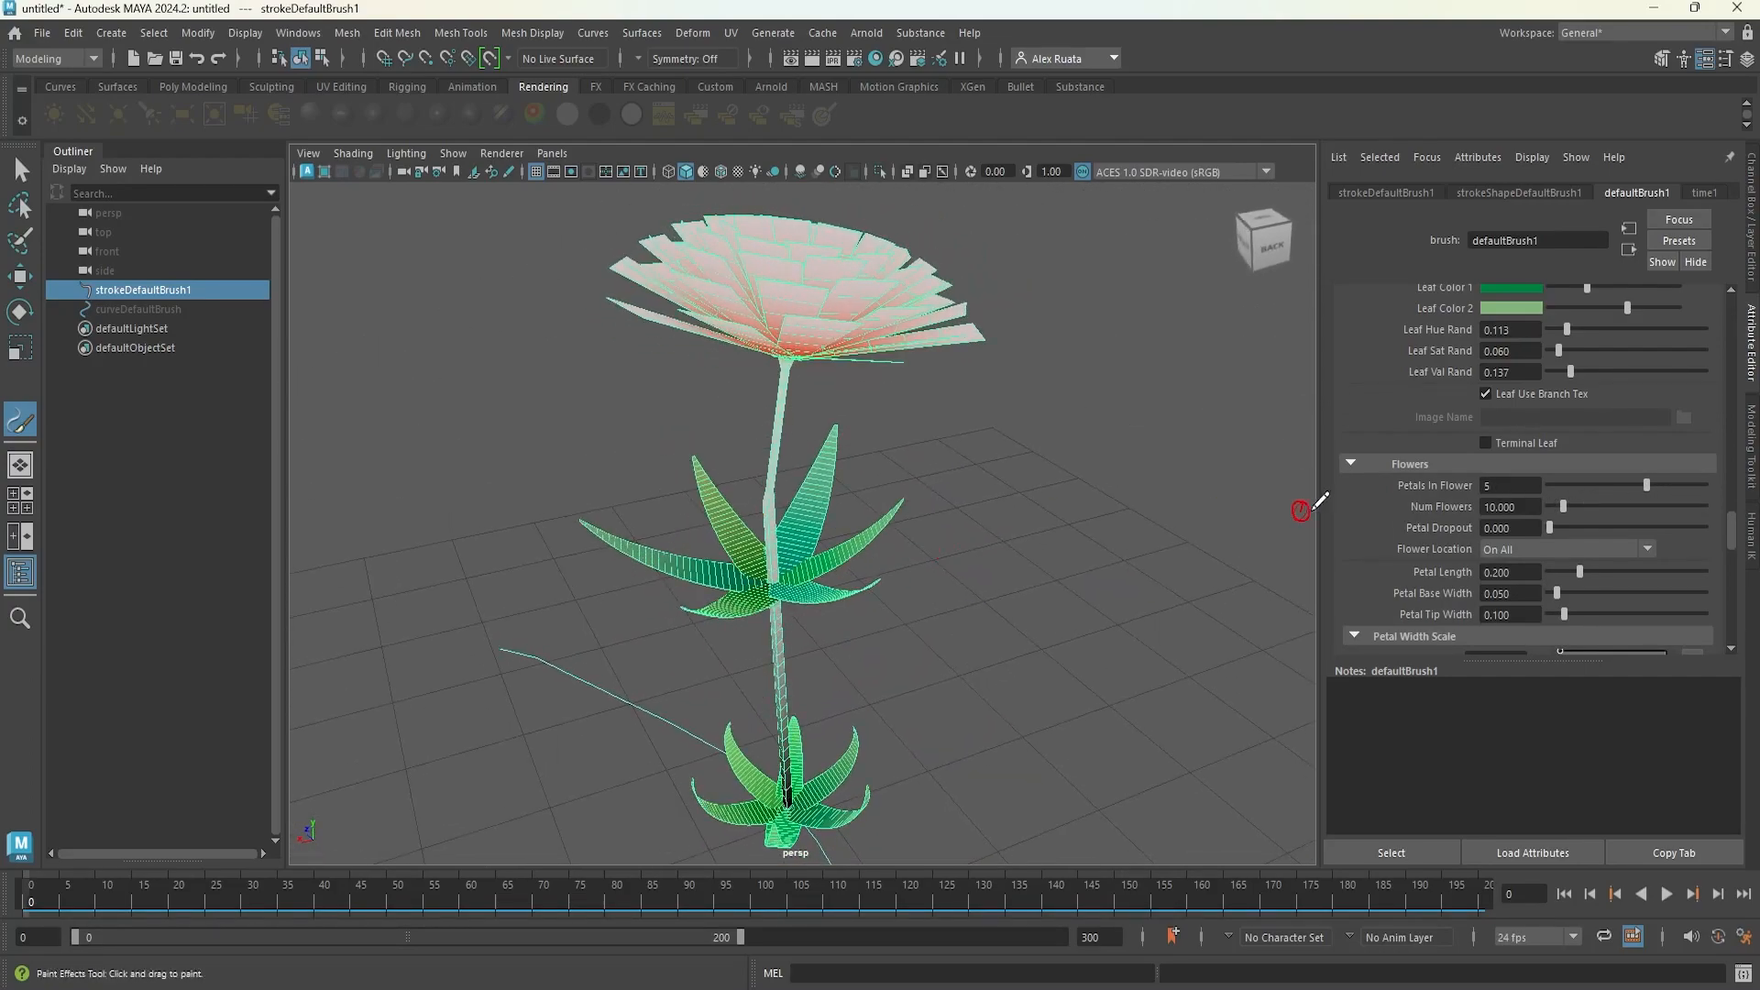
{"action": "mouse_move", "coordinate": [1565, 508]}
{"action": "left_mouse_down"}
{"action": "mouse_move", "coordinate": [1658, 503]}
{"action": "mouse_move", "coordinate": [1560, 509]}
{"action": "mouse_move", "coordinate": [1574, 507]}
{"action": "left_mouse_up"}
{"action": "left_click_drag", "start_coordinate": [1006, 446], "coordinate": [1002, 446], "text": "alt"}
{"action": "left_click_drag", "start_coordinate": [1550, 528], "coordinate": [1462, 531]}
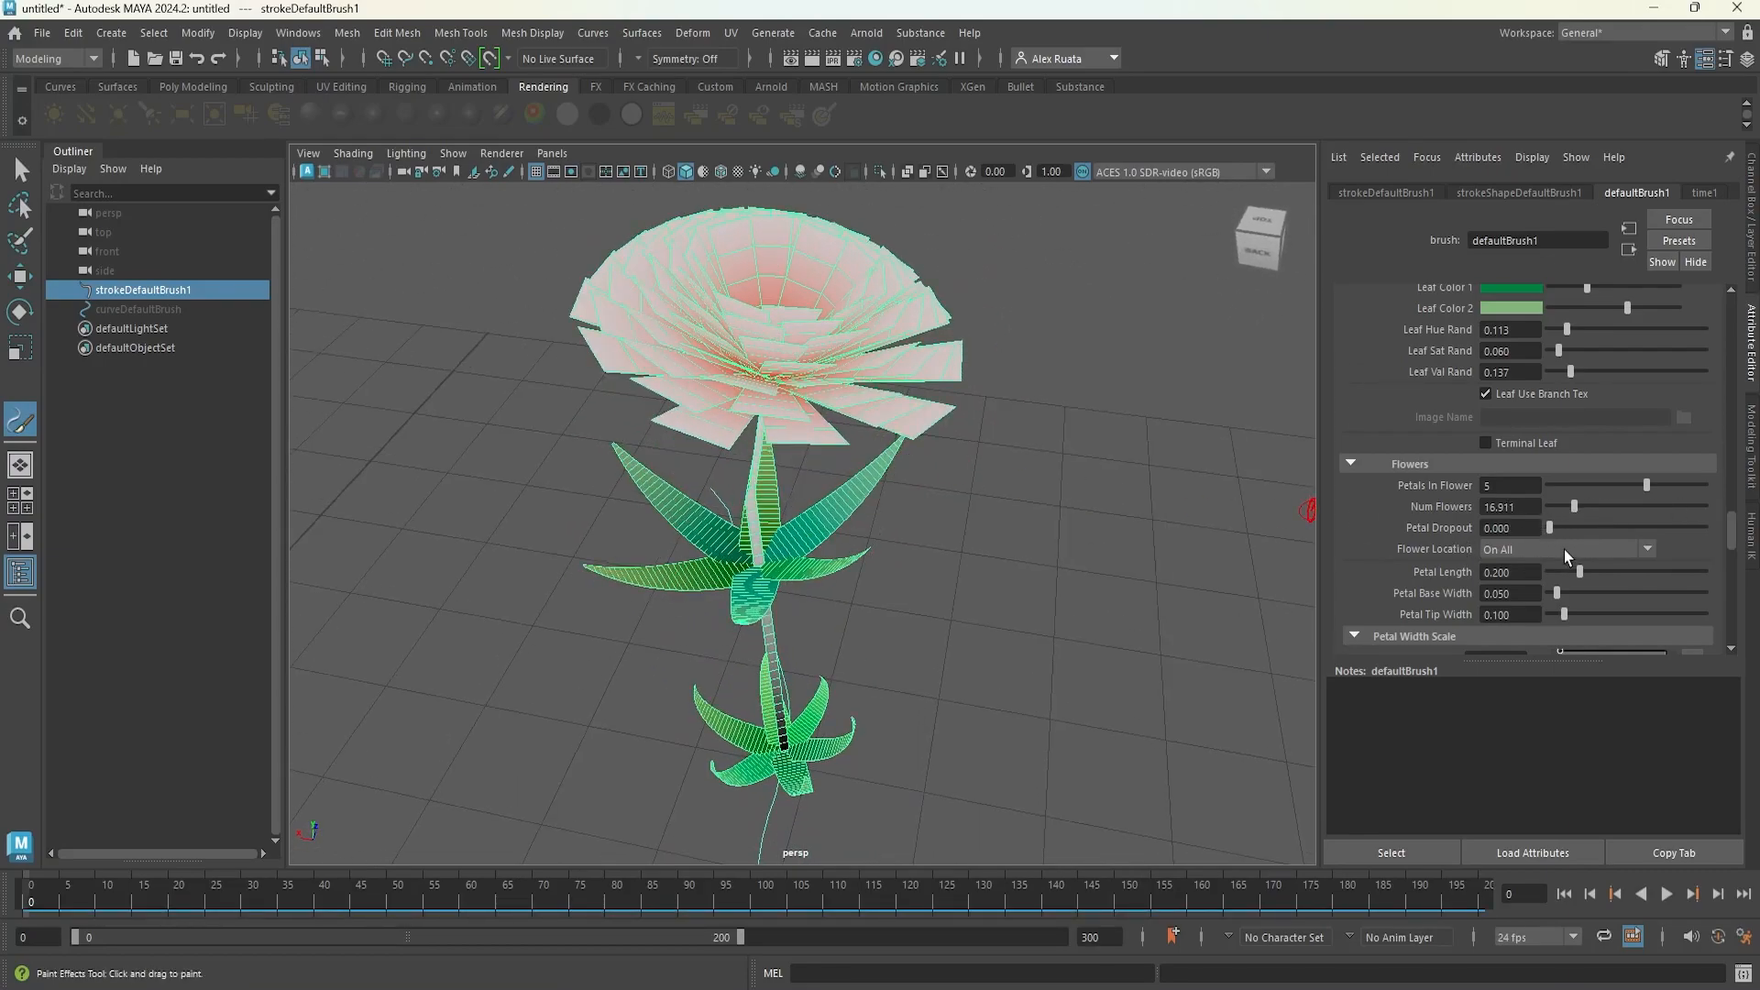
- Set Petal Length to 0.101, Petal Base Width to 0.500 and Petal Tip Width to 0.095
{"action": "left_click_drag", "start_coordinate": [1579, 572], "coordinate": [1566, 579]}
{"action": "left_click_drag", "start_coordinate": [925, 510], "coordinate": [862, 483], "text": "alt"}
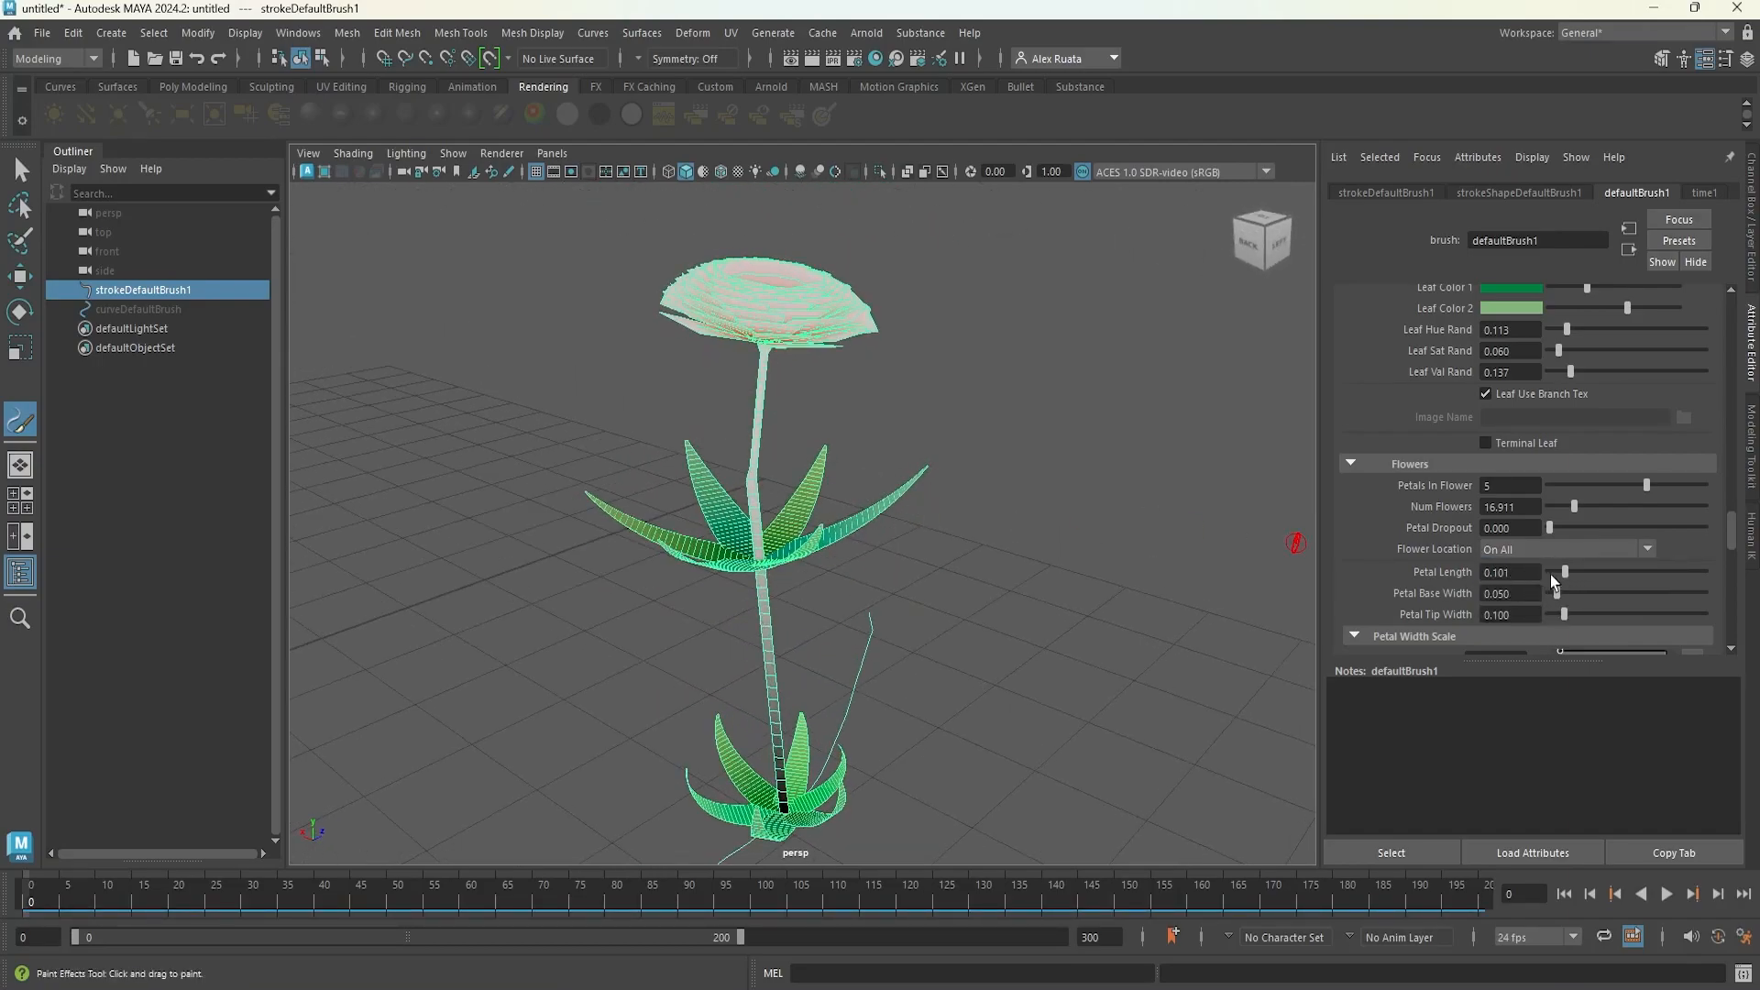
{"action": "left_click_drag", "start_coordinate": [1557, 593], "coordinate": [1627, 593]}
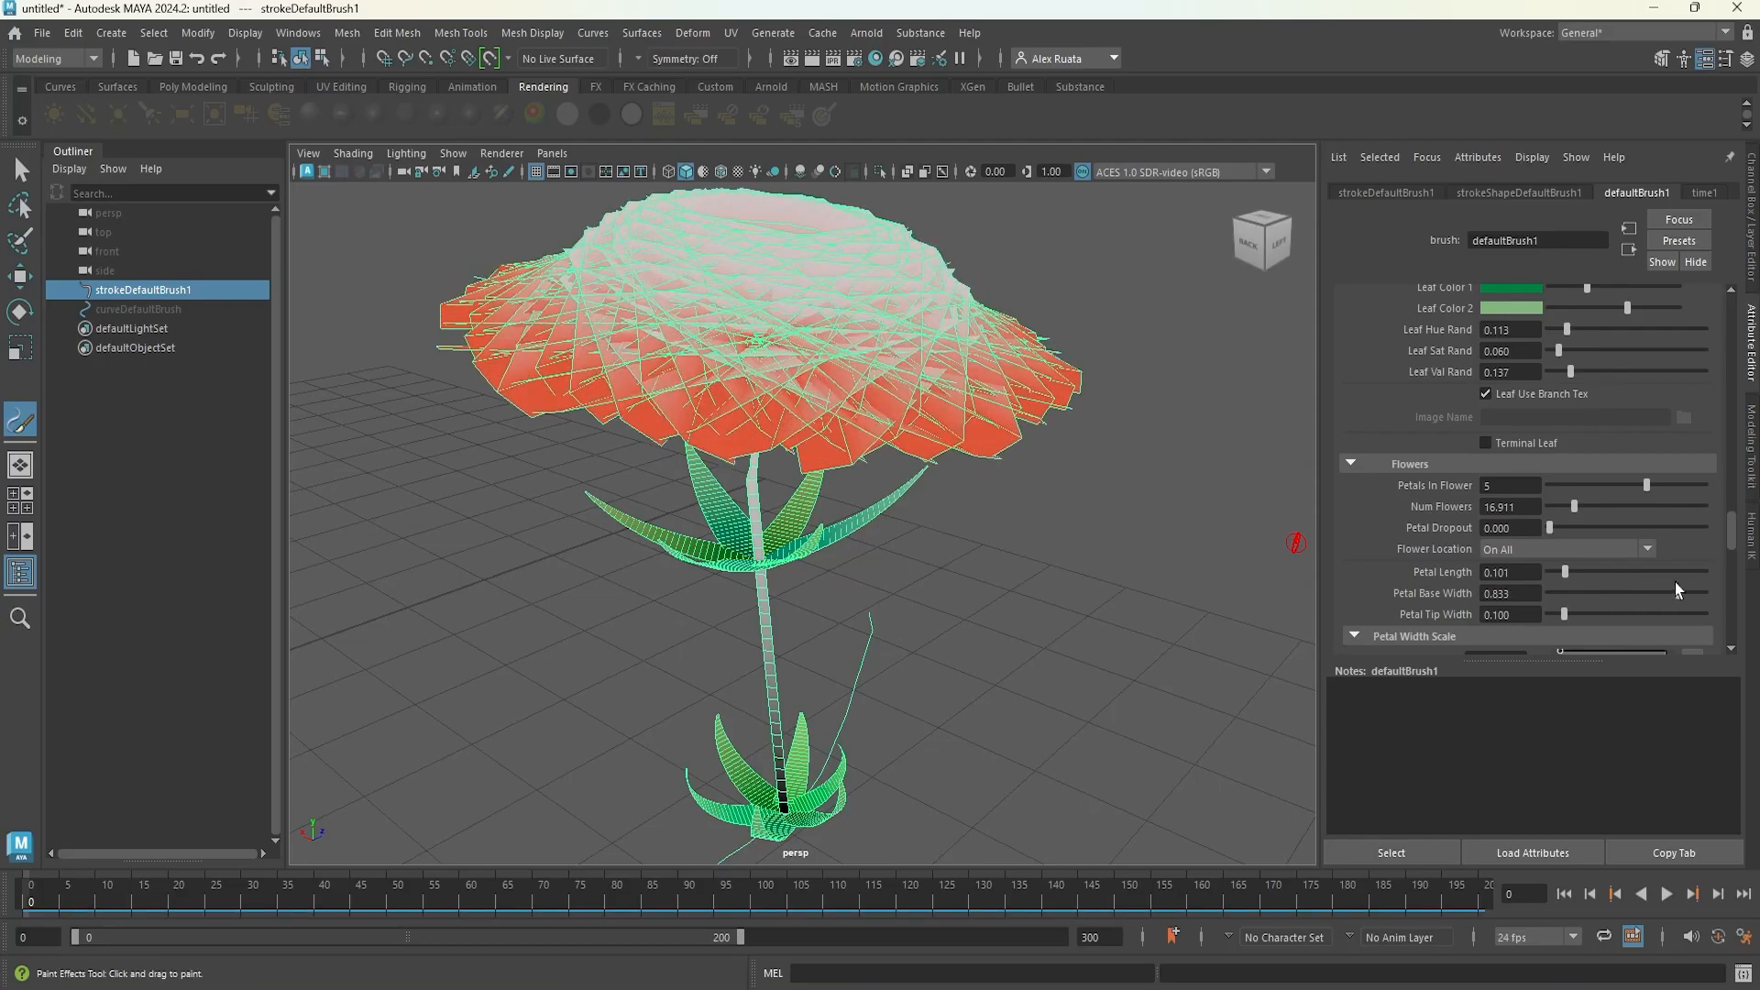
{"action": "mouse_move", "coordinate": [1052, 610]}
{"action": "left_mouse_down", "text": "alt"}
{"action": "mouse_move", "coordinate": [853, 582]}
{"action": "mouse_move", "coordinate": [853, 602]}
{"action": "mouse_move", "coordinate": [1038, 617]}
{"action": "left_mouse_up", "text": "alt"}
{"action": "scroll", "coordinate": [1401, 581], "scroll_direction": "down", "scroll_amount": 1}
{"action": "mouse_move", "coordinate": [1570, 561]}
{"action": "left_mouse_down"}
{"action": "mouse_move", "coordinate": [1610, 554]}
{"action": "mouse_move", "coordinate": [1543, 557]}
{"action": "mouse_move", "coordinate": [1563, 560]}
{"action": "left_mouse_up"}
{"action": "left_click_drag", "start_coordinate": [954, 440], "coordinate": [959, 513], "text": "alt"}
- Try reshaping the Petal Width Scale curve and return its points to 1.000
{"action": "scroll", "coordinate": [1404, 570], "scroll_direction": "down", "scroll_amount": 1}
{"action": "left_click", "coordinate": [1624, 561]}
{"action": "left_click_drag", "start_coordinate": [1624, 561], "coordinate": [1680, 531]}
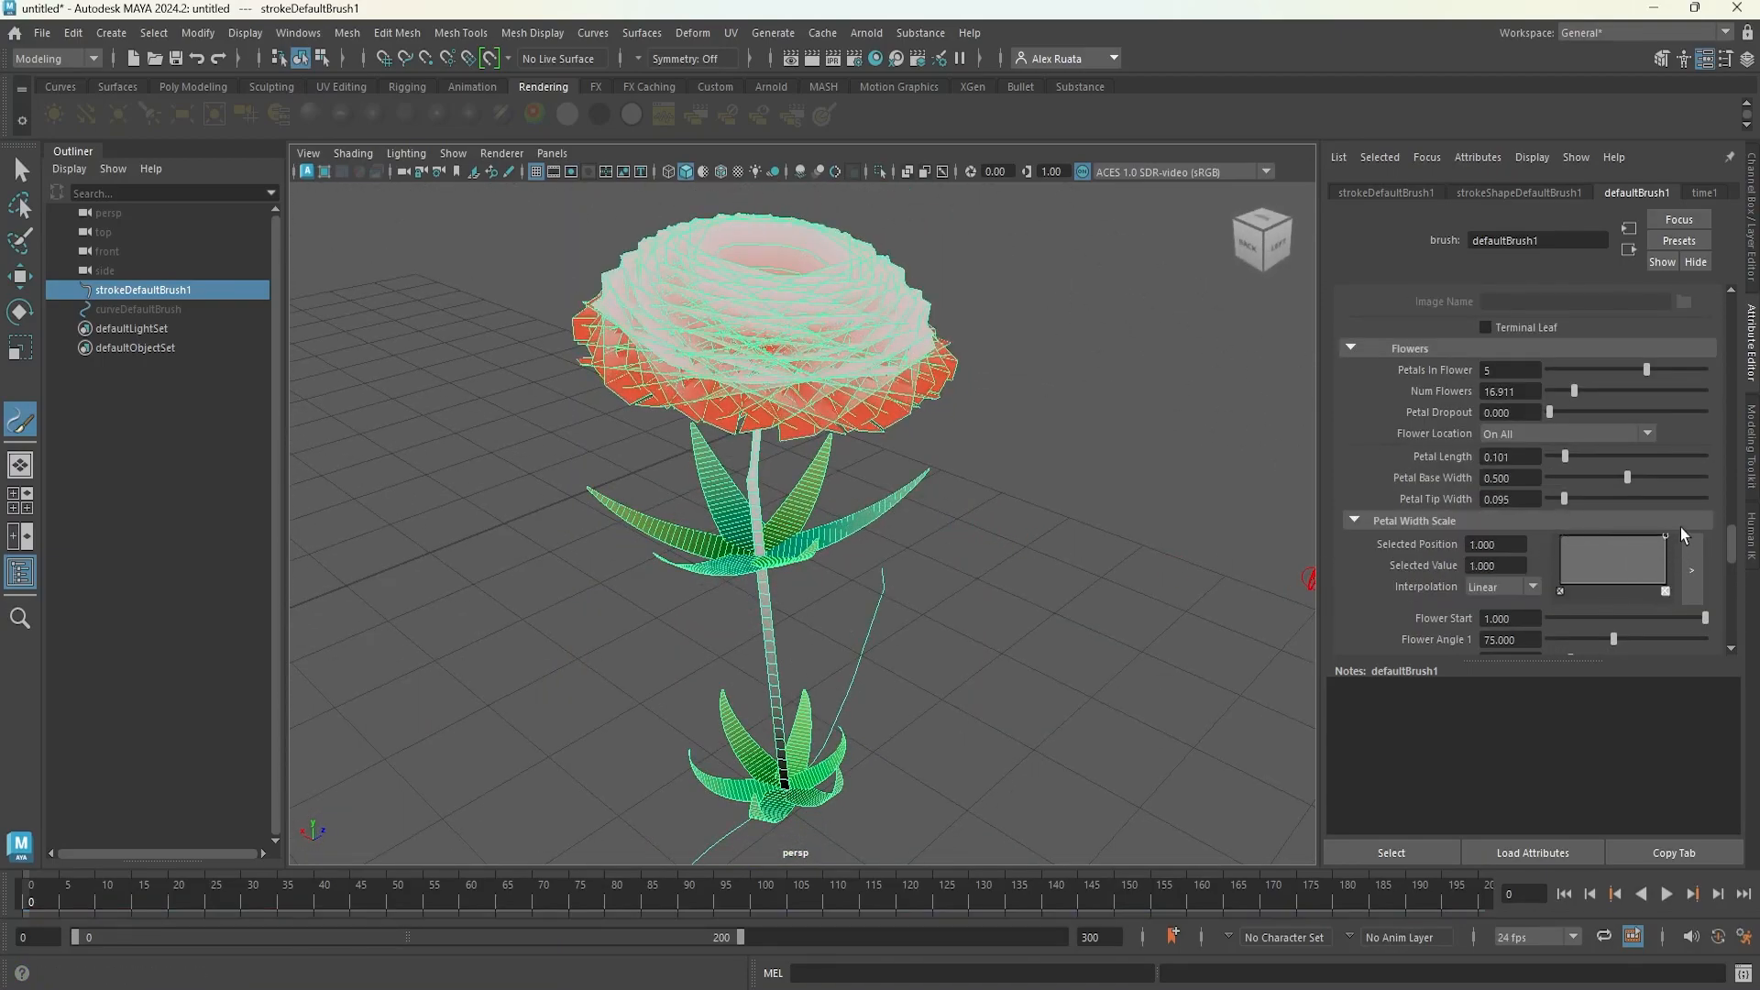
{"action": "left_click_drag", "start_coordinate": [1561, 538], "coordinate": [1556, 547]}
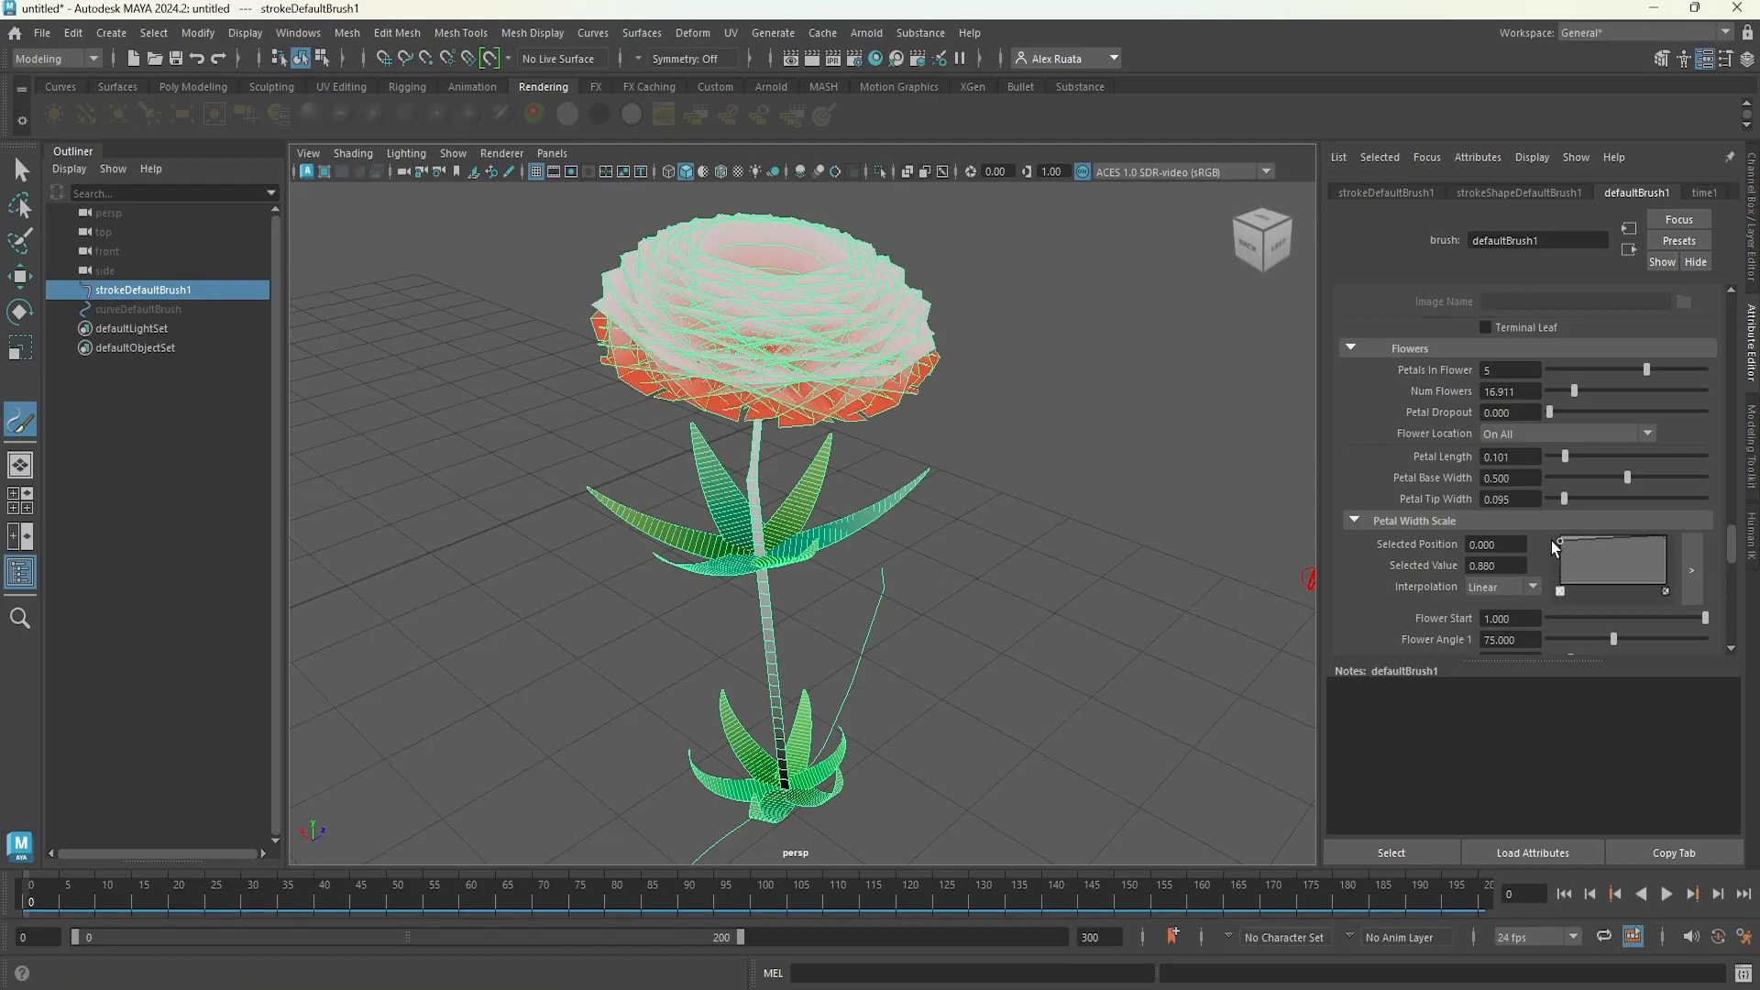
- Try different Flower Start and Flower Angle 1 values, returning them to 1.000 and 75
{"action": "scroll", "coordinate": [1639, 587], "scroll_direction": "down", "scroll_amount": 3}
{"action": "left_click_drag", "start_coordinate": [1706, 502], "coordinate": [1600, 531]}
{"action": "double_click", "coordinate": [1512, 530]}
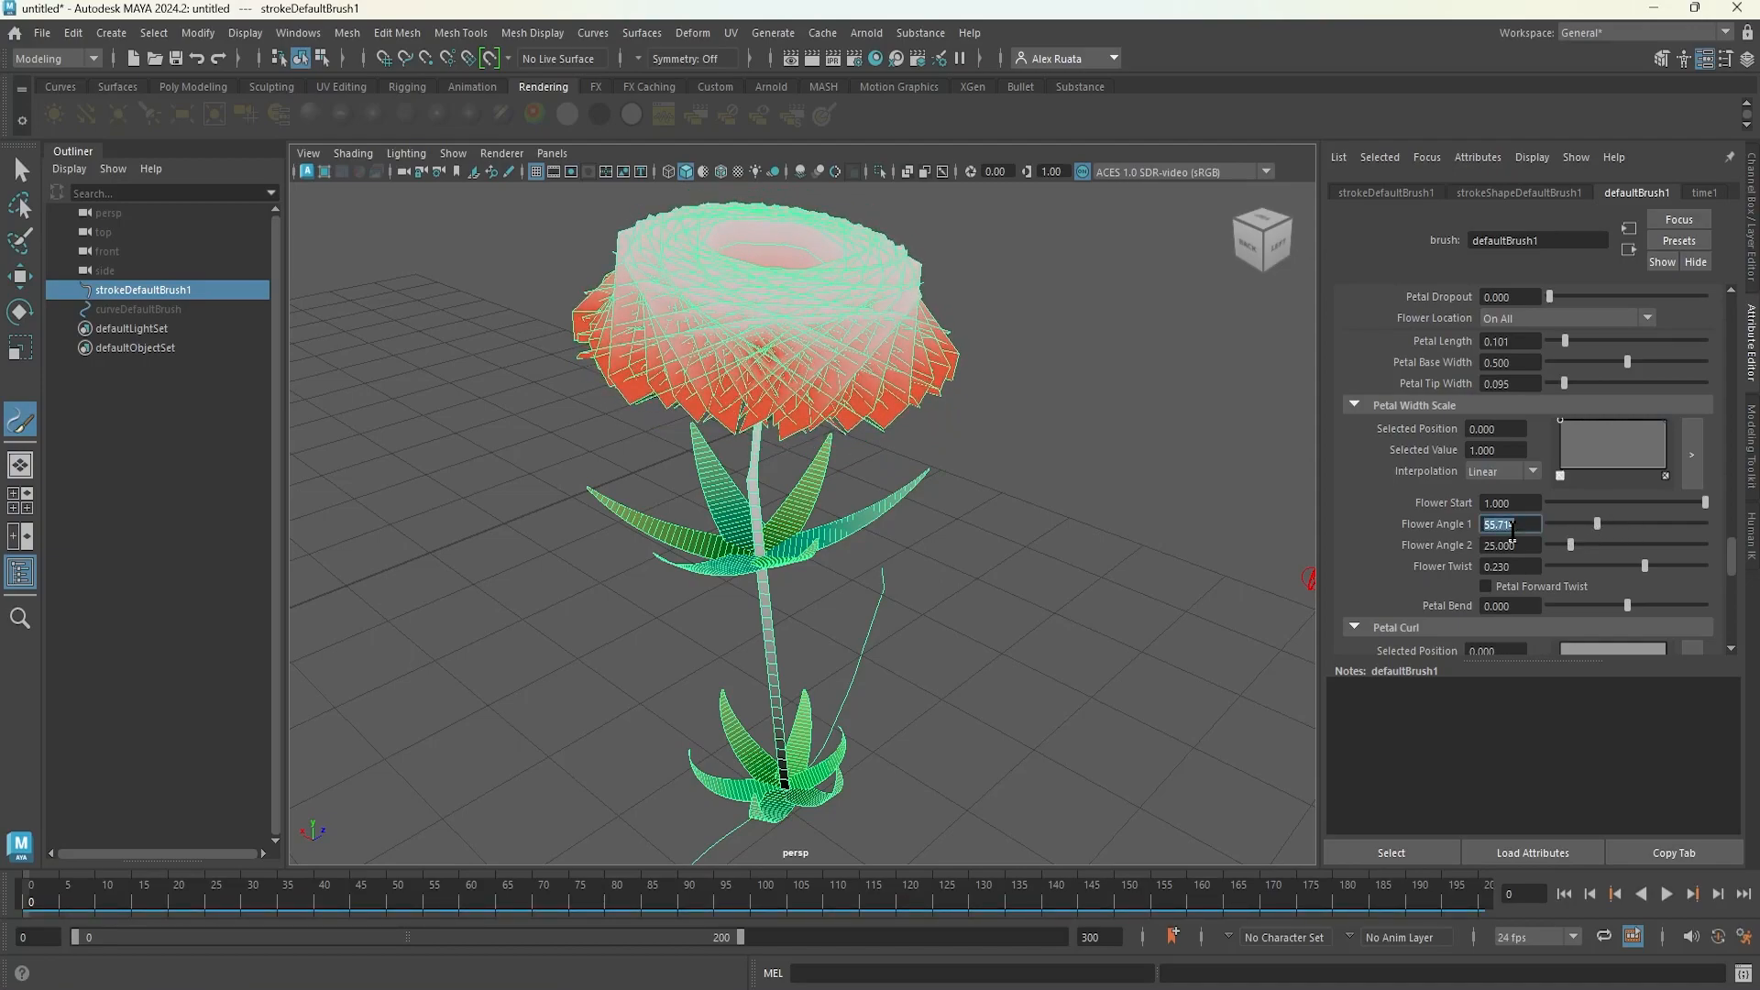
{"action": "type", "text": "75"}
{"action": "key", "text": "Return"}
- Set Flower Angle 2 to 51.429, and try a different Petal Bend before undoing it
{"action": "mouse_move", "coordinate": [1565, 546]}
{"action": "left_mouse_down"}
{"action": "mouse_move", "coordinate": [1603, 541]}
{"action": "mouse_move", "coordinate": [1589, 545]}
{"action": "left_mouse_up"}
{"action": "left_click_drag", "start_coordinate": [880, 532], "coordinate": [1273, 549], "text": "alt"}
{"action": "key", "text": "ctrl+z"}
{"action": "scroll", "coordinate": [1445, 583], "scroll_direction": "down", "scroll_amount": 2}
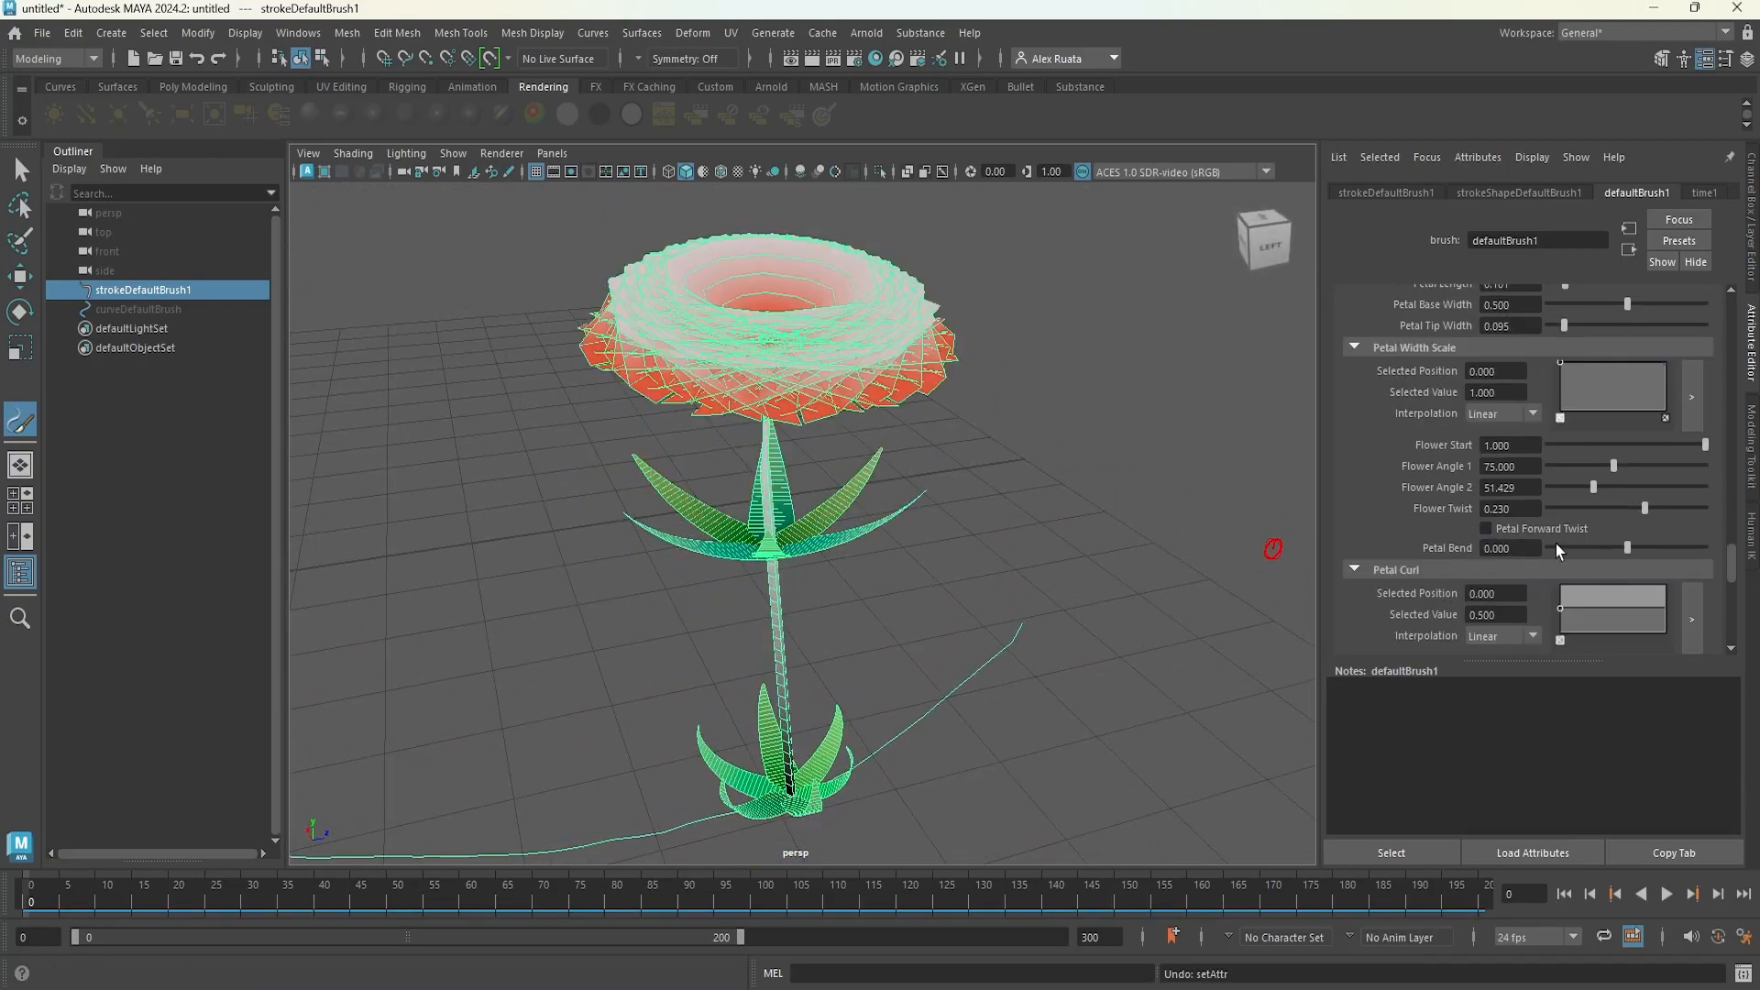
{"action": "left_click_drag", "start_coordinate": [1629, 548], "coordinate": [1637, 554]}
{"action": "key", "text": "ctrl+z"}
- Set Flower Face Sun to 1.000, trying changes to Petal Curl and Petal Twirl and undoing both
{"action": "scroll", "coordinate": [1550, 568], "scroll_direction": "down", "scroll_amount": 2}
{"action": "left_click_drag", "start_coordinate": [1560, 494], "coordinate": [1705, 551]}
{"action": "key", "text": "ctrl+z"}
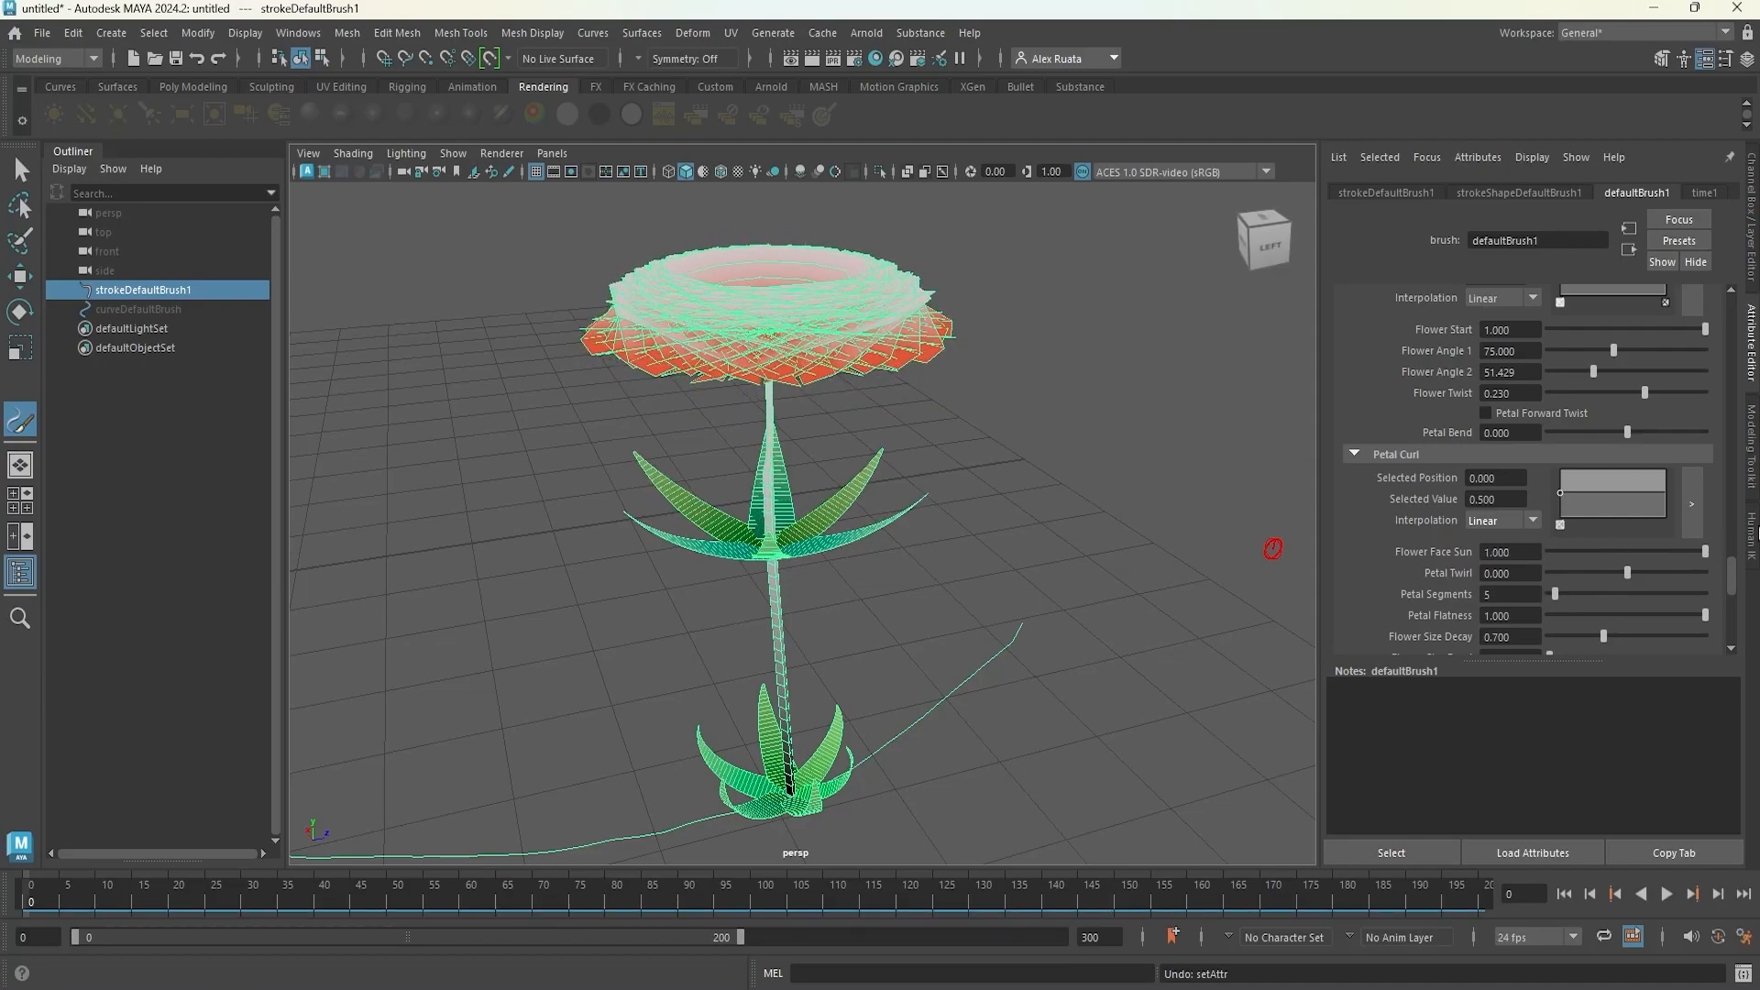
{"action": "mouse_move", "coordinate": [872, 564]}
{"action": "left_mouse_down", "text": "alt"}
{"action": "mouse_move", "coordinate": [962, 515]}
{"action": "mouse_move", "coordinate": [1165, 552]}
{"action": "left_mouse_up", "text": "alt"}
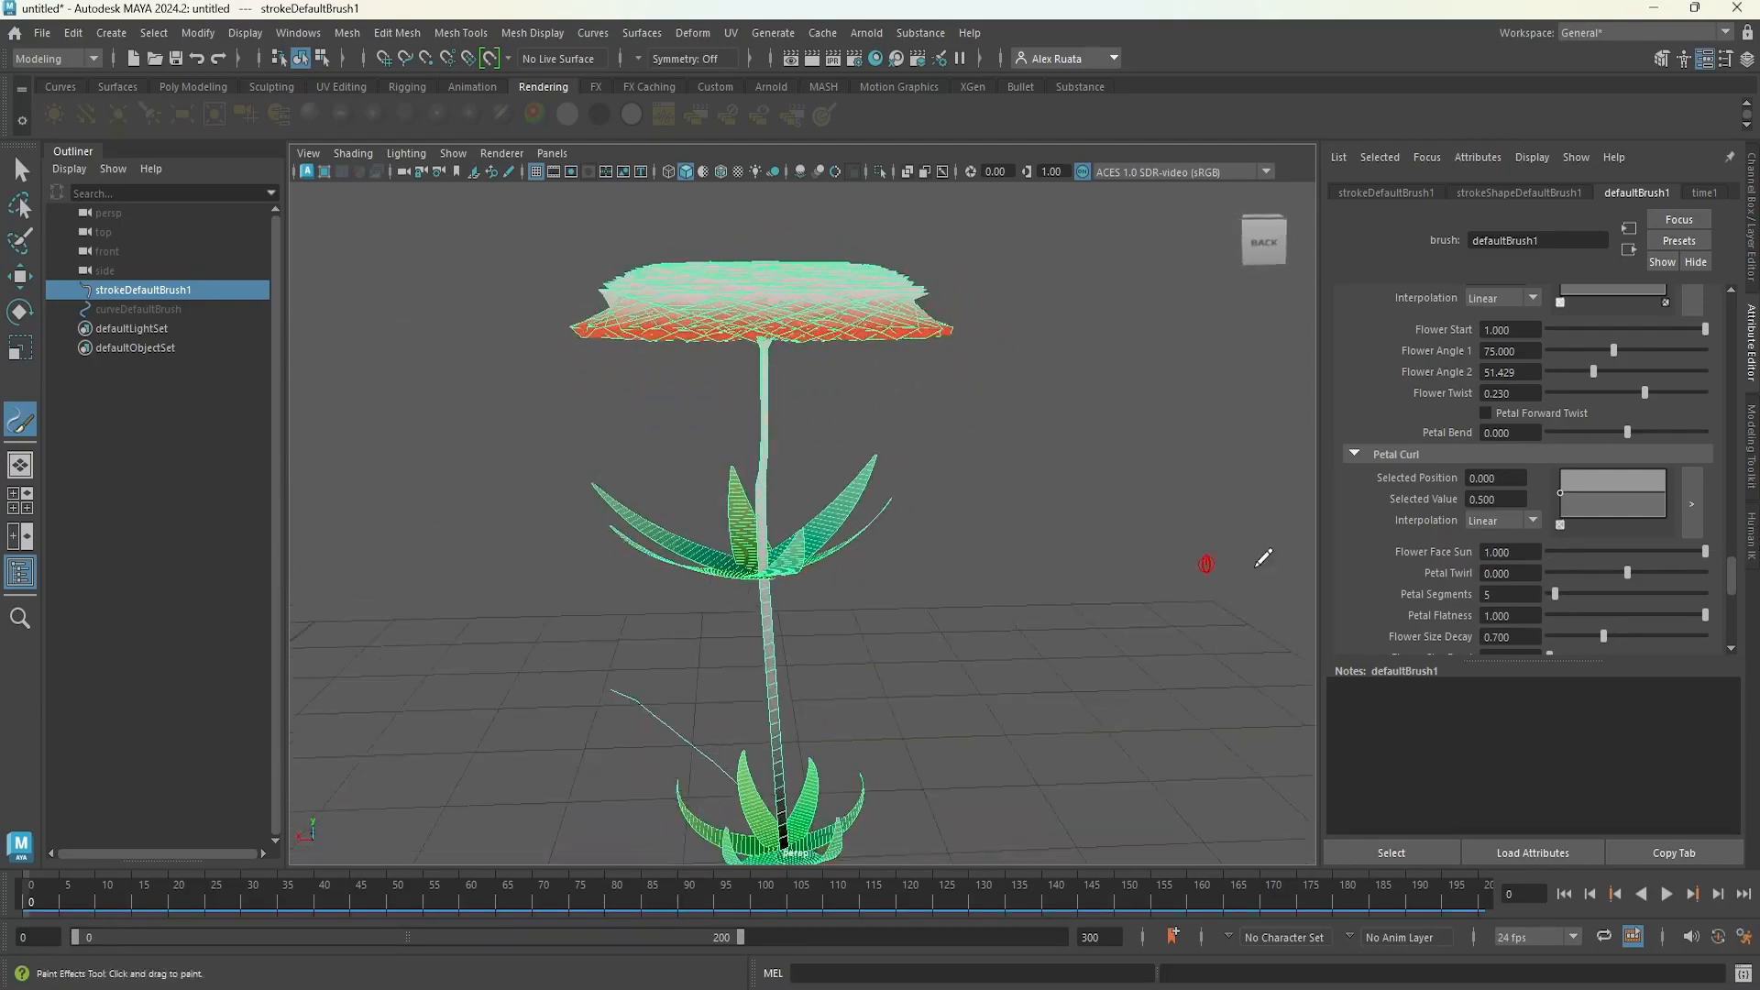
{"action": "mouse_move", "coordinate": [1628, 573]}
{"action": "left_mouse_down"}
{"action": "mouse_move", "coordinate": [1554, 601]}
{"action": "mouse_move", "coordinate": [1614, 596]}
{"action": "left_mouse_up"}
{"action": "key", "text": "ctrl+z"}
{"action": "mouse_move", "coordinate": [926, 596]}
{"action": "left_mouse_down", "text": "alt"}
{"action": "mouse_move", "coordinate": [876, 561]}
{"action": "mouse_move", "coordinate": [891, 587]}
{"action": "mouse_move", "coordinate": [978, 531]}
{"action": "mouse_move", "coordinate": [959, 589]}
{"action": "left_mouse_up", "text": "alt"}
- Set Petal Segments to 20, and try a lower Petal Flatness before returning it to 1.000
{"action": "left_click", "coordinate": [1520, 596]}
{"action": "type", "text": "20"}
{"action": "key", "text": "Return"}
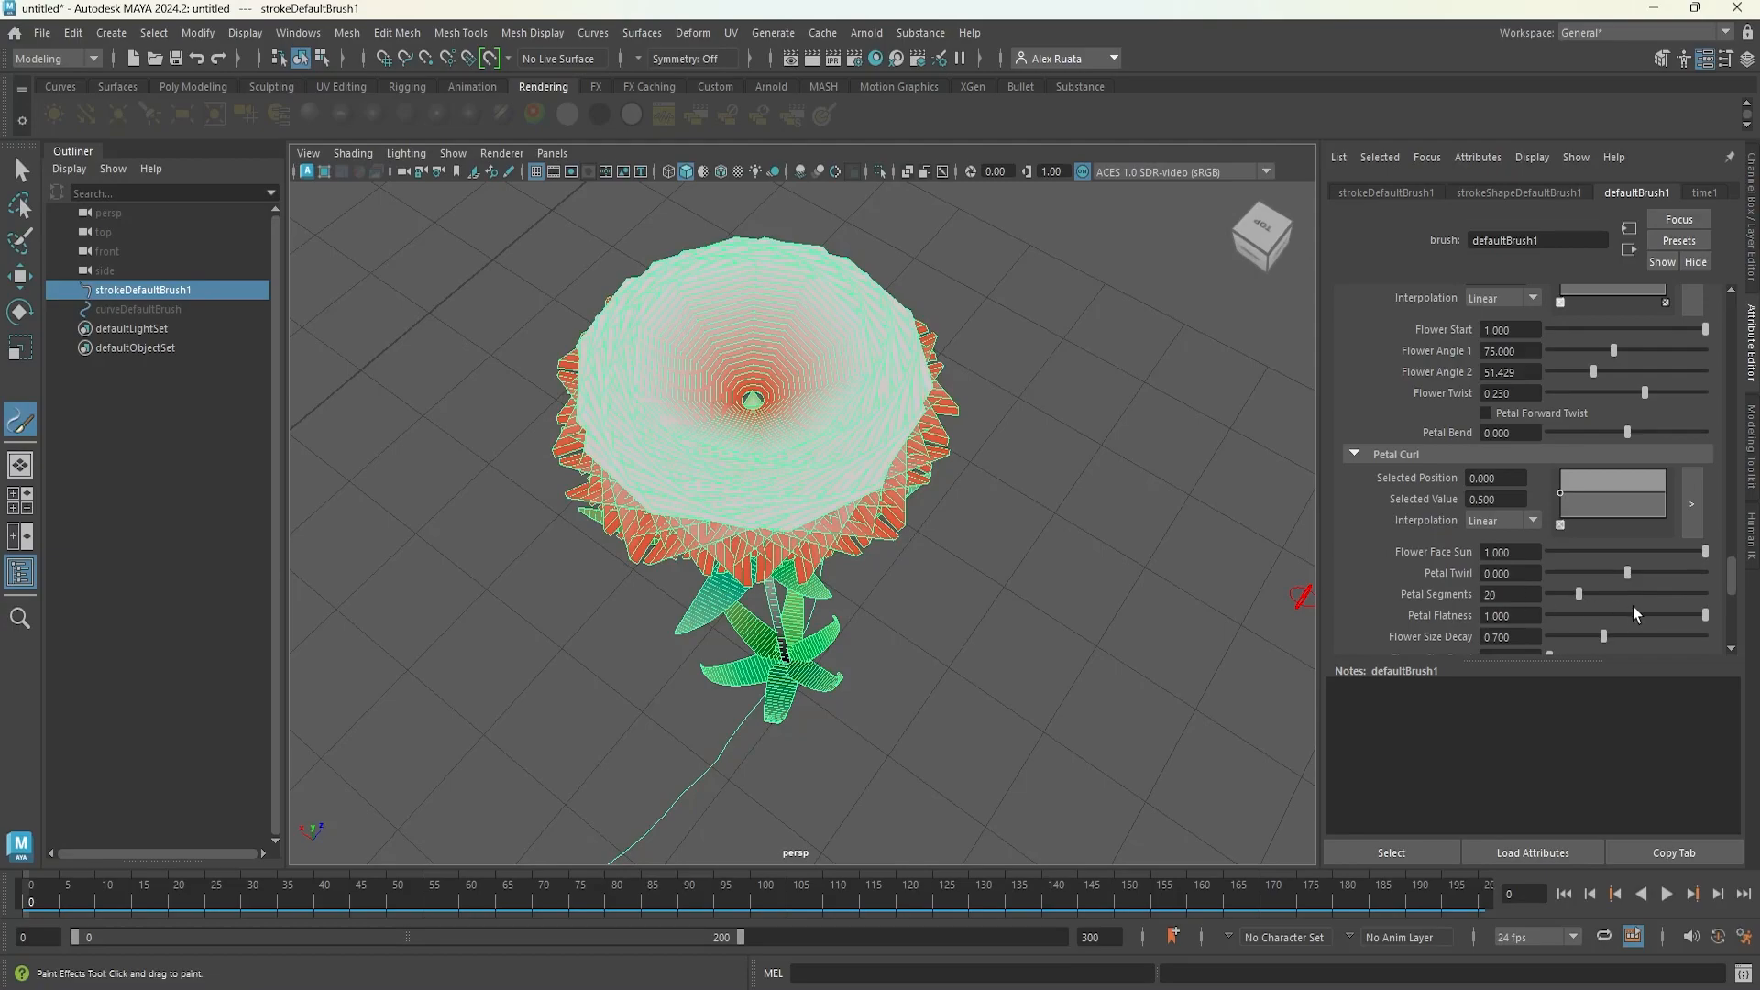
{"action": "left_click_drag", "start_coordinate": [1706, 615], "coordinate": [1623, 621]}
{"action": "left_click_drag", "start_coordinate": [869, 580], "coordinate": [871, 537], "text": "alt"}
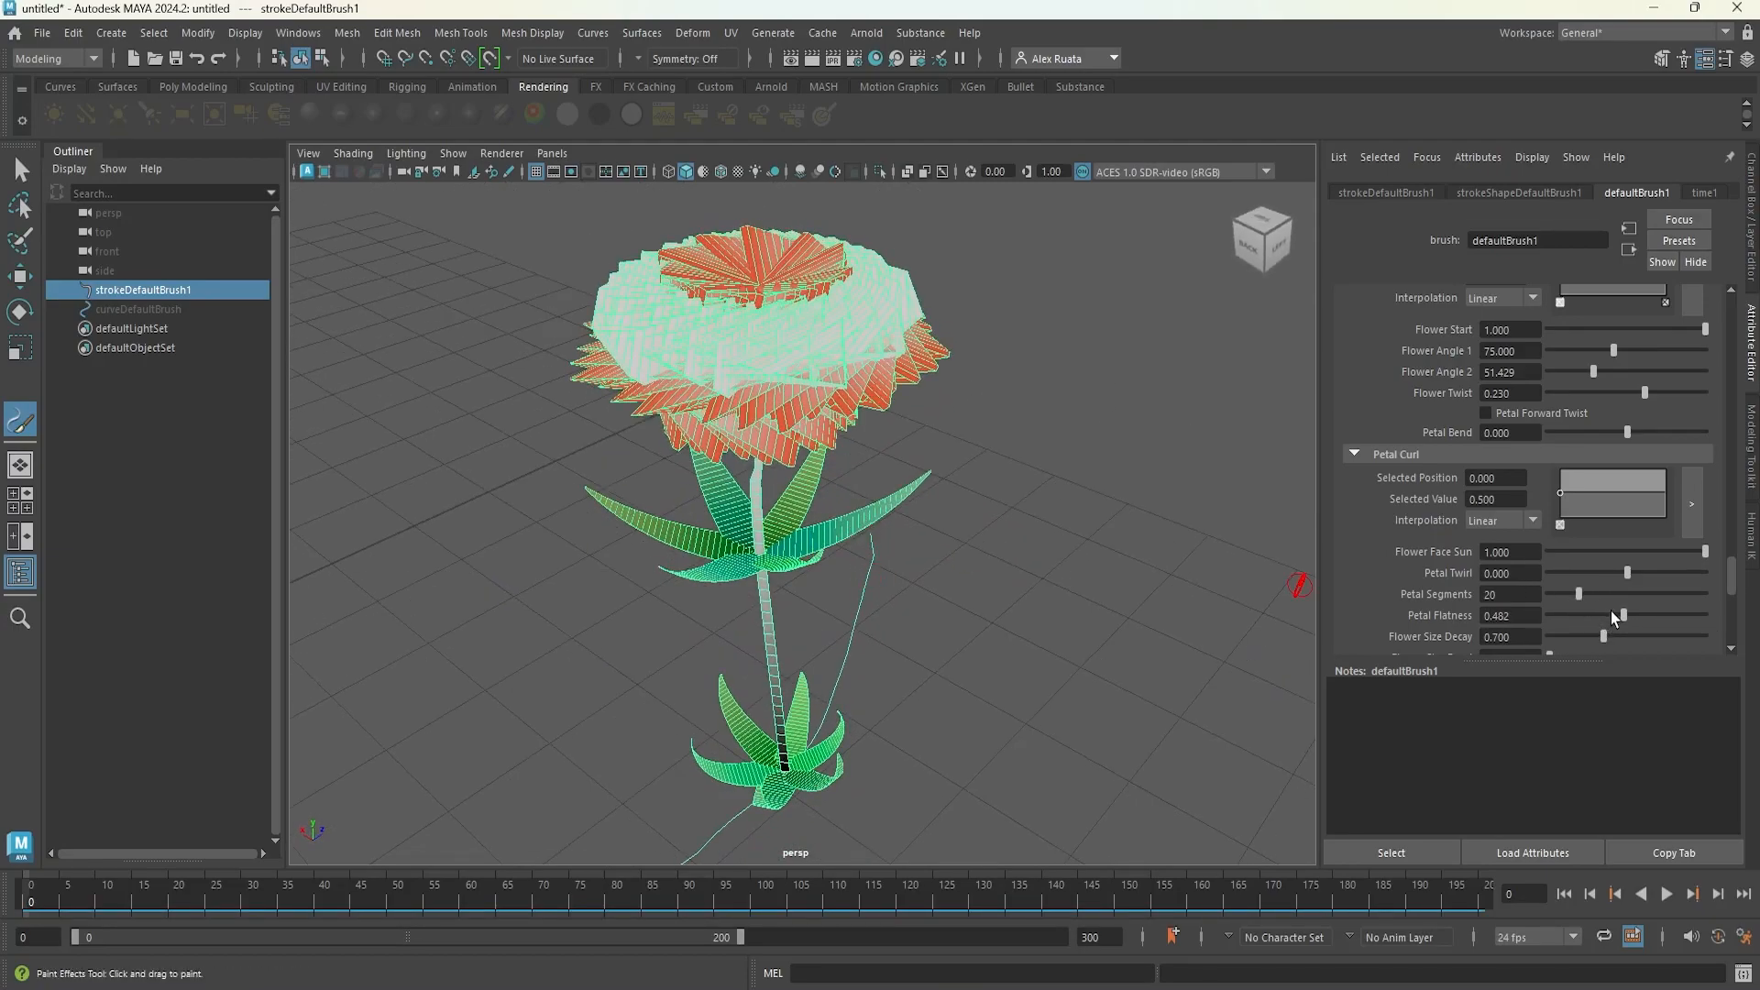
{"action": "left_click_drag", "start_coordinate": [1611, 617], "coordinate": [1707, 615]}
- Set Flower Size Decay to 0.202, Flower Size Rand to 0.137 and Flower Stiffness to 0.506
{"action": "left_click_drag", "start_coordinate": [1604, 640], "coordinate": [1560, 648]}
{"action": "left_click_drag", "start_coordinate": [871, 594], "coordinate": [986, 587], "text": "alt"}
{"action": "scroll", "coordinate": [1412, 606], "scroll_direction": "down", "scroll_amount": 1}
{"action": "left_click_drag", "start_coordinate": [1575, 585], "coordinate": [1614, 600]}
{"action": "left_click", "coordinate": [1559, 599]}
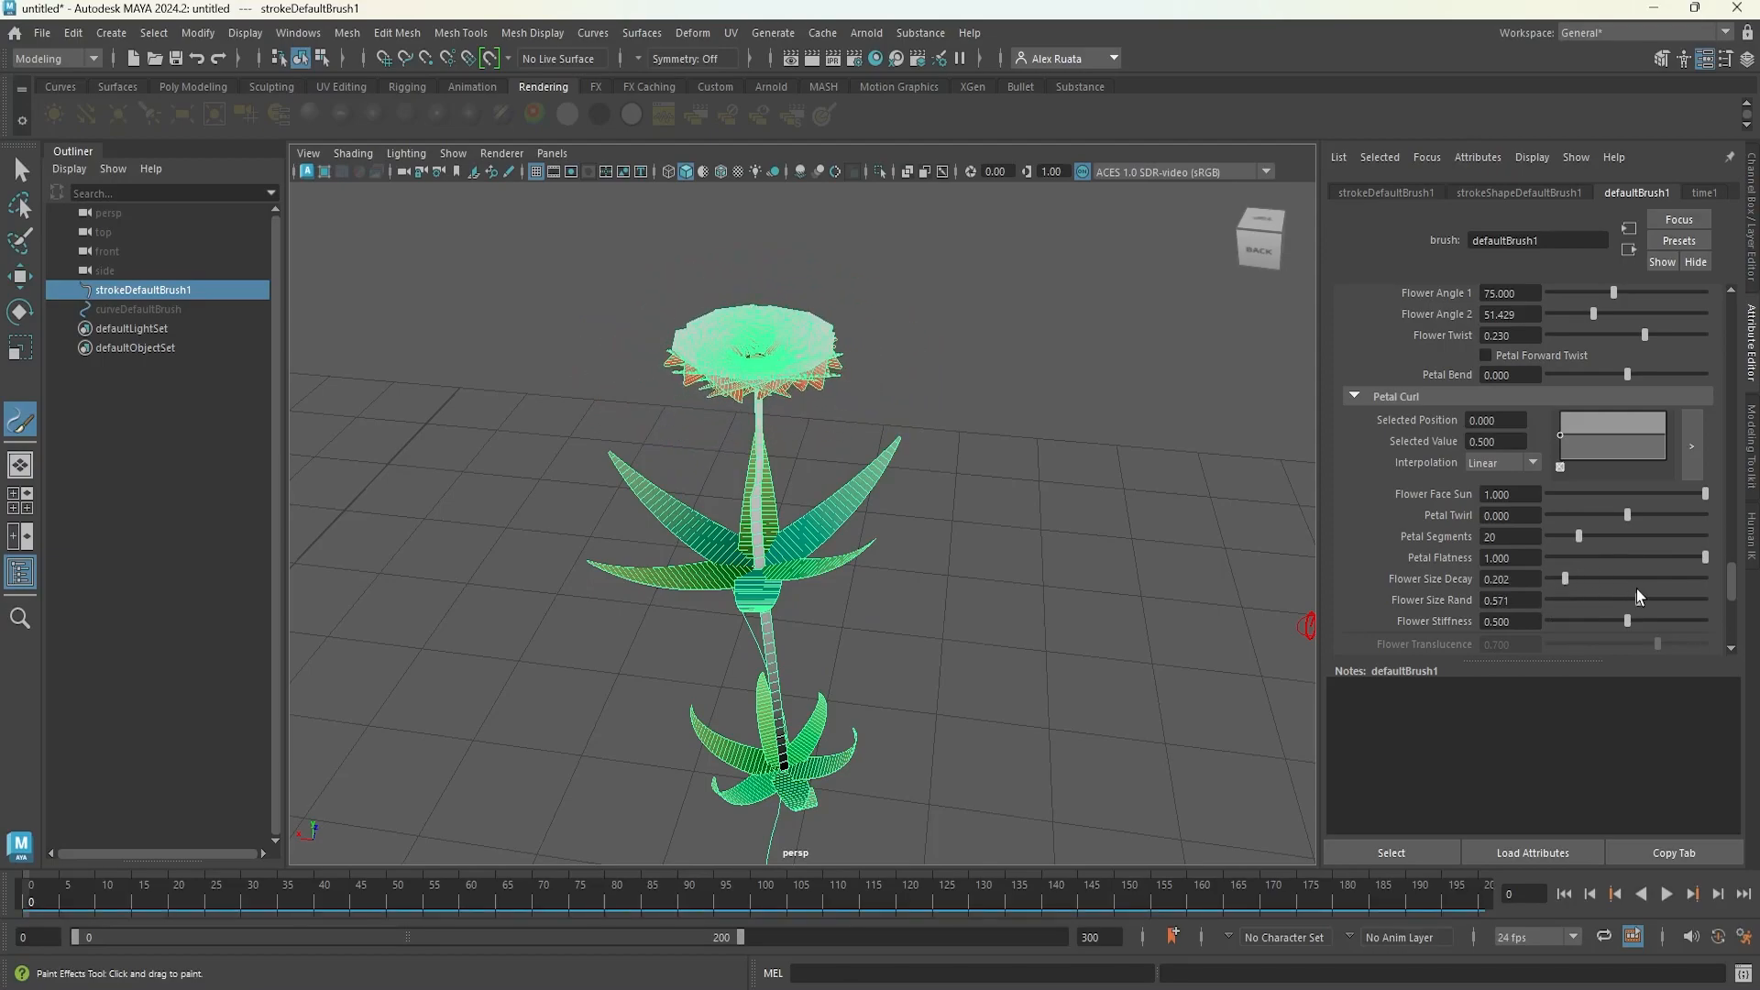
{"action": "left_click_drag", "start_coordinate": [1208, 594], "coordinate": [917, 587], "text": "alt"}
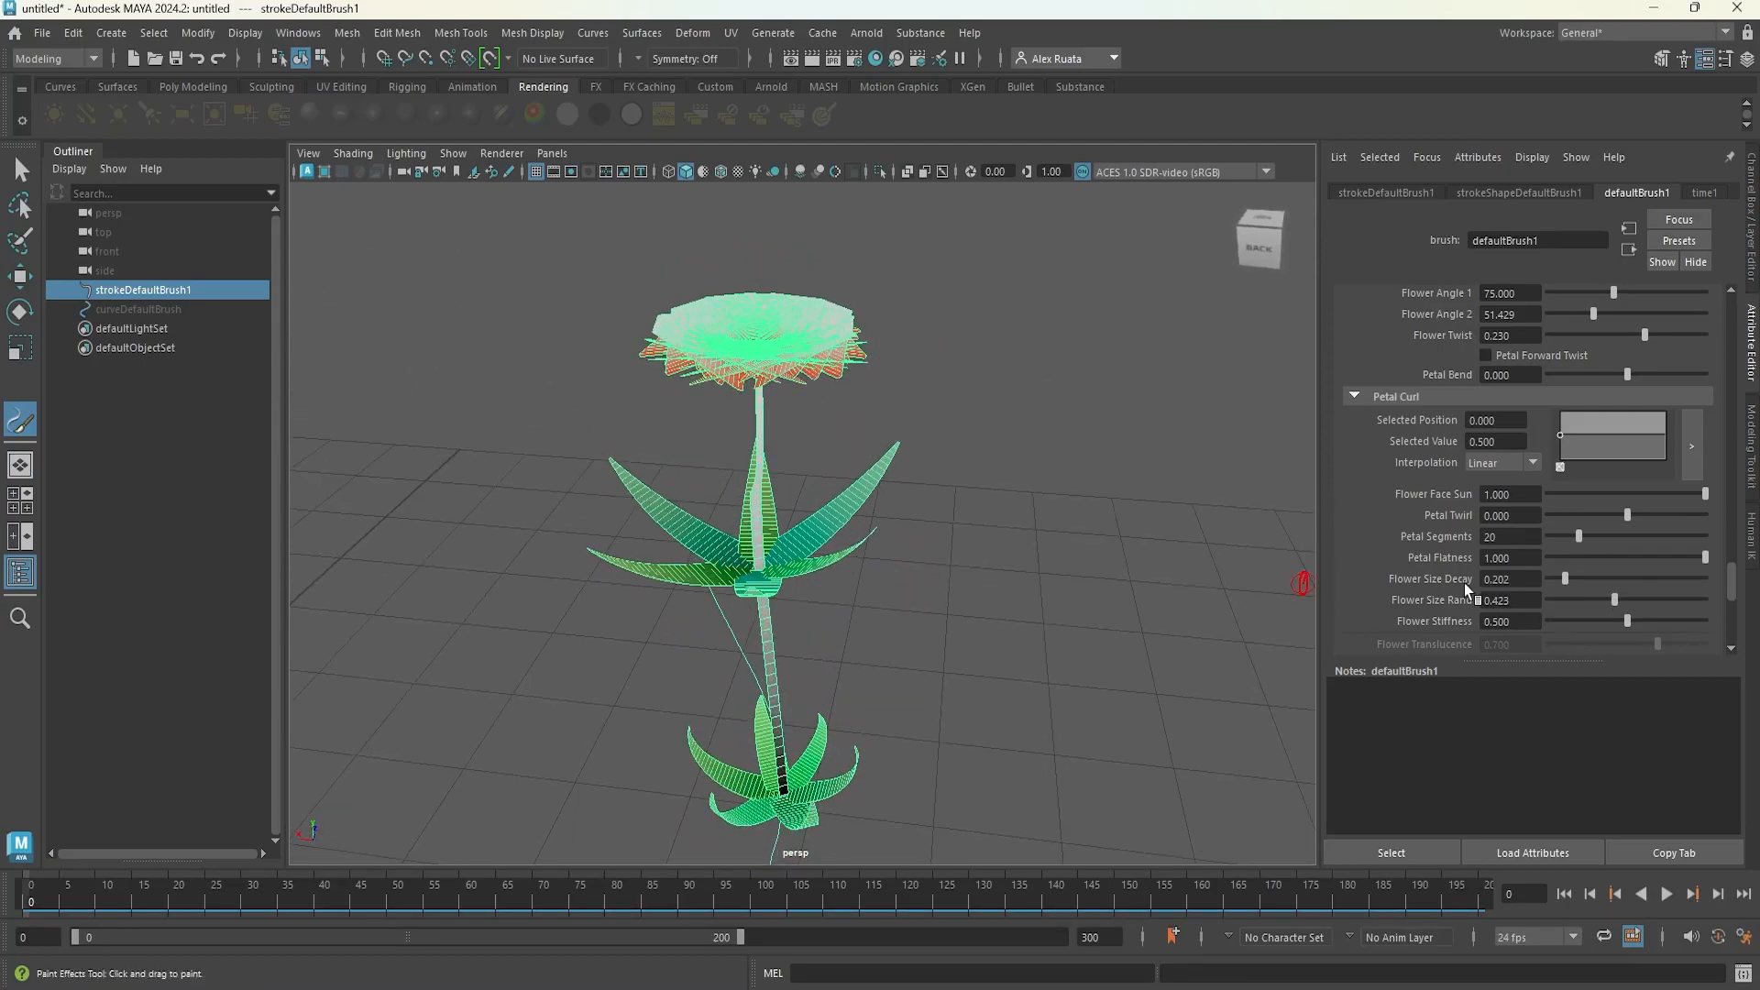
{"action": "scroll", "coordinate": [1503, 568], "scroll_direction": "down", "scroll_amount": 1}
{"action": "left_click_drag", "start_coordinate": [1610, 542], "coordinate": [1576, 554]}
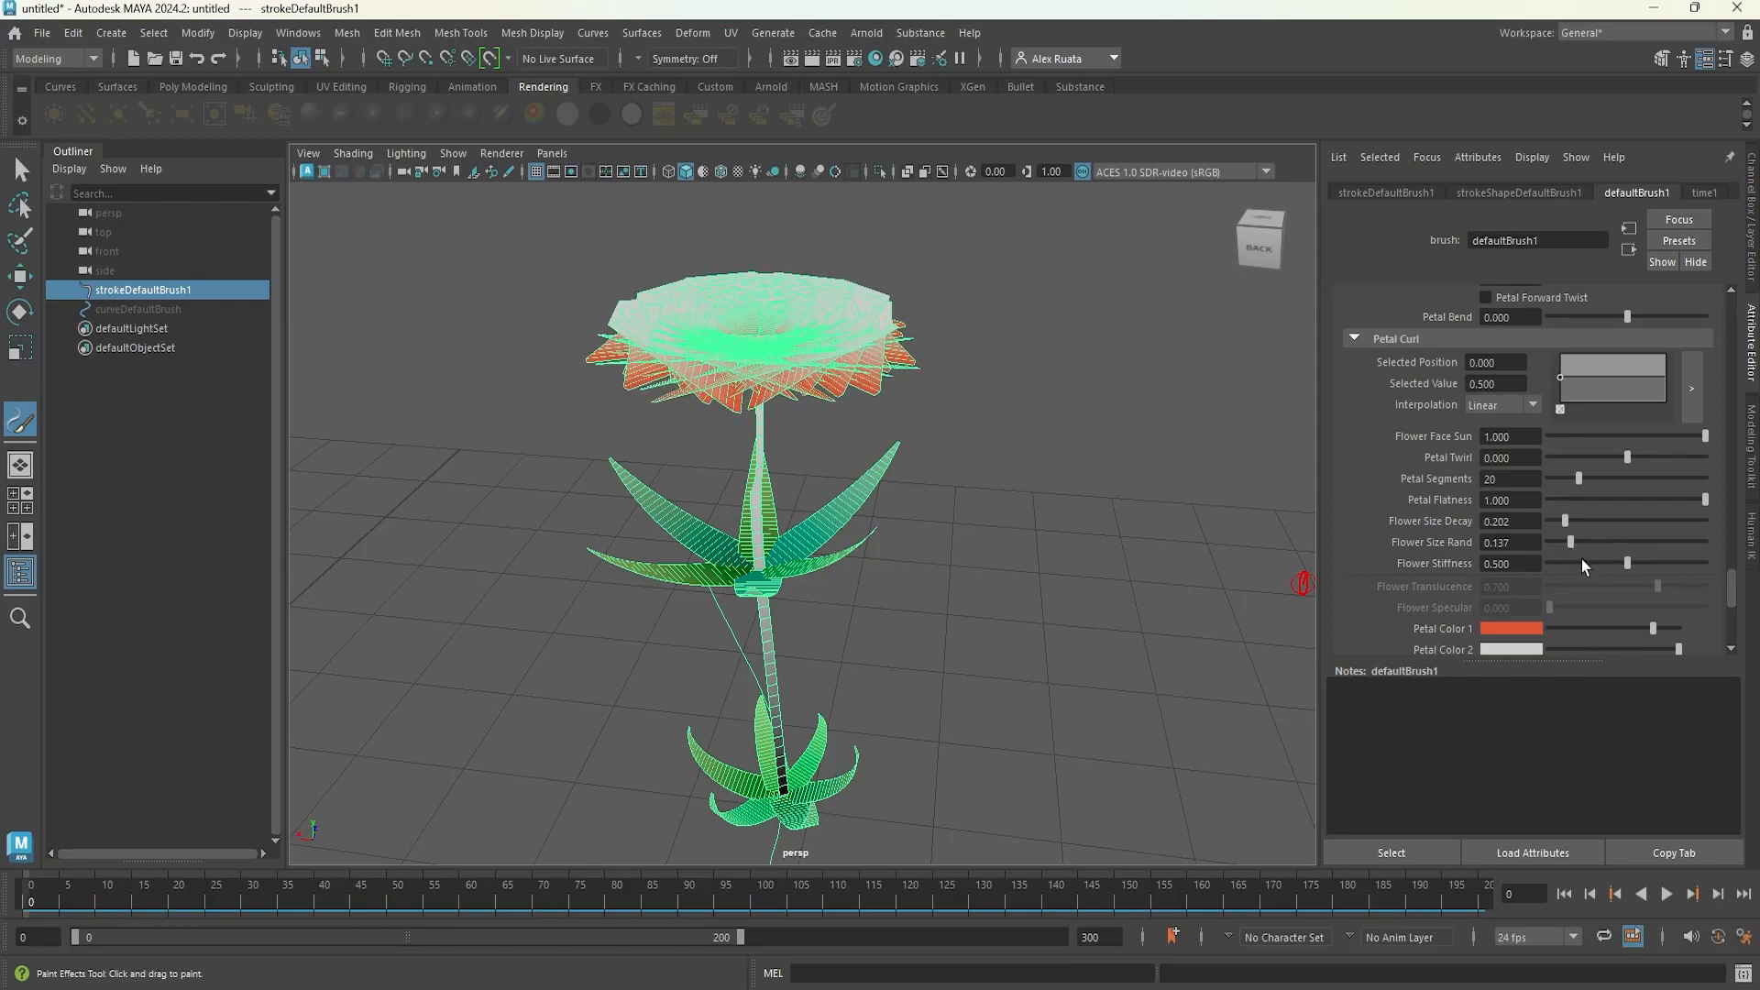
- Make Petal Color 1 pure red and Petal Color 2 teal
{"action": "scroll", "coordinate": [1576, 569], "scroll_direction": "down", "scroll_amount": 2}
{"action": "left_click", "coordinate": [1522, 519]}
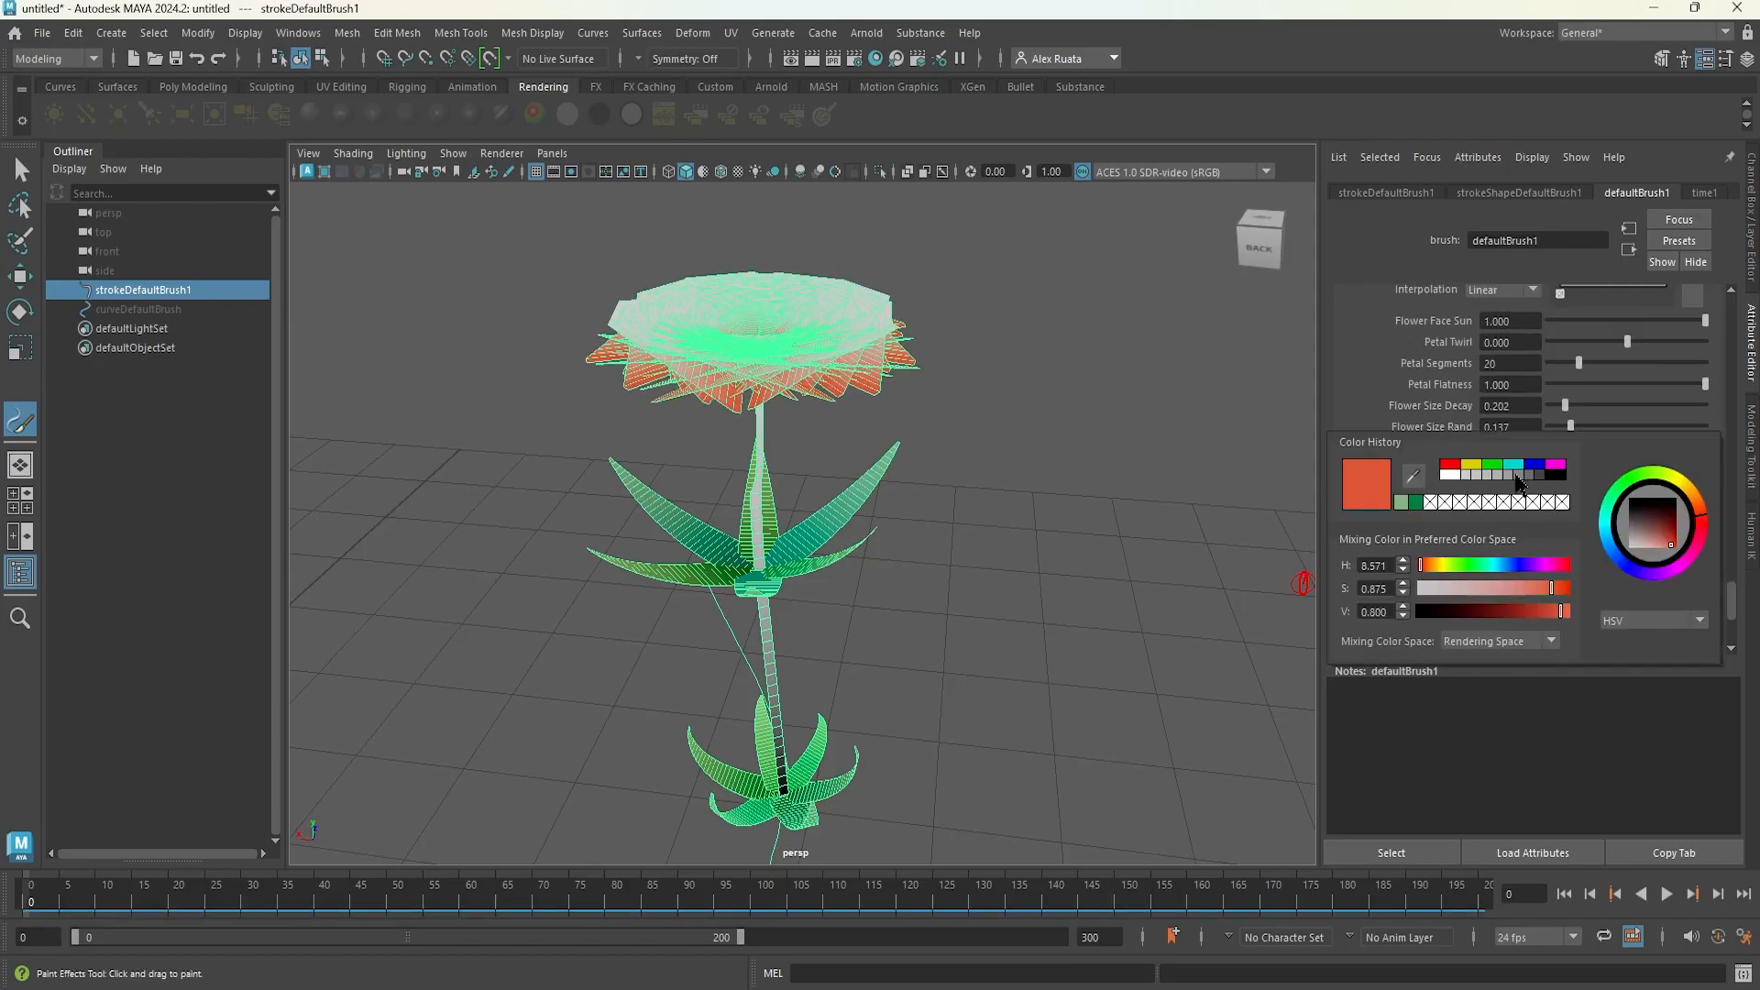
{"action": "left_click", "coordinate": [1450, 465]}
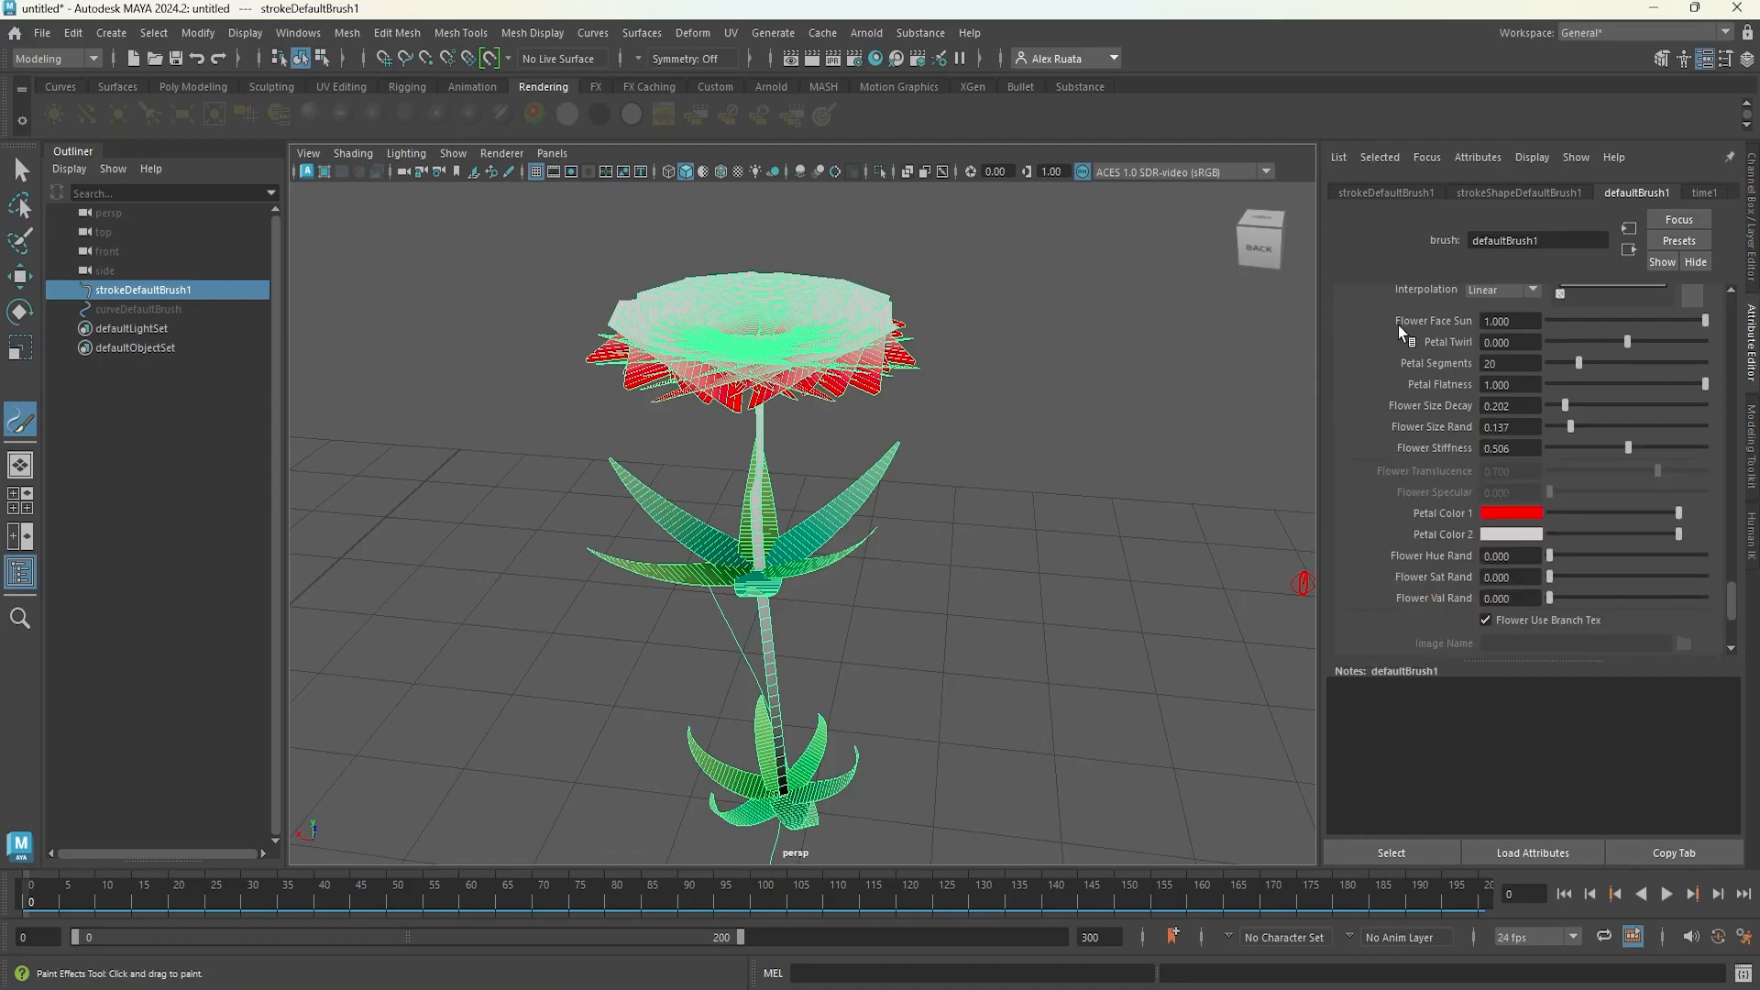
{"action": "left_click", "coordinate": [1530, 536]}
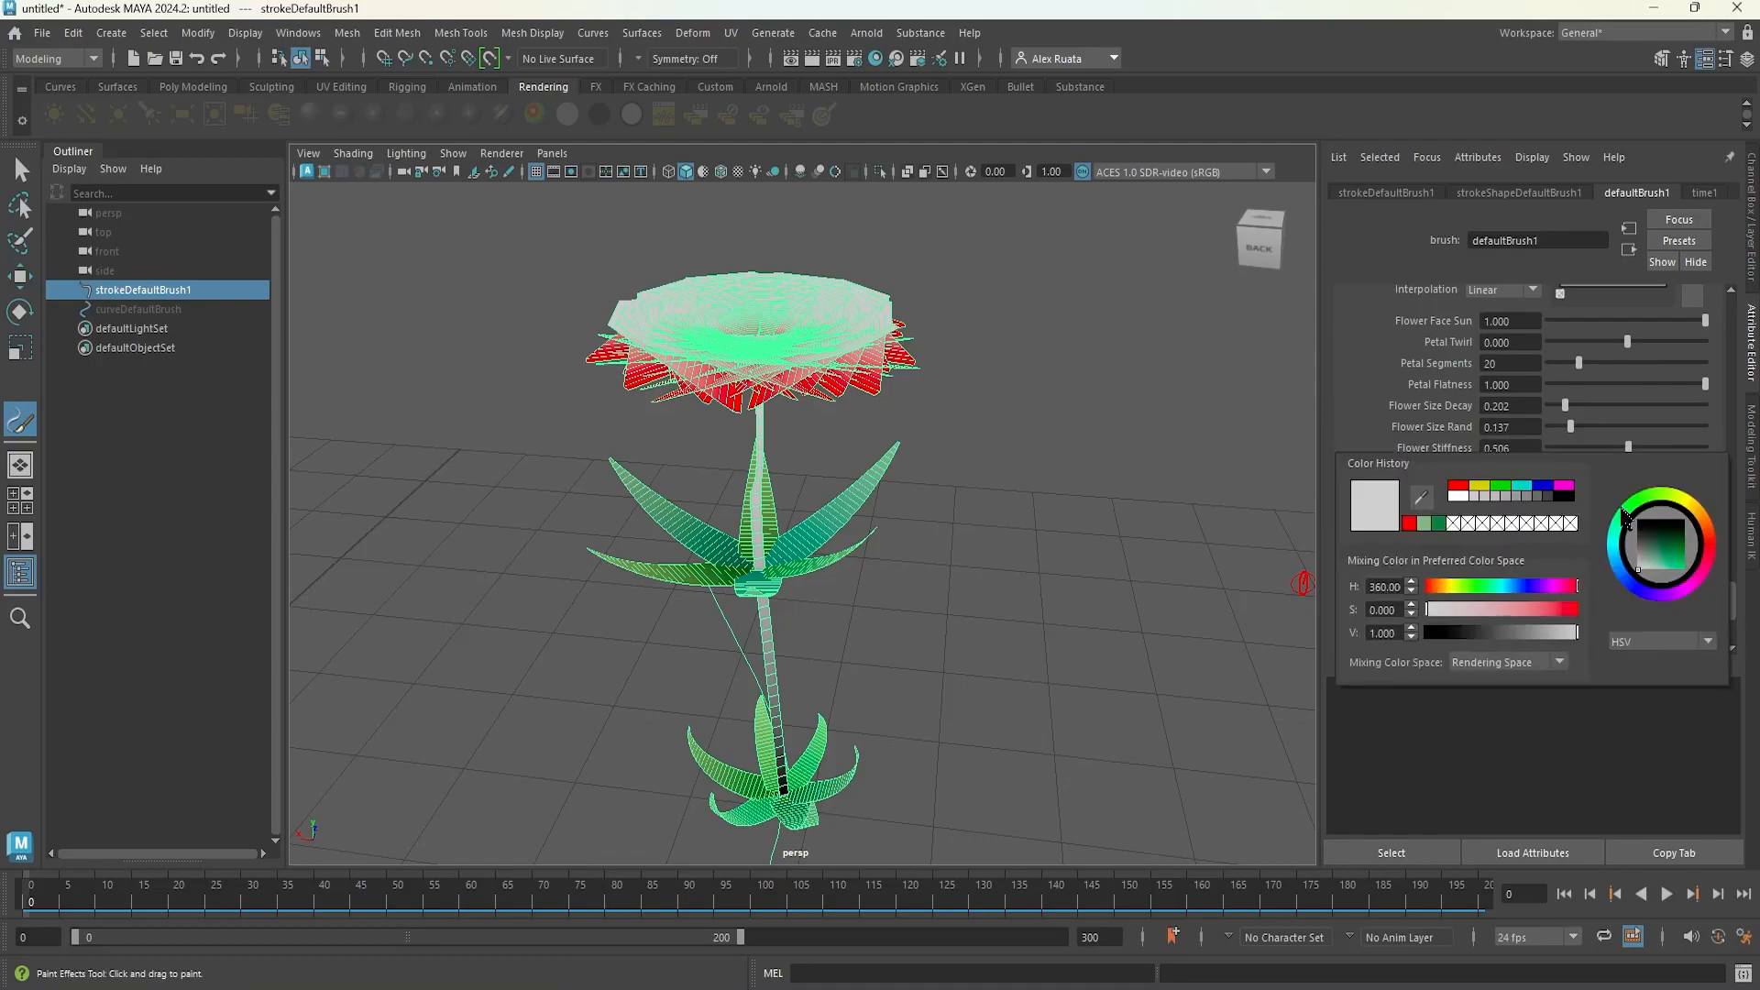
{"action": "left_click_drag", "start_coordinate": [1648, 548], "coordinate": [1660, 536]}
{"action": "mouse_move", "coordinate": [1027, 514]}
{"action": "left_mouse_down", "text": "alt"}
{"action": "mouse_move", "coordinate": [1029, 574]}
{"action": "mouse_move", "coordinate": [1031, 523]}
{"action": "left_mouse_up", "text": "alt"}
- Vary the petal colours with Flower Hue Rand 0.042 and Flower Sat Rand 0.173
{"action": "scroll", "coordinate": [1461, 571], "scroll_direction": "down", "scroll_amount": 2}
{"action": "left_click_drag", "start_coordinate": [1550, 498], "coordinate": [1577, 525]}
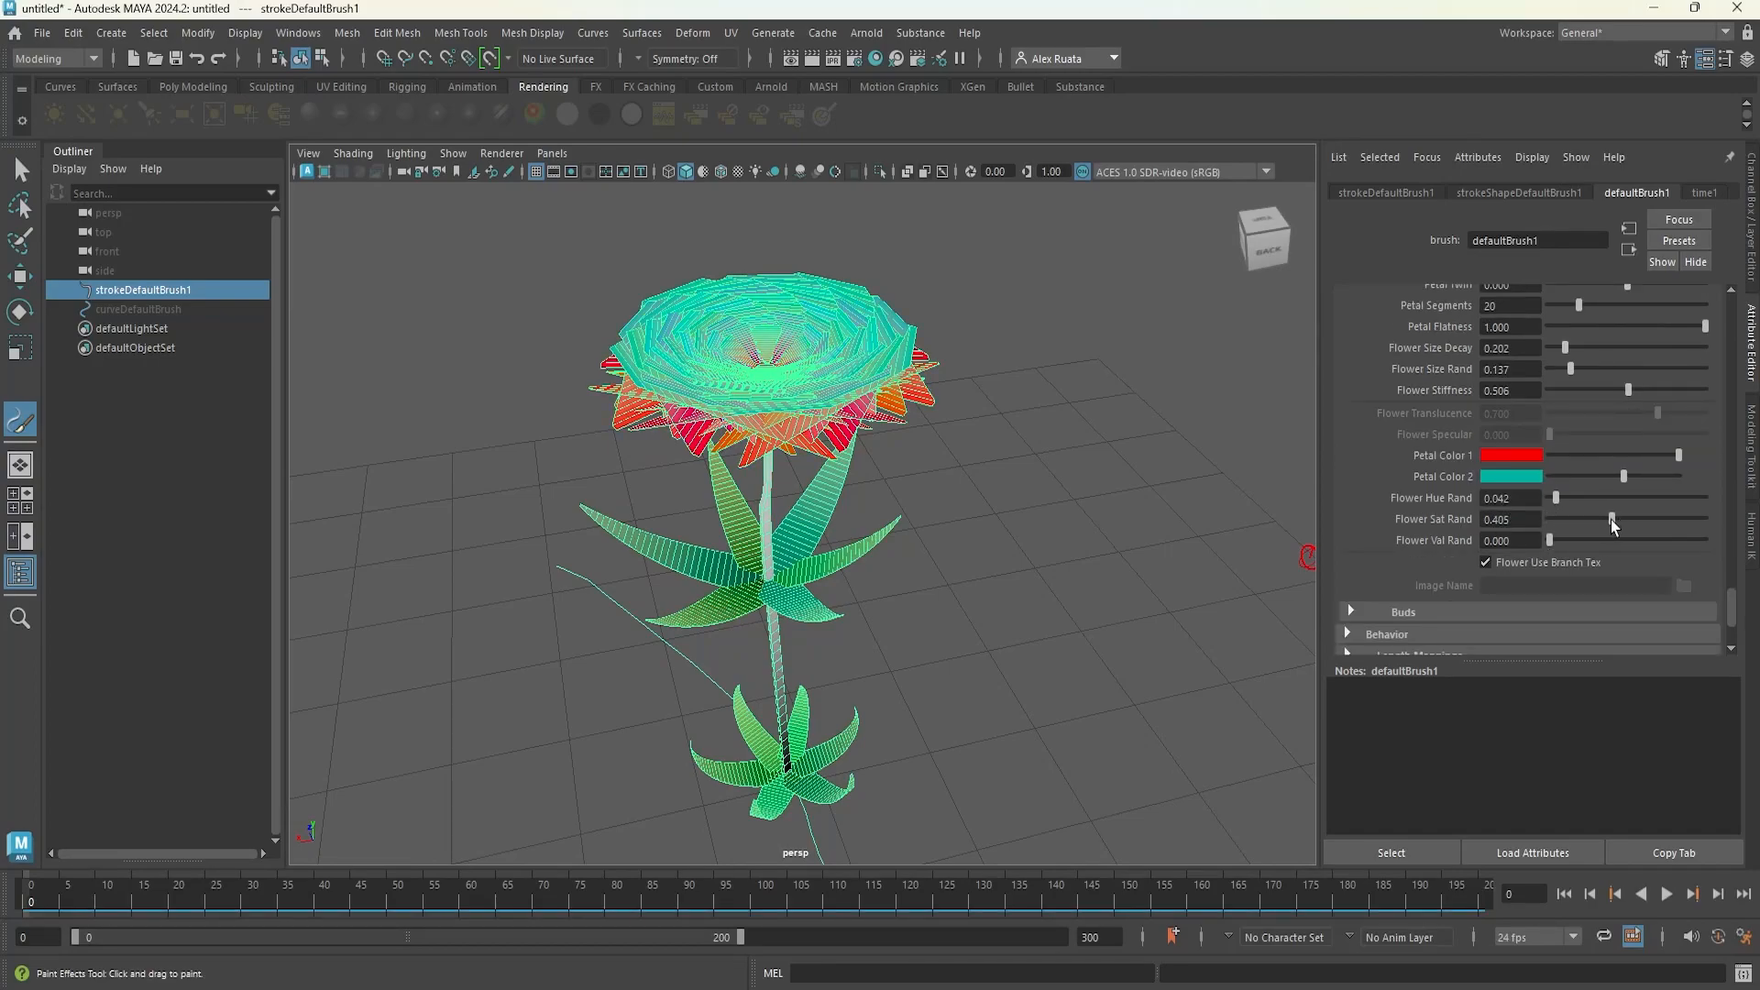
{"action": "left_click_drag", "start_coordinate": [1002, 523], "coordinate": [876, 533], "text": "alt"}
- Try a larger Bud Size in the Buds settings and undo it
{"action": "scroll", "coordinate": [1408, 512], "scroll_direction": "down", "scroll_amount": 2}
{"action": "left_click", "coordinate": [1388, 554]}
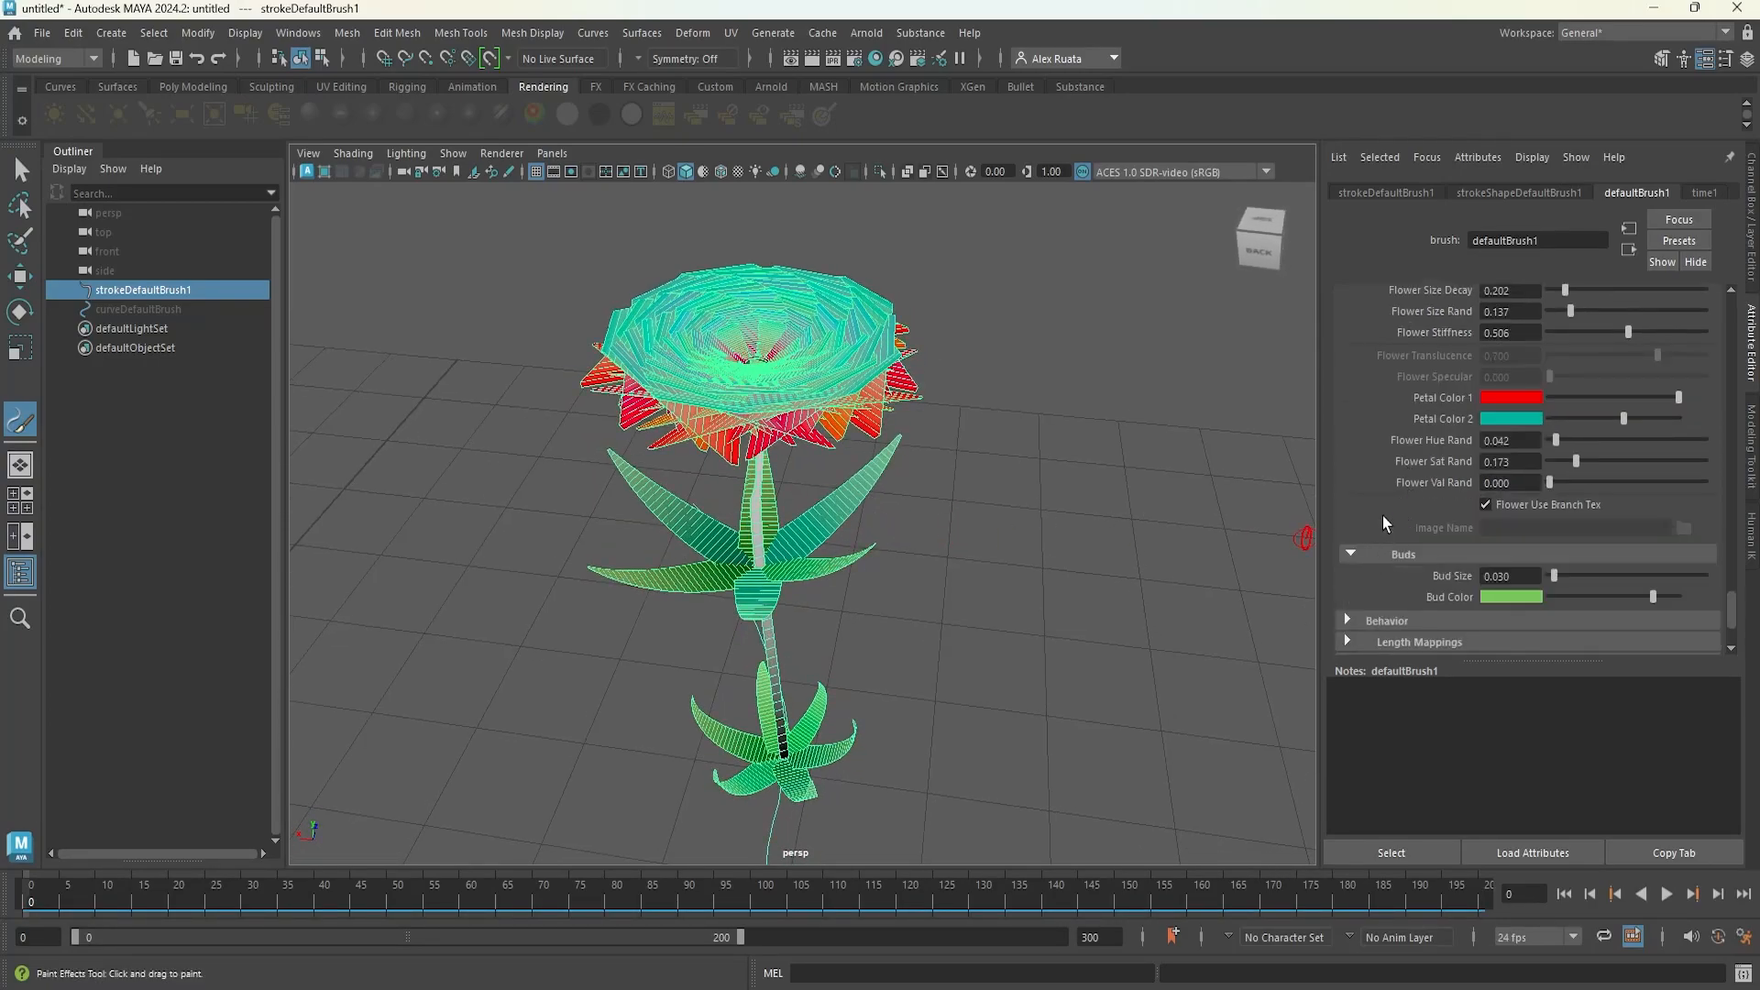
{"action": "scroll", "coordinate": [1383, 523], "scroll_direction": "down", "scroll_amount": 4}
{"action": "left_click_drag", "start_coordinate": [1073, 431], "coordinate": [1036, 515], "text": "alt"}
{"action": "right_click_drag", "start_coordinate": [1036, 515], "coordinate": [1183, 509], "text": "alt"}
{"action": "middle_click_drag", "start_coordinate": [1182, 510], "coordinate": [1261, 564], "text": "alt"}
{"action": "left_click_drag", "start_coordinate": [1554, 462], "coordinate": [1608, 481]}
{"action": "key", "text": "ctrl+z"}
{"action": "left_click_drag", "start_coordinate": [991, 499], "coordinate": [1031, 465], "text": "alt"}
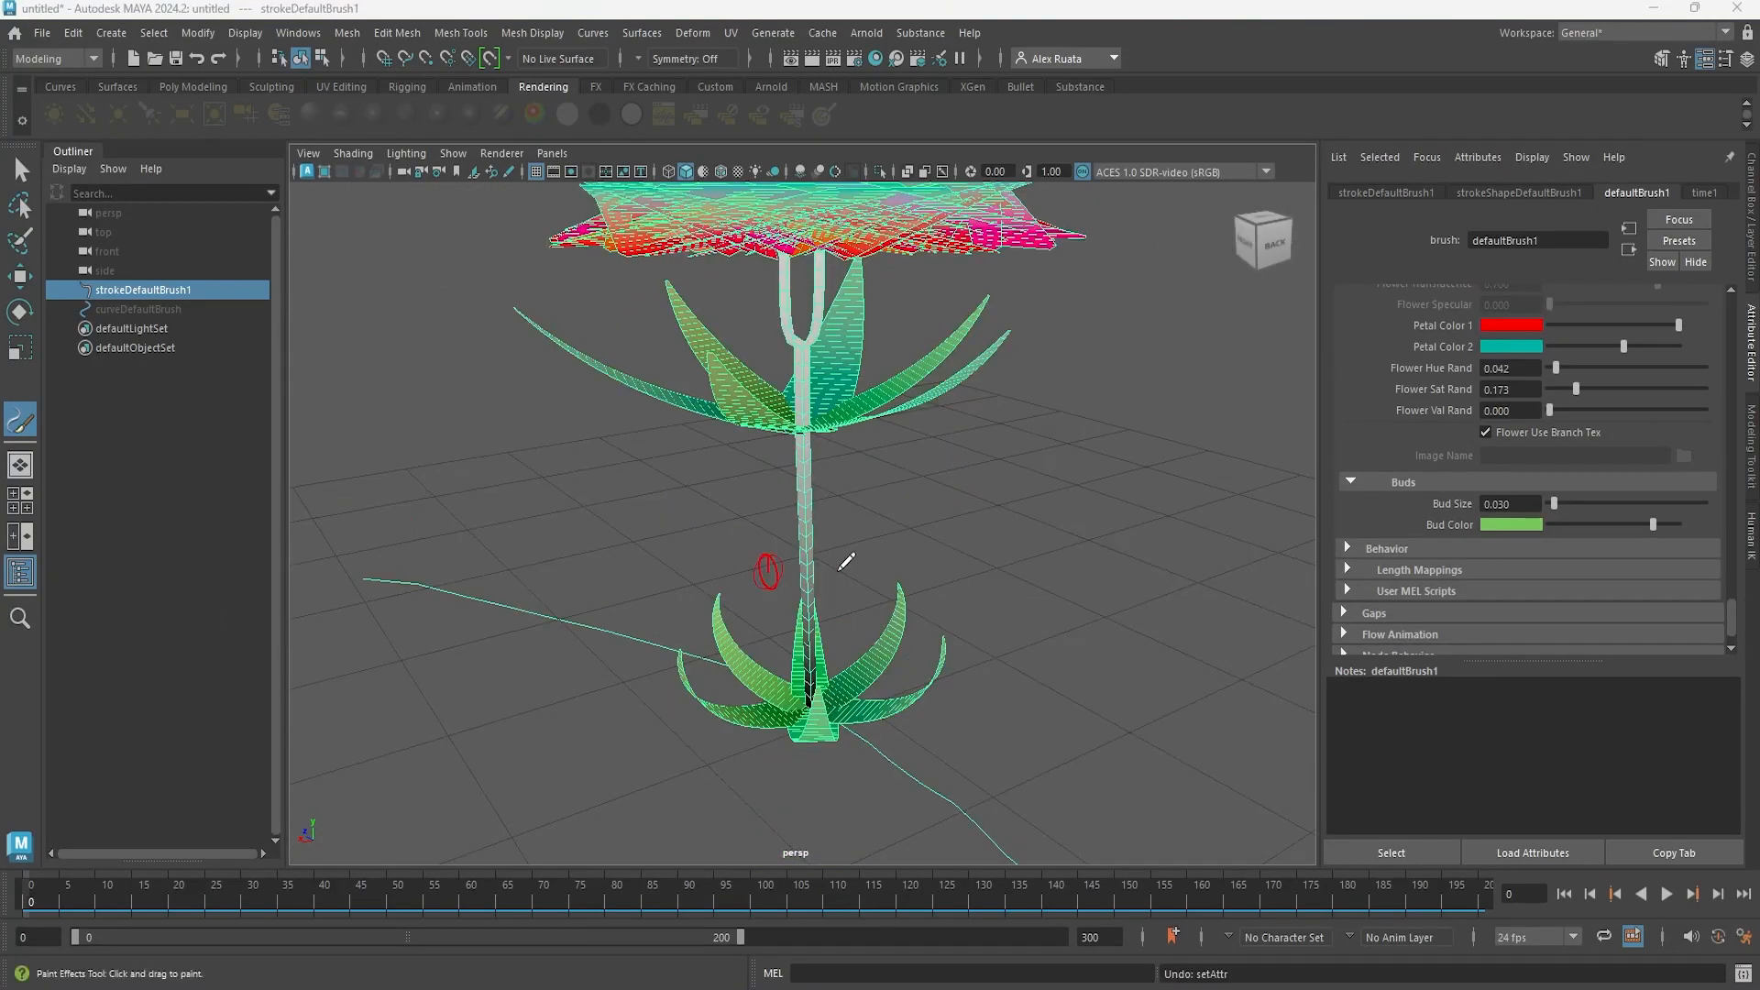
{"action": "mouse_move", "coordinate": [923, 550]}
{"action": "left_mouse_down", "text": "alt"}
{"action": "mouse_move", "coordinate": [920, 601]}
{"action": "mouse_move", "coordinate": [878, 669]}
{"action": "mouse_move", "coordinate": [899, 630]}
{"action": "mouse_move", "coordinate": [889, 642]}
{"action": "left_mouse_up", "text": "alt"}
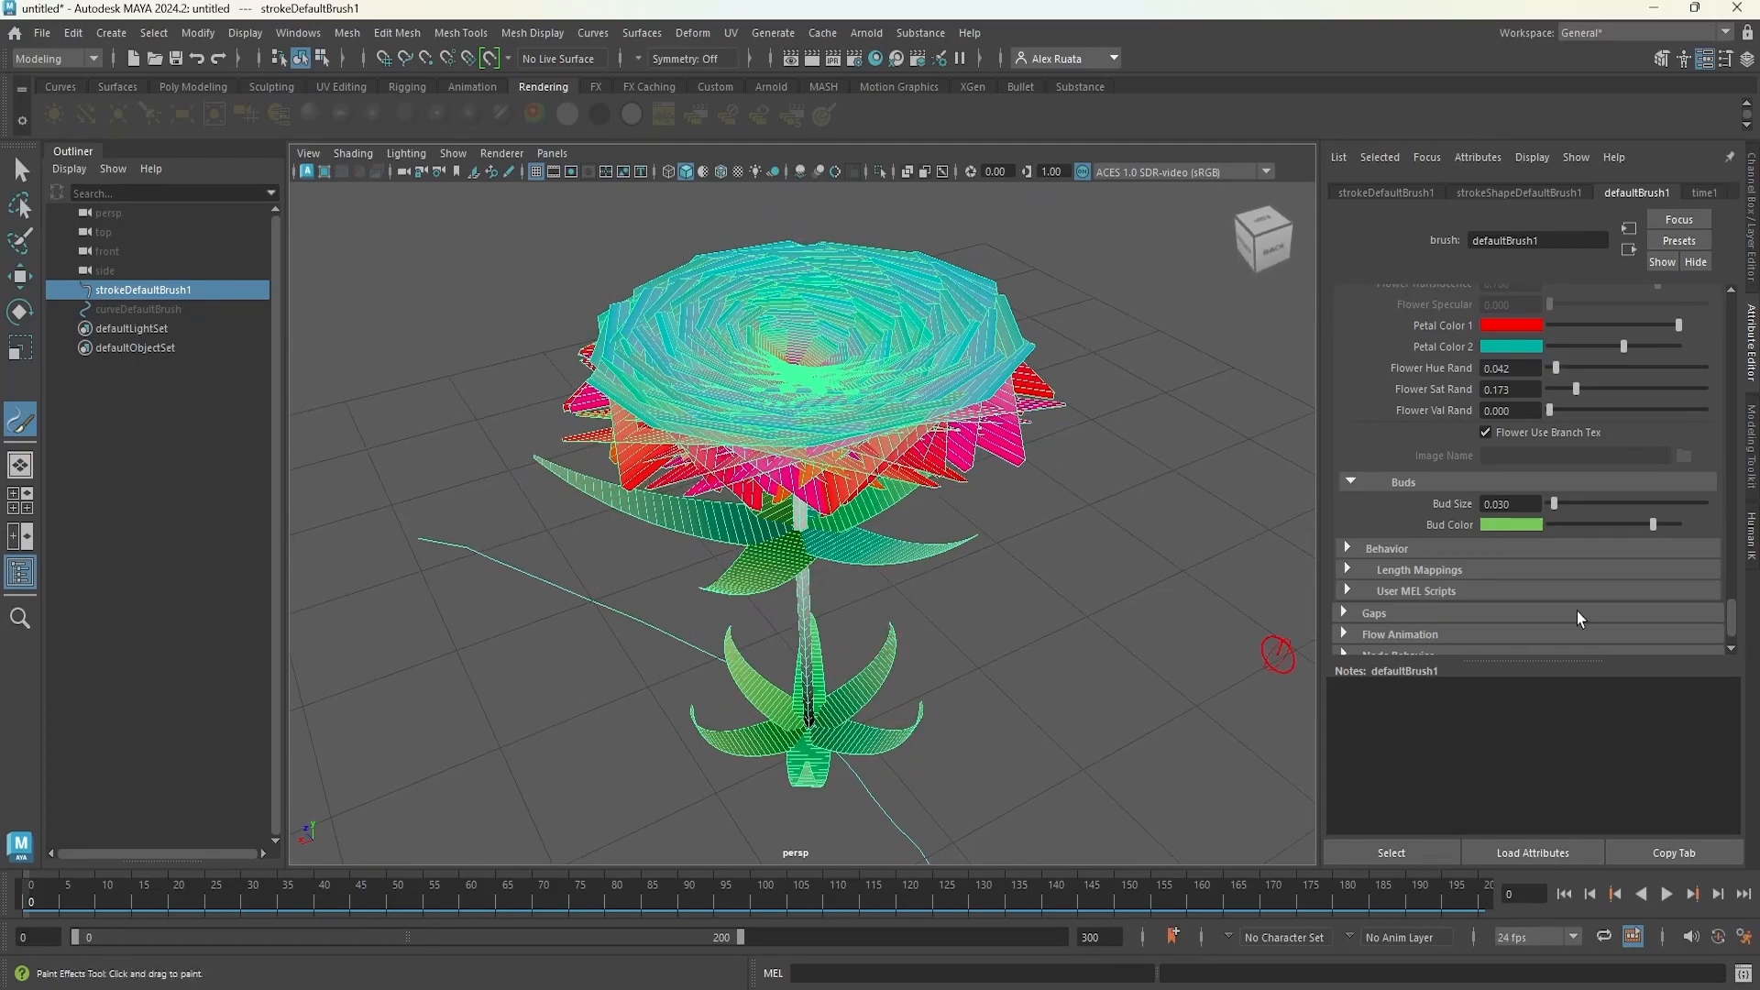
- Shorten the plant's stem by setting Length Min to 0.114 and Length Max to 0.568 in the tube creation settings
{"action": "scroll", "coordinate": [1559, 587], "scroll_direction": "up", "scroll_amount": 5}
{"action": "scroll", "coordinate": [1529, 556], "scroll_direction": "down", "scroll_amount": 10}
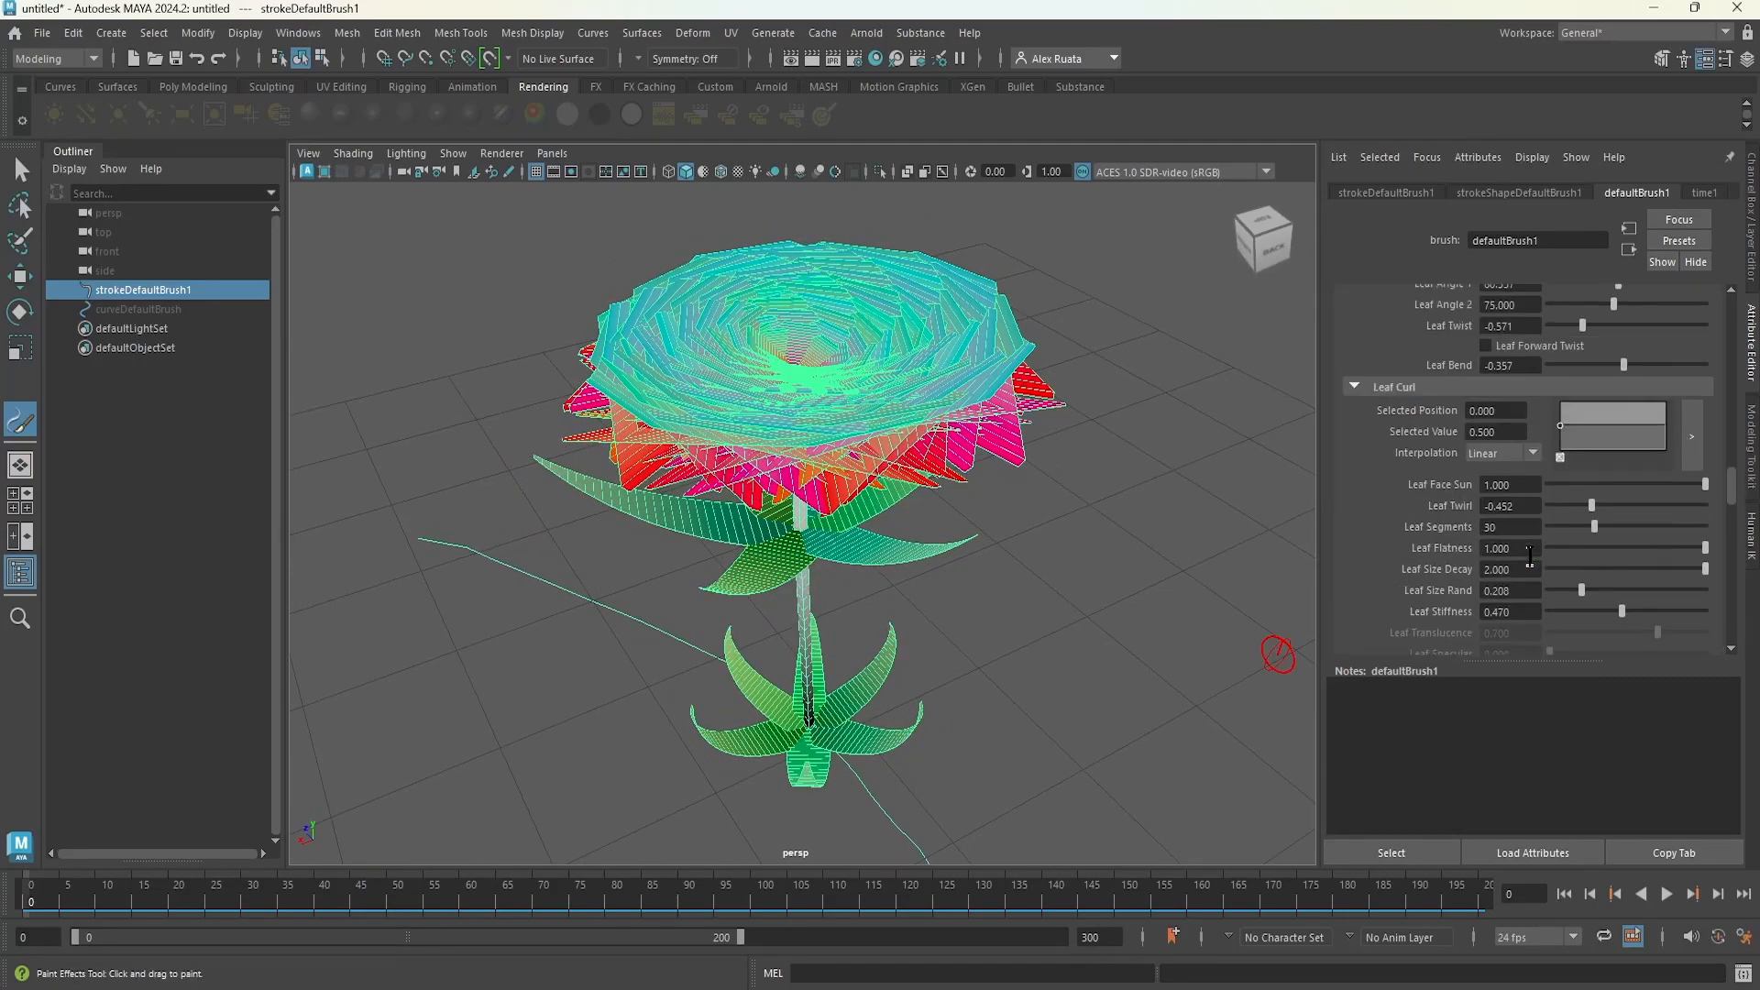
{"action": "scroll", "coordinate": [1529, 556], "scroll_direction": "up", "scroll_amount": 3}
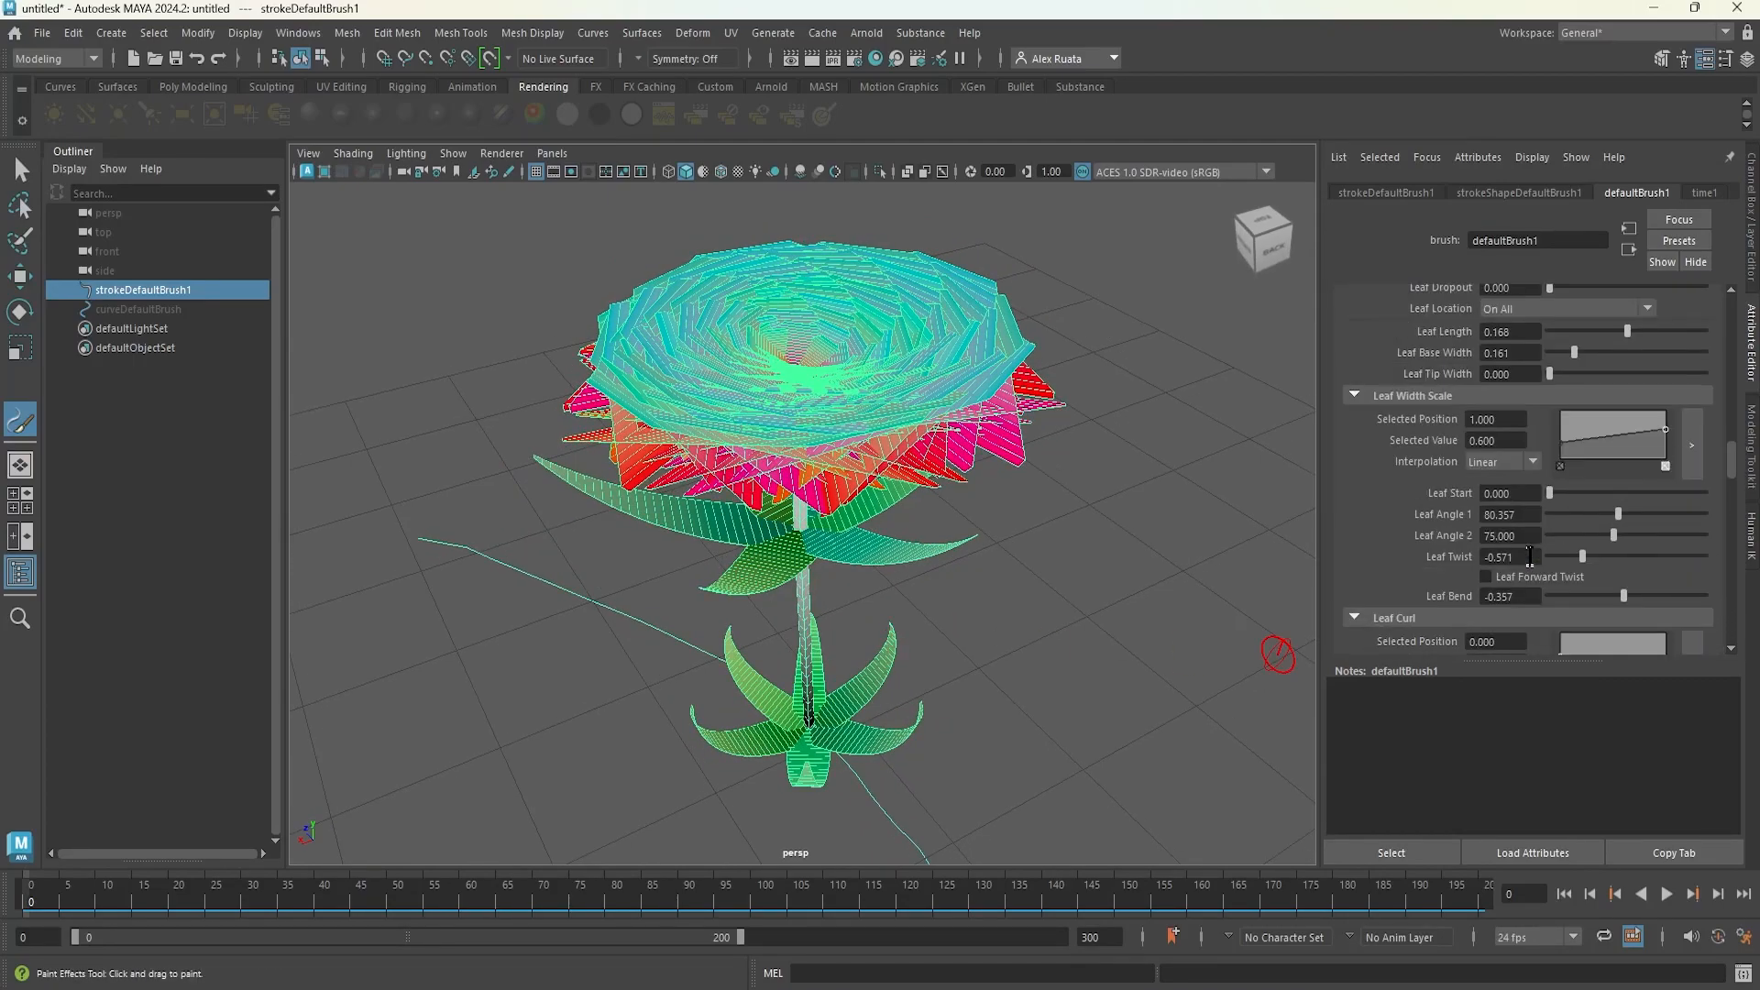
{"action": "scroll", "coordinate": [1530, 556], "scroll_direction": "up", "scroll_amount": 8}
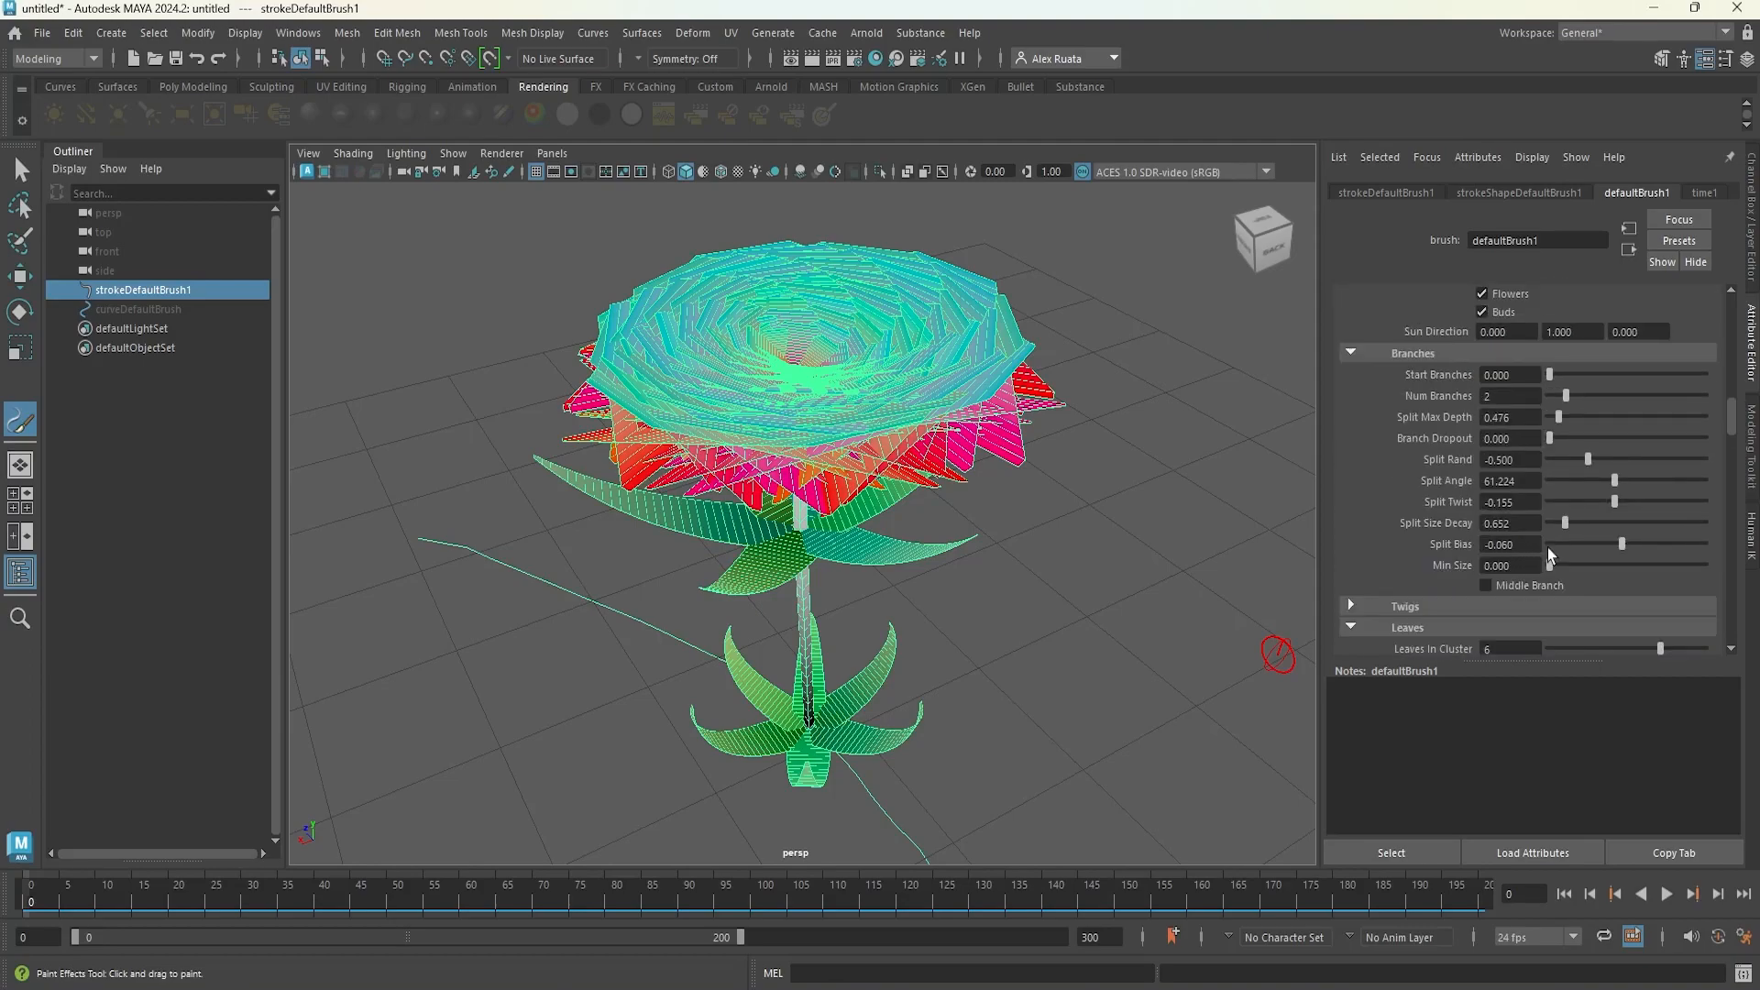
{"action": "scroll", "coordinate": [1537, 537], "scroll_direction": "up", "scroll_amount": 8}
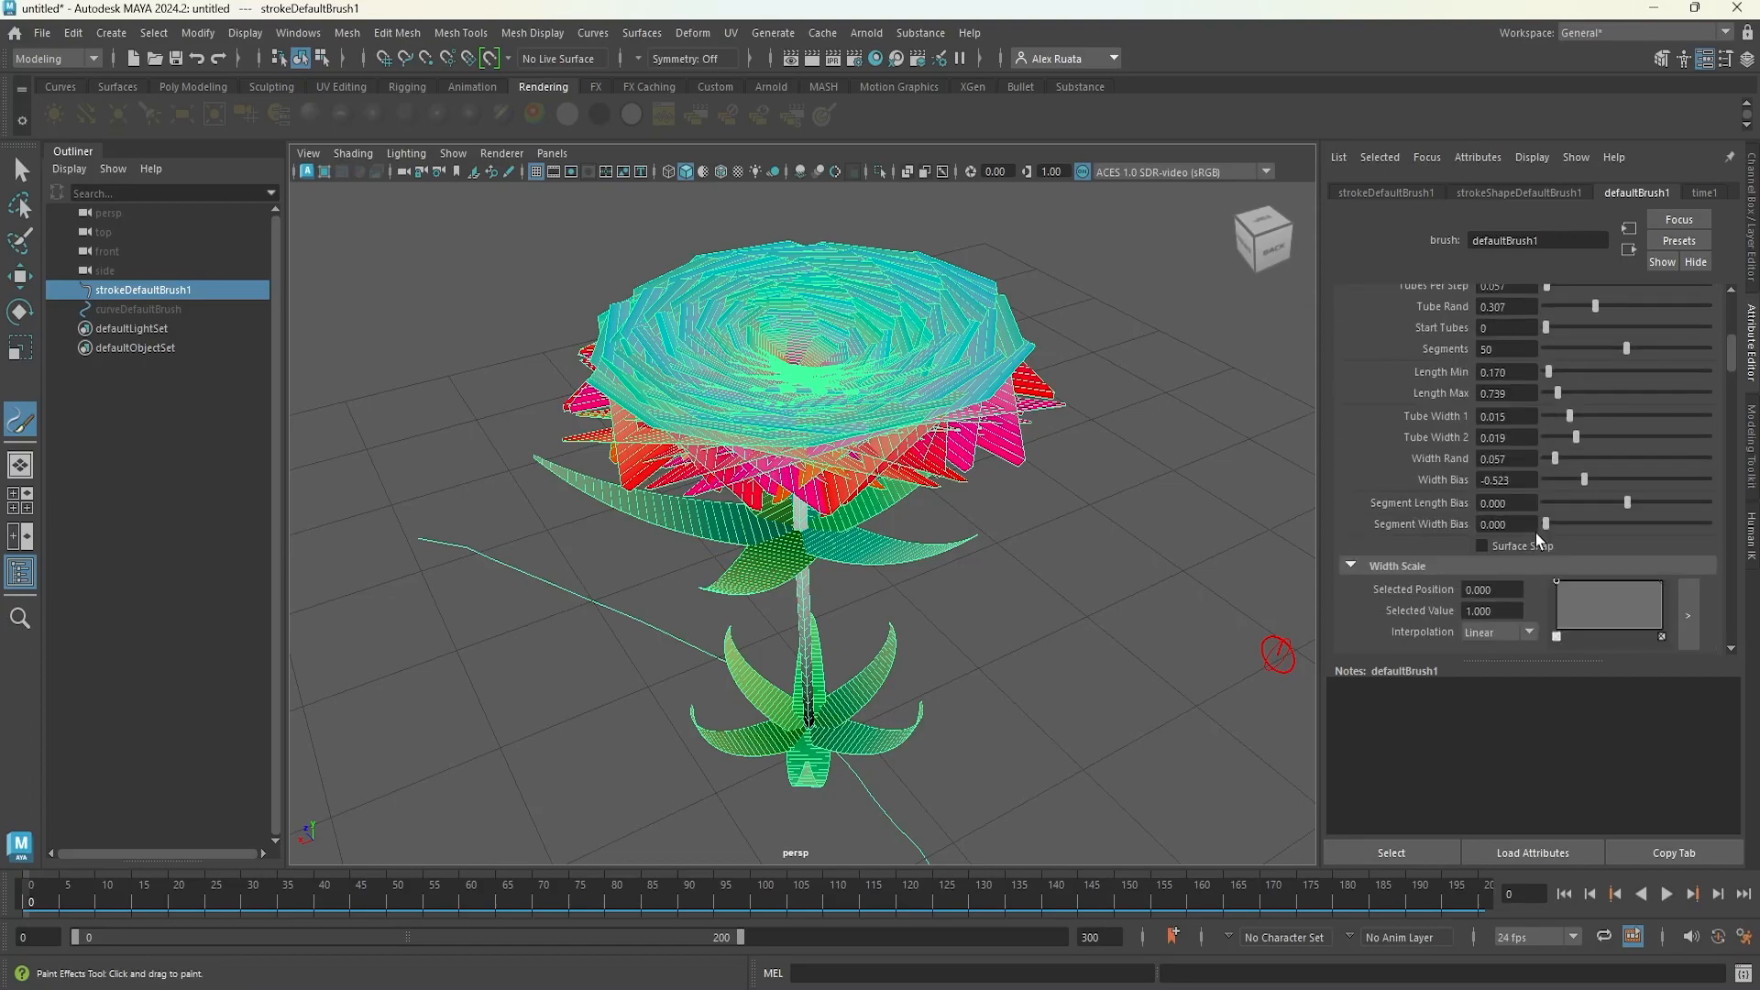
{"action": "scroll", "coordinate": [1536, 539], "scroll_direction": "down", "scroll_amount": 1}
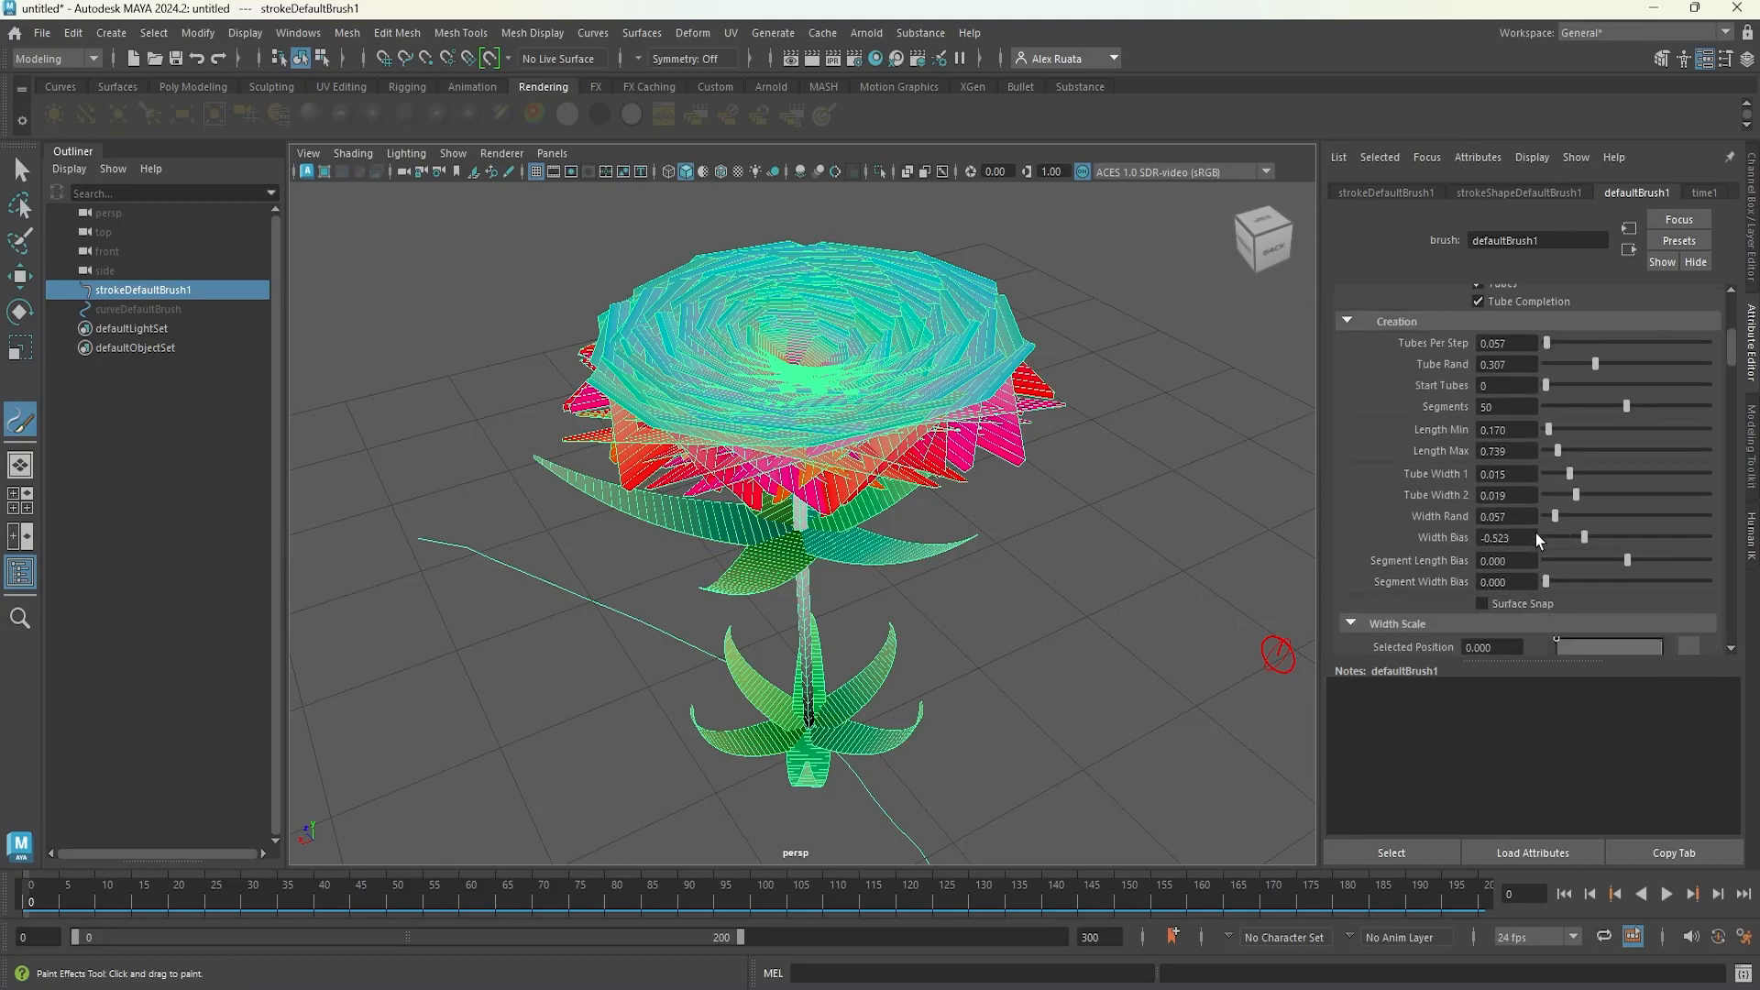
{"action": "left_click_drag", "start_coordinate": [1553, 428], "coordinate": [1548, 428]}
{"action": "left_click_drag", "start_coordinate": [992, 490], "coordinate": [924, 438], "text": "alt"}
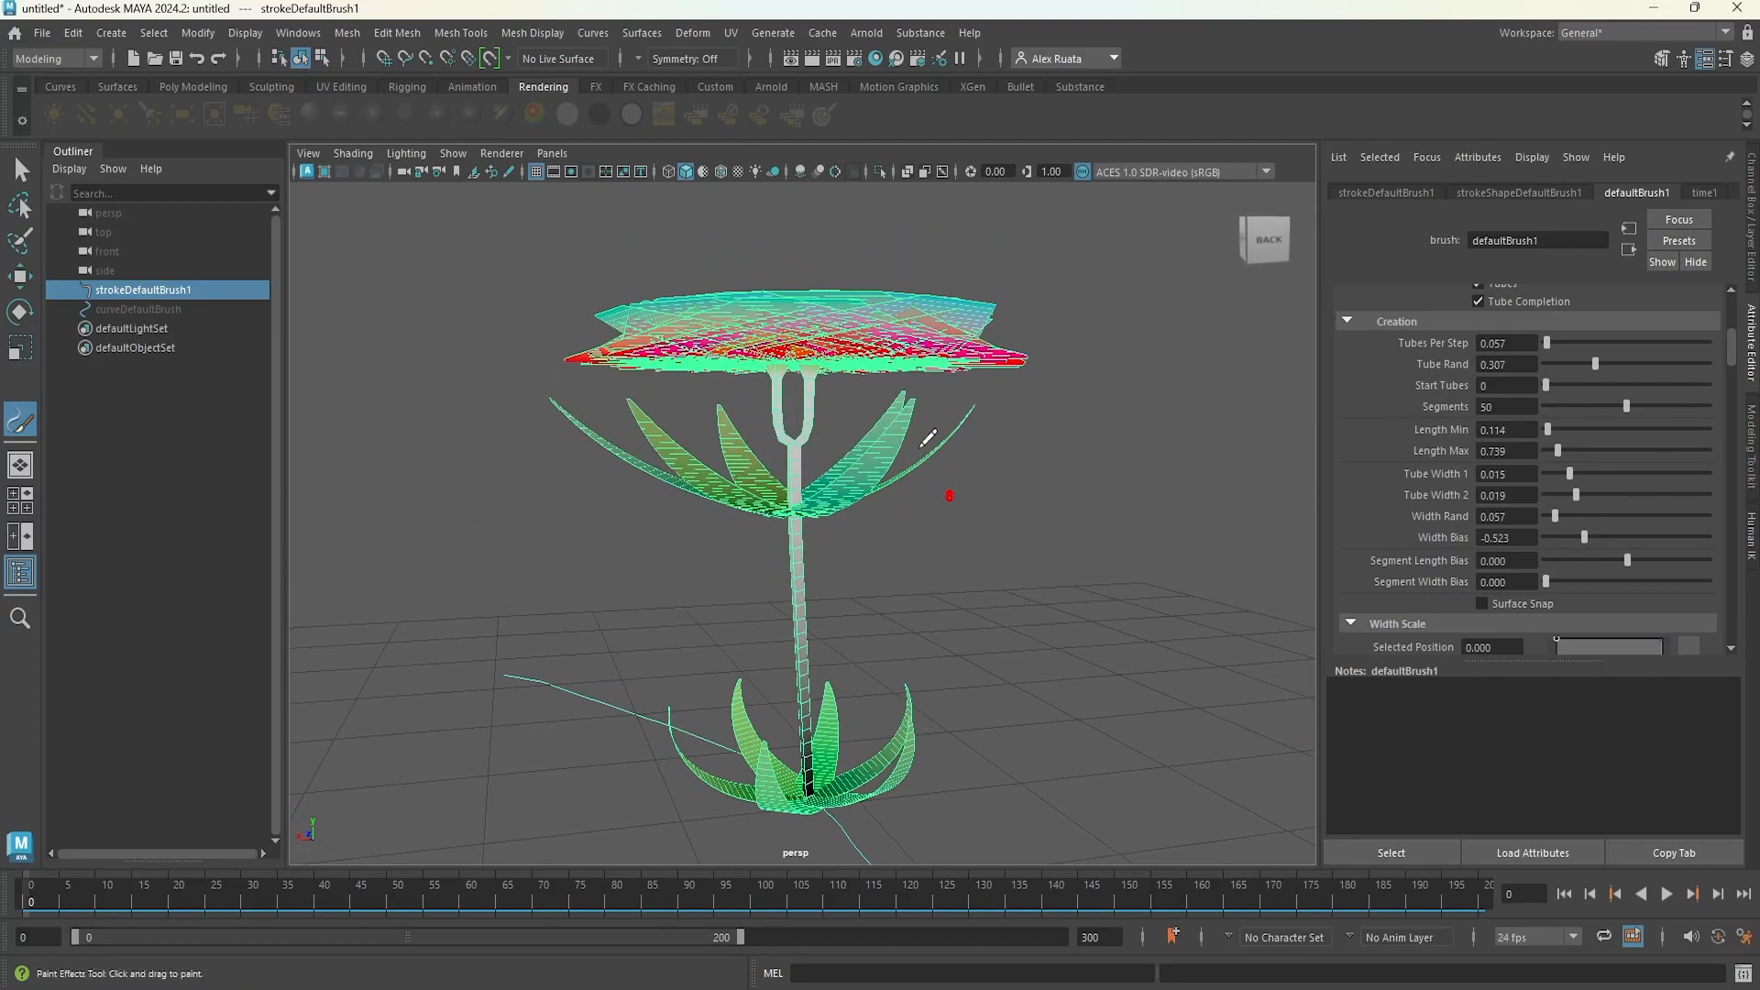
{"action": "left_click_drag", "start_coordinate": [1559, 454], "coordinate": [1554, 455]}
{"action": "mouse_move", "coordinate": [1055, 458]}
{"action": "left_mouse_down", "text": "alt"}
{"action": "mouse_move", "coordinate": [1034, 511]}
{"action": "mouse_move", "coordinate": [1082, 534]}
{"action": "mouse_move", "coordinate": [1092, 515]}
{"action": "mouse_move", "coordinate": [694, 515]}
{"action": "left_mouse_up", "text": "alt"}
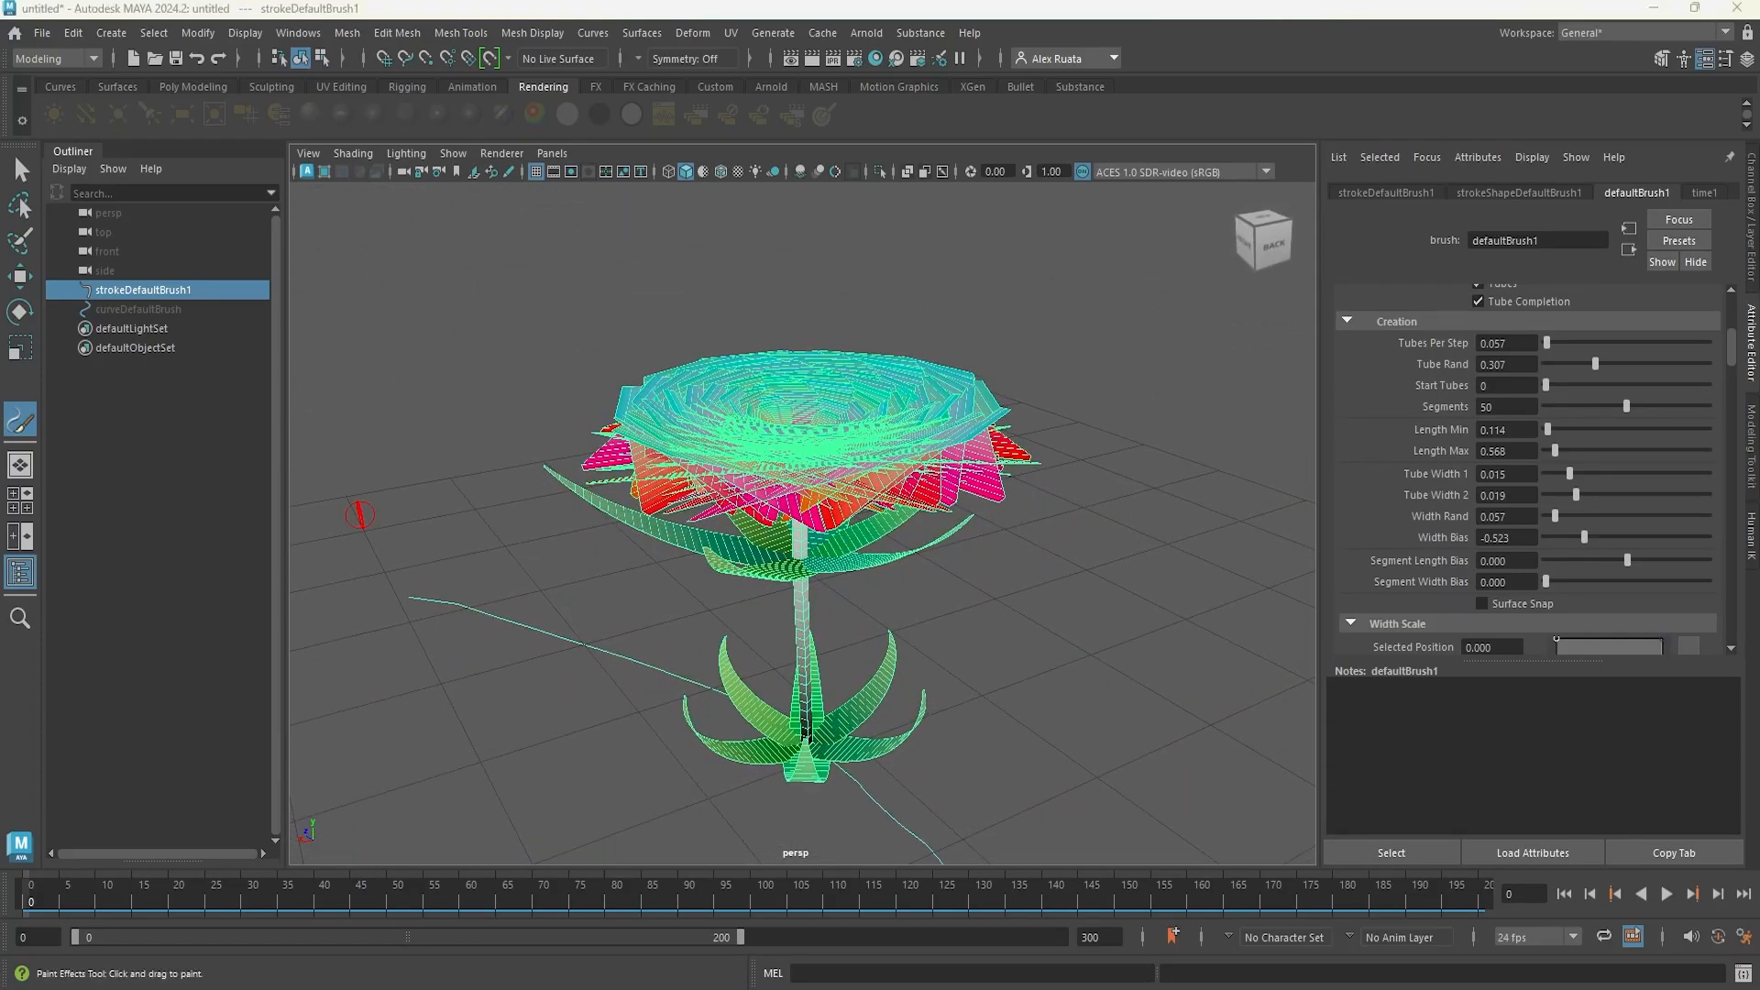
{"action": "scroll", "coordinate": [1480, 570], "scroll_direction": "up", "scroll_amount": 5}
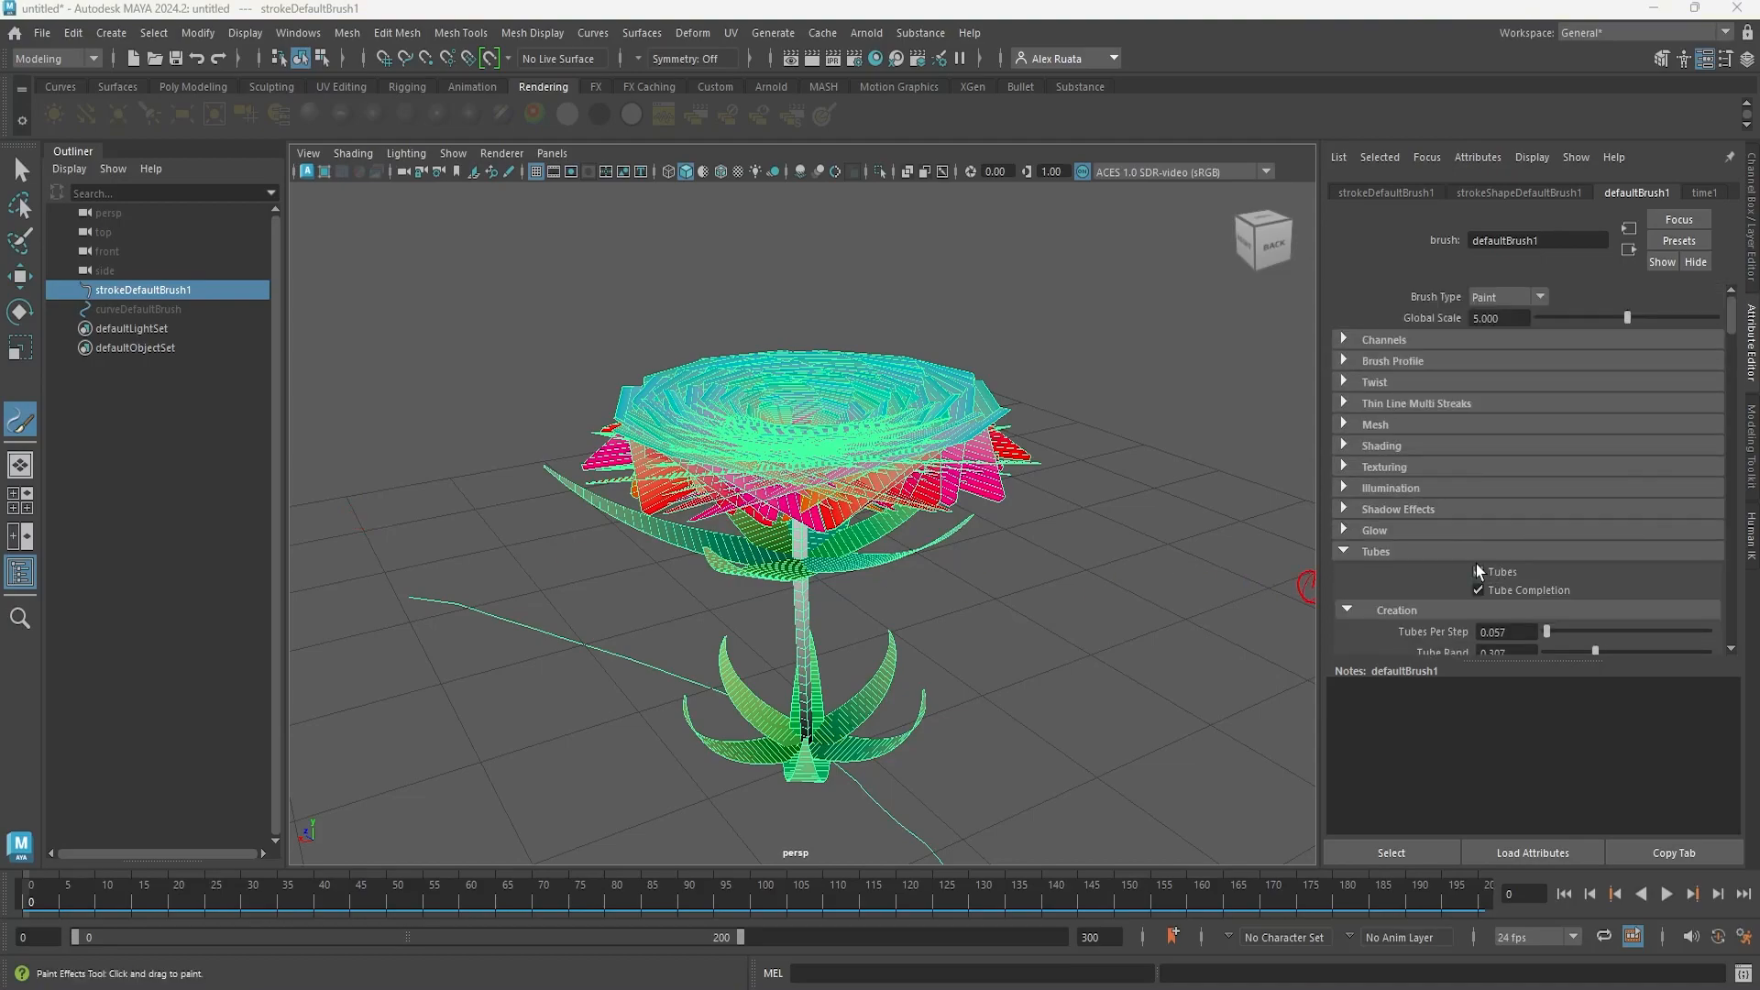
- Set the brush's shading Color 1 to a dark green with hue 120, saturation 1 and value 0.141
{"action": "left_click", "coordinate": [1375, 446]}
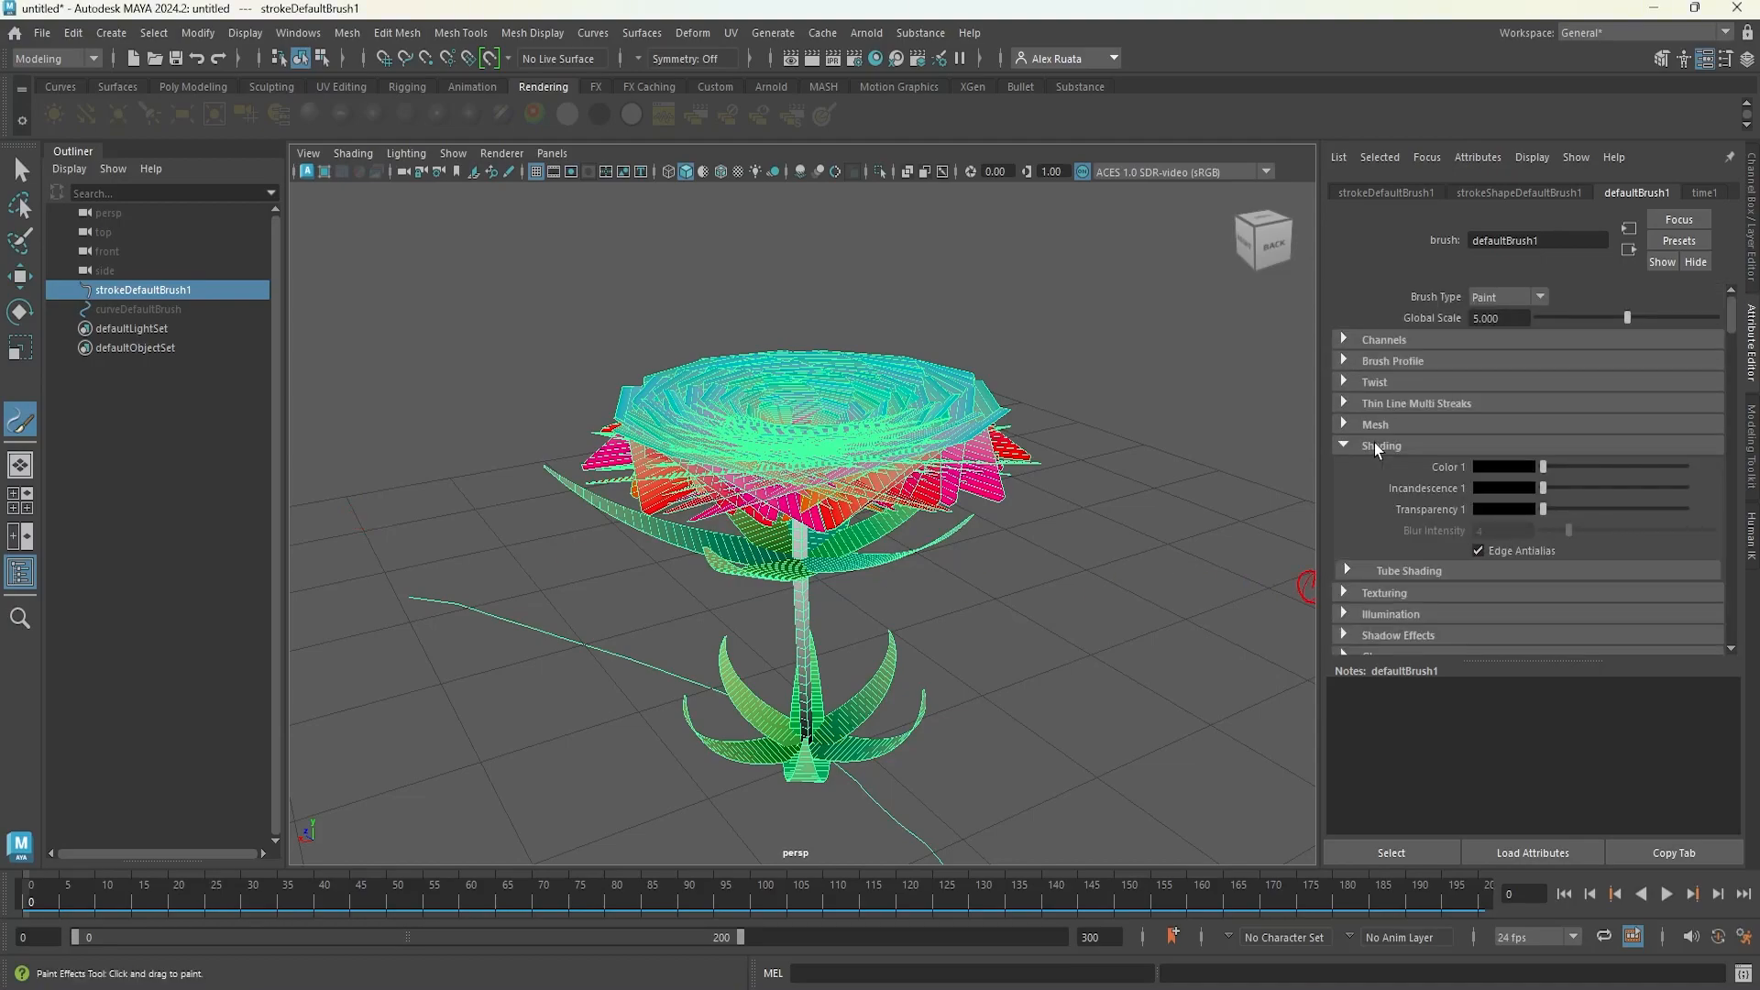
{"action": "left_click", "coordinate": [1384, 572]}
{"action": "scroll", "coordinate": [1383, 575], "scroll_direction": "down", "scroll_amount": 3}
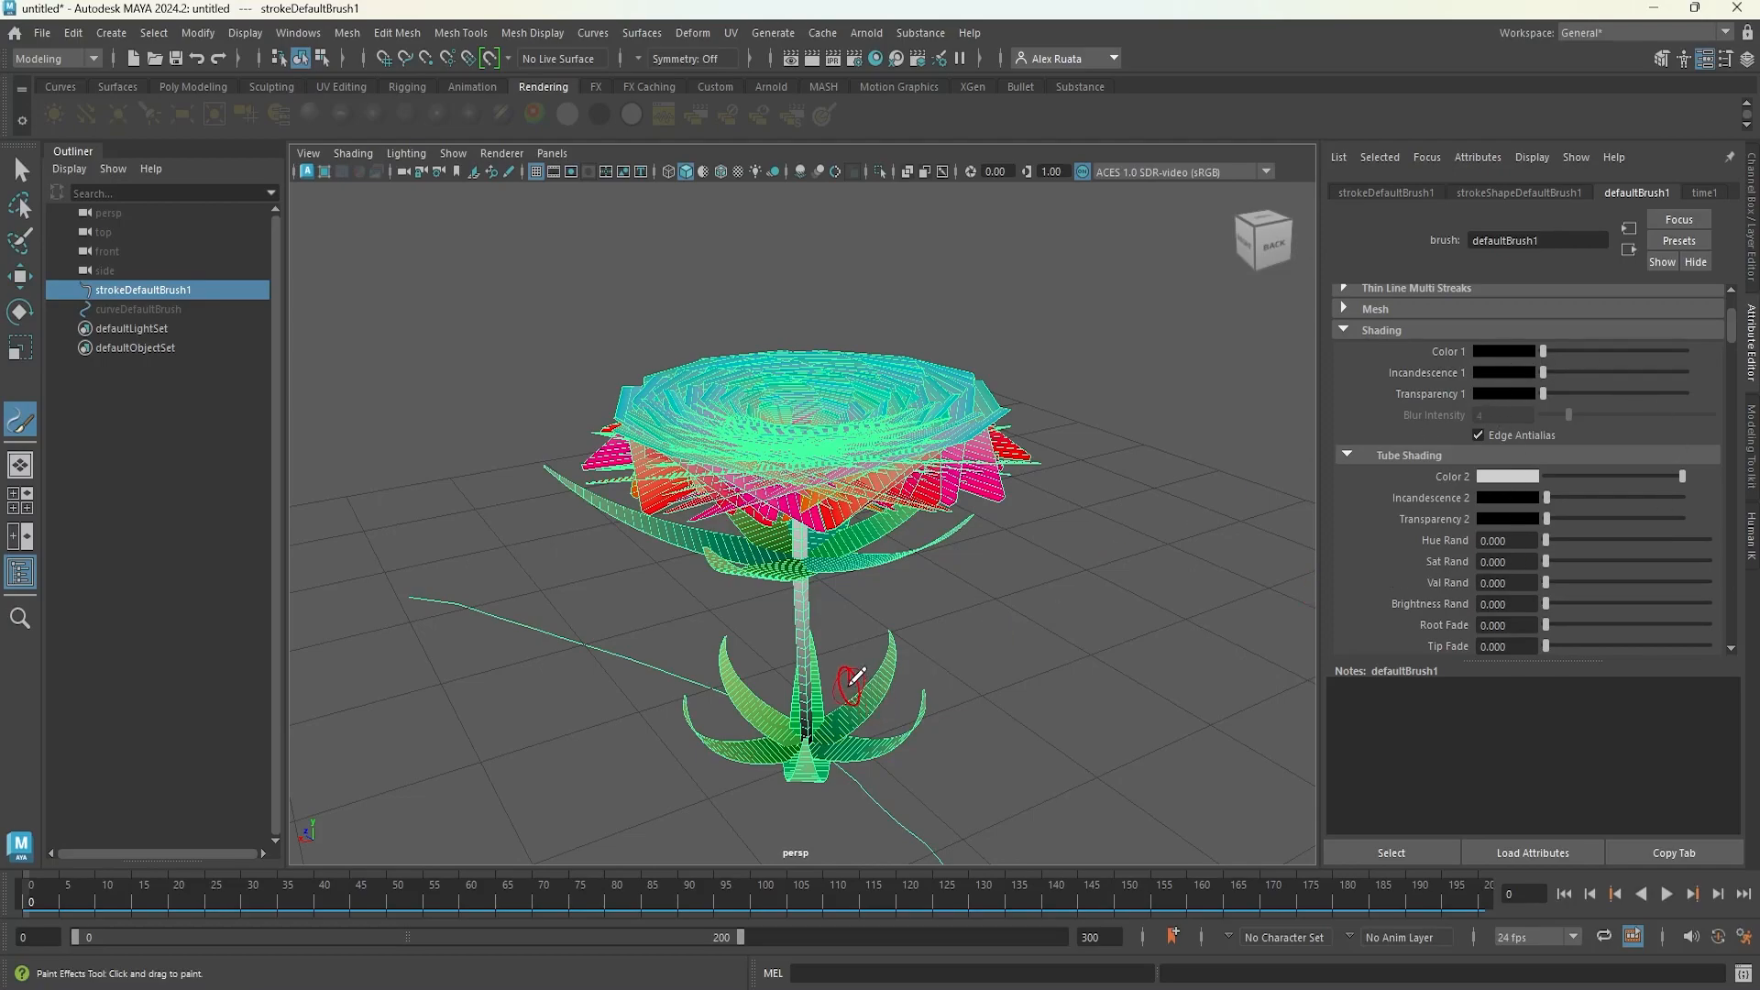
{"action": "scroll", "coordinate": [839, 679], "scroll_direction": "up", "scroll_amount": 4}
{"action": "left_click_drag", "start_coordinate": [825, 609], "coordinate": [819, 532], "text": "alt"}
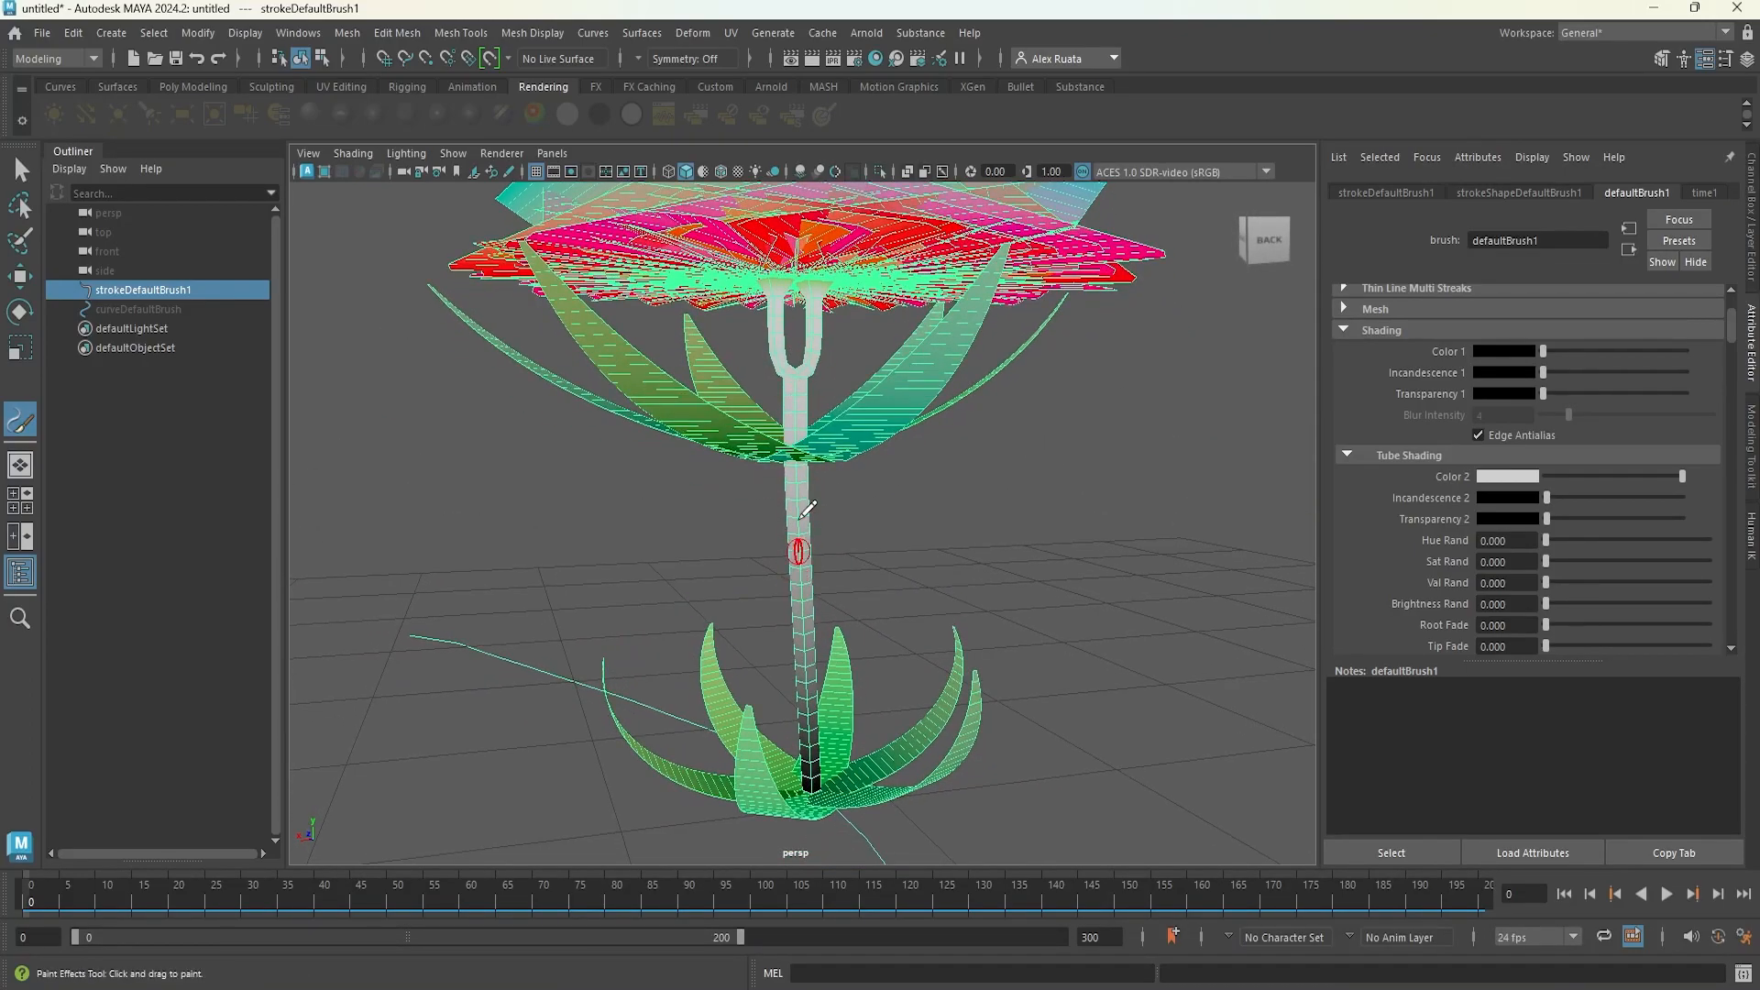
{"action": "left_click_drag", "start_coordinate": [917, 410], "coordinate": [864, 463], "text": "alt"}
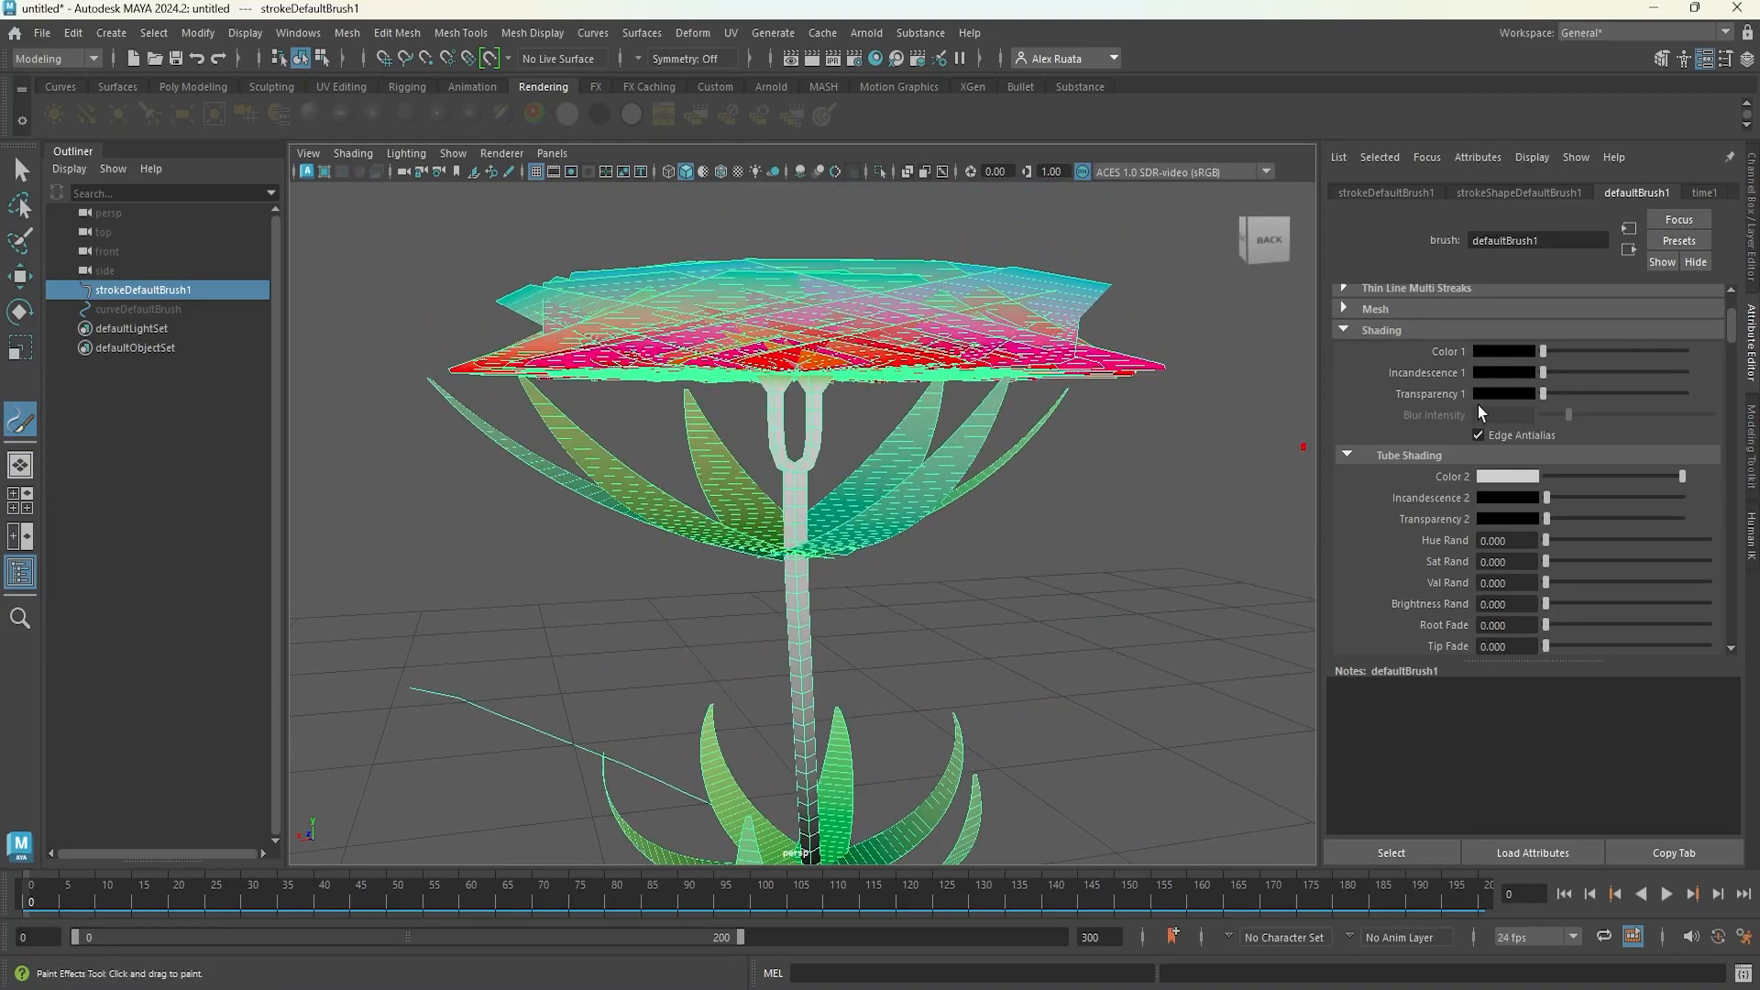
{"action": "left_click", "coordinate": [1513, 352]}
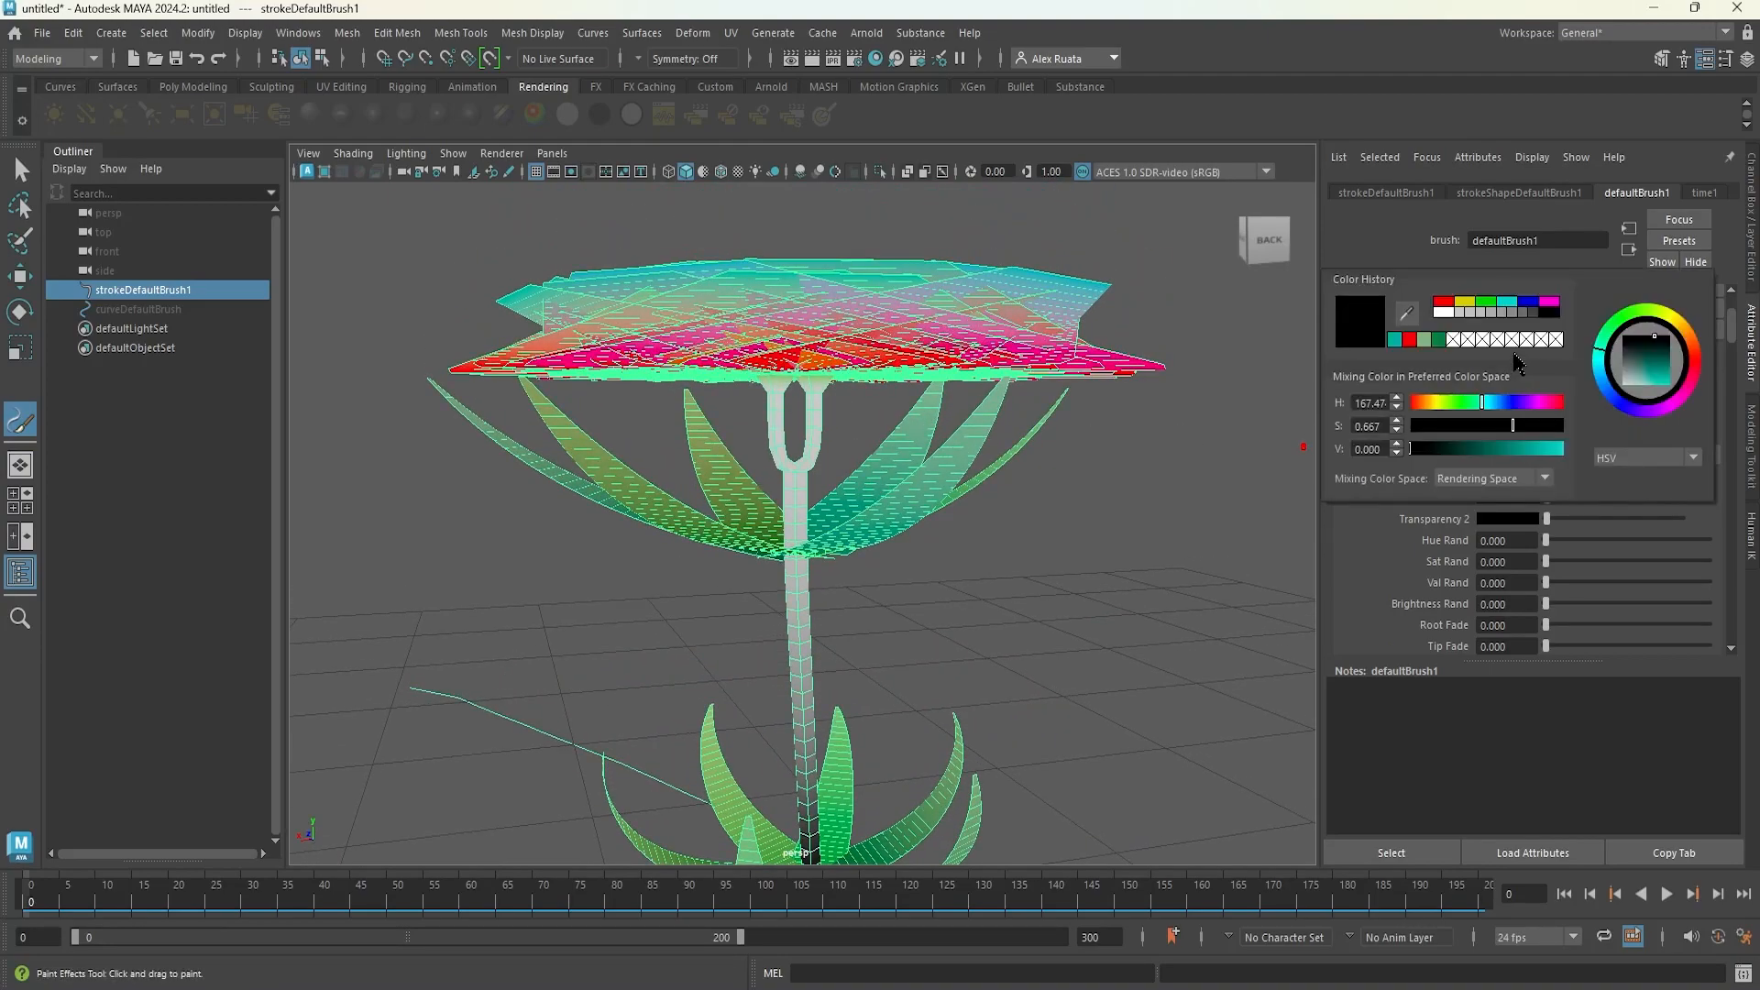
{"action": "left_click", "coordinate": [1488, 305]}
{"action": "left_click_drag", "start_coordinate": [1647, 371], "coordinate": [1705, 369]}
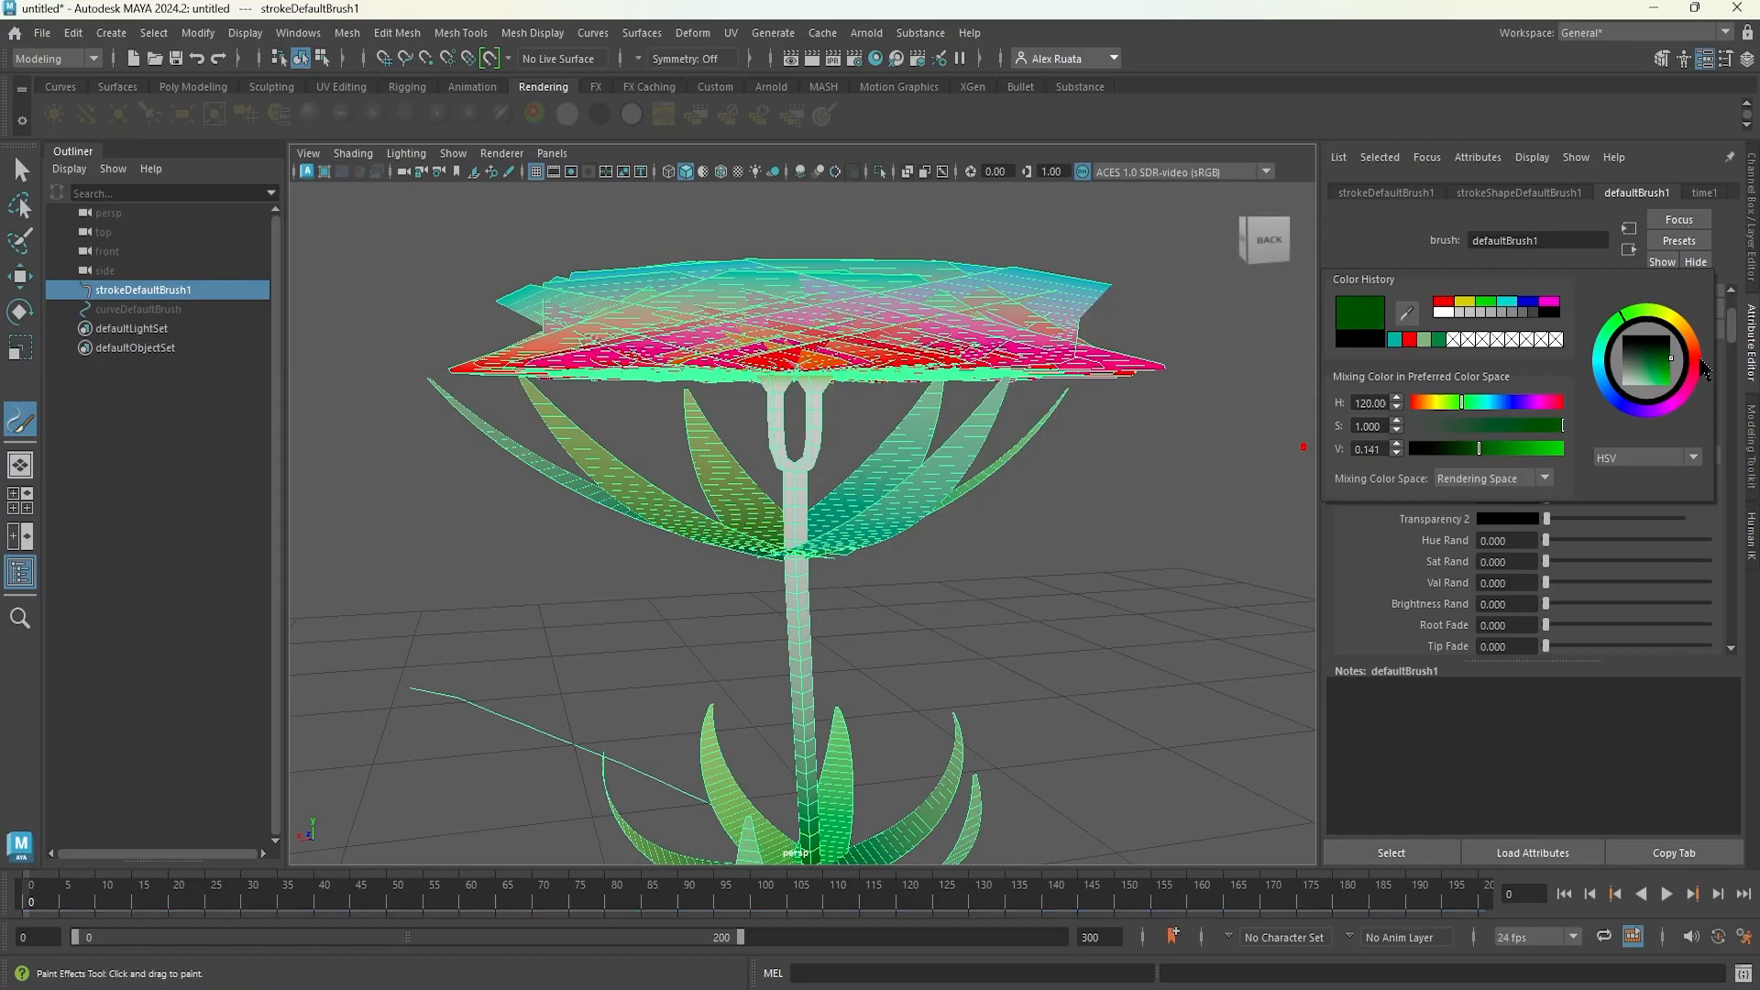
- Set Color 2 in the brush's tube shading to a light green for the stem
{"action": "left_click", "coordinate": [1516, 475]}
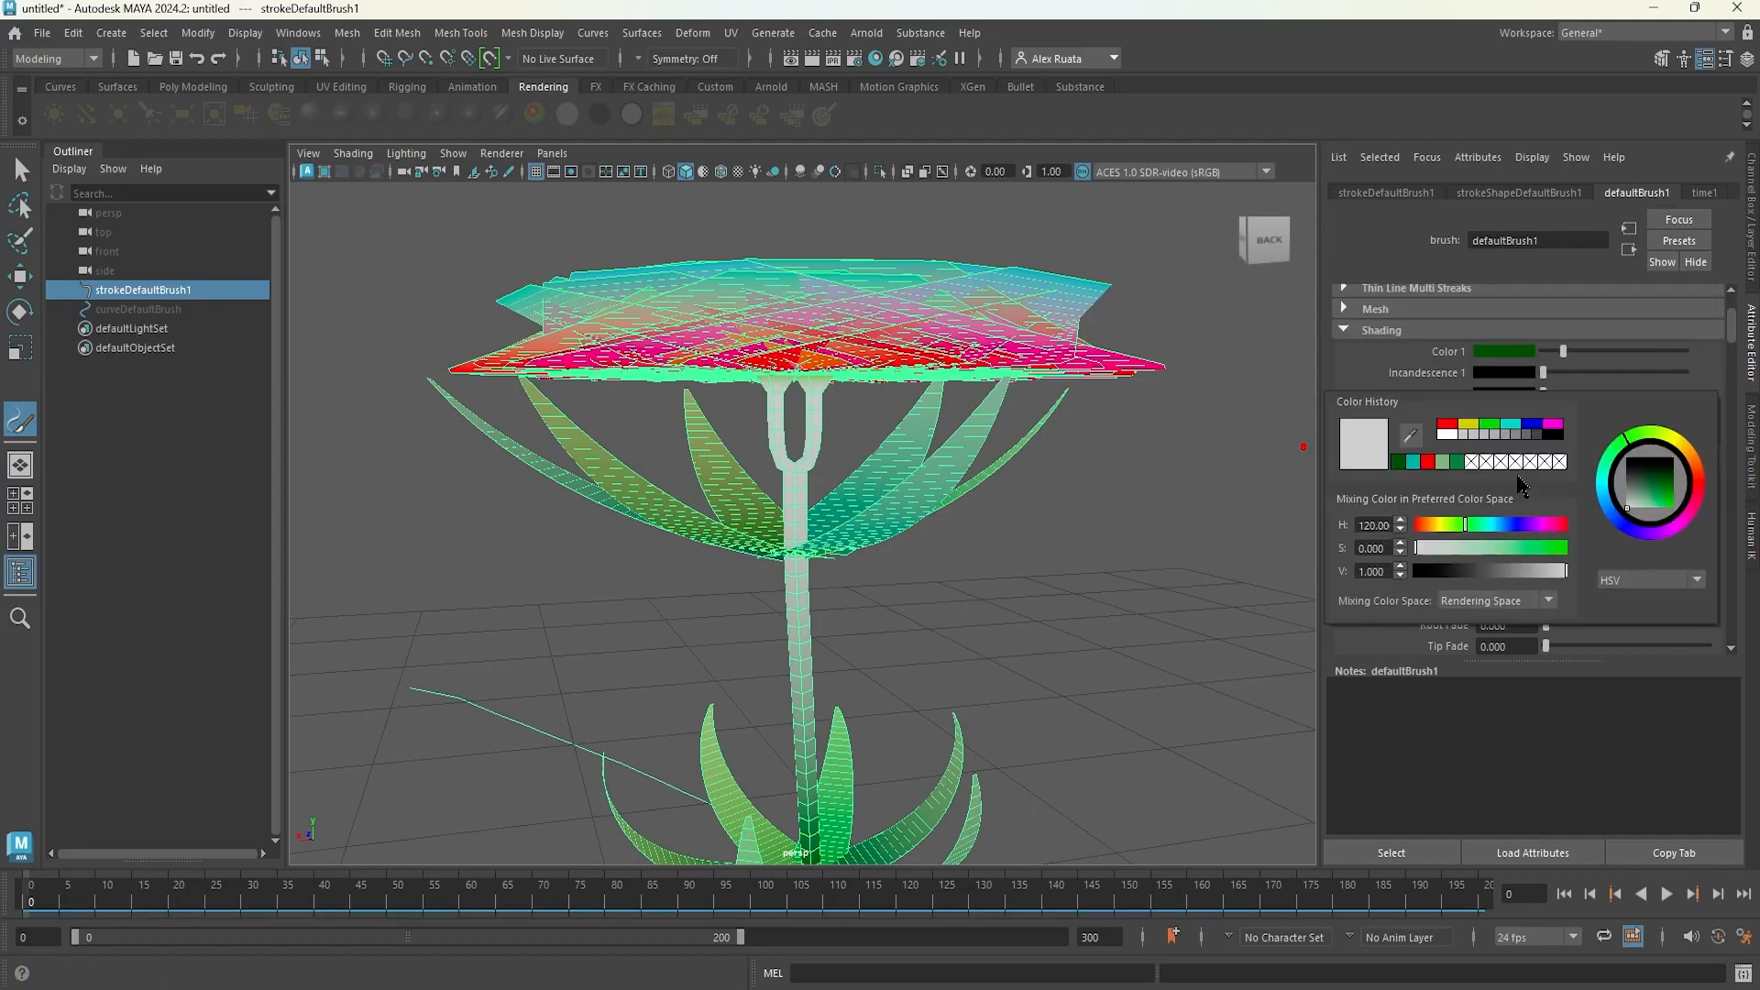
{"action": "left_click_drag", "start_coordinate": [1645, 481], "coordinate": [1722, 537]}
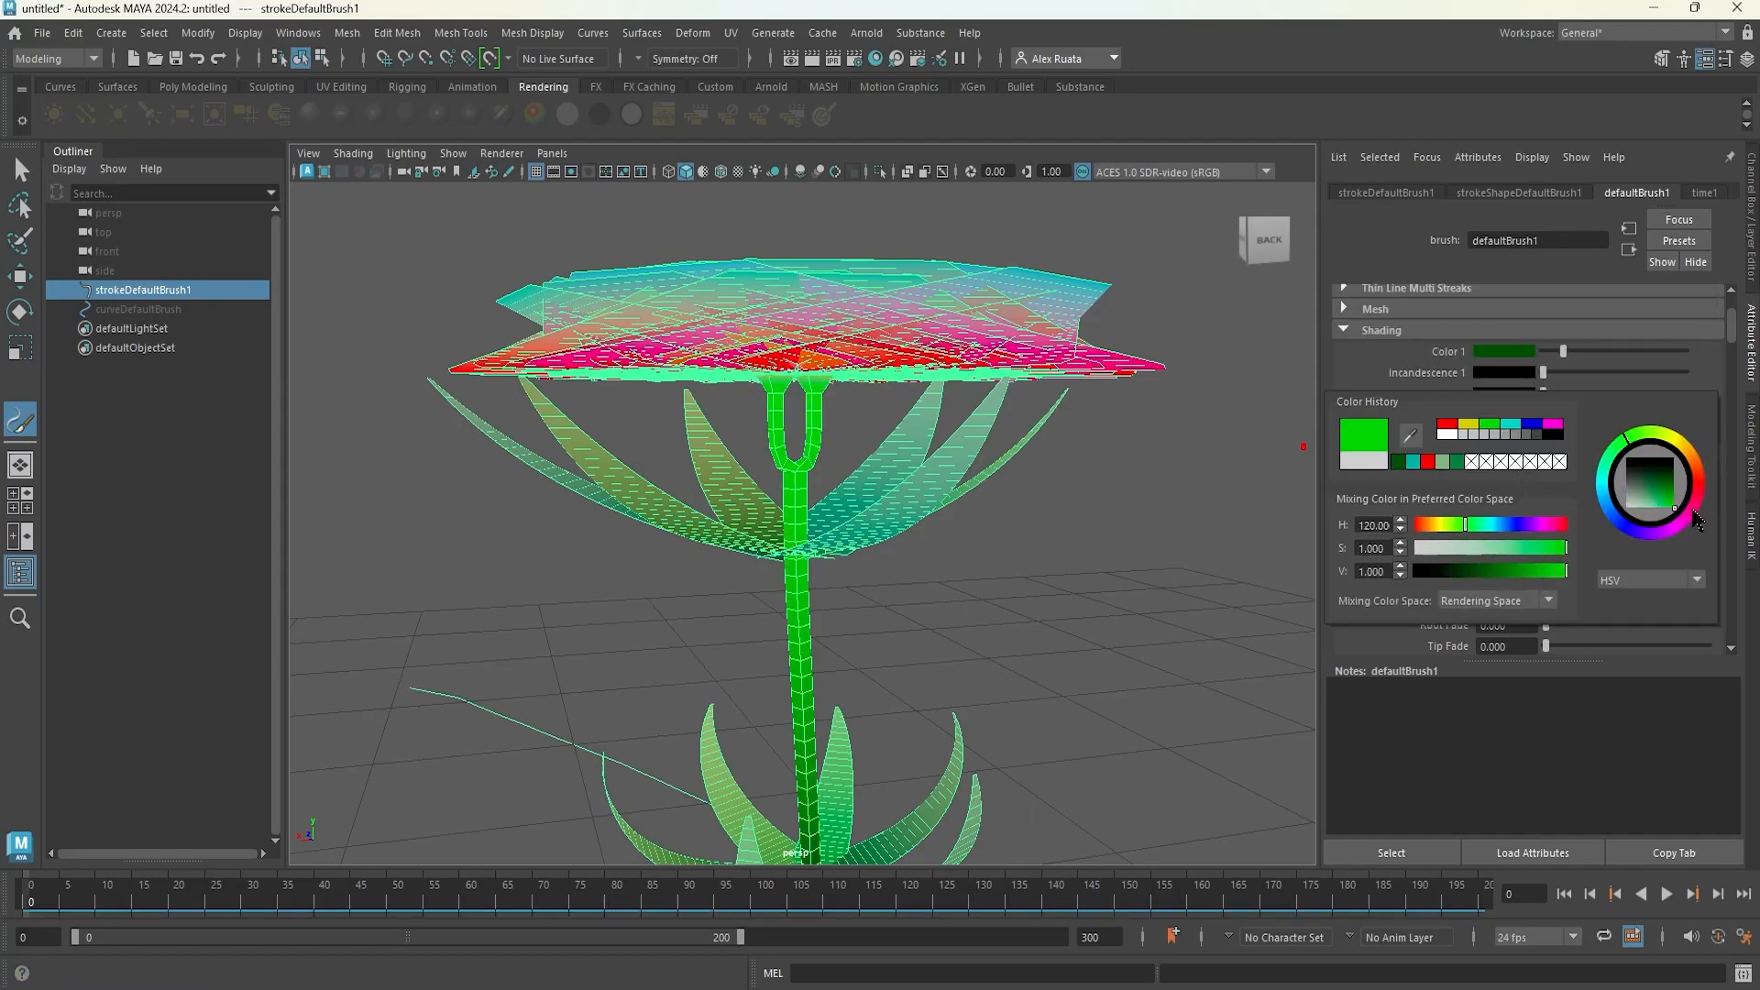
{"action": "left_click_drag", "start_coordinate": [1669, 512], "coordinate": [1655, 521]}
{"action": "left_click_drag", "start_coordinate": [1116, 621], "coordinate": [974, 530], "text": "alt"}
{"action": "left_click_drag", "start_coordinate": [971, 570], "coordinate": [333, 585], "text": "alt"}
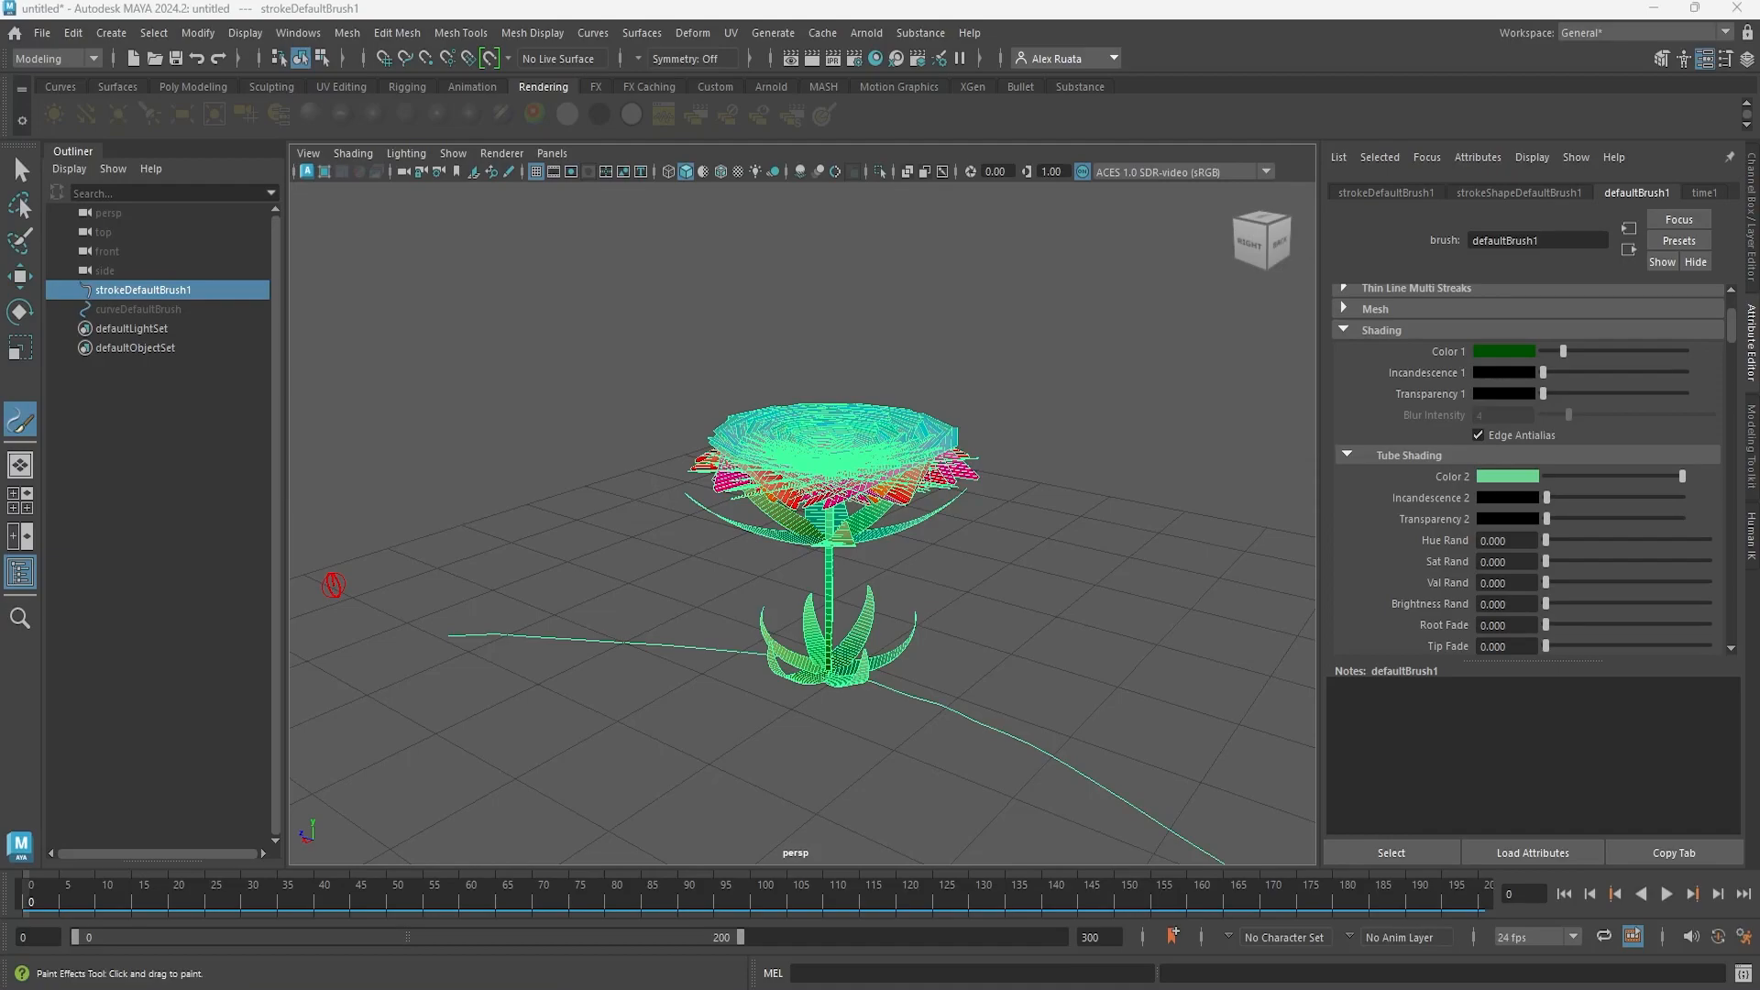
- Load the selected flower stroke's settings into the Paint Effects brush
{"action": "left_click", "coordinate": [773, 33]}
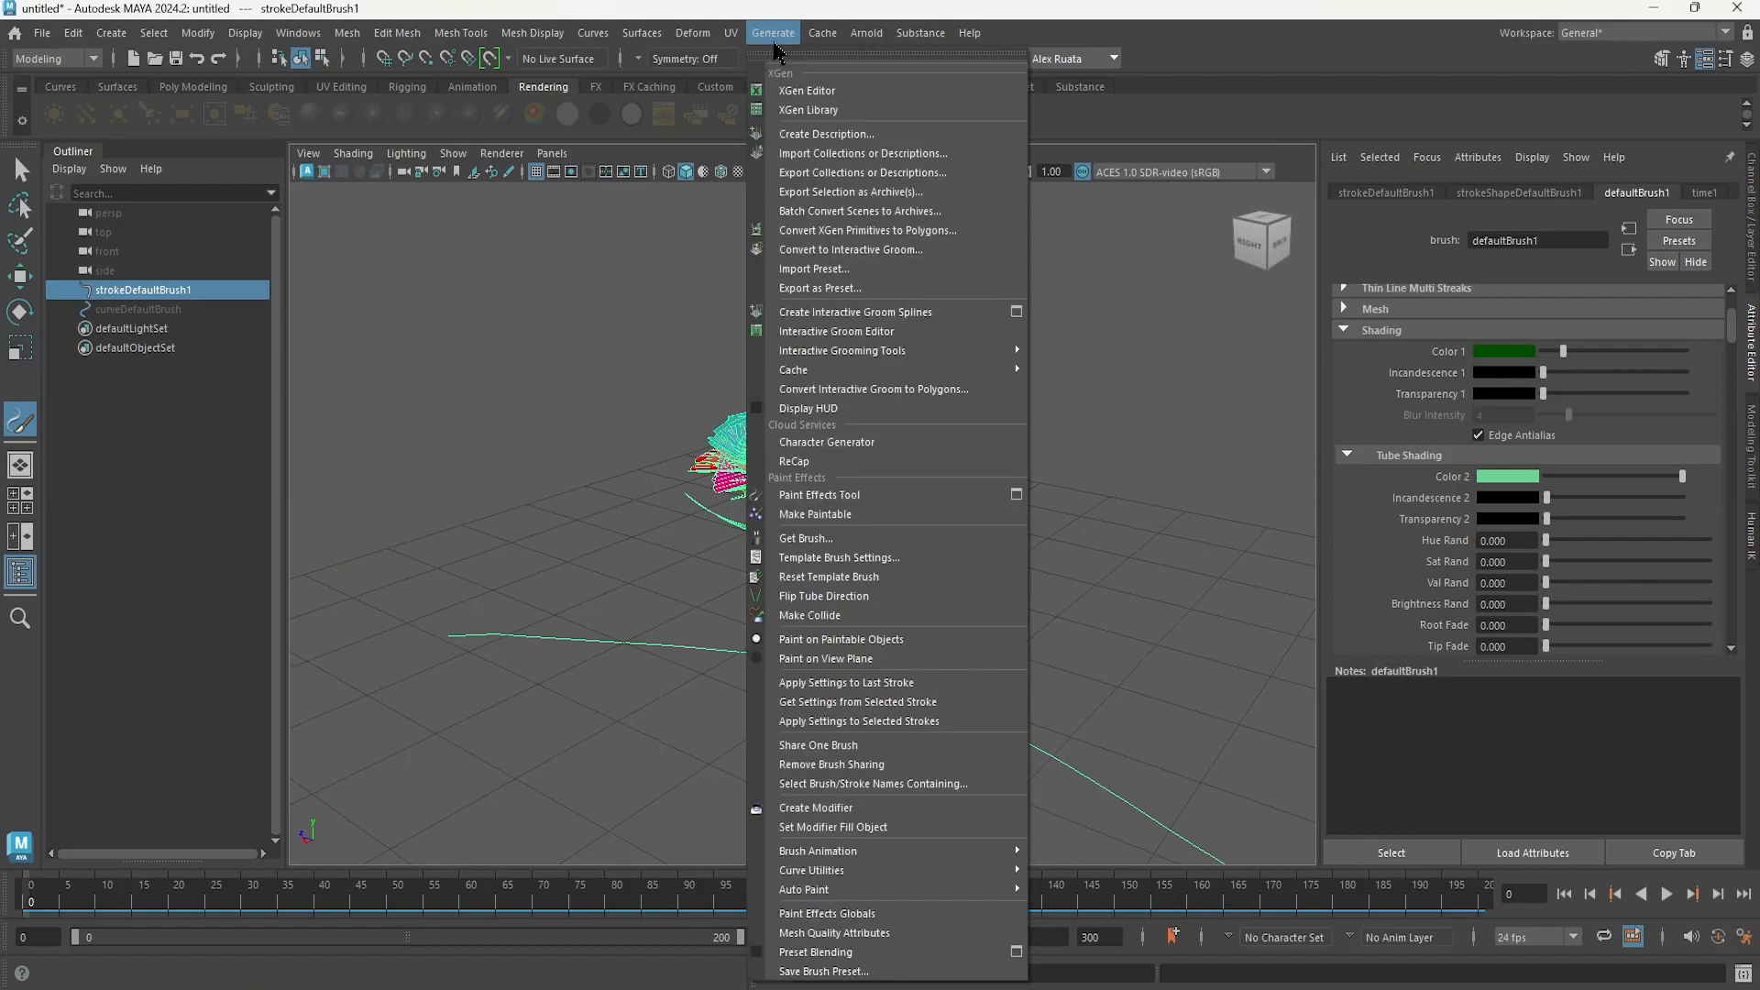
{"action": "left_click", "coordinate": [892, 702]}
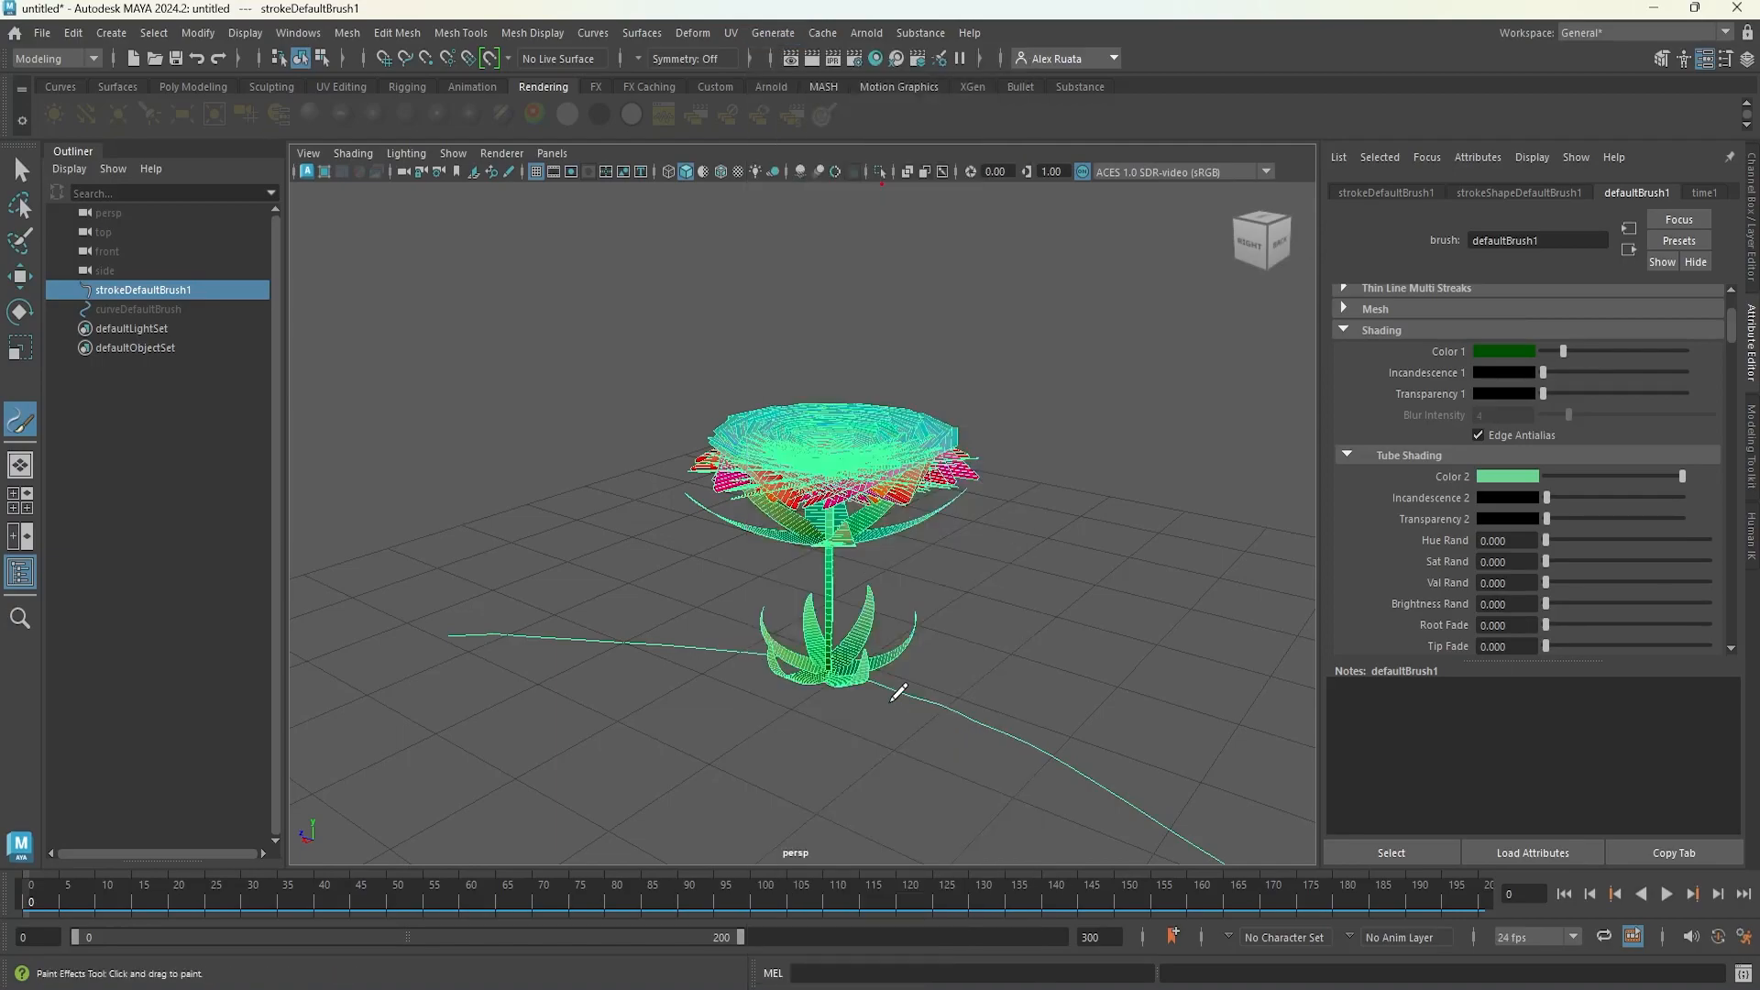
{"action": "scroll", "coordinate": [749, 707], "scroll_direction": "down", "scroll_amount": 8}
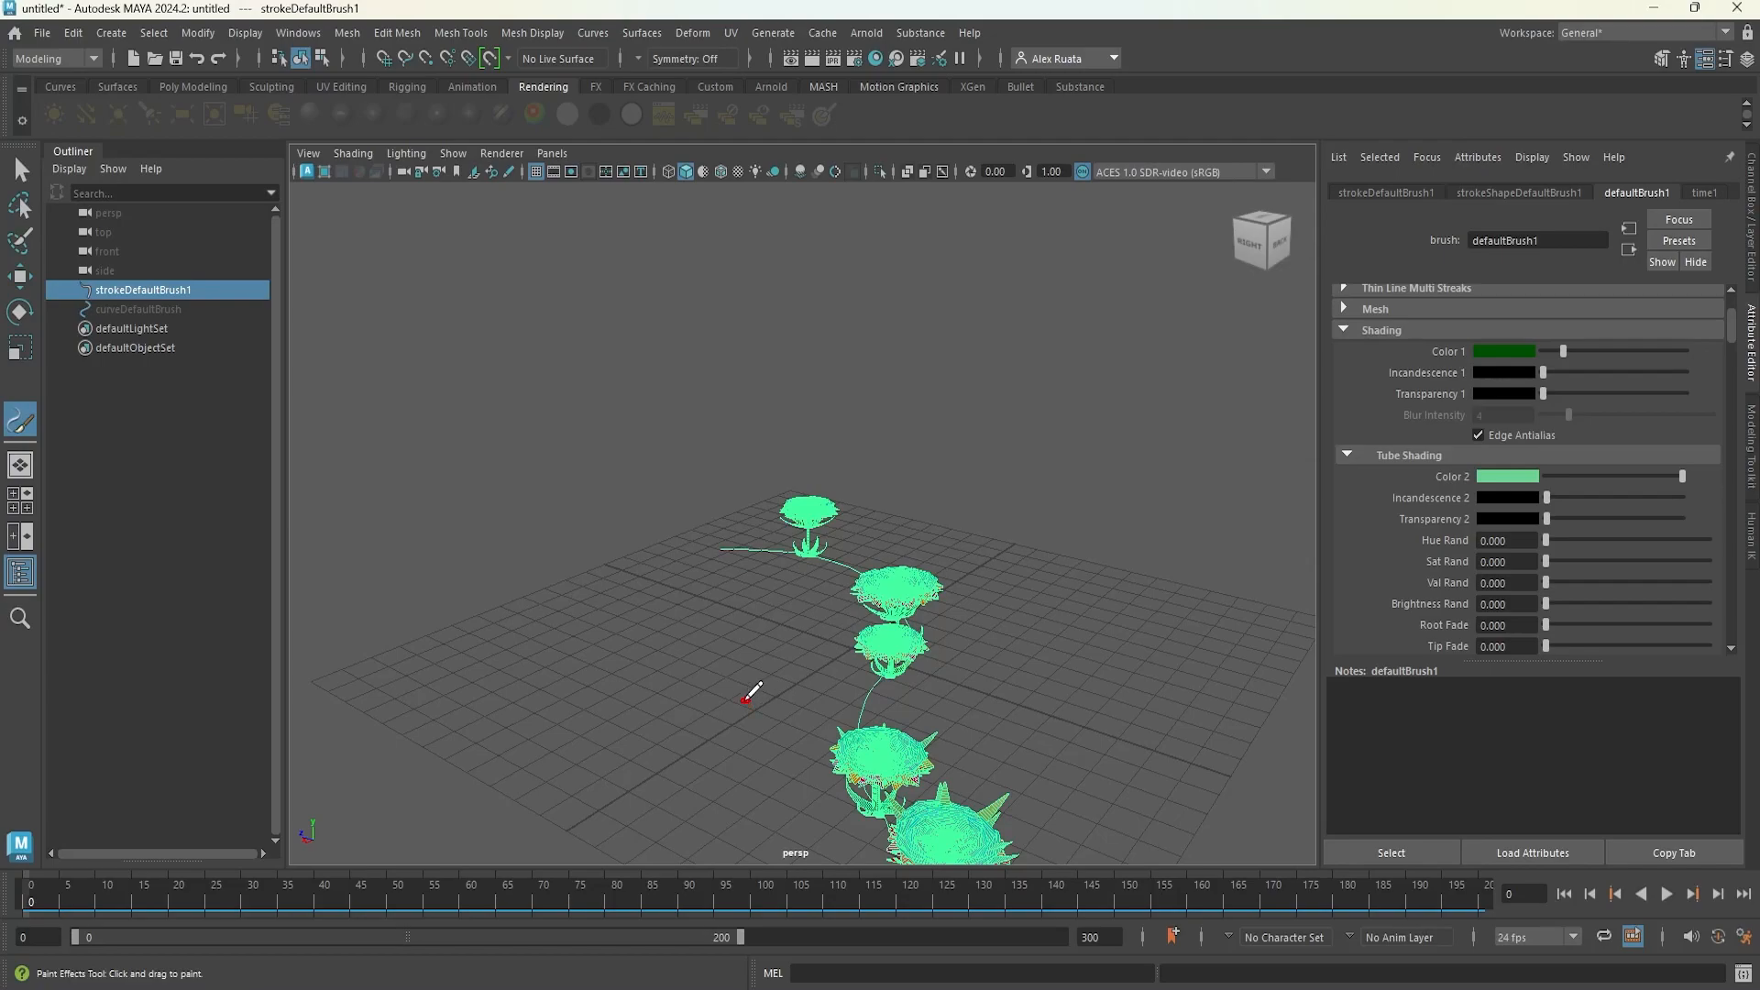
{"action": "mouse_move", "coordinate": [749, 672]}
{"action": "left_mouse_down", "text": "alt"}
{"action": "mouse_move", "coordinate": [778, 629]}
{"action": "mouse_move", "coordinate": [724, 572]}
{"action": "left_mouse_up", "text": "alt"}
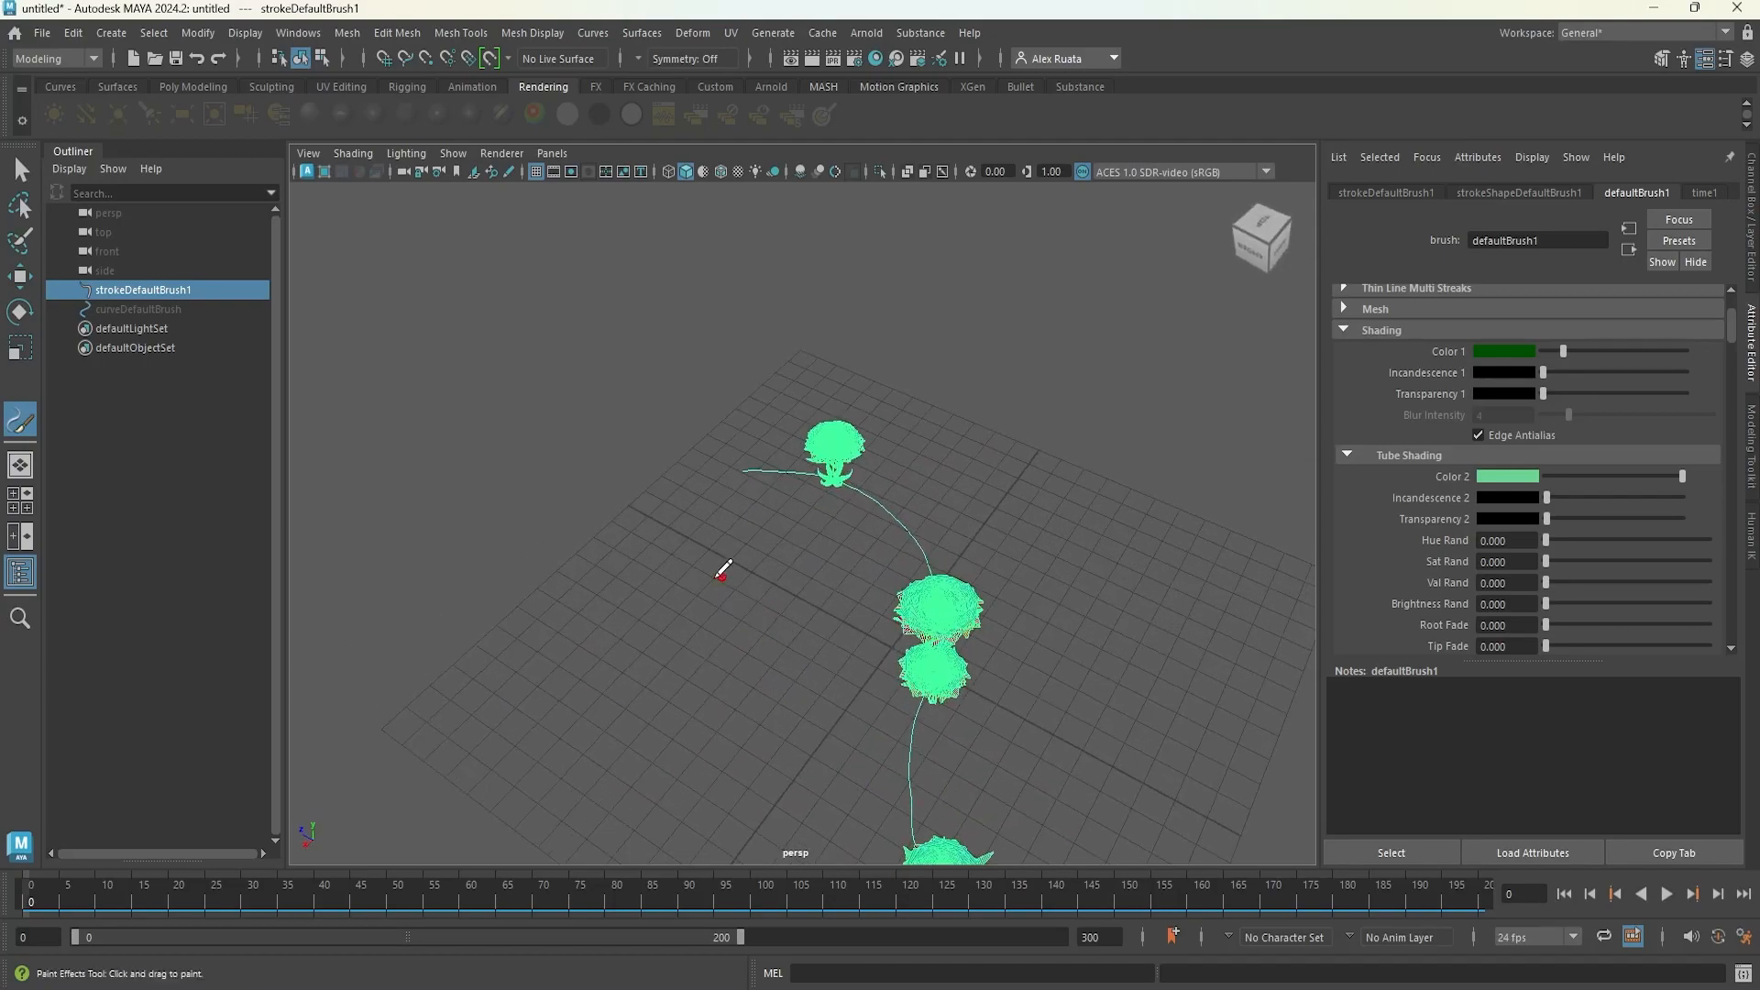
- Paint a long looping trial stroke of flowers beside the original stroke
{"action": "left_click_drag", "start_coordinate": [649, 730], "coordinate": [716, 766]}
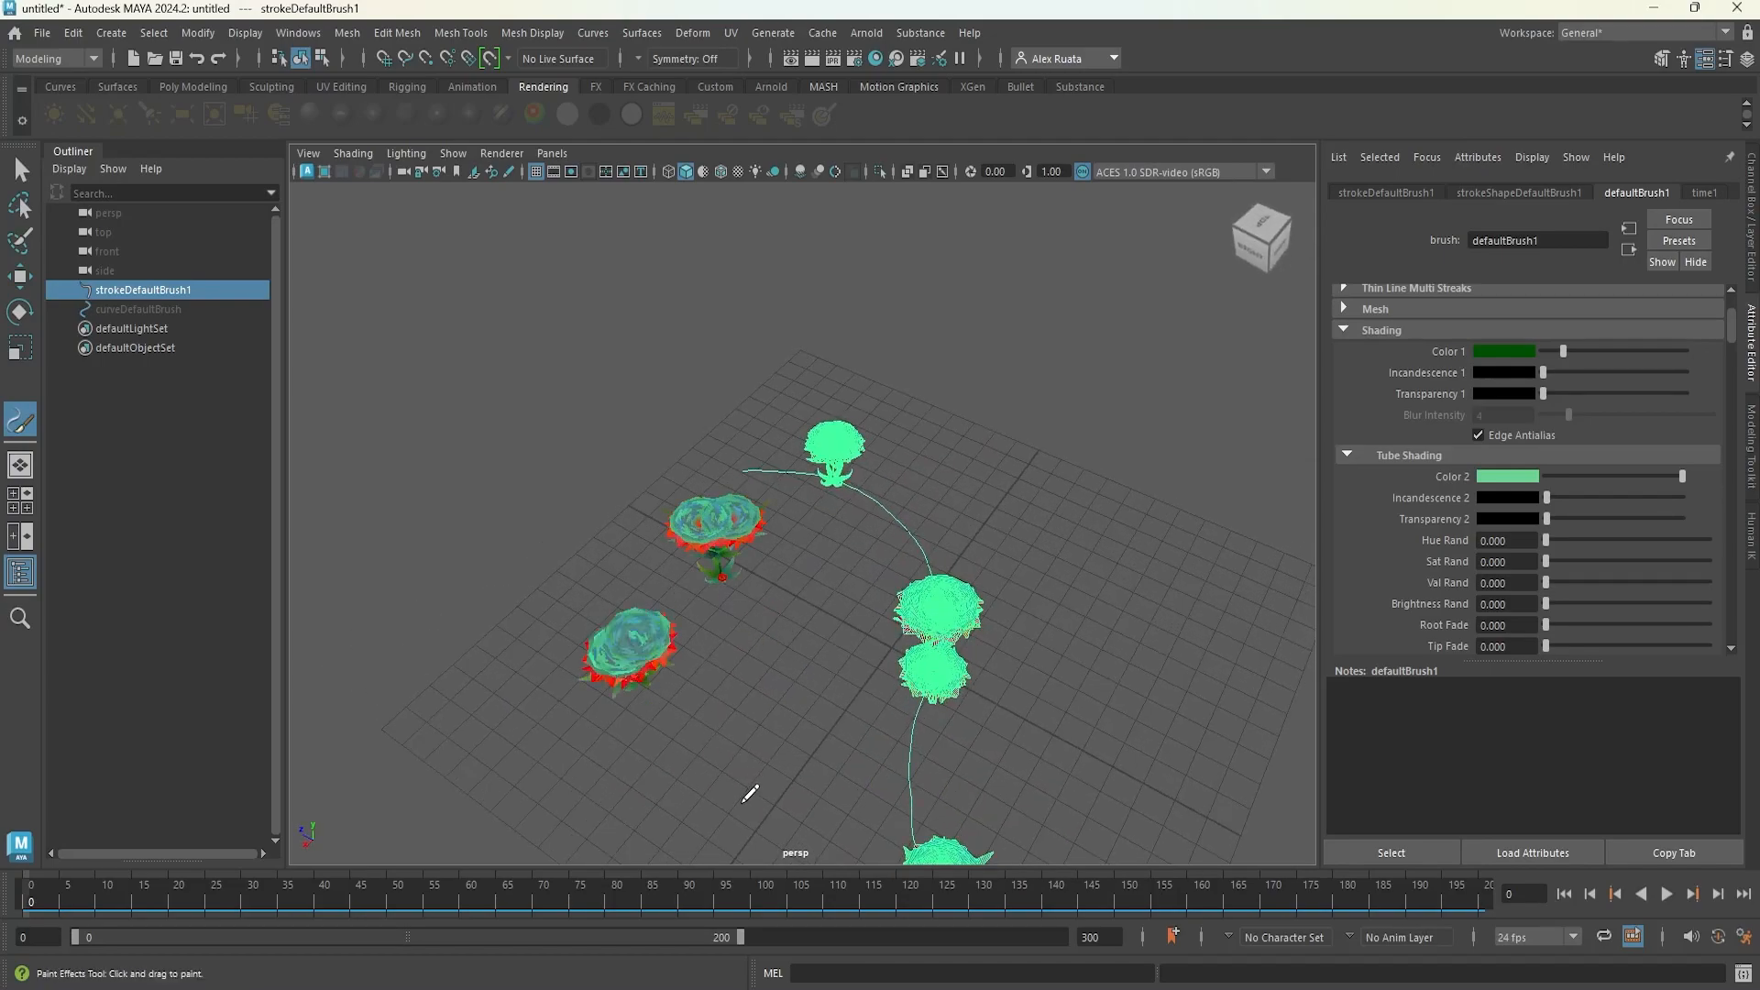
{"action": "left_click_drag", "start_coordinate": [583, 810], "coordinate": [512, 769]}
{"action": "scroll", "coordinate": [561, 710], "scroll_direction": "down", "scroll_amount": 8}
{"action": "left_click_drag", "start_coordinate": [568, 703], "coordinate": [603, 645], "text": "alt"}
{"action": "right_click_drag", "start_coordinate": [613, 641], "coordinate": [1018, 644], "text": "alt"}
{"action": "key", "text": "ctrl+z"}
{"action": "left_click_drag", "start_coordinate": [782, 578], "coordinate": [838, 631], "text": "alt"}
{"action": "mouse_move", "coordinate": [800, 538]}
{"action": "left_mouse_down"}
{"action": "mouse_move", "coordinate": [888, 595]}
{"action": "mouse_move", "coordinate": [844, 800]}
{"action": "left_mouse_up"}
{"action": "mouse_move", "coordinate": [843, 716]}
{"action": "left_mouse_down"}
{"action": "mouse_move", "coordinate": [954, 829]}
{"action": "mouse_move", "coordinate": [991, 730]}
{"action": "left_mouse_up"}
{"action": "left_click_drag", "start_coordinate": [760, 707], "coordinate": [670, 742]}
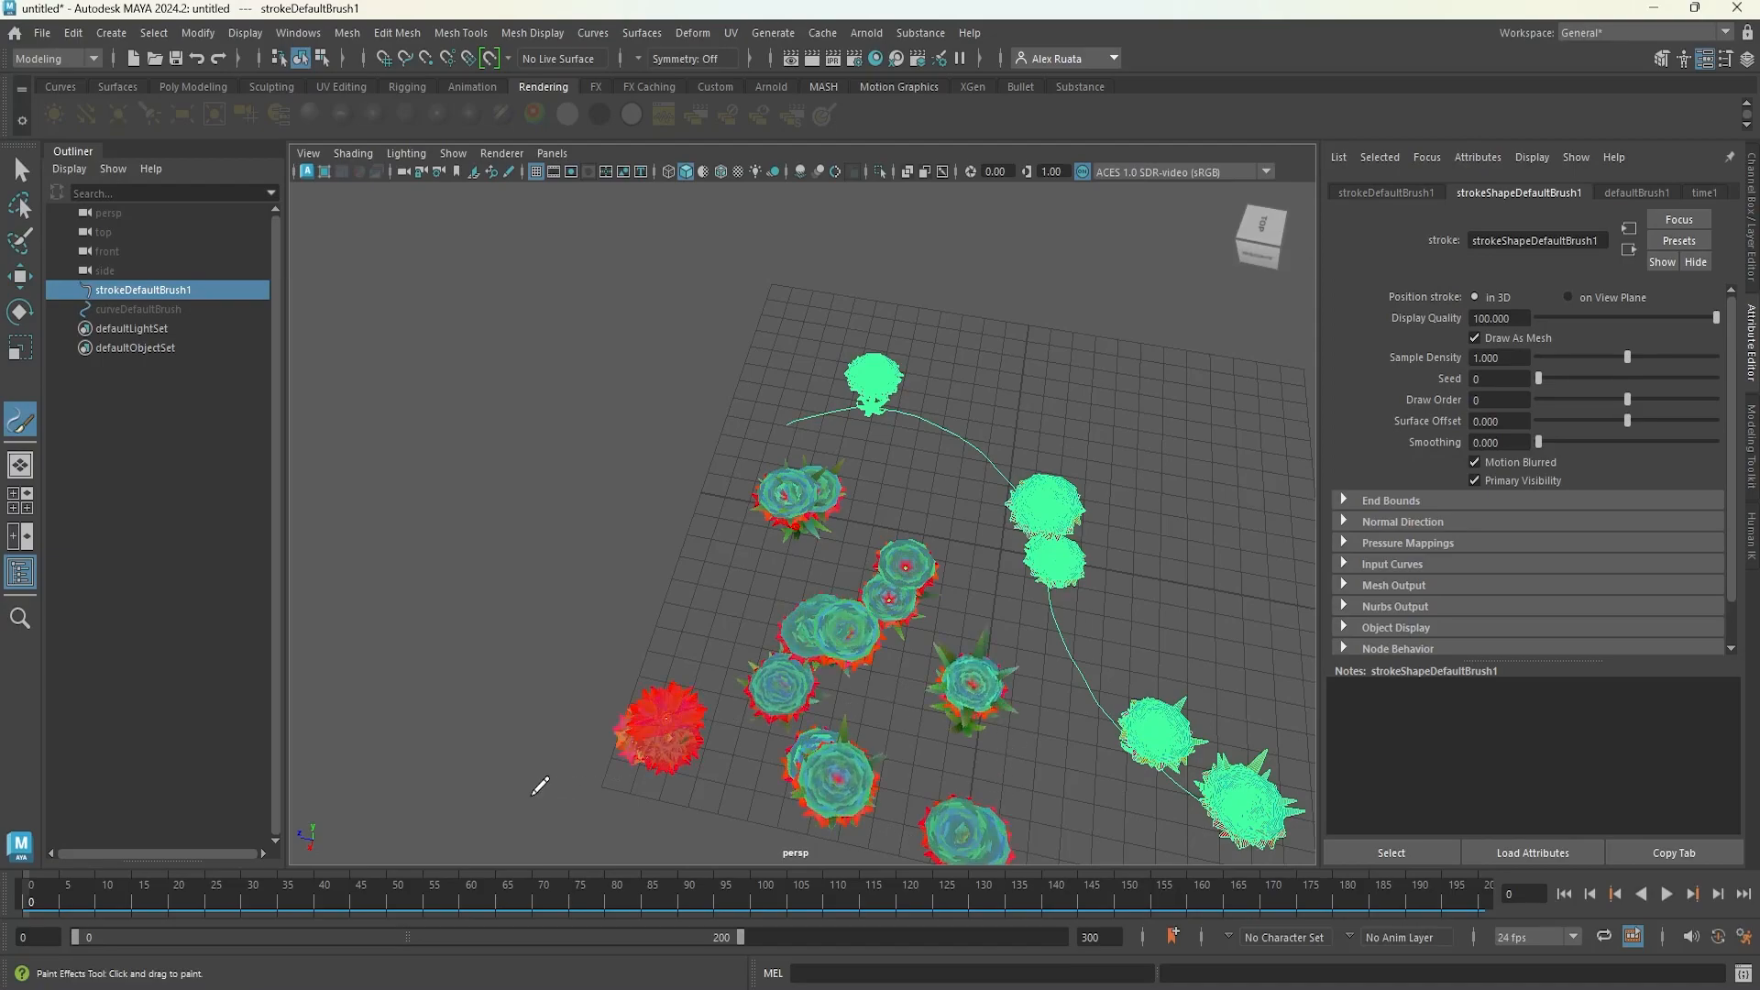
{"action": "left_click_drag", "start_coordinate": [538, 798], "coordinate": [580, 580]}
{"action": "mouse_move", "coordinate": [637, 413]}
{"action": "left_mouse_down"}
{"action": "mouse_move", "coordinate": [409, 617]}
{"action": "mouse_move", "coordinate": [712, 542]}
{"action": "mouse_move", "coordinate": [487, 491]}
{"action": "mouse_move", "coordinate": [420, 661]}
{"action": "mouse_move", "coordinate": [440, 706]}
{"action": "mouse_move", "coordinate": [633, 679]}
{"action": "mouse_move", "coordinate": [441, 584]}
{"action": "left_mouse_up"}
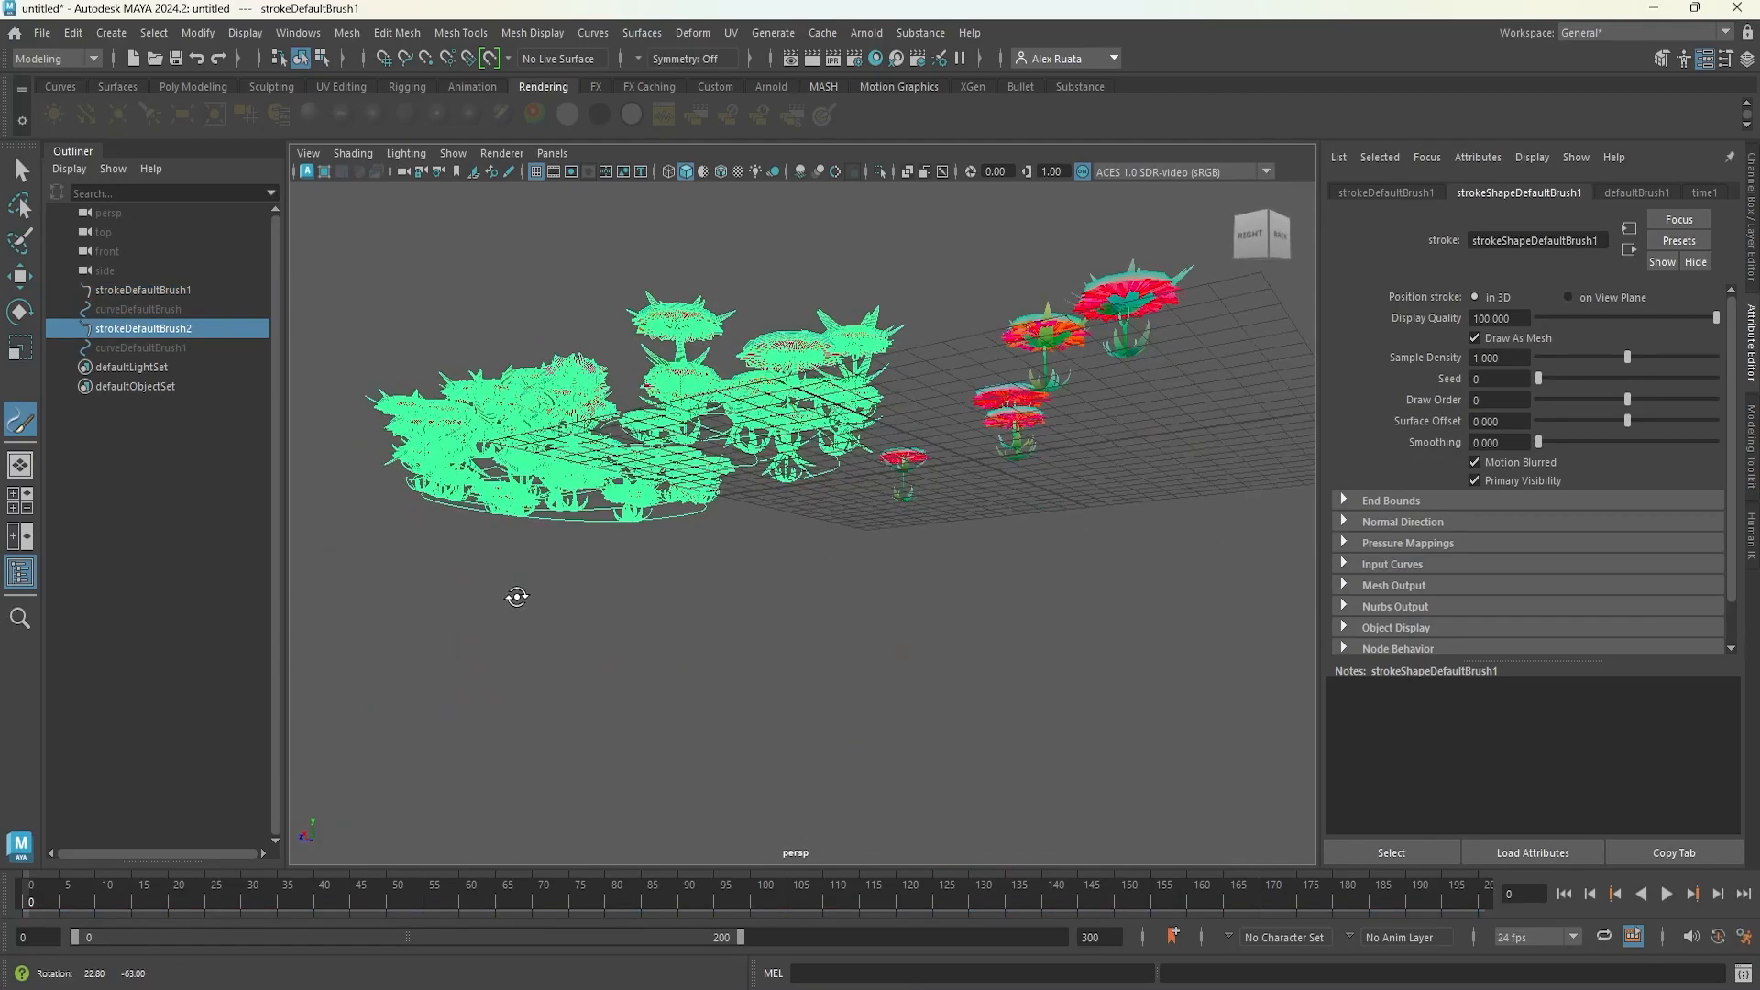
- Examine the painted field of flowers from several angles and distances
{"action": "left_click_drag", "start_coordinate": [516, 597], "coordinate": [532, 633], "text": "alt"}
{"action": "right_click_drag", "start_coordinate": [532, 632], "coordinate": [900, 623], "text": "alt"}
{"action": "left_click_drag", "start_coordinate": [901, 623], "coordinate": [667, 578], "text": "alt"}
{"action": "right_click_drag", "start_coordinate": [663, 584], "coordinate": [1348, 571], "text": "alt"}
{"action": "mouse_move", "coordinate": [855, 553]}
{"action": "left_mouse_down", "text": "alt"}
{"action": "mouse_move", "coordinate": [921, 530]}
{"action": "mouse_move", "coordinate": [821, 560]}
{"action": "left_mouse_up", "text": "alt"}
{"action": "scroll", "coordinate": [821, 560], "scroll_direction": "down", "scroll_amount": 10}
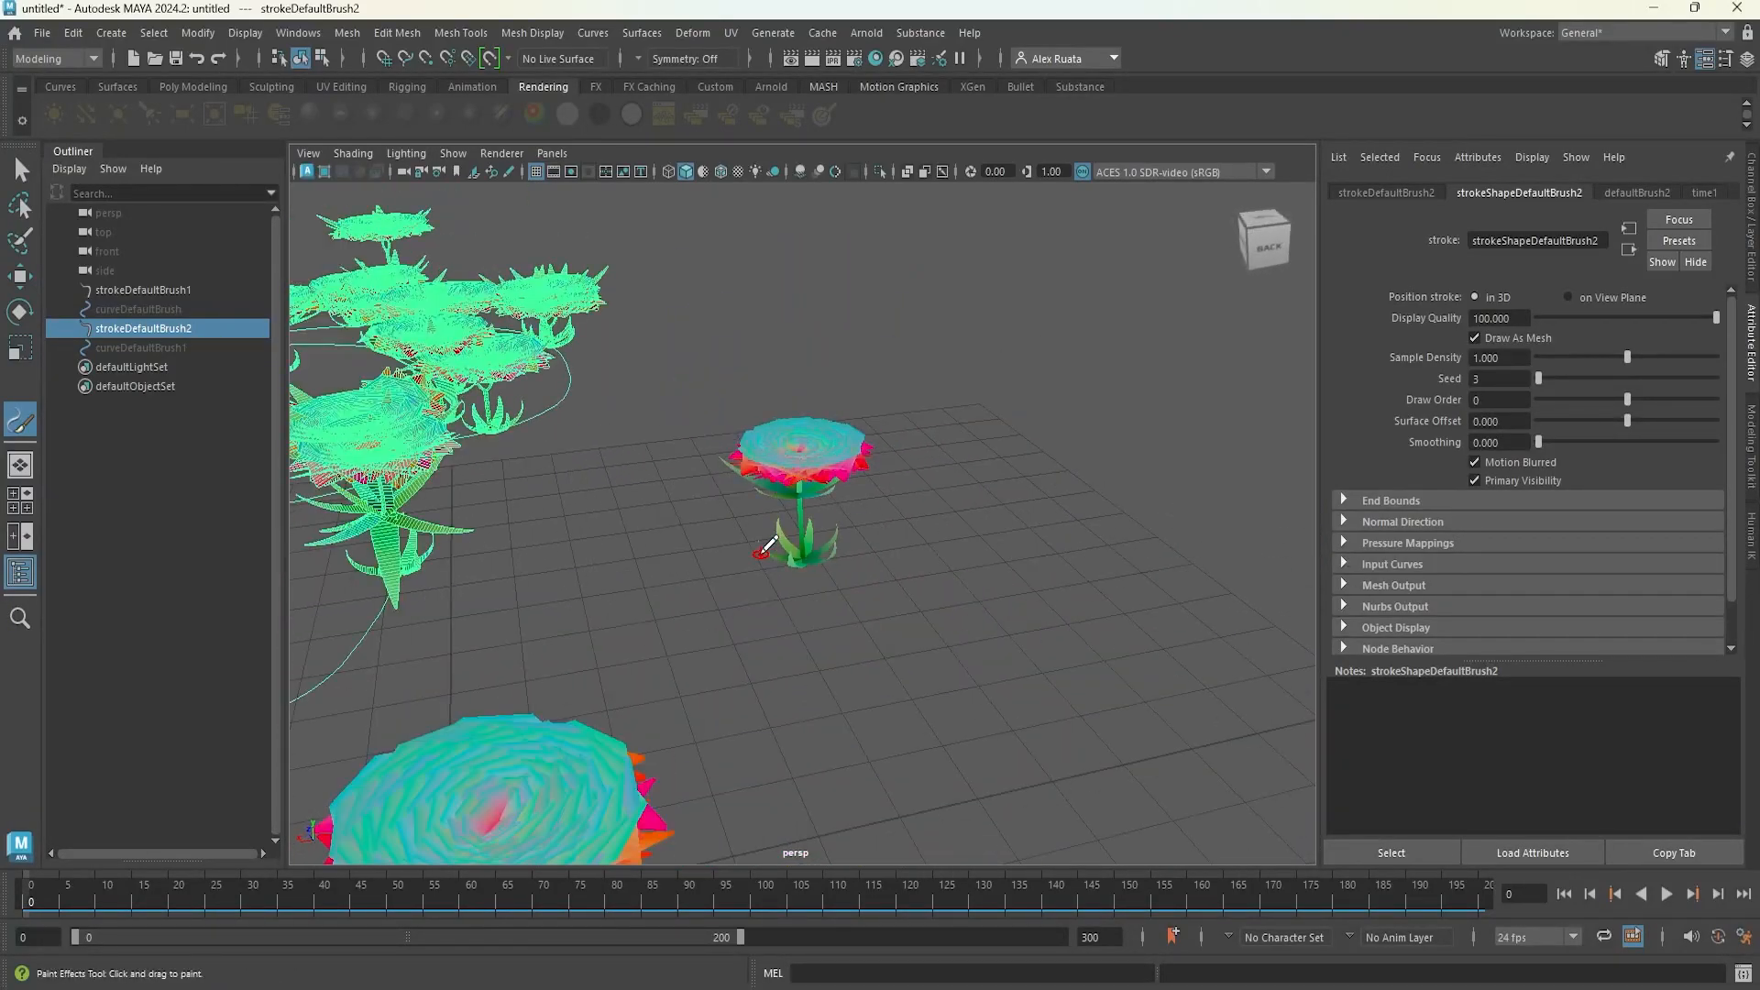
{"action": "middle_click_drag", "start_coordinate": [623, 558], "coordinate": [739, 556], "text": "alt"}
{"action": "scroll", "coordinate": [739, 556], "scroll_direction": "up", "scroll_amount": 4}
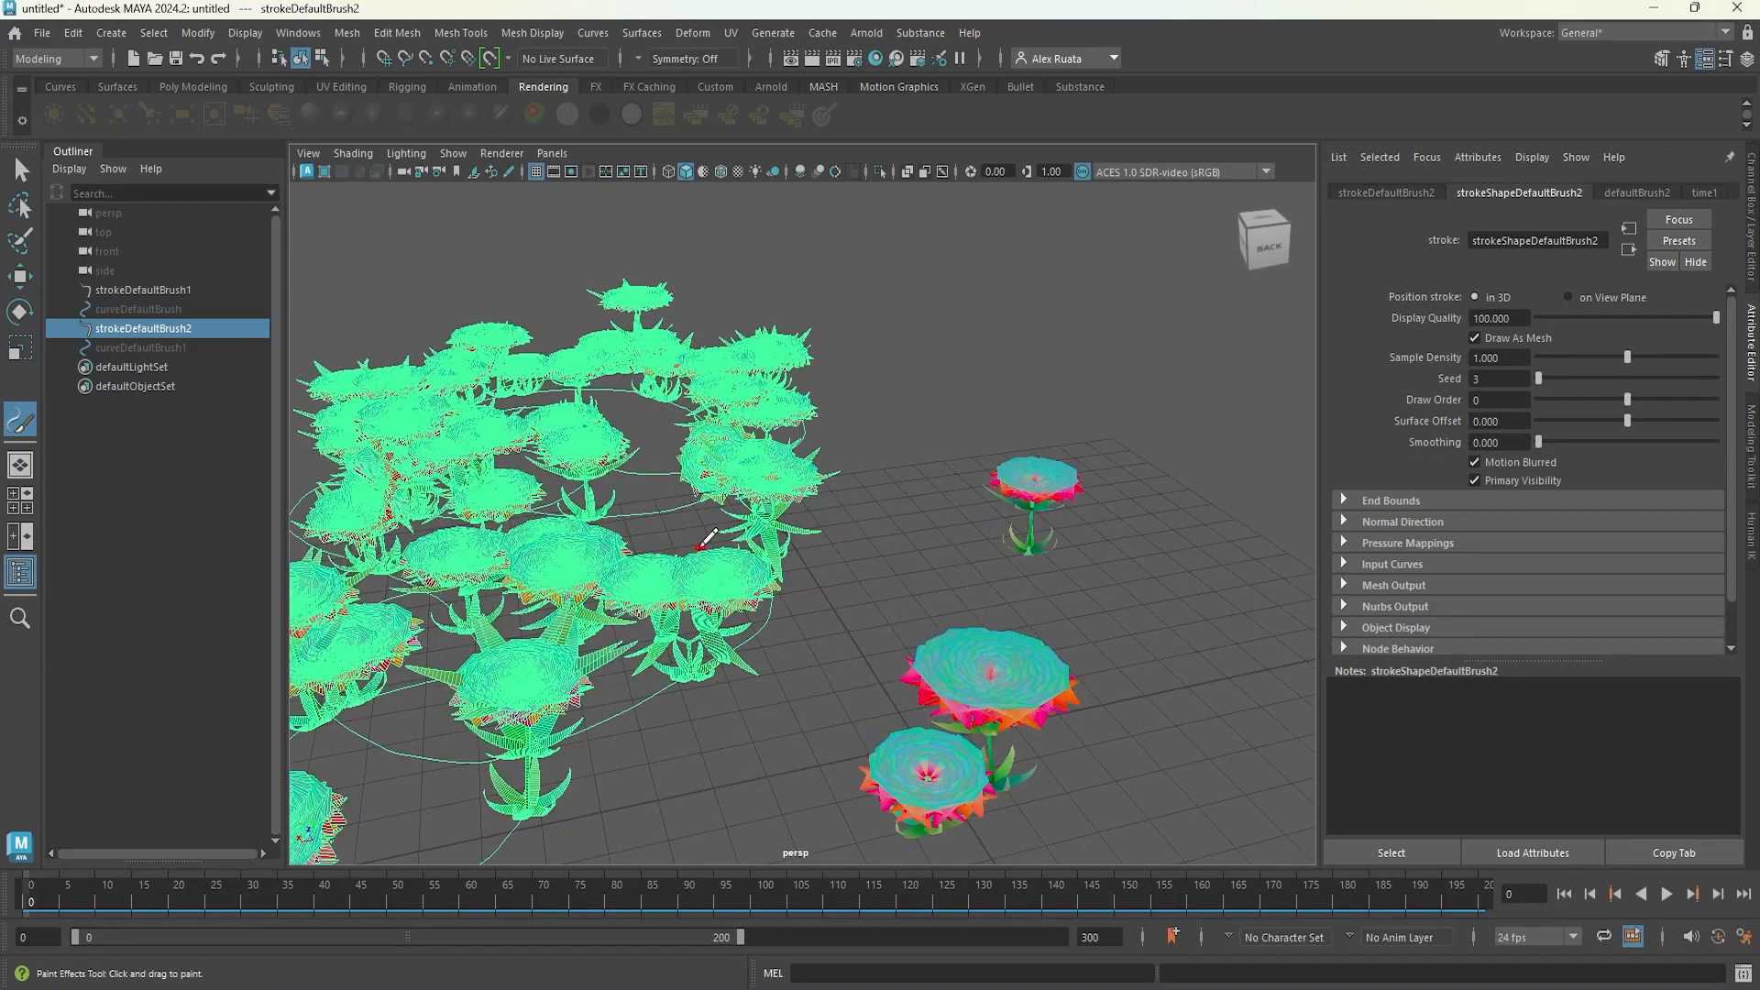
{"action": "scroll", "coordinate": [702, 549], "scroll_direction": "down", "scroll_amount": 3}
{"action": "left_click_drag", "start_coordinate": [702, 548], "coordinate": [823, 550], "text": "alt"}
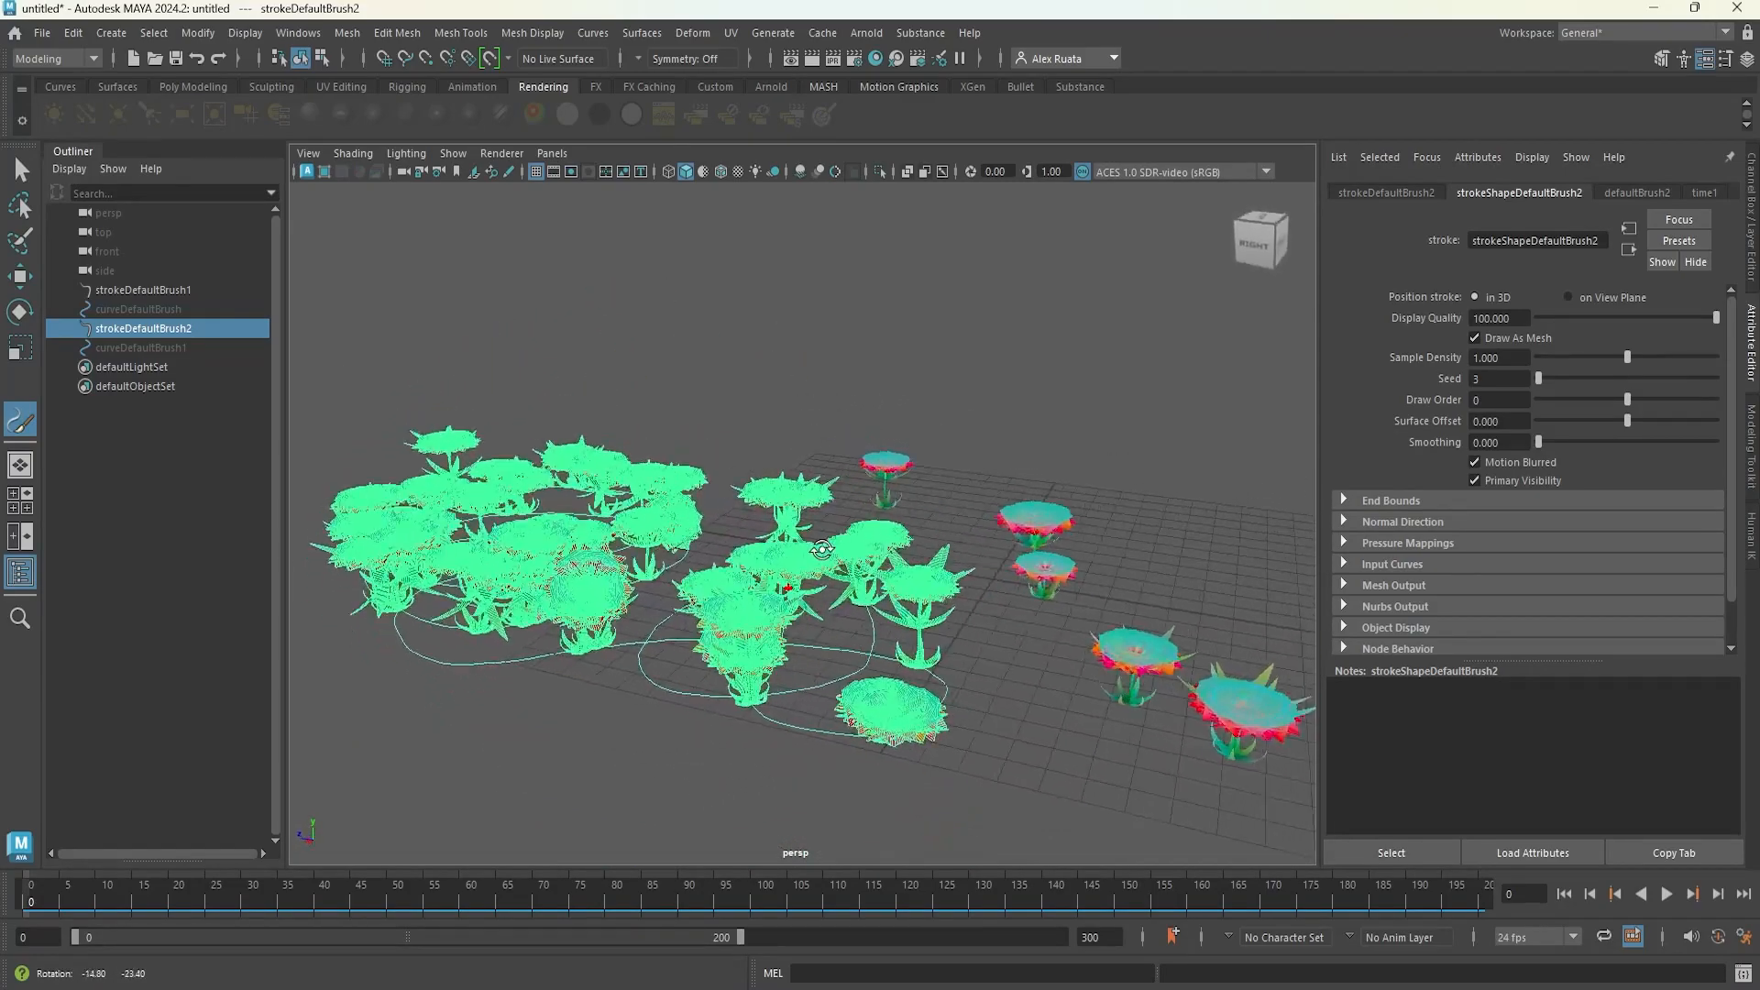
- Undo the trial flower strokes so that only the original stroke is left
{"action": "key", "text": "ctrl+z"}
{"action": "key", "text": "ctrl+z"}
{"action": "key", "text": "ctrl+z"}
{"action": "key", "text": "ctrl+z"}
{"action": "key", "text": "ctrl+z"}
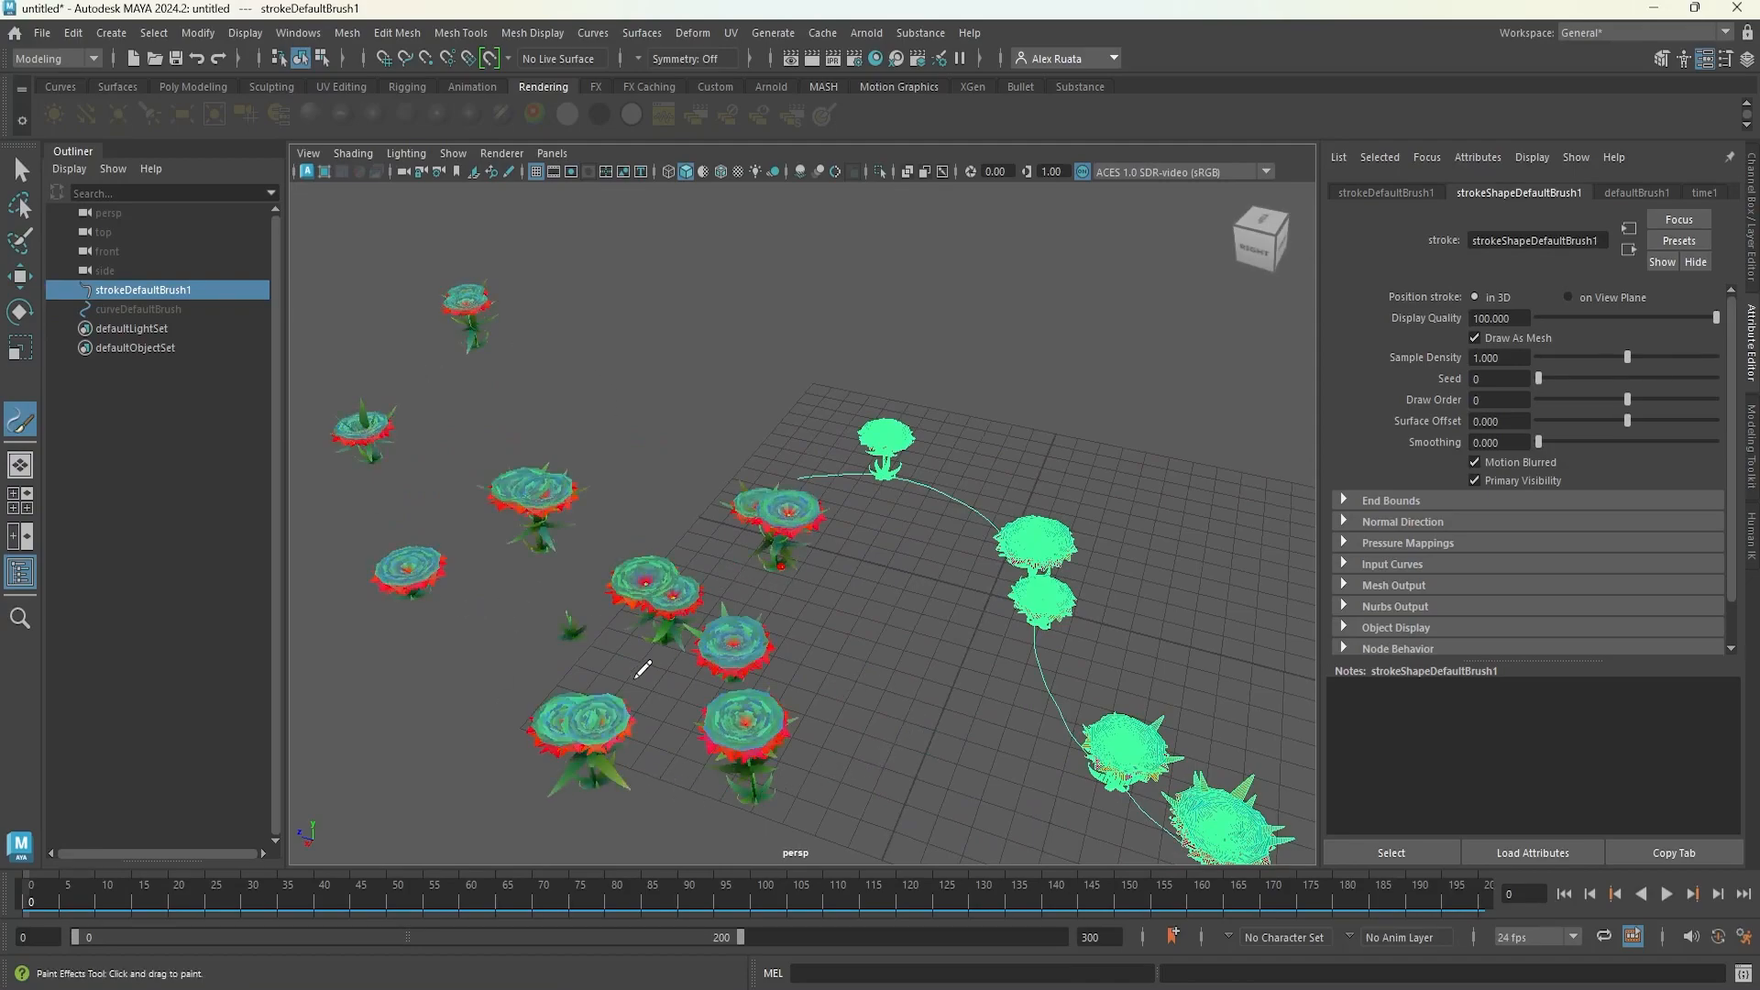
{"action": "key", "text": "ctrl+z"}
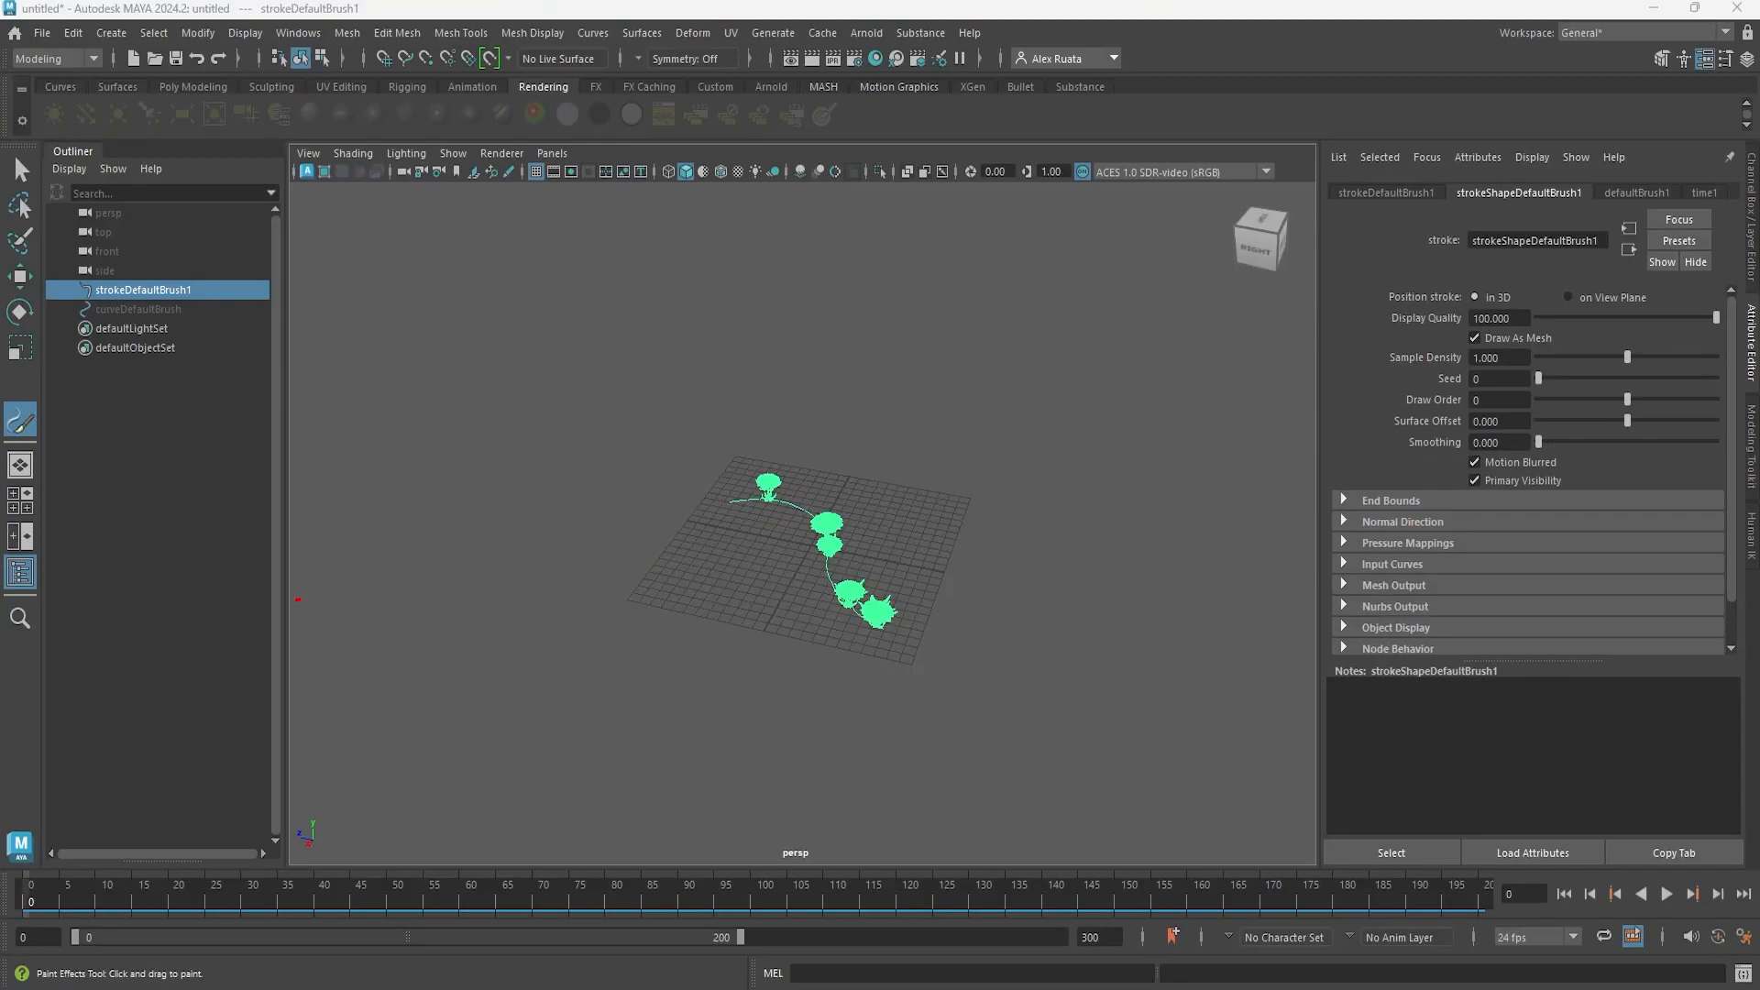
- Create a polygon plane and scale it uniformly to about 60.7 as a ground surface
{"action": "left_click", "coordinate": [111, 32]}
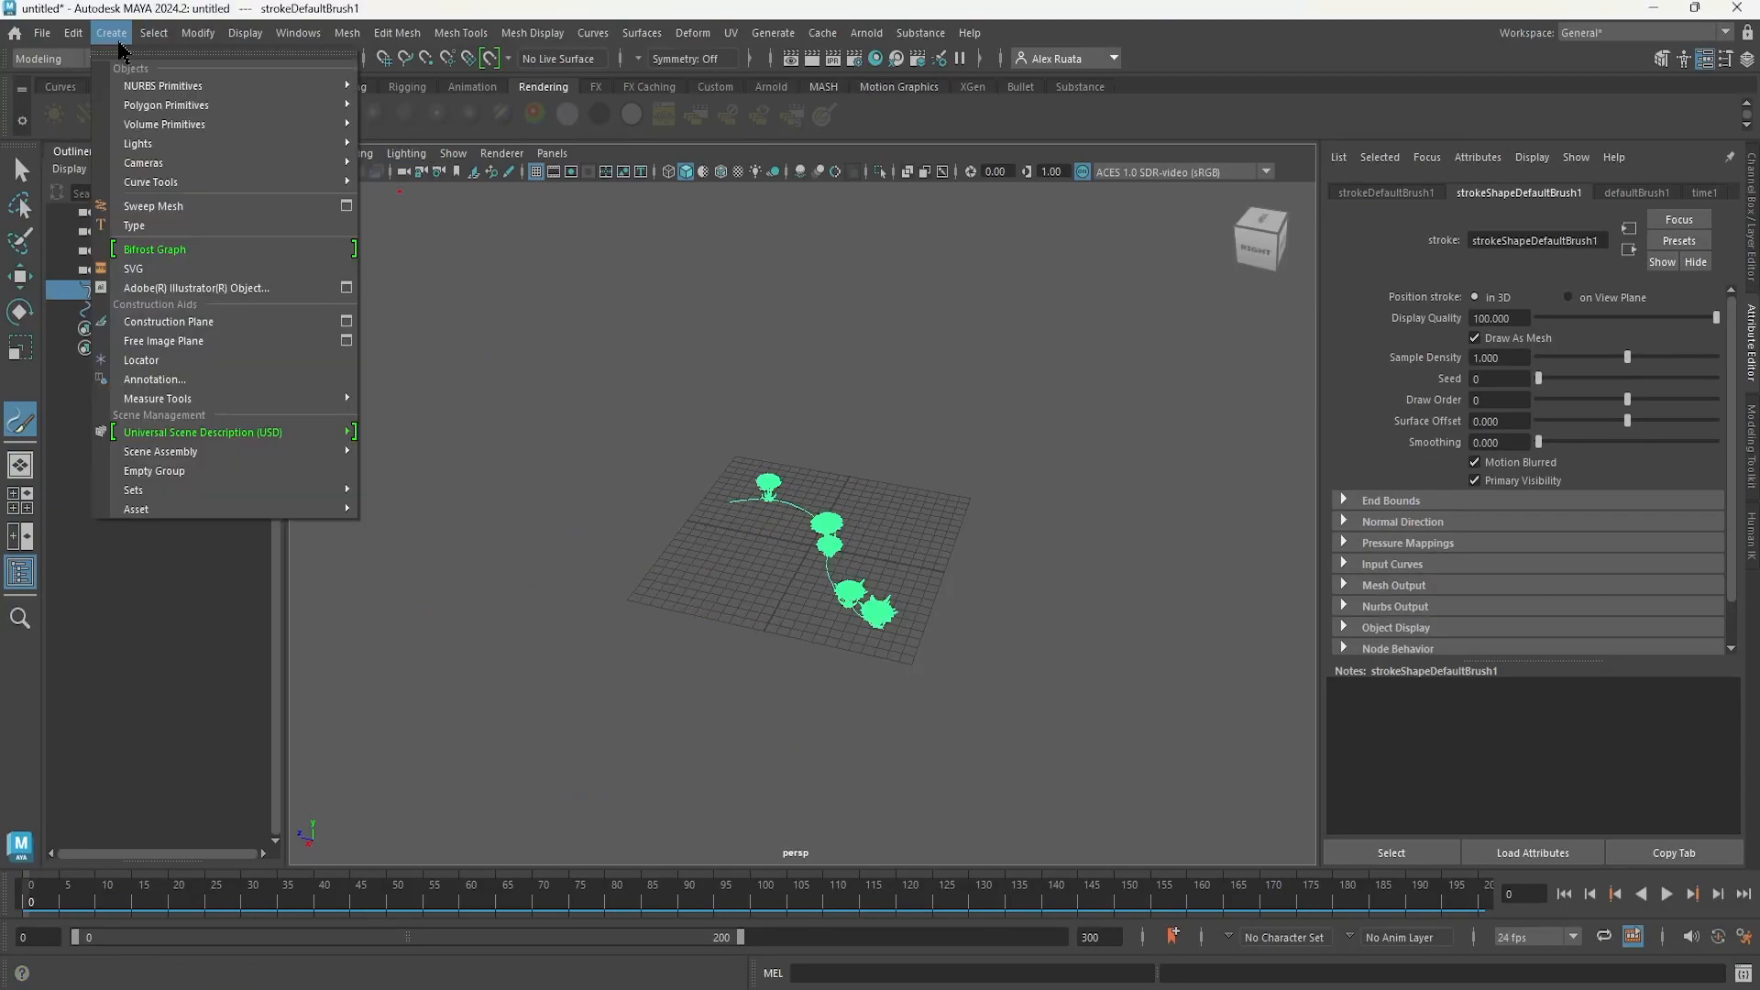
{"action": "mouse_move", "coordinate": [266, 104]}
{"action": "left_click", "coordinate": [433, 200]}
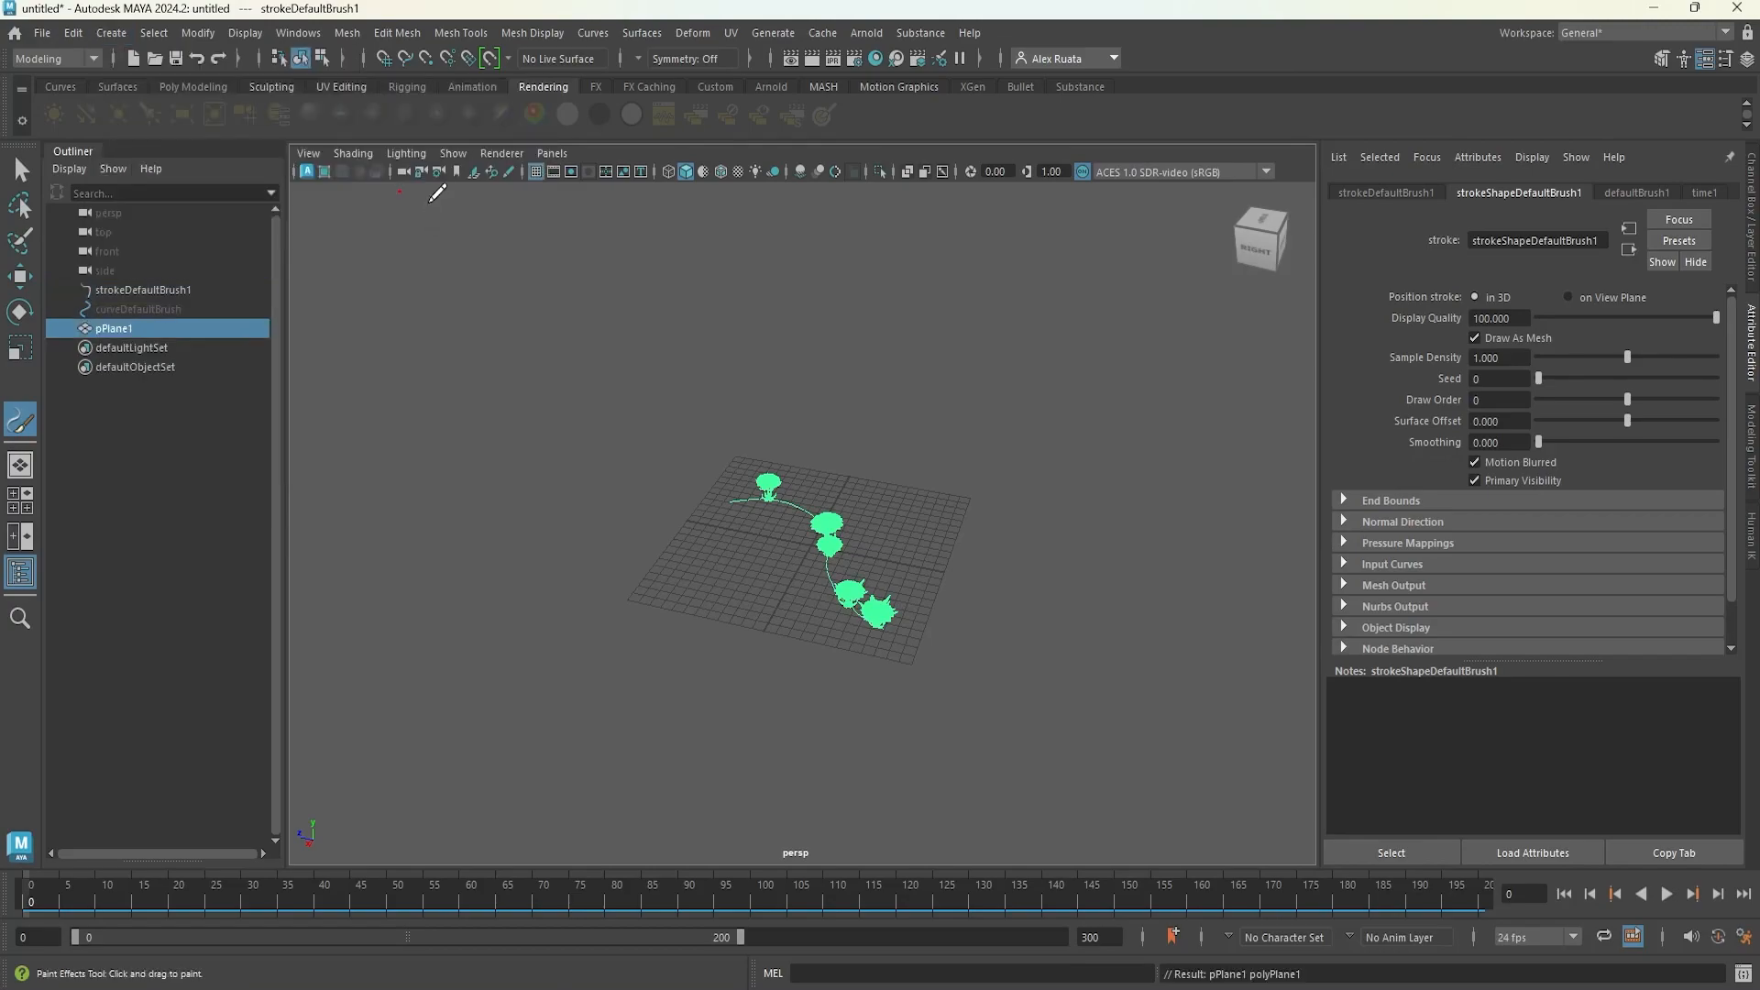
{"action": "key", "text": "w"}
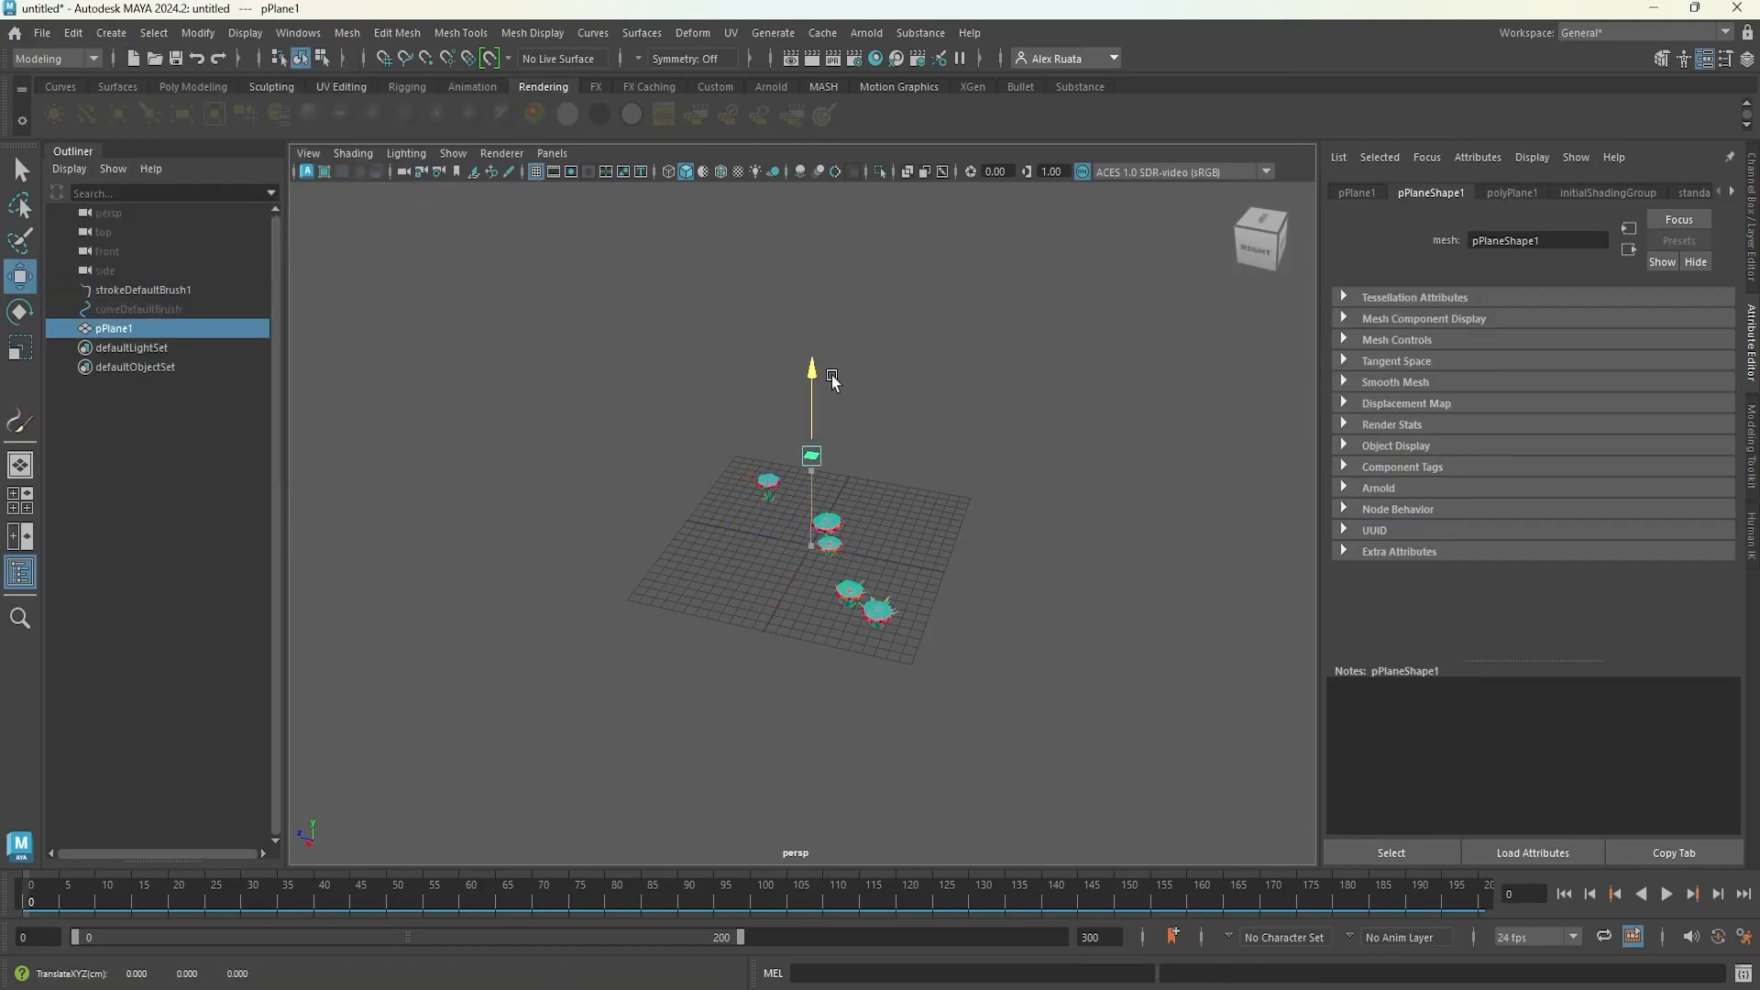
{"action": "key", "text": "r"}
{"action": "left_click_drag", "start_coordinate": [812, 409], "coordinate": [1328, 320]}
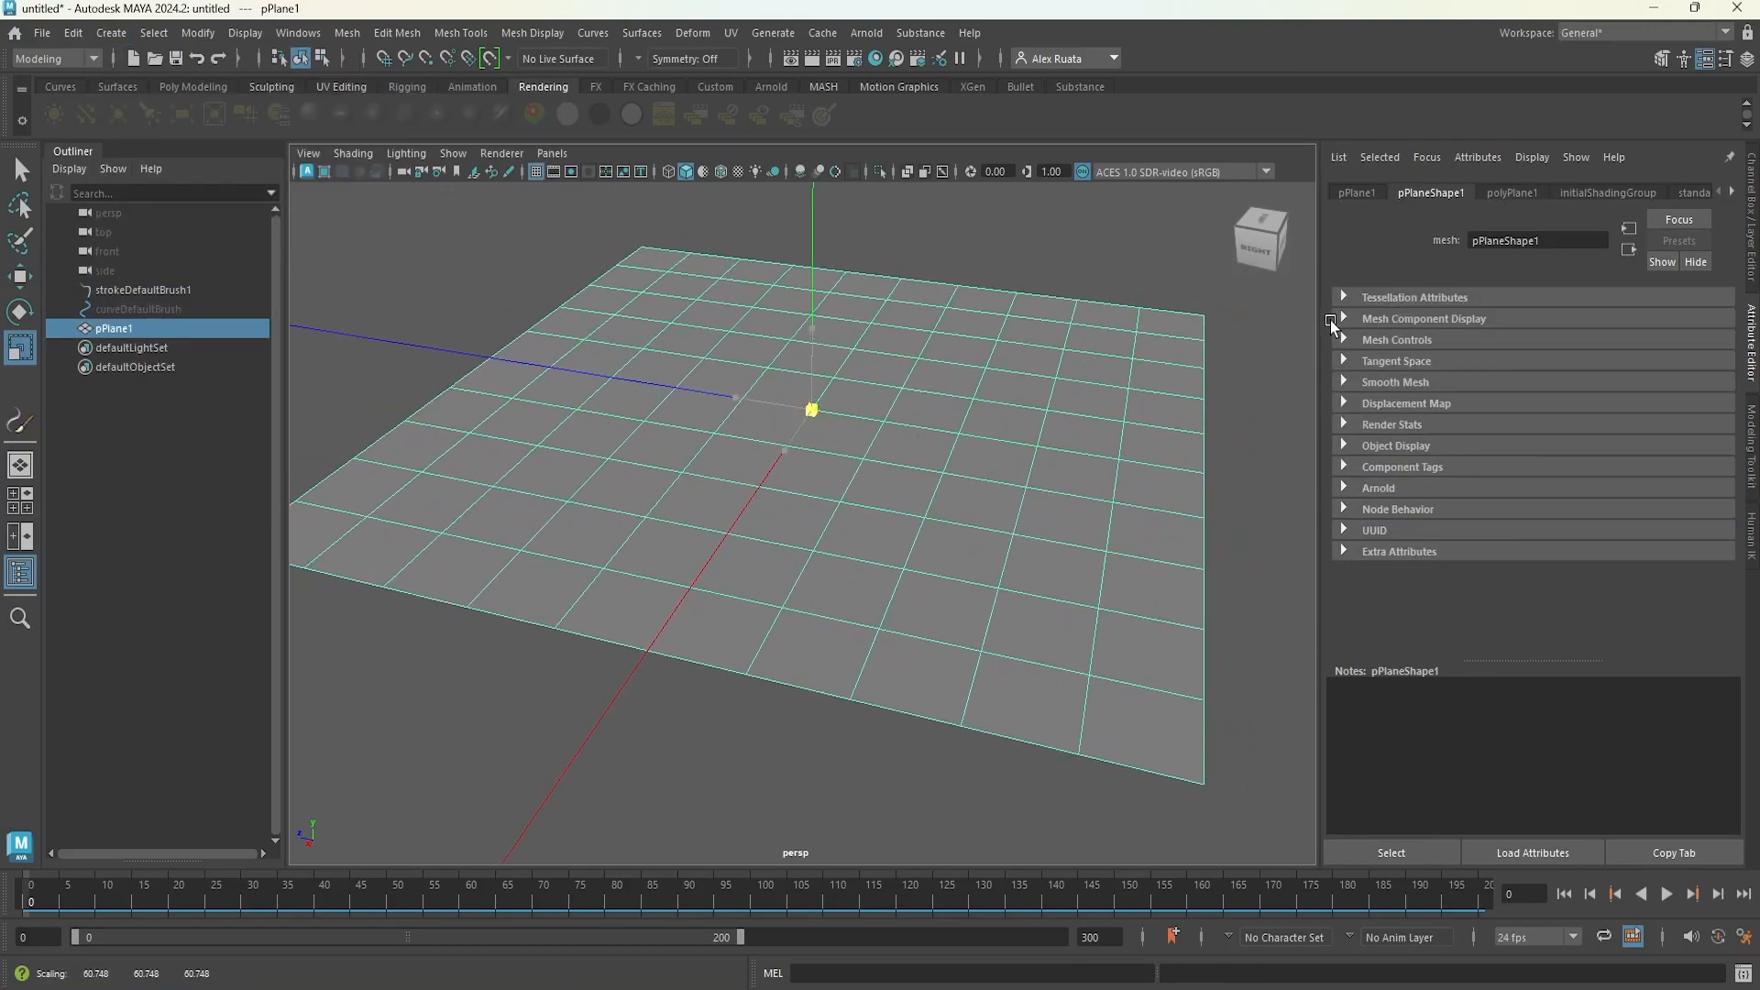
{"action": "key", "text": "w"}
{"action": "left_click_drag", "start_coordinate": [921, 338], "coordinate": [777, 331], "text": "alt"}
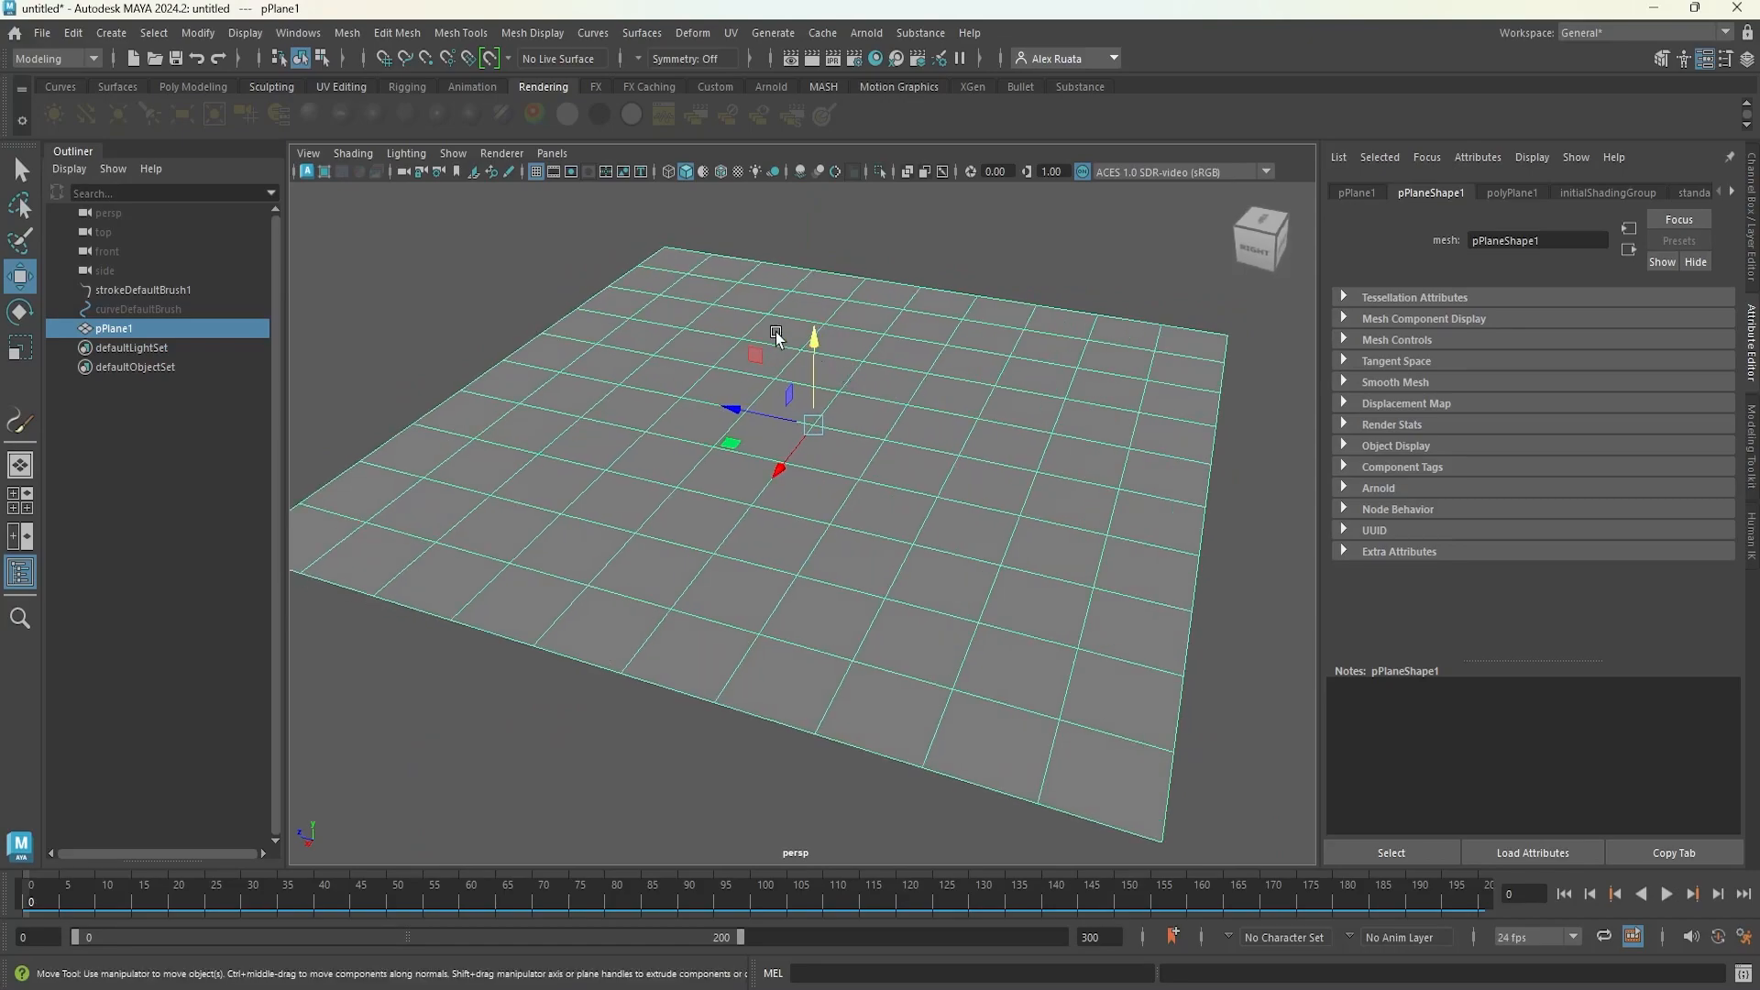
- Make the ground plane paintable for Paint Effects strokes
{"action": "left_click", "coordinate": [773, 33]}
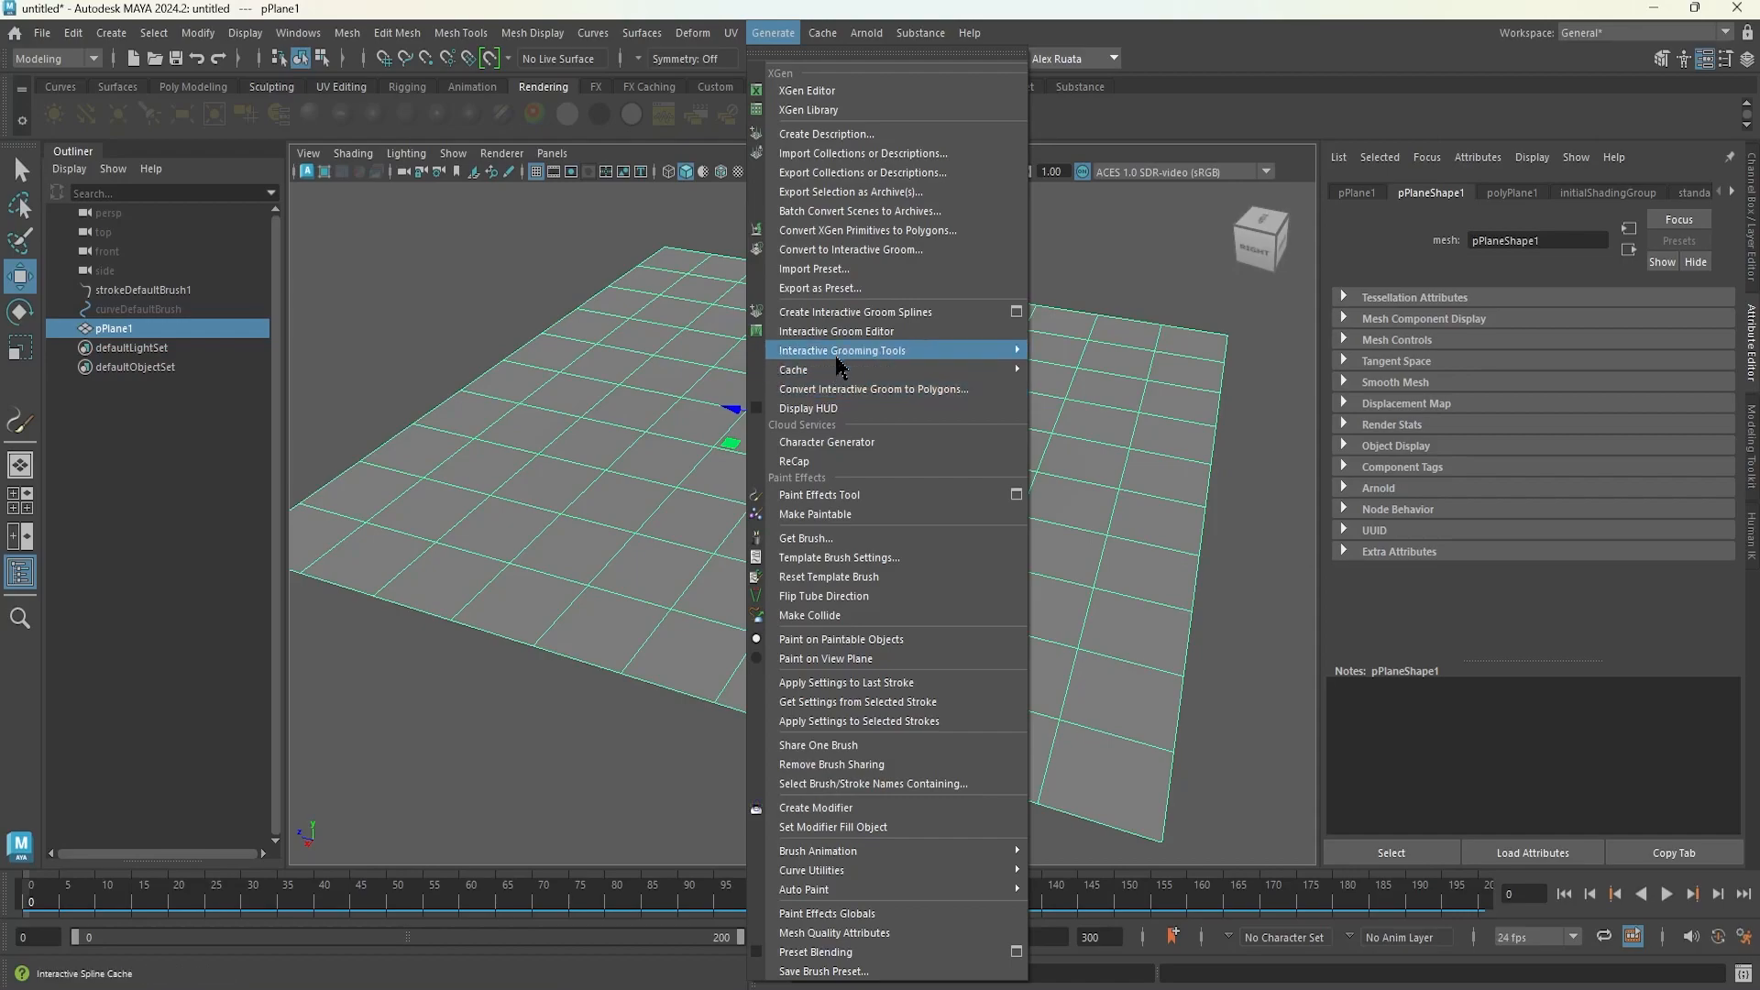
{"action": "left_click", "coordinate": [843, 515]}
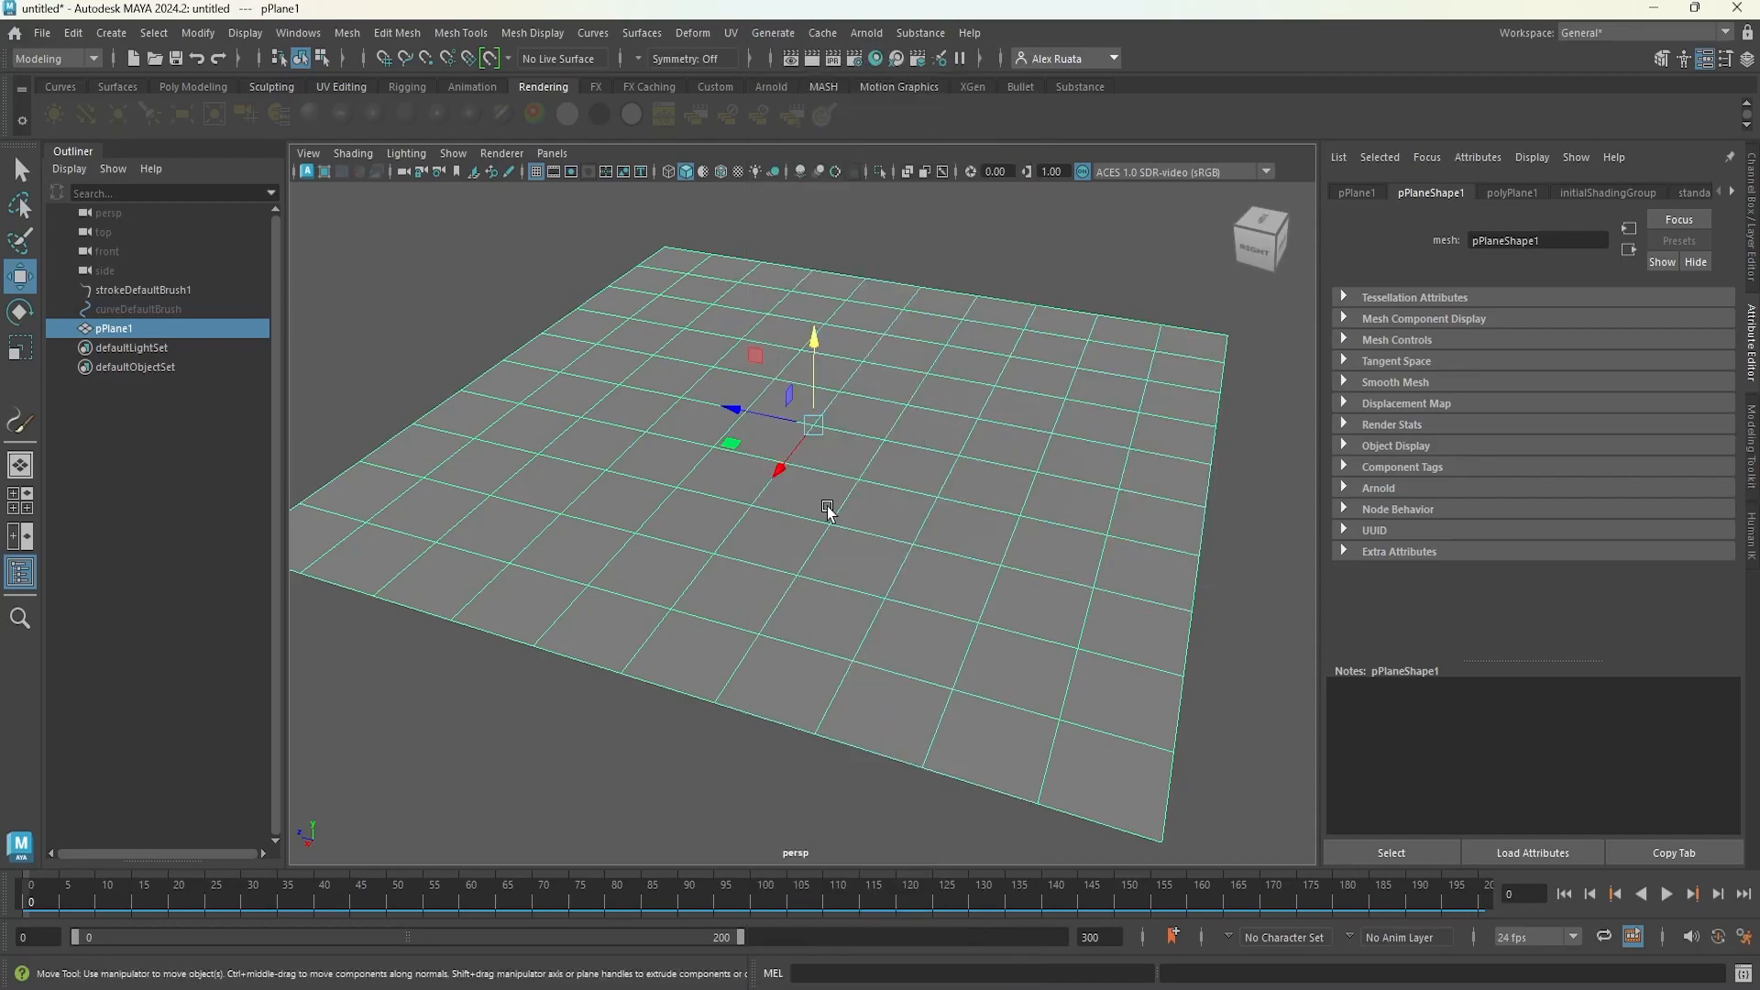
{"action": "middle_click_drag", "start_coordinate": [555, 362], "coordinate": [566, 378], "text": "alt"}
{"action": "left_click_drag", "start_coordinate": [500, 394], "coordinate": [523, 347], "text": "alt"}
- Select strokeDefaultBrush1 and copy its settings to the Paint Effects brush again
{"action": "left_click", "coordinate": [154, 295]}
{"action": "left_click_drag", "start_coordinate": [519, 457], "coordinate": [528, 422], "text": "alt"}
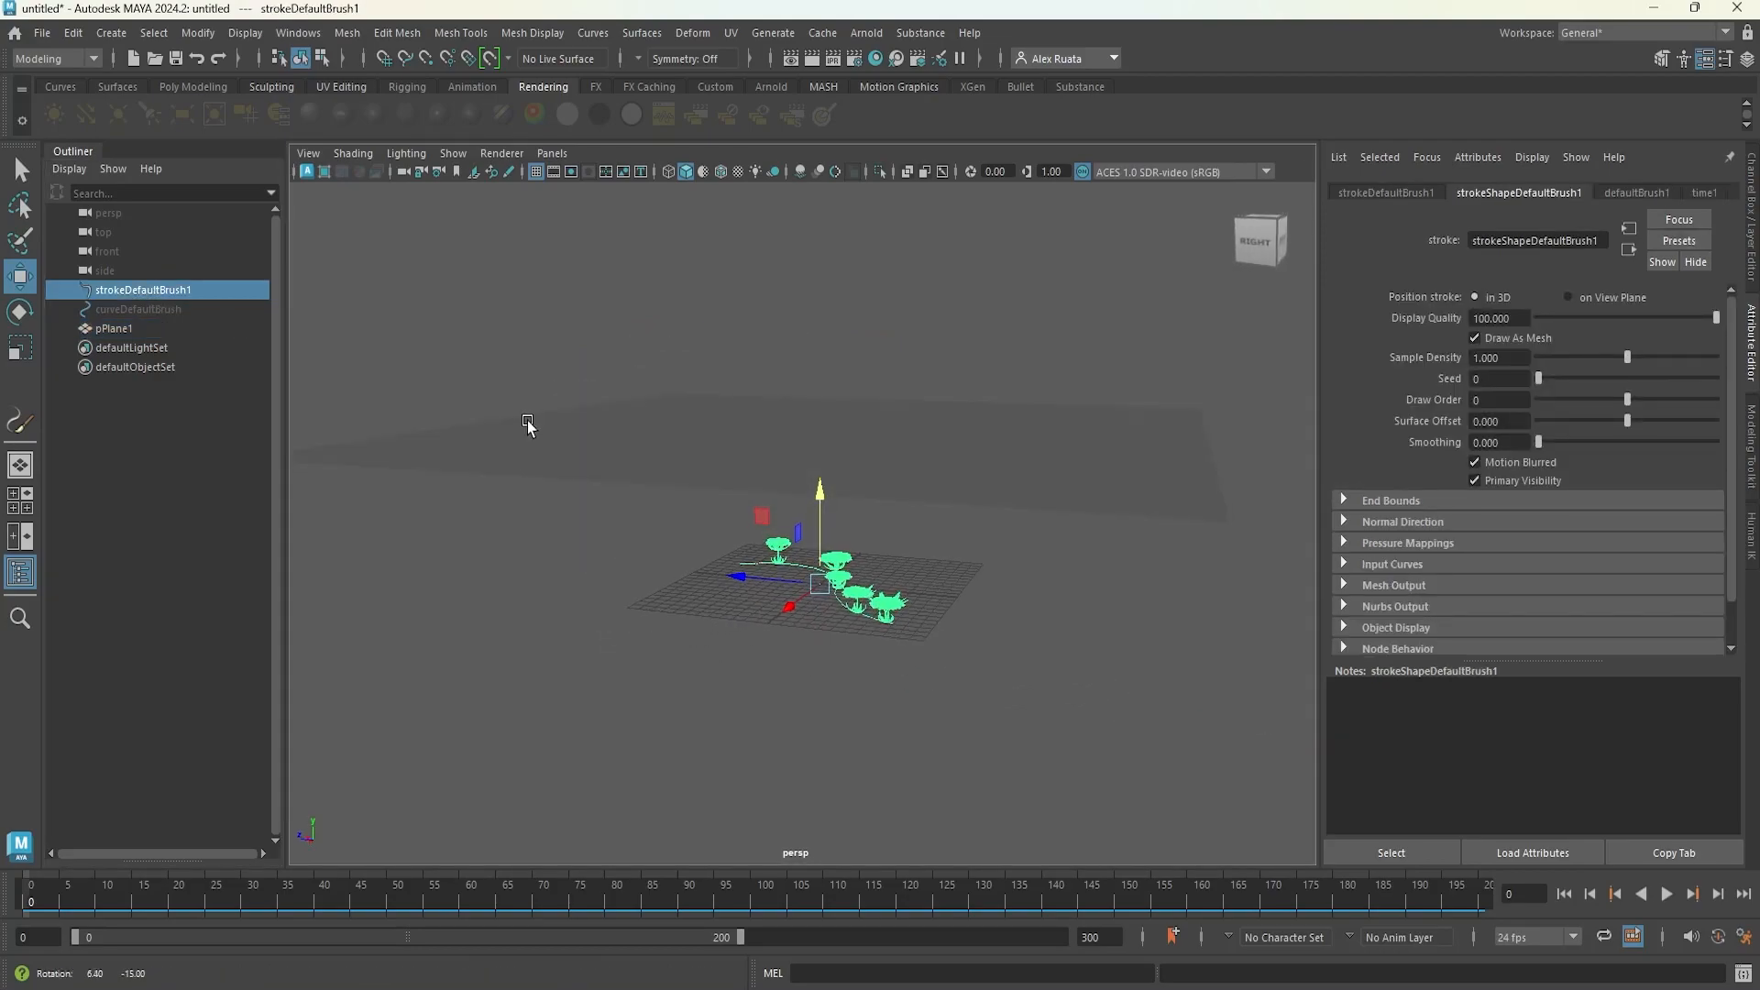
{"action": "left_click", "coordinate": [773, 34]}
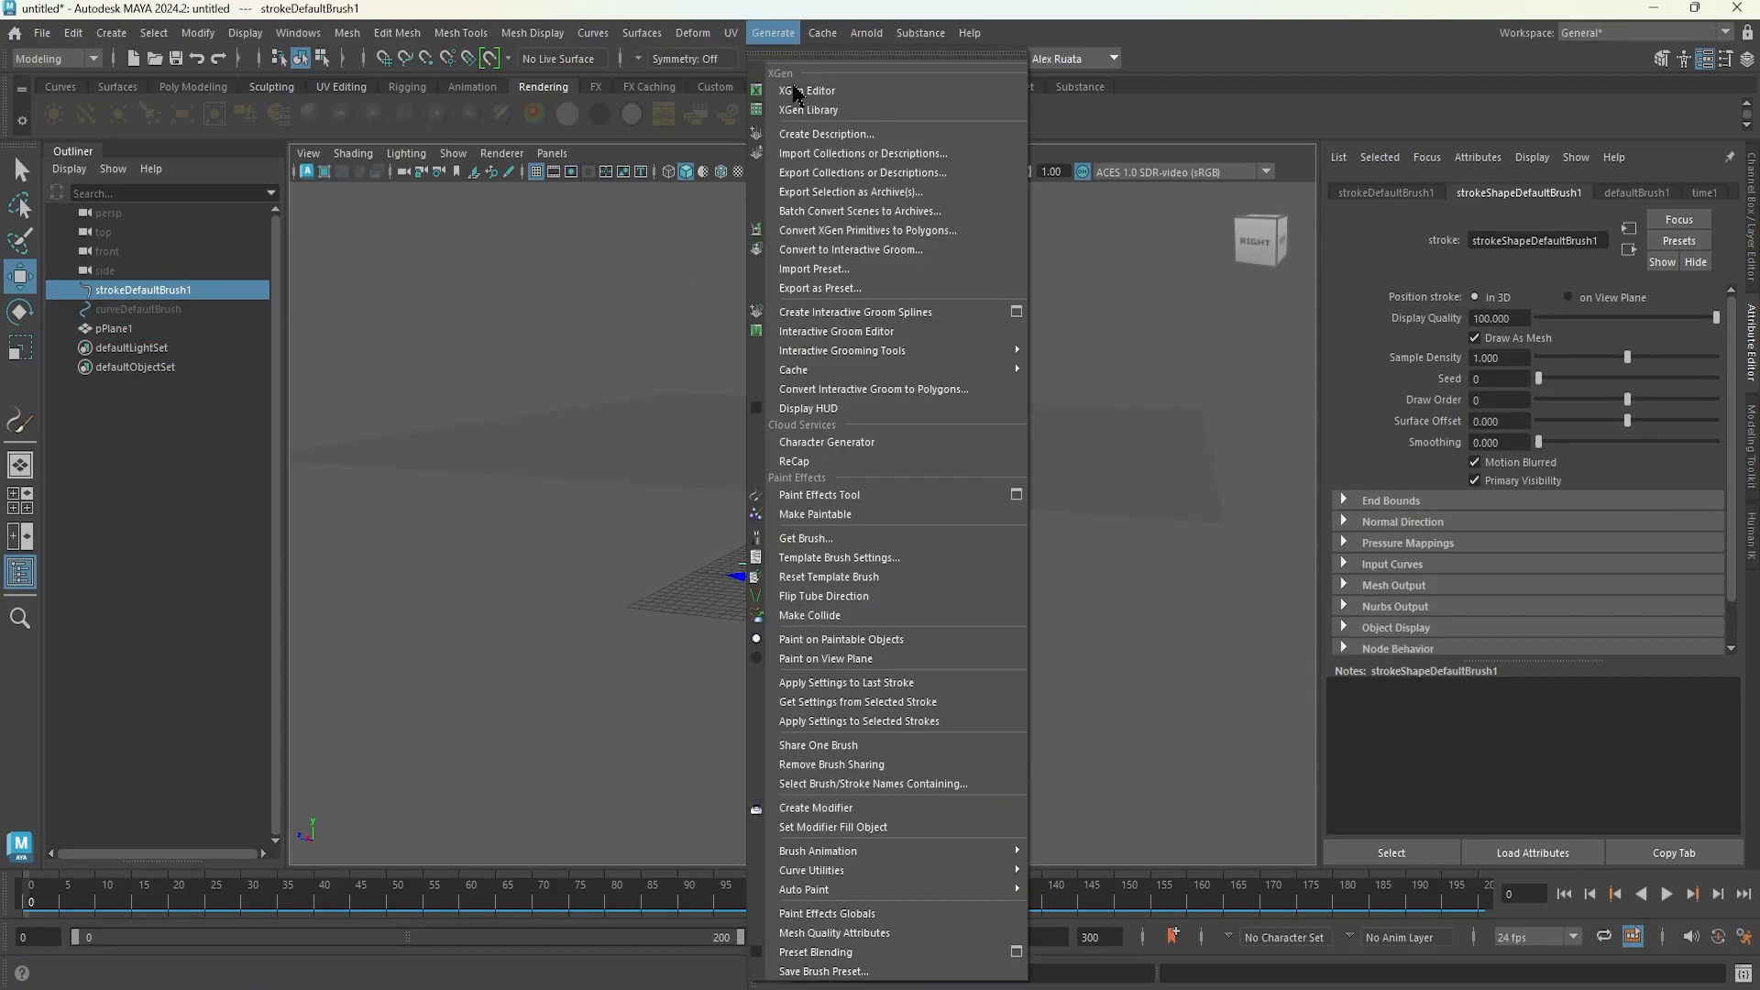
{"action": "left_click", "coordinate": [875, 706]}
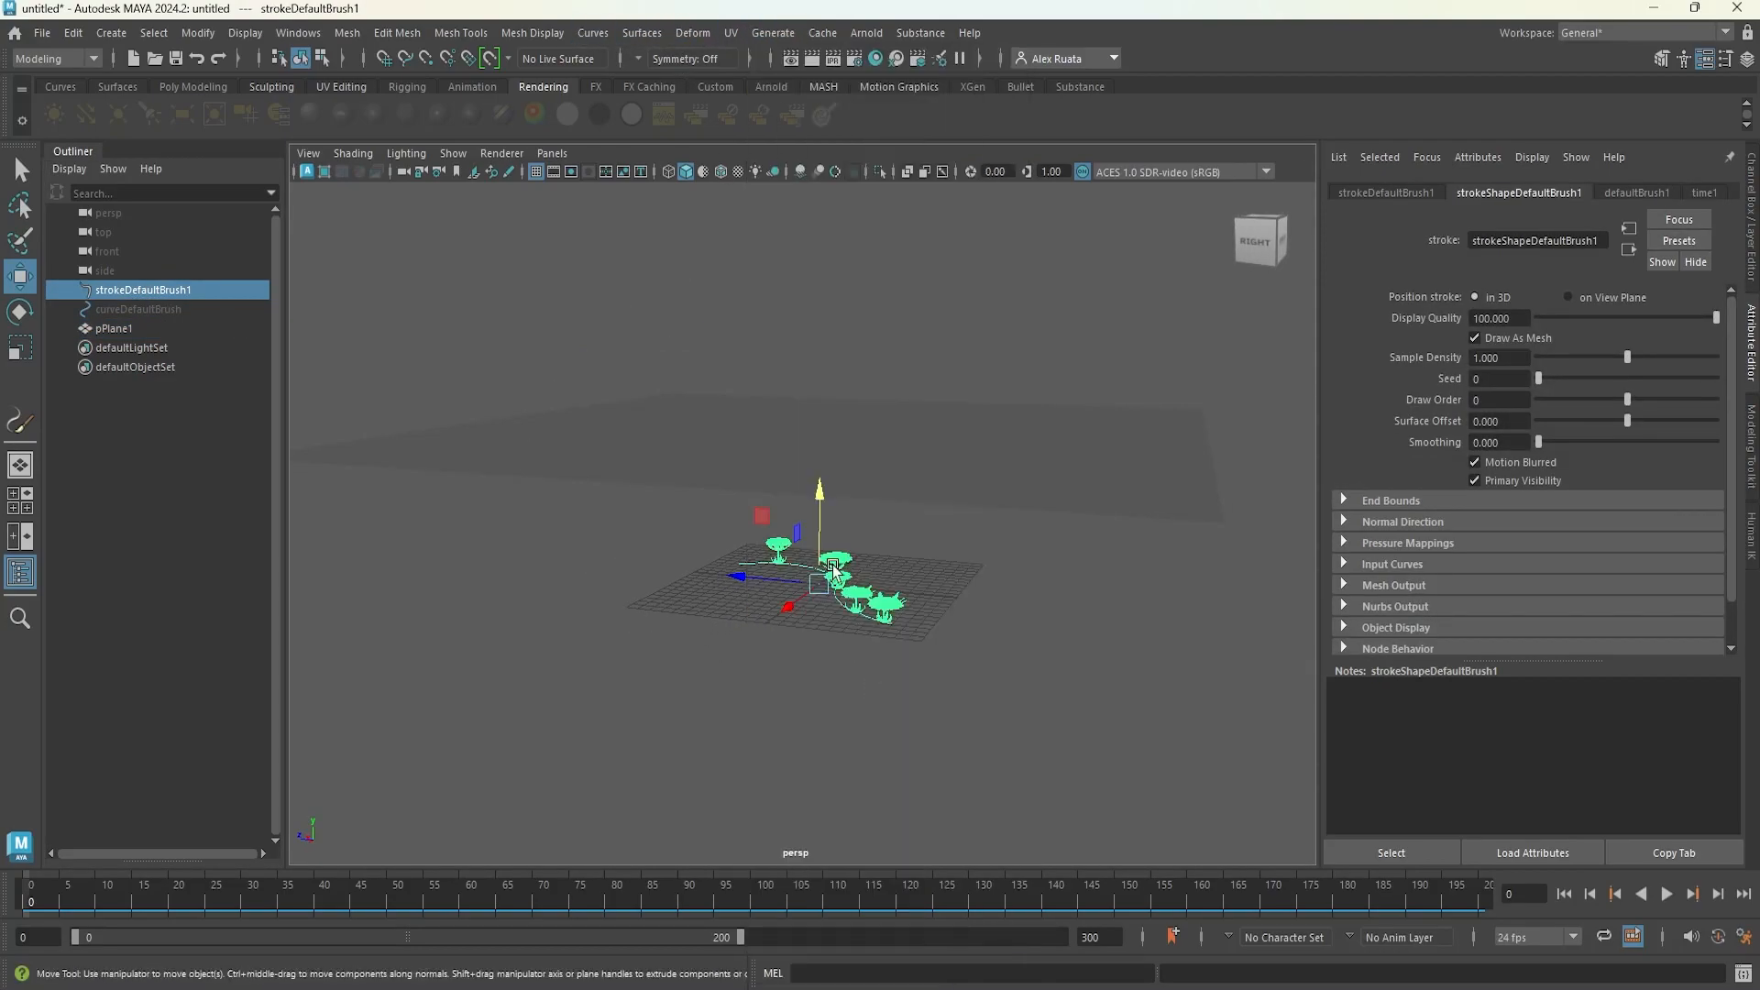
- Paint a spiralling stroke of flowers across the ground plane with the Paint Effects Tool
{"action": "left_click", "coordinate": [134, 330]}
{"action": "key", "text": "f"}
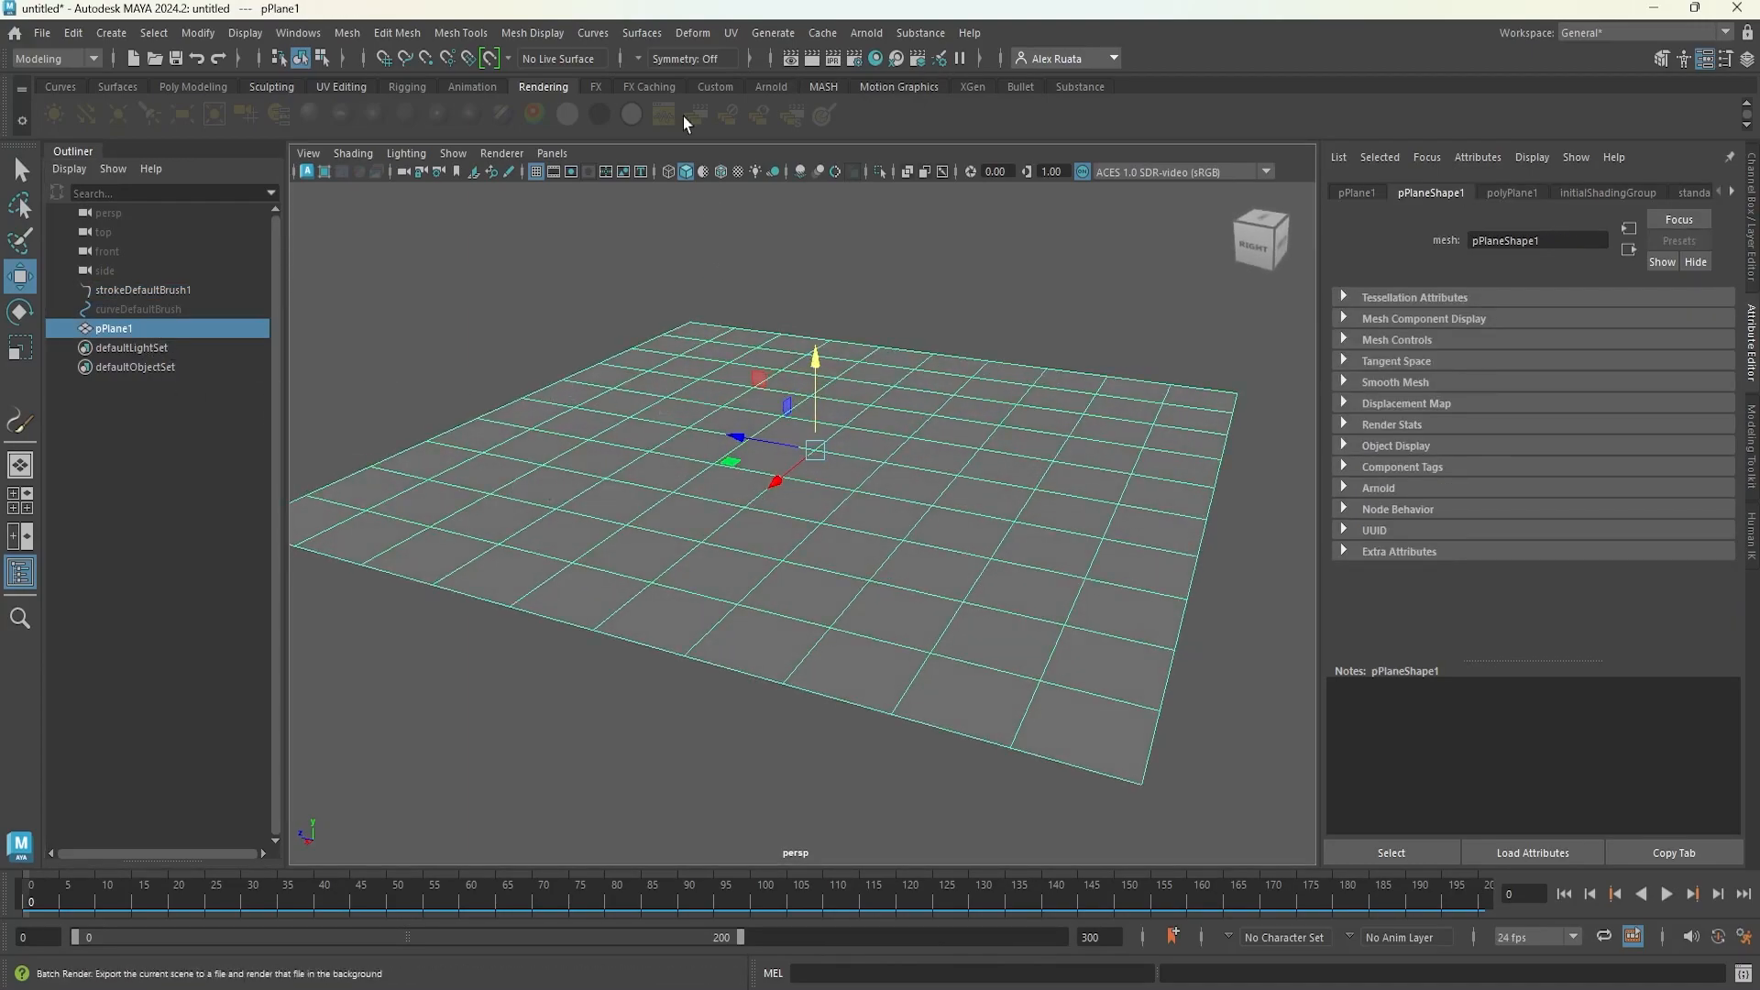
{"action": "left_click", "coordinate": [773, 33]}
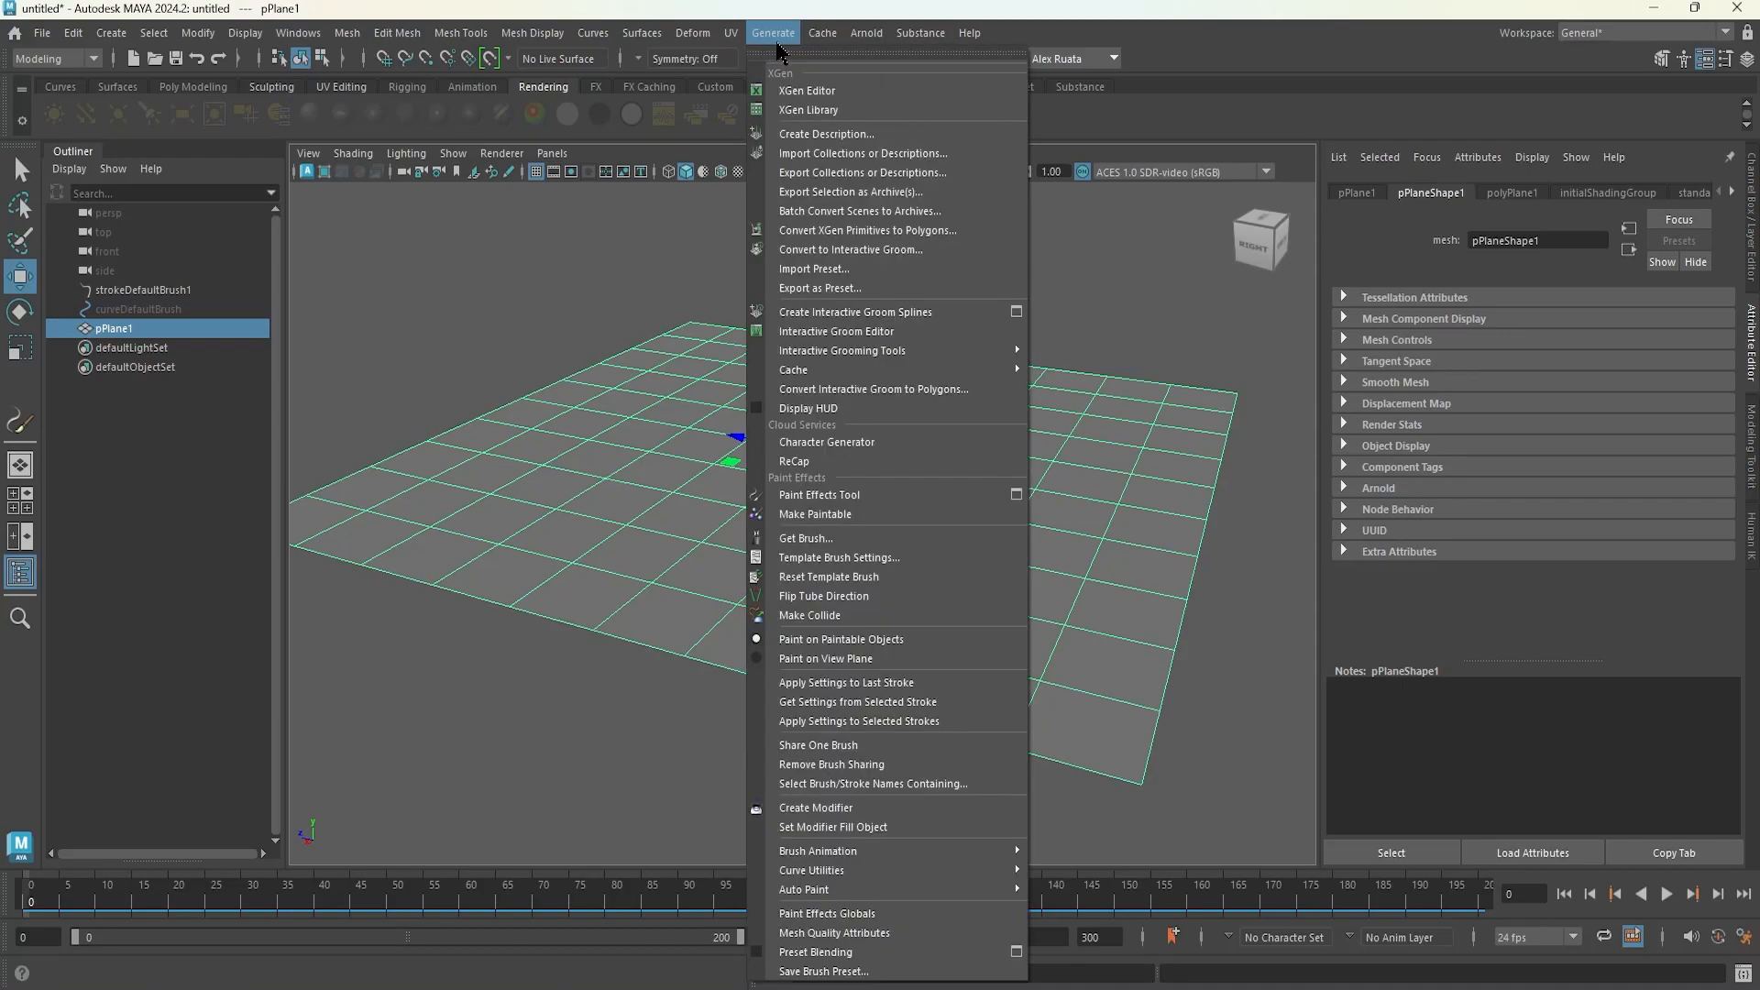
{"action": "left_click", "coordinate": [842, 494]}
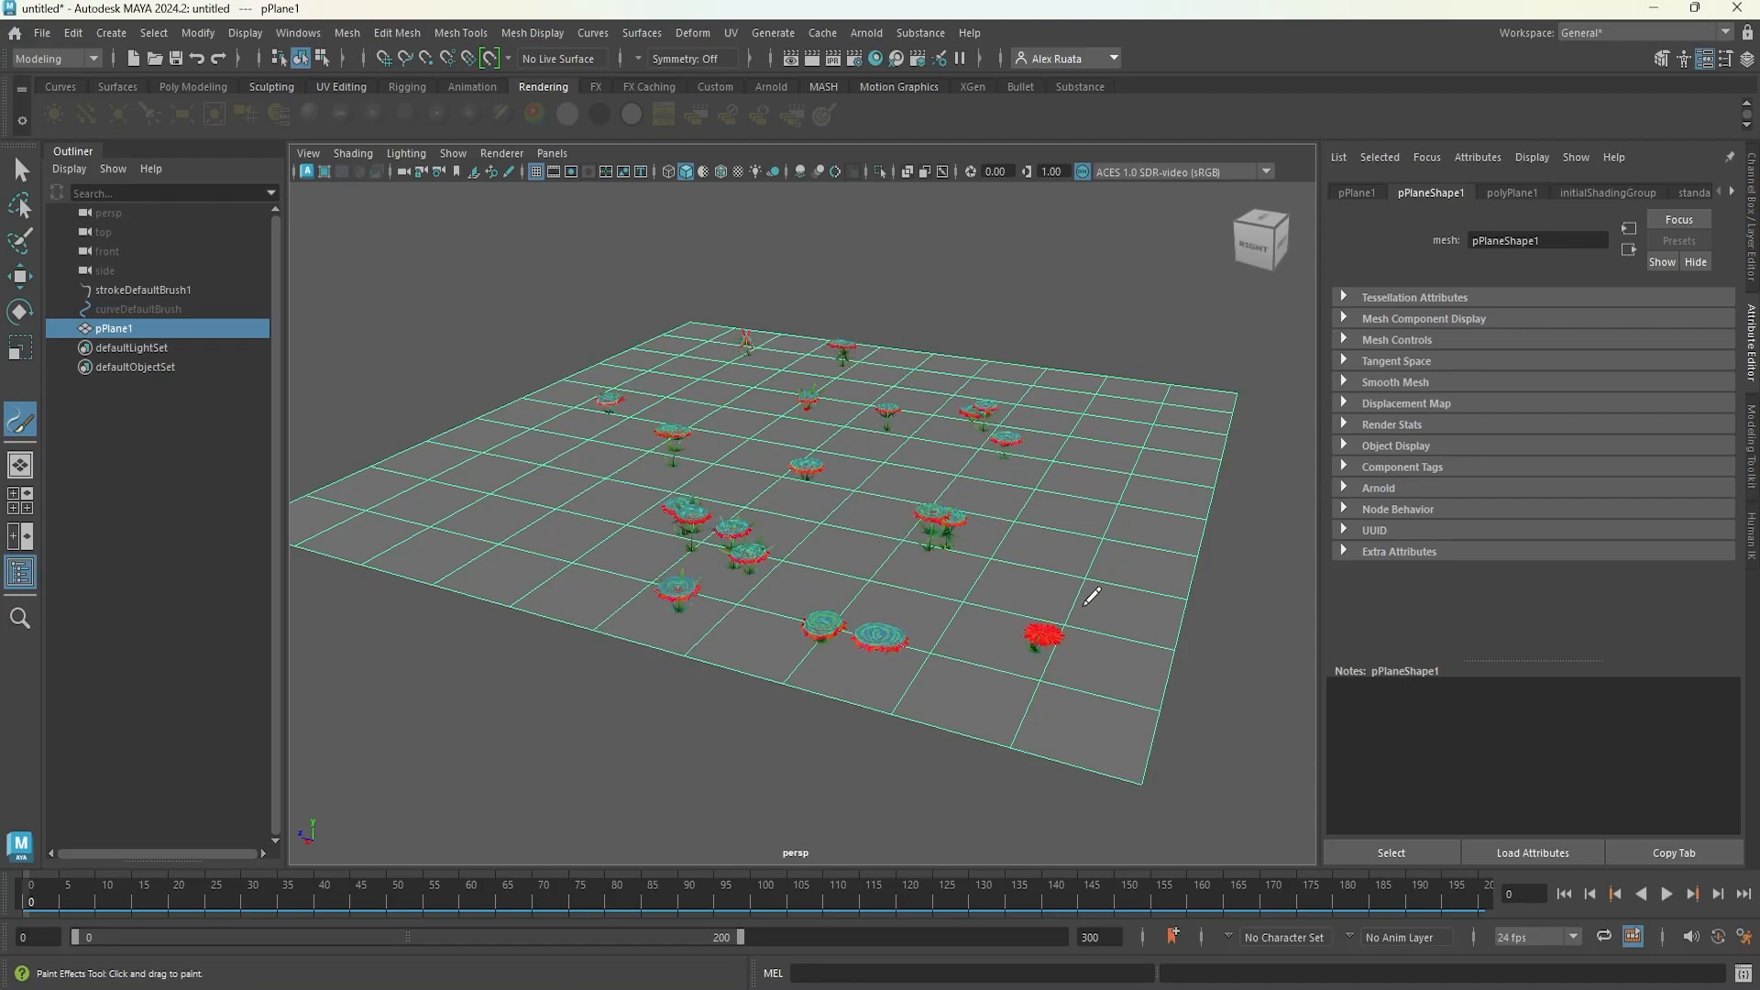
{"action": "mouse_move", "coordinate": [908, 479]}
{"action": "left_mouse_down"}
{"action": "mouse_move", "coordinate": [816, 454]}
{"action": "mouse_move", "coordinate": [974, 484]}
{"action": "mouse_move", "coordinate": [935, 452]}
{"action": "mouse_move", "coordinate": [847, 439]}
{"action": "mouse_move", "coordinate": [772, 508]}
{"action": "left_mouse_up"}
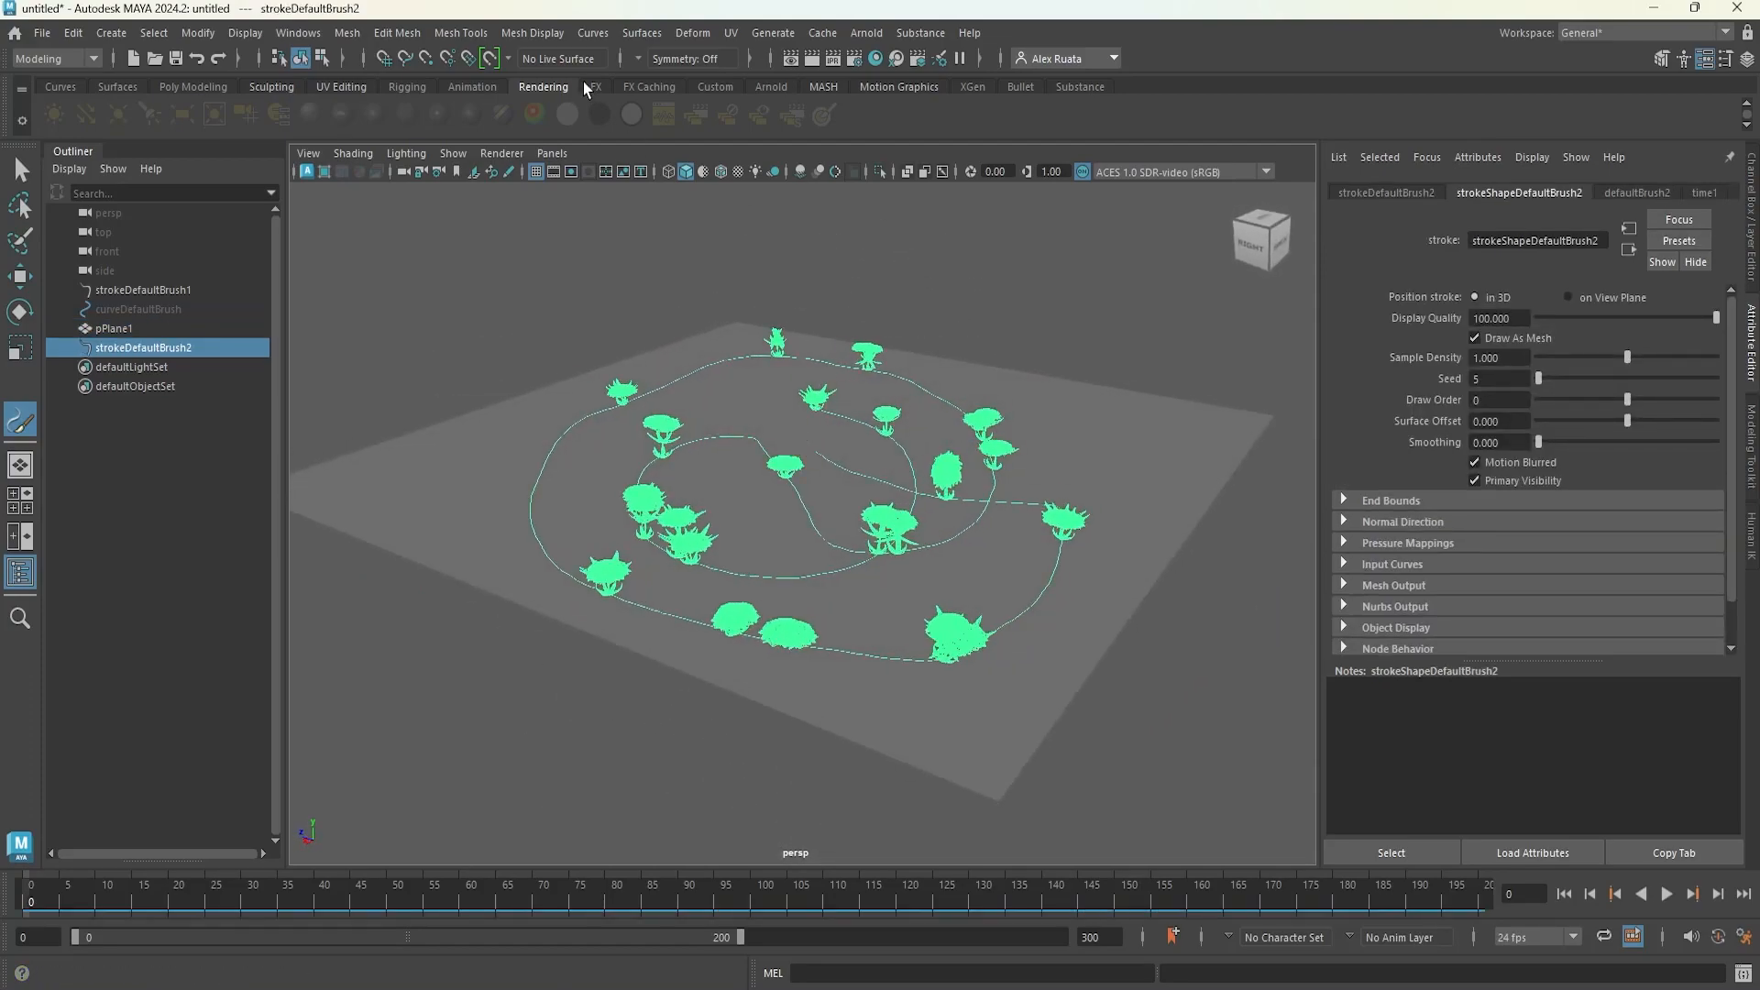
- Examine the flowers painted across the ground plane from close up
{"action": "left_click", "coordinate": [771, 33]}
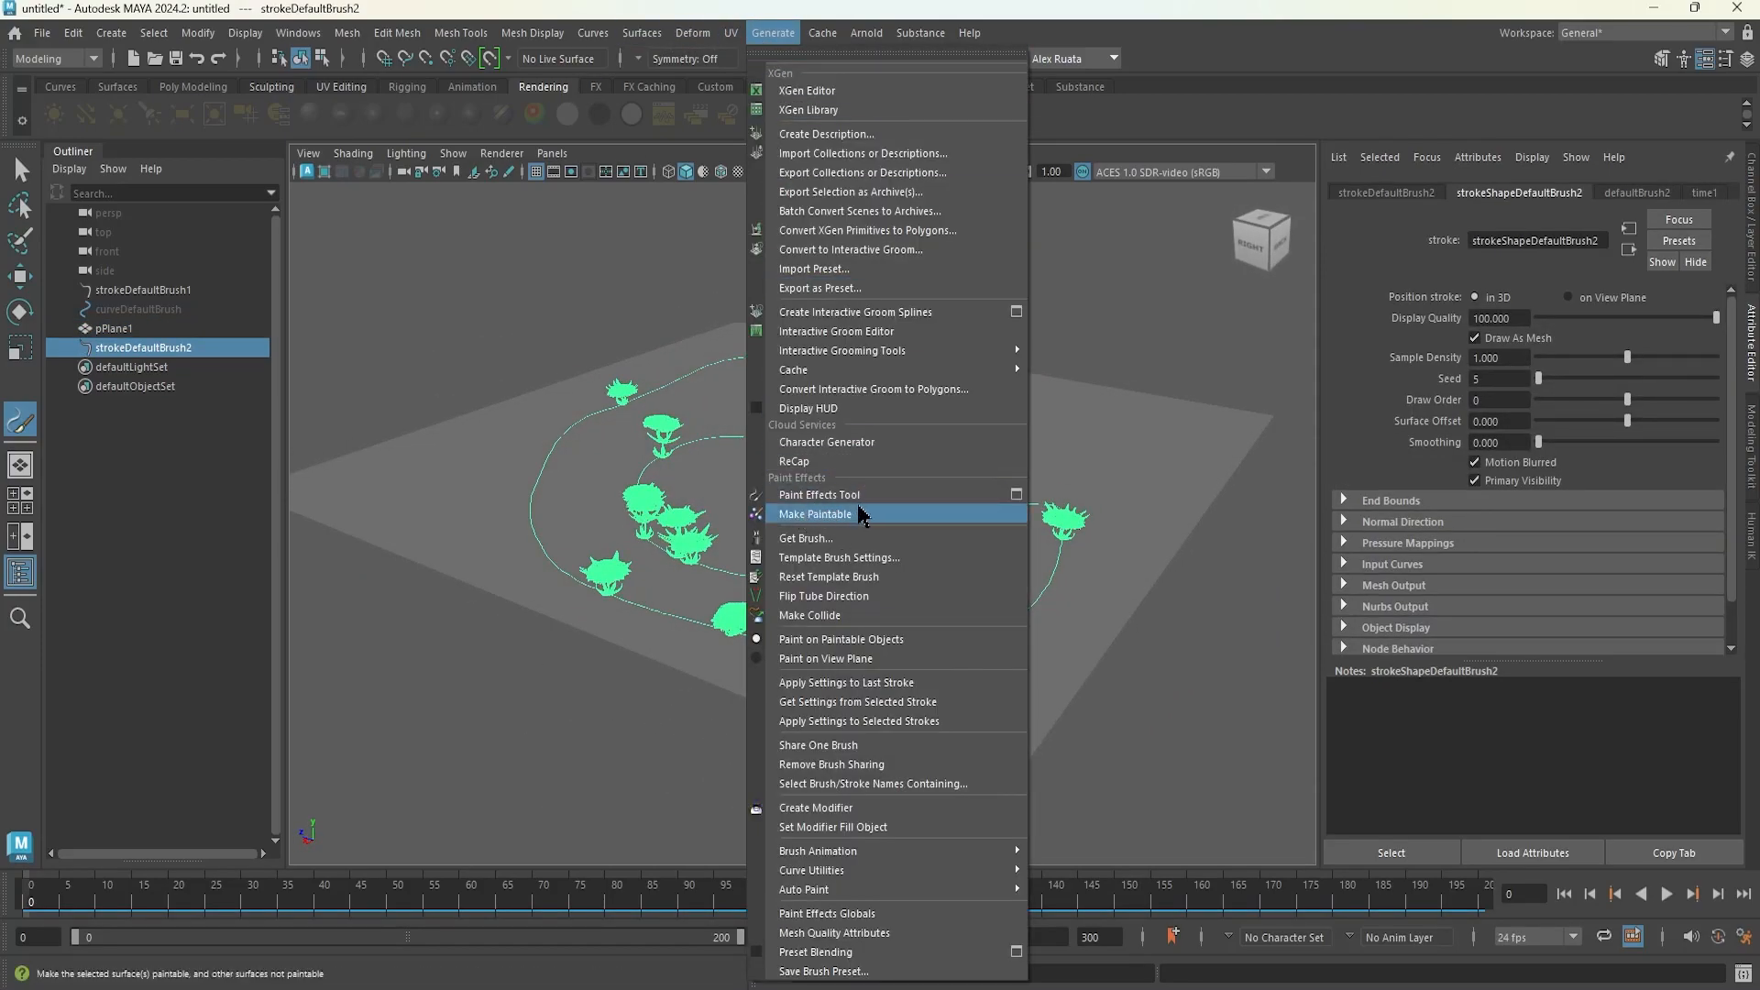
{"action": "mouse_move", "coordinate": [688, 424]}
{"action": "left_mouse_down", "text": "alt"}
{"action": "mouse_move", "coordinate": [675, 294]}
{"action": "mouse_move", "coordinate": [535, 302]}
{"action": "mouse_move", "coordinate": [683, 431]}
{"action": "left_mouse_up", "text": "alt"}
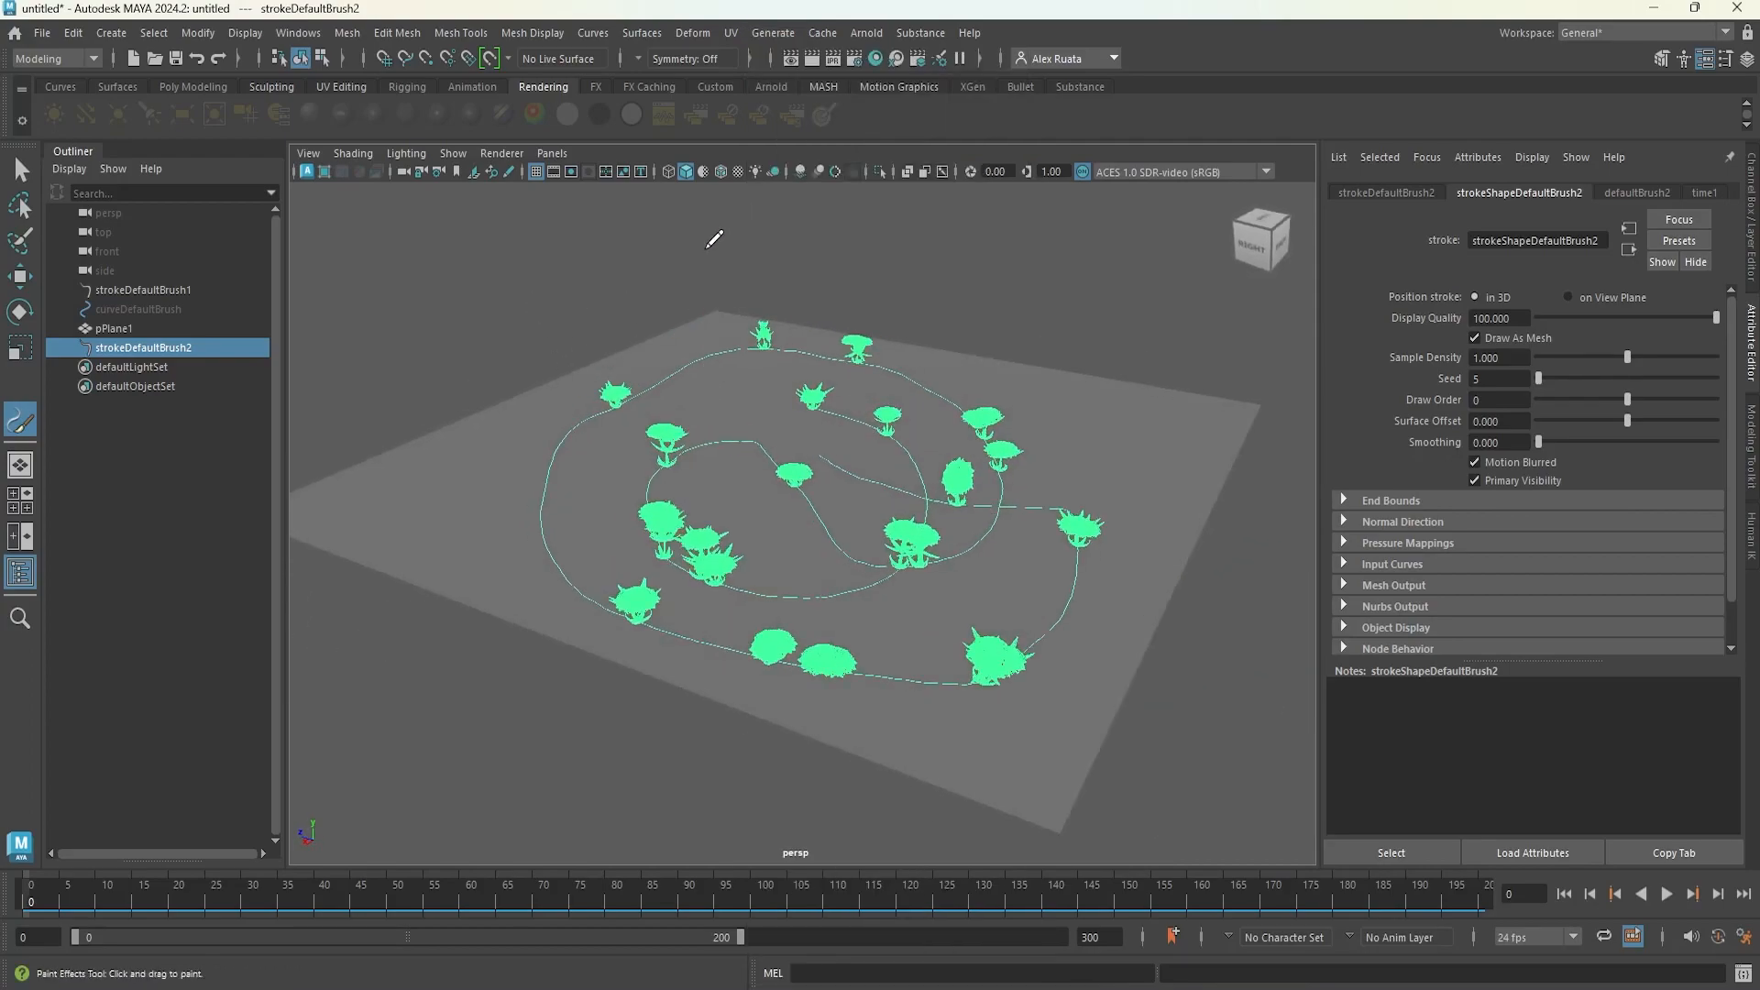
{"action": "left_click", "coordinate": [771, 33]}
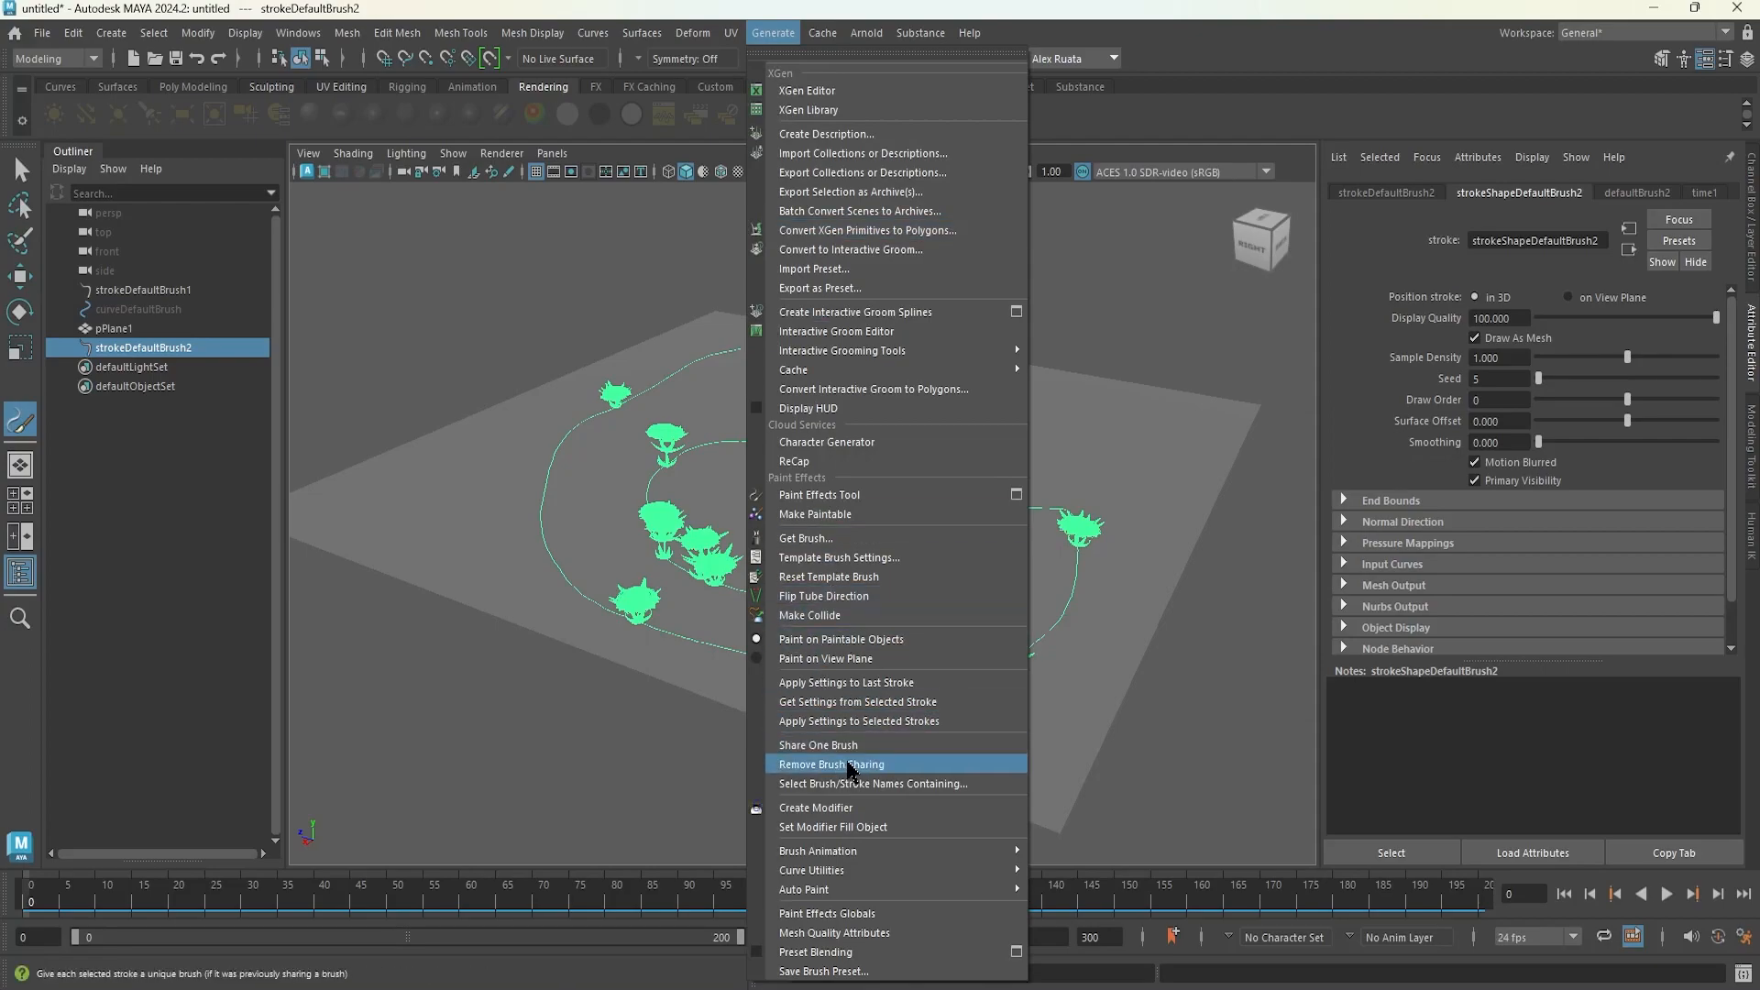
{"action": "left_click", "coordinate": [845, 516]}
{"action": "mouse_move", "coordinate": [514, 349]}
{"action": "left_mouse_down", "text": "alt"}
{"action": "mouse_move", "coordinate": [471, 327]}
{"action": "mouse_move", "coordinate": [522, 318]}
{"action": "mouse_move", "coordinate": [381, 322]}
{"action": "mouse_move", "coordinate": [471, 321]}
{"action": "left_mouse_up", "text": "alt"}
{"action": "right_click_drag", "start_coordinate": [601, 444], "coordinate": [925, 454], "text": "alt"}
{"action": "left_click_drag", "start_coordinate": [924, 454], "coordinate": [687, 461], "text": "alt"}
{"action": "right_click_drag", "start_coordinate": [686, 461], "coordinate": [765, 468], "text": "alt"}
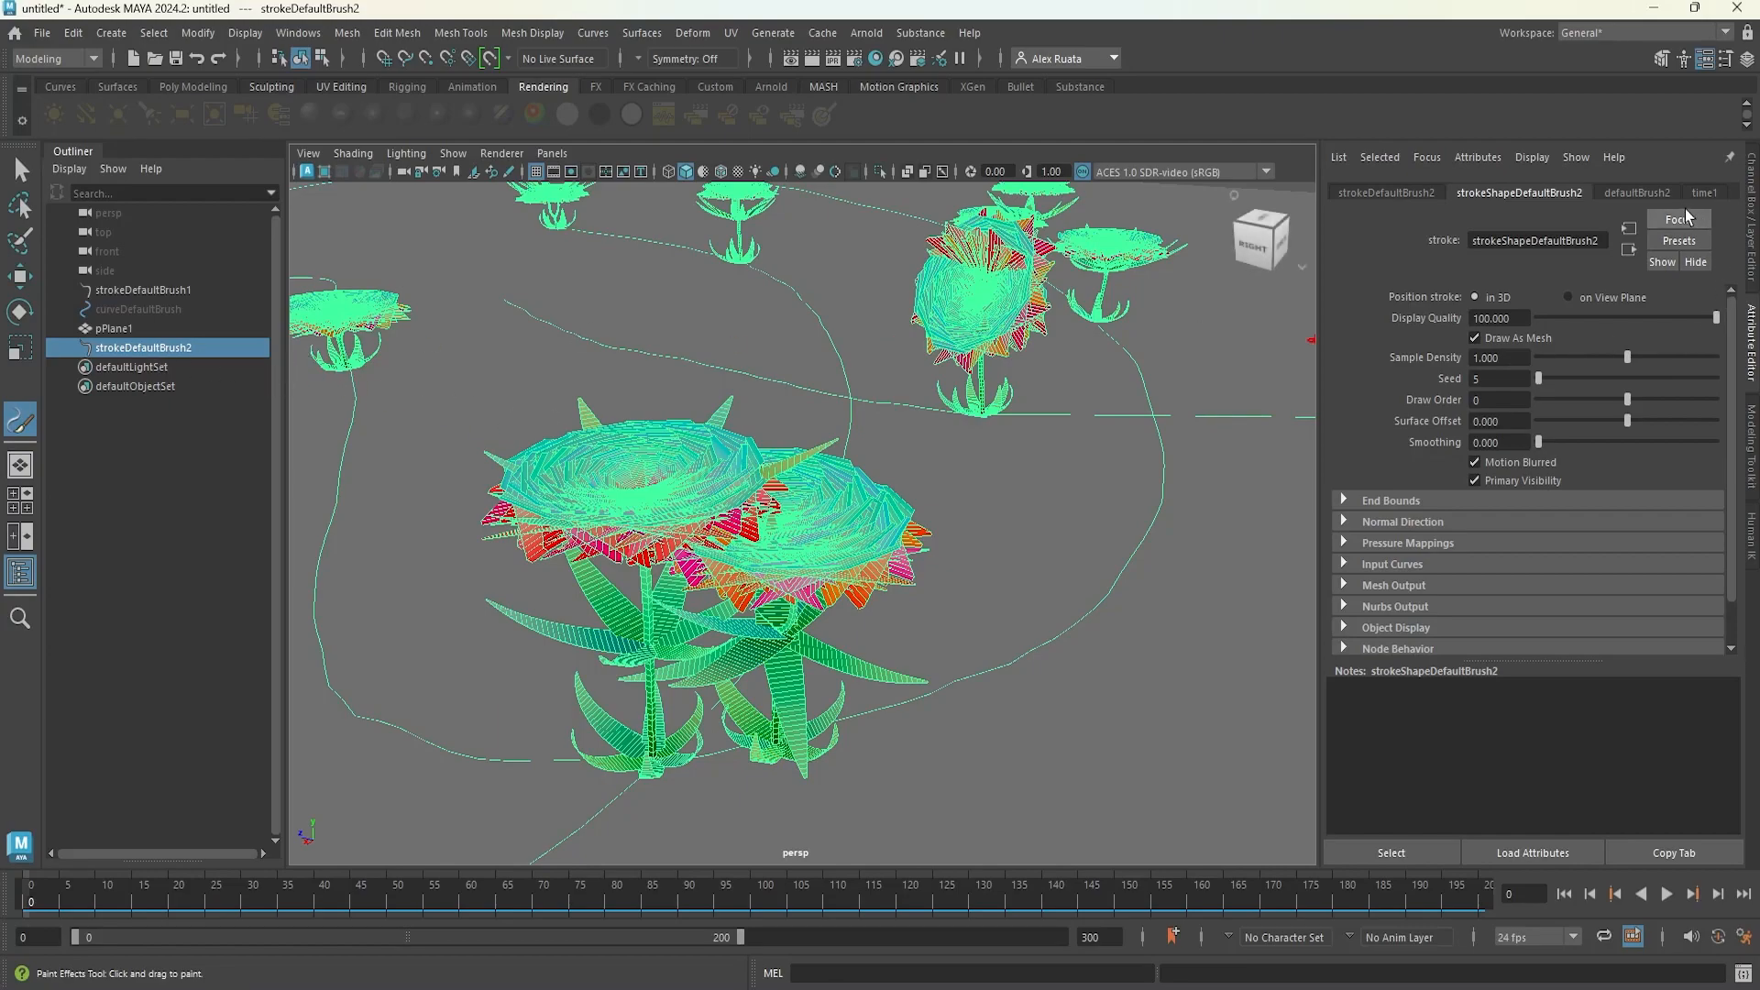
- Try a Length Min of 1.023 on defaultBrush2 for the painted flowers, and undo the change
{"action": "left_click", "coordinate": [1639, 192]}
{"action": "scroll", "coordinate": [1424, 506], "scroll_direction": "down", "scroll_amount": 10}
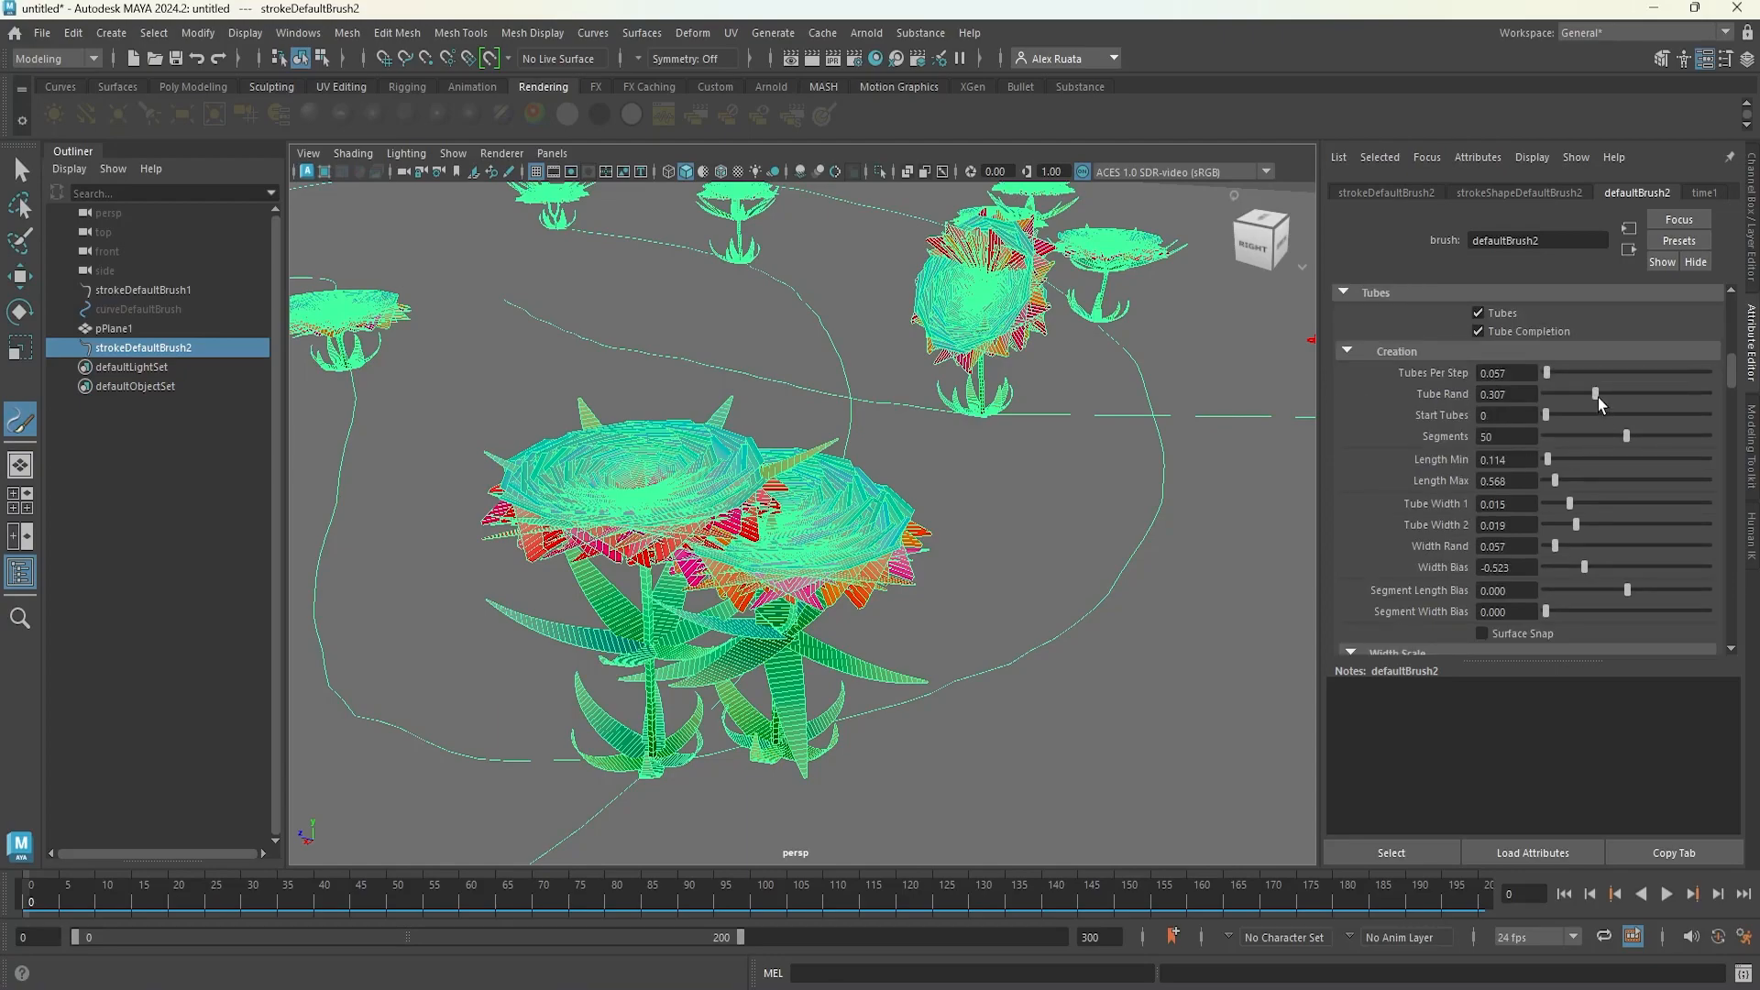
{"action": "scroll", "coordinate": [1559, 447], "scroll_direction": "down", "scroll_amount": 2}
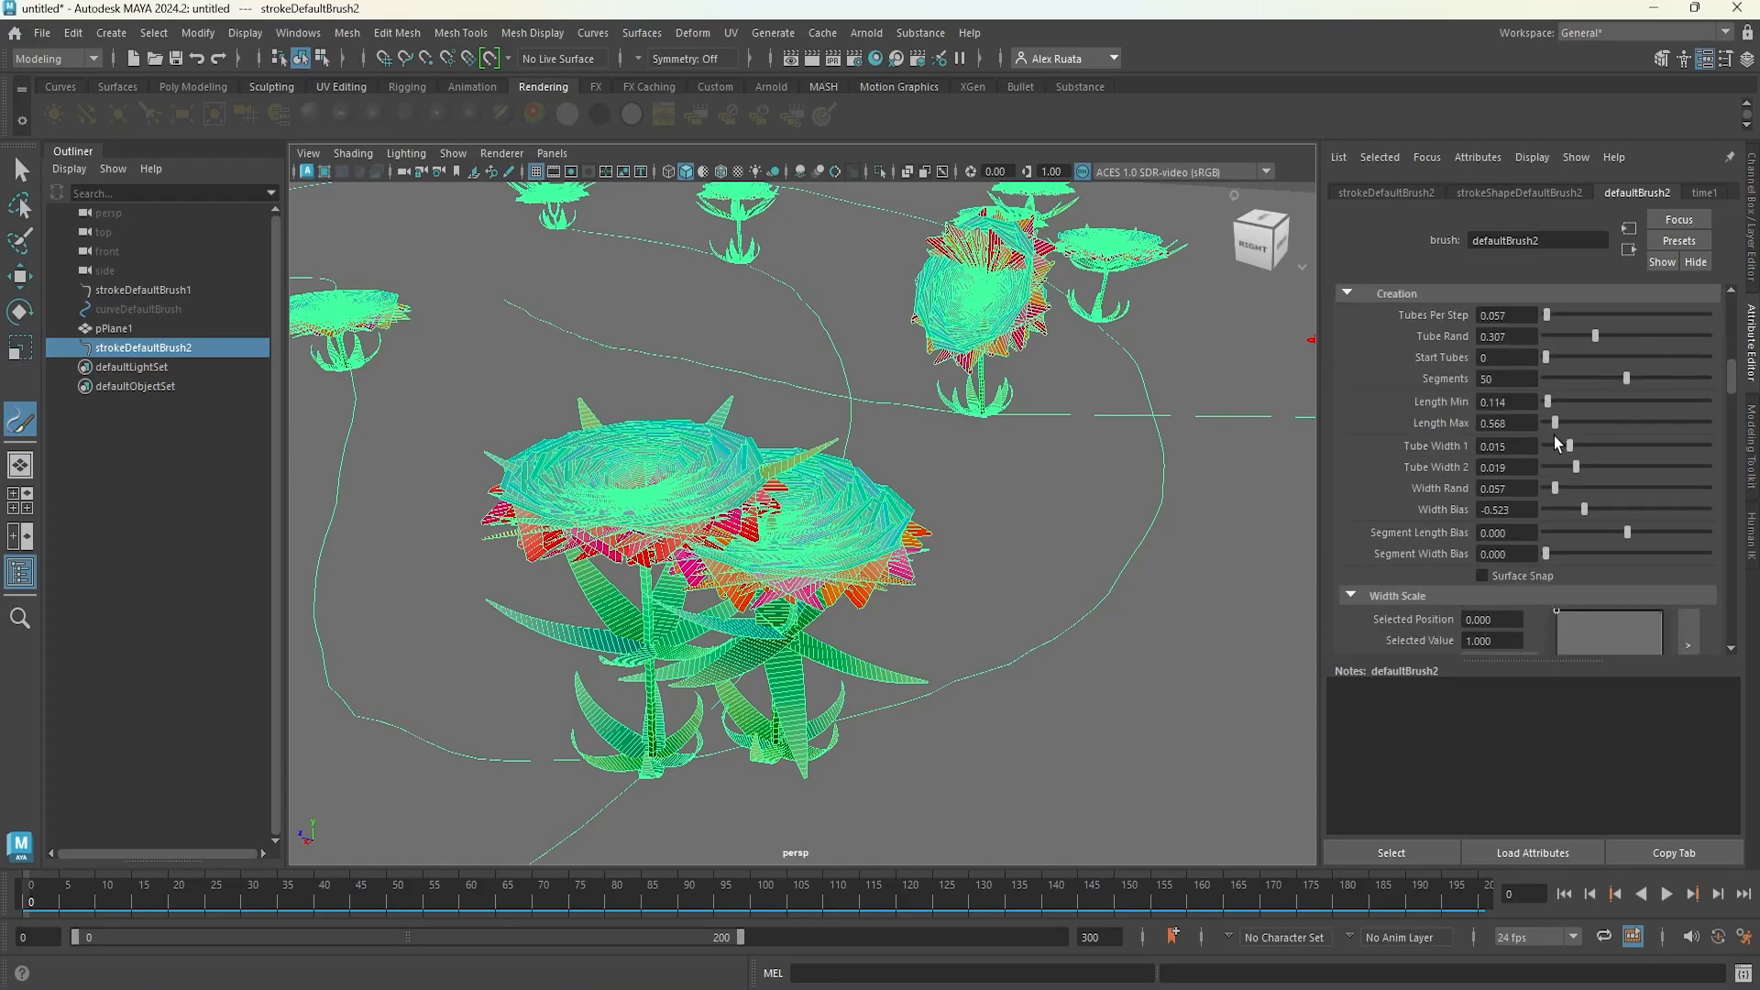
{"action": "left_click_drag", "start_coordinate": [1553, 402], "coordinate": [1564, 402]}
{"action": "scroll", "coordinate": [869, 432], "scroll_direction": "down", "scroll_amount": 5}
{"action": "left_click_drag", "start_coordinate": [869, 433], "coordinate": [1147, 447], "text": "alt"}
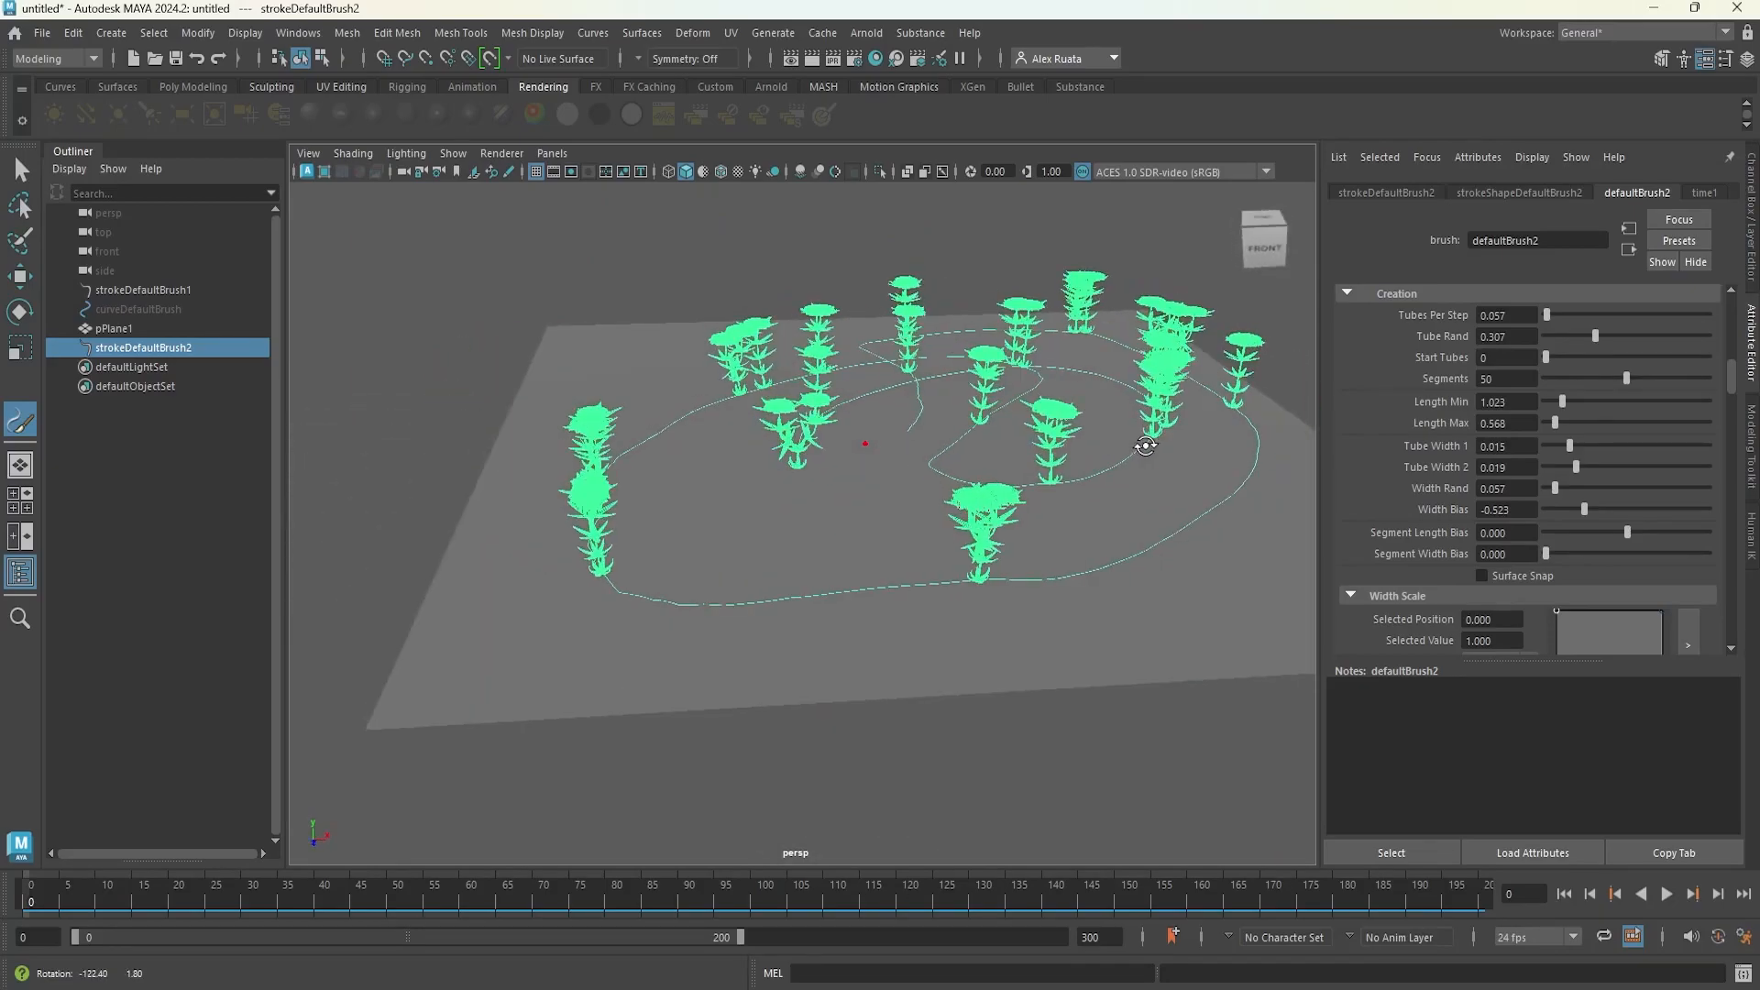
{"action": "scroll", "coordinate": [814, 452], "scroll_direction": "up", "scroll_amount": 8}
{"action": "mouse_move", "coordinate": [832, 486]}
{"action": "left_mouse_down", "text": "alt"}
{"action": "mouse_move", "coordinate": [927, 480]}
{"action": "mouse_move", "coordinate": [819, 514]}
{"action": "mouse_move", "coordinate": [428, 528]}
{"action": "mouse_move", "coordinate": [421, 511]}
{"action": "mouse_move", "coordinate": [452, 502]}
{"action": "left_mouse_up", "text": "alt"}
{"action": "key", "text": "ctrl+z"}
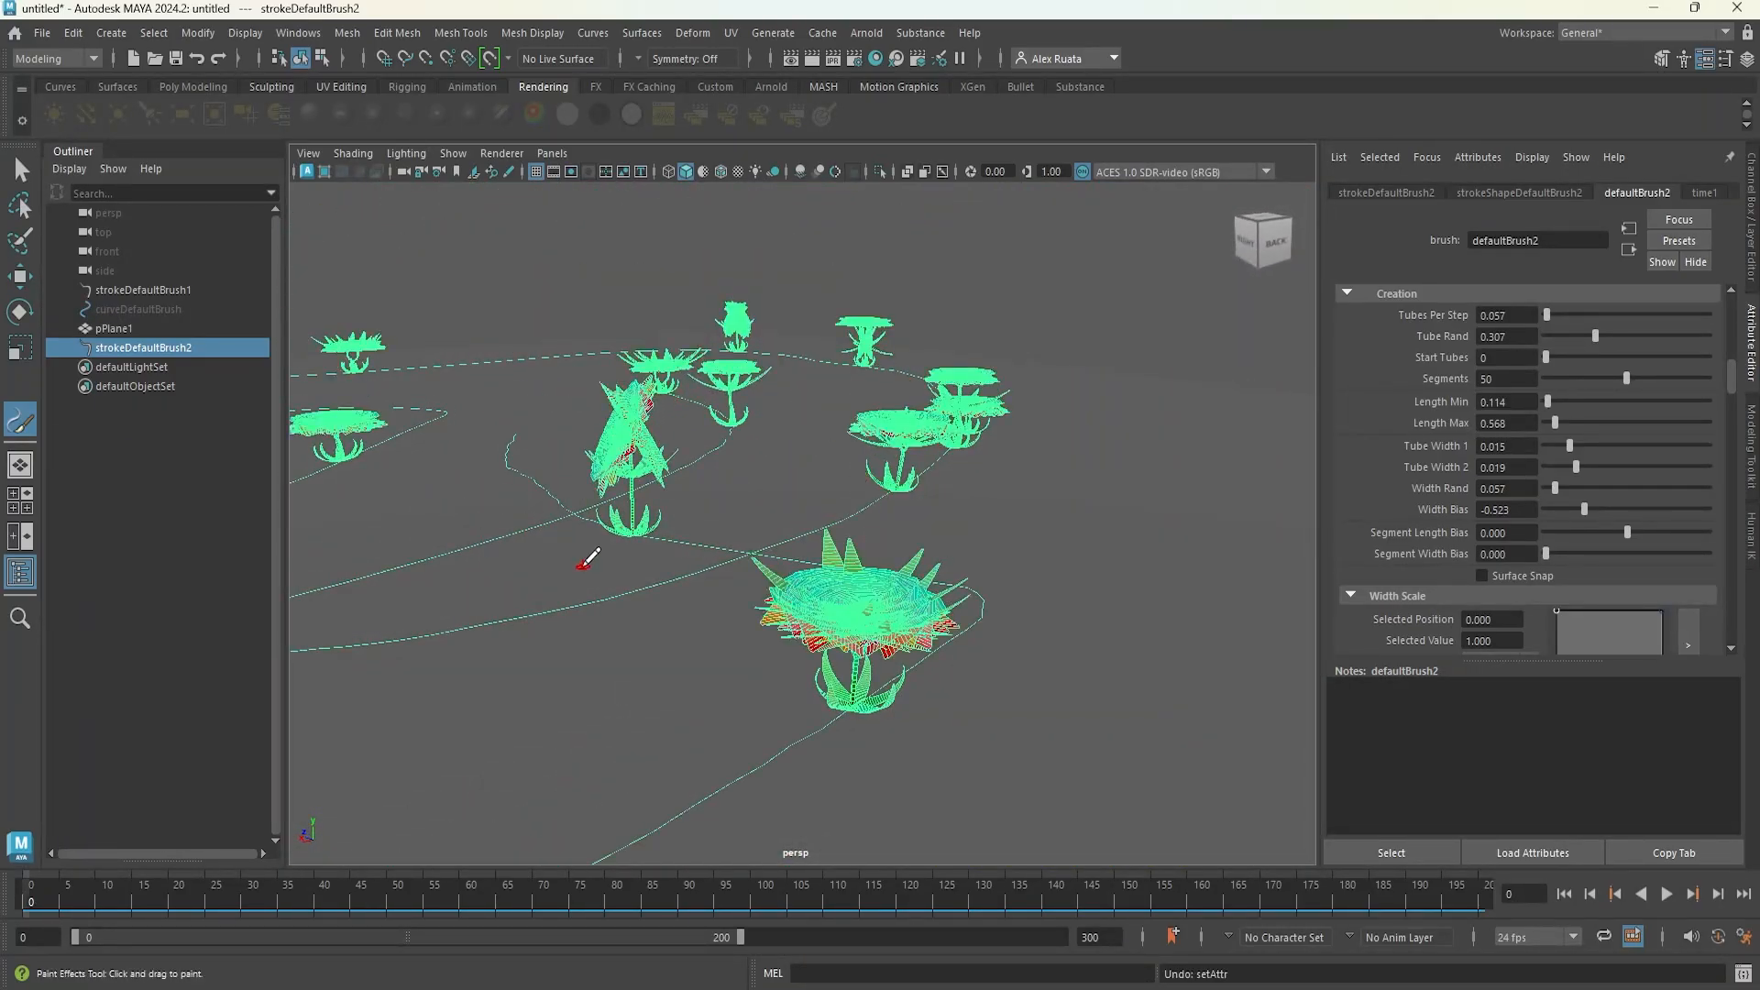
- Delete the ground plane pPlane1 from the scene
{"action": "scroll", "coordinate": [583, 565], "scroll_direction": "down", "scroll_amount": 10}
{"action": "scroll", "coordinate": [584, 564], "scroll_direction": "up", "scroll_amount": 5}
{"action": "middle_click_drag", "start_coordinate": [585, 563], "coordinate": [634, 468], "text": "alt"}
{"action": "mouse_move", "coordinate": [634, 468]}
{"action": "left_mouse_down", "text": "alt"}
{"action": "mouse_move", "coordinate": [641, 452]}
{"action": "mouse_move", "coordinate": [711, 471]}
{"action": "mouse_move", "coordinate": [676, 483]}
{"action": "mouse_move", "coordinate": [670, 459]}
{"action": "mouse_move", "coordinate": [656, 481]}
{"action": "left_mouse_up", "text": "alt"}
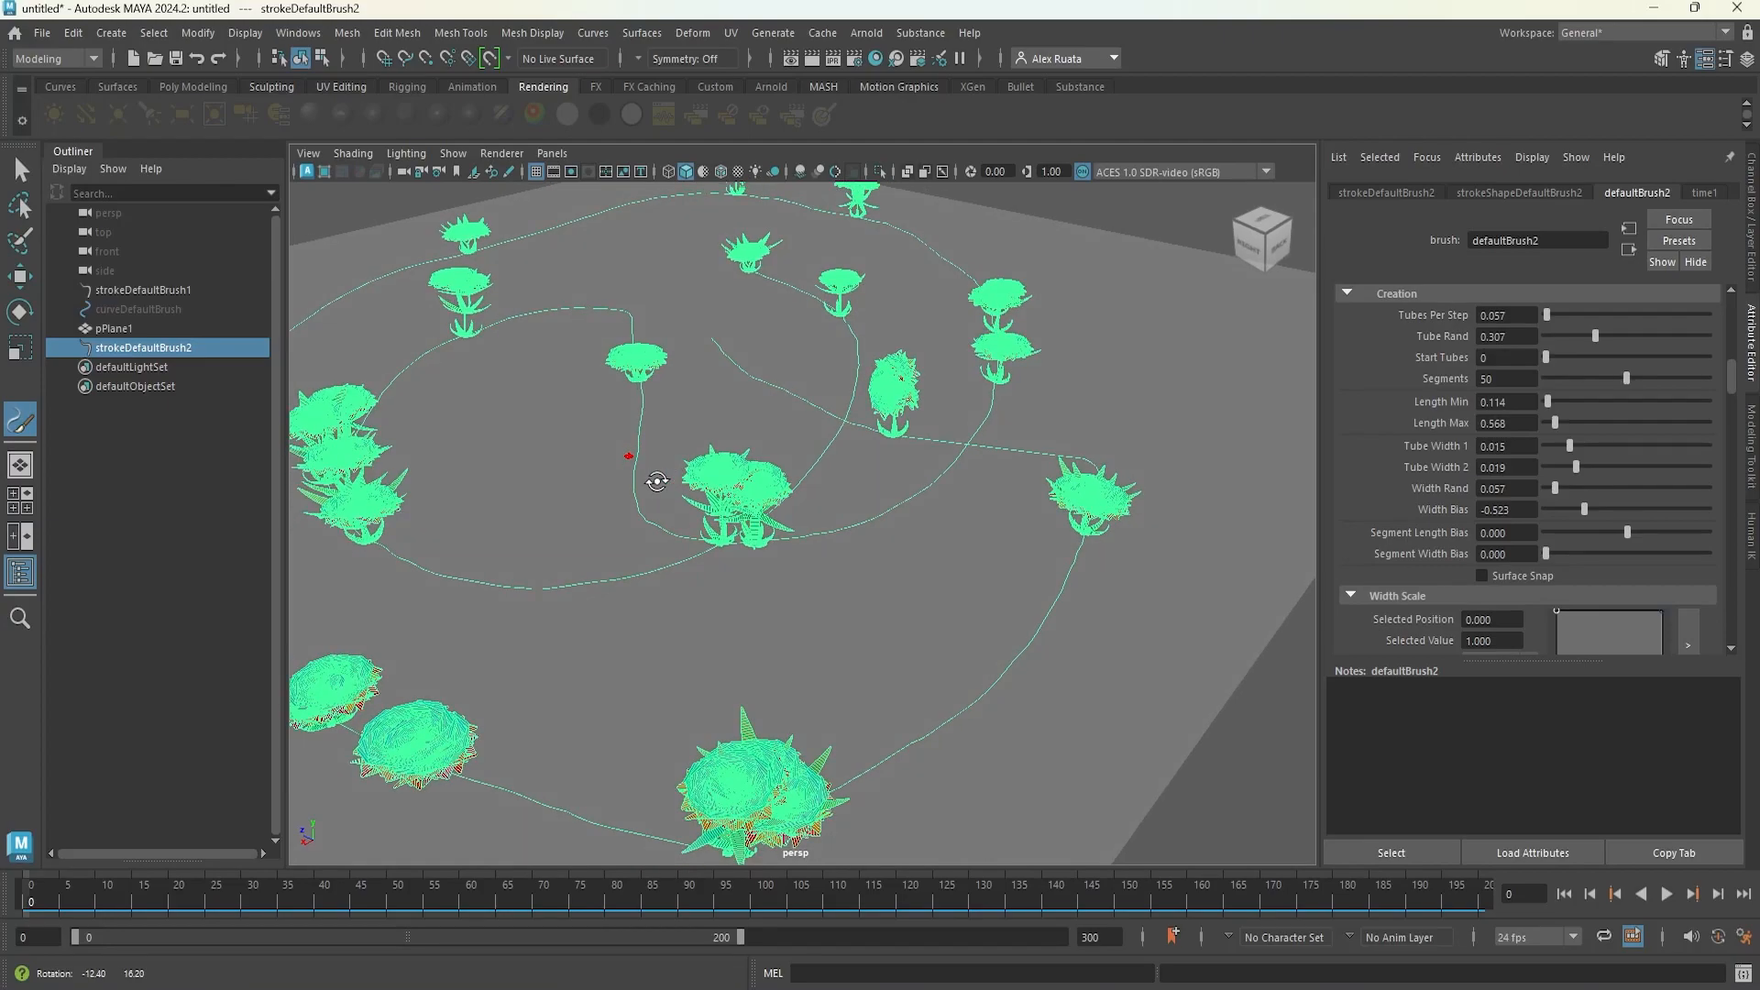
{"action": "left_click", "coordinate": [114, 329]}
{"action": "key", "text": "Delete"}
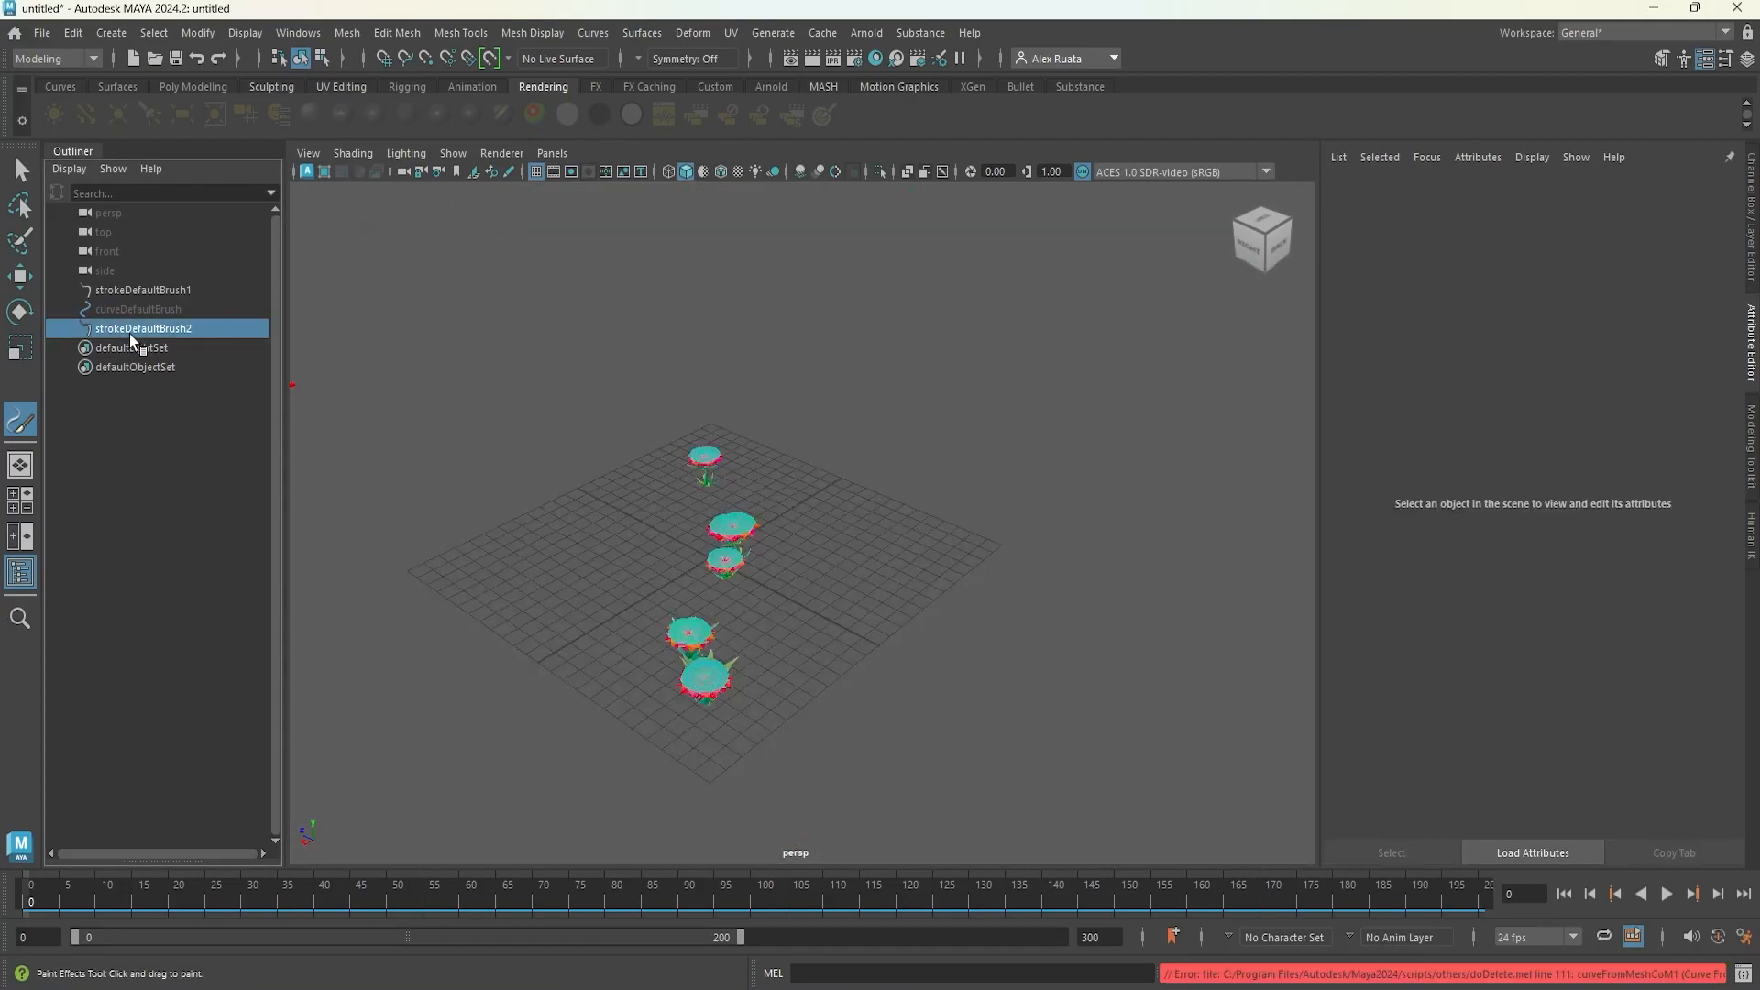
- Select strokeDefaultBrush1 and examine its remaining flowers from close up
{"action": "left_click", "coordinate": [154, 293]}
{"action": "scroll", "coordinate": [738, 483], "scroll_direction": "up", "scroll_amount": 6}
{"action": "middle_click_drag", "start_coordinate": [642, 506], "coordinate": [759, 566], "text": "alt"}
{"action": "left_click_drag", "start_coordinate": [646, 615], "coordinate": [731, 578], "text": "alt"}
{"action": "middle_click_drag", "start_coordinate": [623, 576], "coordinate": [896, 584], "text": "alt"}
{"action": "left_click_drag", "start_coordinate": [896, 592], "coordinate": [789, 570], "text": "alt"}
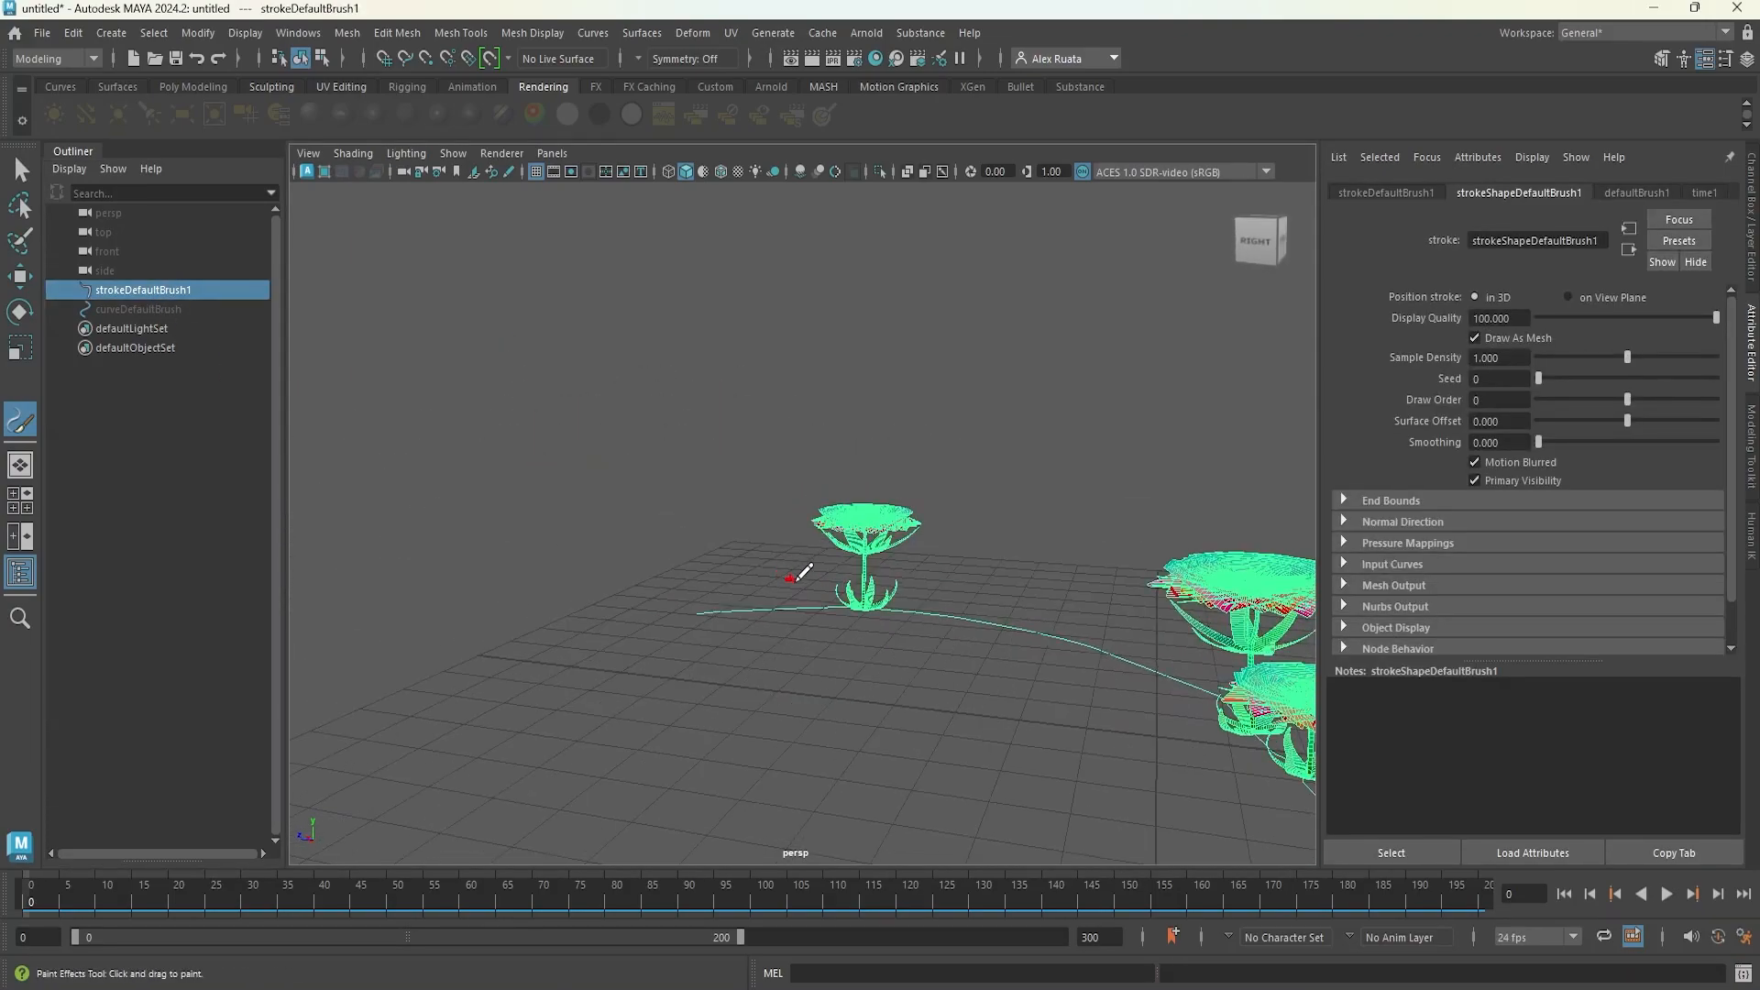
{"action": "right_click_drag", "start_coordinate": [788, 571], "coordinate": [1284, 598], "text": "alt"}
{"action": "middle_click_drag", "start_coordinate": [1015, 579], "coordinate": [789, 507], "text": "alt"}
{"action": "right_click_drag", "start_coordinate": [710, 530], "coordinate": [767, 541], "text": "alt"}
{"action": "left_click_drag", "start_coordinate": [763, 541], "coordinate": [768, 561], "text": "alt"}
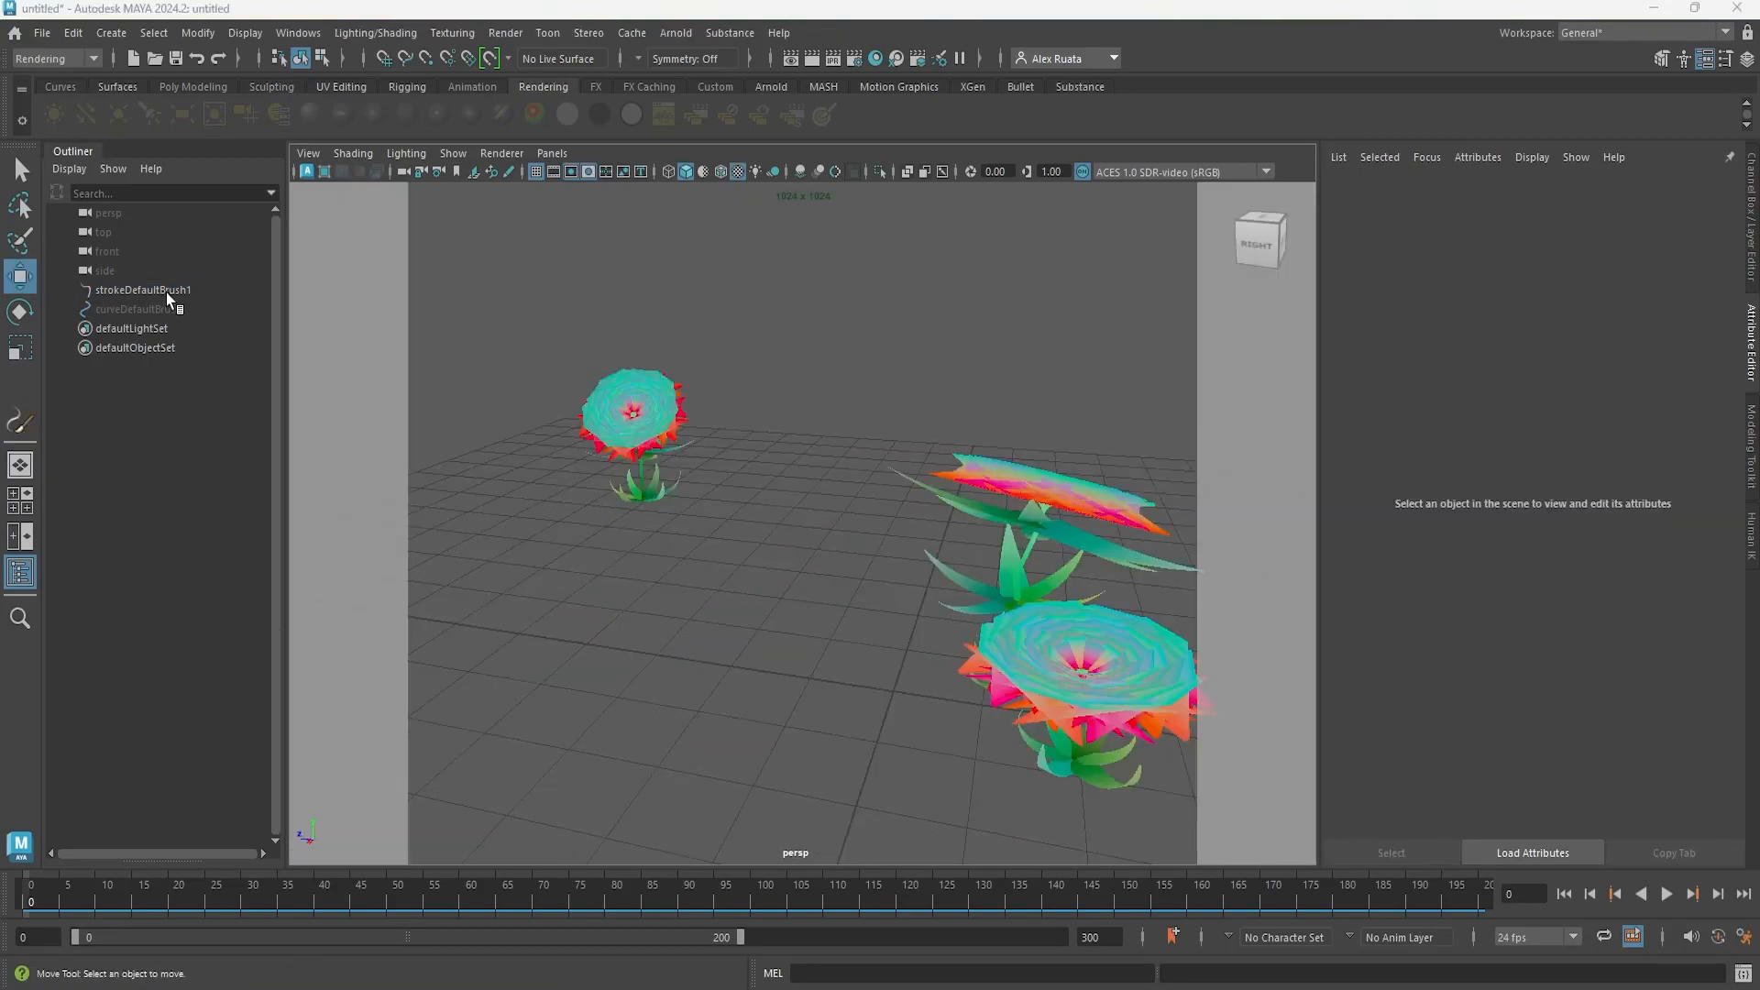
- Convert strokeDefaultBrush1 from Paint Effects to polygons
{"action": "left_click", "coordinate": [167, 294]}
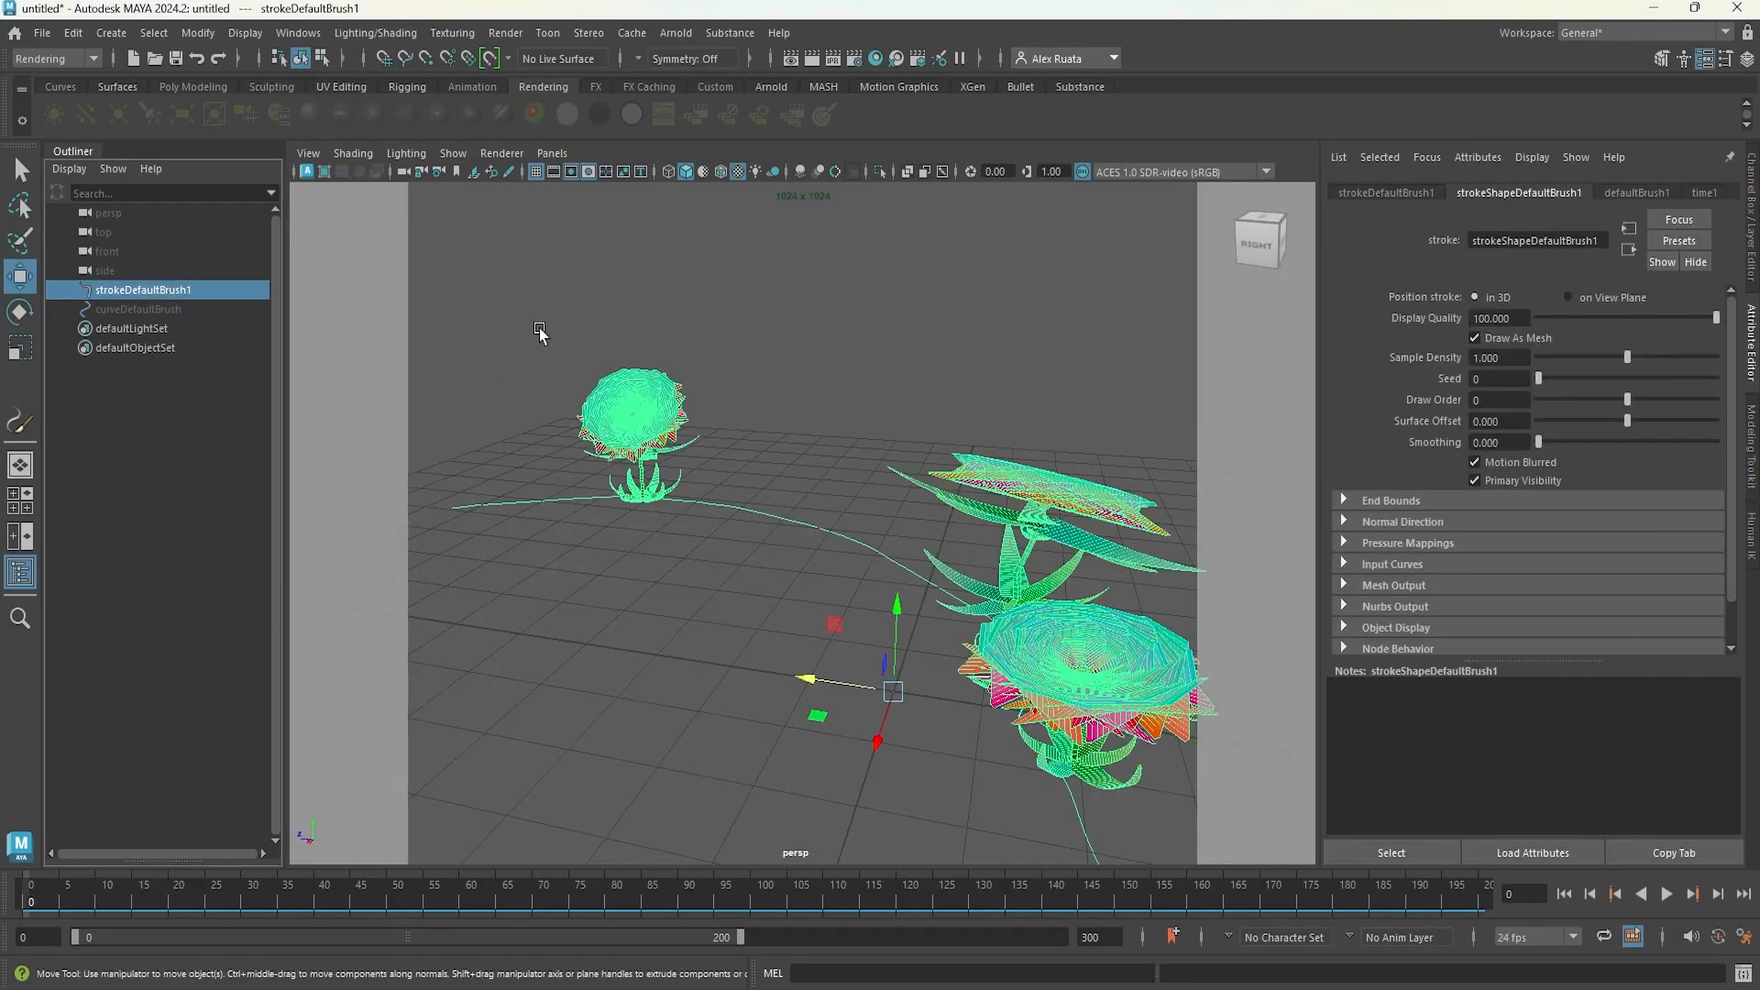
{"action": "left_click", "coordinate": [74, 33]}
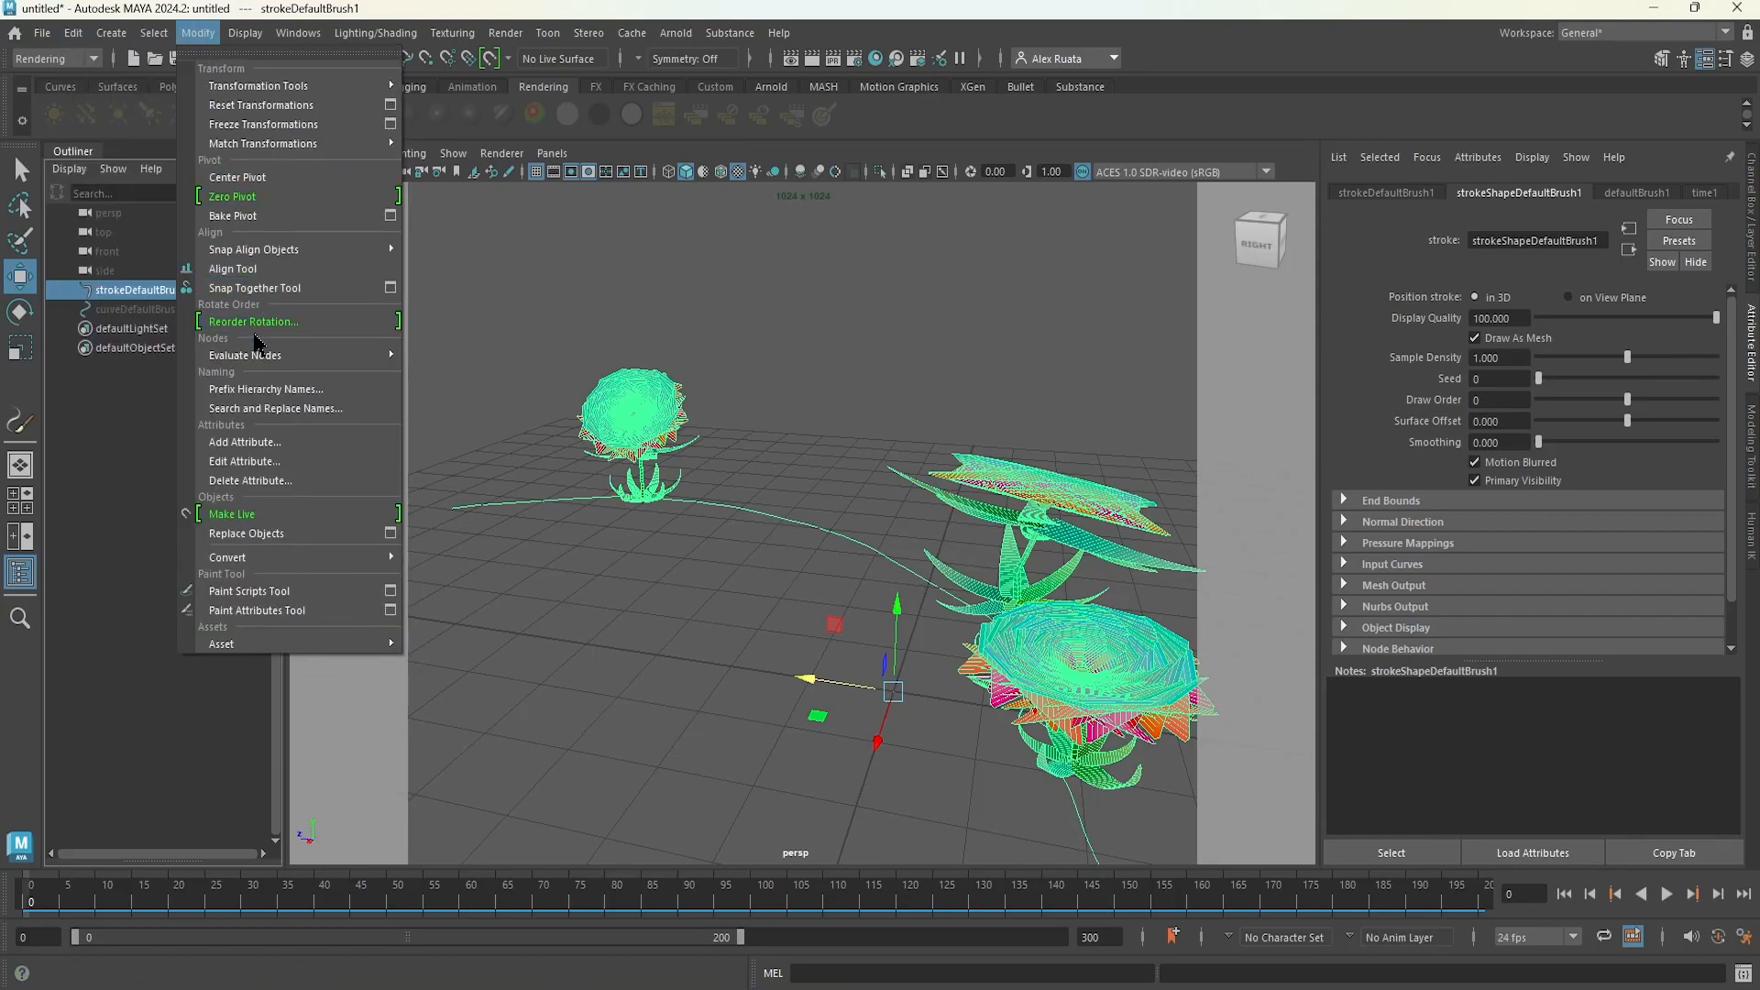
{"action": "mouse_move", "coordinate": [278, 559]}
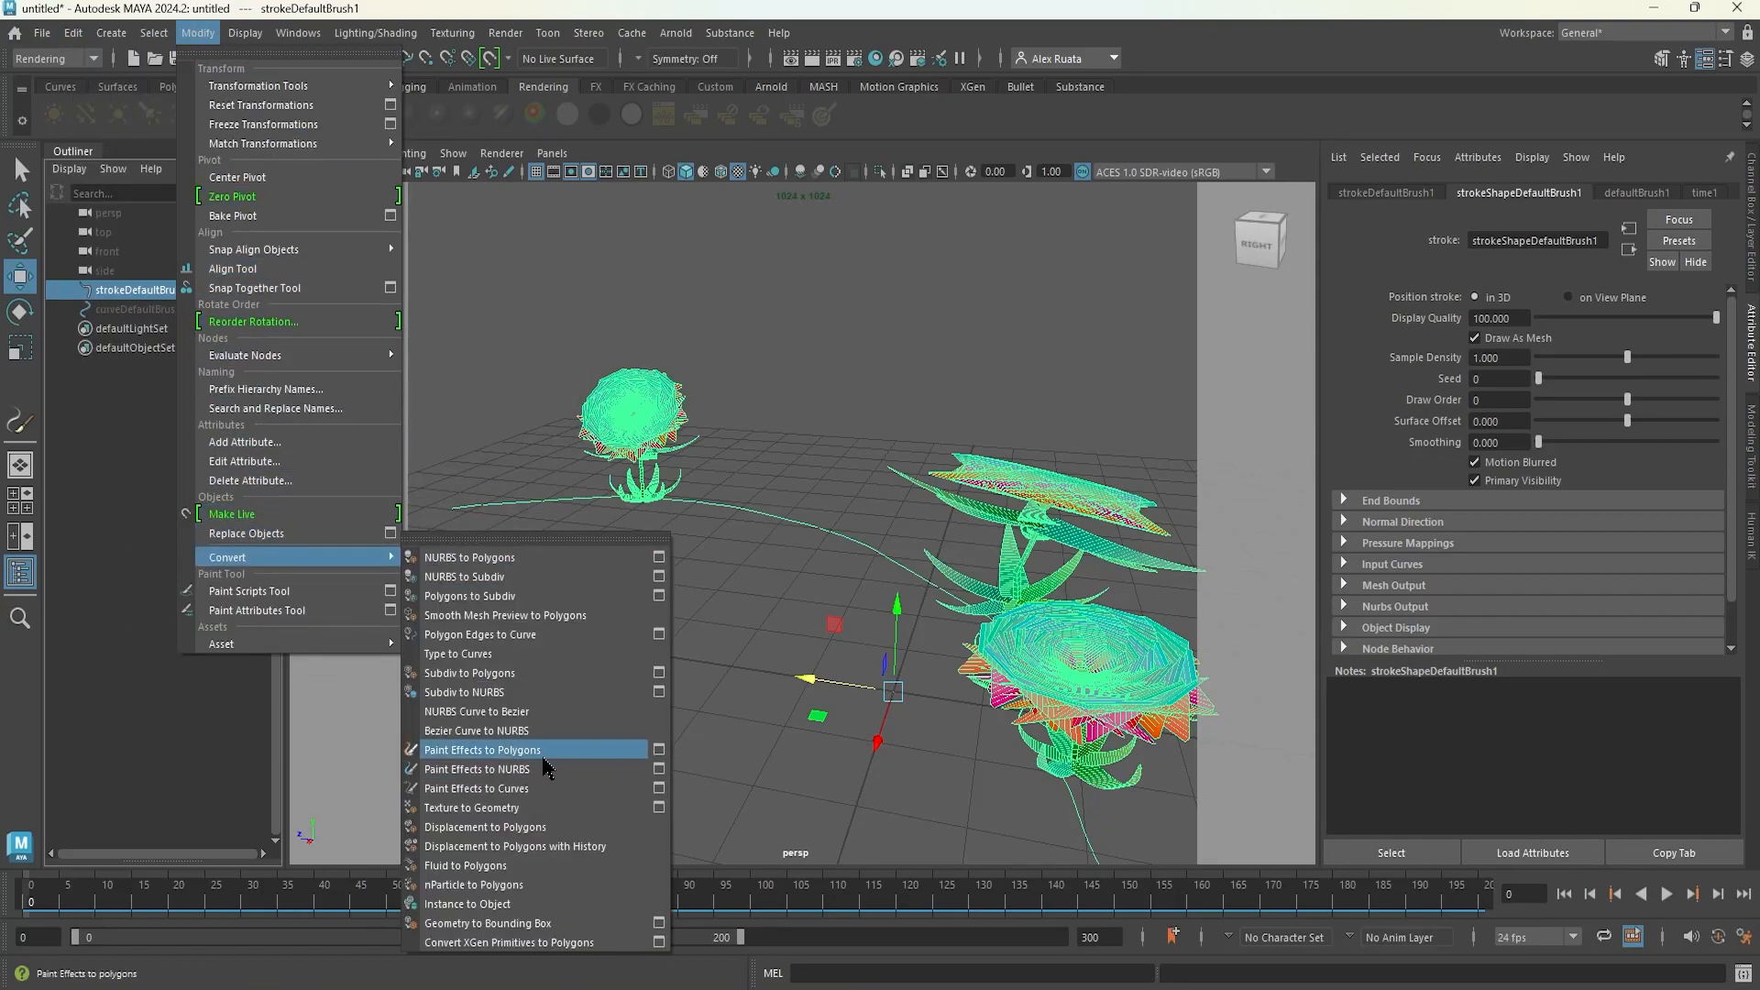
{"action": "left_click", "coordinate": [536, 753]}
{"action": "scroll", "coordinate": [625, 565], "scroll_direction": "down", "scroll_amount": 4}
{"action": "left_click", "coordinate": [626, 574]}
{"action": "scroll", "coordinate": [623, 583], "scroll_direction": "up", "scroll_amount": 5}
{"action": "scroll", "coordinate": [620, 583], "scroll_direction": "down", "scroll_amount": 1}
- Select the converted mesh group and its individual flower meshes to inspect the polygon geometry
{"action": "left_click", "coordinate": [167, 291]}
{"action": "scroll", "coordinate": [552, 487], "scroll_direction": "down", "scroll_amount": 2}
{"action": "scroll", "coordinate": [552, 491], "scroll_direction": "down", "scroll_amount": 2}
{"action": "left_click", "coordinate": [185, 327]}
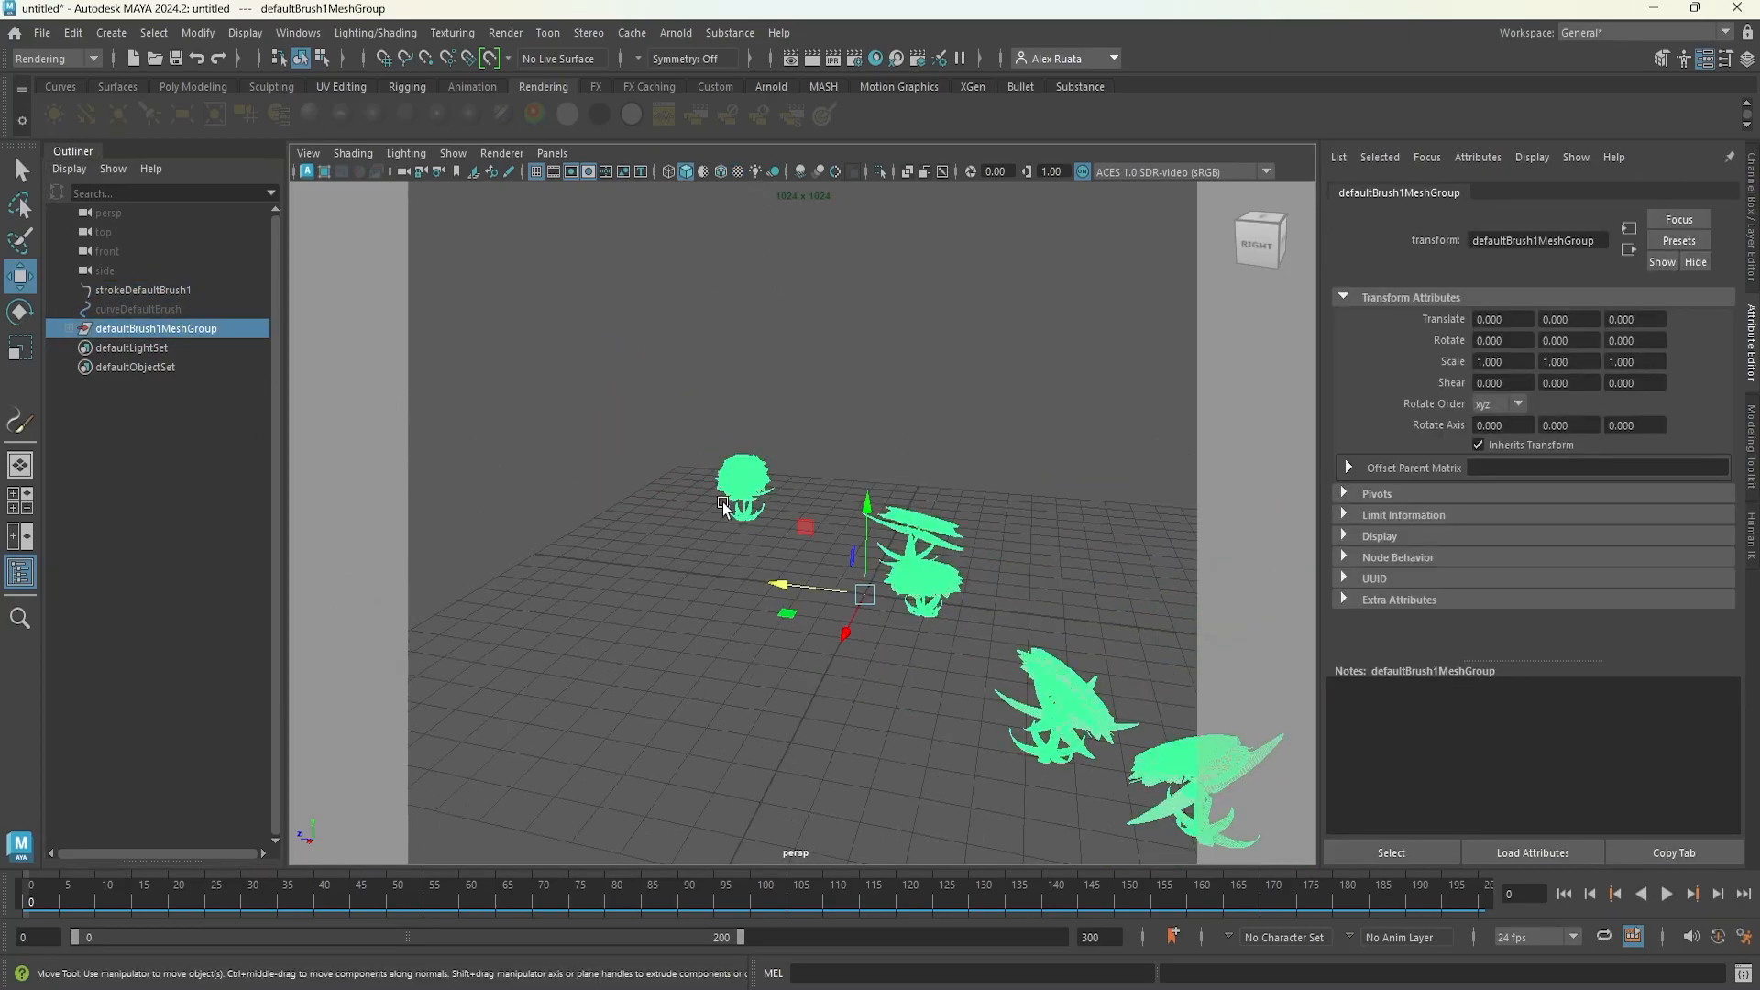
{"action": "left_click", "coordinate": [725, 391]}
{"action": "left_click", "coordinate": [748, 491]}
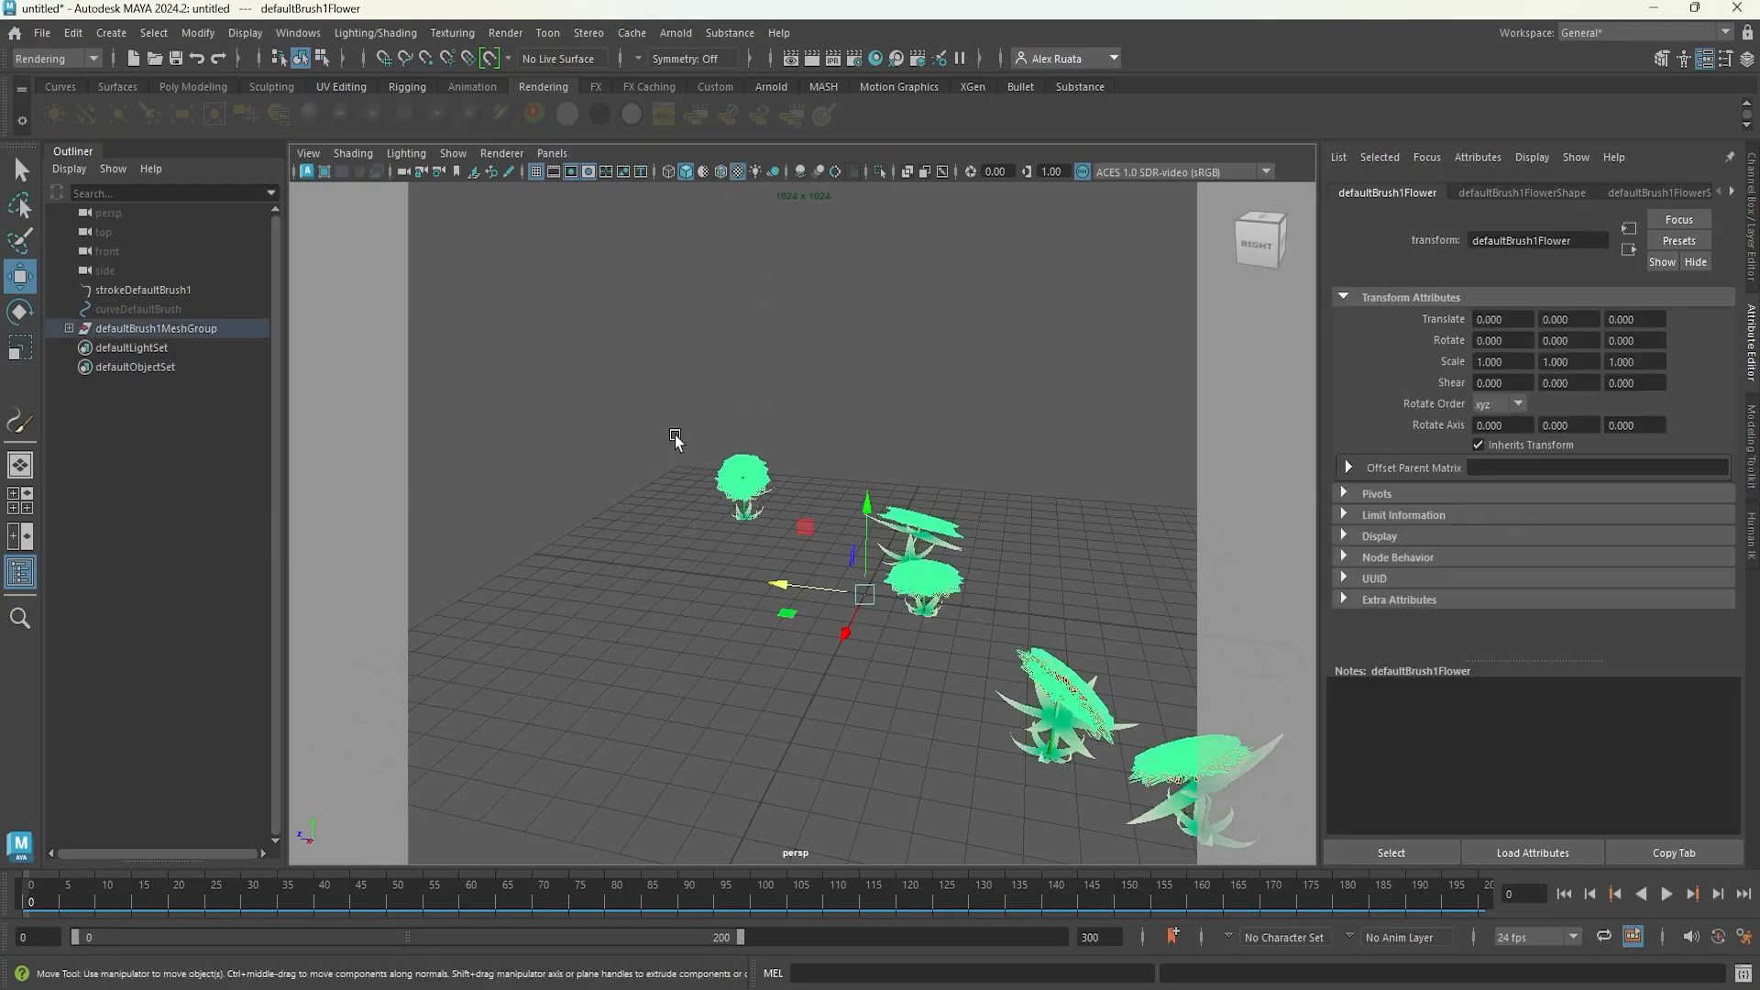
{"action": "key", "text": "f"}
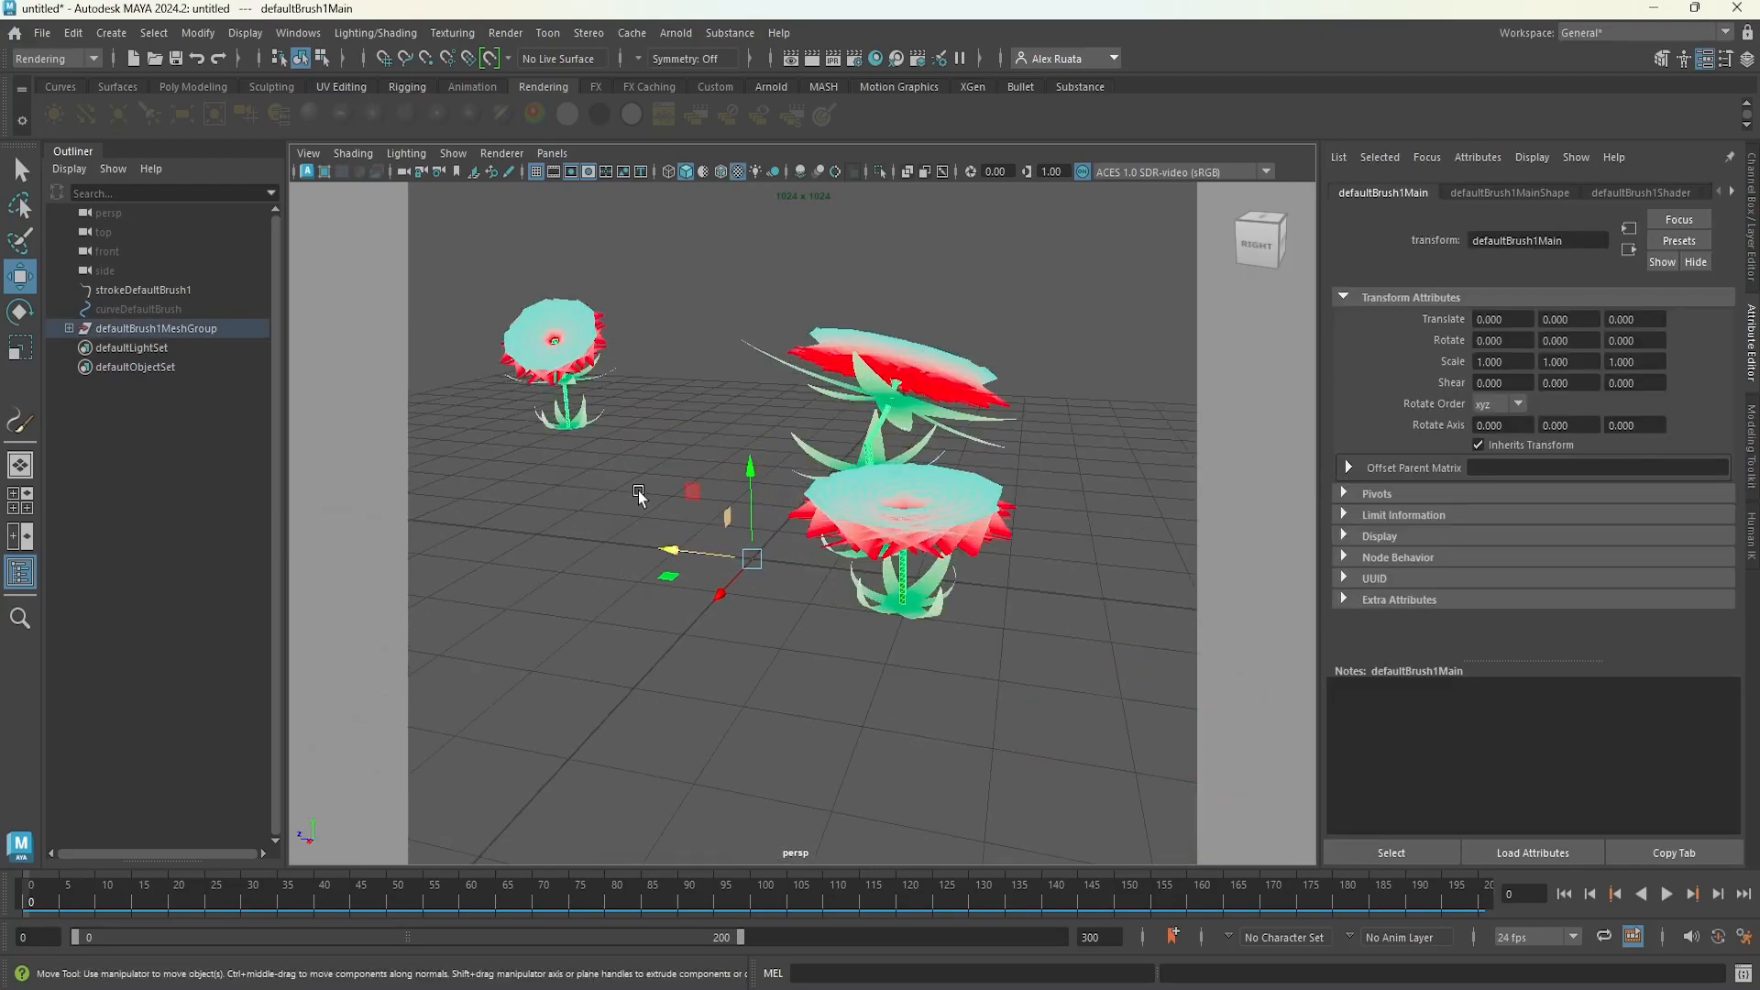
- Frame a single polygon flower large within the resolution gate and clear the selection
{"action": "middle_click_drag", "start_coordinate": [777, 447], "coordinate": [811, 590], "text": "alt"}
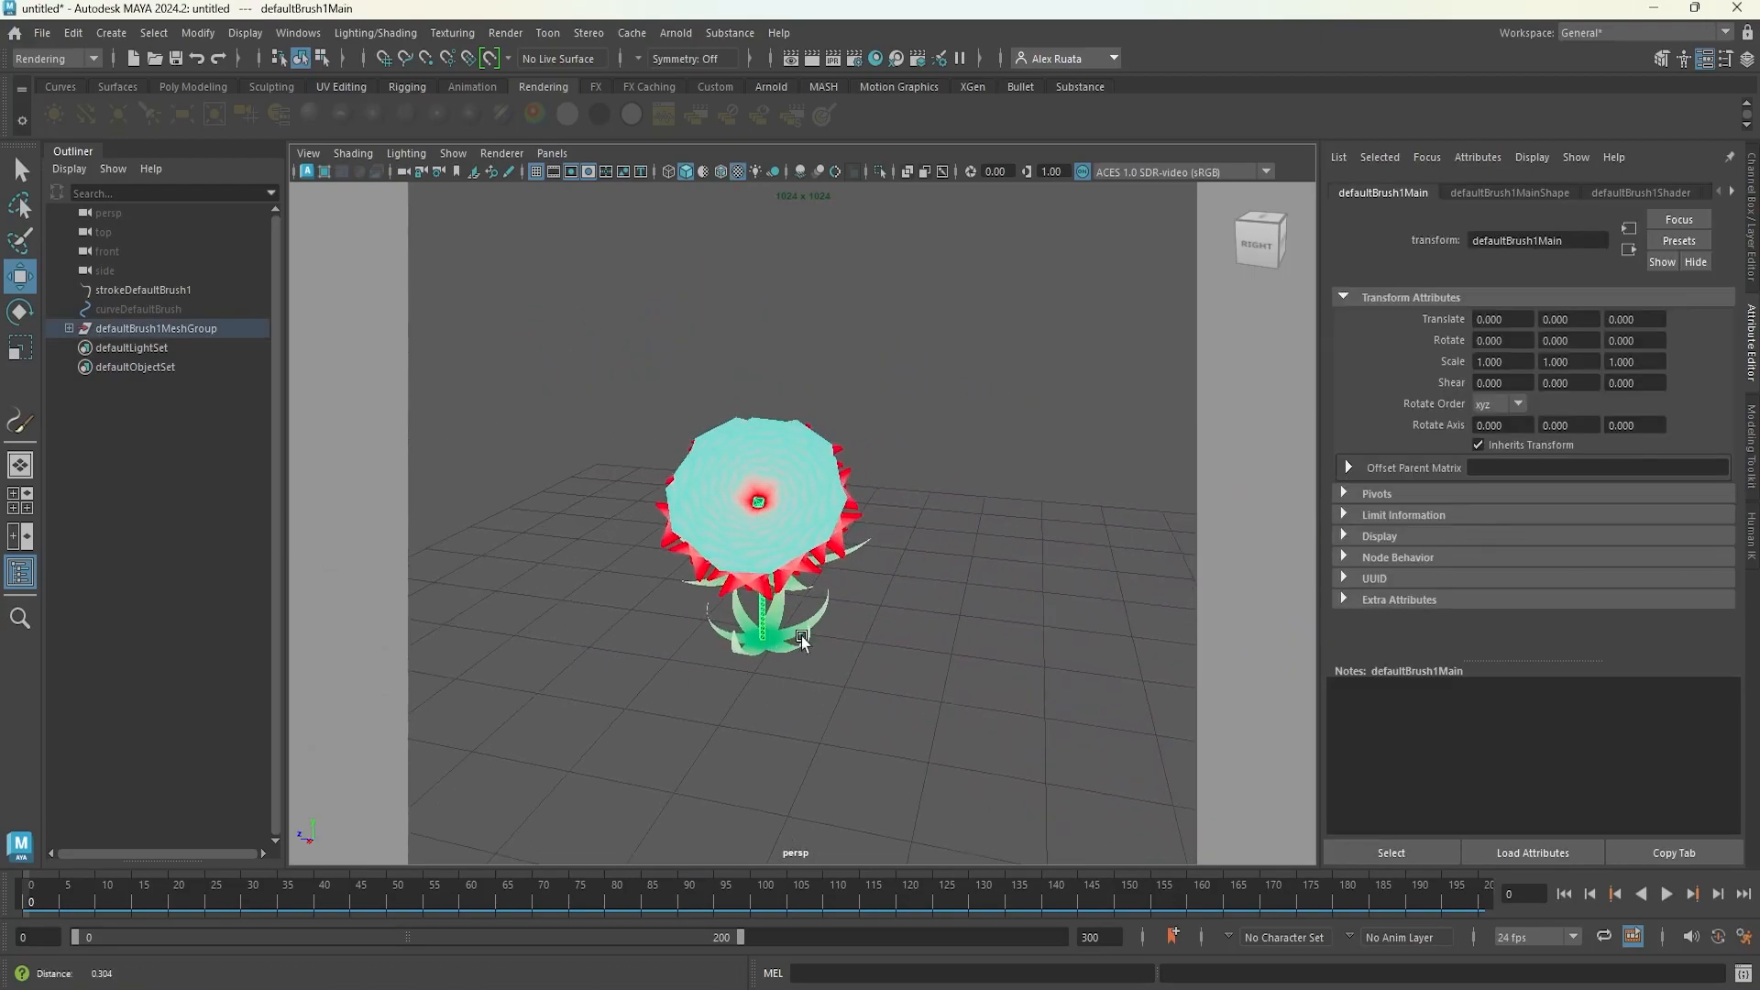
{"action": "right_click_drag", "start_coordinate": [810, 589], "coordinate": [998, 649], "text": "alt"}
{"action": "middle_click_drag", "start_coordinate": [802, 612], "coordinate": [867, 639], "text": "alt"}
{"action": "left_click_drag", "start_coordinate": [866, 639], "coordinate": [845, 522], "text": "alt"}
{"action": "middle_click_drag", "start_coordinate": [845, 523], "coordinate": [857, 503], "text": "alt"}
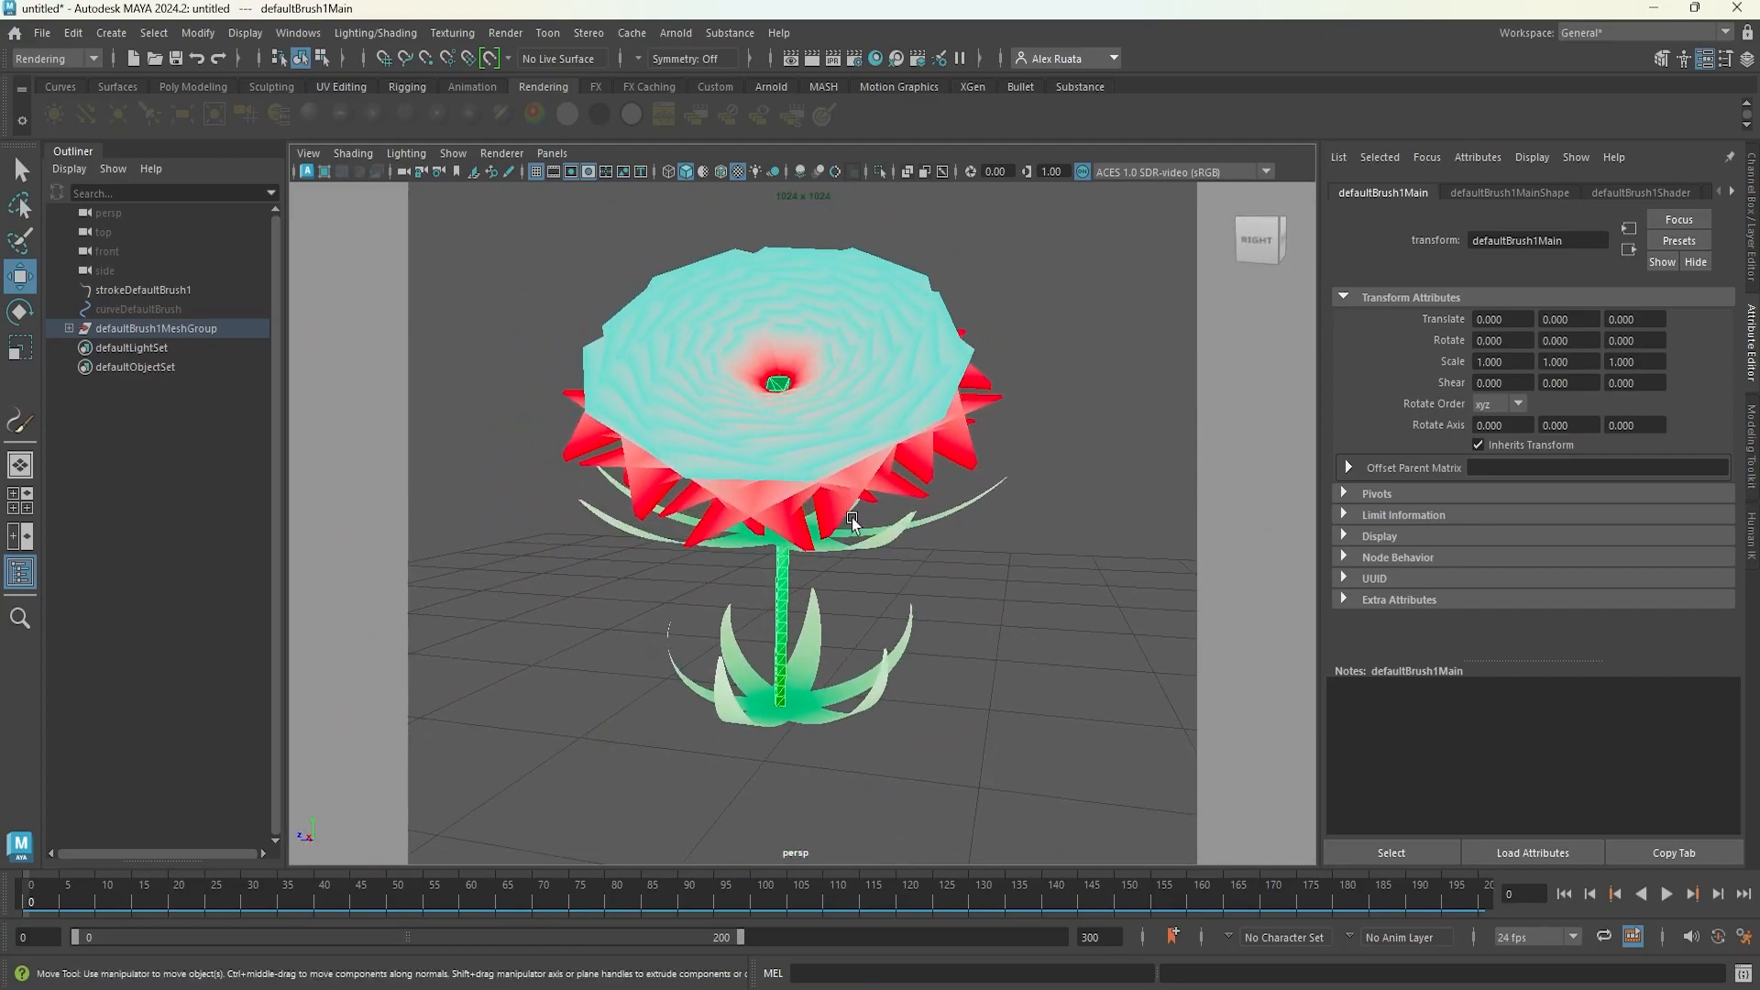
{"action": "right_click_drag", "start_coordinate": [856, 503], "coordinate": [889, 531], "text": "alt"}
{"action": "middle_click_drag", "start_coordinate": [889, 531], "coordinate": [891, 595], "text": "alt"}
{"action": "left_click", "coordinate": [1092, 413]}
{"action": "middle_click_drag", "start_coordinate": [1032, 498], "coordinate": [1060, 478], "text": "alt"}
{"action": "left_click_drag", "start_coordinate": [1060, 478], "coordinate": [988, 471], "text": "alt"}
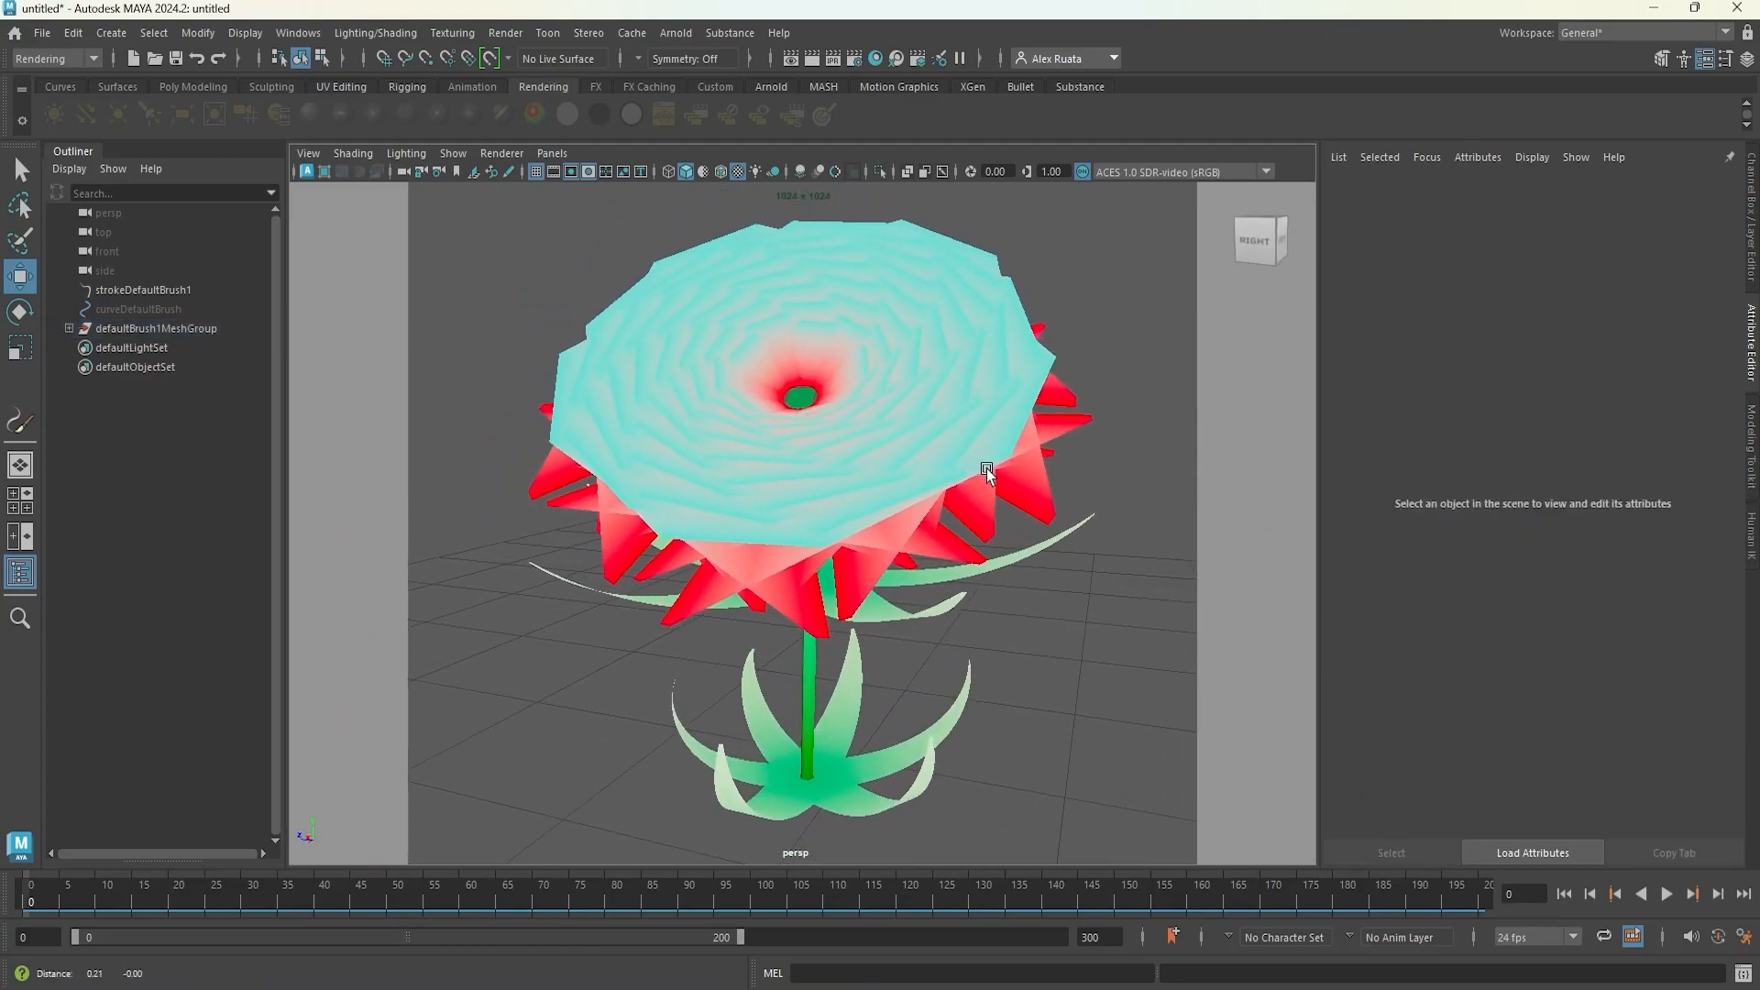
- Toggle the resolution gate and gate mask off and back on, and centre the flower within the gate
{"action": "left_click", "coordinate": [576, 176]}
{"action": "left_click", "coordinate": [575, 176]}
{"action": "left_click", "coordinate": [586, 174]}
{"action": "left_click", "coordinate": [586, 174]}
{"action": "middle_click_drag", "start_coordinate": [754, 422], "coordinate": [742, 429], "text": "alt"}
{"action": "left_click_drag", "start_coordinate": [742, 429], "coordinate": [734, 436], "text": "alt"}
{"action": "middle_click_drag", "start_coordinate": [734, 437], "coordinate": [701, 430], "text": "alt"}
- Review the Maya Software and Common render settings
{"action": "left_click", "coordinate": [505, 32]}
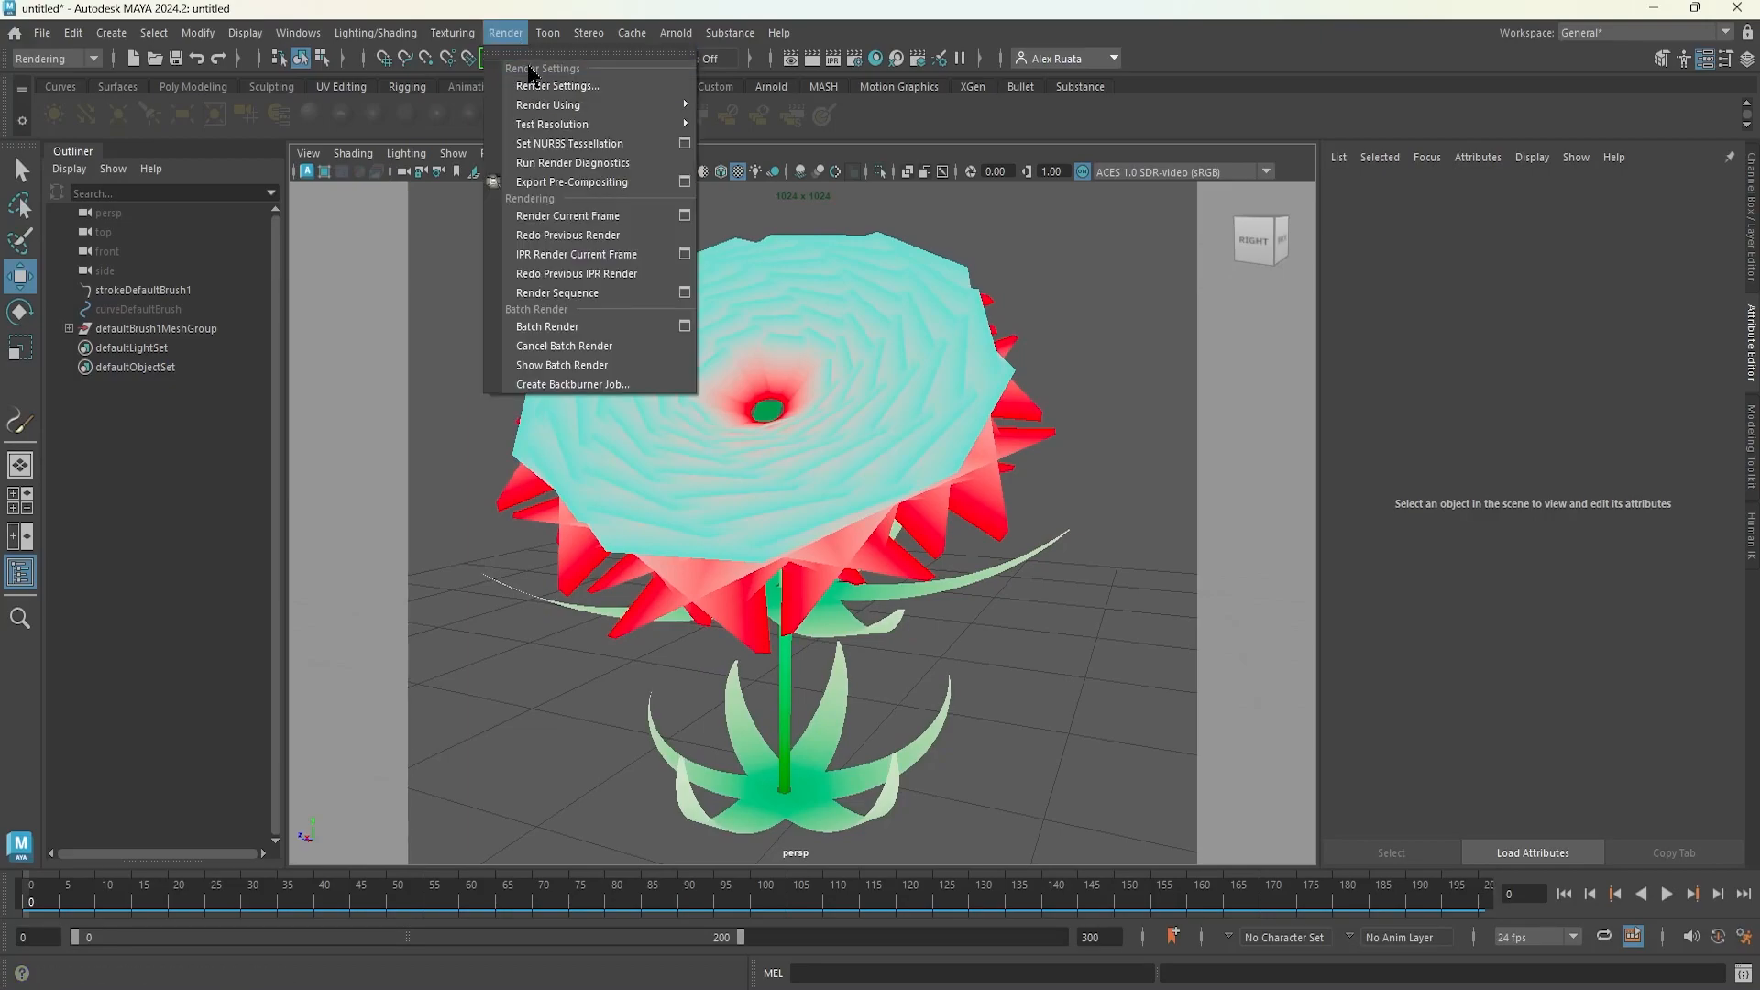
{"action": "left_click", "coordinate": [562, 57]}
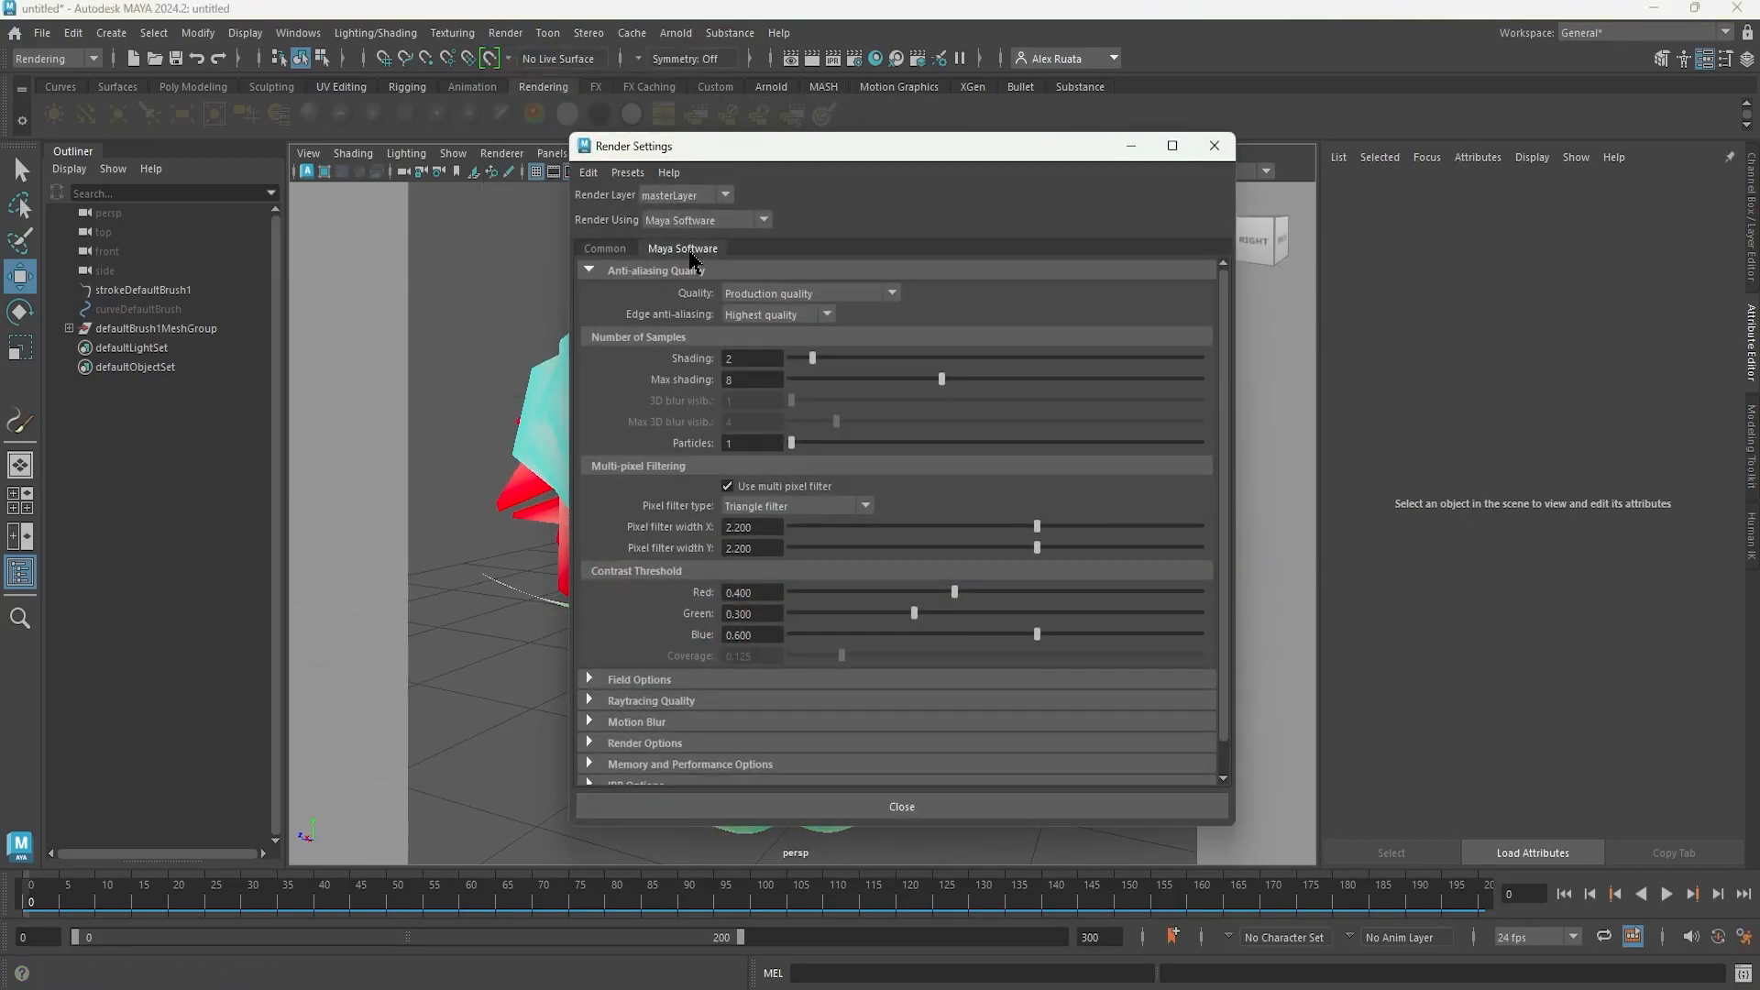
{"action": "left_click", "coordinate": [604, 249]}
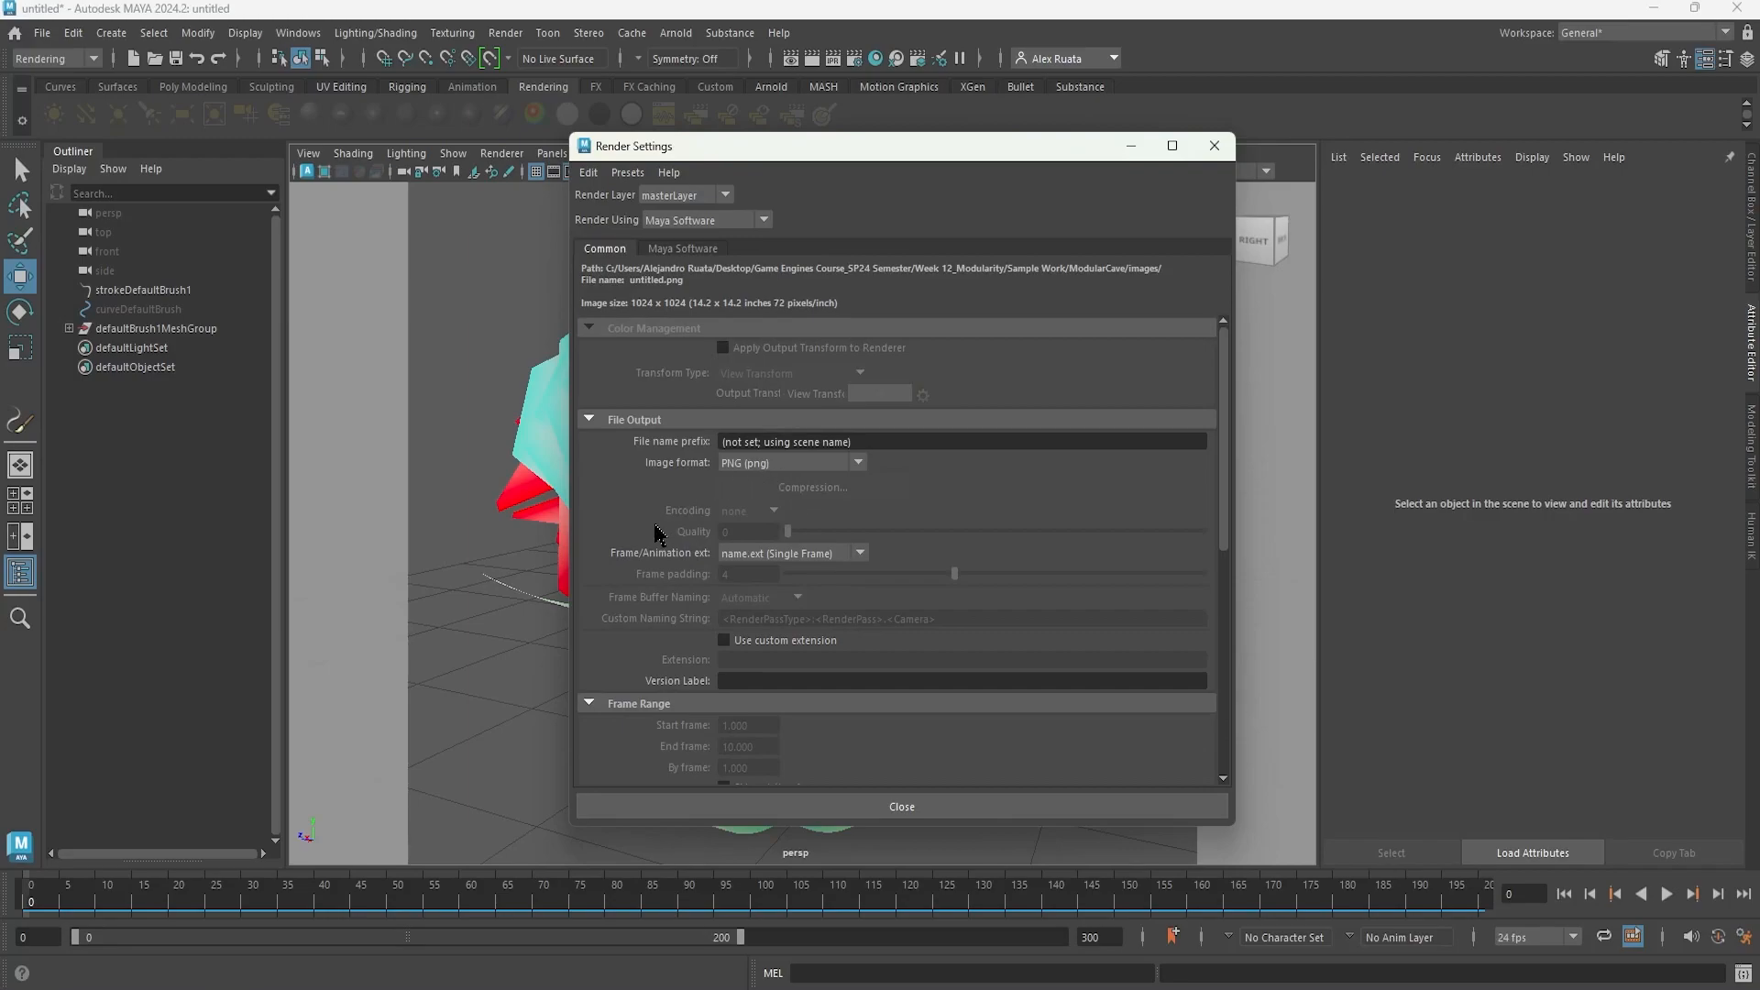
{"action": "scroll", "coordinate": [657, 530], "scroll_direction": "down", "scroll_amount": 8}
{"action": "left_click", "coordinate": [894, 805]}
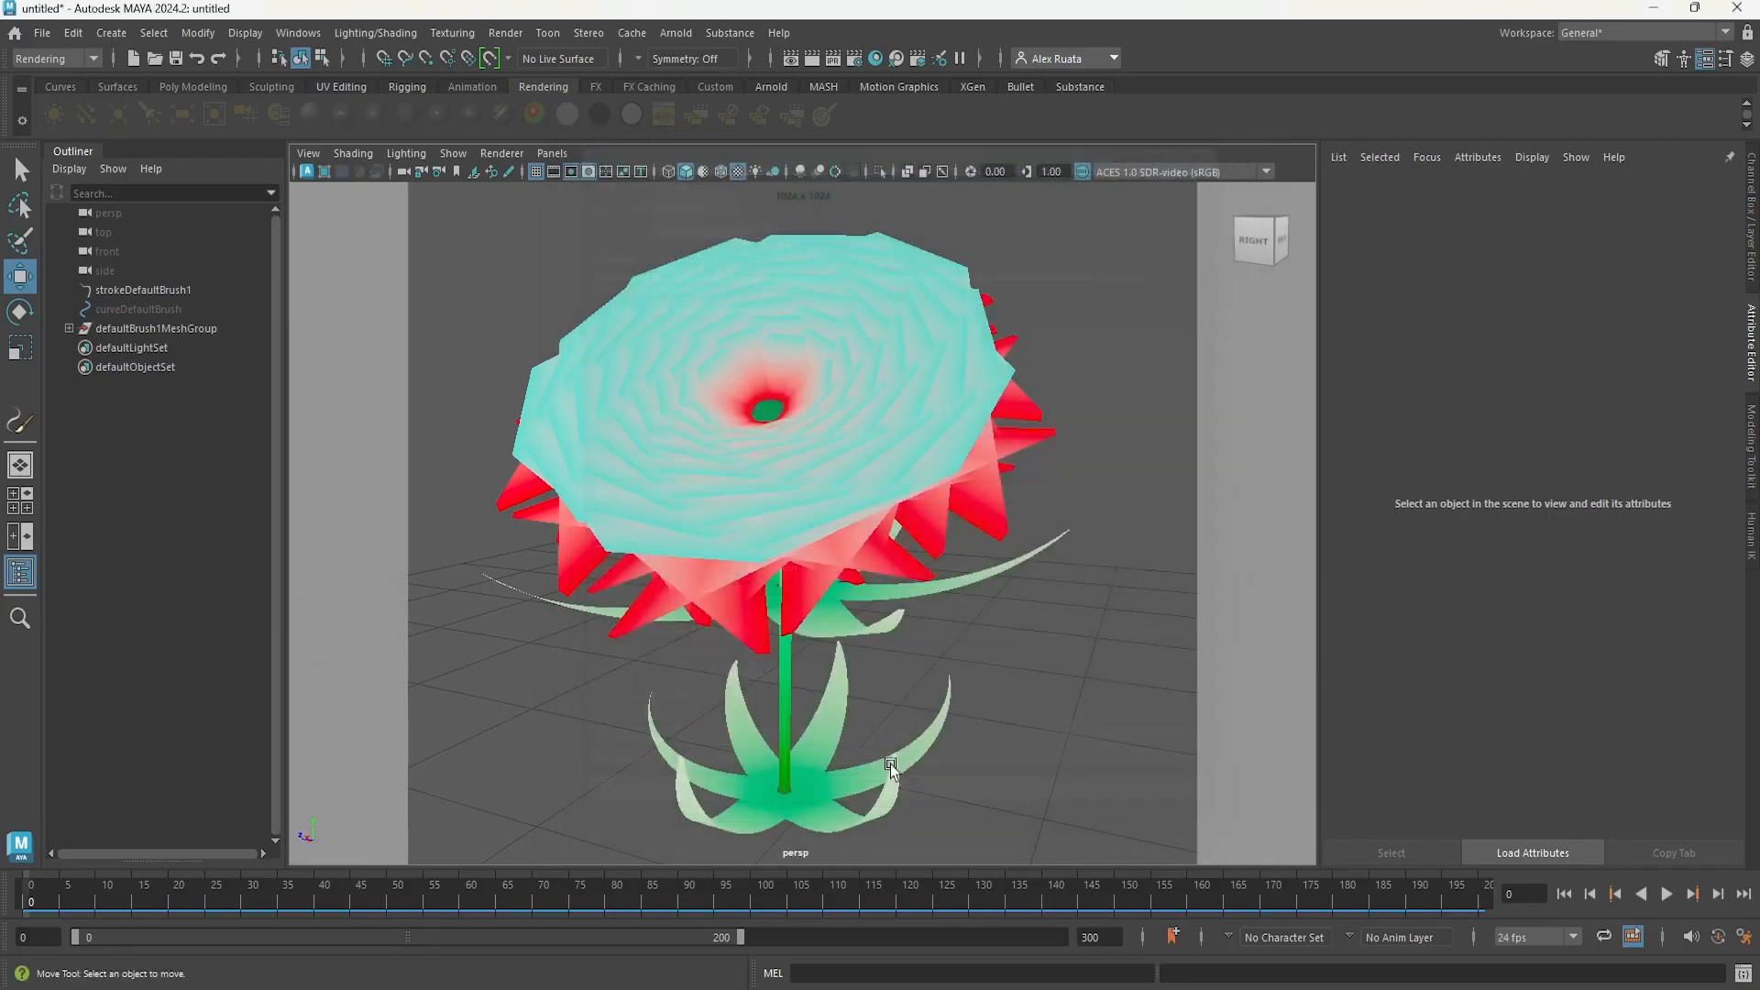
- Render a test image of the framed flower and close the render
{"action": "left_click", "coordinate": [505, 33]}
{"action": "left_click", "coordinate": [586, 183]}
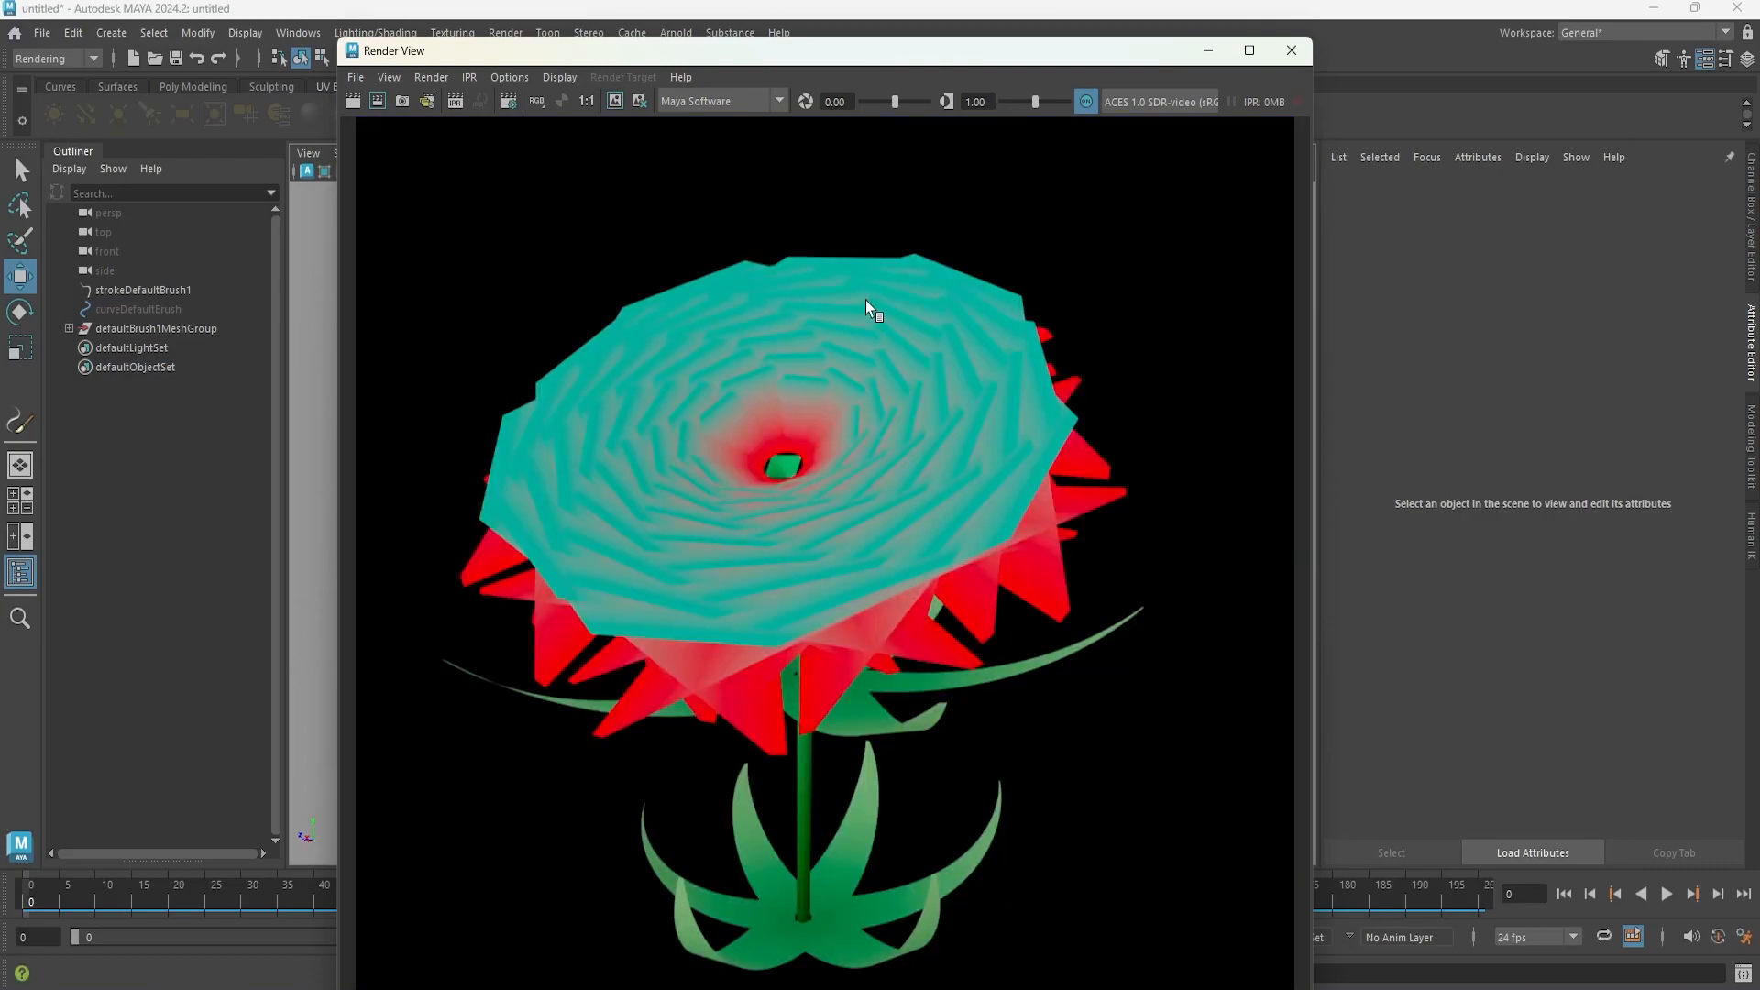
{"action": "left_click", "coordinate": [1291, 50]}
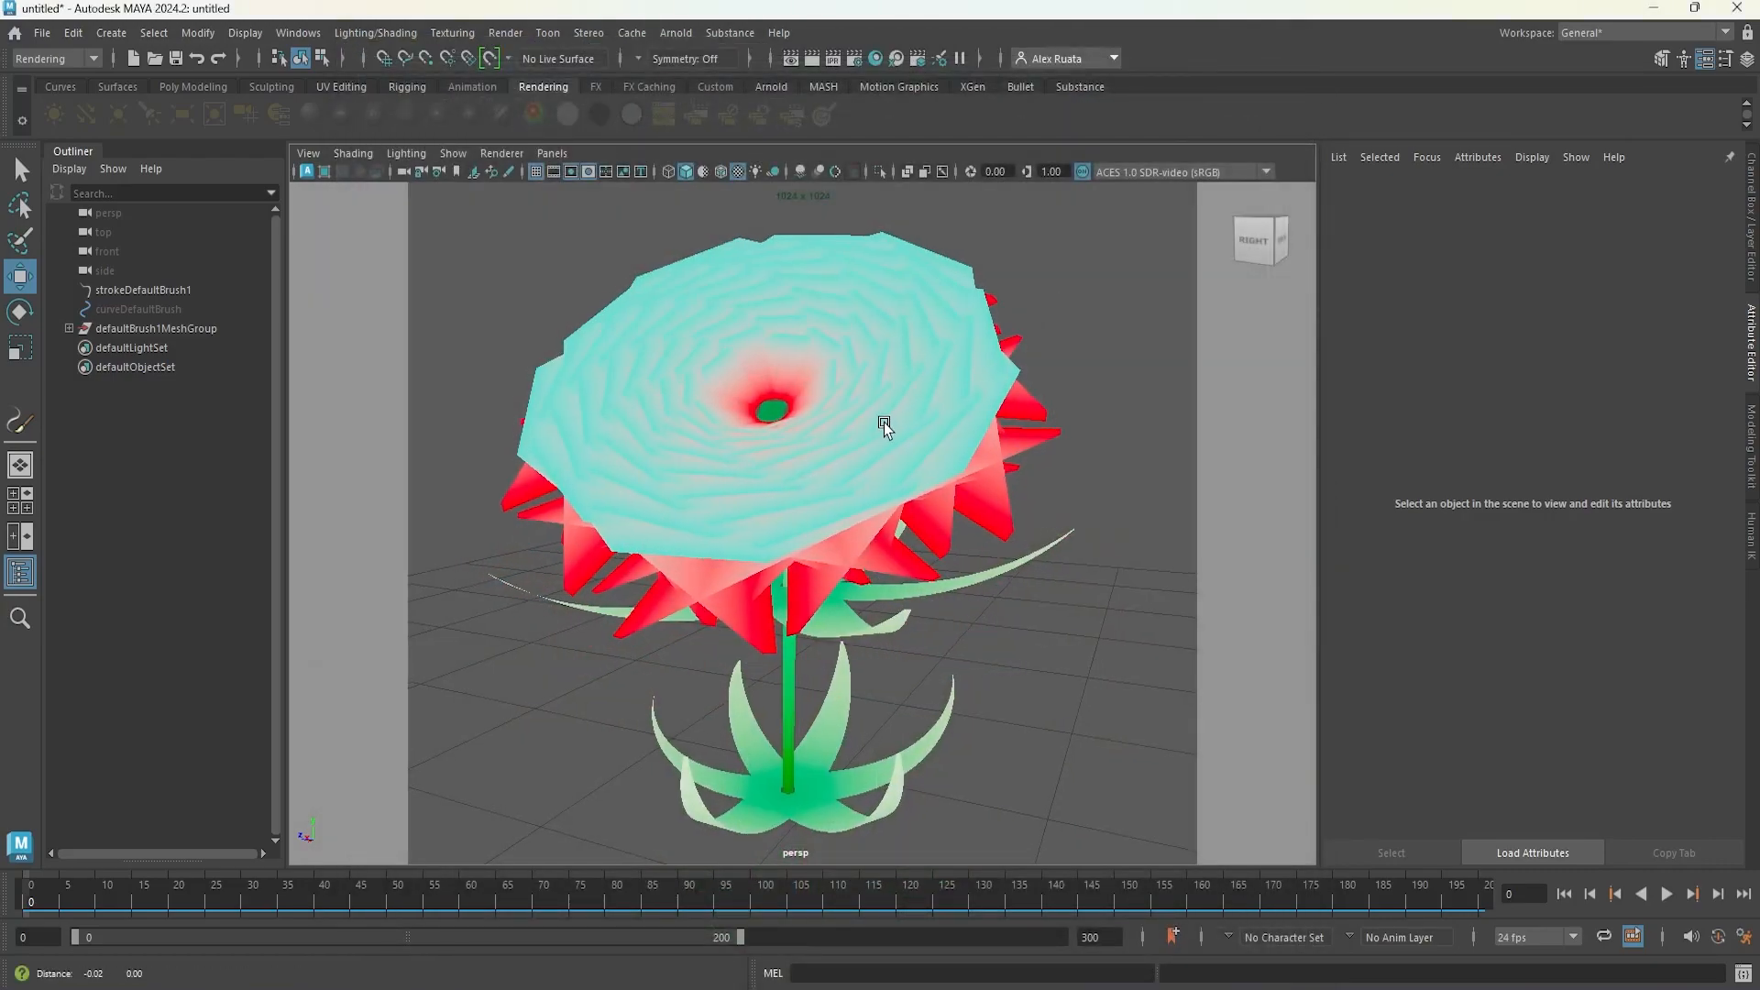
- Render the current frame and save the image to the Desktop as a PNG named MyCustomFlower
{"action": "left_click", "coordinate": [506, 33]}
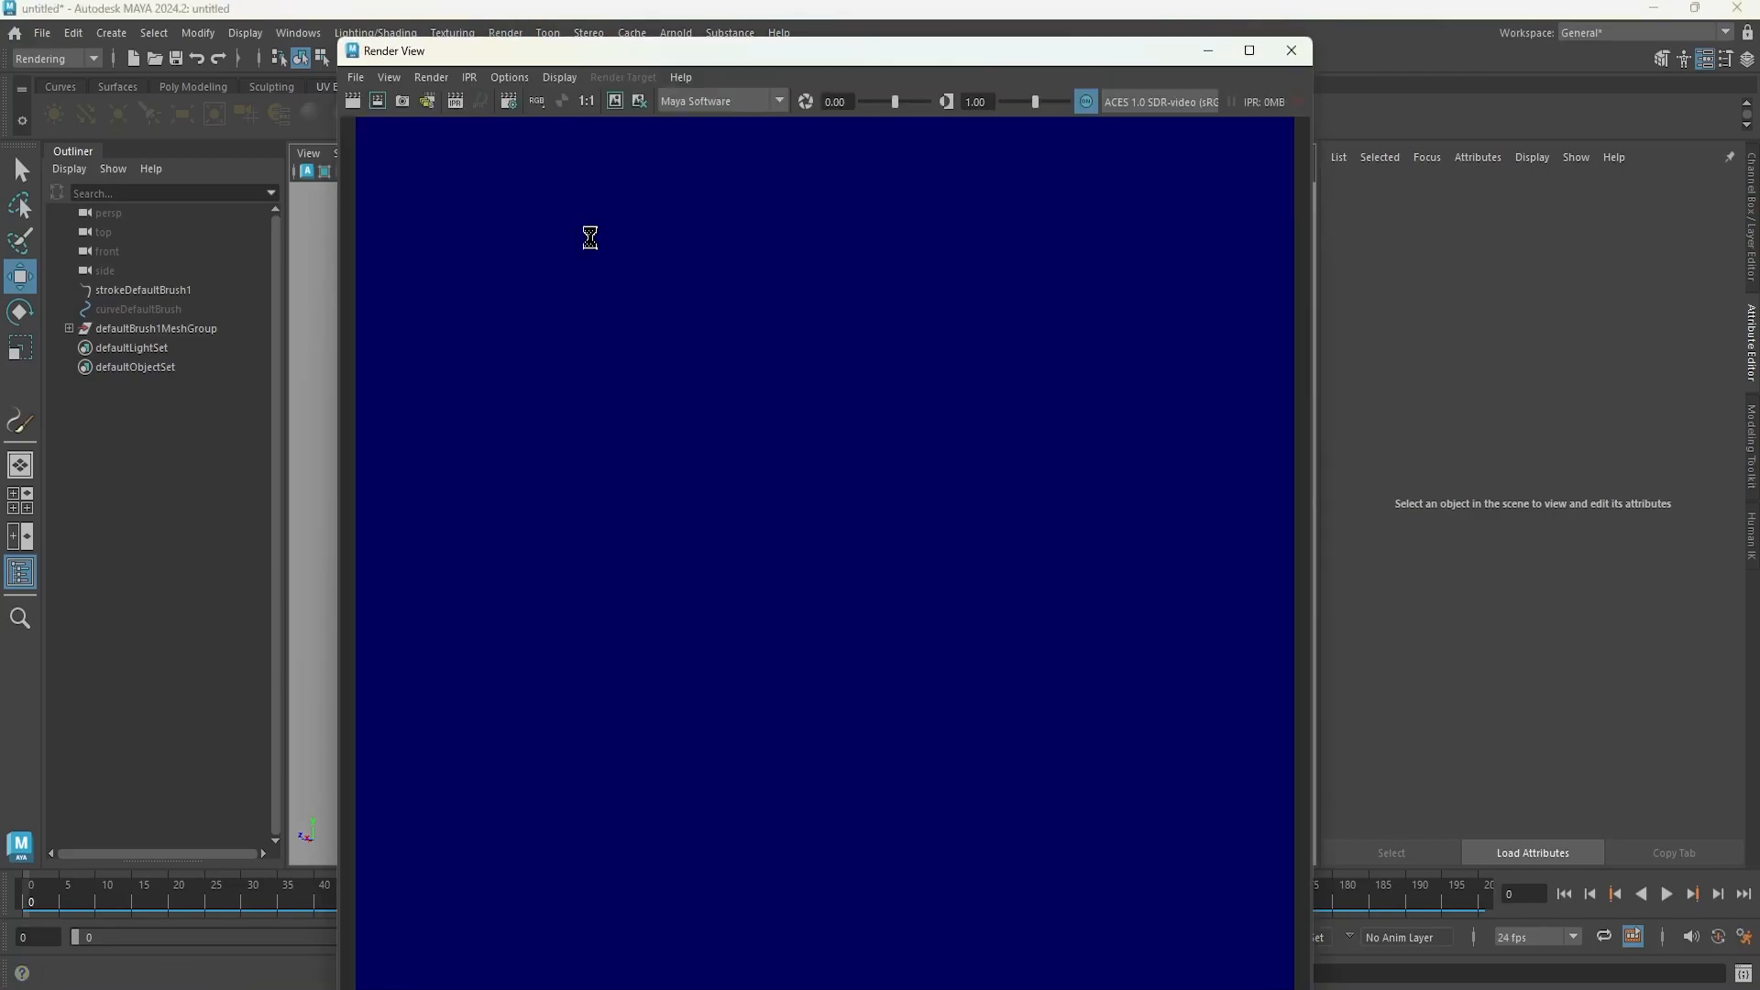
{"action": "left_click", "coordinate": [1249, 51]}
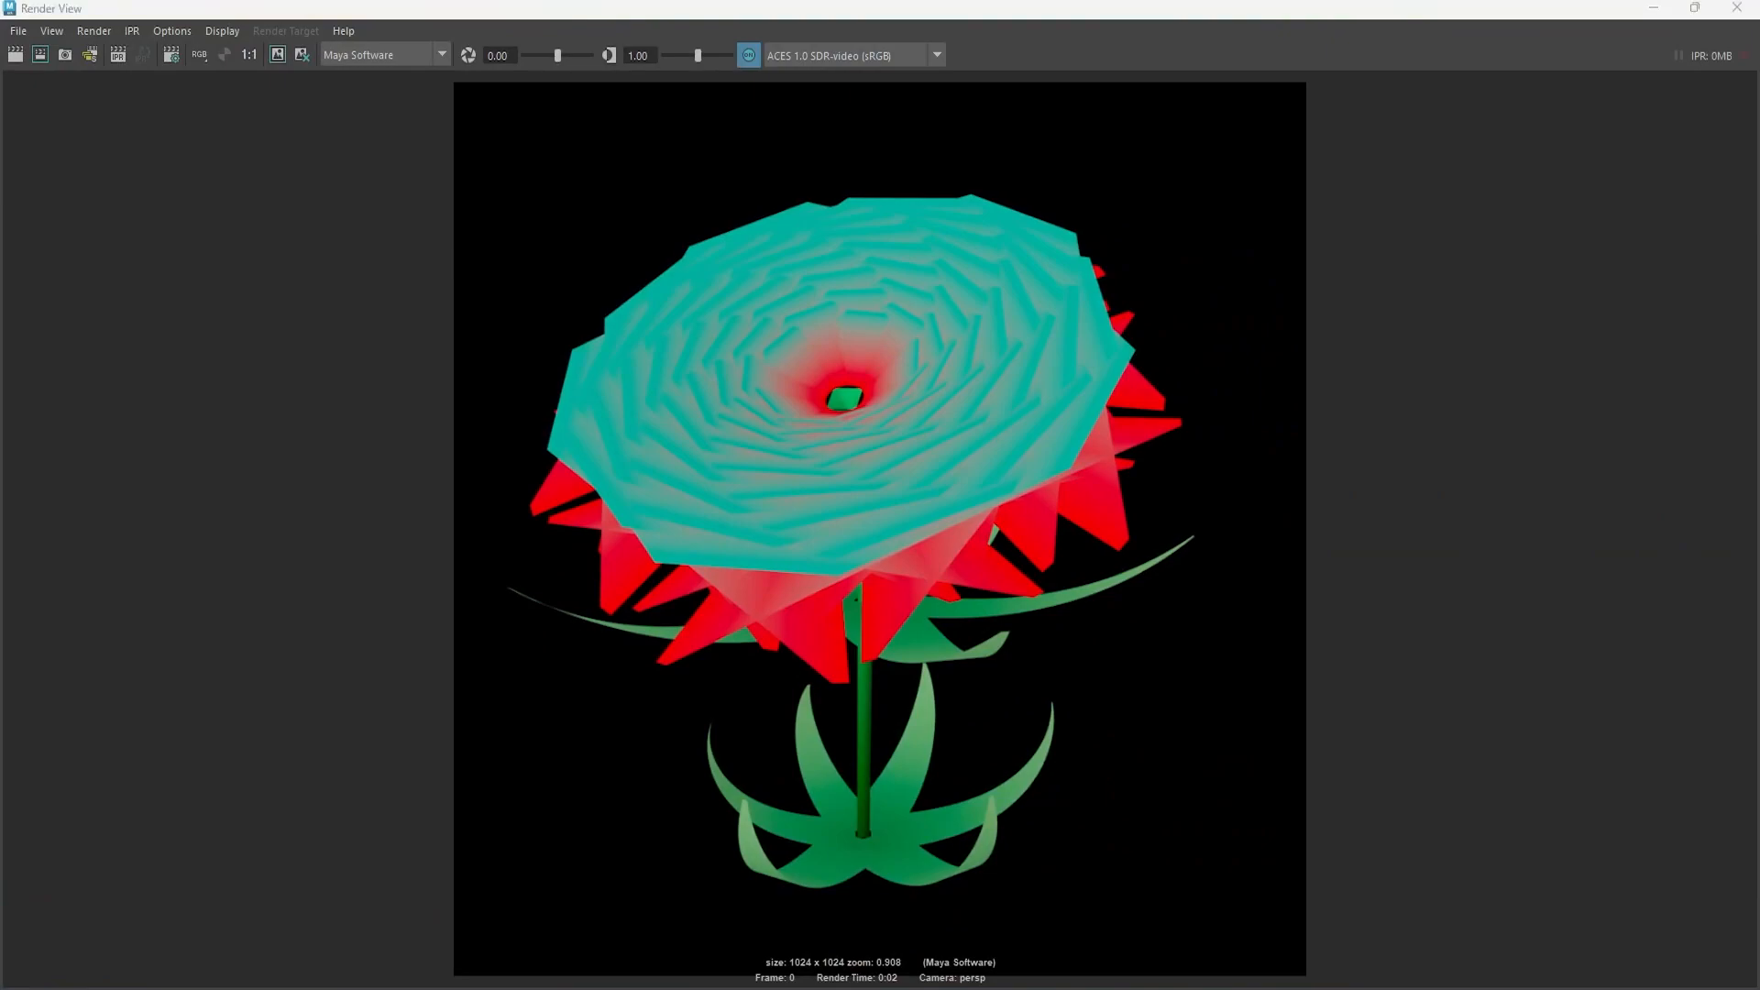
{"action": "left_click", "coordinate": [20, 33]}
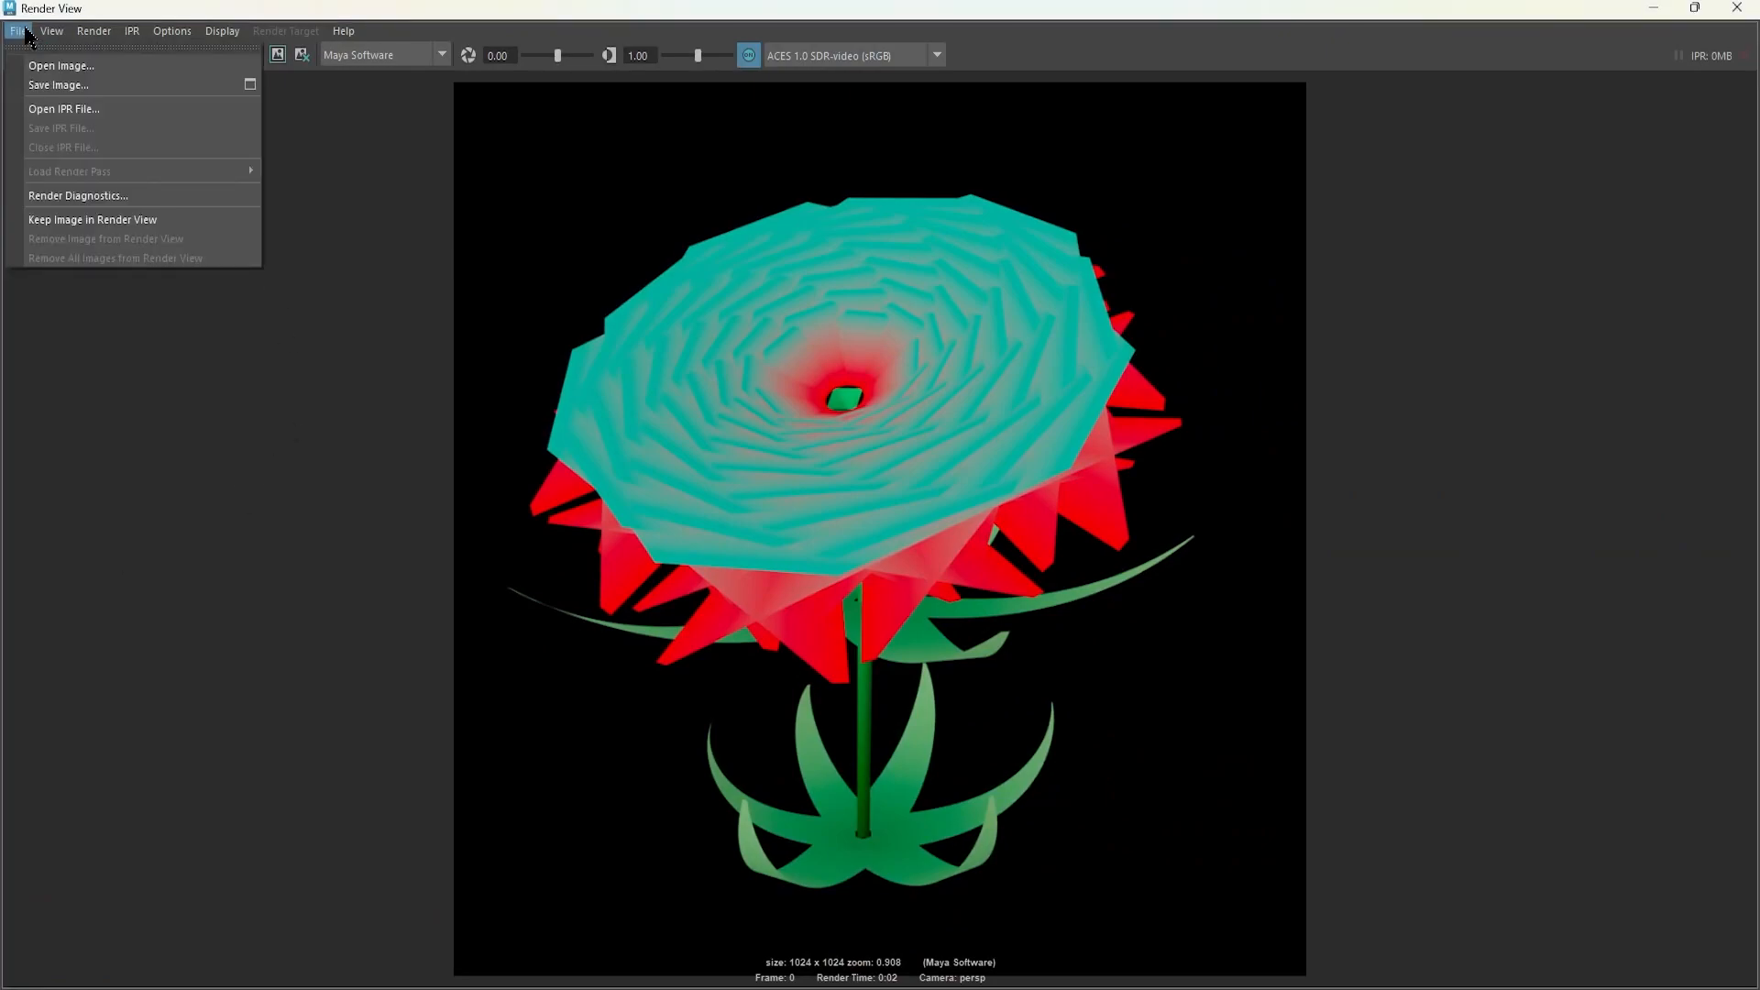
{"action": "left_click", "coordinate": [95, 86]}
{"action": "left_click", "coordinate": [247, 253]}
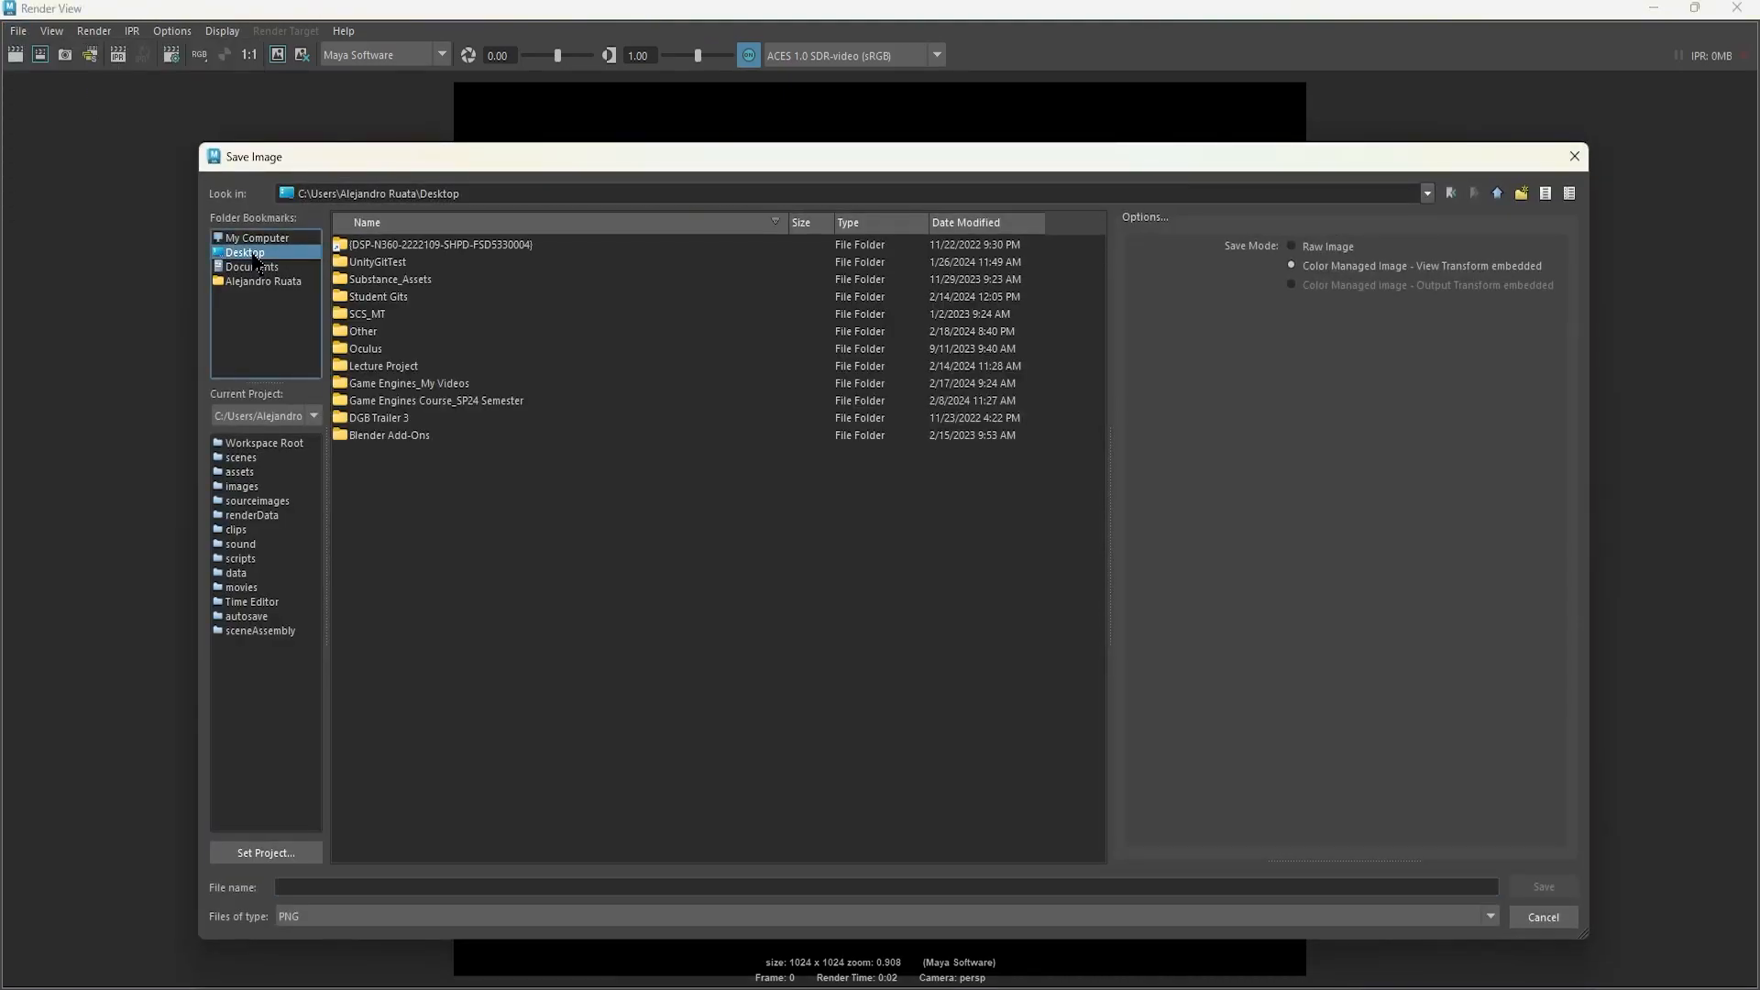
{"action": "left_click", "coordinate": [331, 887]}
{"action": "type", "text": "MyCustomFlower"}
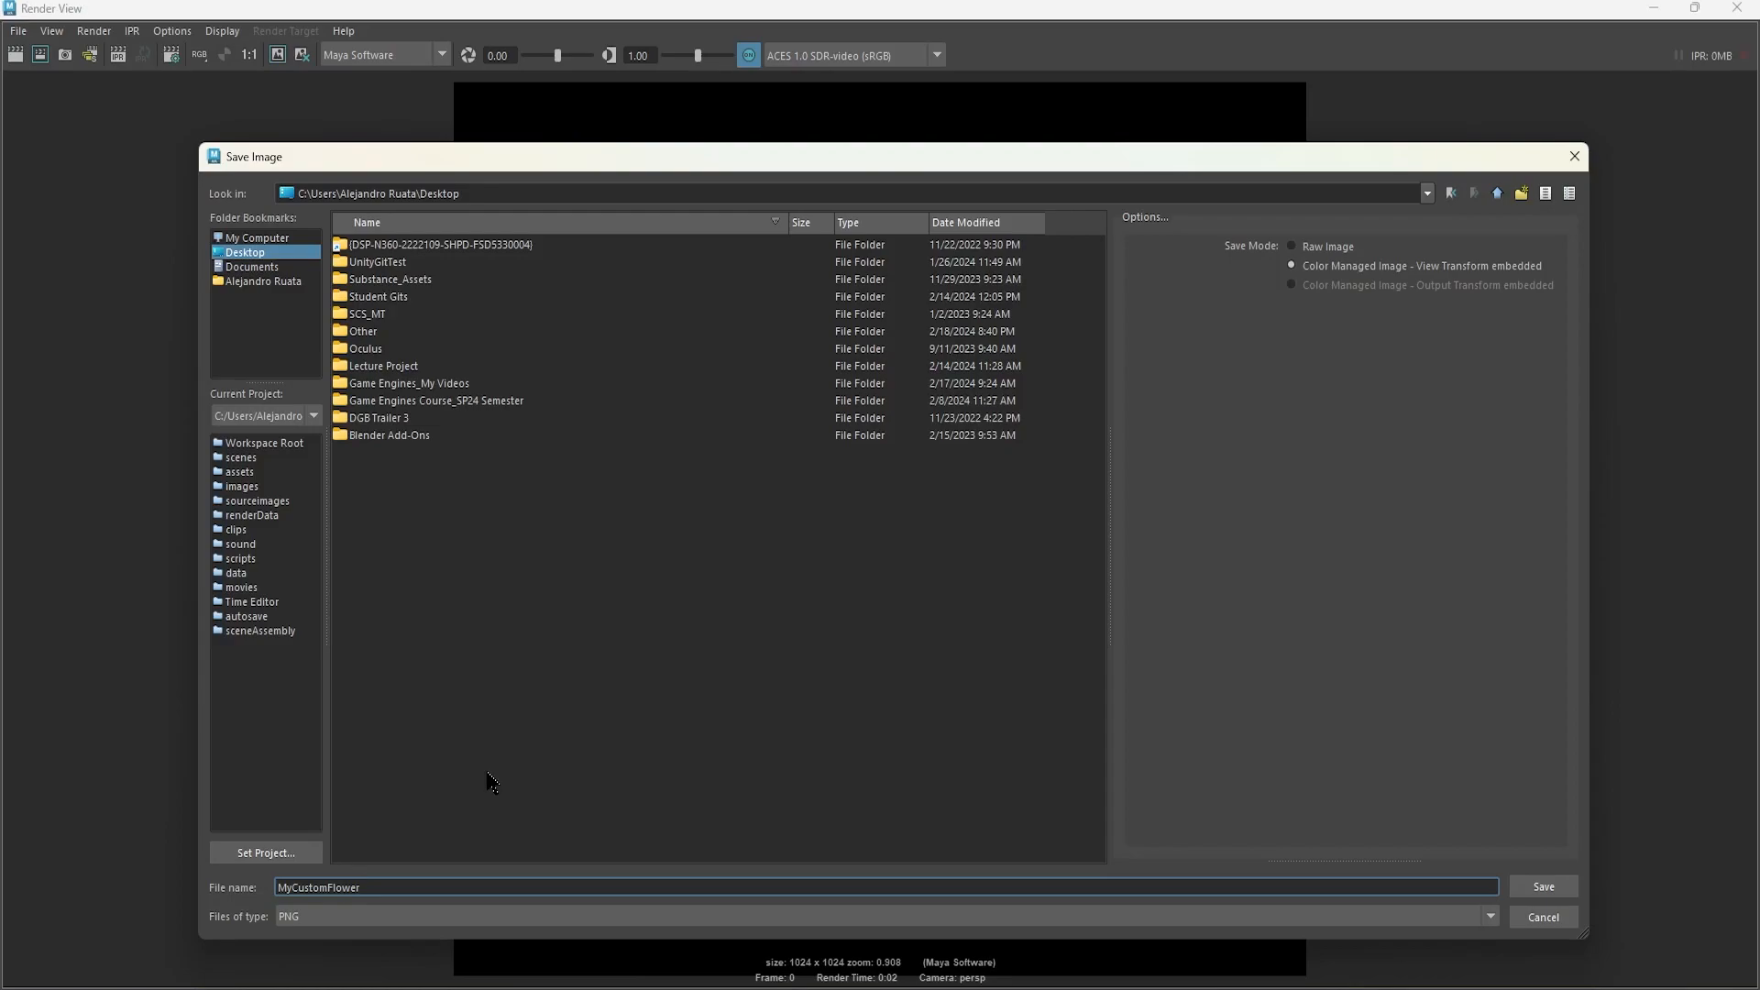
{"action": "key", "text": "Return"}
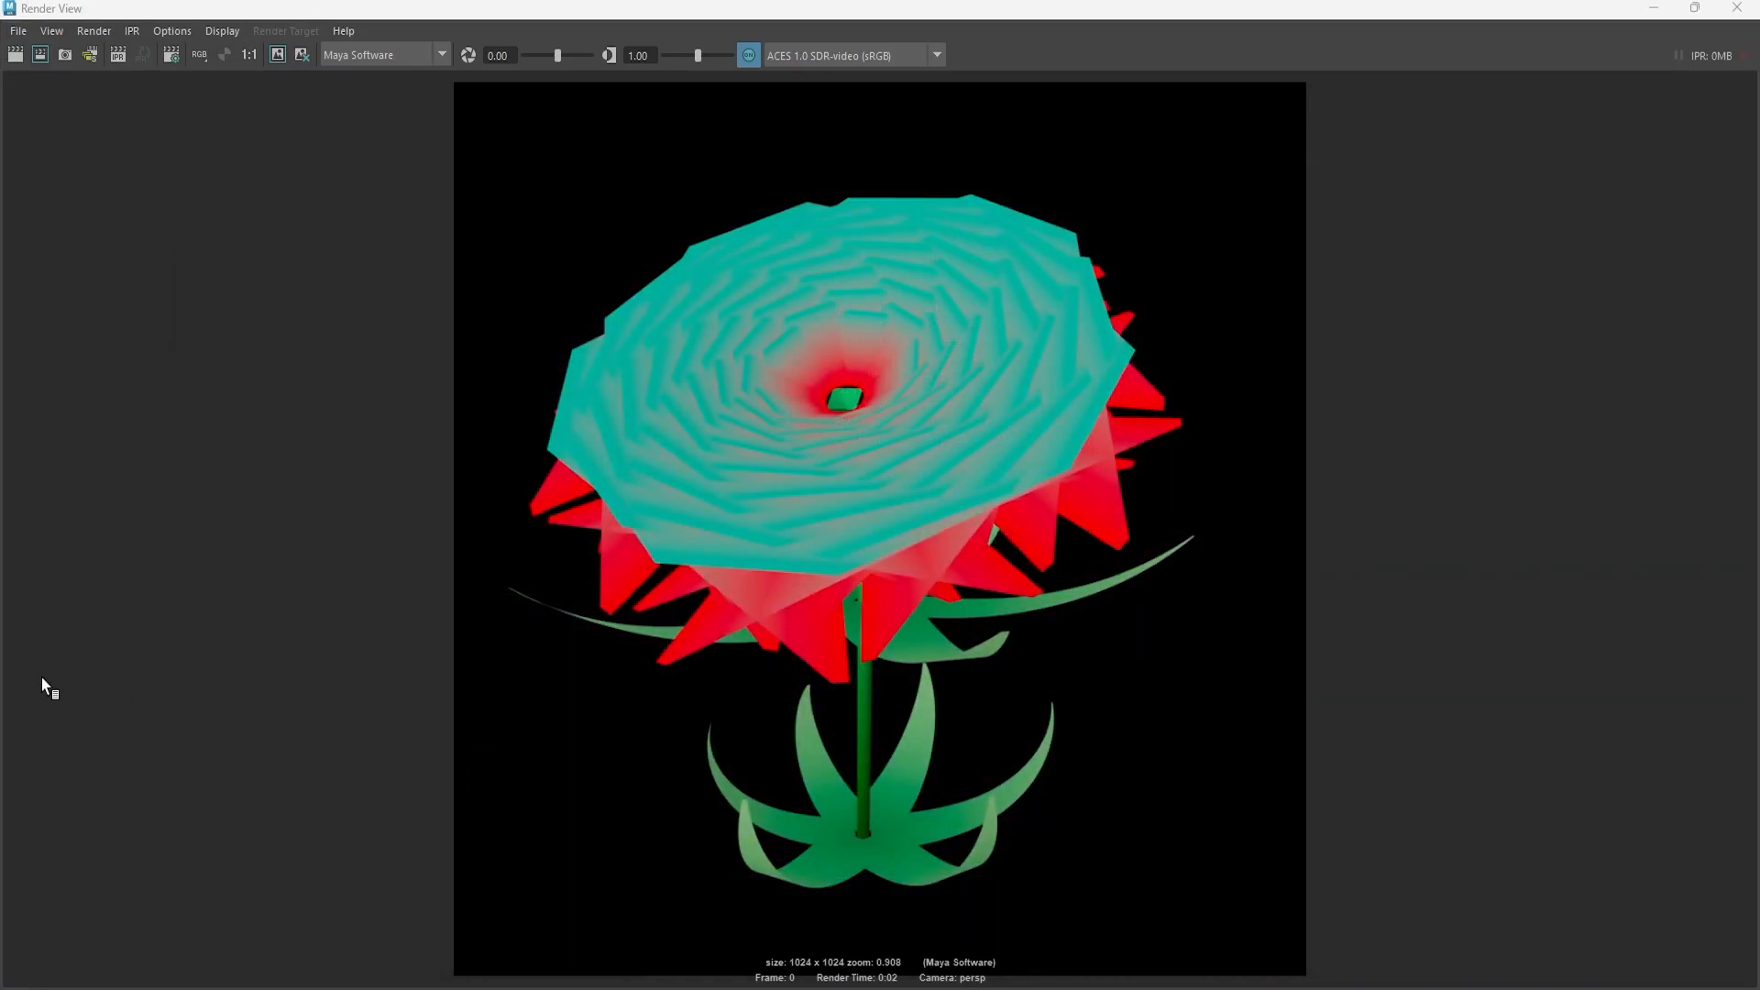
{"action": "left_click", "coordinate": [1737, 7]}
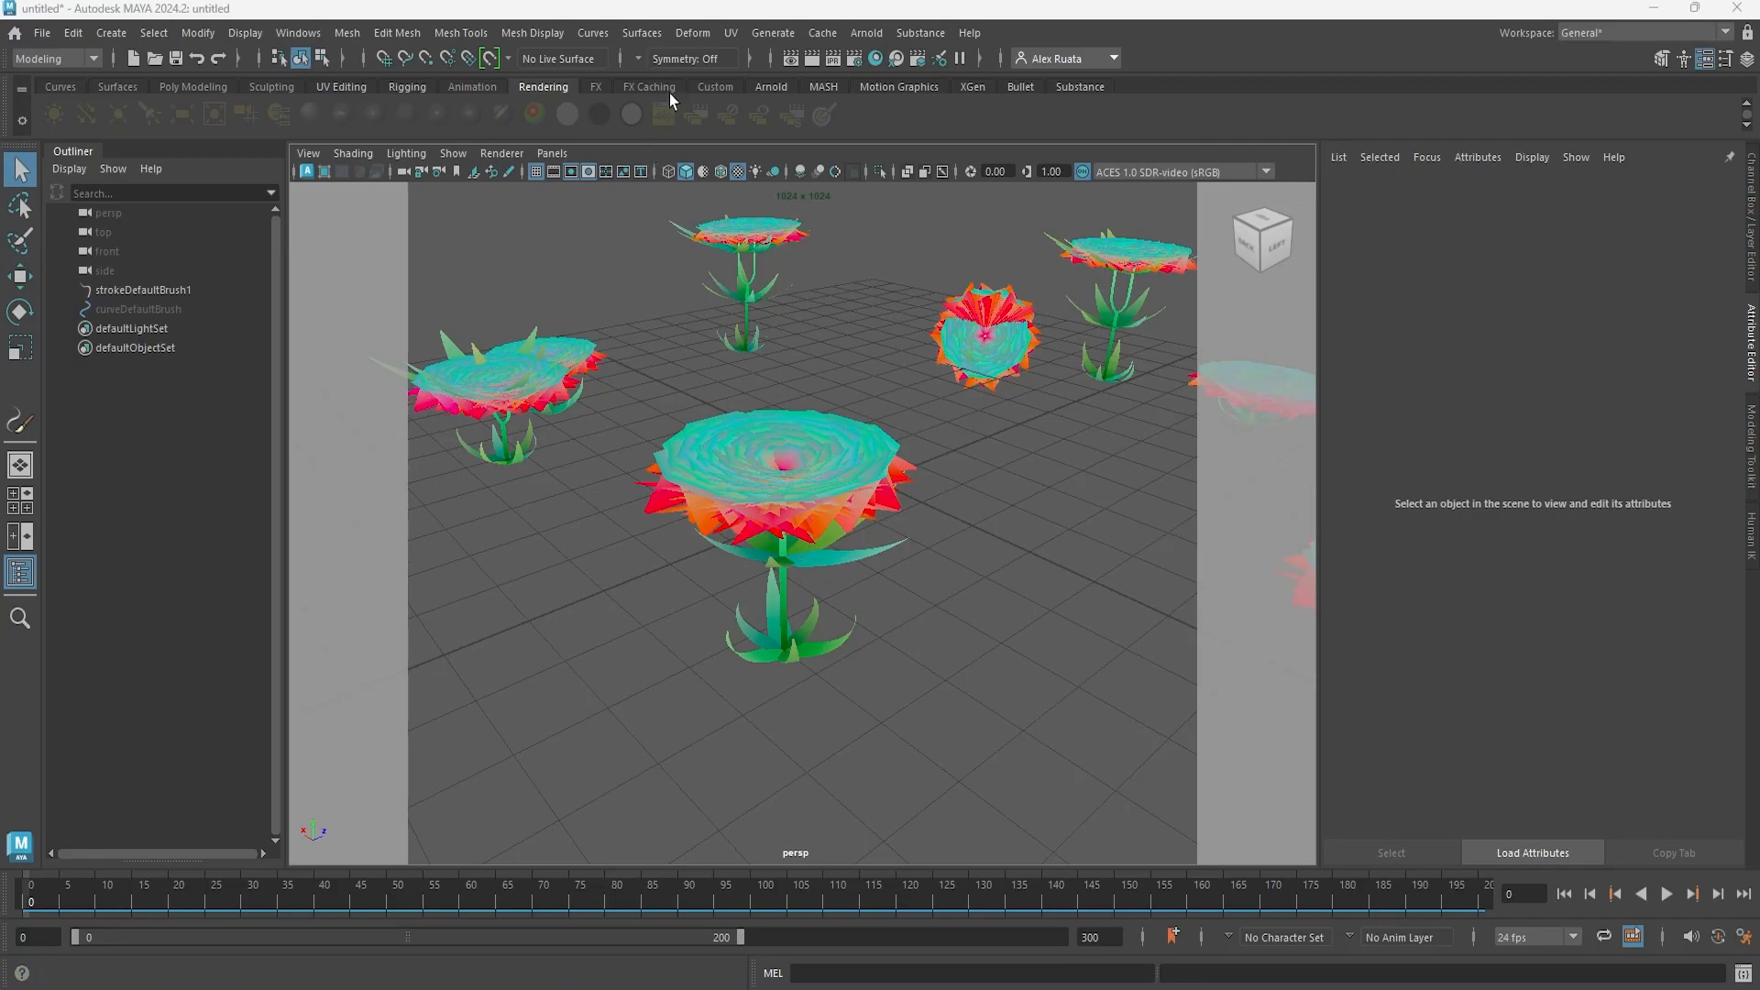
- Switch to the Rendering menu set and recheck the Maya Software and Common render settings
{"action": "left_click", "coordinate": [70, 58]}
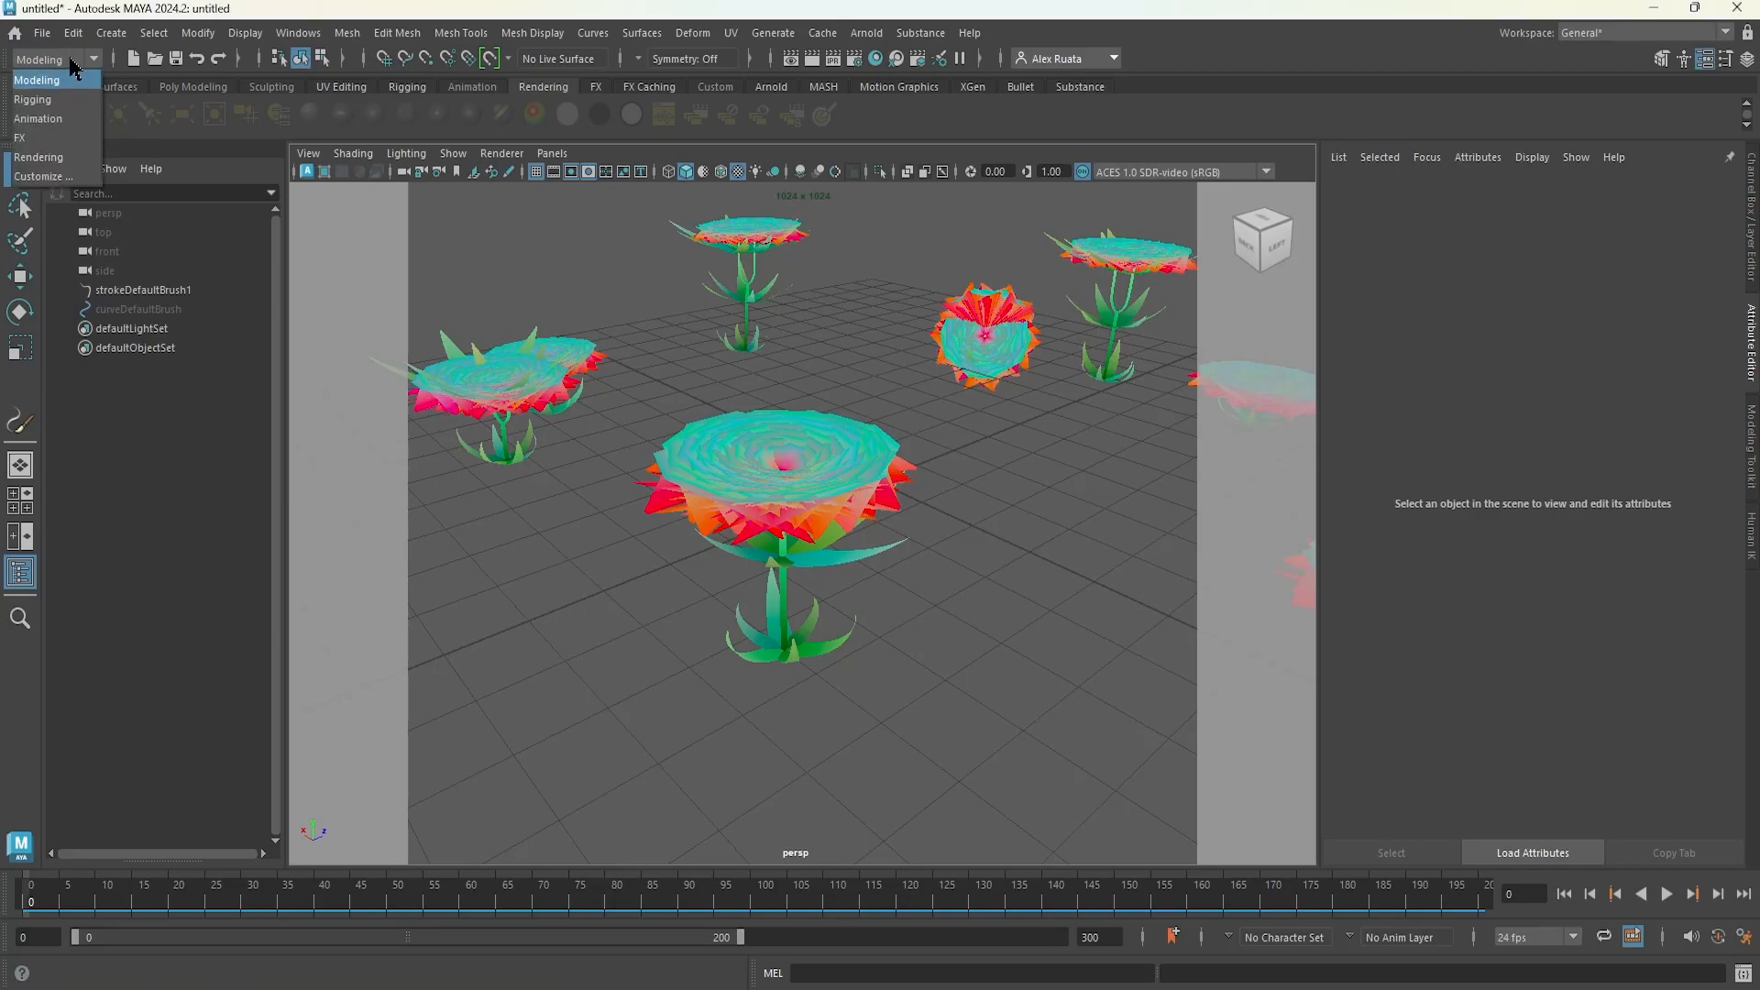
{"action": "left_click", "coordinate": [52, 158]}
{"action": "left_click", "coordinate": [503, 33]}
{"action": "left_click", "coordinate": [572, 79]}
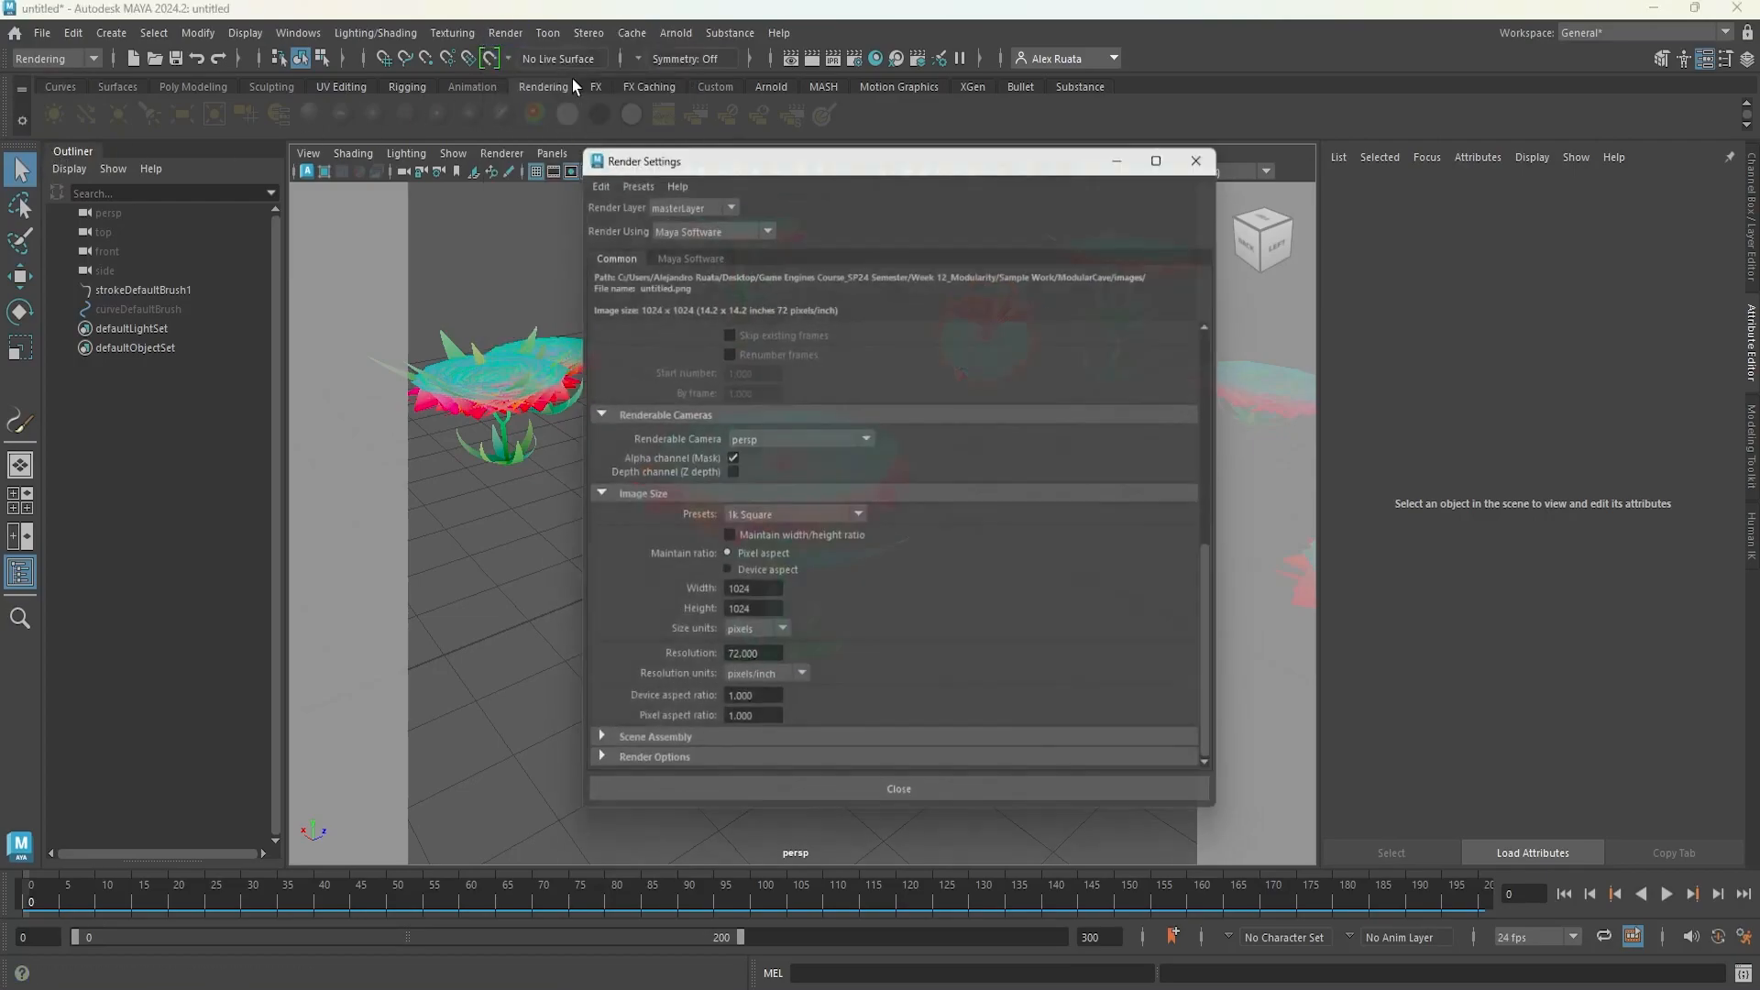
{"action": "left_click", "coordinate": [683, 248]}
{"action": "left_click", "coordinate": [606, 251]}
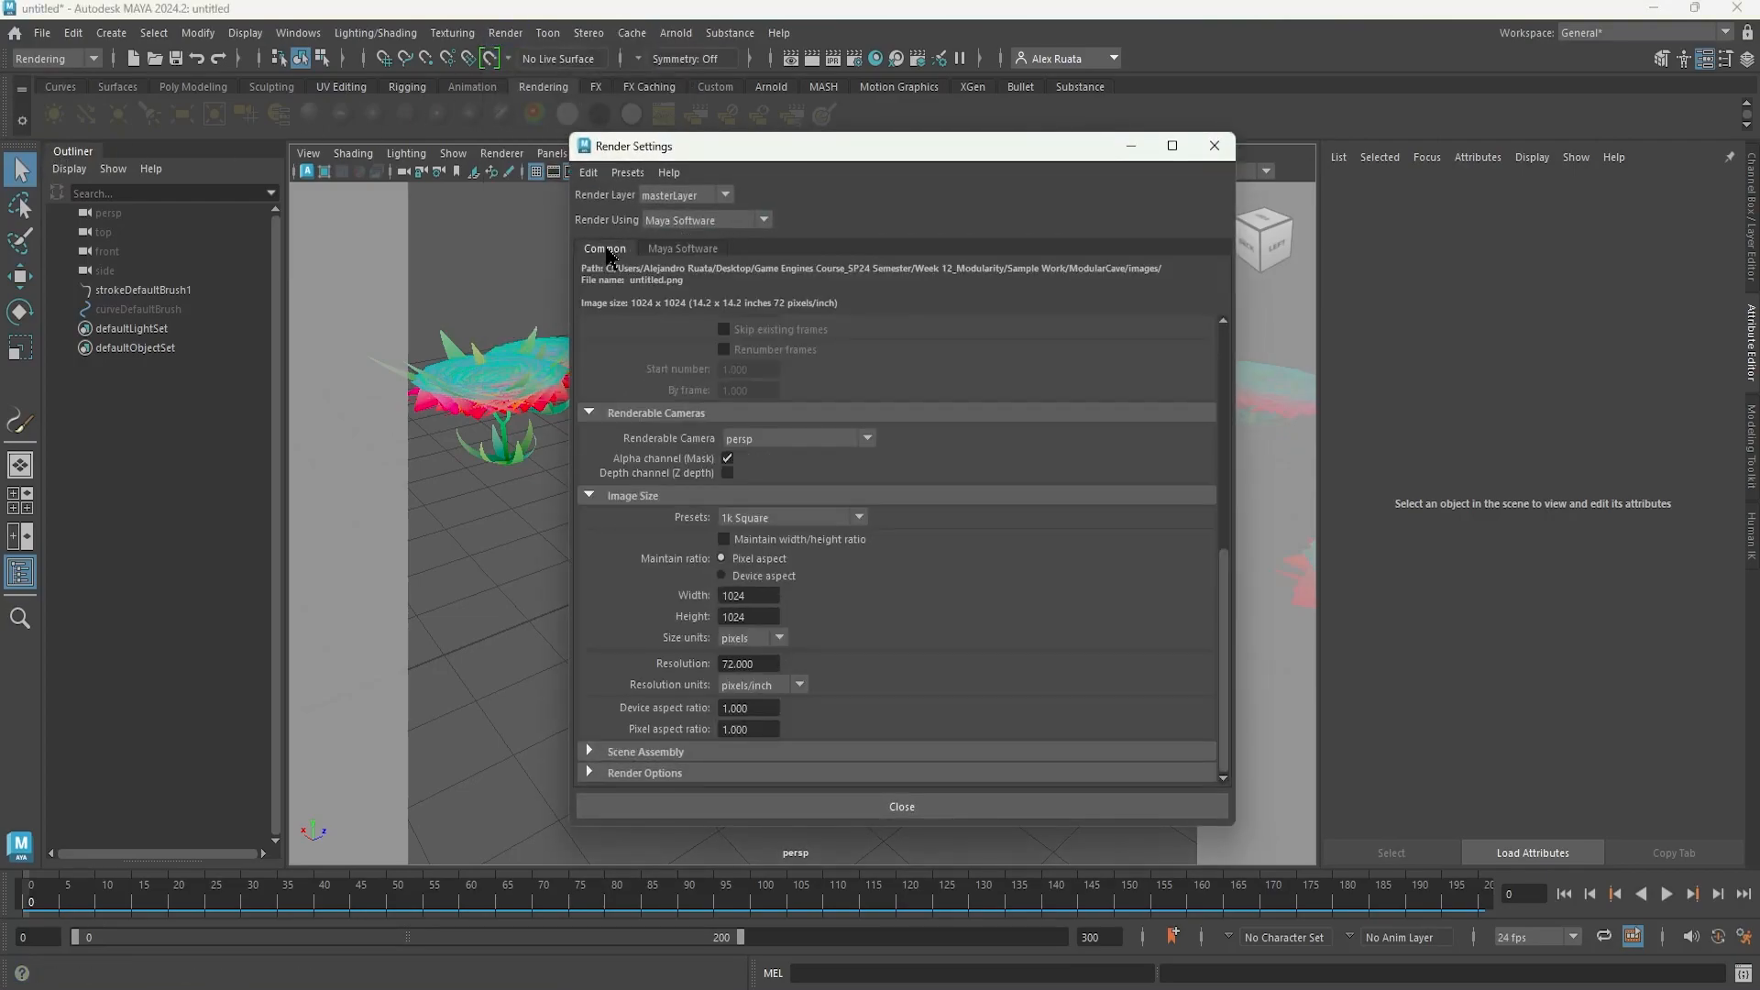
{"action": "left_click", "coordinate": [924, 808]}
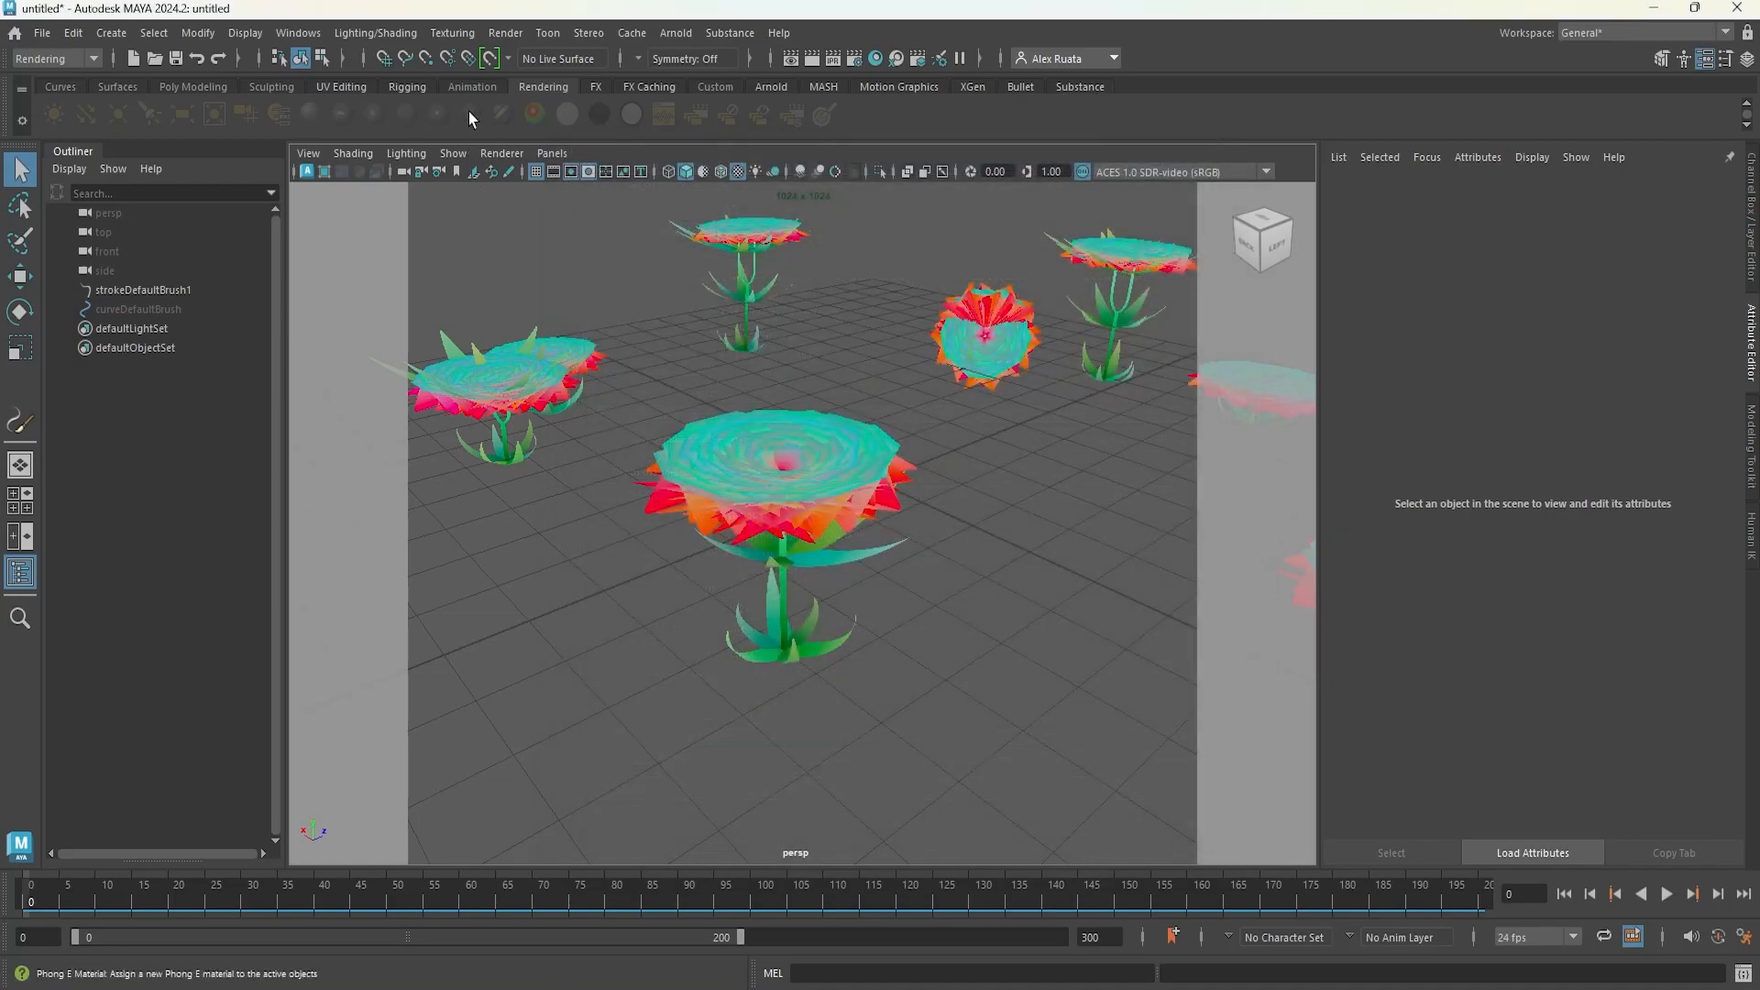
- Render the current frame of the flower scene again and close the render
{"action": "left_click", "coordinate": [505, 33]}
{"action": "left_click", "coordinate": [562, 222]}
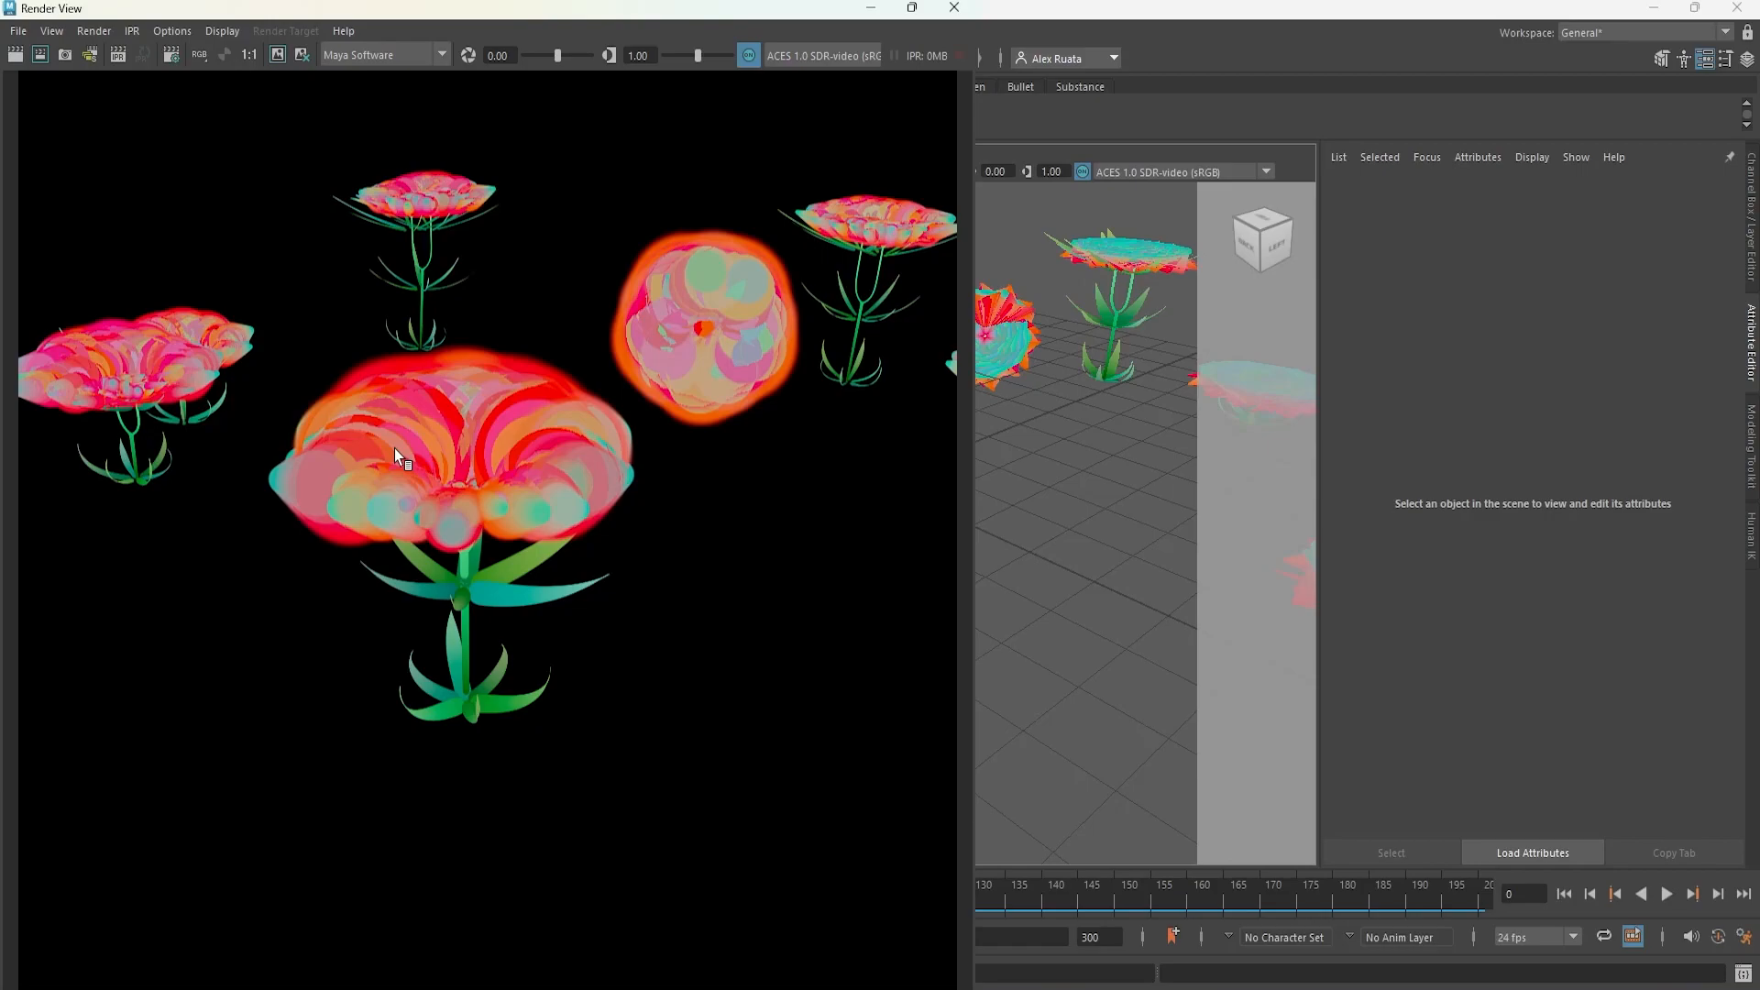
{"action": "left_click", "coordinate": [953, 8]}
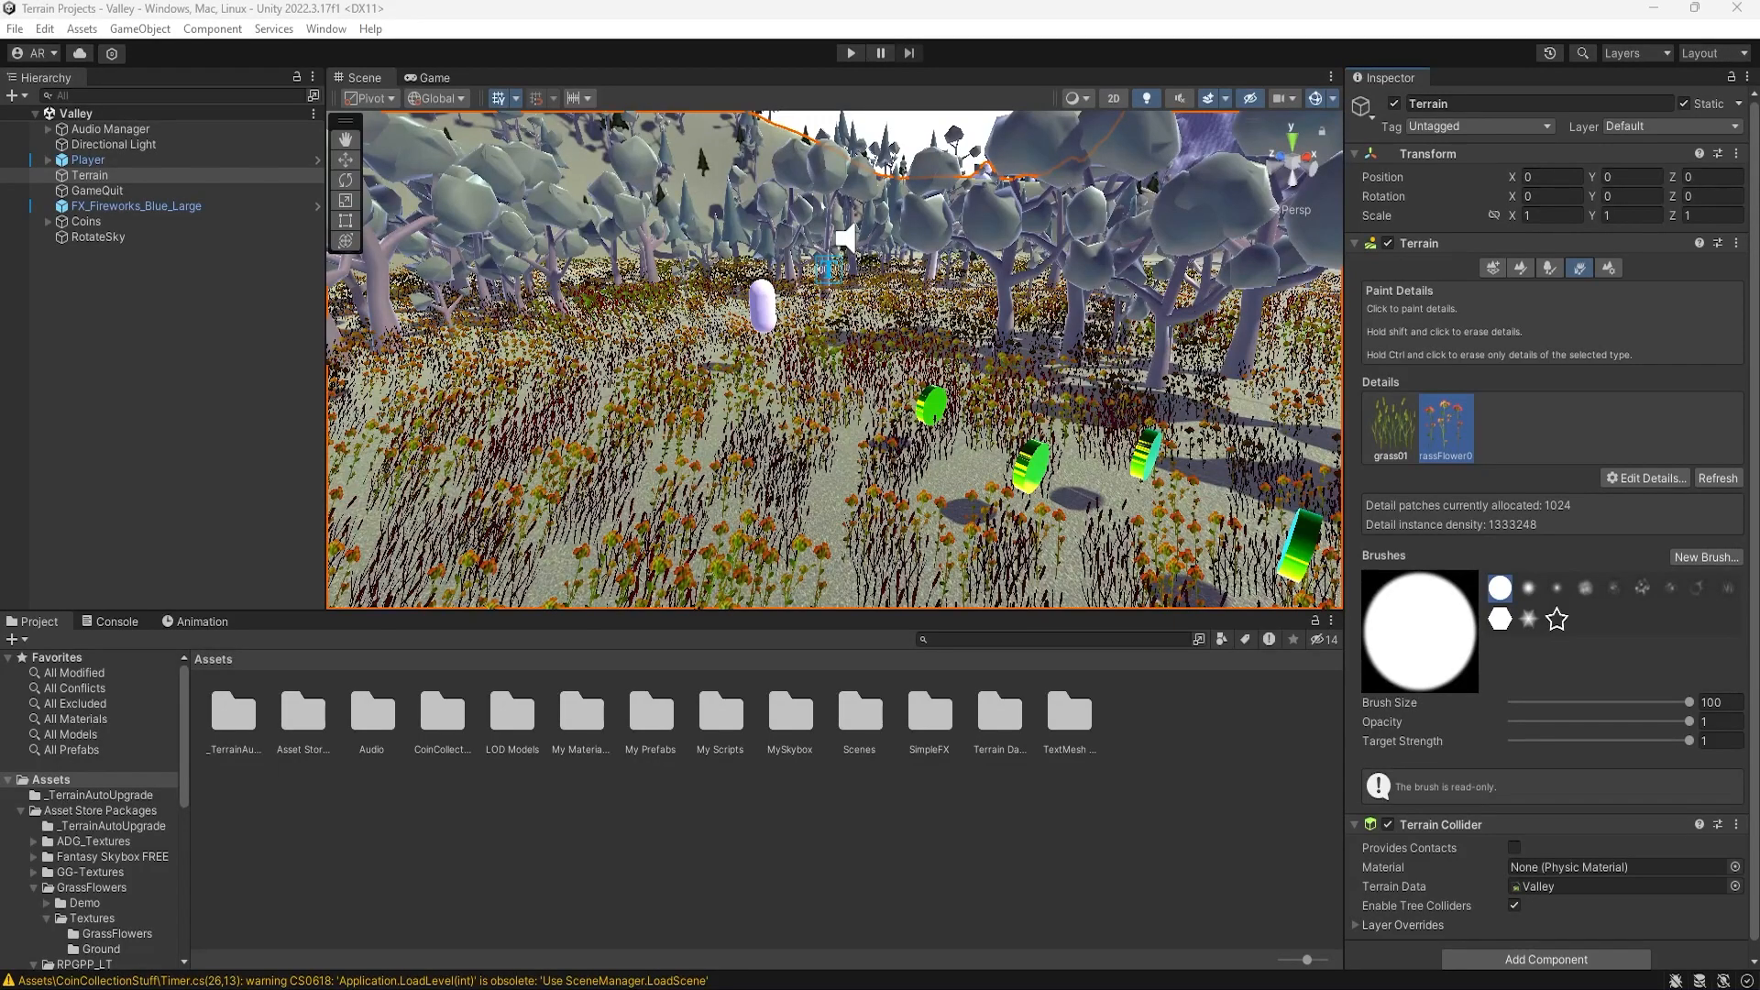
- Switch to Unity and import MyCustomFlower.png from the Desktop into the project's Assets folder
{"action": "right_click", "coordinate": [541, 834]}
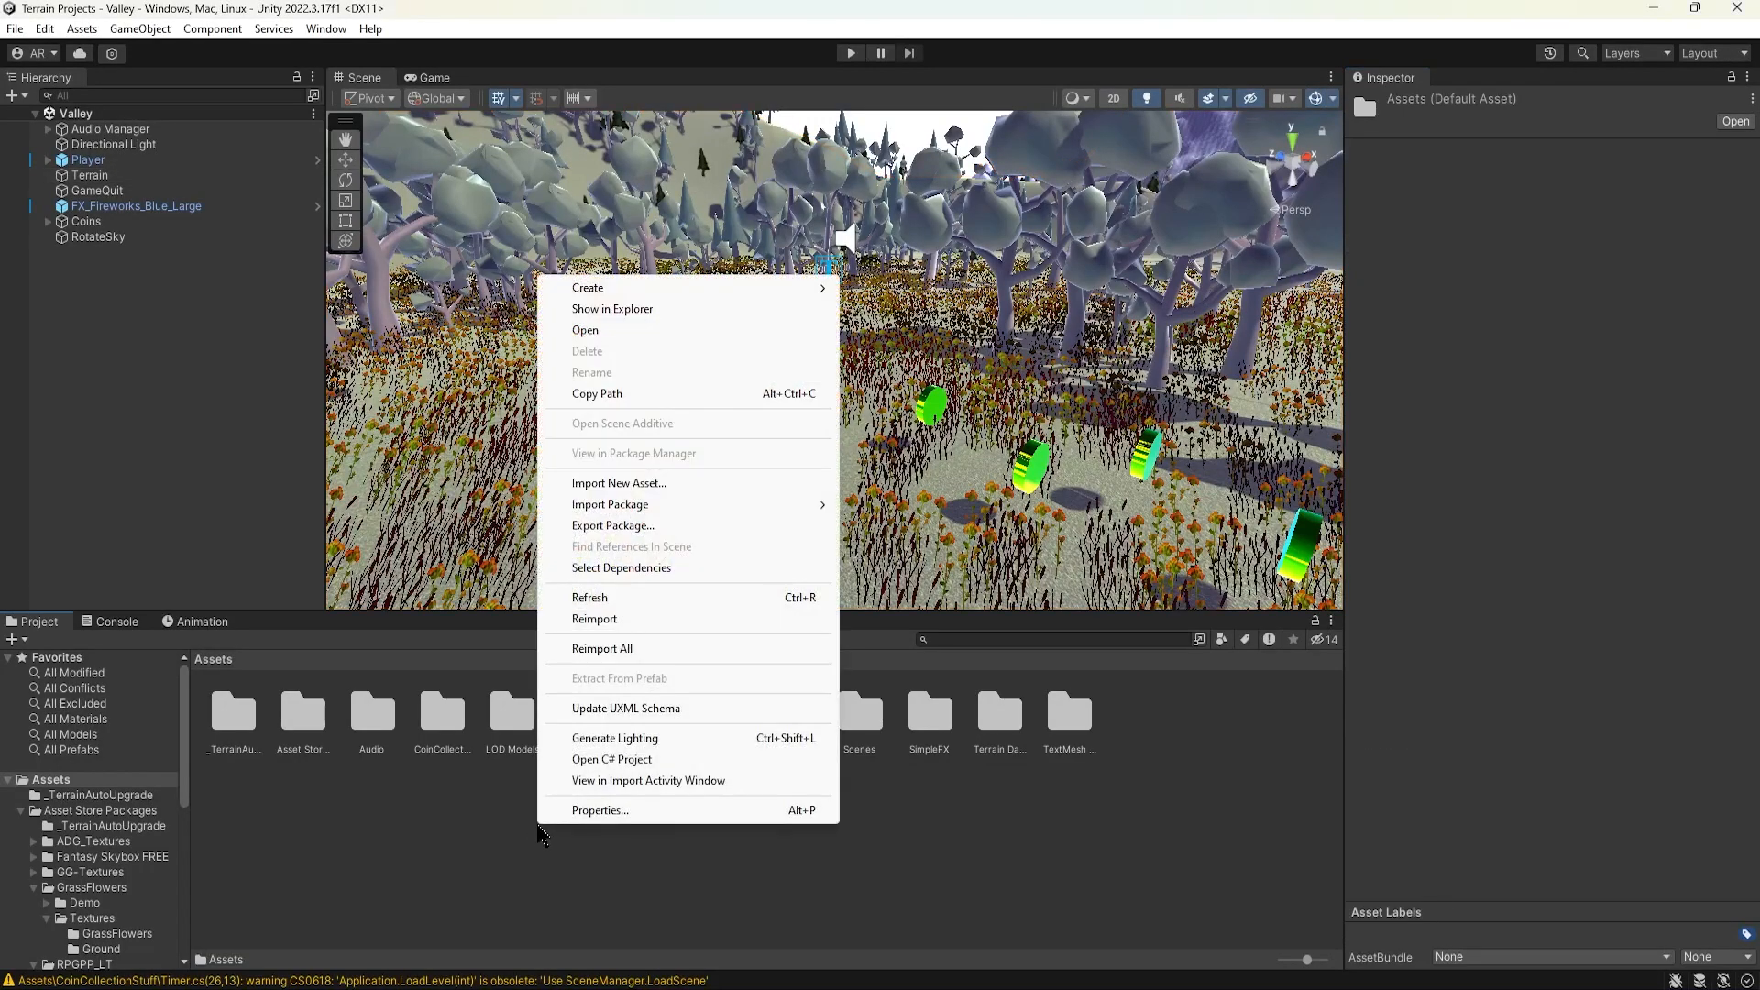
{"action": "left_click", "coordinate": [624, 483]}
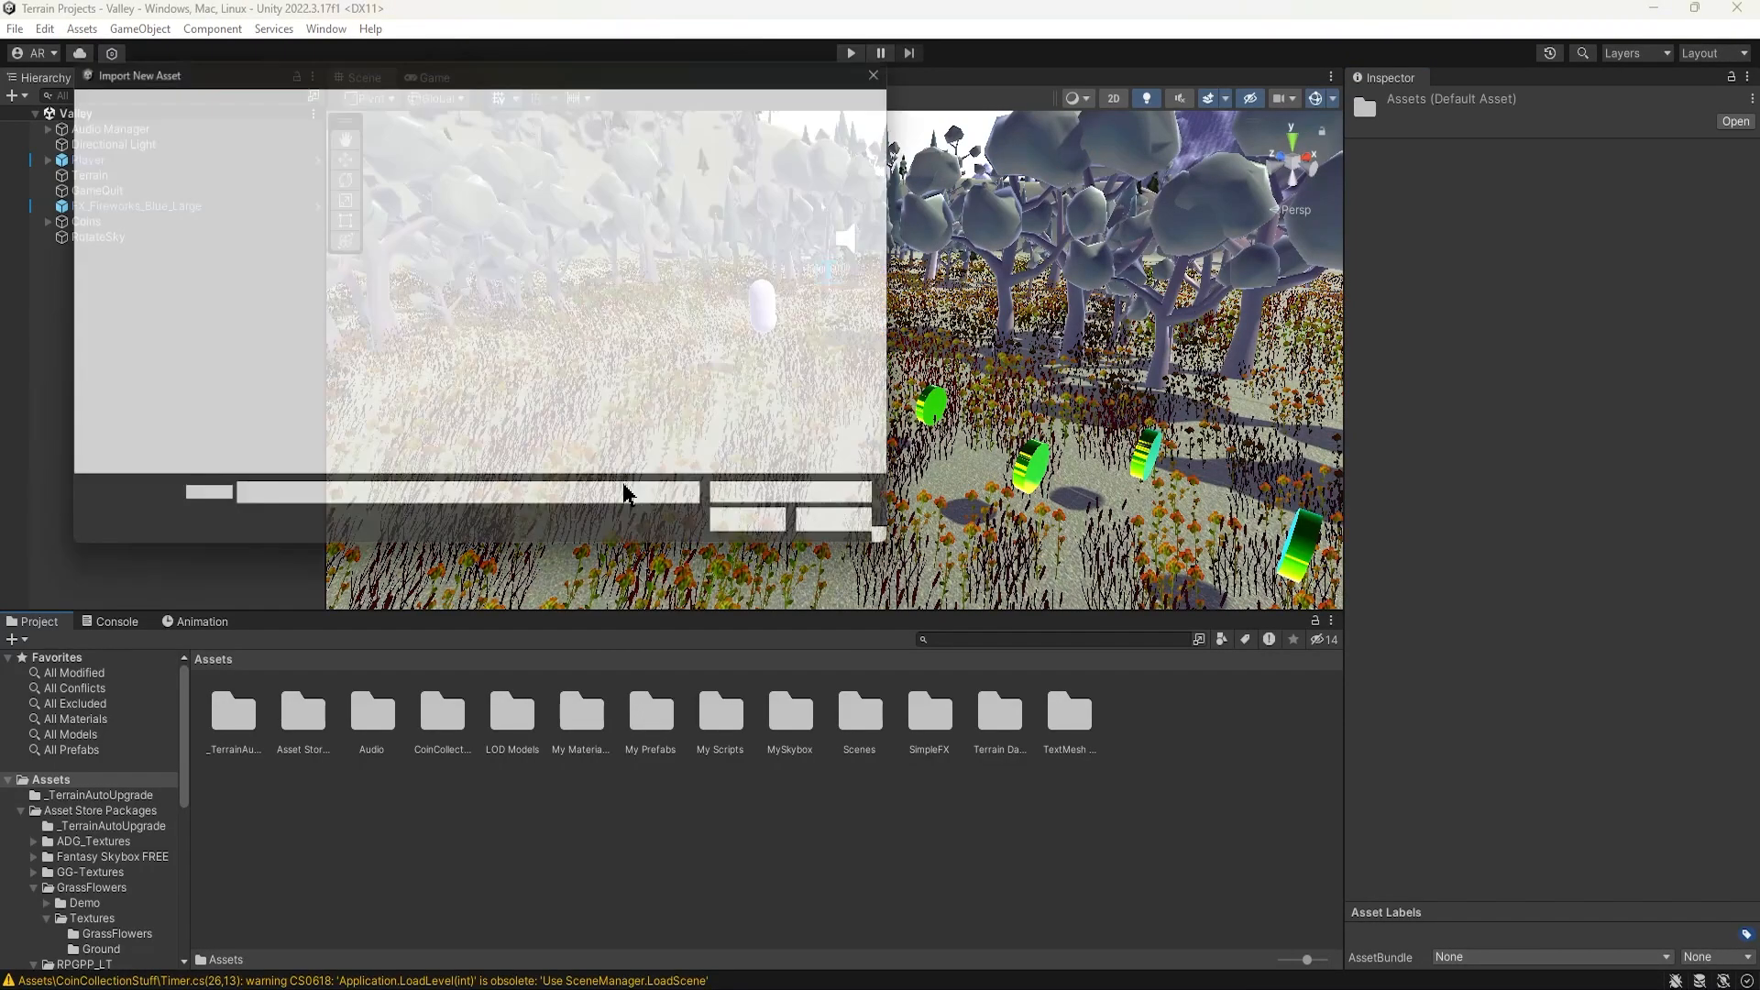
{"action": "left_click", "coordinate": [122, 237]}
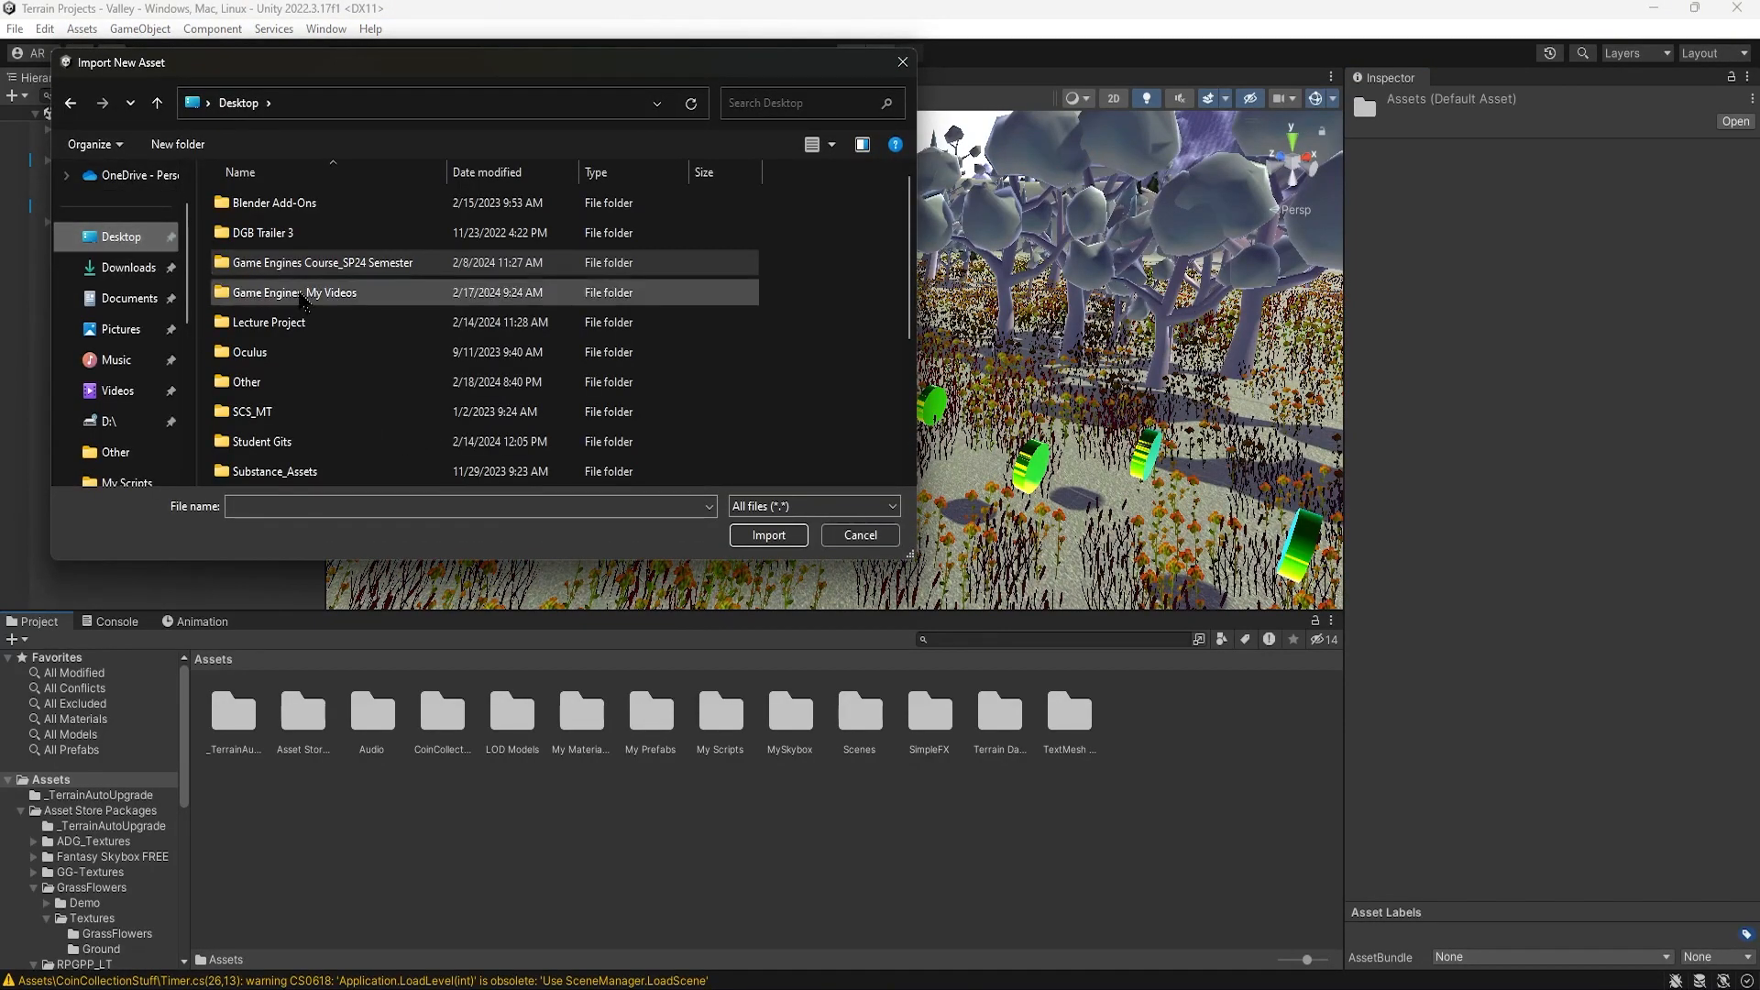
{"action": "scroll", "coordinate": [316, 327], "scroll_direction": "down", "scroll_amount": 5}
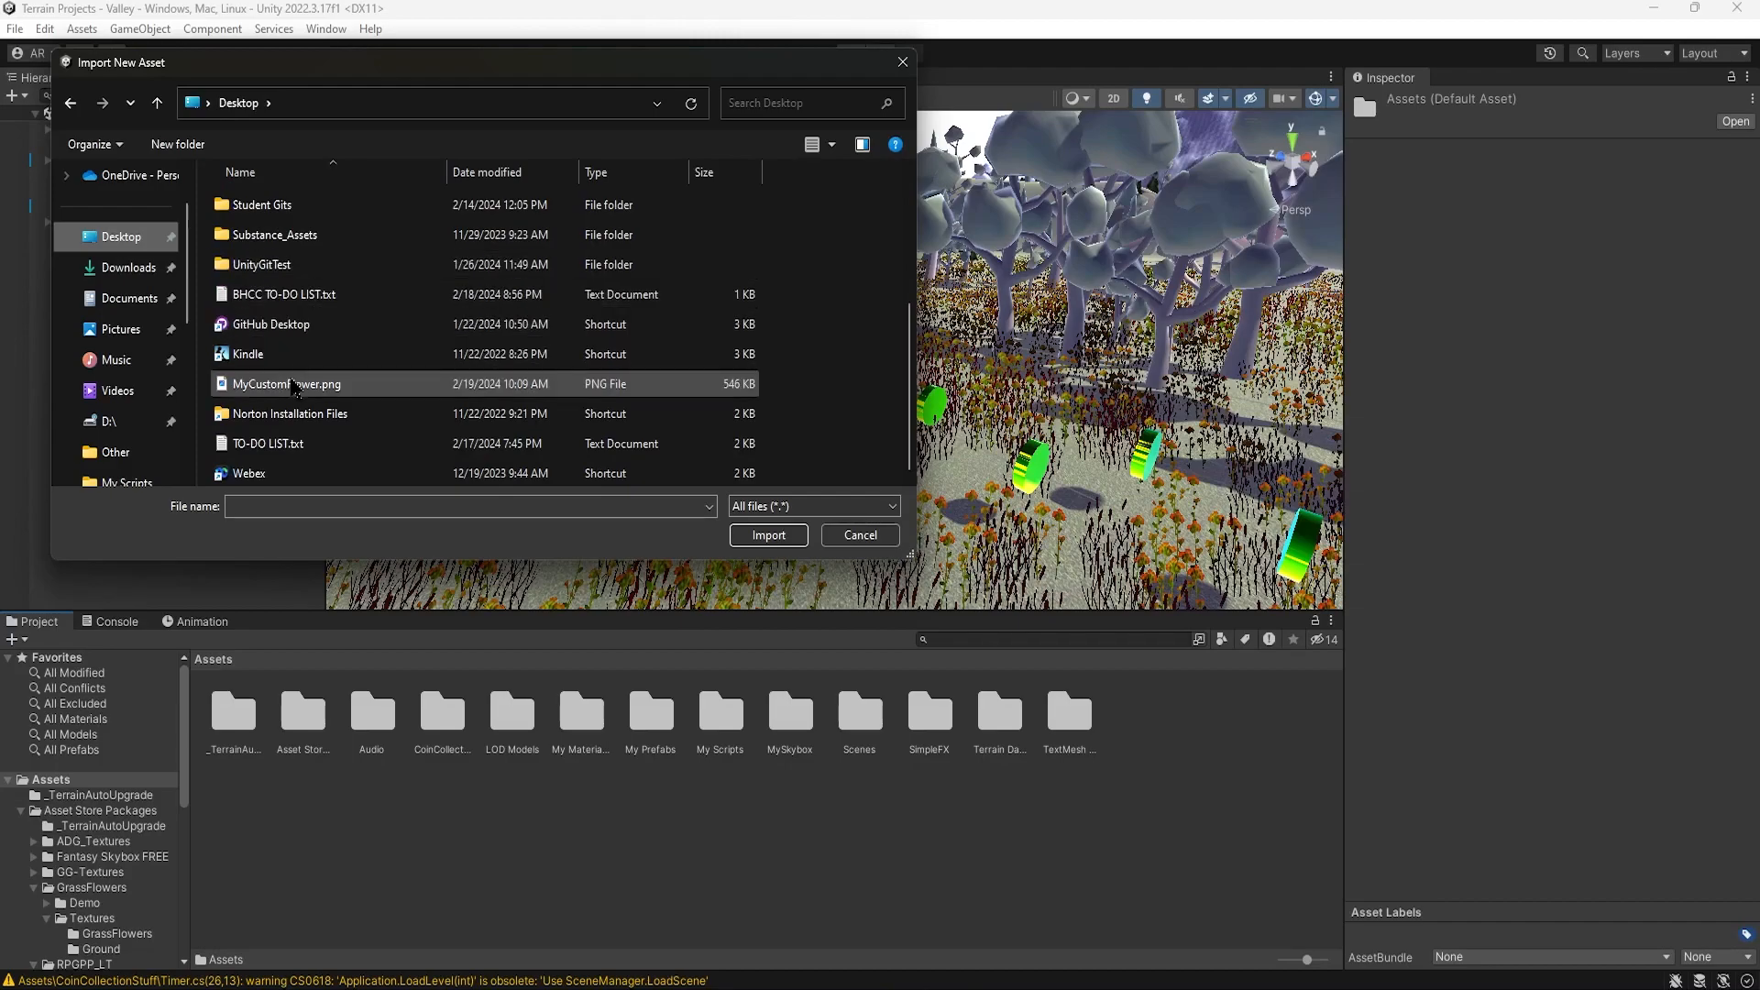
{"action": "left_click", "coordinate": [298, 385]}
{"action": "left_click", "coordinate": [788, 536]}
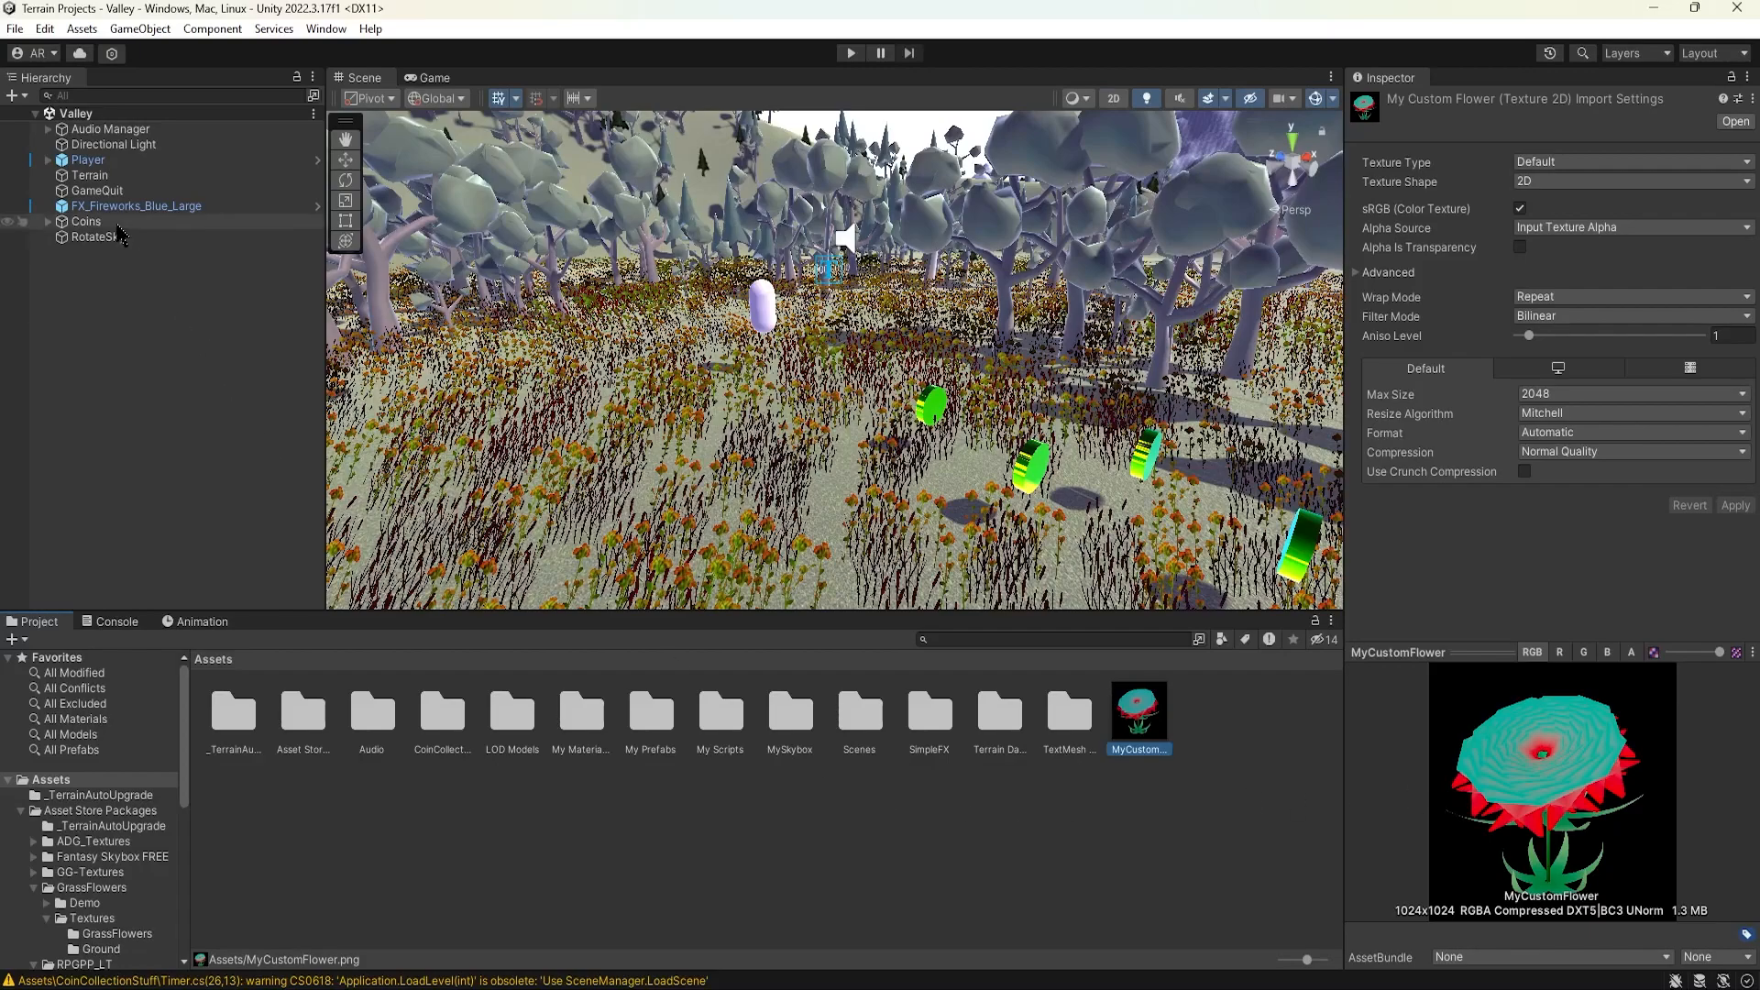
- Check the imported MyCustomFlower texture's settings and put the Terrain in Paint Details mode
{"action": "left_click", "coordinate": [90, 175]}
{"action": "left_click", "coordinate": [1554, 269]}
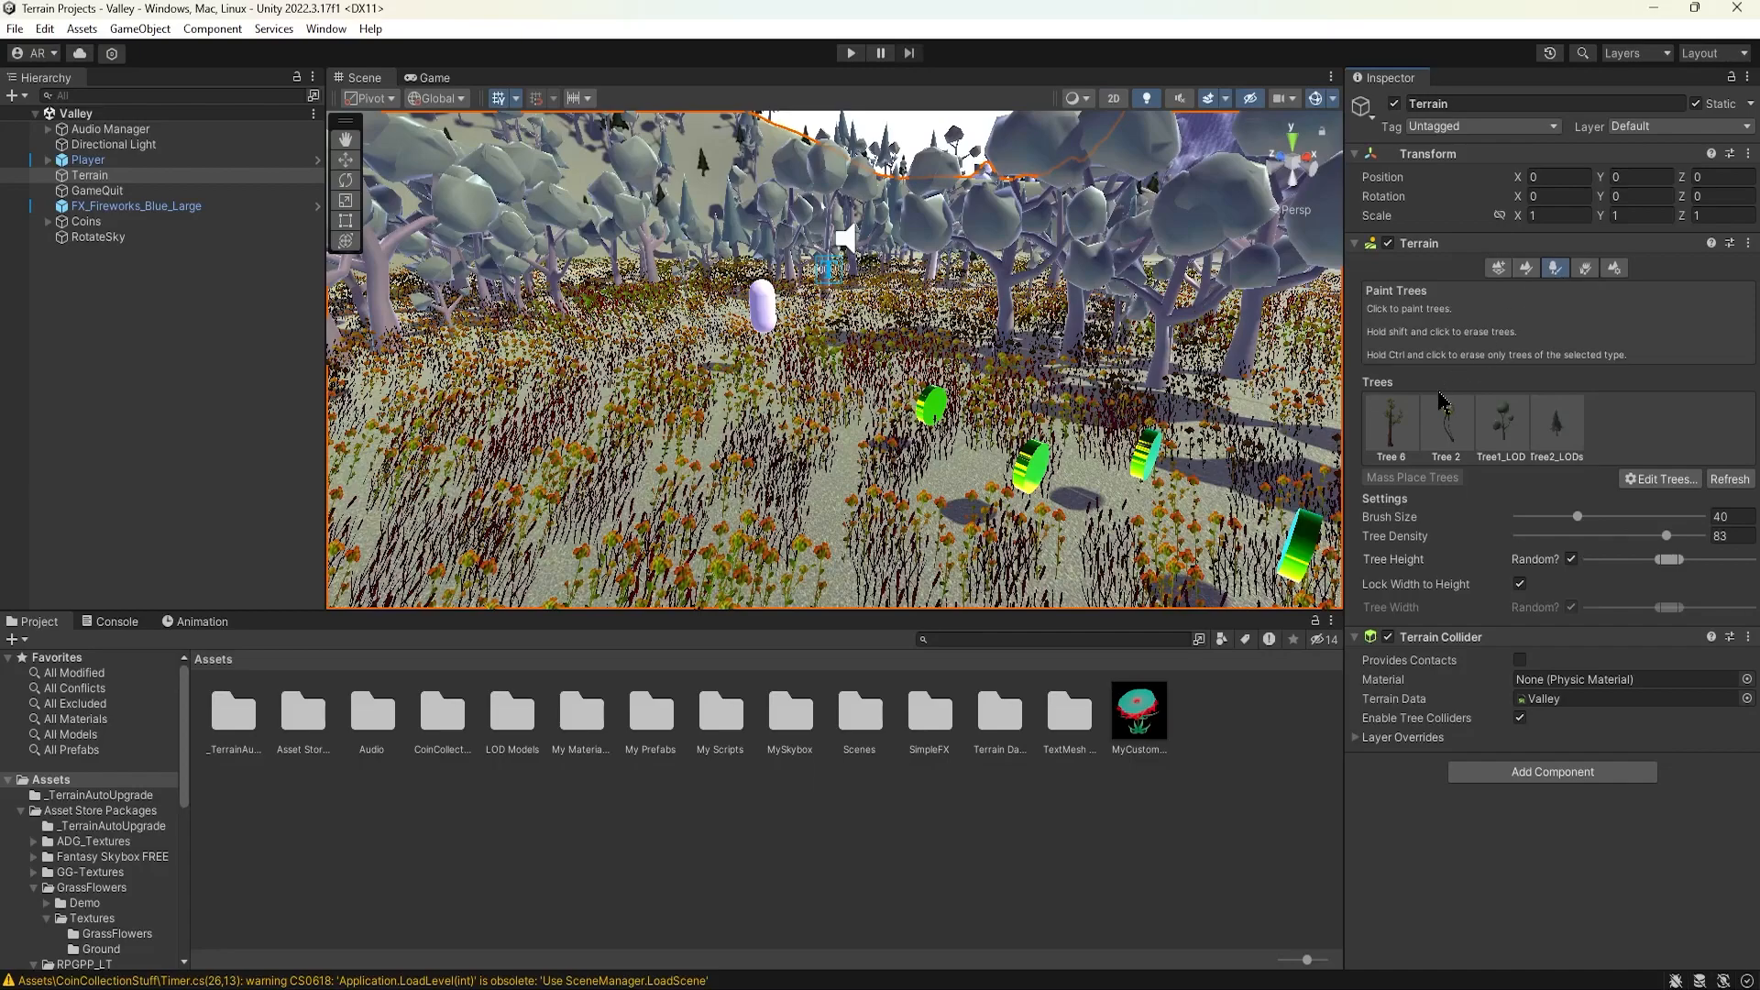
{"action": "left_click", "coordinate": [1585, 271]}
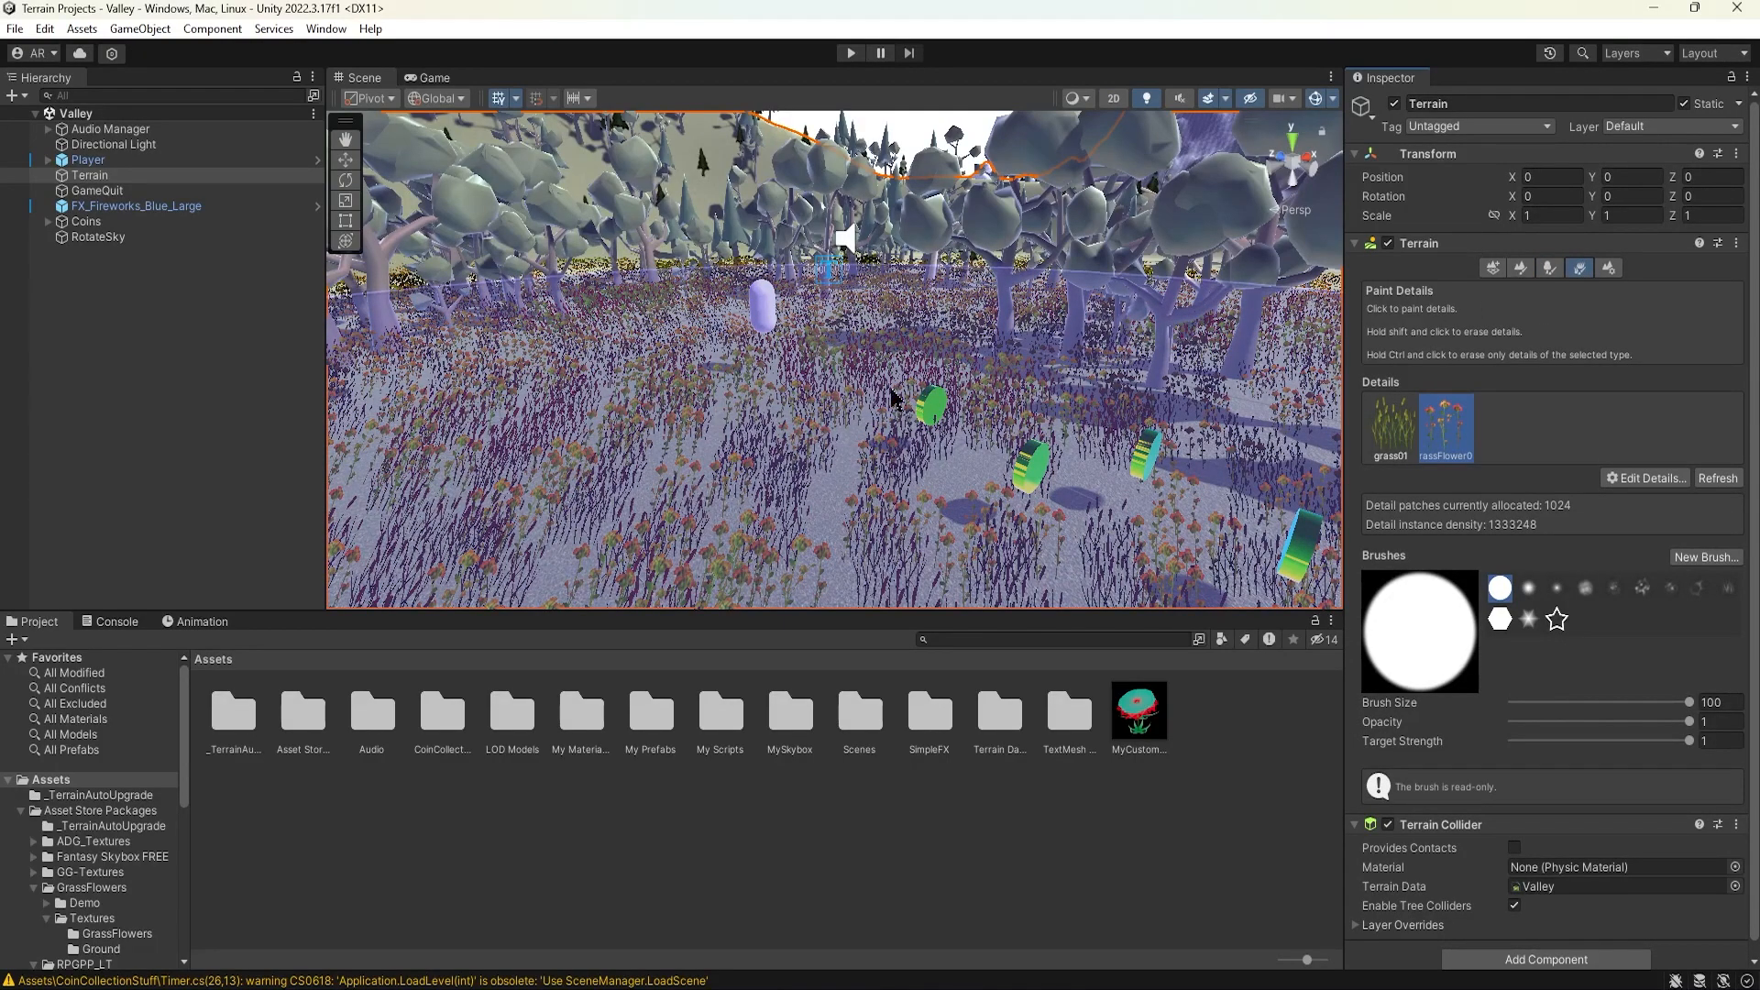
{"action": "left_click", "coordinate": [1141, 715]}
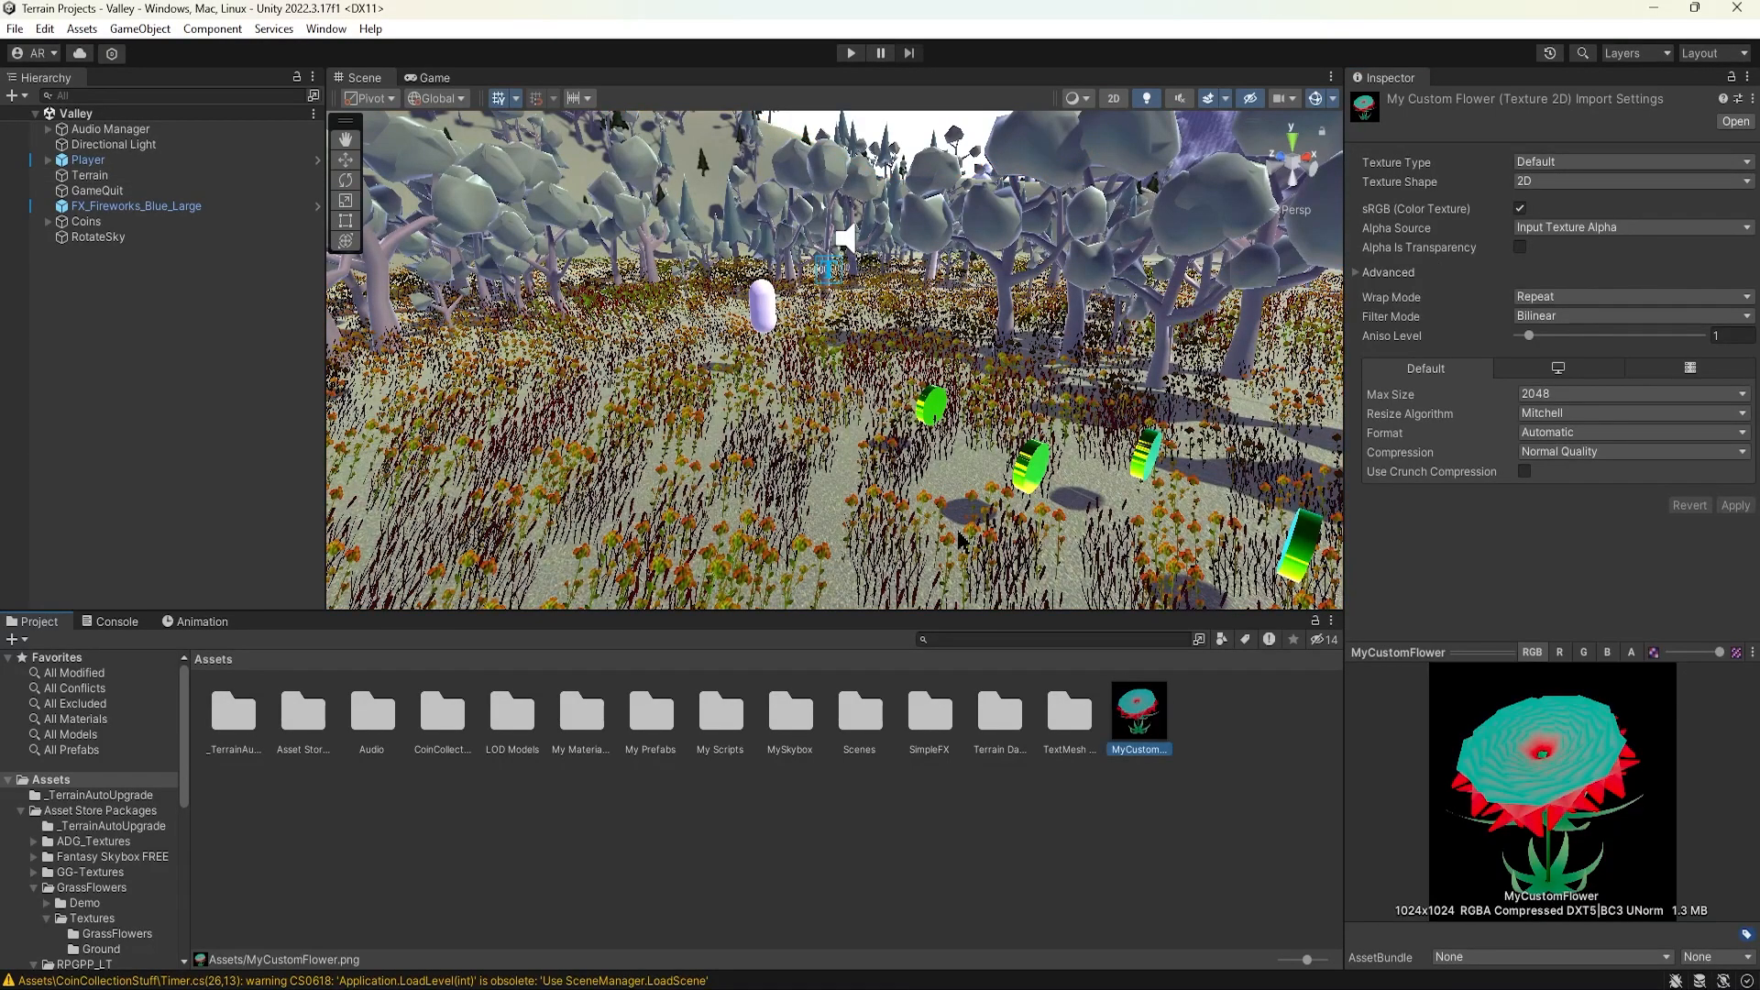
{"action": "left_click", "coordinate": [101, 175]}
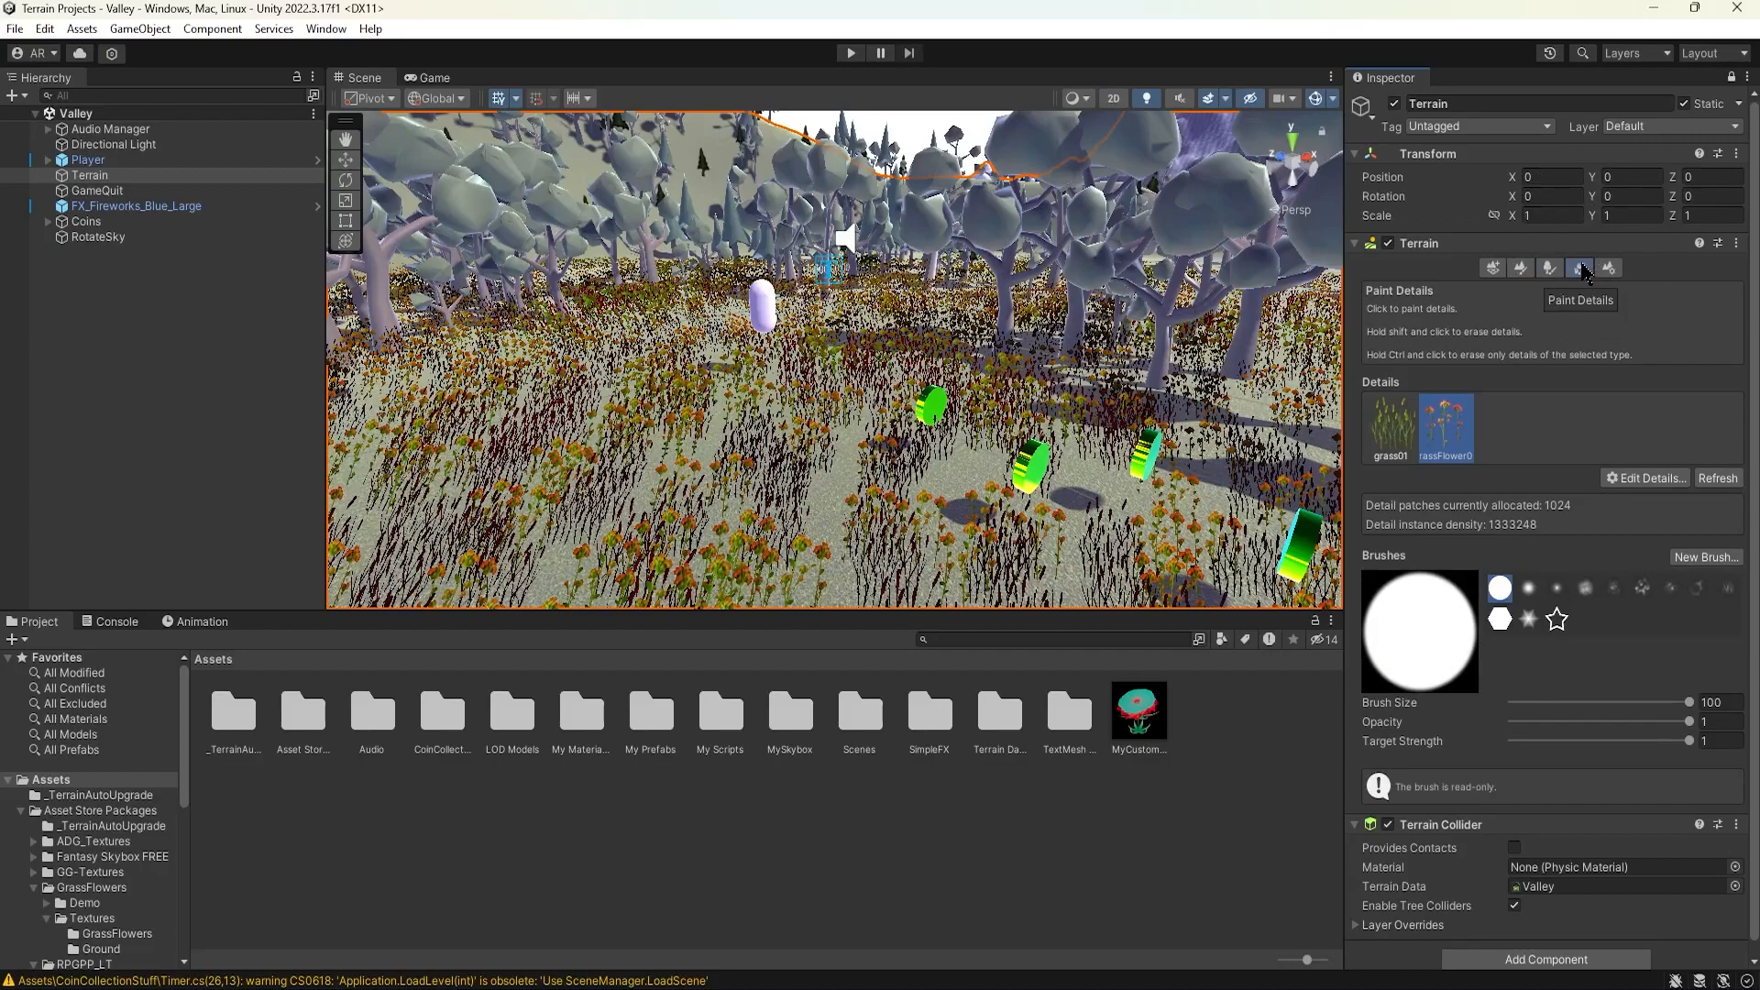
{"action": "key", "text": "ctrl"}
{"action": "key", "text": "ctrl"}
{"action": "key", "text": "ctrl"}
{"action": "key", "text": "ctrl"}
- Add MyCustomFlower to the terrain details as a grass texture and select it for painting
{"action": "left_click", "coordinate": [1651, 478]}
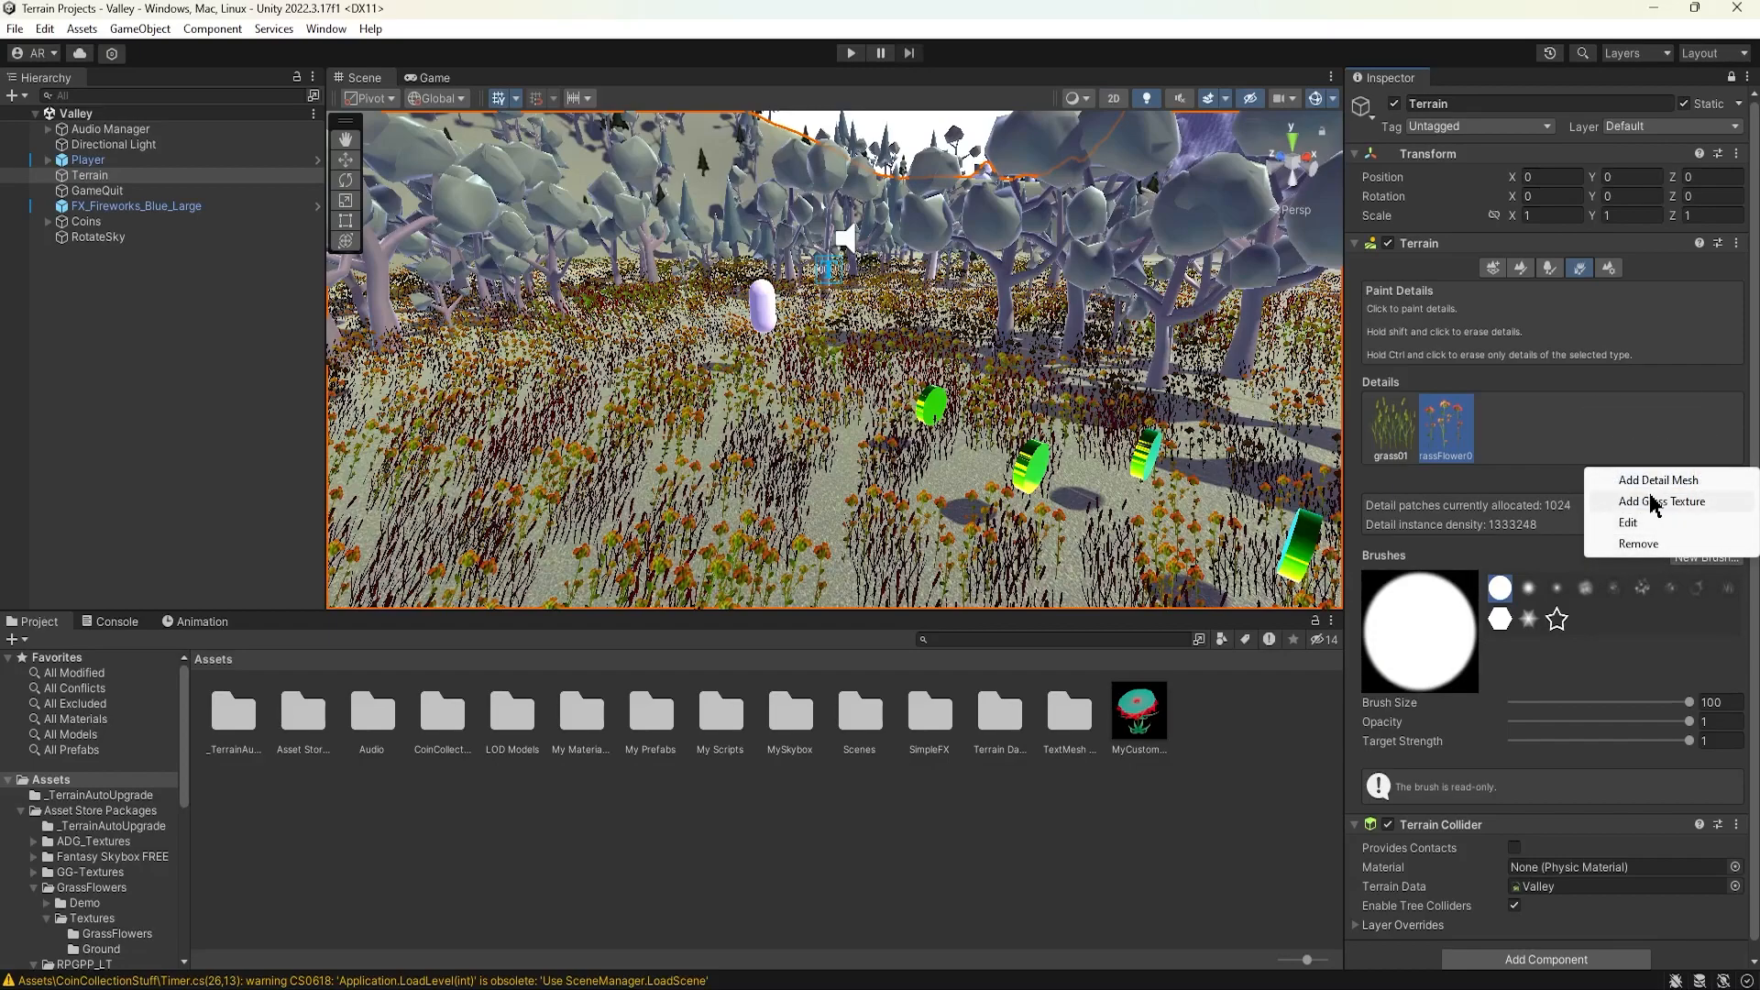
{"action": "left_click", "coordinate": [1654, 501]}
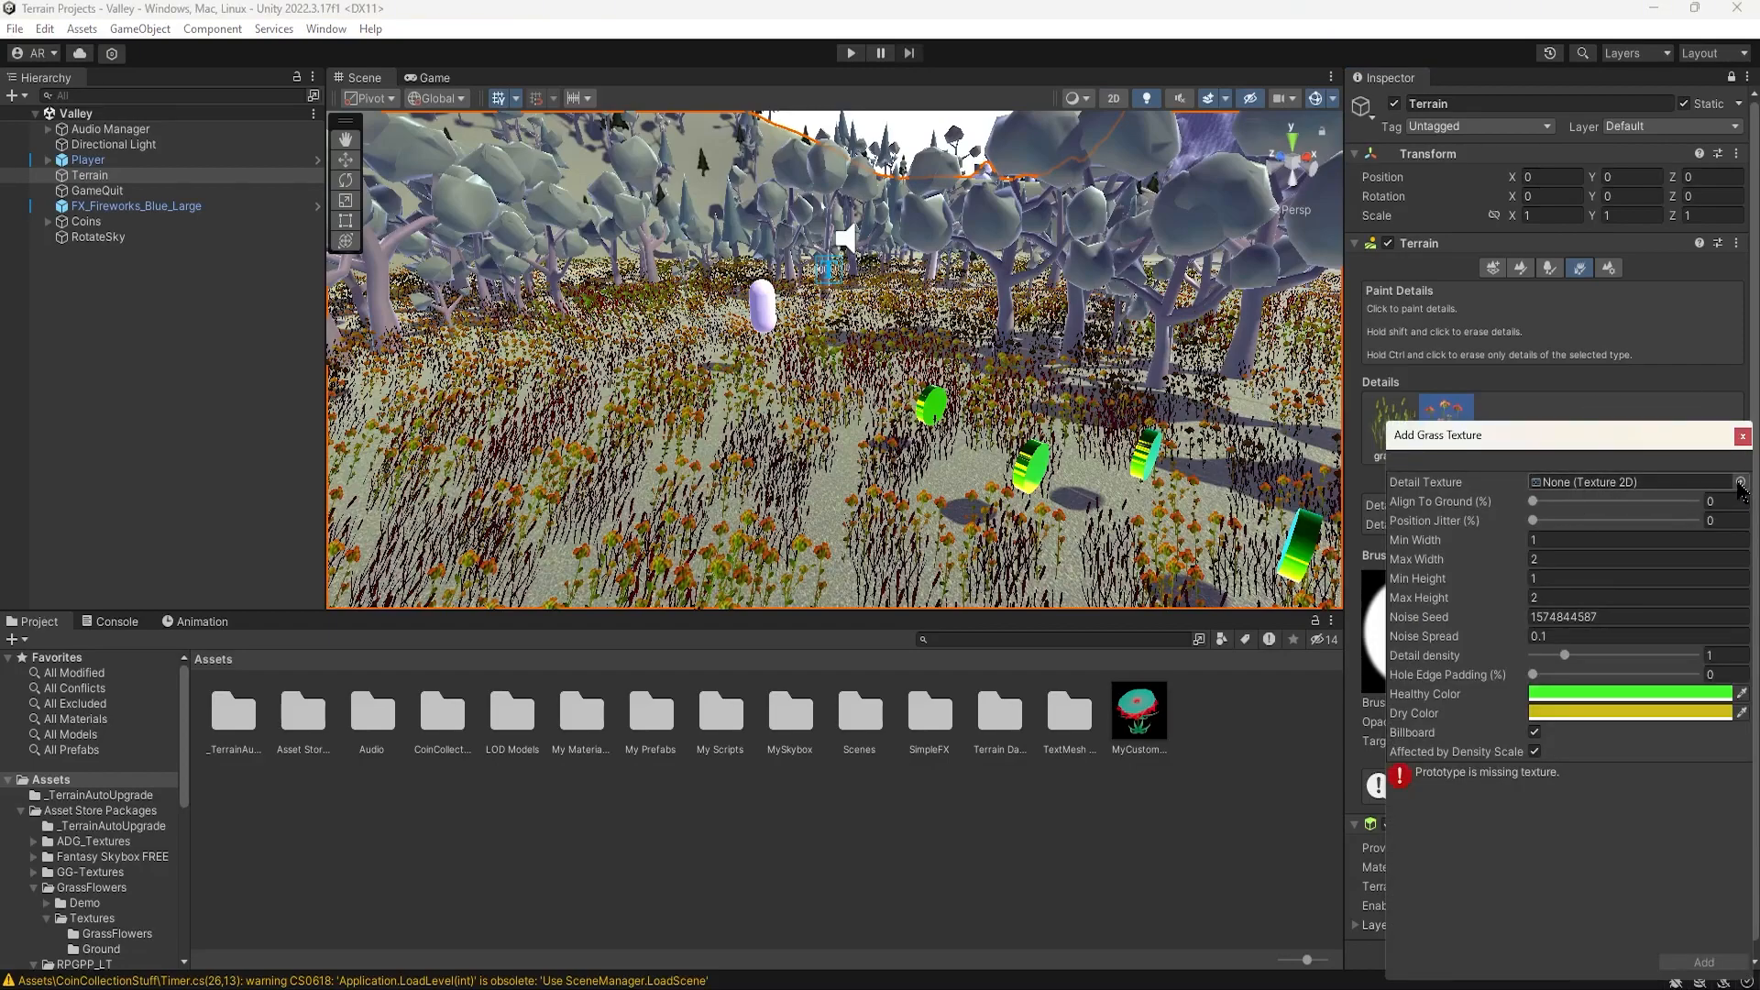
{"action": "left_click", "coordinate": [1741, 482]}
{"action": "scroll", "coordinate": [1302, 509], "scroll_direction": "down", "scroll_amount": 3}
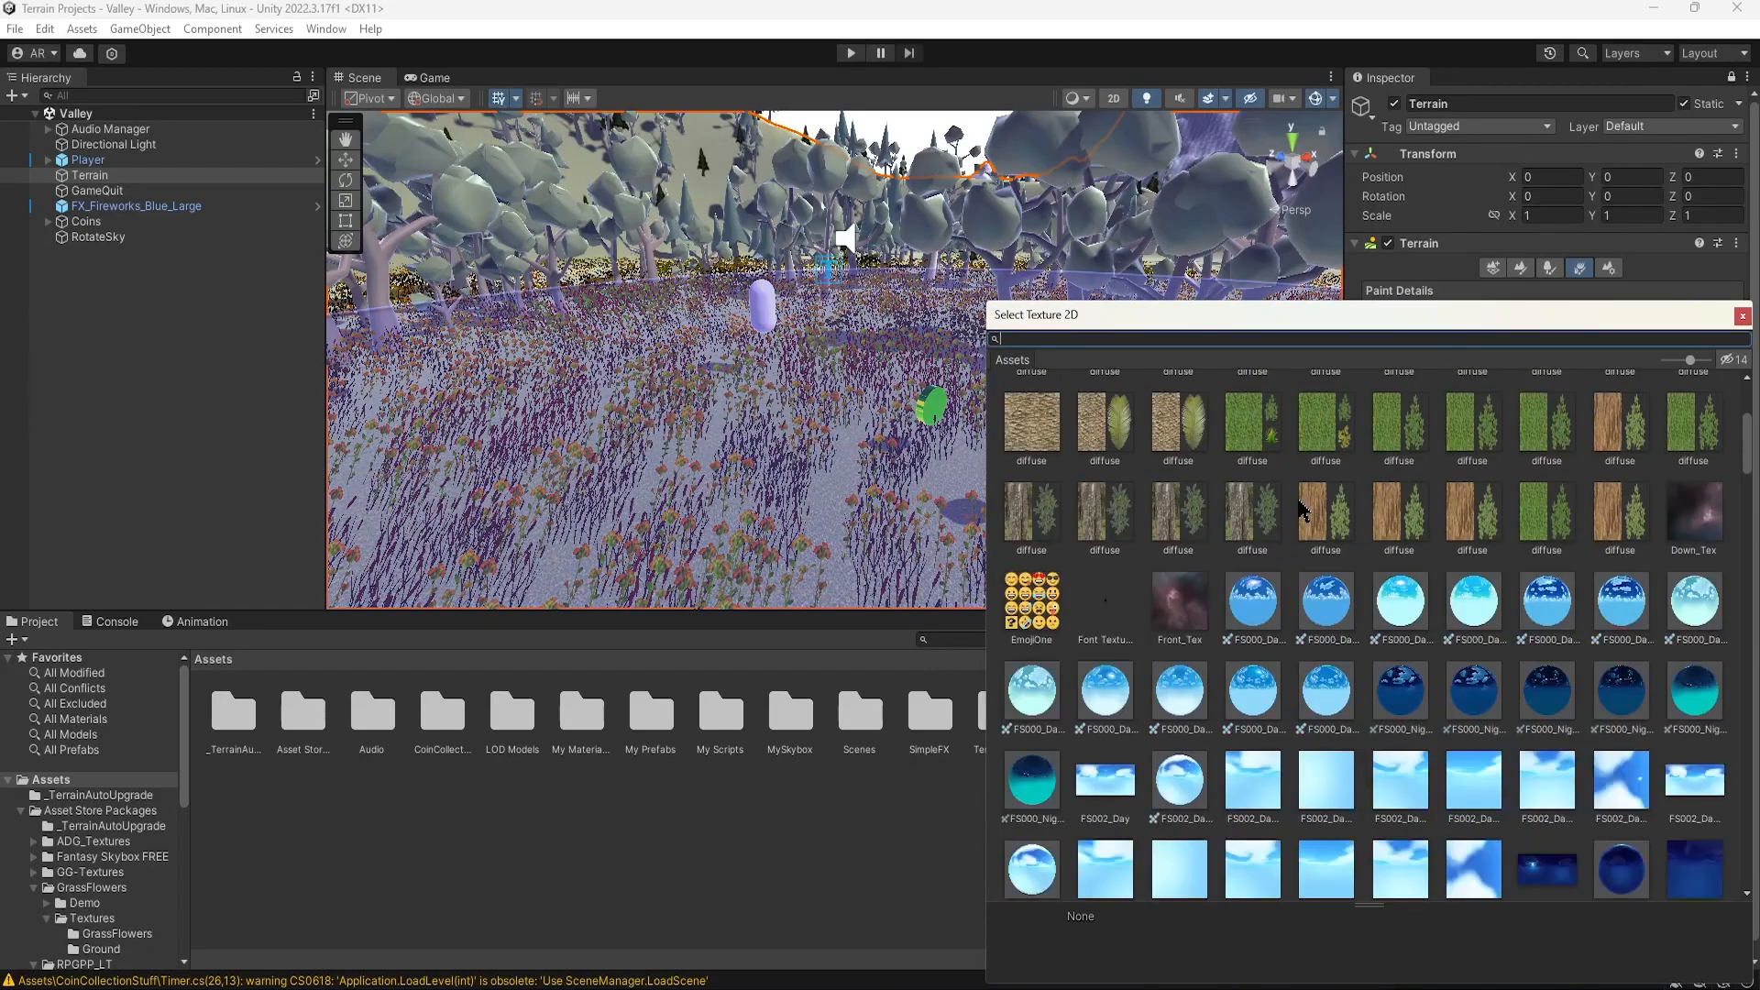
{"action": "scroll", "coordinate": [1296, 507], "scroll_direction": "up", "scroll_amount": 5}
{"action": "left_click_drag", "start_coordinate": [1158, 326], "coordinate": [975, 240]}
{"action": "type", "text": "M"}
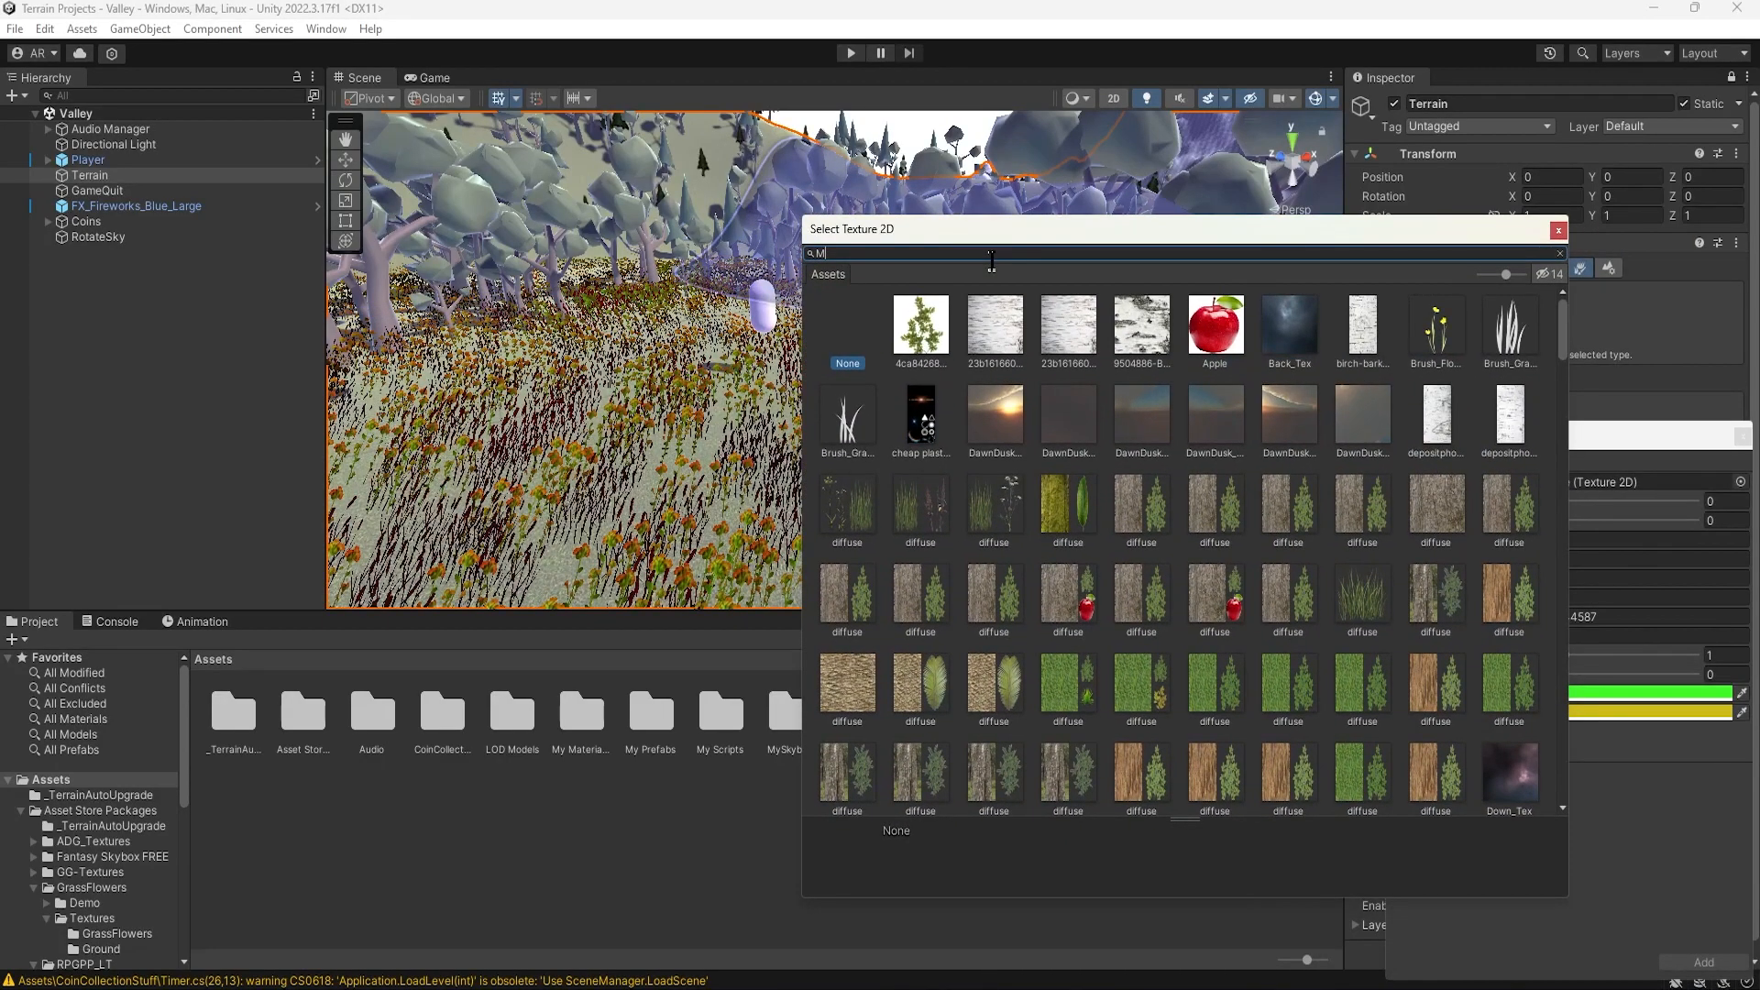
{"action": "type", "text": "y"}
{"action": "double_click", "coordinate": [916, 324]}
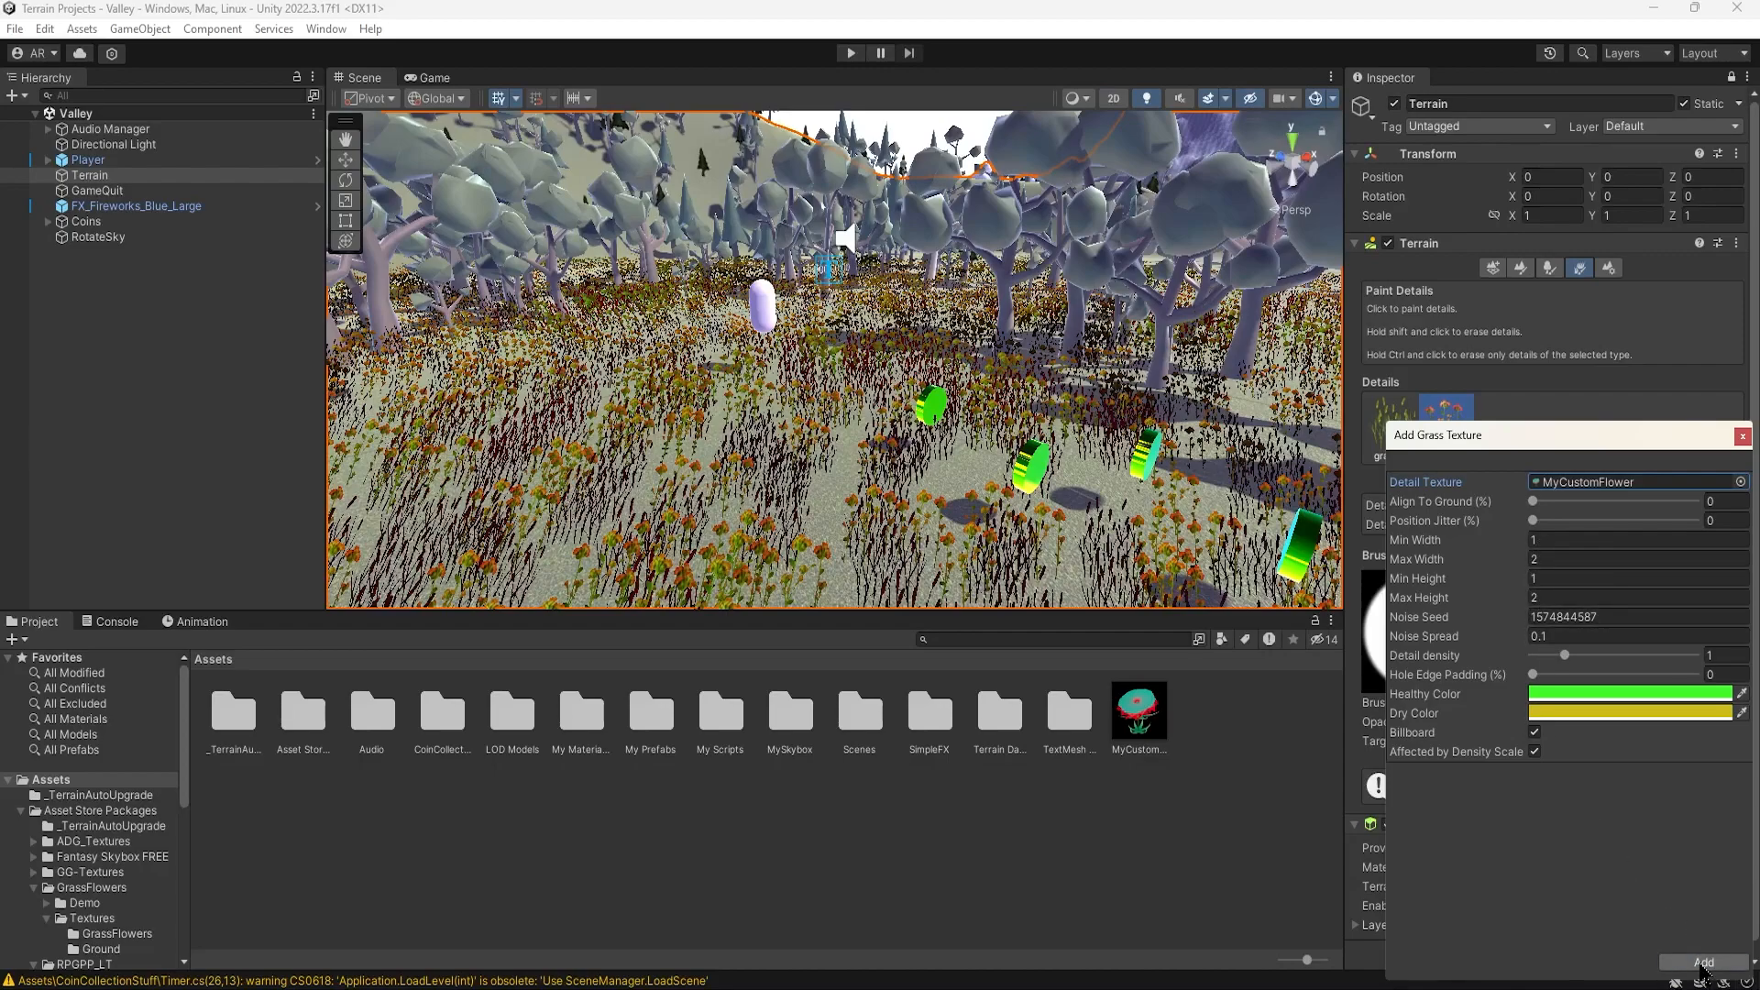
{"action": "left_click", "coordinate": [1703, 963]}
{"action": "left_click", "coordinate": [1500, 426]}
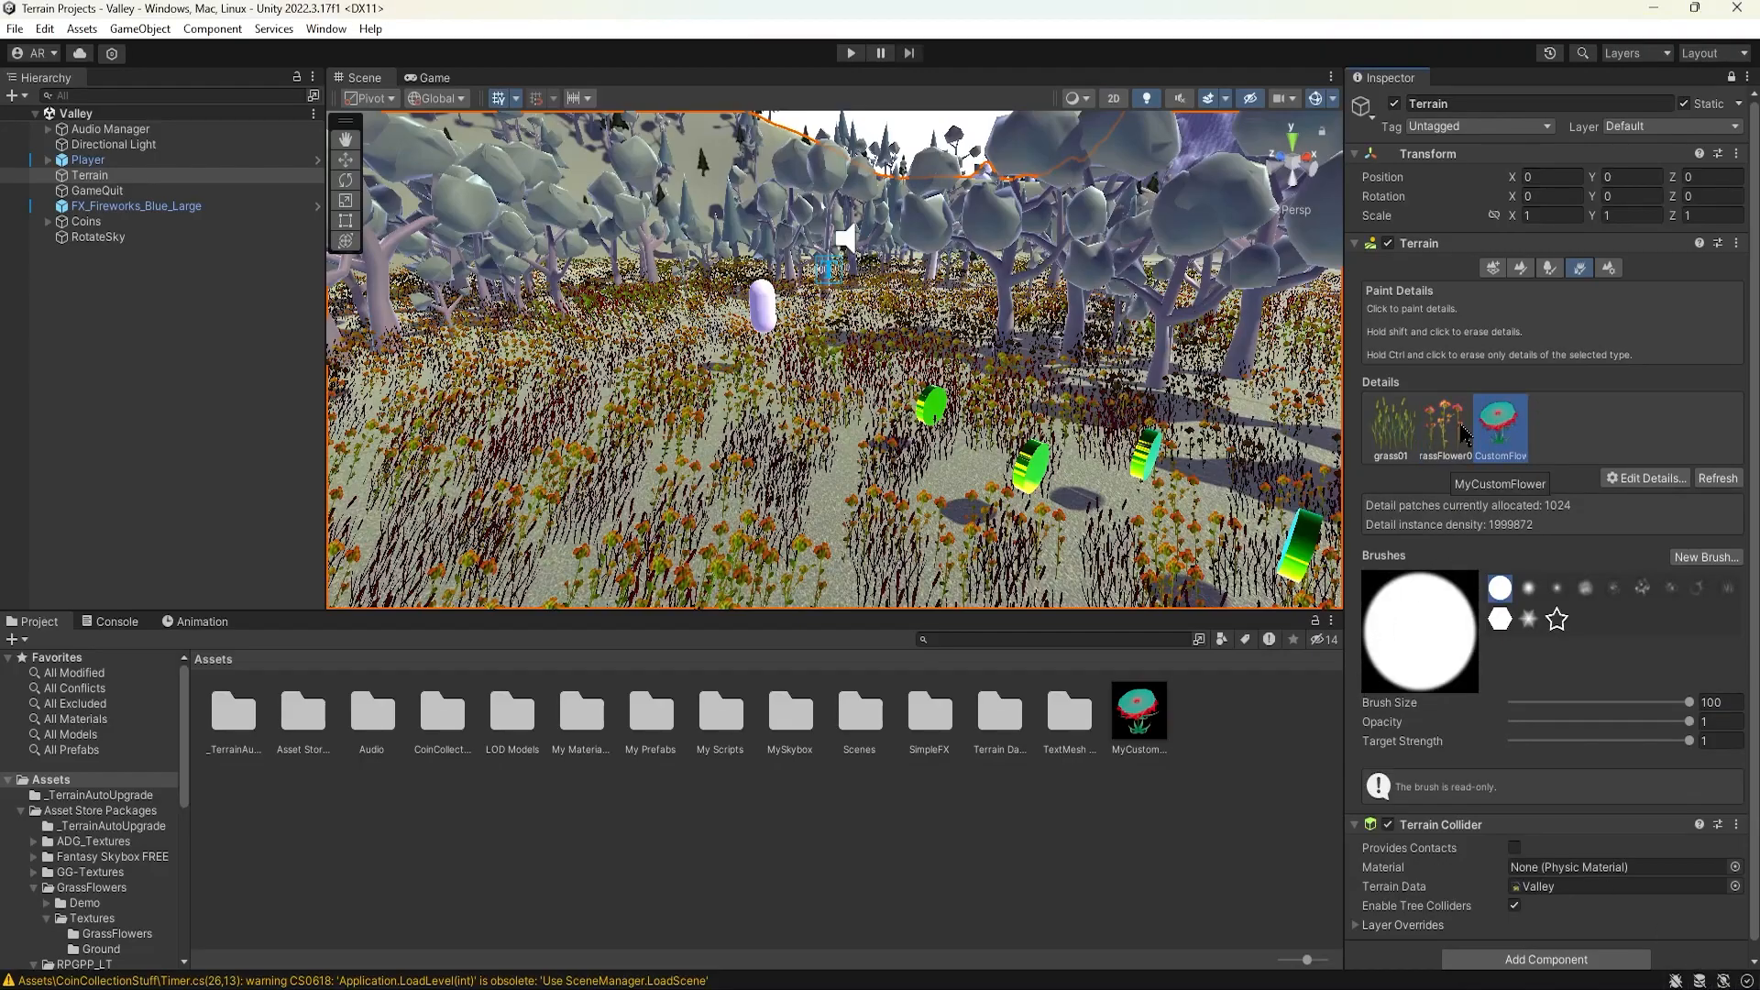
- Paint MyCustomFlower over an open area of the terrain with the size 100 brush and inspect the patch
{"action": "scroll", "coordinate": [807, 439], "scroll_direction": "down", "scroll_amount": 3}
{"action": "scroll", "coordinate": [808, 429], "scroll_direction": "down", "scroll_amount": 10}
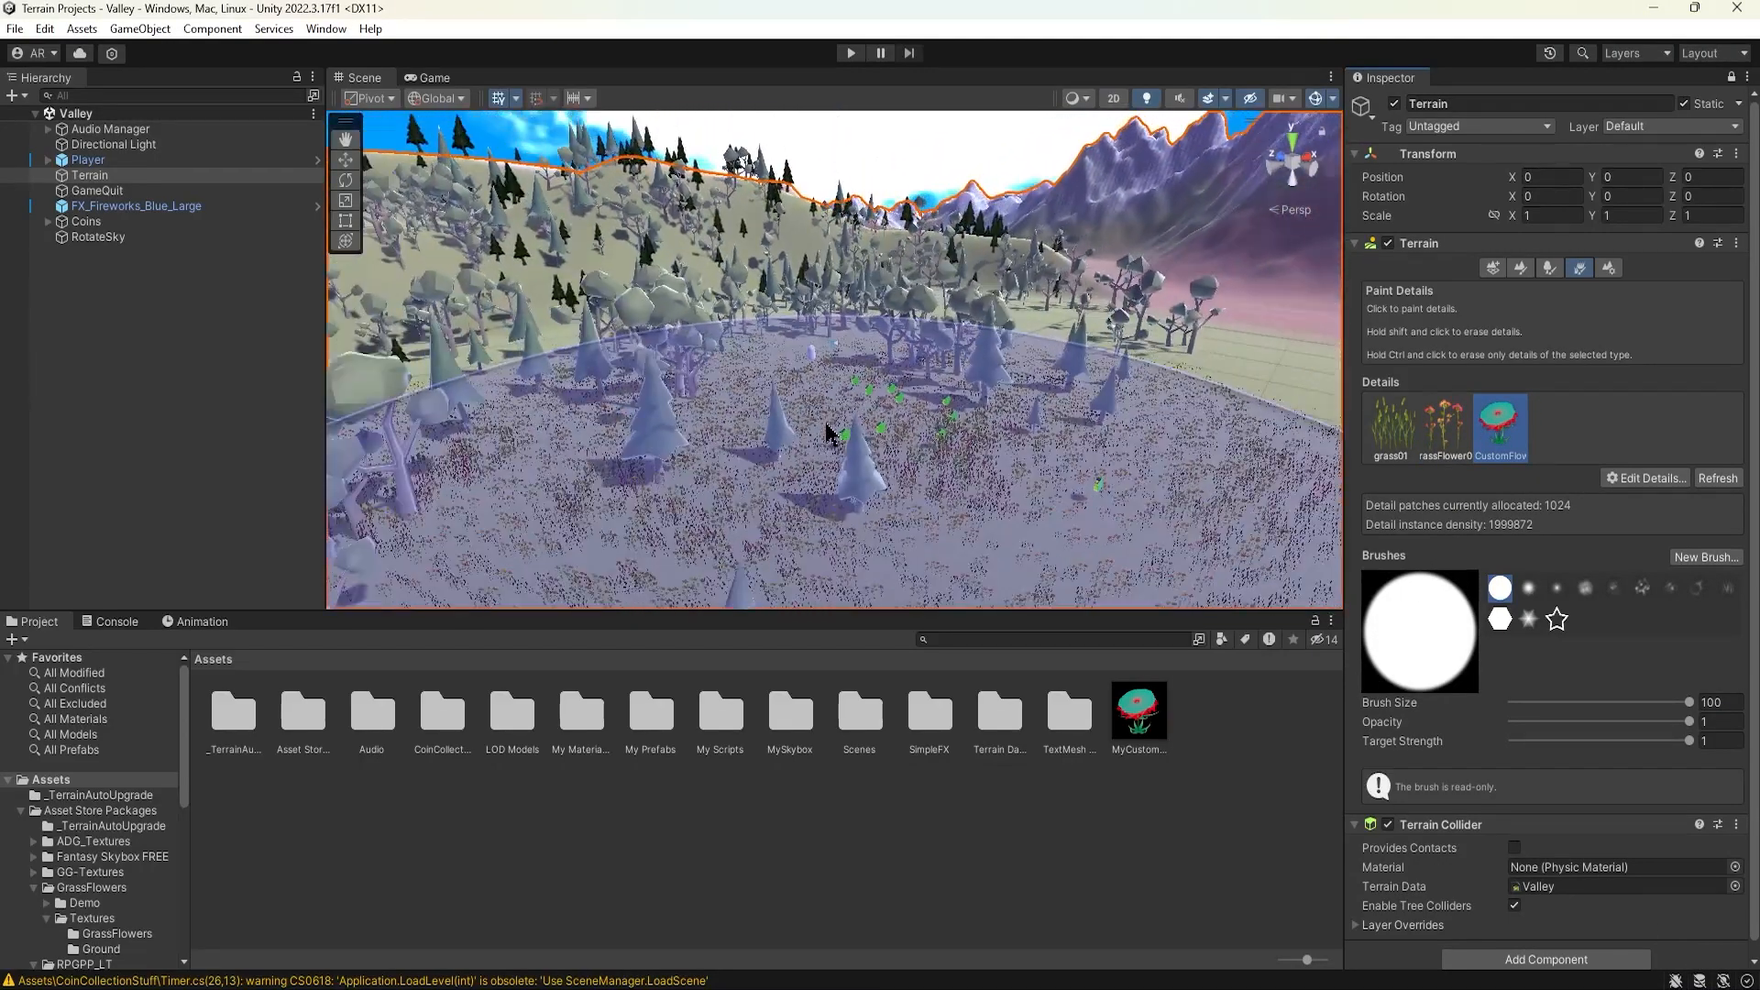
{"action": "mouse_move", "coordinate": [877, 428]}
{"action": "middle_mouse_down"}
{"action": "mouse_move", "coordinate": [997, 403]}
{"action": "mouse_move", "coordinate": [623, 357]}
{"action": "middle_mouse_up"}
{"action": "left_click_drag", "start_coordinate": [624, 358], "coordinate": [675, 456], "text": "alt"}
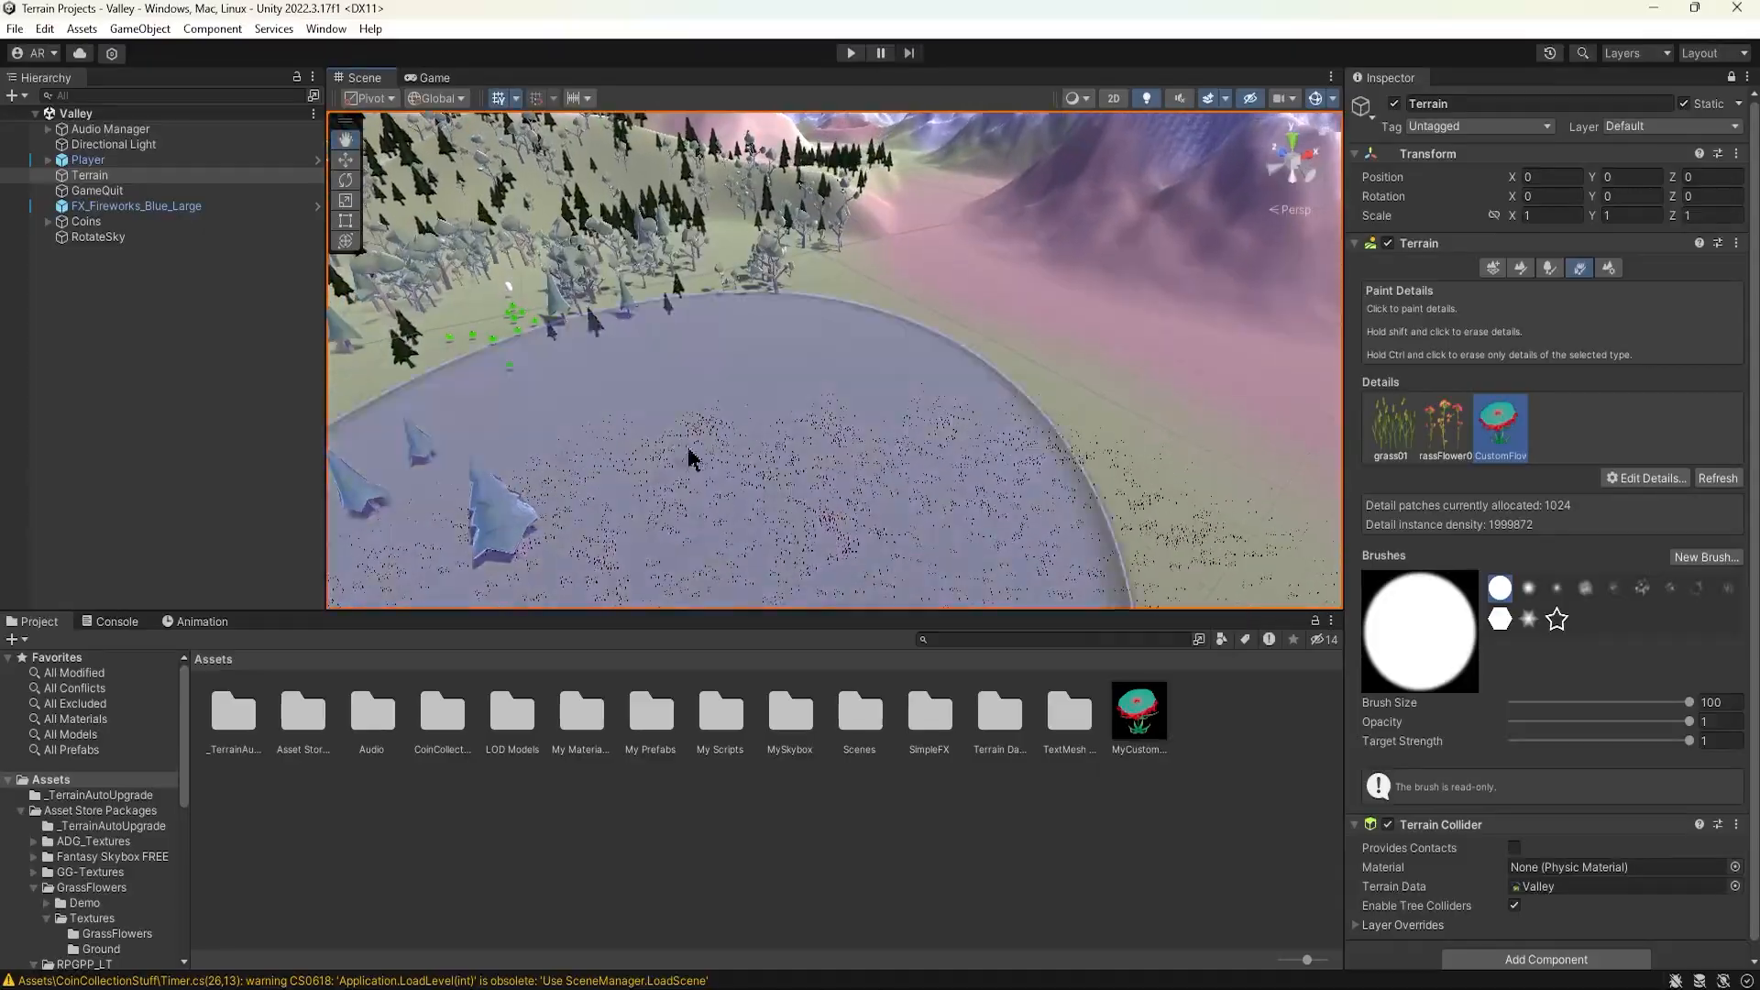
{"action": "scroll", "coordinate": [679, 453], "scroll_direction": "up", "scroll_amount": 3}
{"action": "left_click", "coordinate": [963, 387]}
{"action": "scroll", "coordinate": [947, 413], "scroll_direction": "up", "scroll_amount": 8}
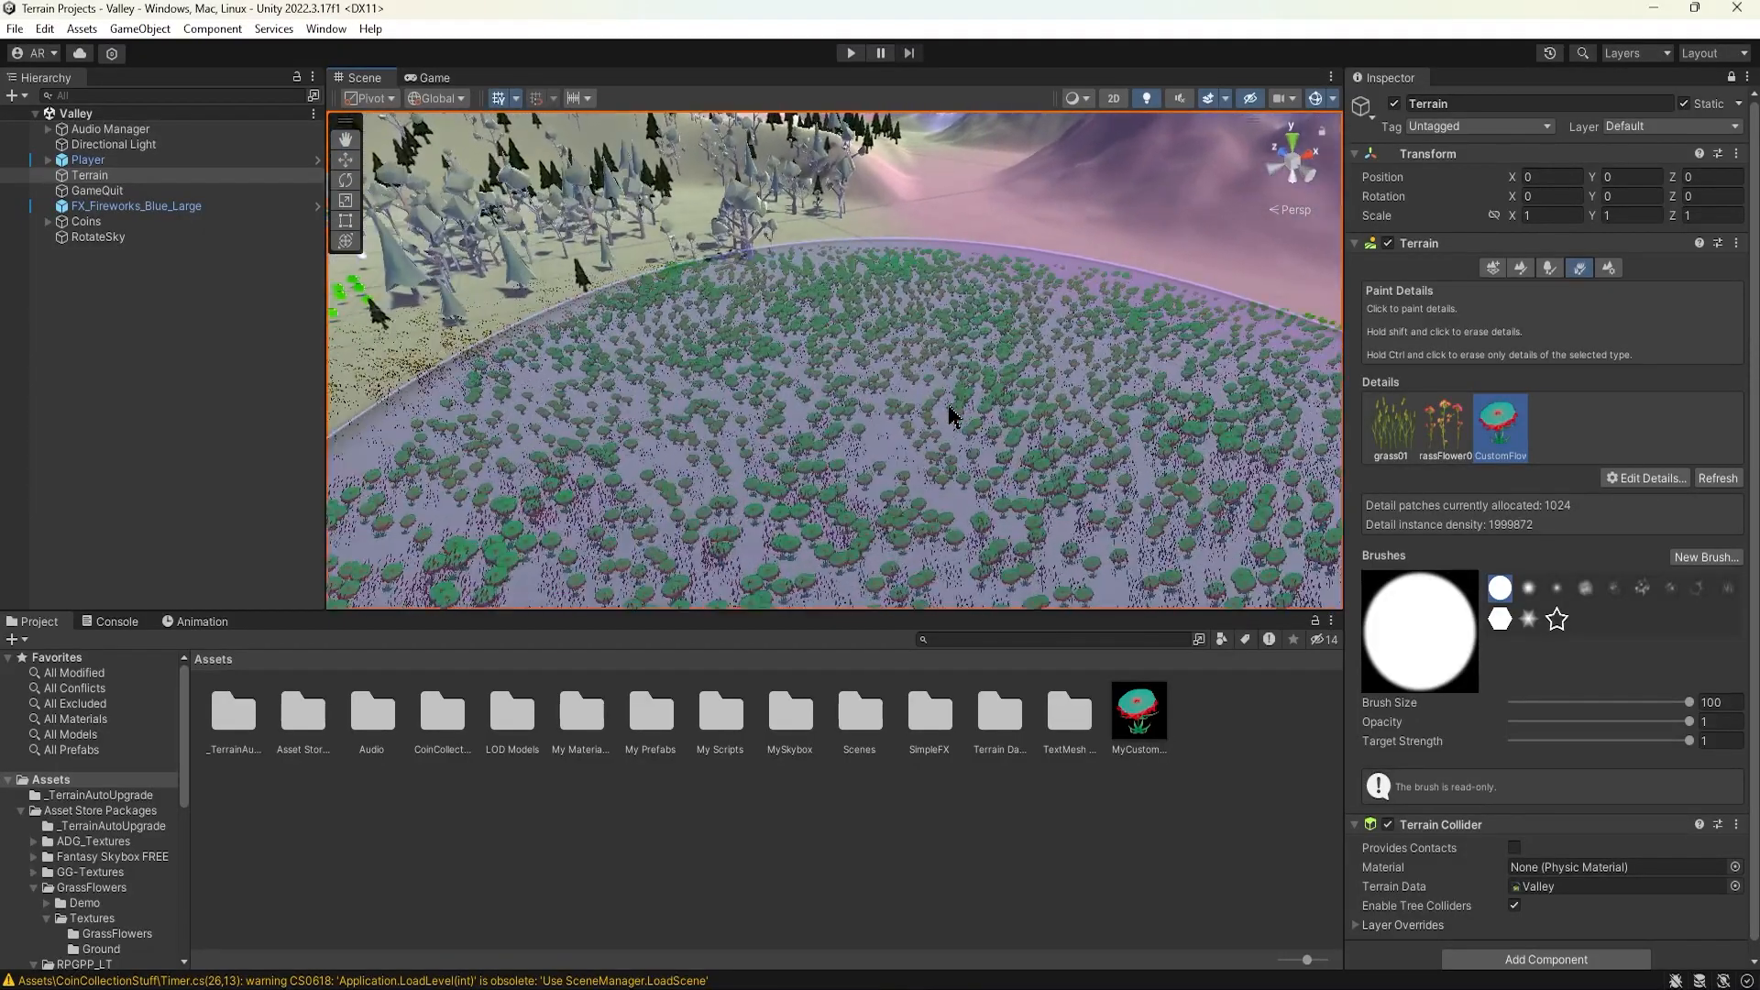
{"action": "right_click_drag", "start_coordinate": [904, 401], "coordinate": [1040, 323]}
{"action": "left_click_drag", "start_coordinate": [1040, 323], "coordinate": [1036, 318], "text": "alt"}
{"action": "mouse_move", "coordinate": [1034, 326]}
{"action": "right_mouse_down", "text": "alt"}
{"action": "mouse_move", "coordinate": [849, 325]}
{"action": "mouse_move", "coordinate": [999, 336]}
{"action": "right_mouse_up", "text": "alt"}
{"action": "left_click_drag", "start_coordinate": [1000, 336], "coordinate": [1155, 357], "text": "alt"}
- Choose the soft round brush for detail painting and reduce its size to 7.8
{"action": "mouse_move", "coordinate": [1495, 374]}
{"action": "right_mouse_down"}
{"action": "mouse_move", "coordinate": [1577, 363]}
{"action": "mouse_move", "coordinate": [1090, 340]}
{"action": "mouse_move", "coordinate": [1087, 356]}
{"action": "mouse_move", "coordinate": [911, 302]}
{"action": "mouse_move", "coordinate": [771, 337]}
{"action": "mouse_move", "coordinate": [746, 421]}
{"action": "right_mouse_up"}
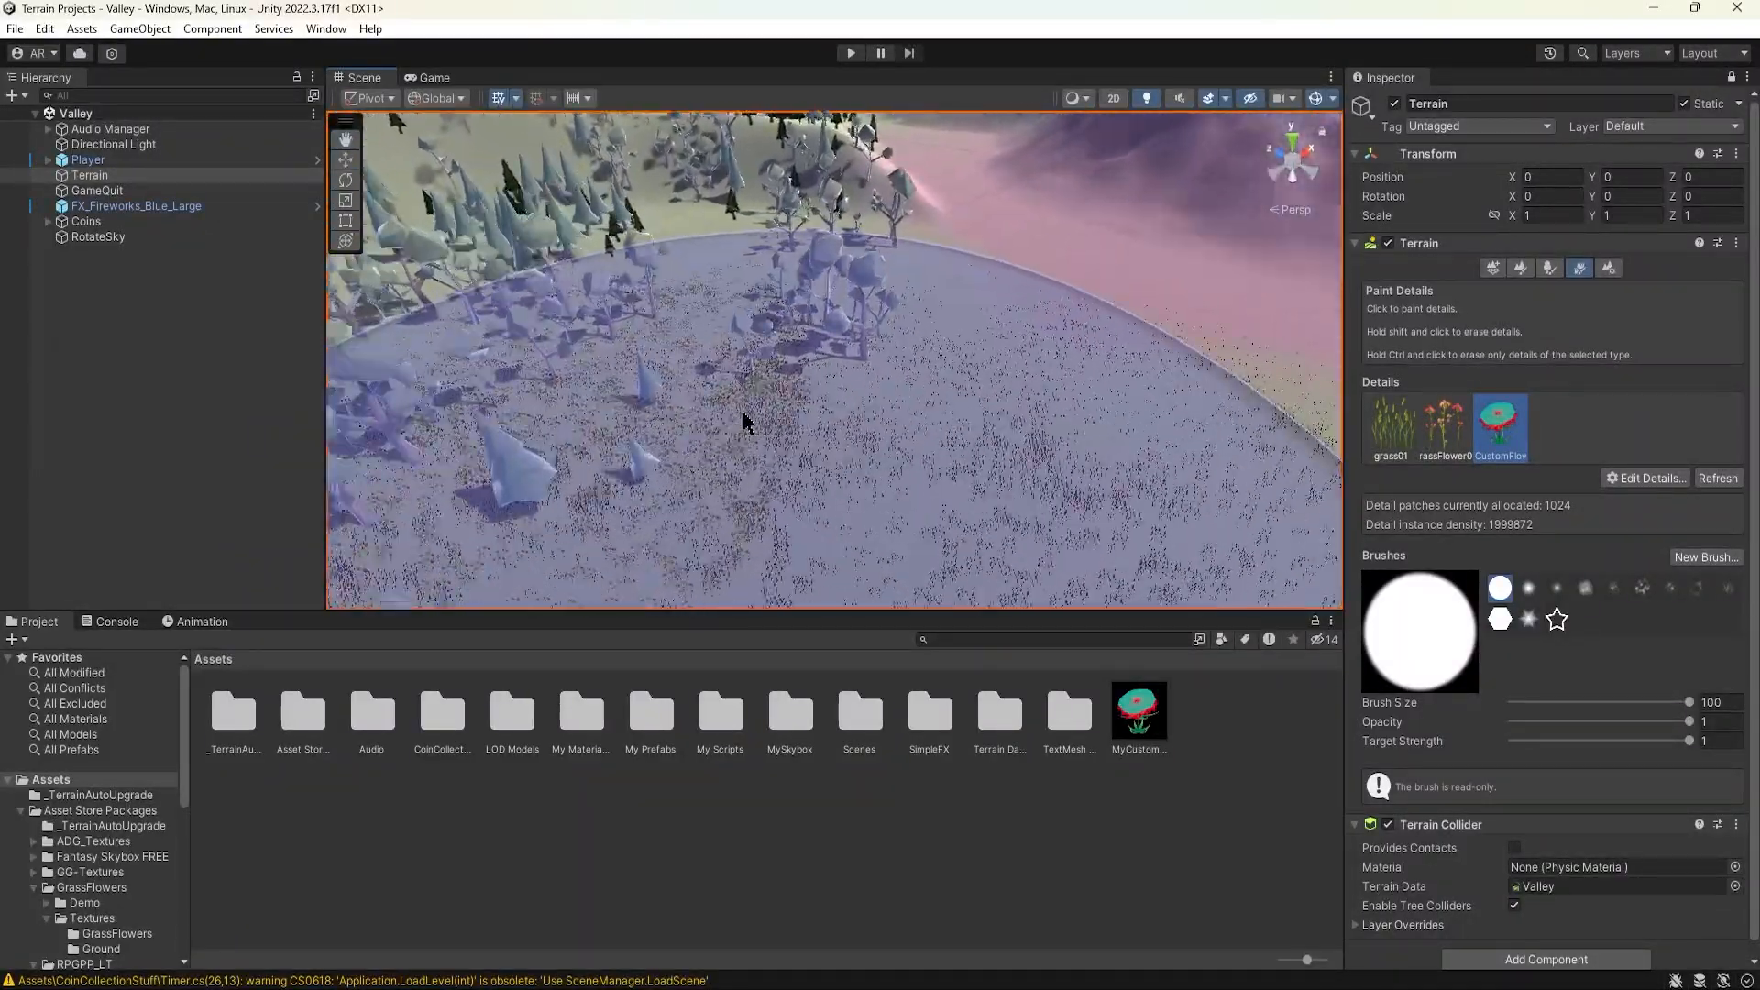
{"action": "middle_click_drag", "start_coordinate": [686, 397], "coordinate": [916, 362]}
{"action": "scroll", "coordinate": [916, 364], "scroll_direction": "up", "scroll_amount": 5}
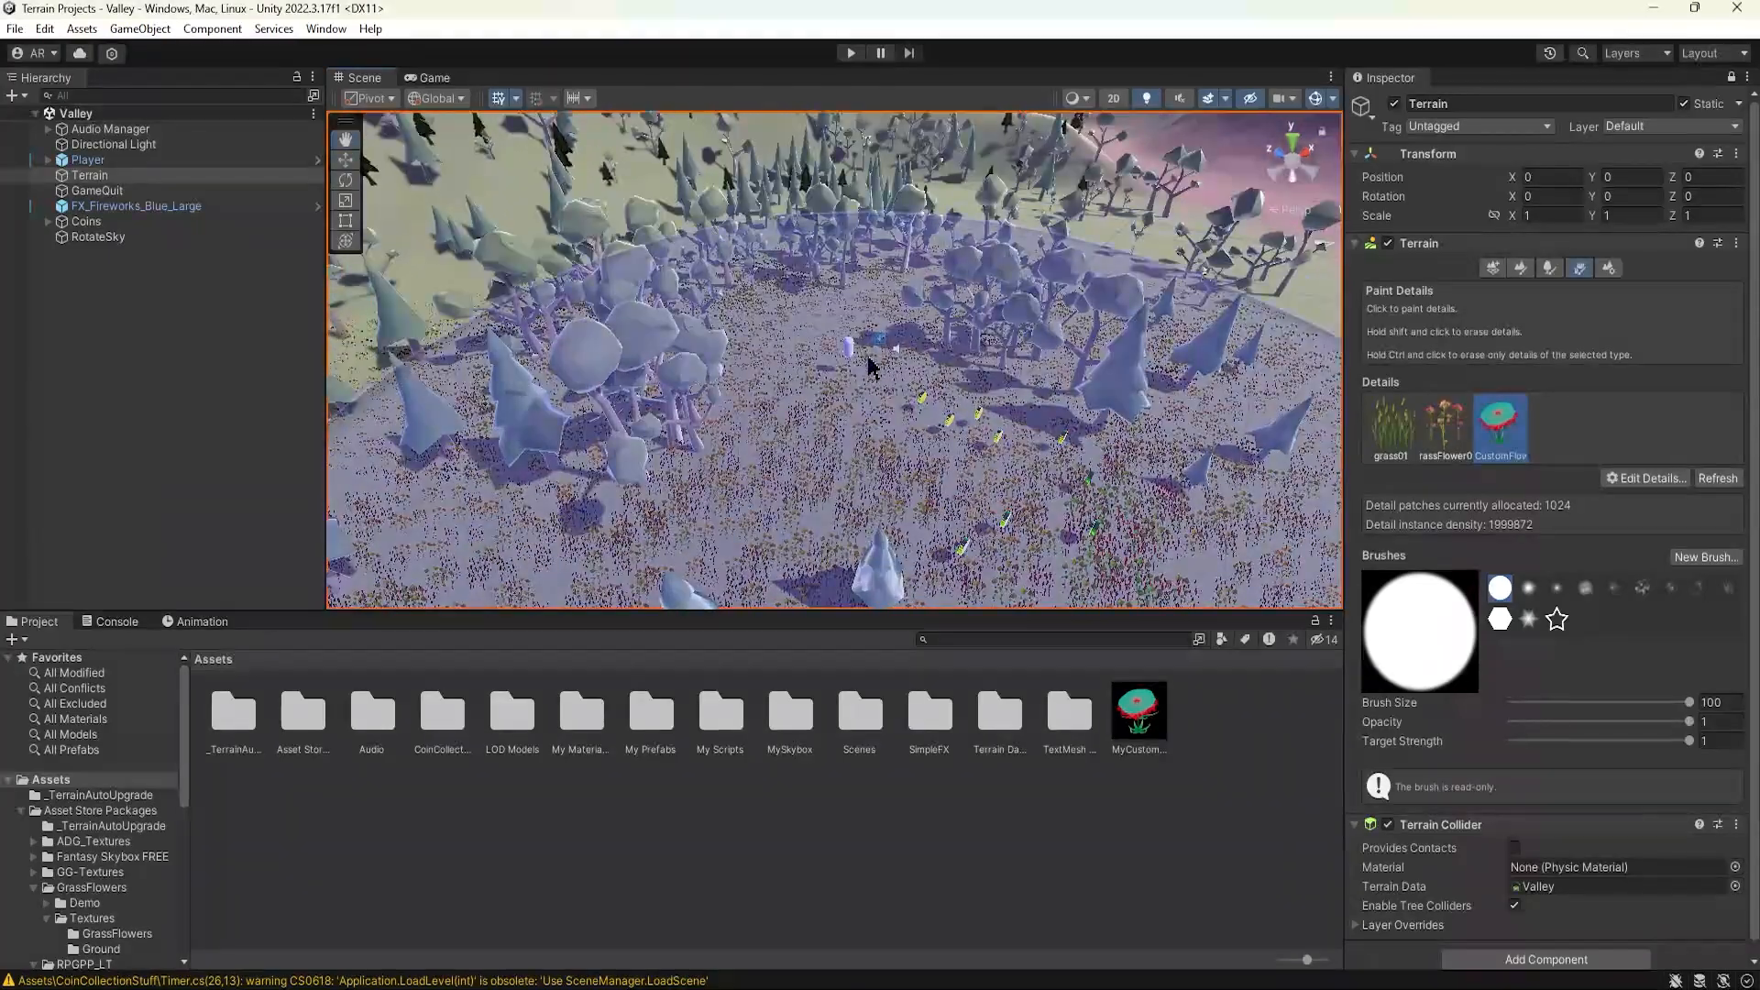
{"action": "left_click", "coordinate": [1527, 589]}
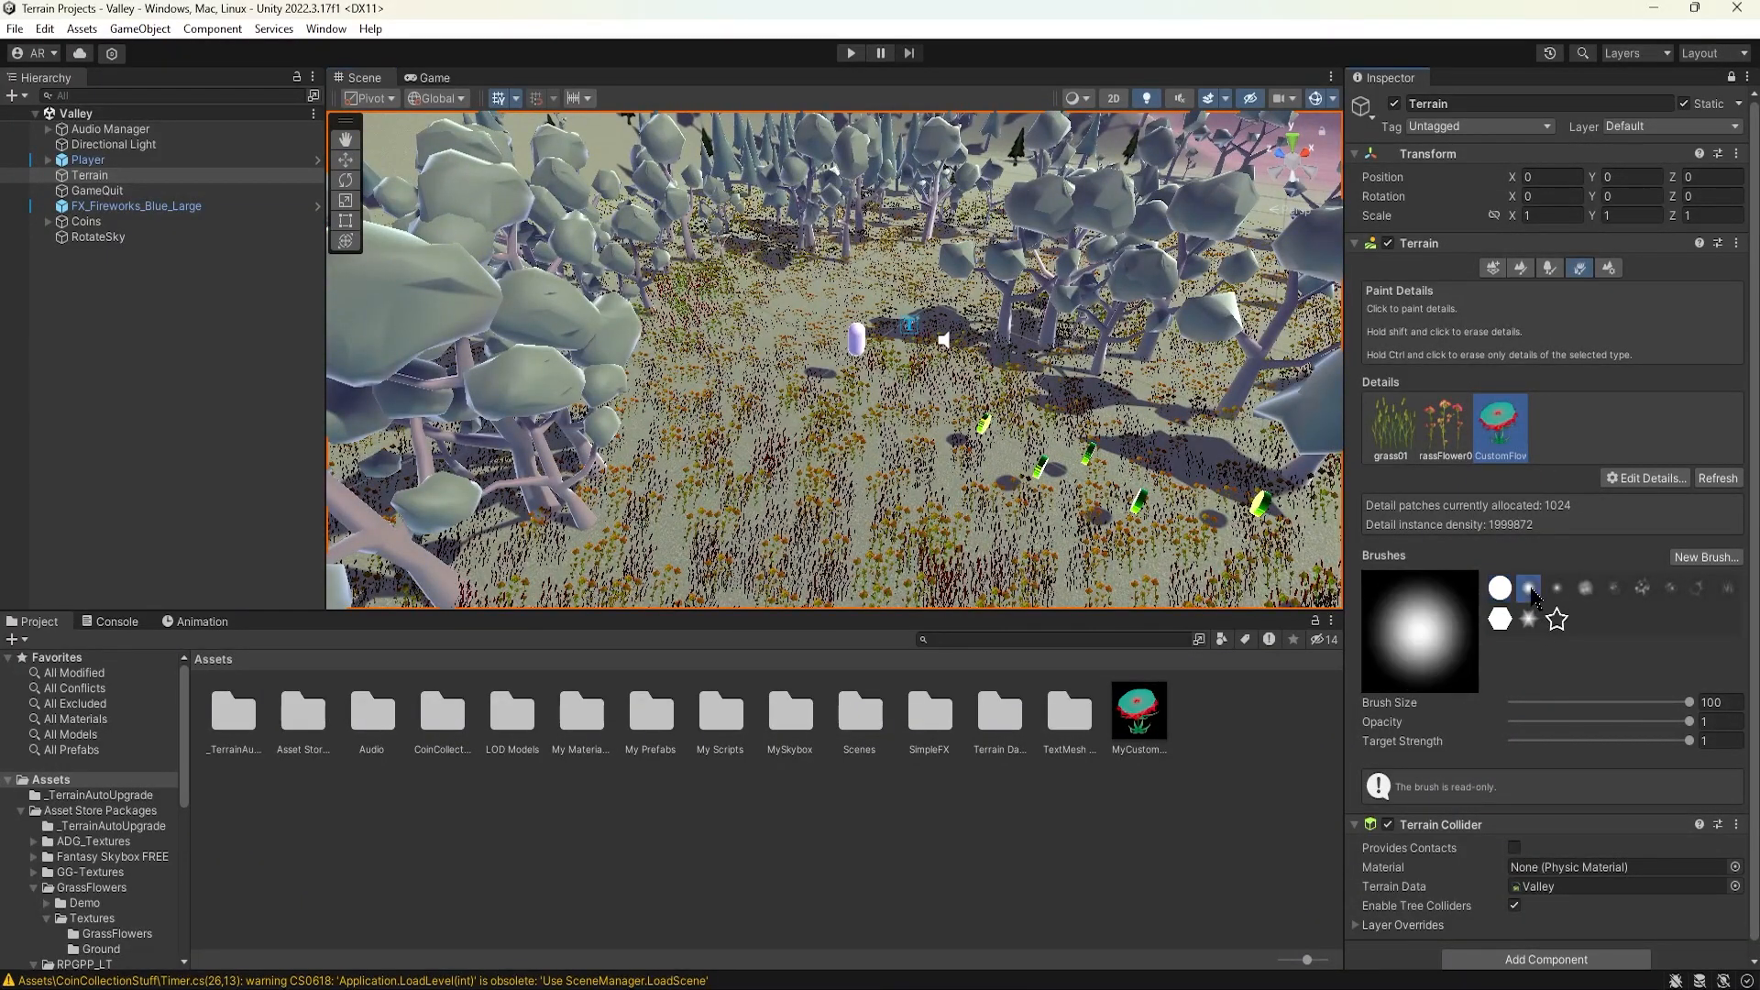
{"action": "left_click_drag", "start_coordinate": [1698, 709], "coordinate": [1571, 714]}
- Try a stroke of MyCustomFlower on the grass near the player capsule and undo it
{"action": "scroll", "coordinate": [778, 477], "scroll_direction": "up", "scroll_amount": 8}
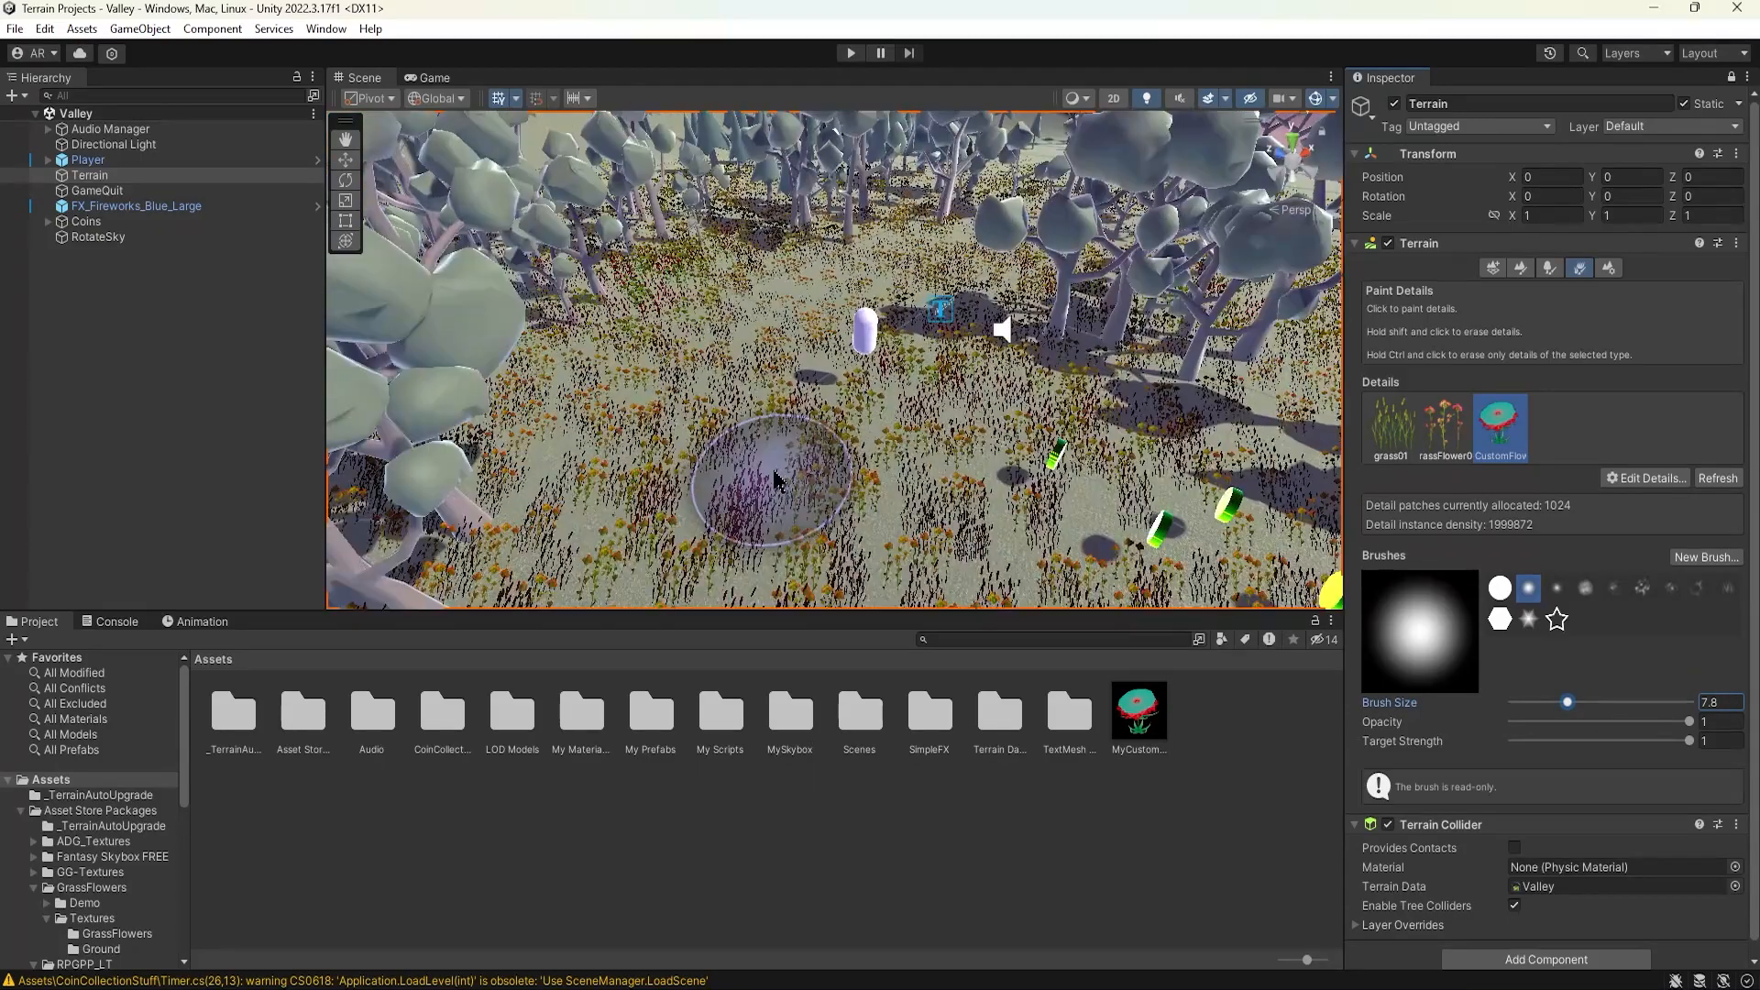
{"action": "right_click_drag", "start_coordinate": [775, 477], "coordinate": [744, 411]}
{"action": "mouse_move", "coordinate": [717, 302]}
{"action": "left_mouse_down"}
{"action": "mouse_move", "coordinate": [704, 353]}
{"action": "mouse_move", "coordinate": [829, 486]}
{"action": "mouse_move", "coordinate": [610, 427]}
{"action": "left_mouse_up"}
{"action": "key", "text": "ctrl+z"}
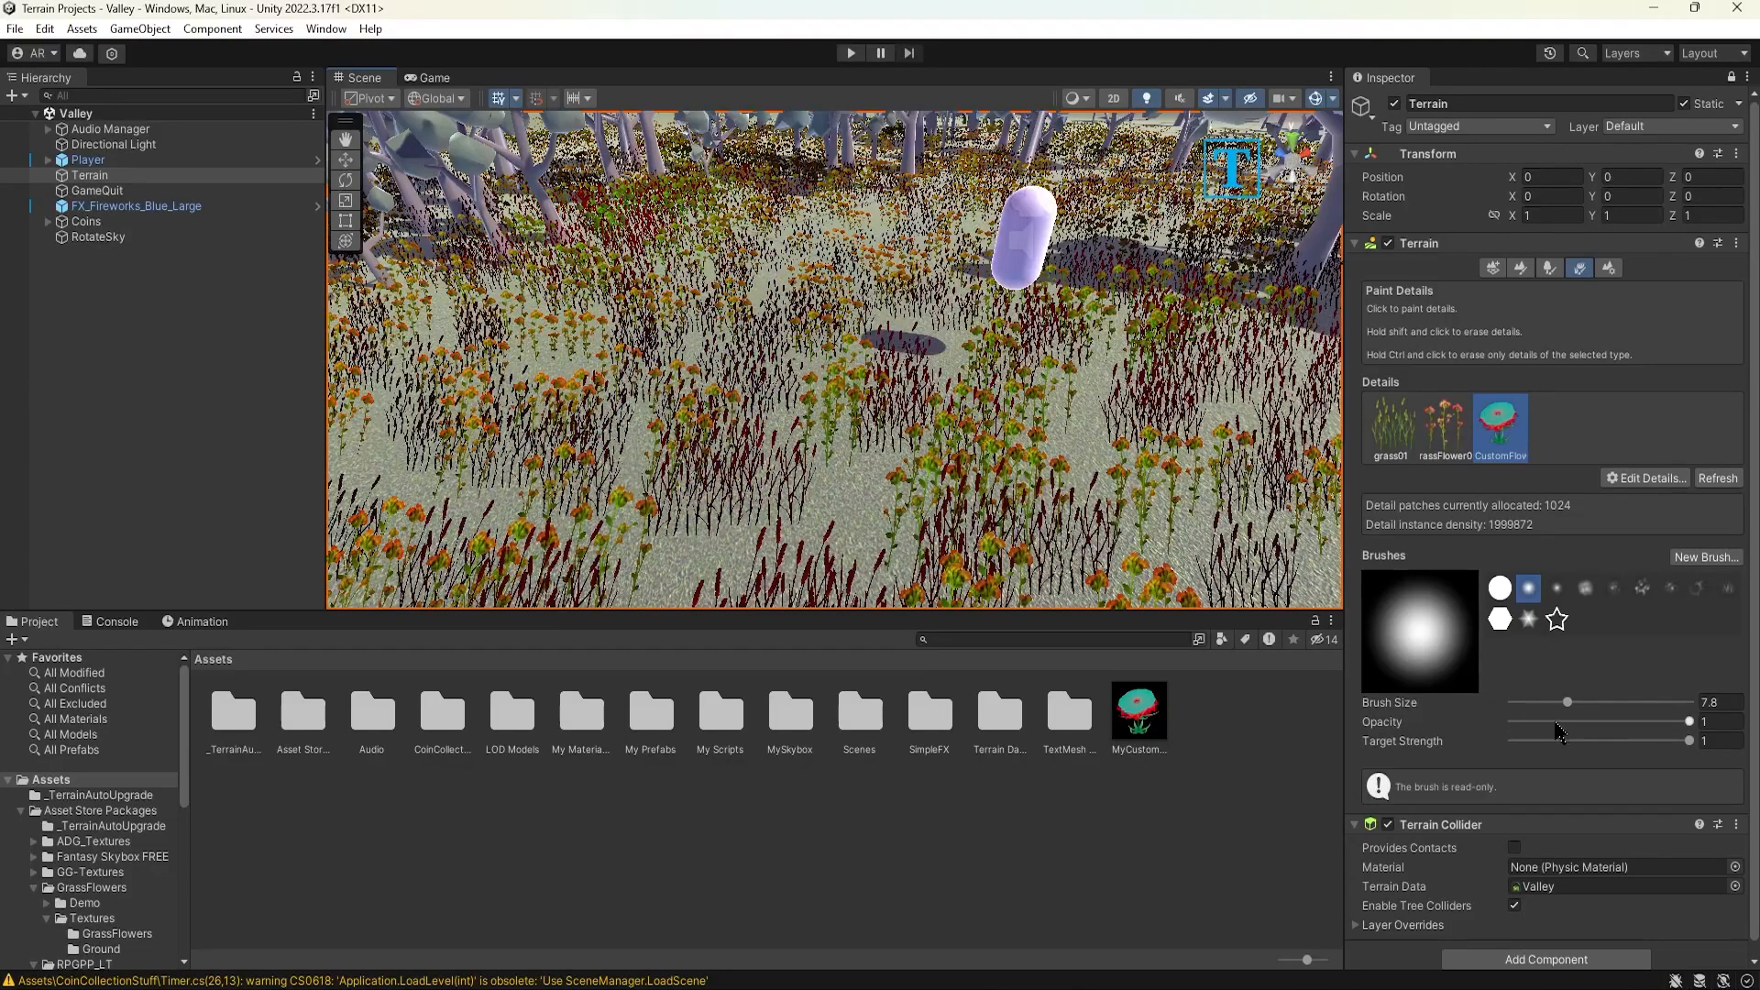
- Set the brush opacity to 0.523 and test flower strokes near the player, undoing the first one
{"action": "left_click_drag", "start_coordinate": [1689, 721], "coordinate": [1605, 721]}
{"action": "mouse_move", "coordinate": [807, 266]}
{"action": "left_mouse_down"}
{"action": "mouse_move", "coordinate": [660, 321]}
{"action": "mouse_move", "coordinate": [704, 417]}
{"action": "mouse_move", "coordinate": [992, 496]}
{"action": "mouse_move", "coordinate": [1096, 440]}
{"action": "left_mouse_up"}
{"action": "key", "text": "ctrl+z"}
{"action": "mouse_move", "coordinate": [787, 246]}
{"action": "left_mouse_down"}
{"action": "mouse_move", "coordinate": [706, 344]}
{"action": "mouse_move", "coordinate": [806, 385]}
{"action": "left_mouse_up"}
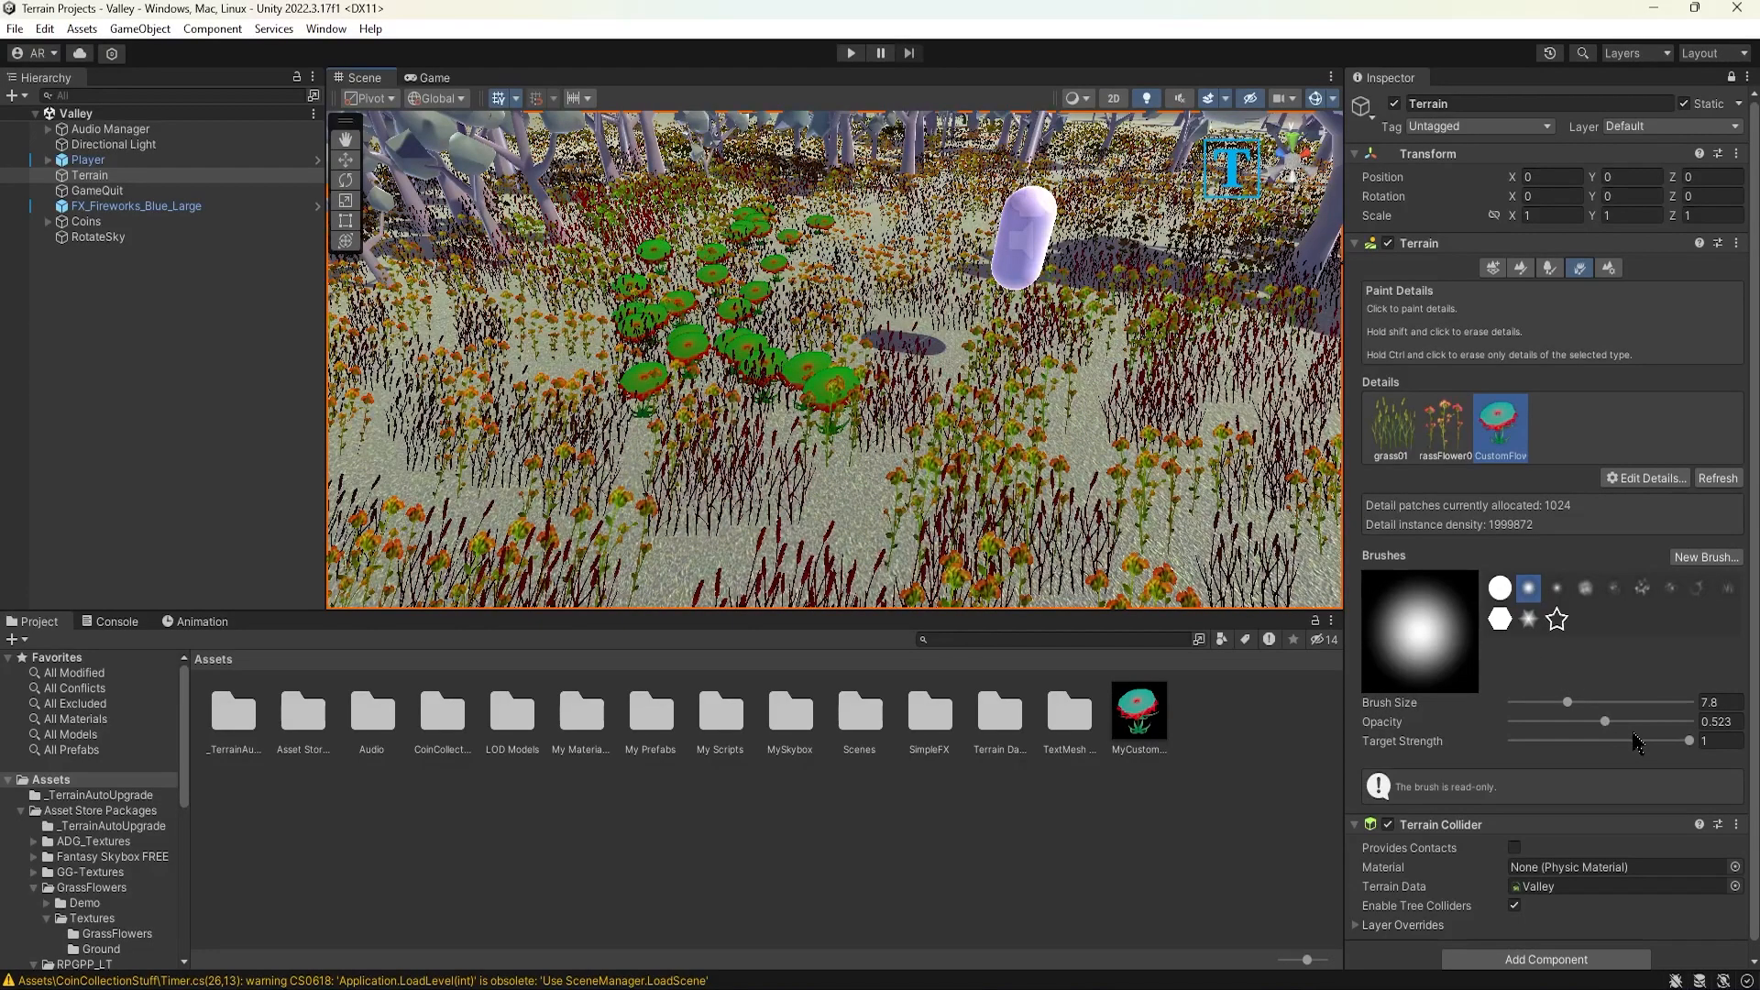
- Set the target strength to 0.5333, try another flower stroke, and undo the last two strokes
{"action": "left_click_drag", "start_coordinate": [1689, 741], "coordinate": [1607, 741]}
{"action": "mouse_move", "coordinate": [1082, 472]}
{"action": "left_mouse_down"}
{"action": "mouse_move", "coordinate": [888, 499]}
{"action": "mouse_move", "coordinate": [697, 409]}
{"action": "mouse_move", "coordinate": [790, 255]}
{"action": "mouse_move", "coordinate": [805, 264]}
{"action": "left_mouse_up"}
{"action": "key", "text": "ctrl+z"}
{"action": "key", "text": "ctrl+z"}
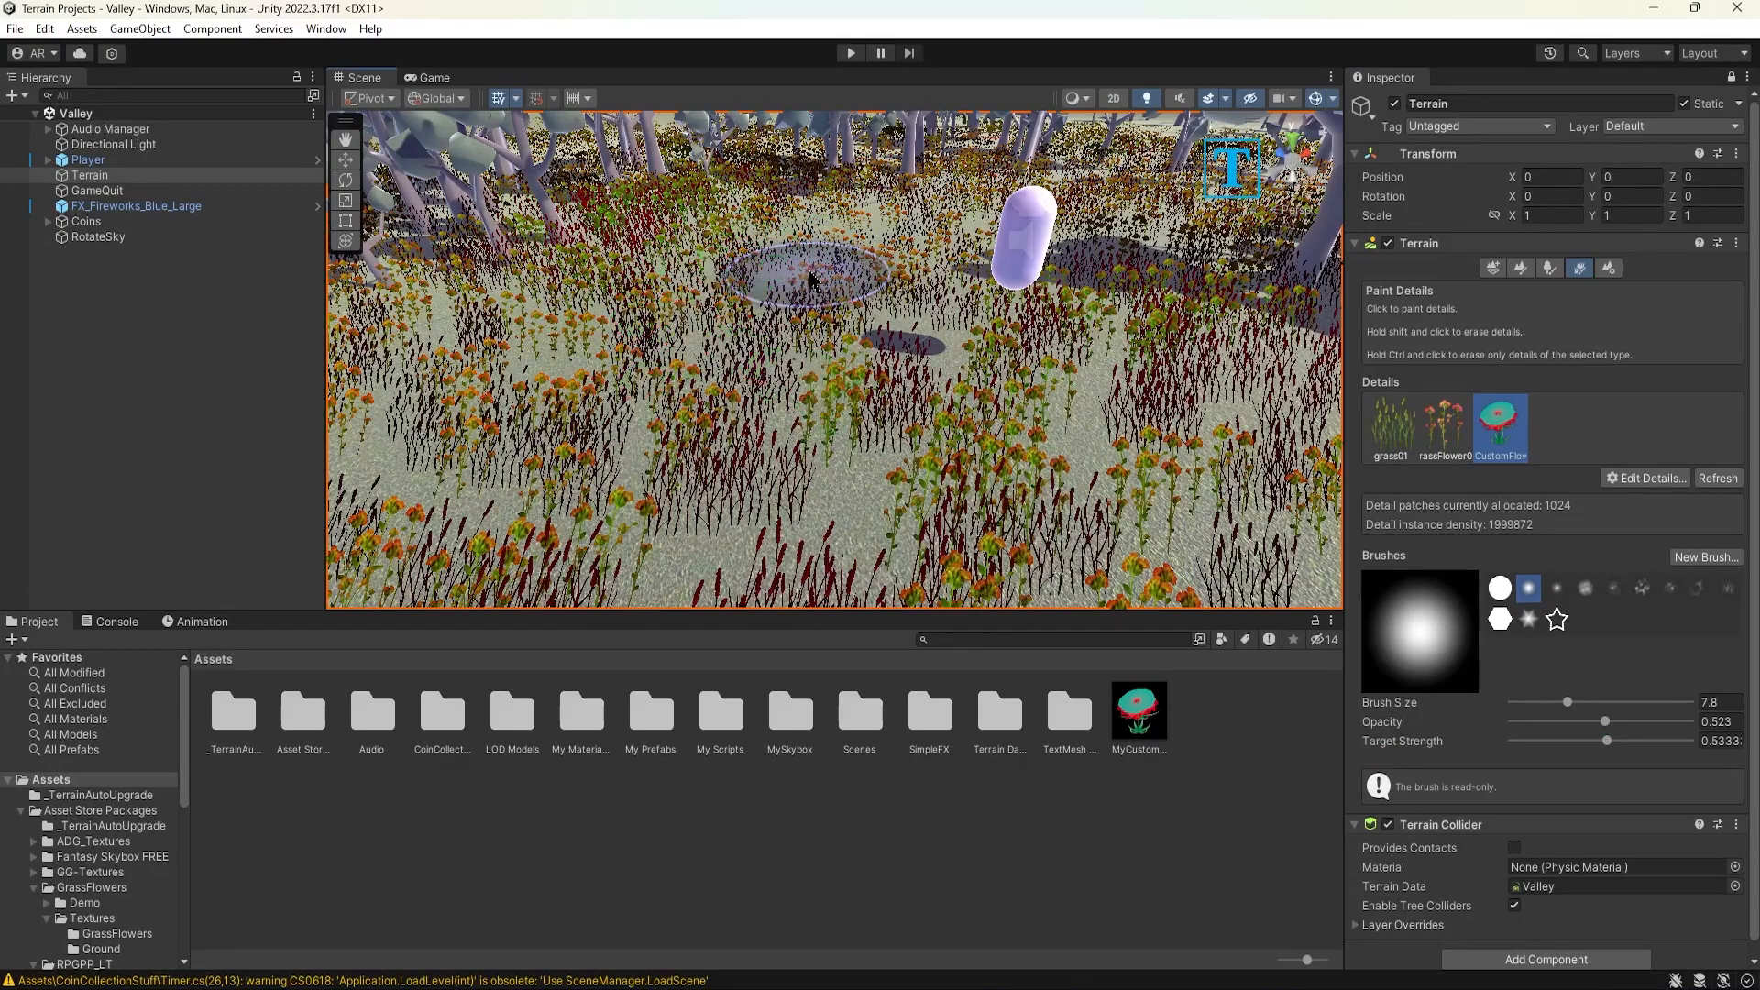
- Set the target strength to 1 and the opacity to 0.378, testing them with a flower stroke that is undone
{"action": "mouse_move", "coordinate": [1607, 741]}
{"action": "left_mouse_down"}
{"action": "mouse_move", "coordinate": [1689, 741]}
{"action": "mouse_move", "coordinate": [1579, 722]}
{"action": "left_mouse_up"}
{"action": "mouse_move", "coordinate": [848, 275]}
{"action": "left_mouse_down"}
{"action": "mouse_move", "coordinate": [819, 263]}
{"action": "mouse_move", "coordinate": [667, 469]}
{"action": "mouse_move", "coordinate": [683, 482]}
{"action": "left_mouse_up"}
{"action": "key", "text": "ctrl+z"}
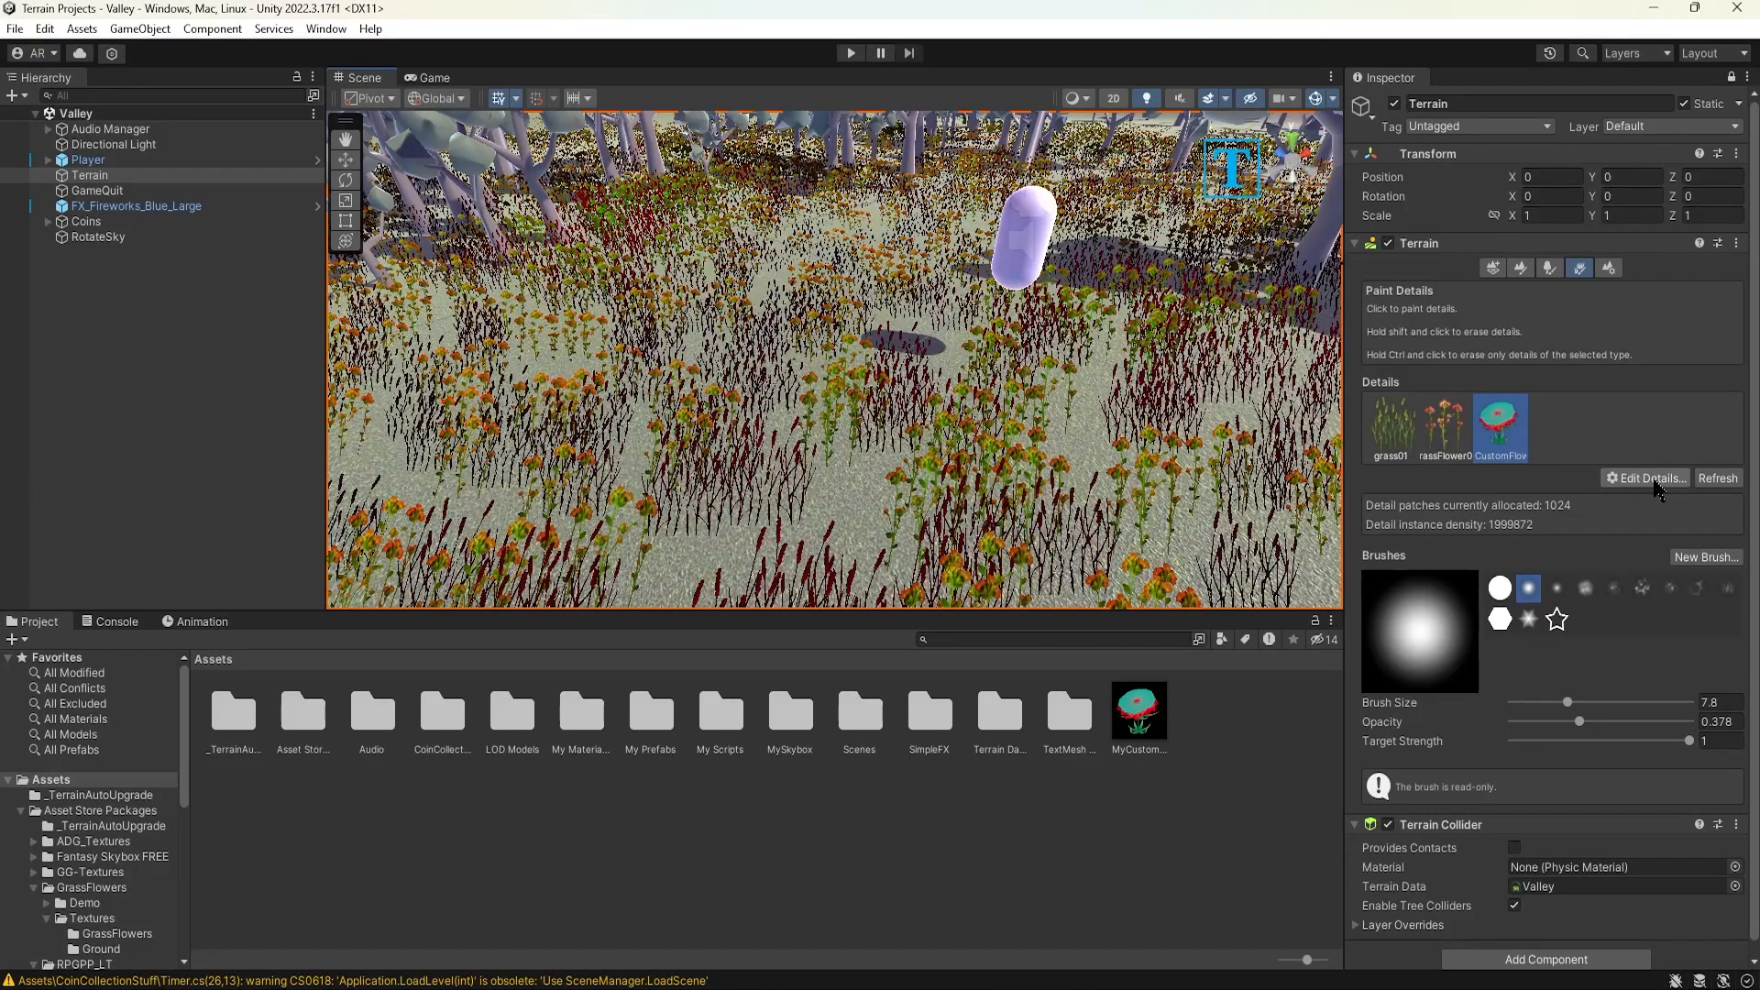
- Set the MyCustomFlower detail's position jitter to 34.5% and test it with flower strokes, undoing the last one
{"action": "left_click", "coordinate": [1623, 477]}
{"action": "left_click", "coordinate": [1631, 523]}
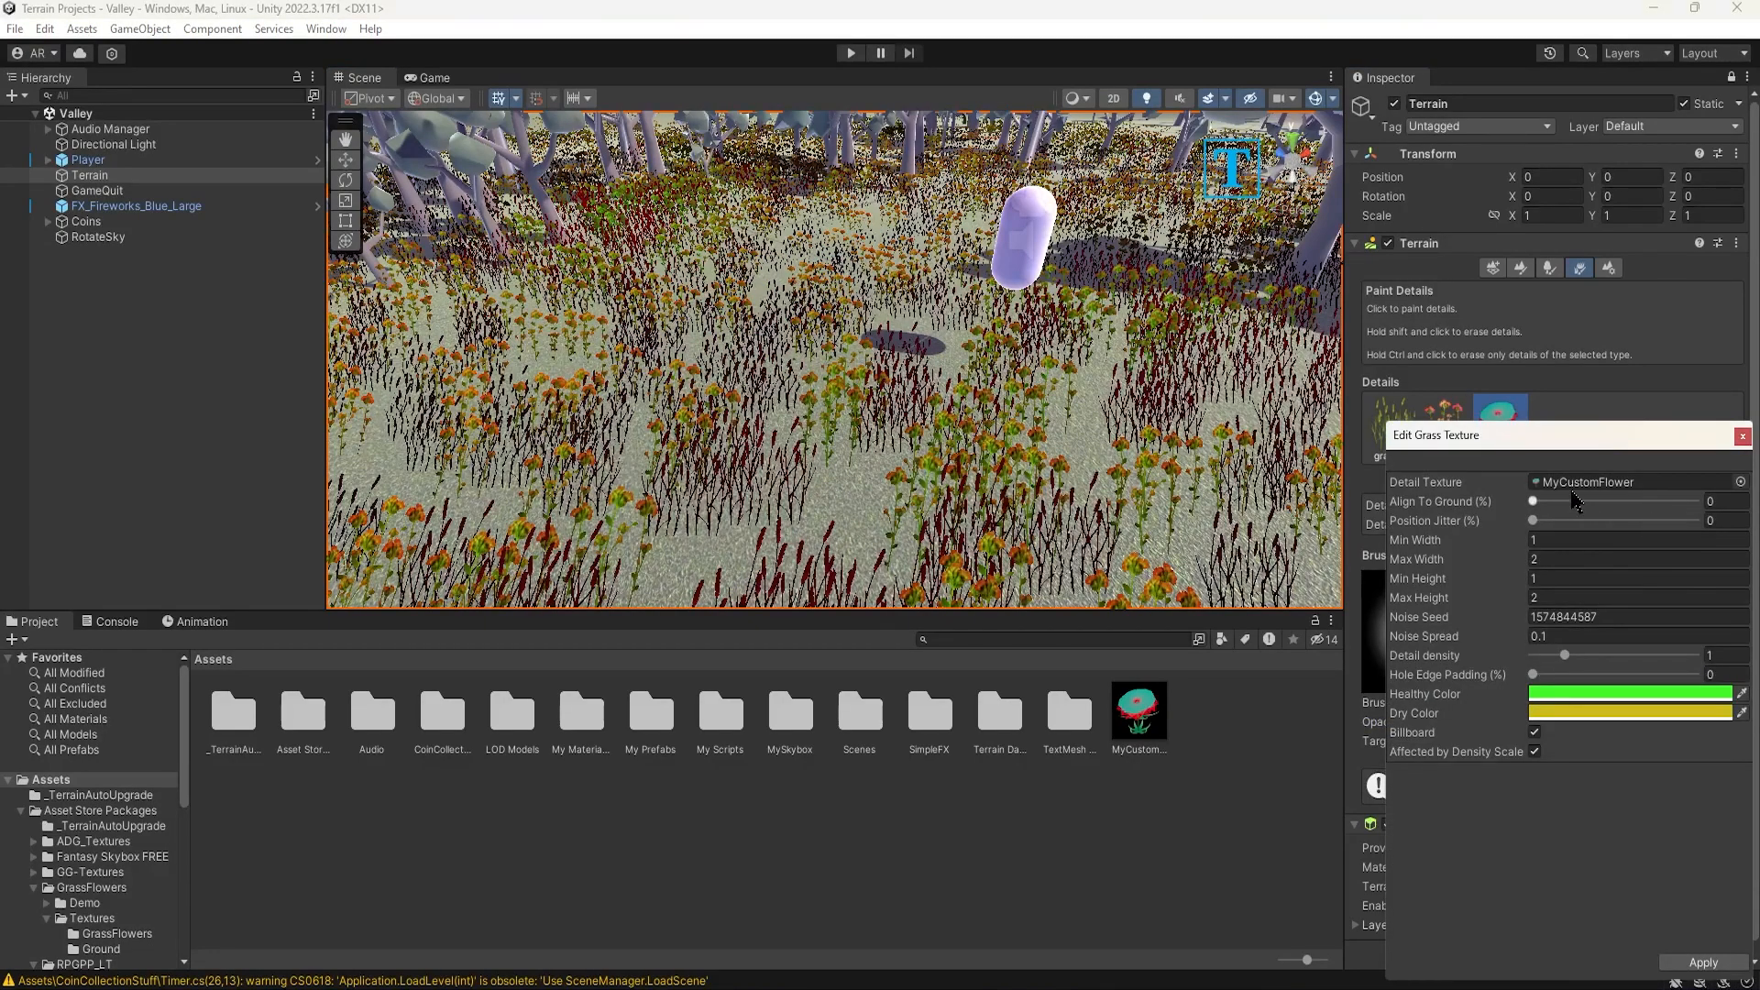
{"action": "left_click_drag", "start_coordinate": [1533, 525], "coordinate": [1589, 521]}
{"action": "left_click", "coordinate": [752, 298]}
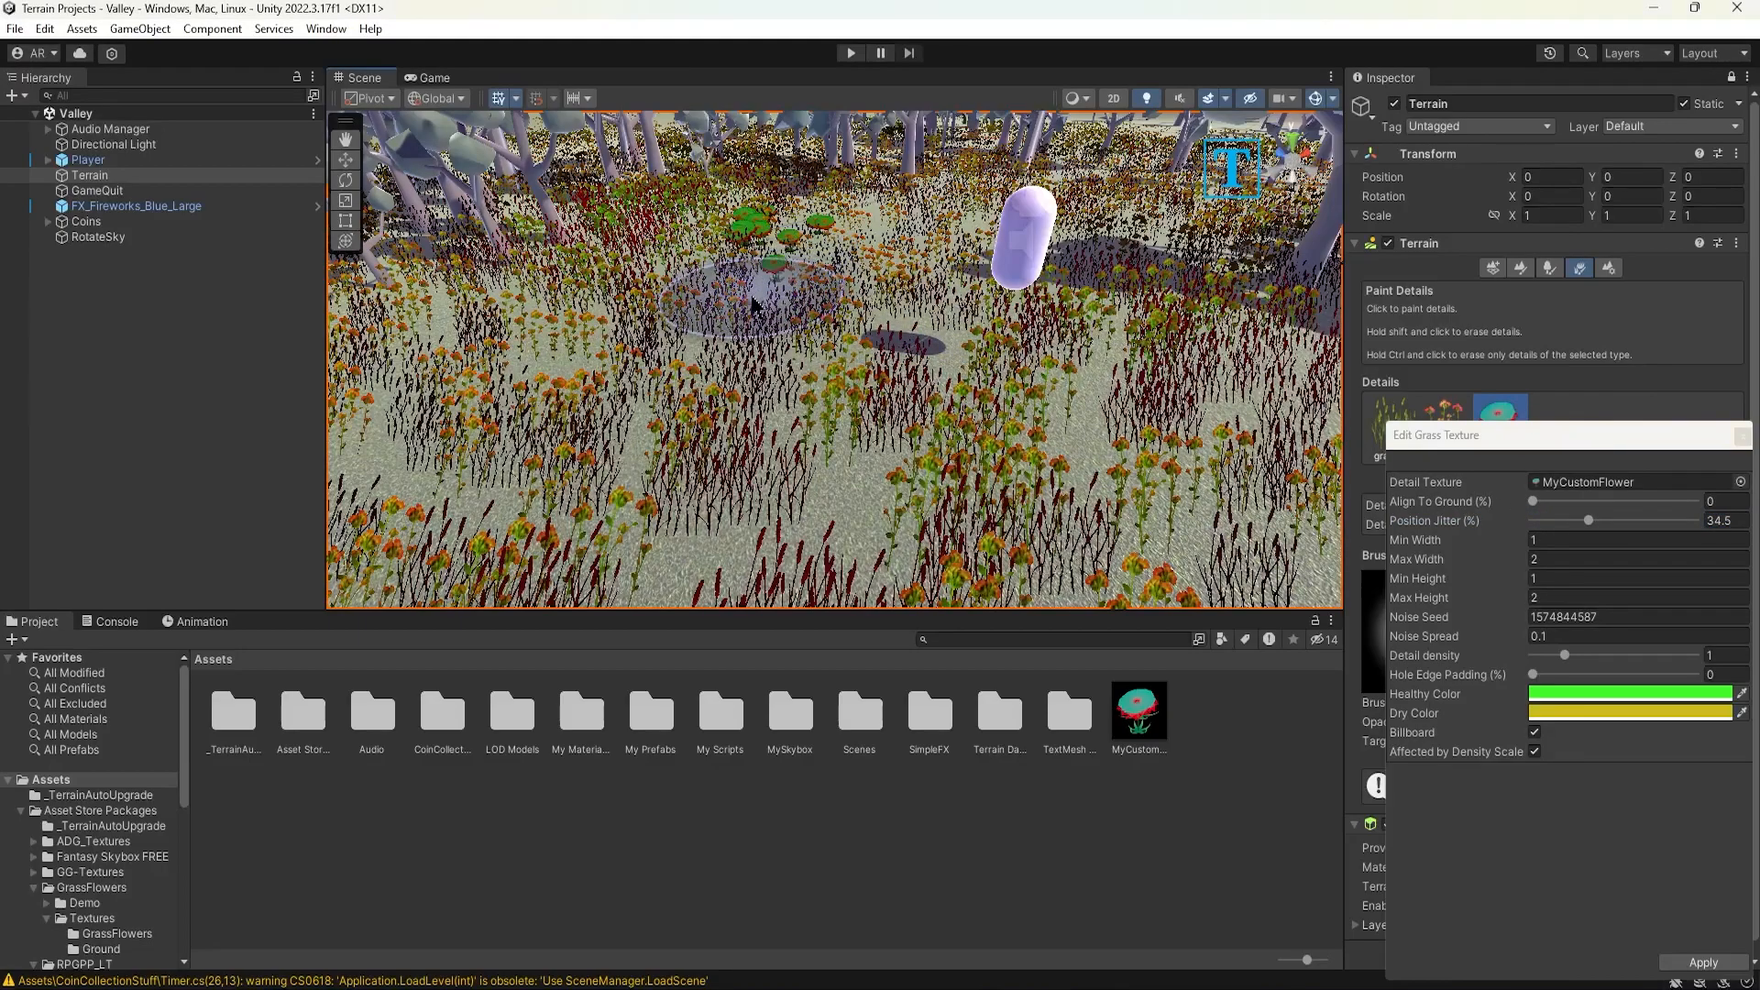
{"action": "left_click_drag", "start_coordinate": [751, 302], "coordinate": [744, 365]}
{"action": "key", "text": "ctrl+z"}
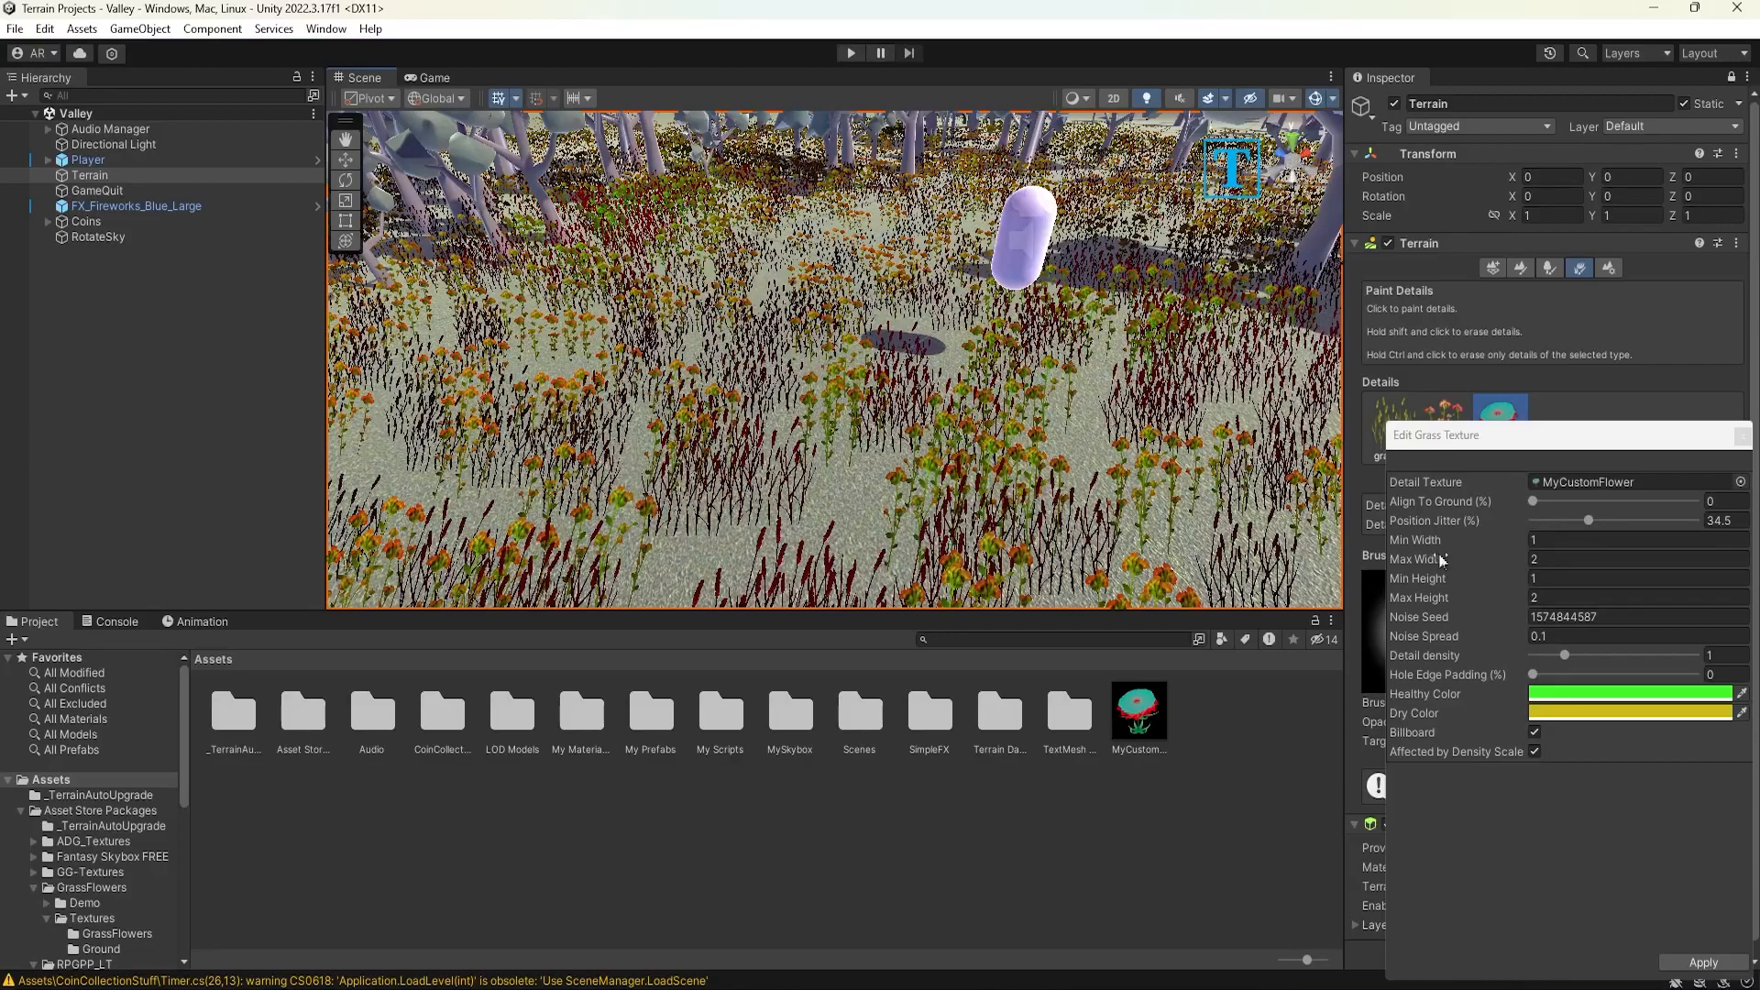
- Set the MyCustomFlower detail's healthy color to white and paint a stroke of flowers beside the player
{"action": "left_click", "coordinate": [1574, 695]}
{"action": "left_click_drag", "start_coordinate": [1659, 651], "coordinate": [1525, 601]}
{"action": "left_click", "coordinate": [1742, 511]}
{"action": "mouse_move", "coordinate": [839, 279]}
{"action": "left_mouse_down"}
{"action": "mouse_move", "coordinate": [788, 312]}
{"action": "mouse_move", "coordinate": [741, 410]}
{"action": "left_mouse_up"}
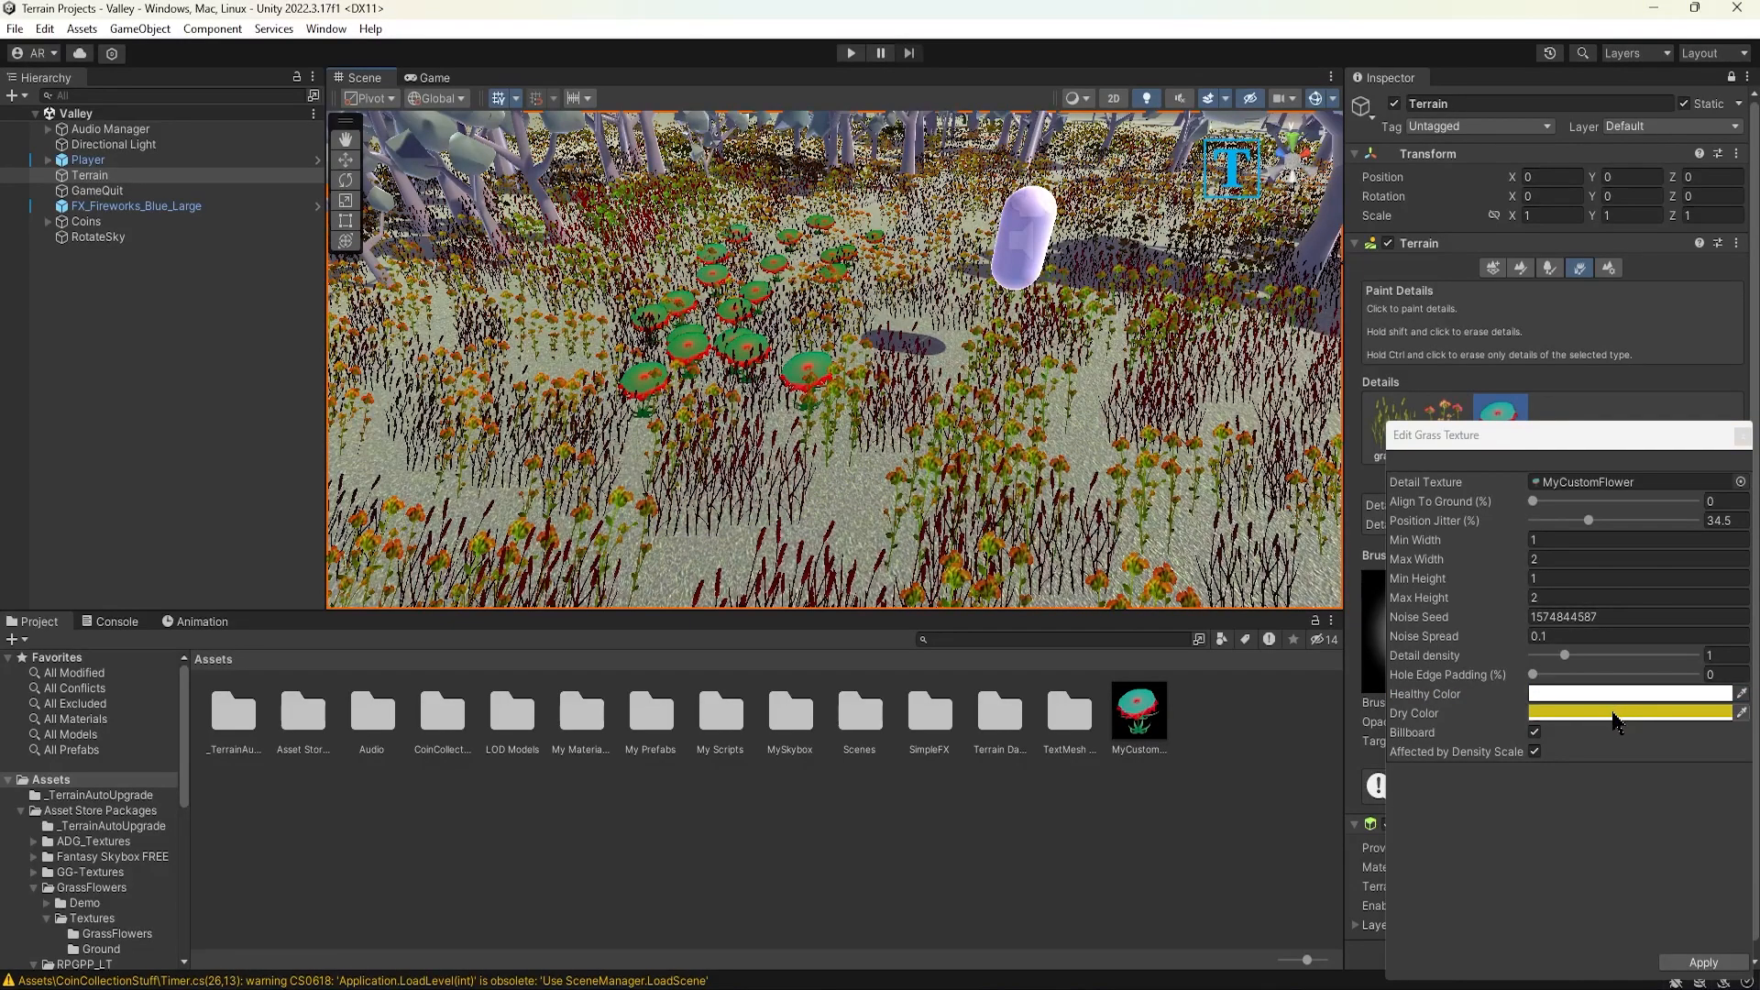
- Set the flower detail's dry color to white (FFFFFF) and inspect the painted flowers up close
{"action": "left_click", "coordinate": [1625, 713]}
{"action": "left_click_drag", "start_coordinate": [1633, 677], "coordinate": [1543, 597]}
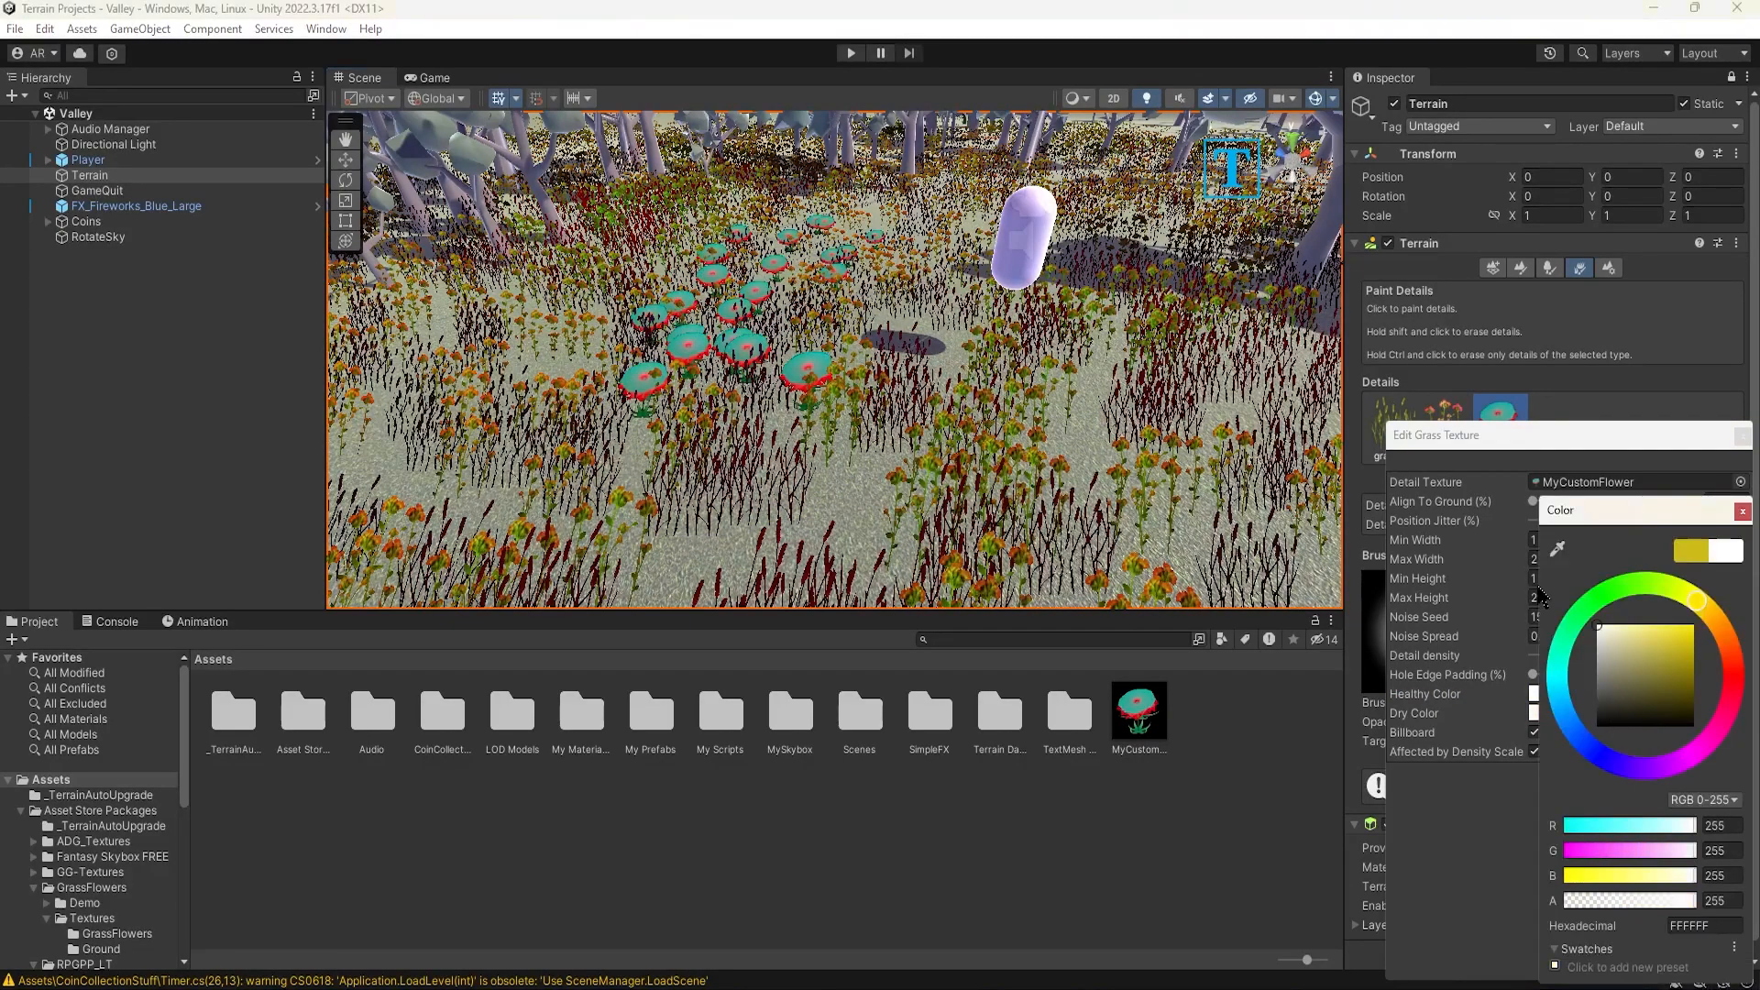
{"action": "left_click", "coordinate": [1743, 514]}
{"action": "scroll", "coordinate": [776, 374], "scroll_direction": "up", "scroll_amount": 6}
{"action": "left_click_drag", "start_coordinate": [777, 377], "coordinate": [830, 385], "text": "alt"}
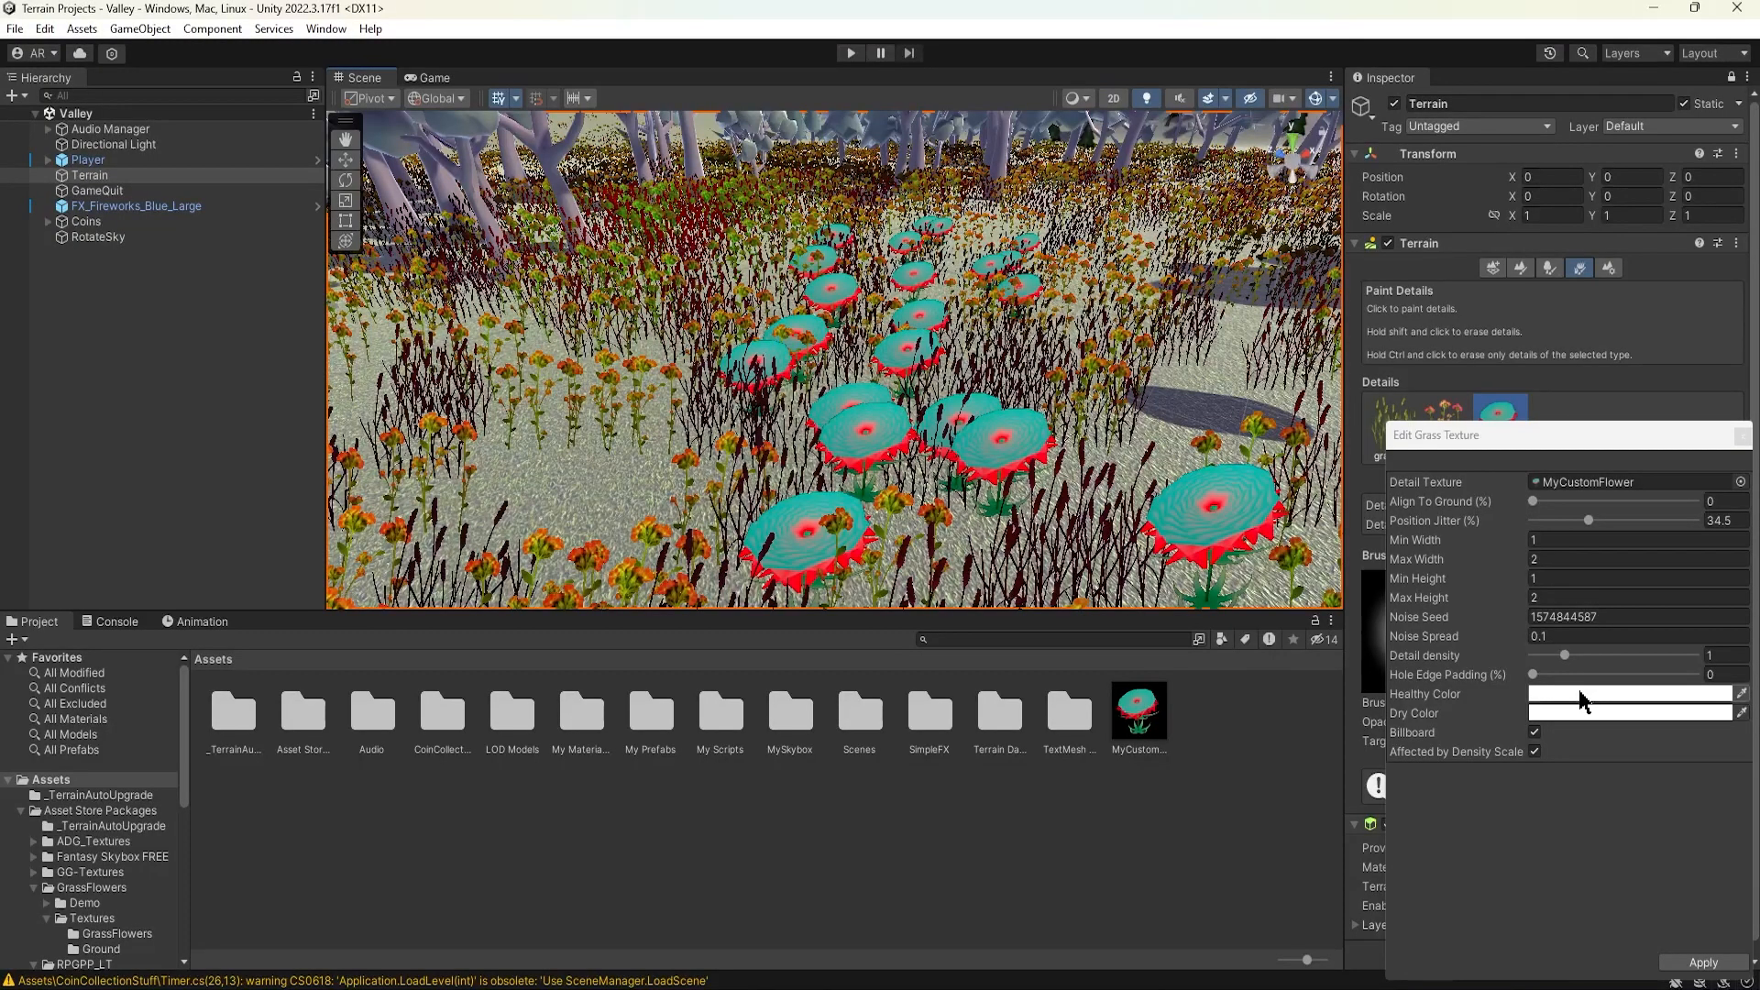
{"action": "mouse_move", "coordinate": [1018, 431]}
{"action": "left_mouse_down", "text": "alt"}
{"action": "mouse_move", "coordinate": [1029, 443]}
{"action": "mouse_move", "coordinate": [932, 397]}
{"action": "mouse_move", "coordinate": [880, 413]}
{"action": "mouse_move", "coordinate": [917, 431]}
{"action": "left_mouse_up", "text": "alt"}
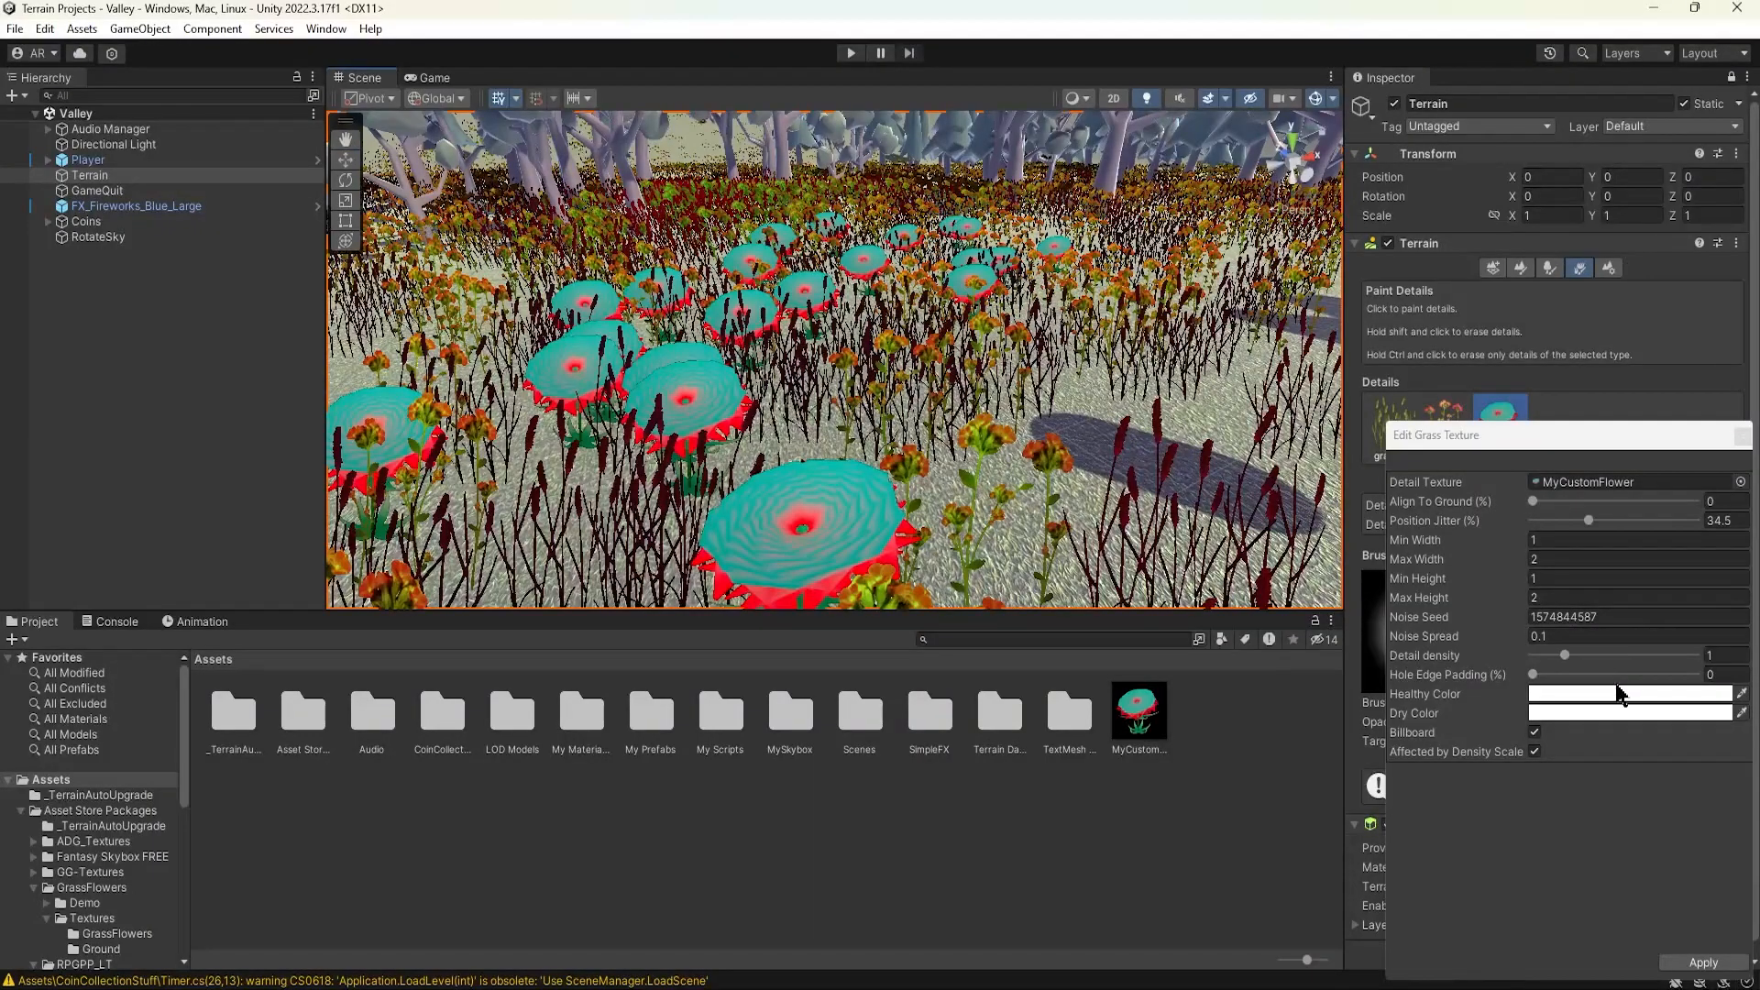
- Try black for both the healthy and dry colors of the flower detail and inspect the flowers
{"action": "left_click", "coordinate": [1618, 695]}
{"action": "mouse_move", "coordinate": [1603, 632]}
{"action": "left_mouse_down"}
{"action": "mouse_move", "coordinate": [1557, 674]}
{"action": "mouse_move", "coordinate": [1522, 765]}
{"action": "left_mouse_up"}
{"action": "left_click", "coordinate": [1742, 510]}
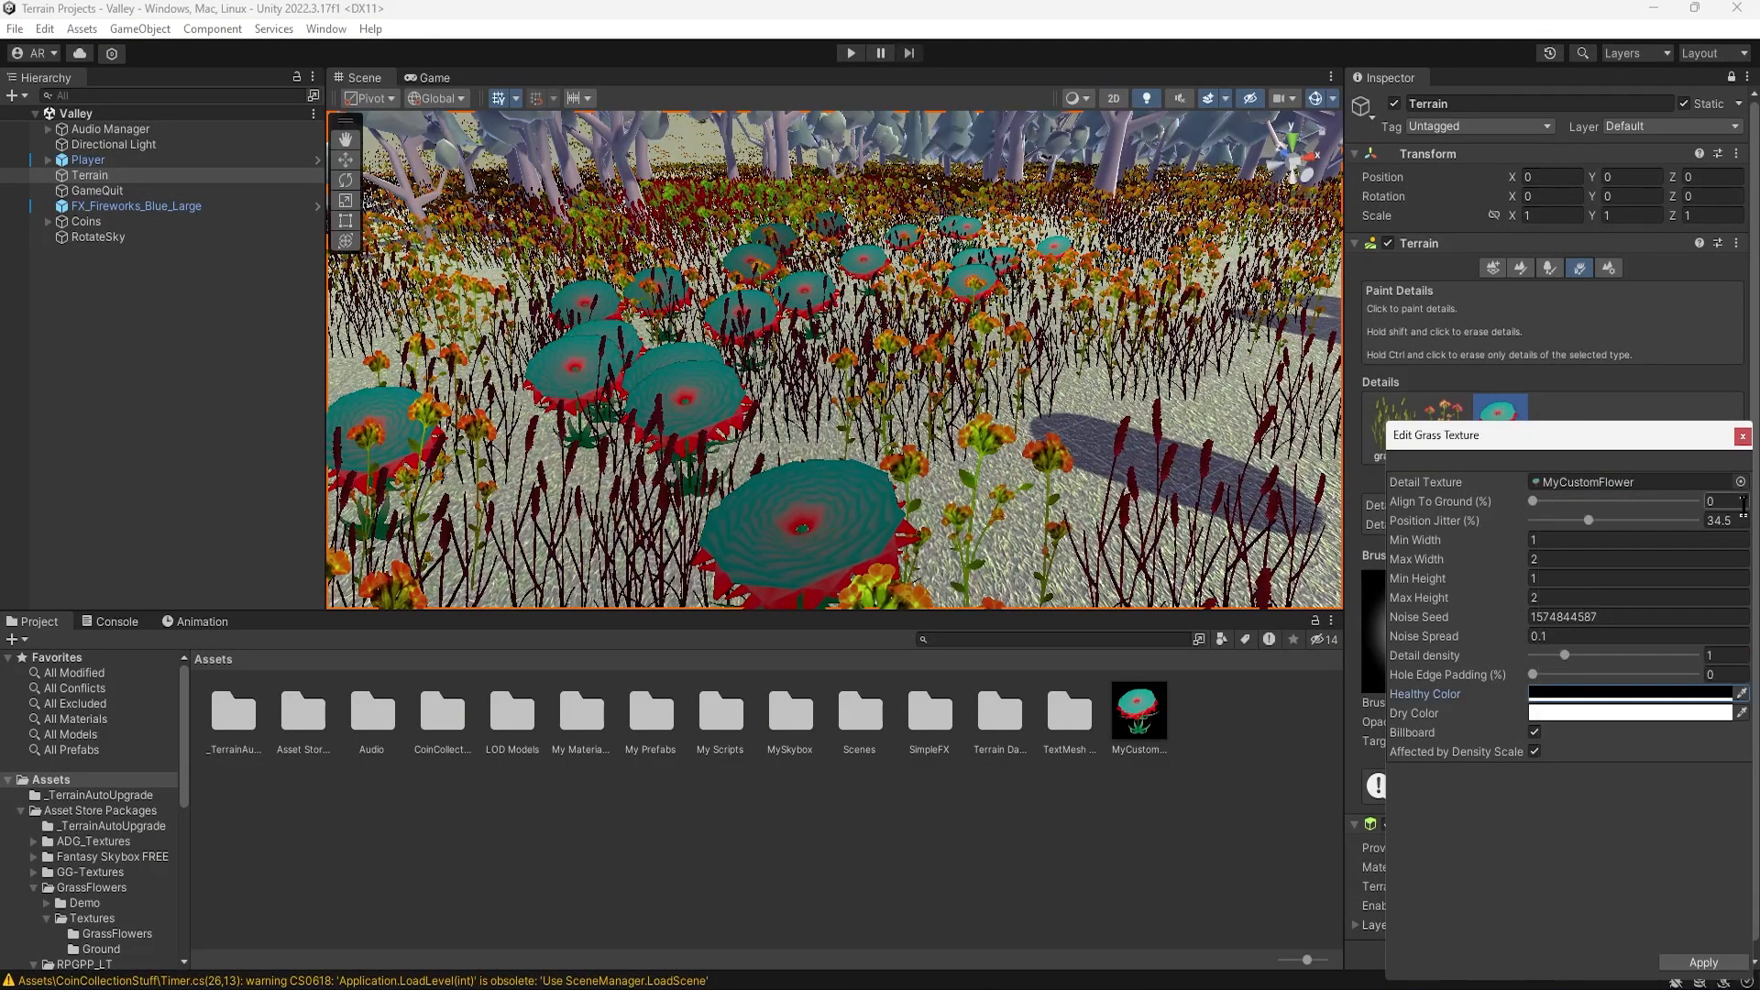
{"action": "left_click", "coordinate": [1639, 713]}
{"action": "left_click_drag", "start_coordinate": [1630, 674], "coordinate": [1536, 752]}
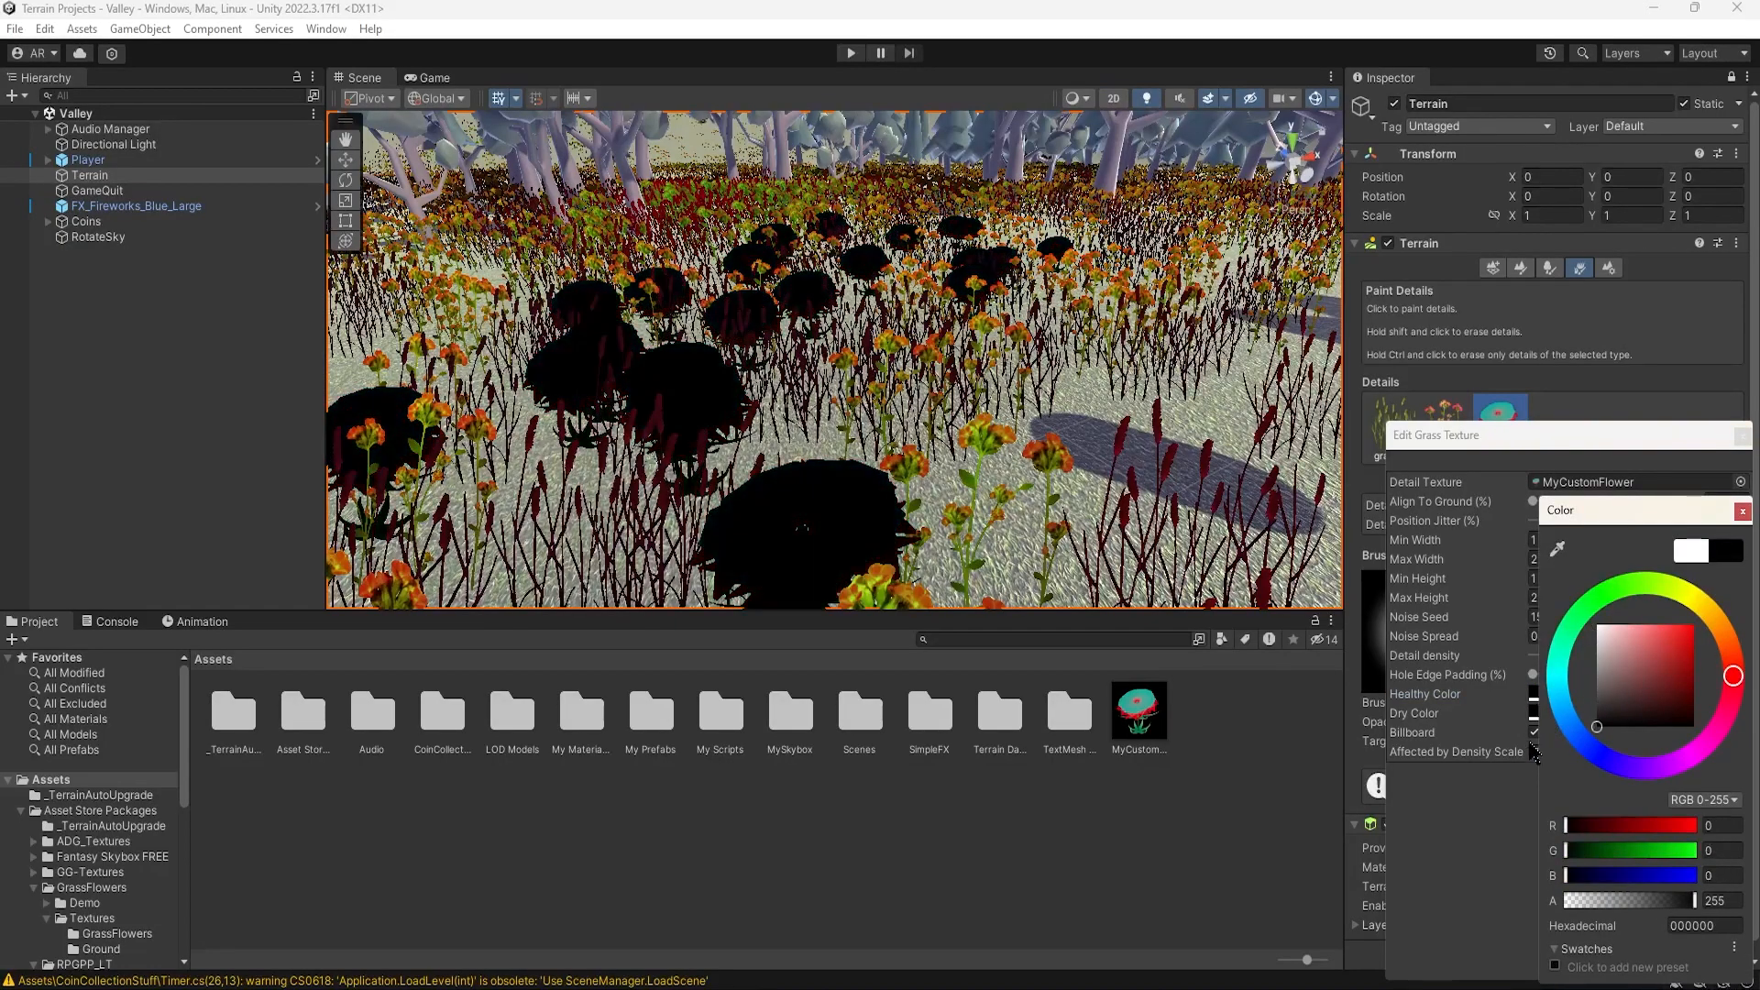
{"action": "left_click_drag", "start_coordinate": [812, 389], "coordinate": [926, 348], "text": "alt"}
- Return the flower detail's healthy and dry colors to white
{"action": "left_click", "coordinate": [1623, 694]}
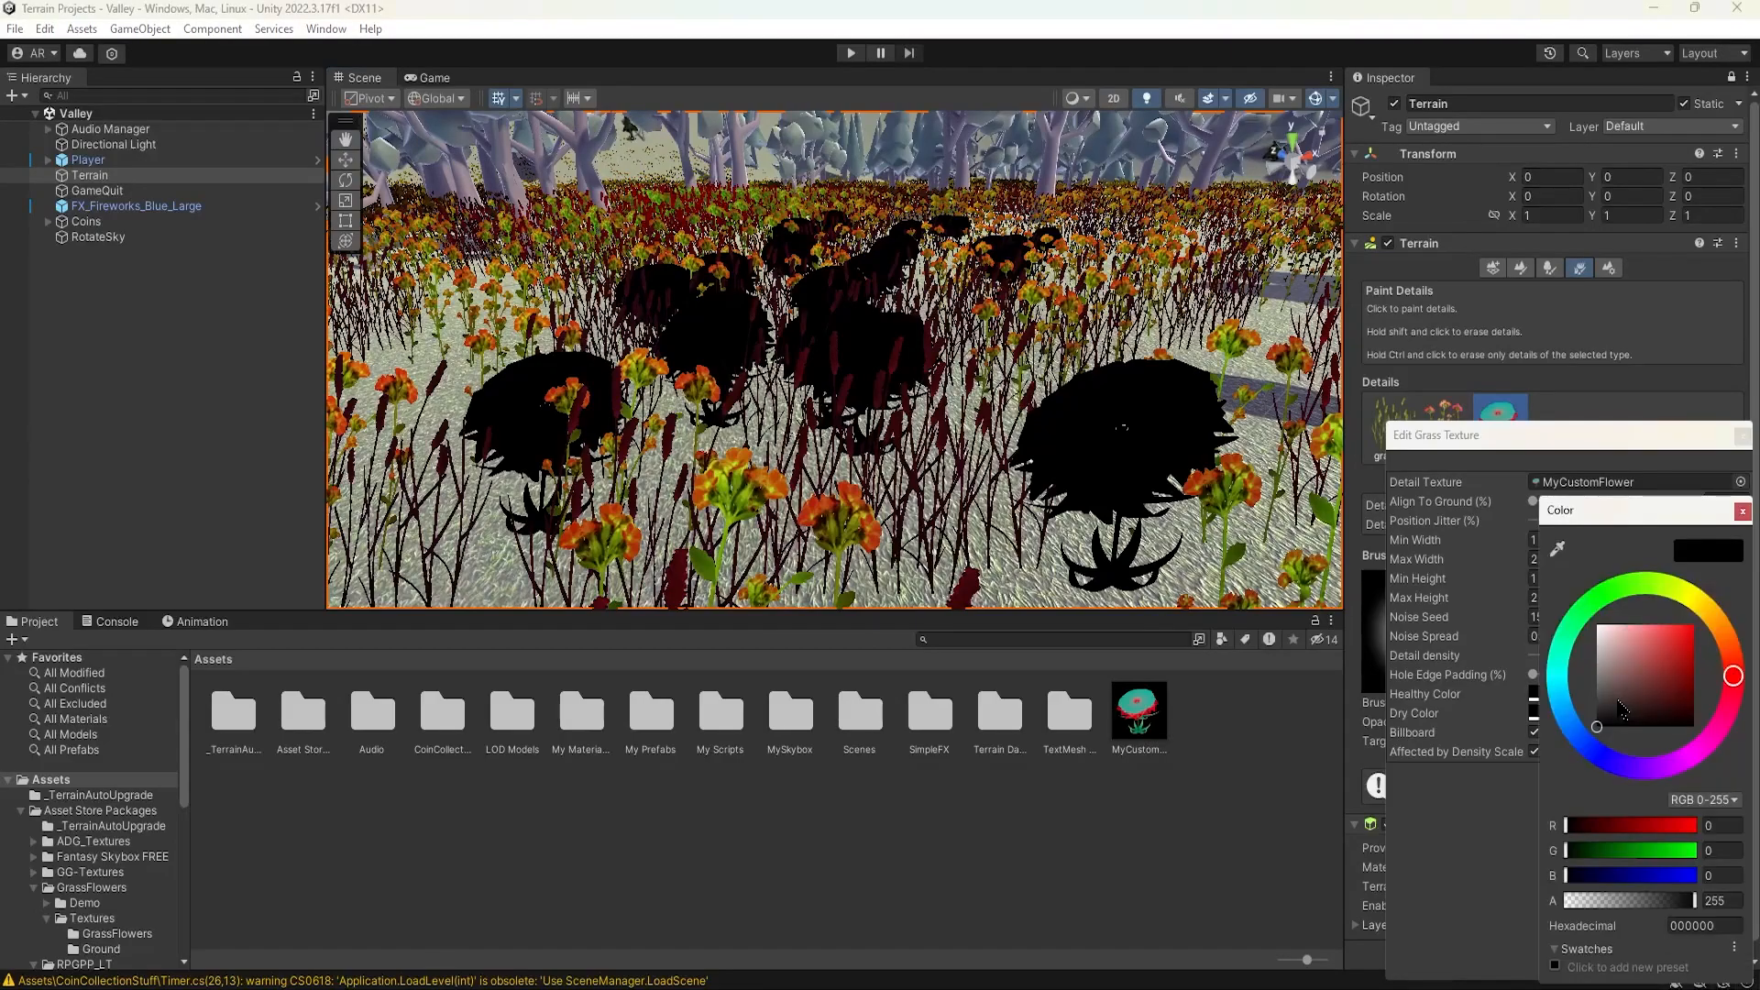
{"action": "left_click_drag", "start_coordinate": [1623, 697], "coordinate": [1547, 630]}
{"action": "left_click", "coordinate": [1742, 511]}
{"action": "left_click", "coordinate": [1534, 713]}
{"action": "left_click_drag", "start_coordinate": [1628, 725], "coordinate": [1549, 615]}
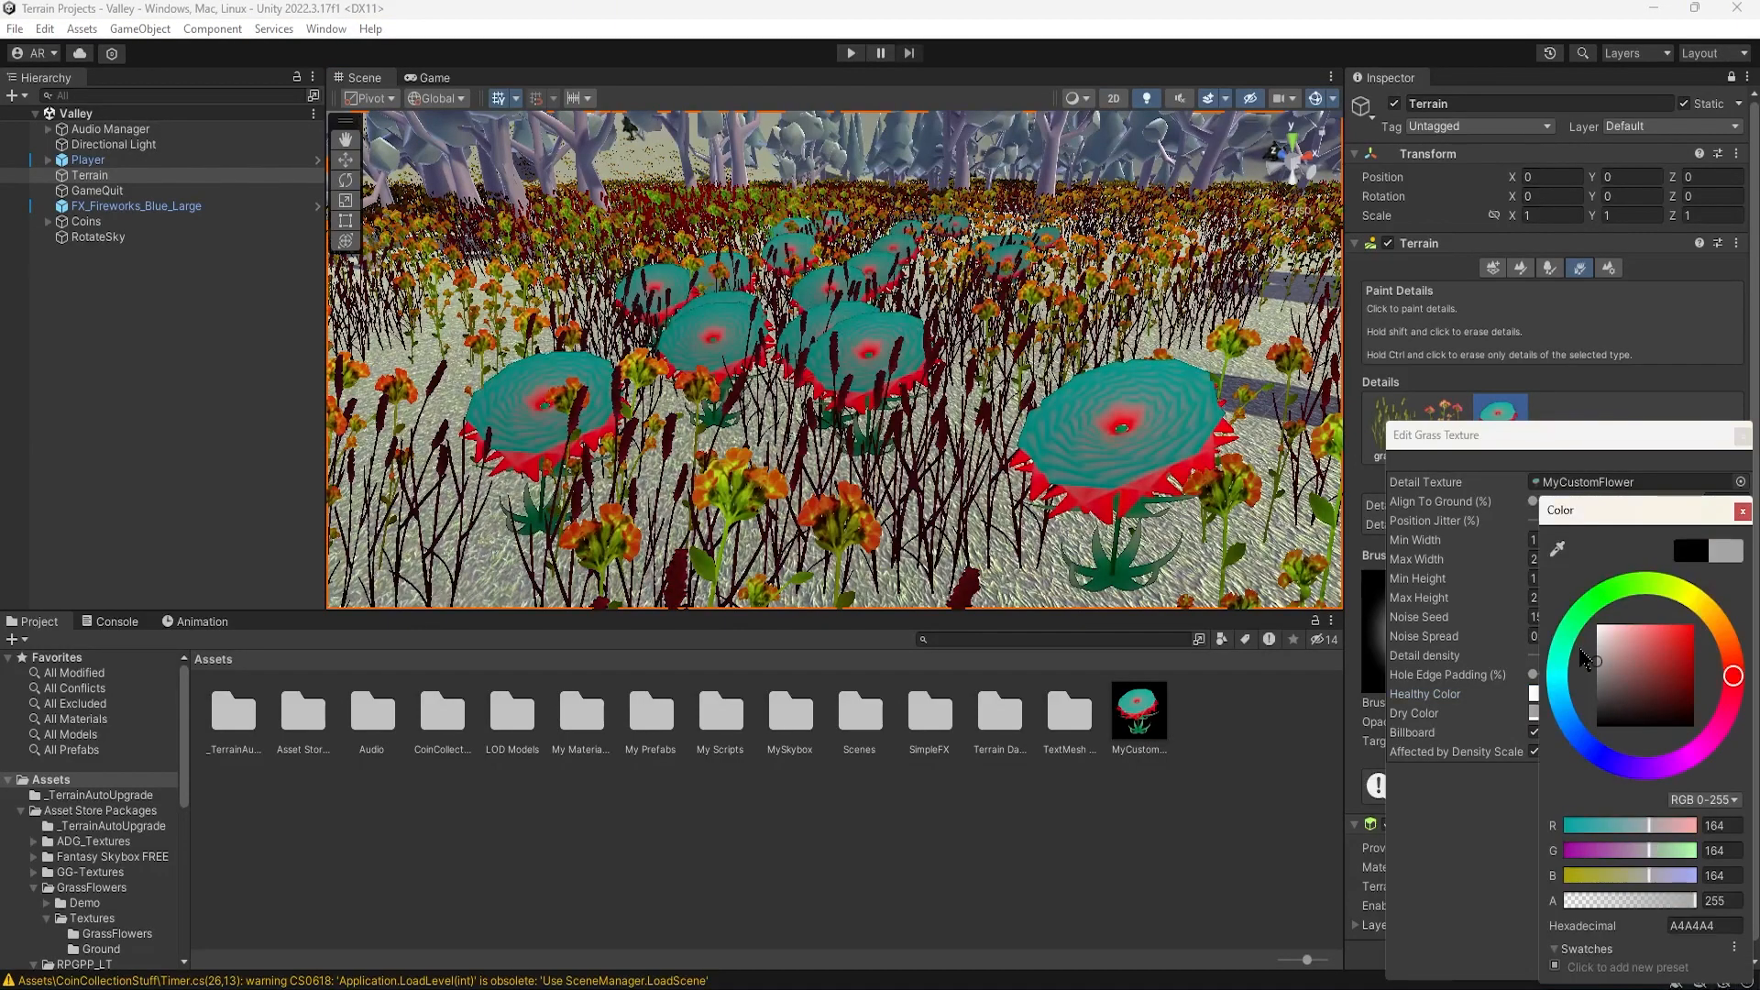
{"action": "left_click", "coordinate": [1742, 510]}
{"action": "mouse_move", "coordinate": [825, 385]}
{"action": "left_mouse_down", "text": "alt"}
{"action": "mouse_move", "coordinate": [898, 358]}
{"action": "mouse_move", "coordinate": [926, 371]}
{"action": "mouse_move", "coordinate": [816, 373]}
{"action": "left_mouse_up", "text": "alt"}
- Try pink and lavender tints for the flower detail's healthy color and settle on a bright magenta
{"action": "left_click", "coordinate": [1569, 697]}
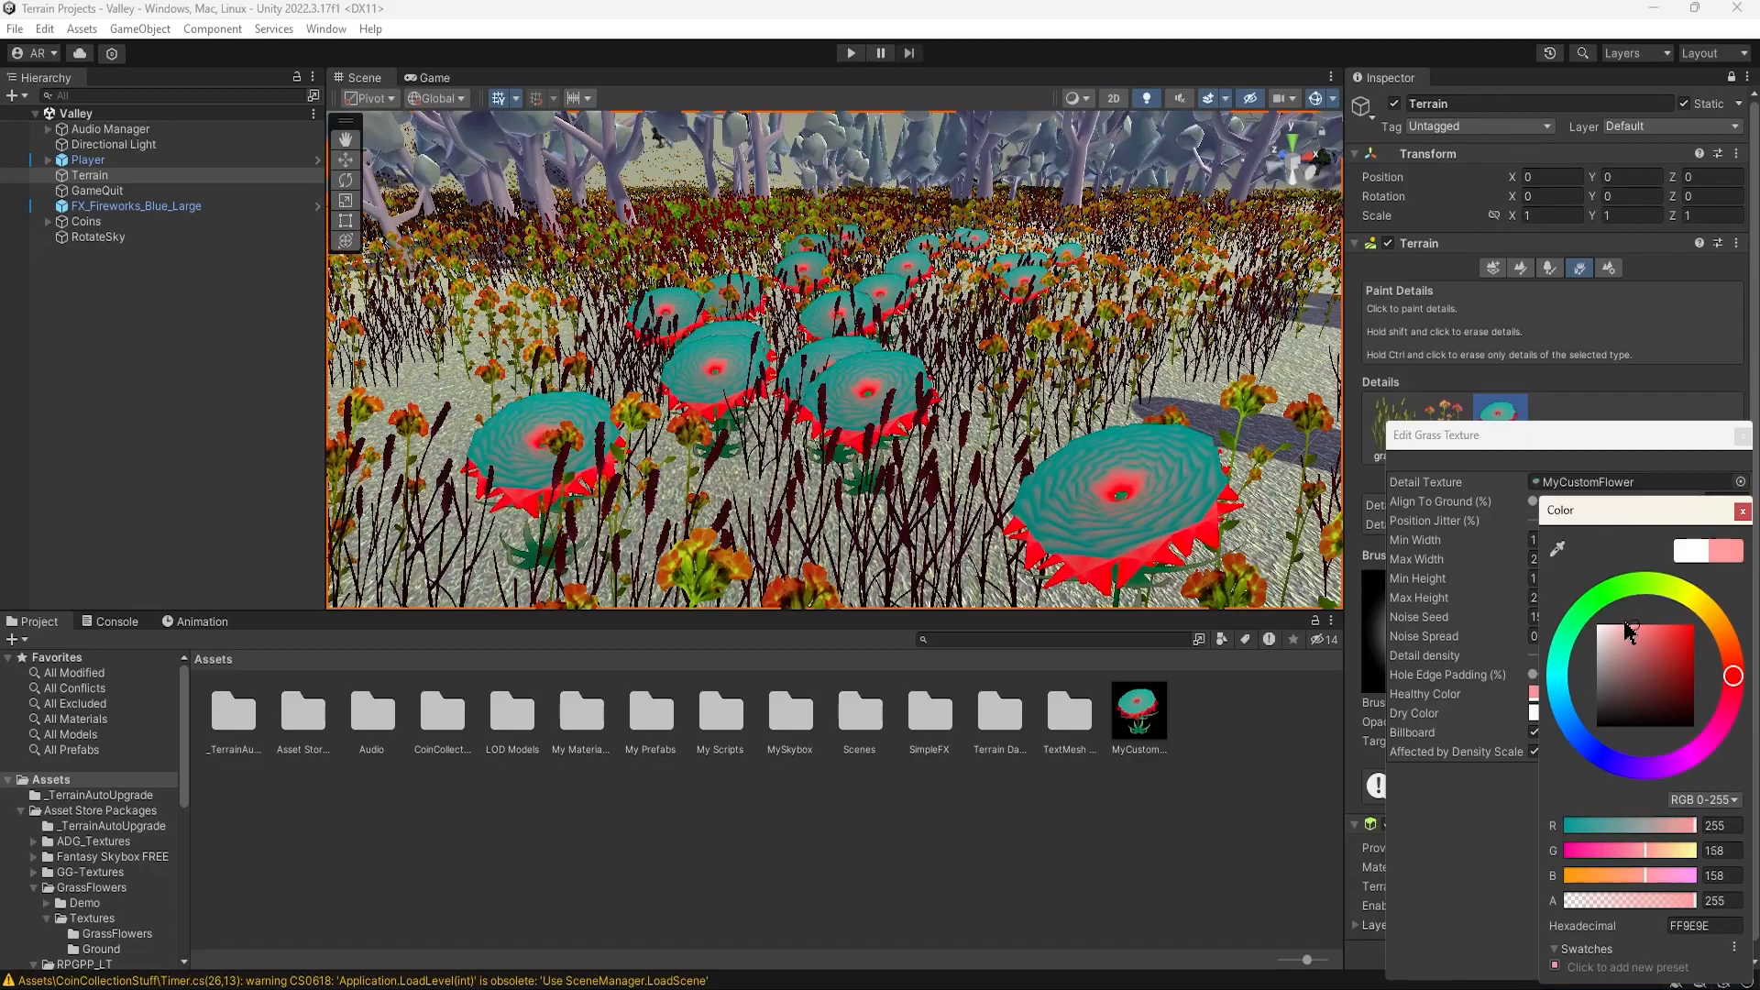
{"action": "left_click", "coordinate": [1653, 583]}
{"action": "left_click_drag", "start_coordinate": [1658, 578], "coordinate": [1605, 774]}
{"action": "left_click_drag", "start_coordinate": [1613, 658], "coordinate": [1633, 624]}
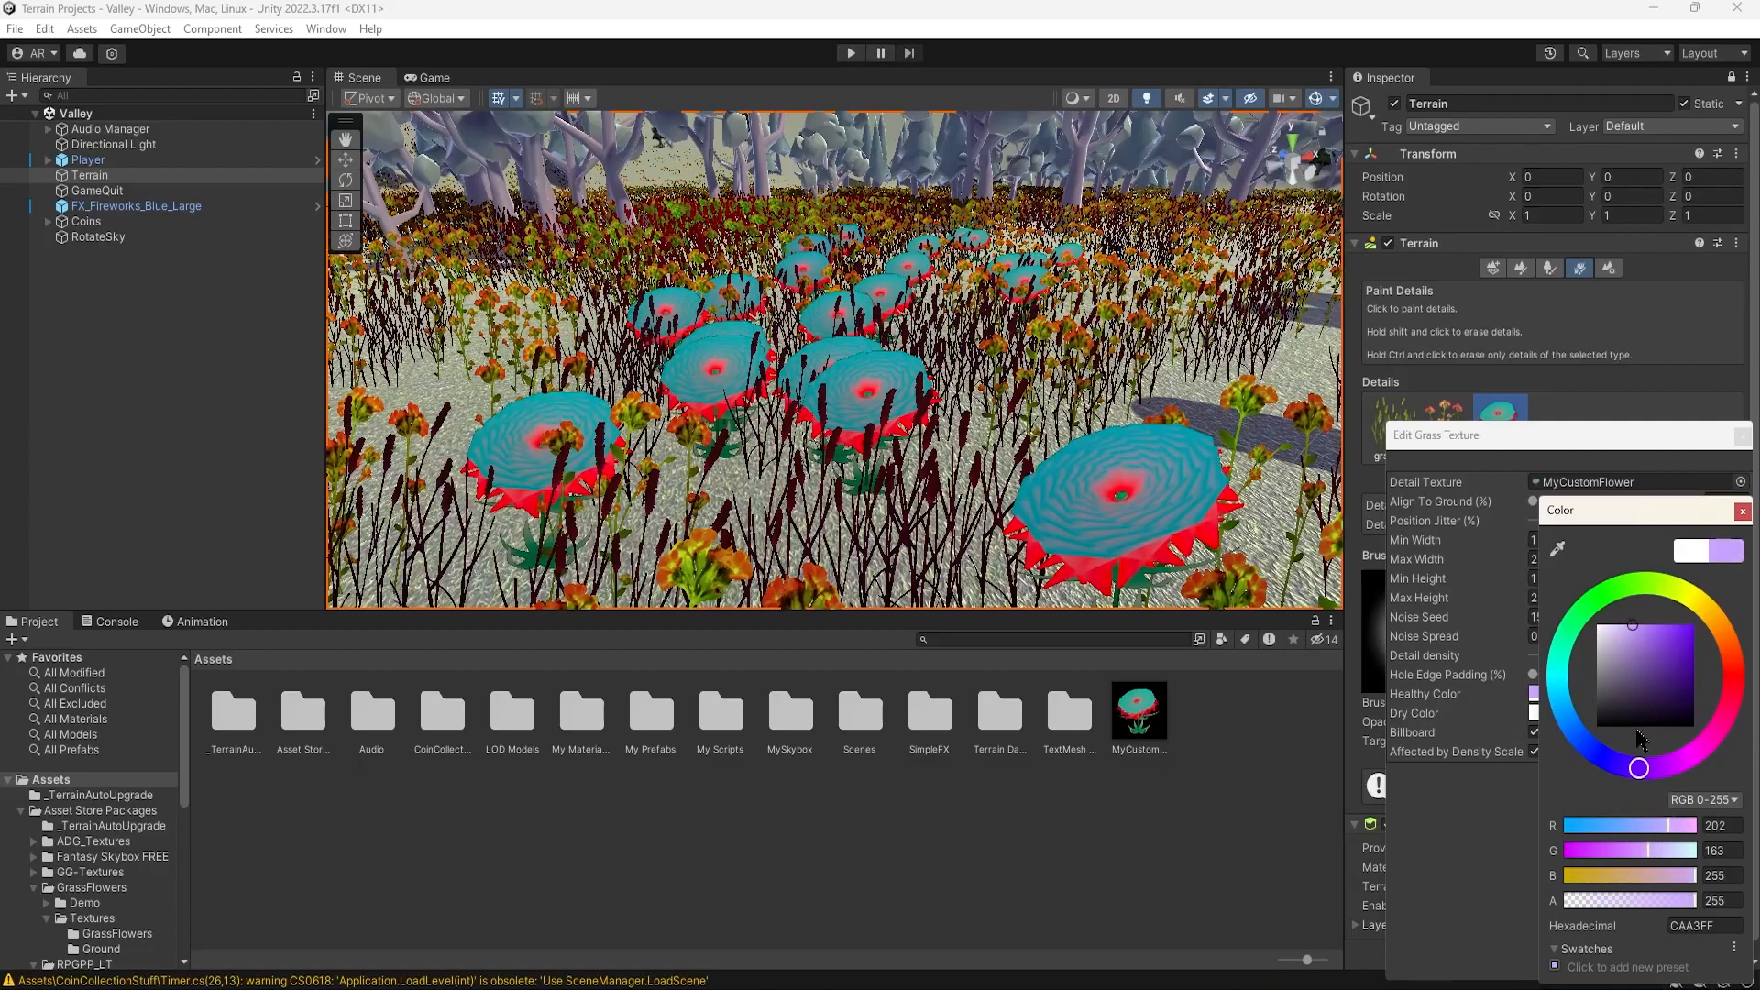
{"action": "left_click_drag", "start_coordinate": [1643, 768], "coordinate": [1686, 759]}
{"action": "left_click_drag", "start_coordinate": [1675, 643], "coordinate": [1707, 627]}
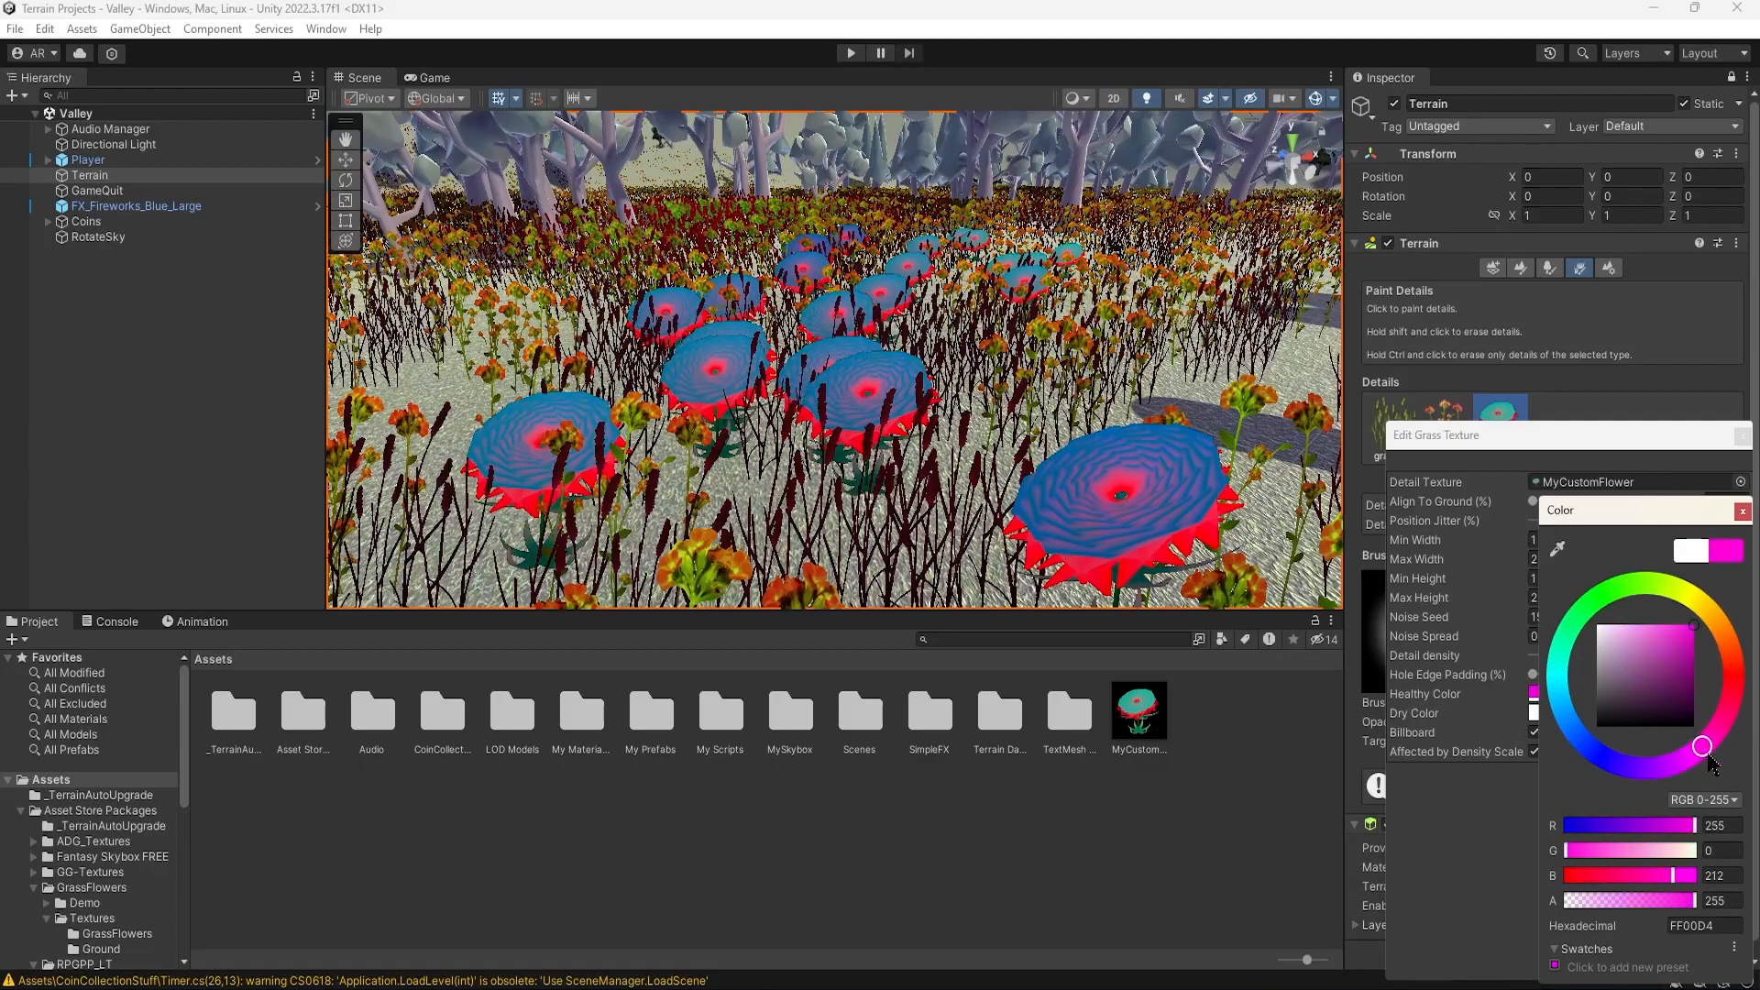
{"action": "left_click", "coordinate": [1743, 511]}
- Set the flower detail's dry color to a very dark green
{"action": "left_click", "coordinate": [1632, 715]}
{"action": "mouse_move", "coordinate": [1734, 684]}
{"action": "left_mouse_down"}
{"action": "mouse_move", "coordinate": [1631, 585]}
{"action": "mouse_move", "coordinate": [1621, 642]}
{"action": "mouse_move", "coordinate": [1689, 631]}
{"action": "mouse_move", "coordinate": [1664, 624]}
{"action": "mouse_move", "coordinate": [1643, 758]}
{"action": "mouse_move", "coordinate": [1556, 766]}
{"action": "mouse_move", "coordinate": [1625, 702]}
{"action": "mouse_move", "coordinate": [1658, 713]}
{"action": "left_mouse_up"}
{"action": "left_click", "coordinate": [1742, 511]}
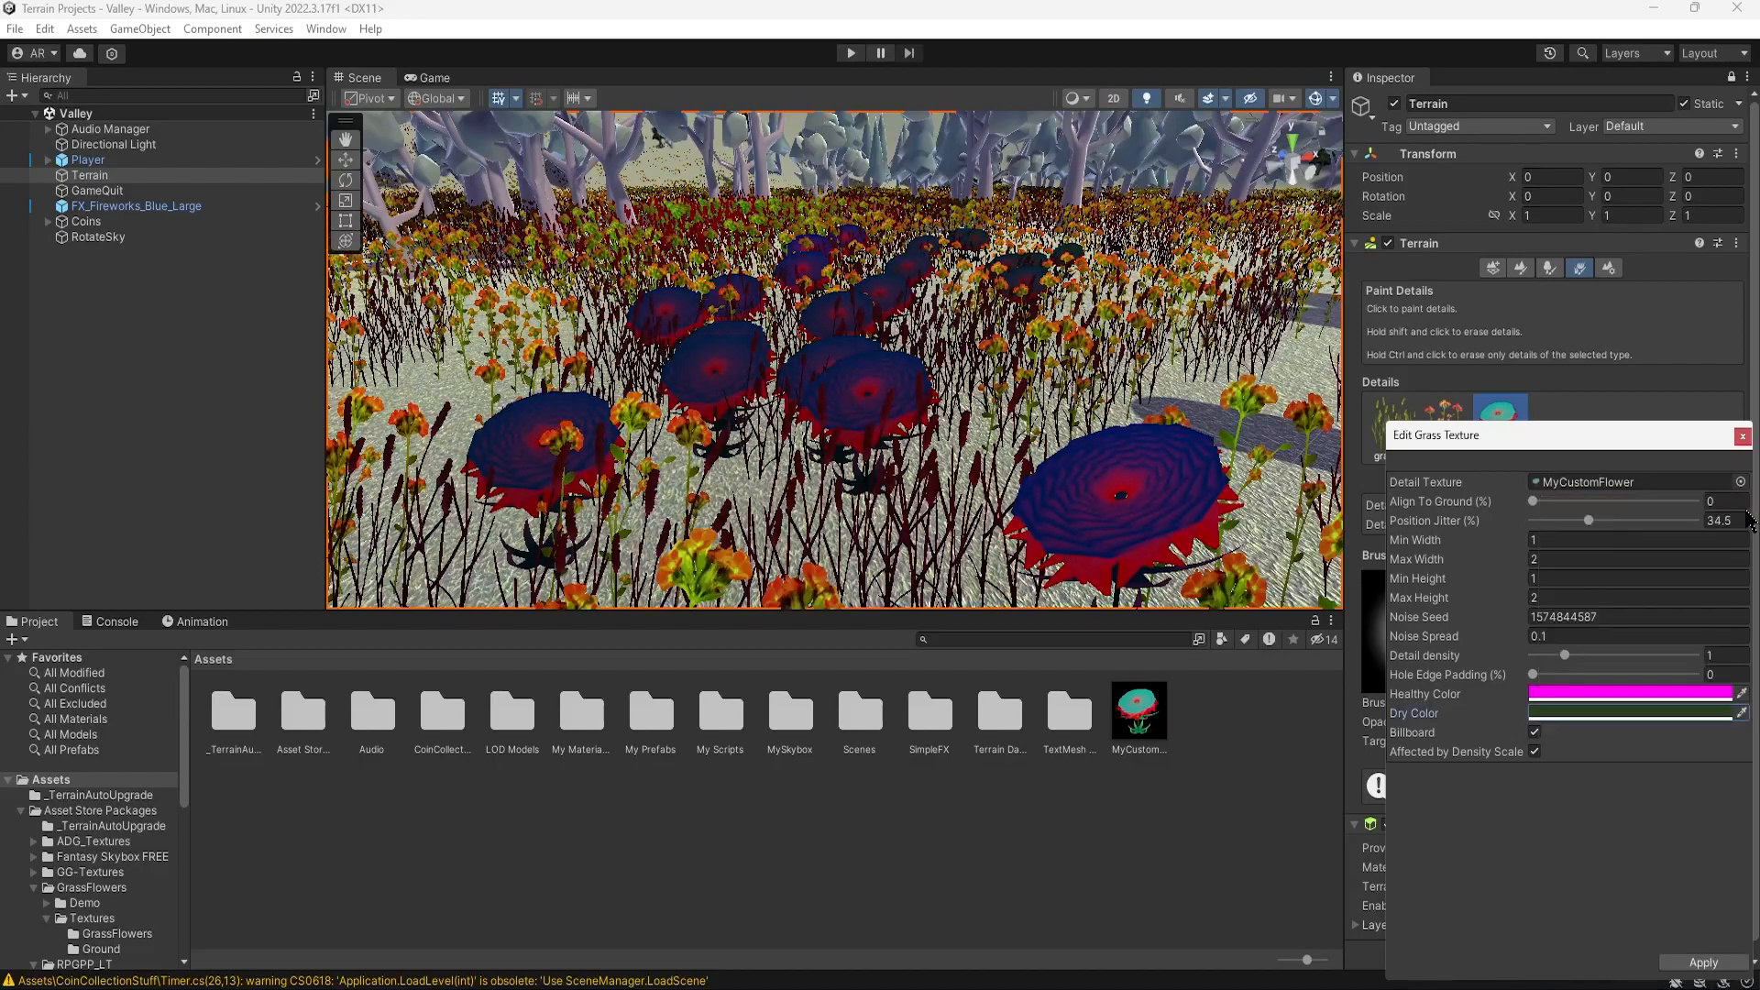
- Try a minimum width of 0 and a maximum width of 2.95 for the flowers, and reset both widths to 1
{"action": "left_click_drag", "start_coordinate": [1527, 548], "coordinate": [1446, 562]}
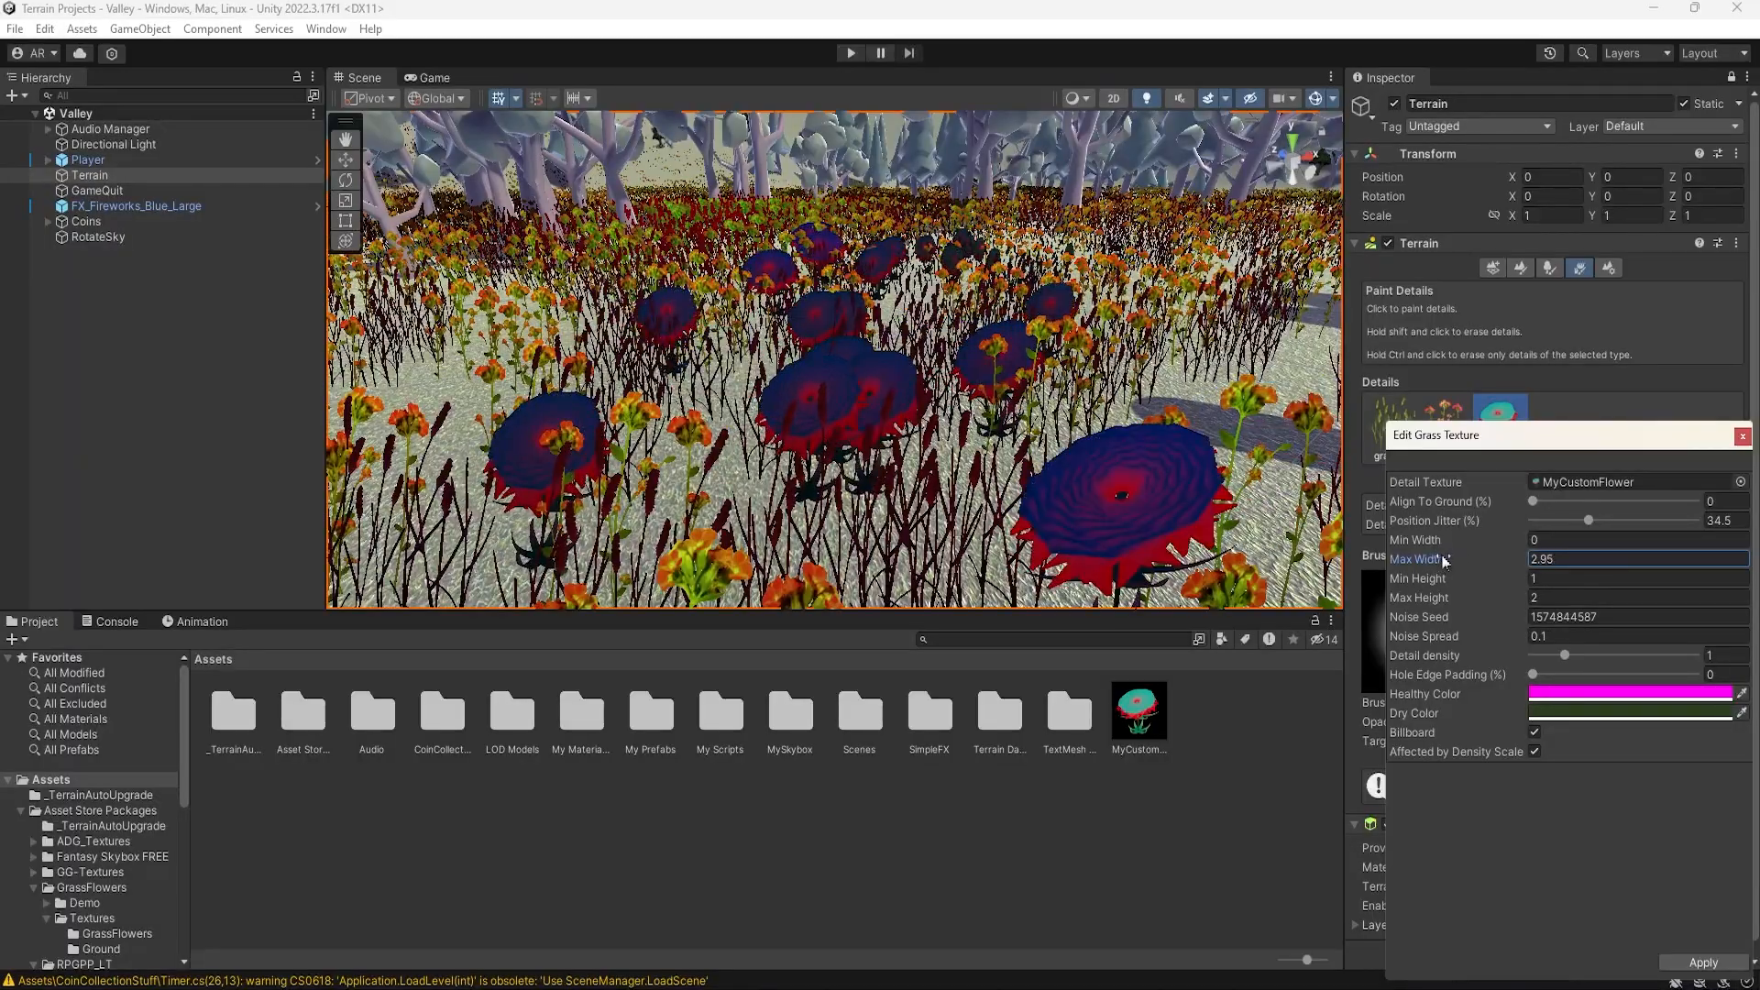
{"action": "mouse_move", "coordinate": [1036, 367]}
{"action": "left_mouse_down", "text": "alt"}
{"action": "mouse_move", "coordinate": [926, 353]}
{"action": "mouse_move", "coordinate": [1054, 353]}
{"action": "mouse_move", "coordinate": [980, 424]}
{"action": "mouse_move", "coordinate": [1037, 408]}
{"action": "mouse_move", "coordinate": [926, 381]}
{"action": "mouse_move", "coordinate": [981, 413]}
{"action": "mouse_move", "coordinate": [1073, 376]}
{"action": "left_mouse_up", "text": "alt"}
{"action": "left_click", "coordinate": [1578, 561]}
{"action": "type", "text": "1"}
{"action": "left_click", "coordinate": [1561, 541]}
{"action": "type", "text": "1"}
{"action": "scroll", "coordinate": [816, 512], "scroll_direction": "down", "scroll_amount": 3}
{"action": "left_click_drag", "start_coordinate": [768, 471], "coordinate": [954, 403], "text": "alt"}
- Try 0 for the flowers' minimum and maximum width, and restore both values to 1
{"action": "left_click", "coordinate": [1559, 538]}
{"action": "type", "text": "0"}
{"action": "left_click", "coordinate": [1556, 559]}
{"action": "type", "text": "0"}
{"action": "scroll", "coordinate": [1307, 429], "scroll_direction": "down", "scroll_amount": 3}
{"action": "left_click", "coordinate": [1550, 540]}
{"action": "type", "text": "1"}
{"action": "left_click", "coordinate": [1544, 559]}
- Set the flower detail's minimum height to 0.75 and its maximum height to 1
{"action": "left_click", "coordinate": [1539, 578]}
{"action": "mouse_move", "coordinate": [1413, 581]}
{"action": "left_mouse_down"}
{"action": "mouse_move", "coordinate": [1452, 582]}
{"action": "mouse_move", "coordinate": [1419, 581]}
{"action": "left_mouse_up"}
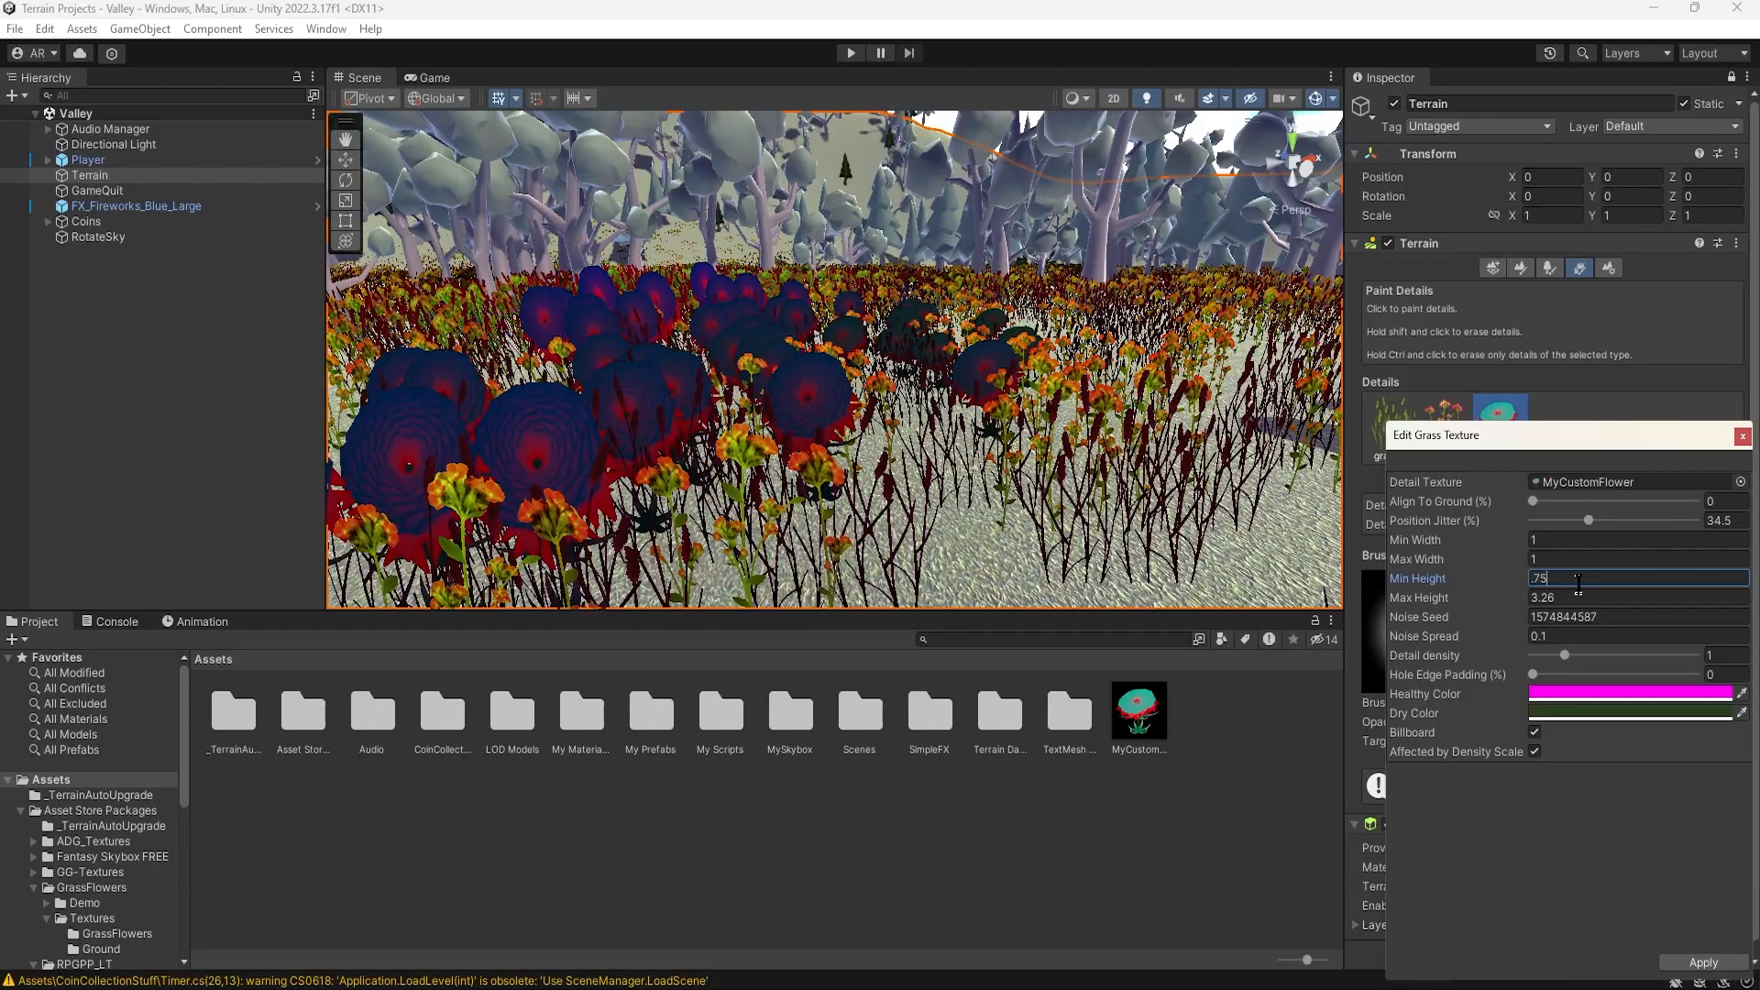
{"action": "left_click", "coordinate": [1570, 599]}
{"action": "right_click_drag", "start_coordinate": [754, 428], "coordinate": [774, 429]}
{"action": "key", "text": "w"}
{"action": "left_click", "coordinate": [1567, 596]}
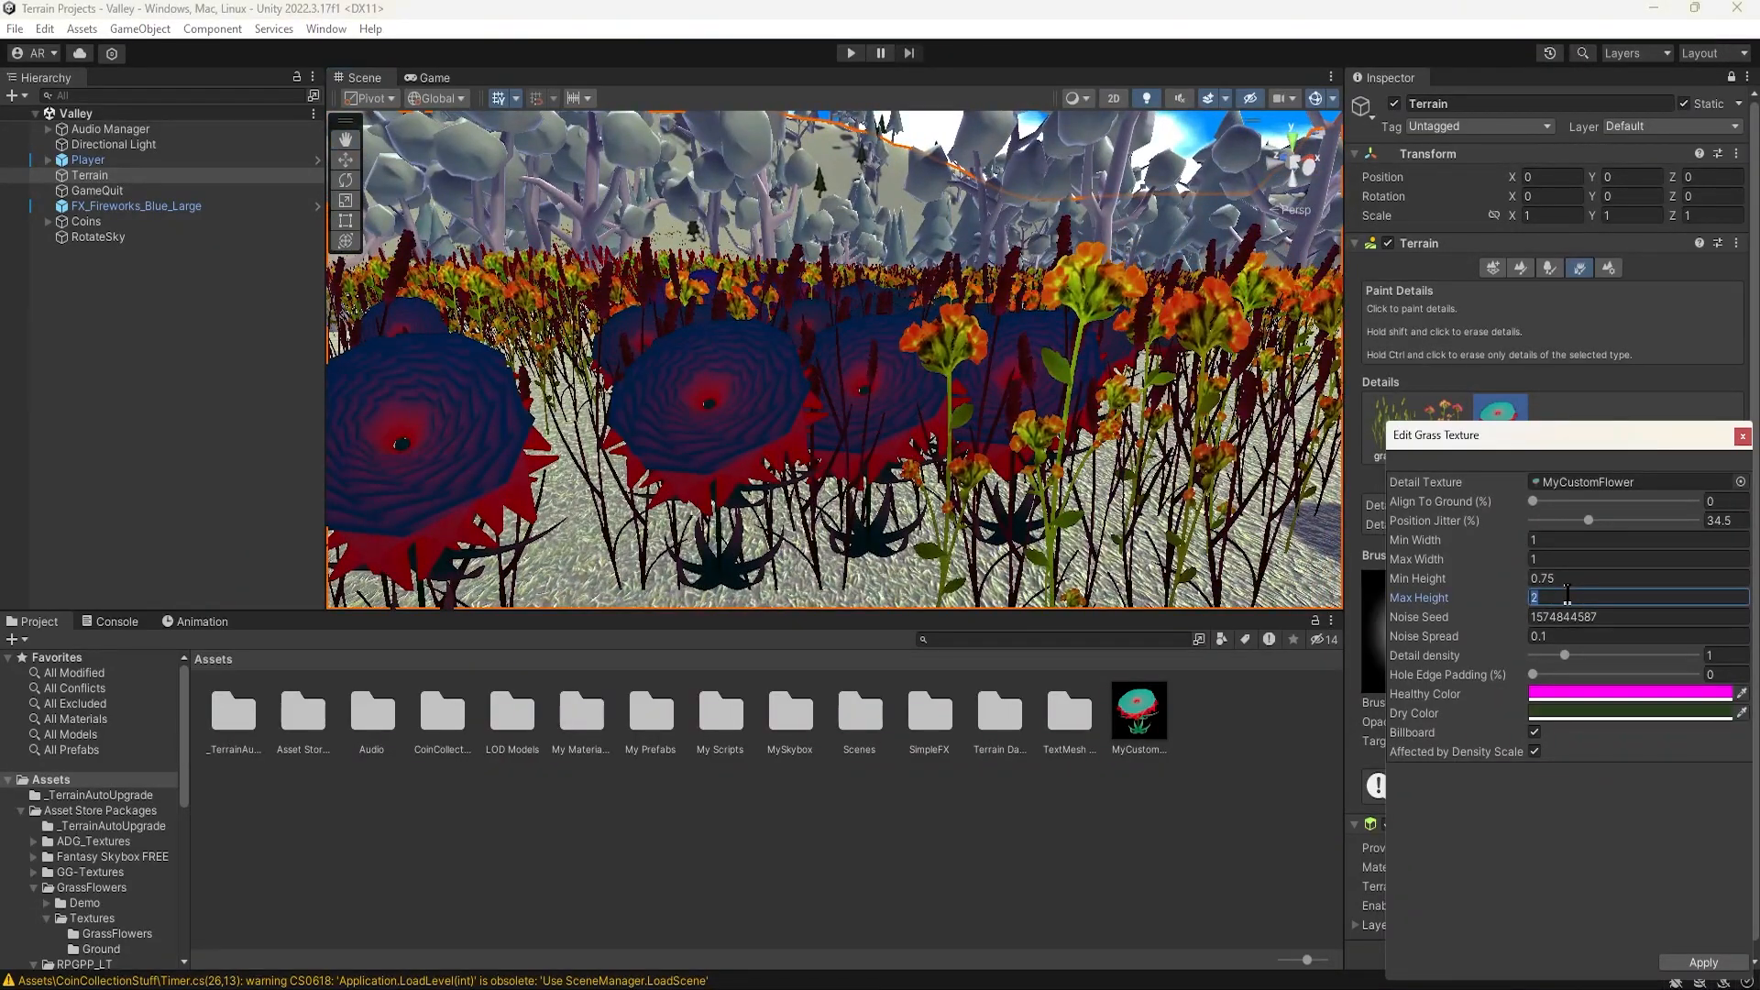
{"action": "type", "text": "1"}
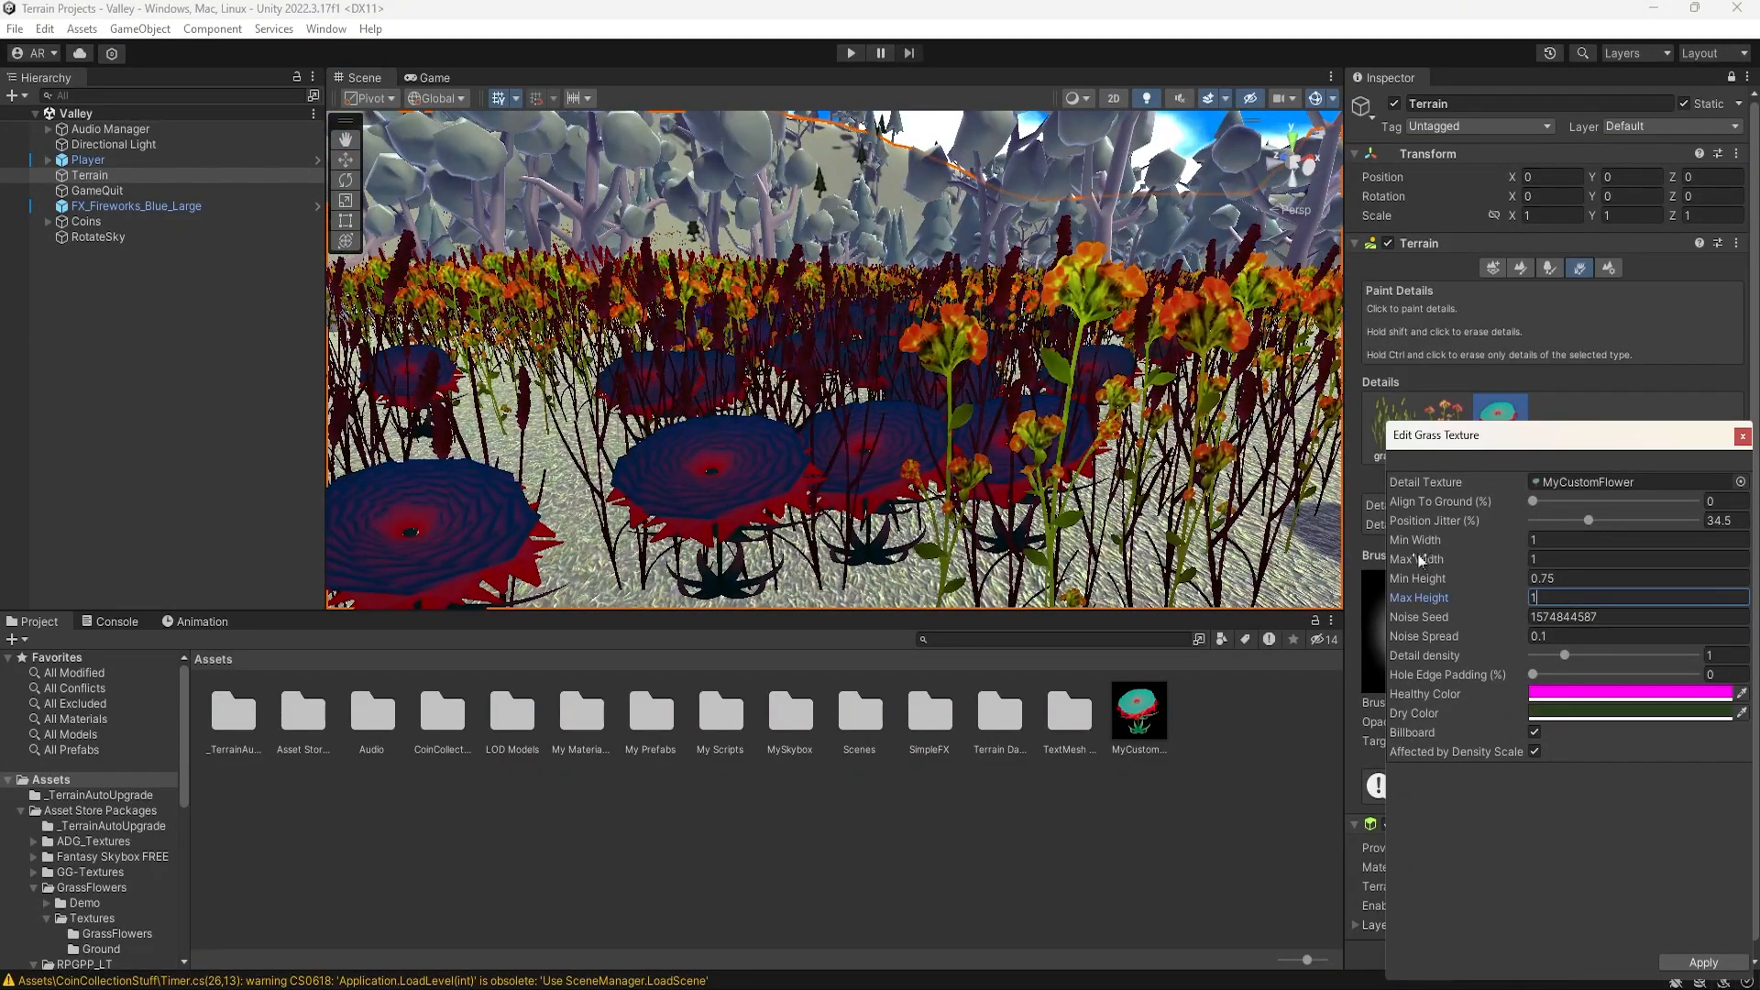
- Test other flower widths, including a minimum of 0.211, and return the minimum and maximum width to 1
{"action": "mouse_move", "coordinate": [1419, 545]}
{"action": "left_mouse_down"}
{"action": "mouse_move", "coordinate": [1392, 545]}
{"action": "mouse_move", "coordinate": [1404, 565]}
{"action": "mouse_move", "coordinate": [1441, 563]}
{"action": "mouse_move", "coordinate": [1402, 562]}
{"action": "left_mouse_up"}
{"action": "scroll", "coordinate": [757, 489], "scroll_direction": "down", "scroll_amount": 4}
{"action": "left_click_drag", "start_coordinate": [756, 489], "coordinate": [600, 500], "text": "alt"}
{"action": "scroll", "coordinate": [600, 500], "scroll_direction": "up", "scroll_amount": 4}
{"action": "left_click", "coordinate": [1567, 559]}
{"action": "type", "text": "1"}
{"action": "left_click", "coordinate": [1573, 542]}
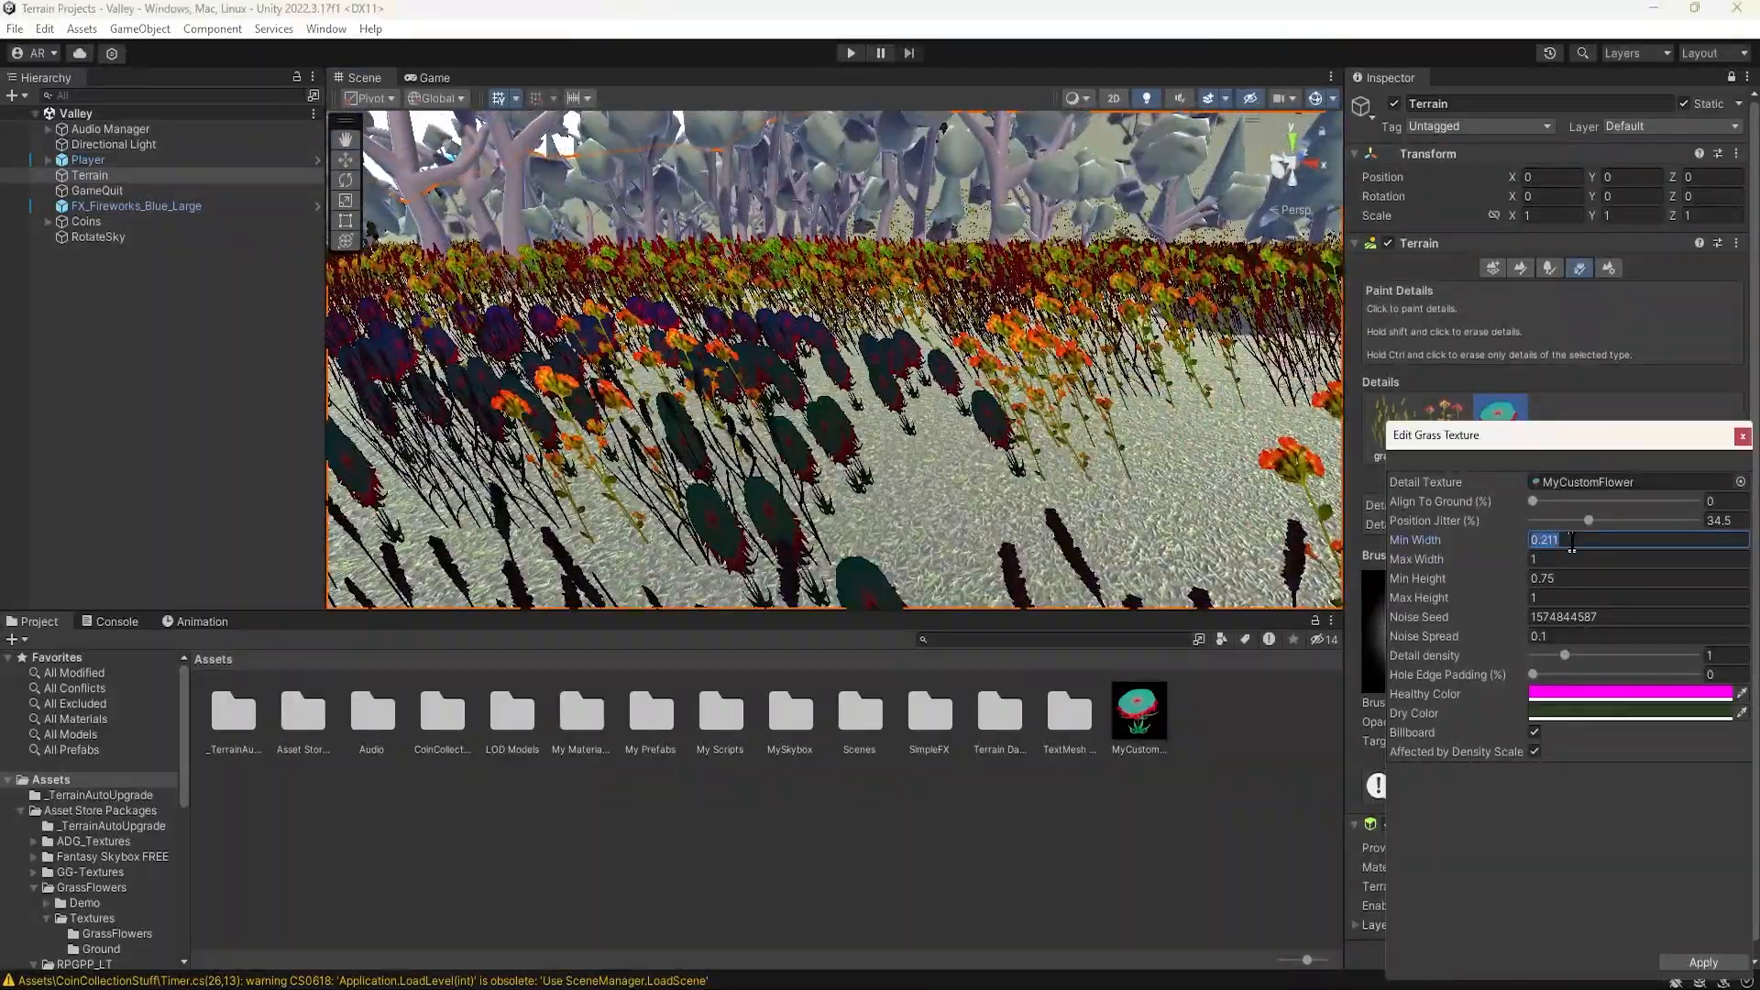
{"action": "type", "text": "1"}
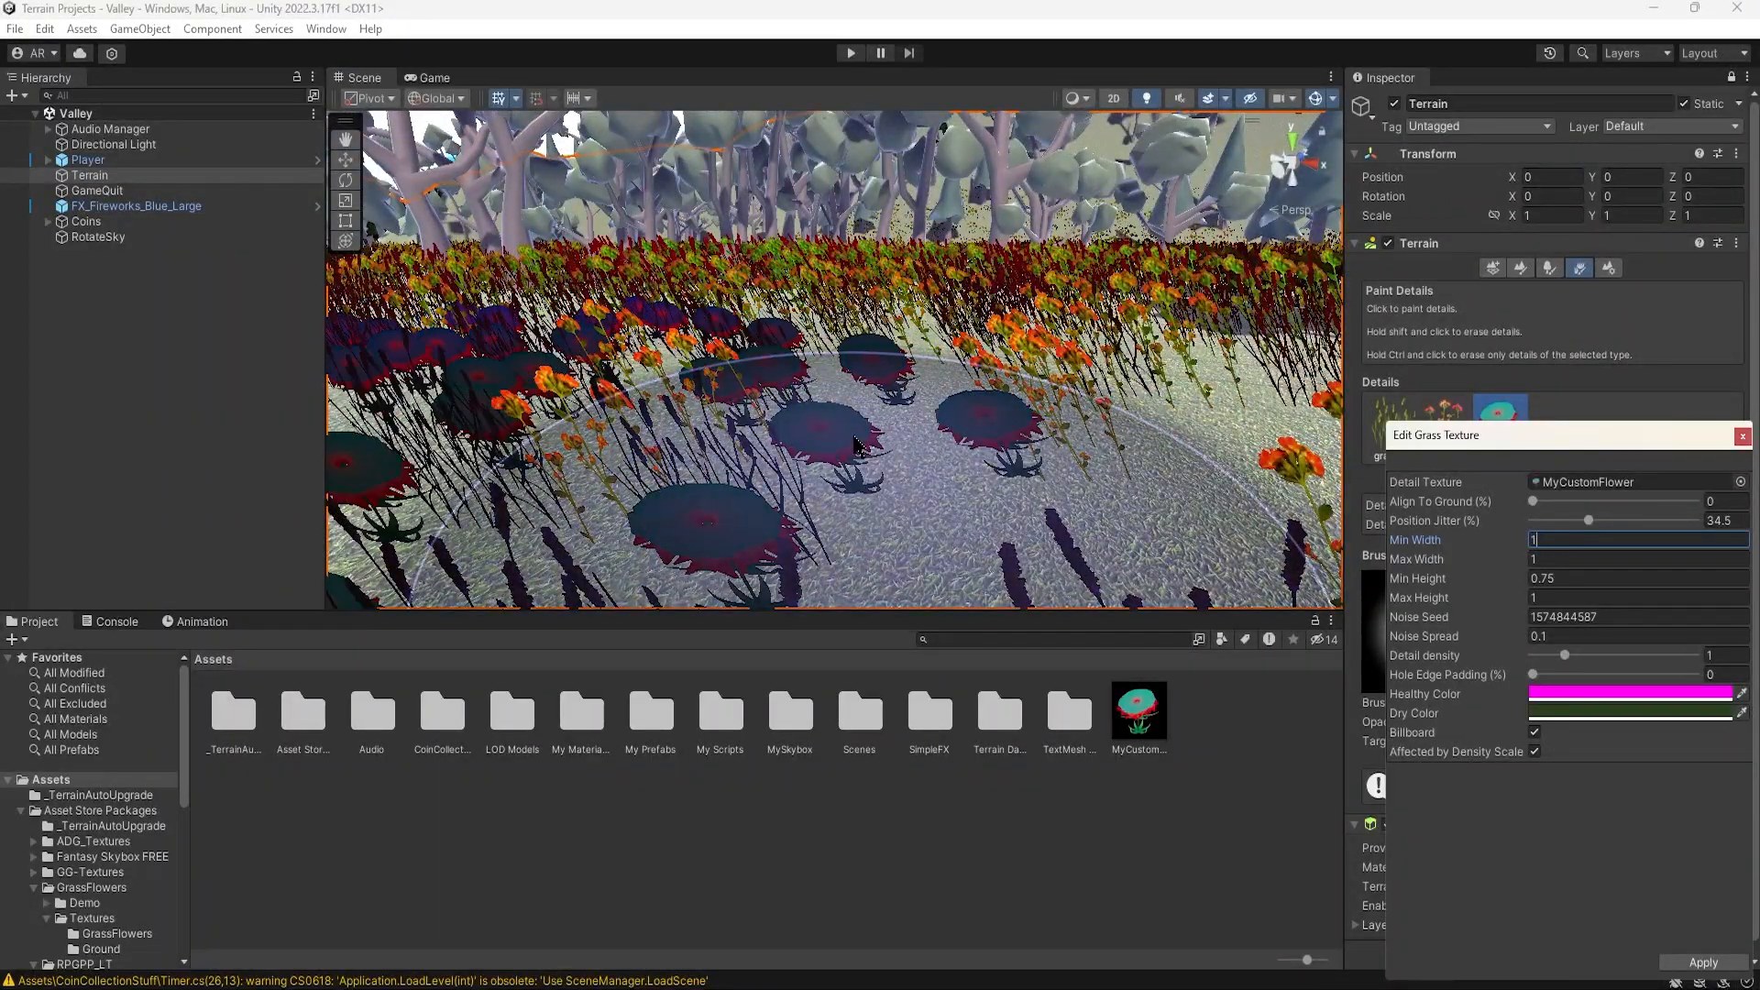
{"action": "key", "text": "Return"}
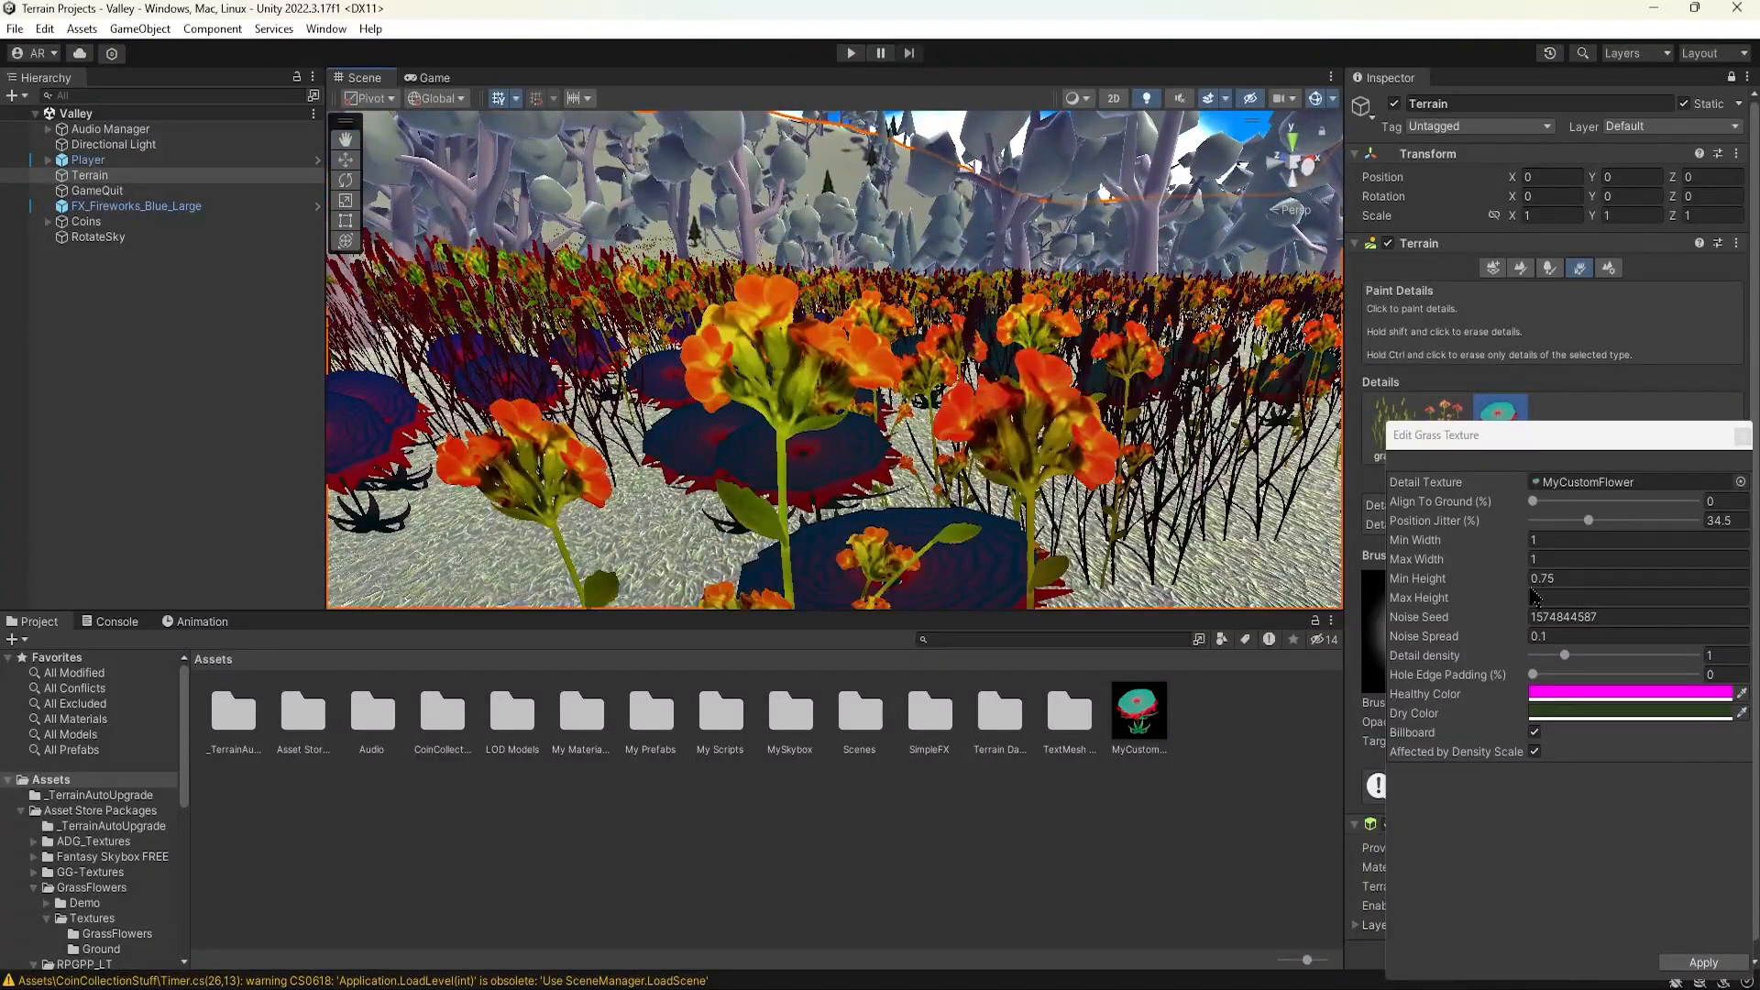
{"action": "left_click_drag", "start_coordinate": [1444, 623], "coordinate": [1438, 627]}
{"action": "left_click", "coordinate": [1545, 539]}
{"action": "type", "text": "0.5"}
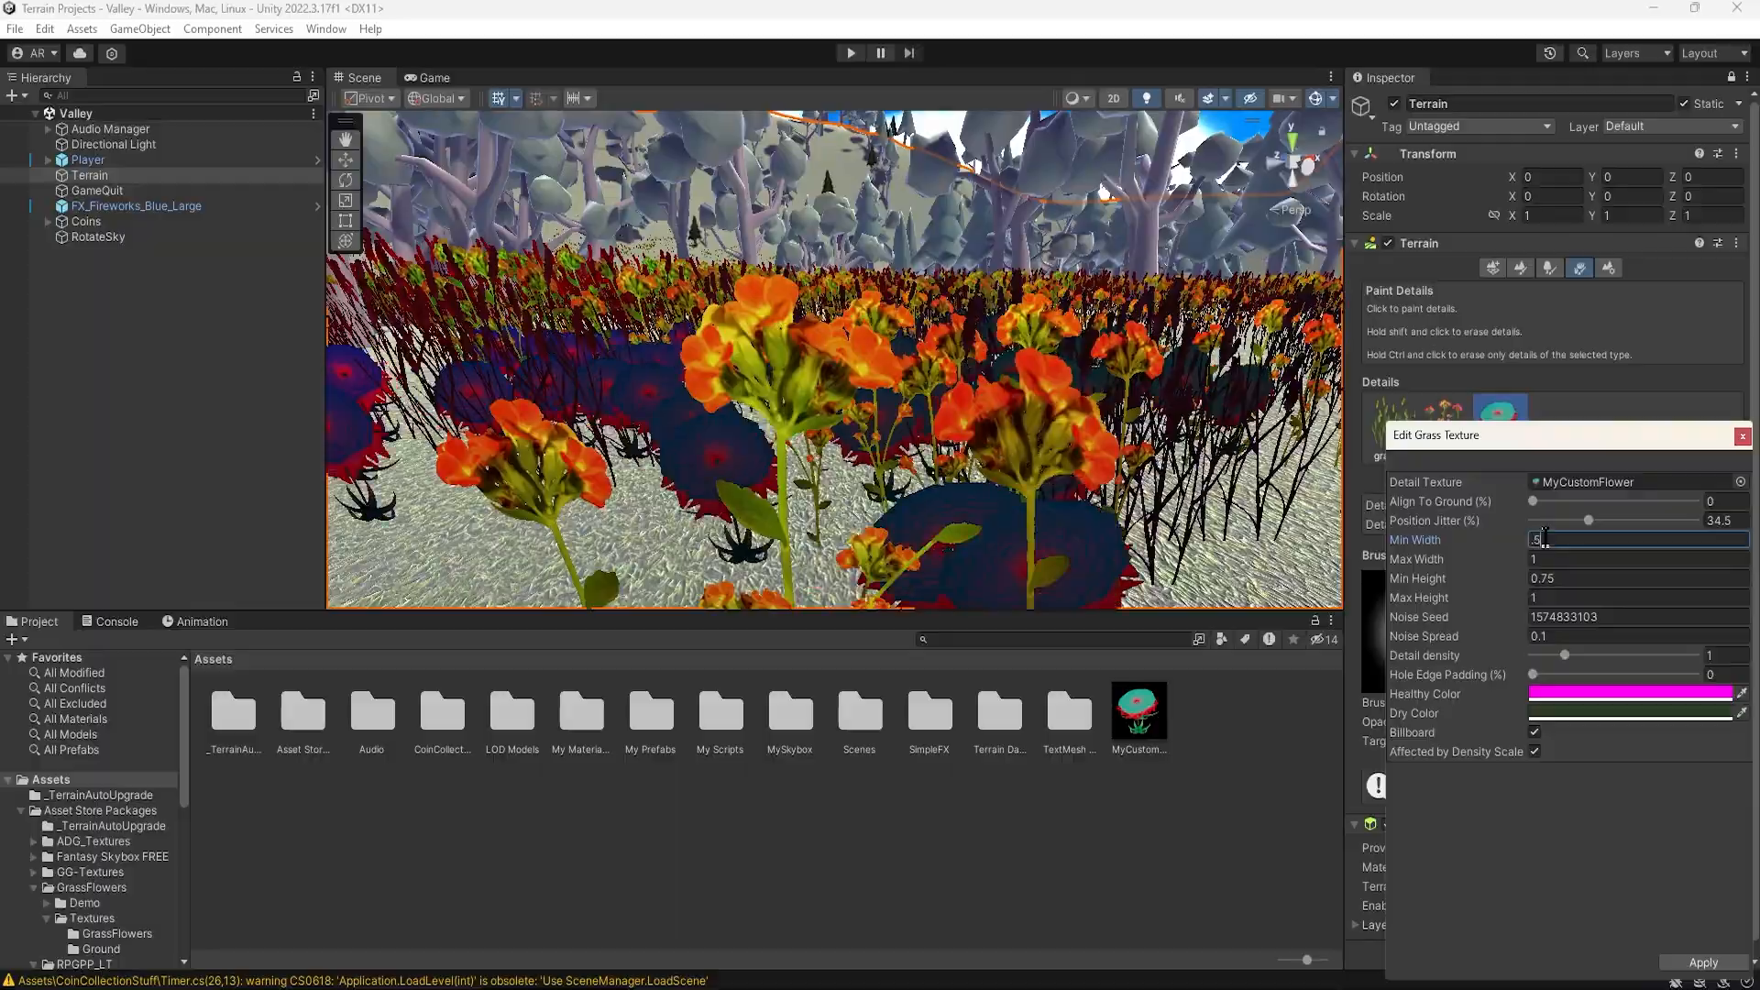
{"action": "key", "text": "Return"}
{"action": "scroll", "coordinate": [1032, 392], "scroll_direction": "up", "scroll_amount": 5}
{"action": "scroll", "coordinate": [1031, 391], "scroll_direction": "down", "scroll_amount": 10}
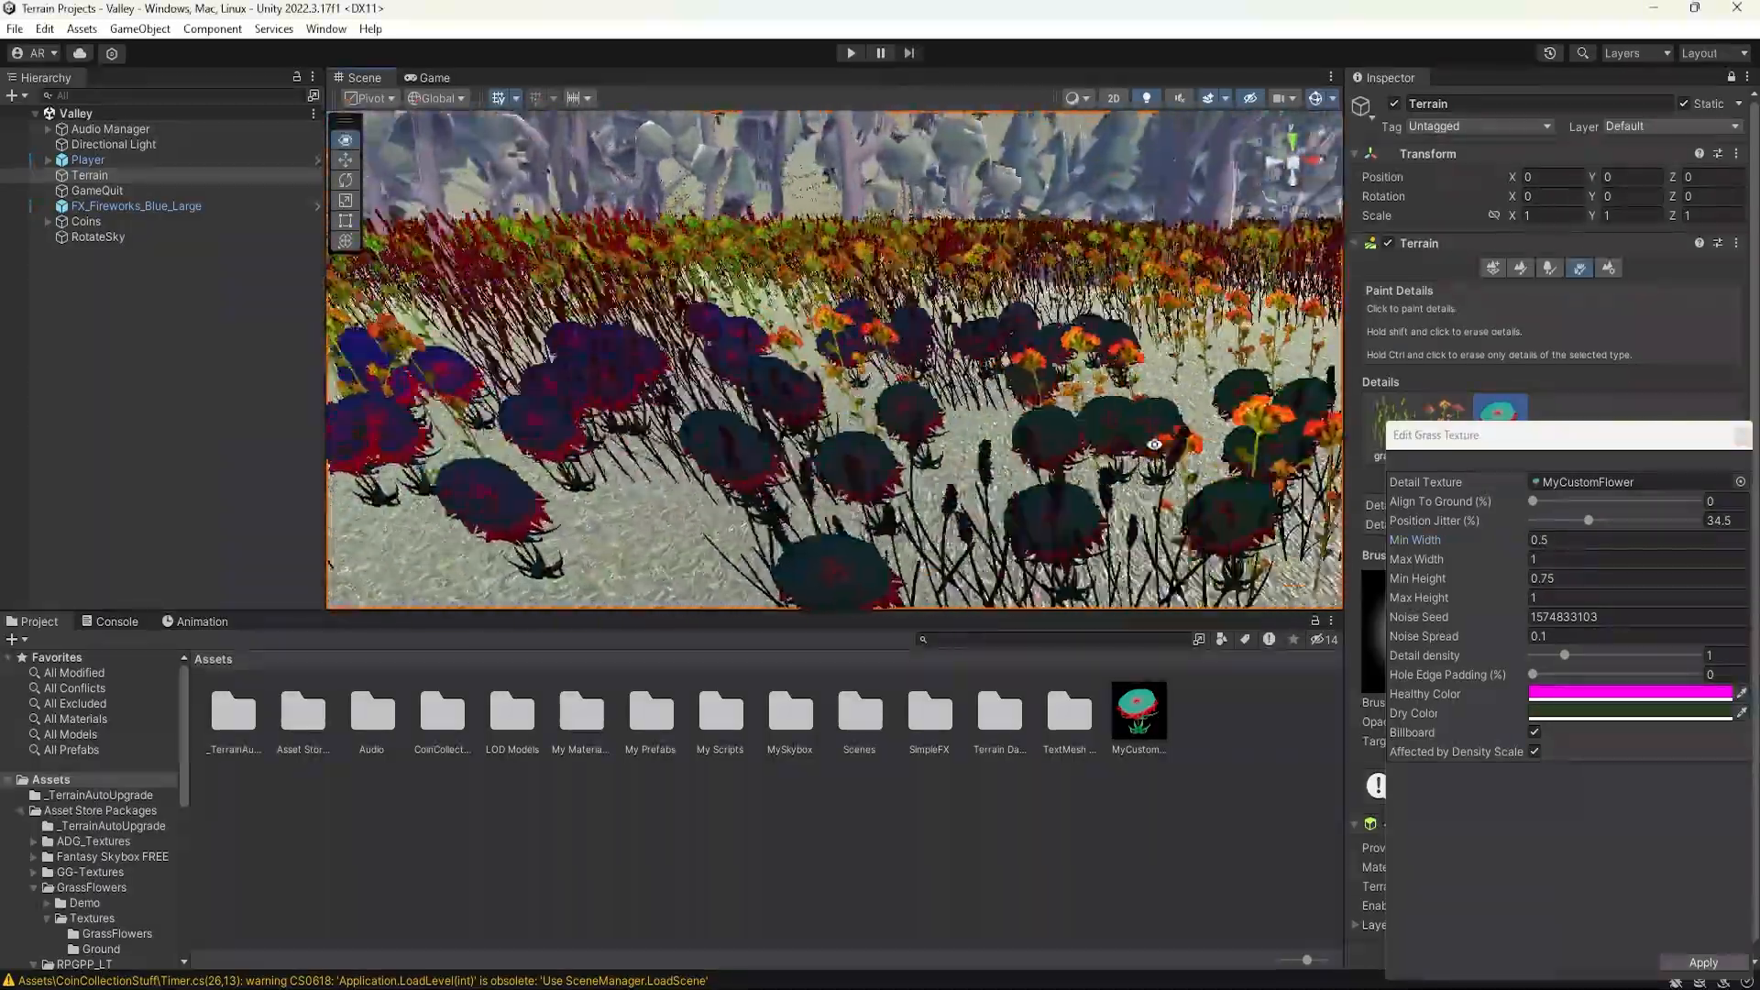
- Set the flower detail's density to 0.51 and try the billboard option off, leaving it enabled
{"action": "mouse_move", "coordinate": [1565, 654]}
{"action": "left_mouse_down"}
{"action": "mouse_move", "coordinate": [1695, 655]}
{"action": "mouse_move", "coordinate": [1550, 656]}
{"action": "left_mouse_up"}
{"action": "scroll", "coordinate": [988, 476], "scroll_direction": "up", "scroll_amount": 5}
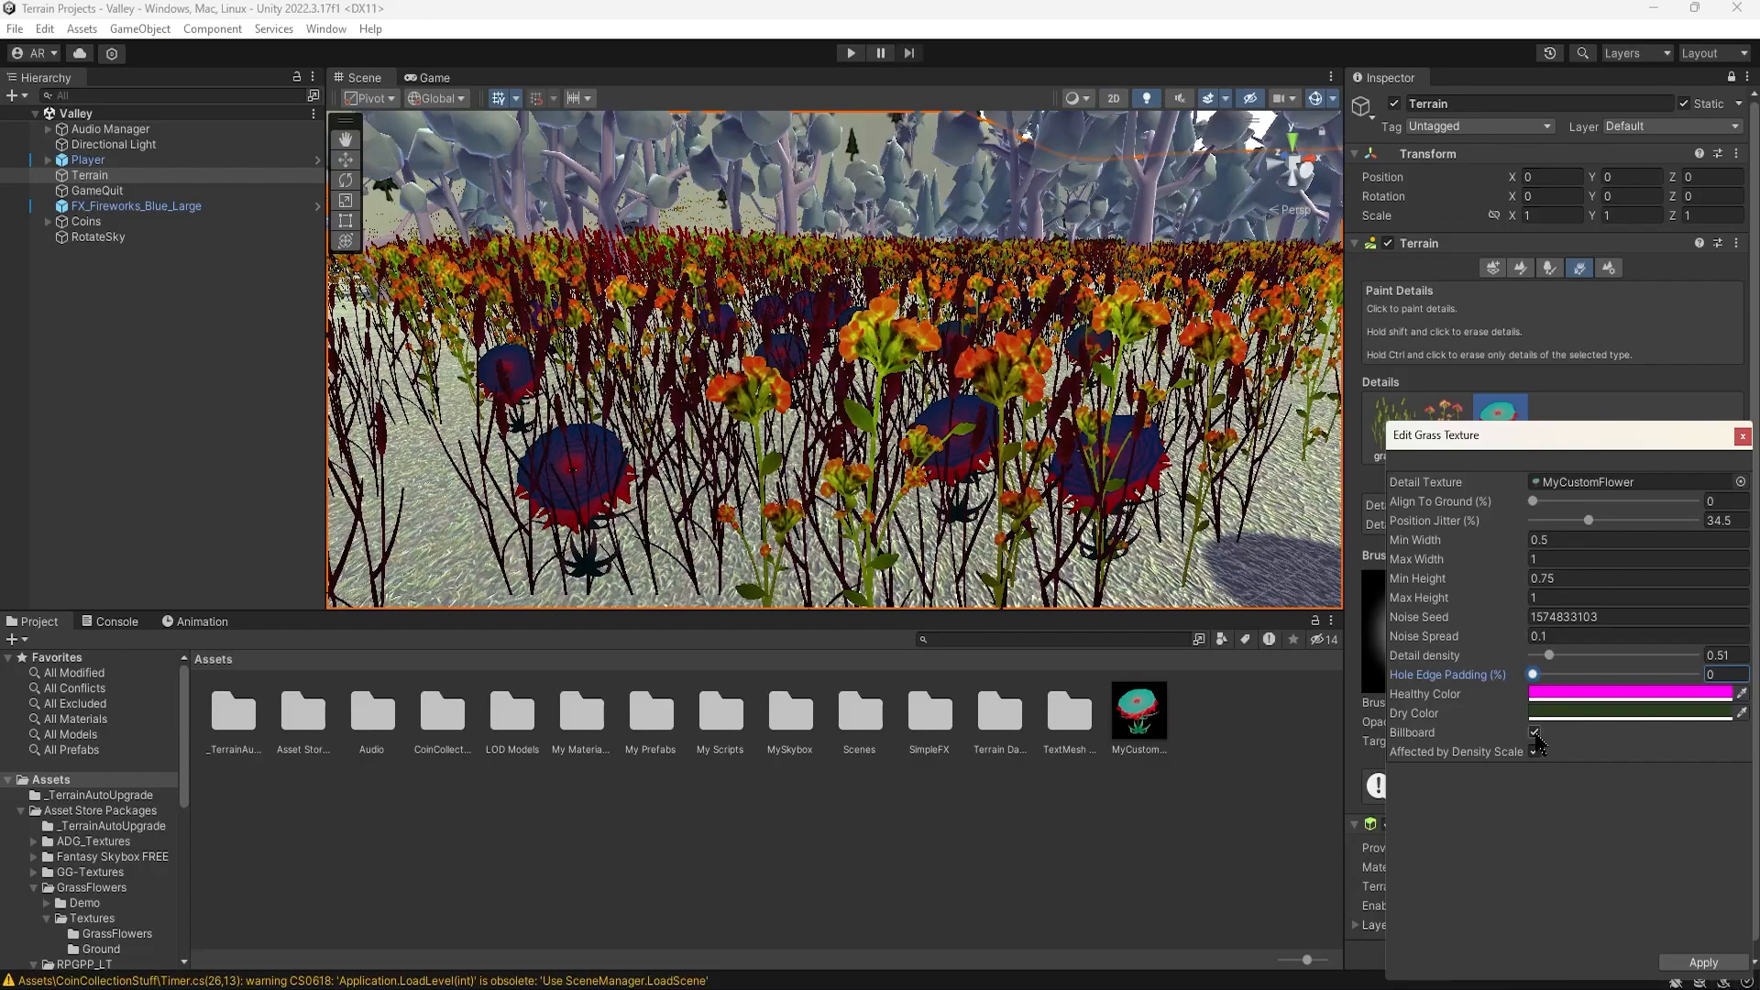
{"action": "left_click", "coordinate": [1537, 734]}
{"action": "left_click", "coordinate": [1536, 736]}
{"action": "right_click_drag", "start_coordinate": [935, 366], "coordinate": [1228, 437]}
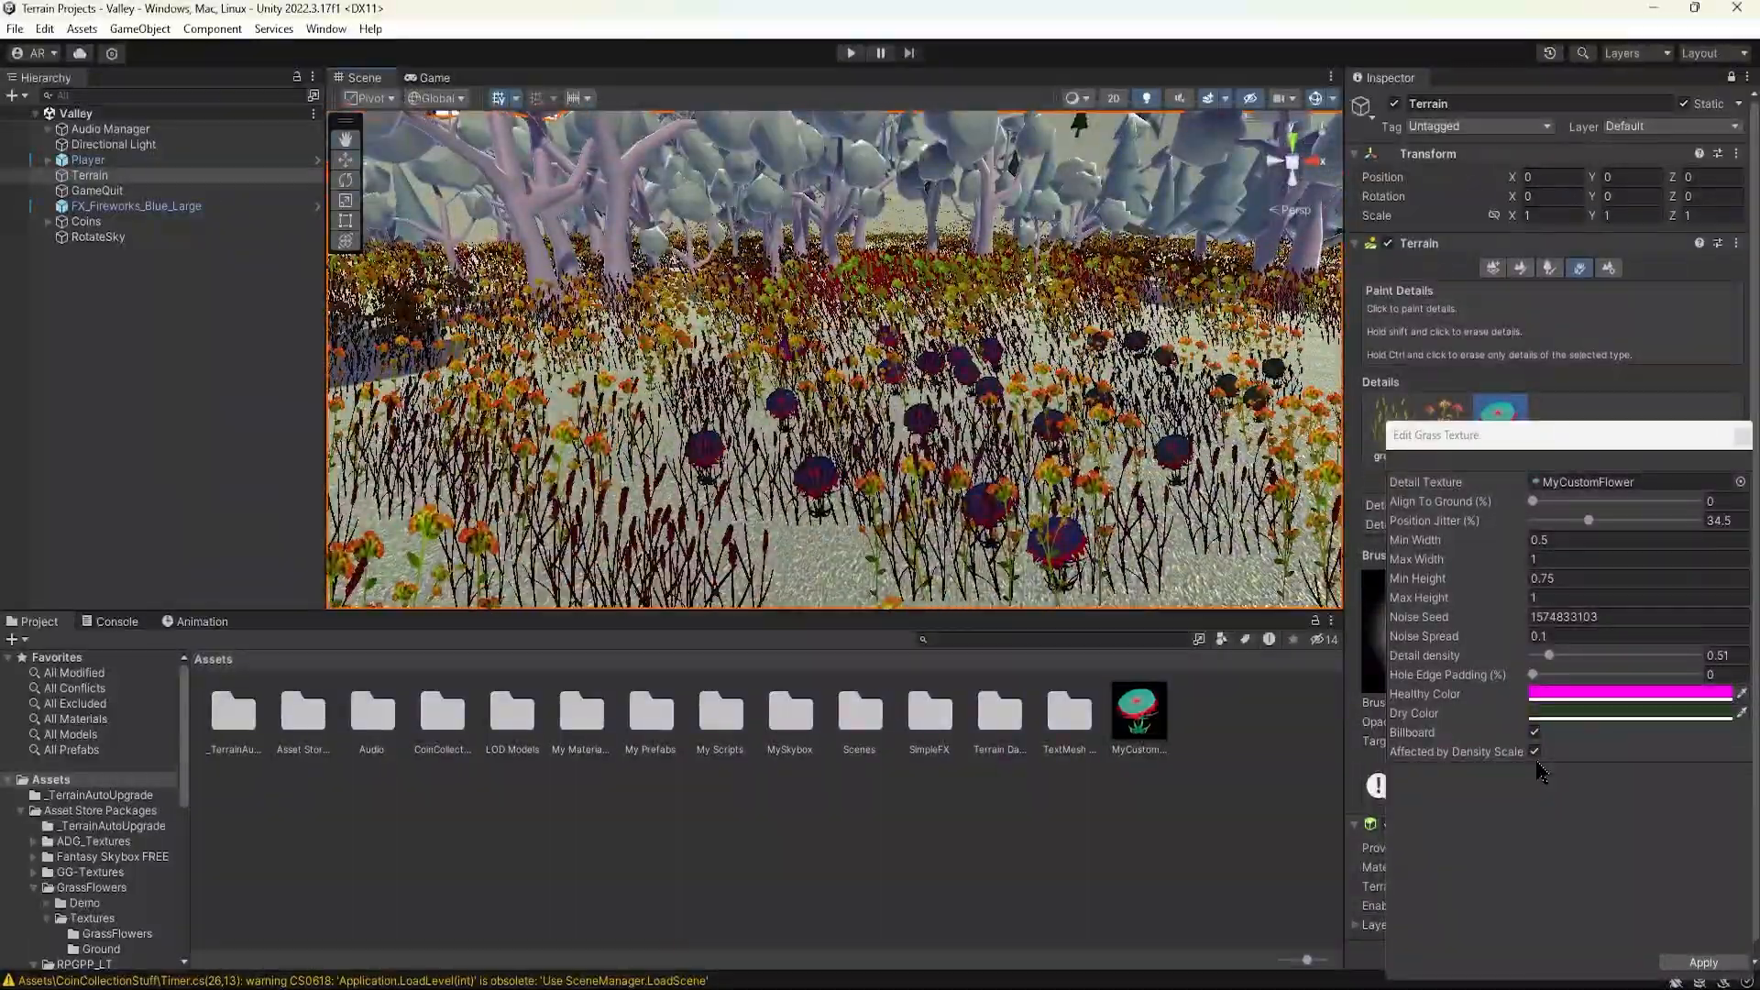
- Keep the flower detail affected by density scale, set its position jitter to 22.1%, and apply the settings
{"action": "left_click", "coordinate": [1533, 751]}
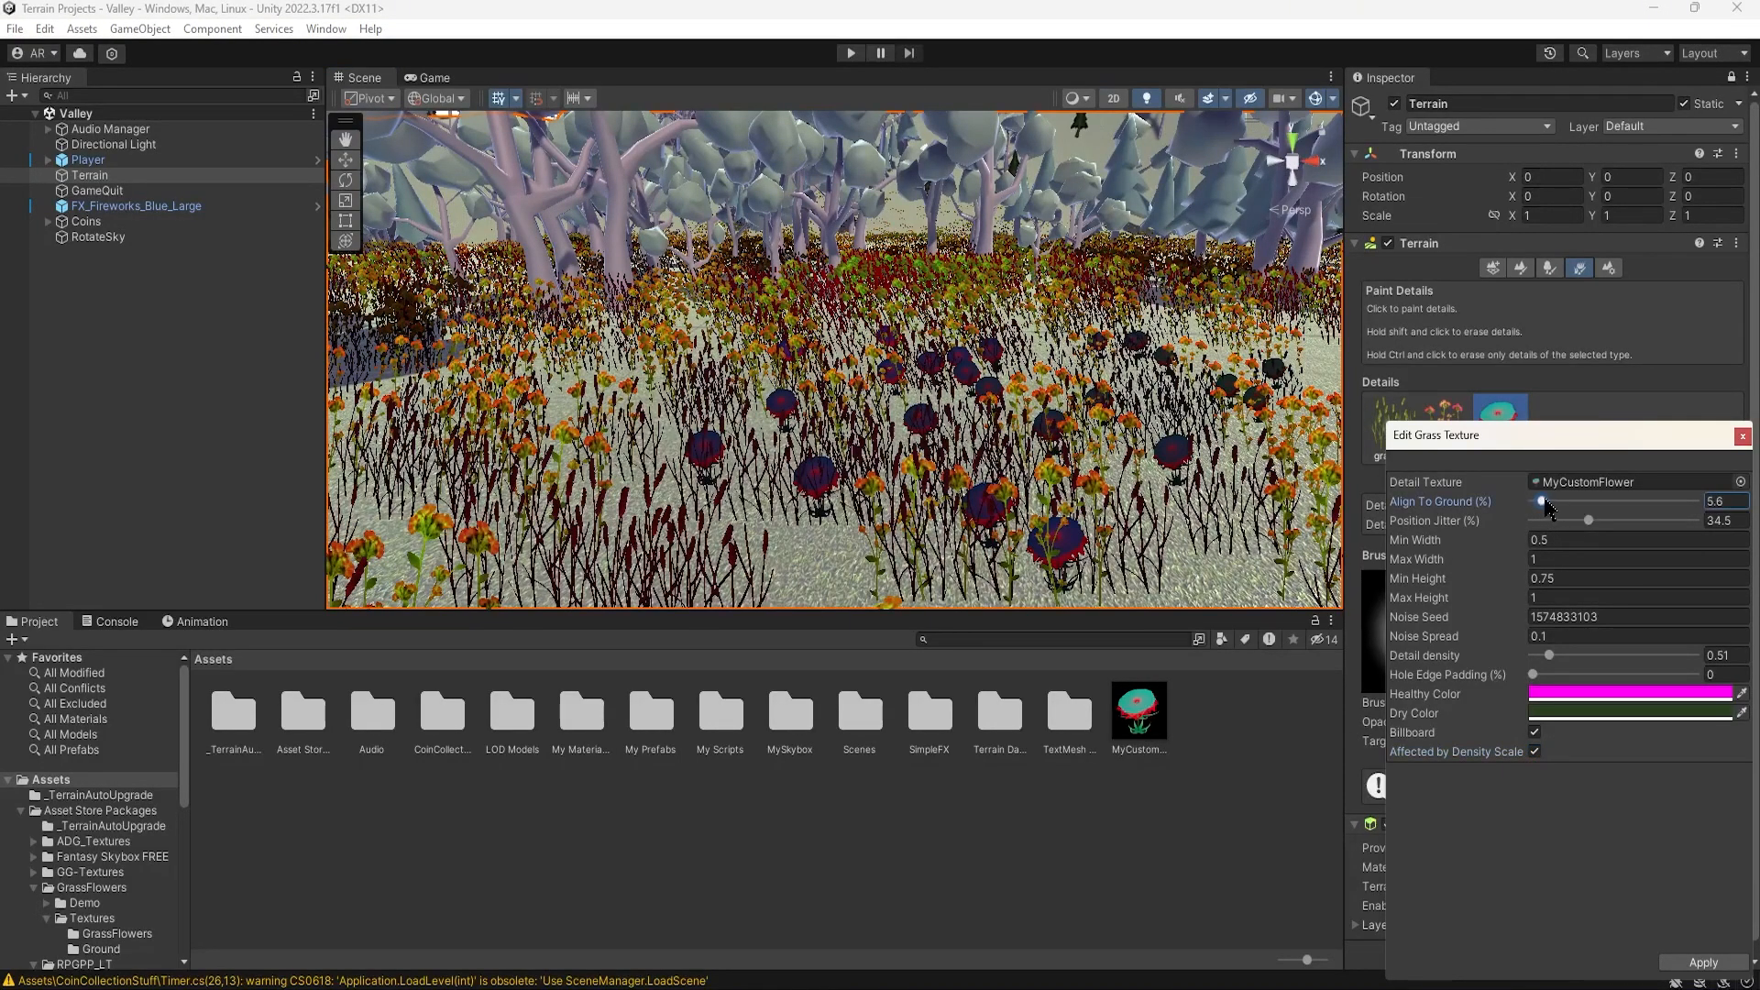
{"action": "mouse_move", "coordinate": [1581, 517]}
{"action": "left_mouse_down"}
{"action": "mouse_move", "coordinate": [1606, 520]}
{"action": "mouse_move", "coordinate": [1574, 530]}
{"action": "left_mouse_up"}
{"action": "key", "text": "z"}
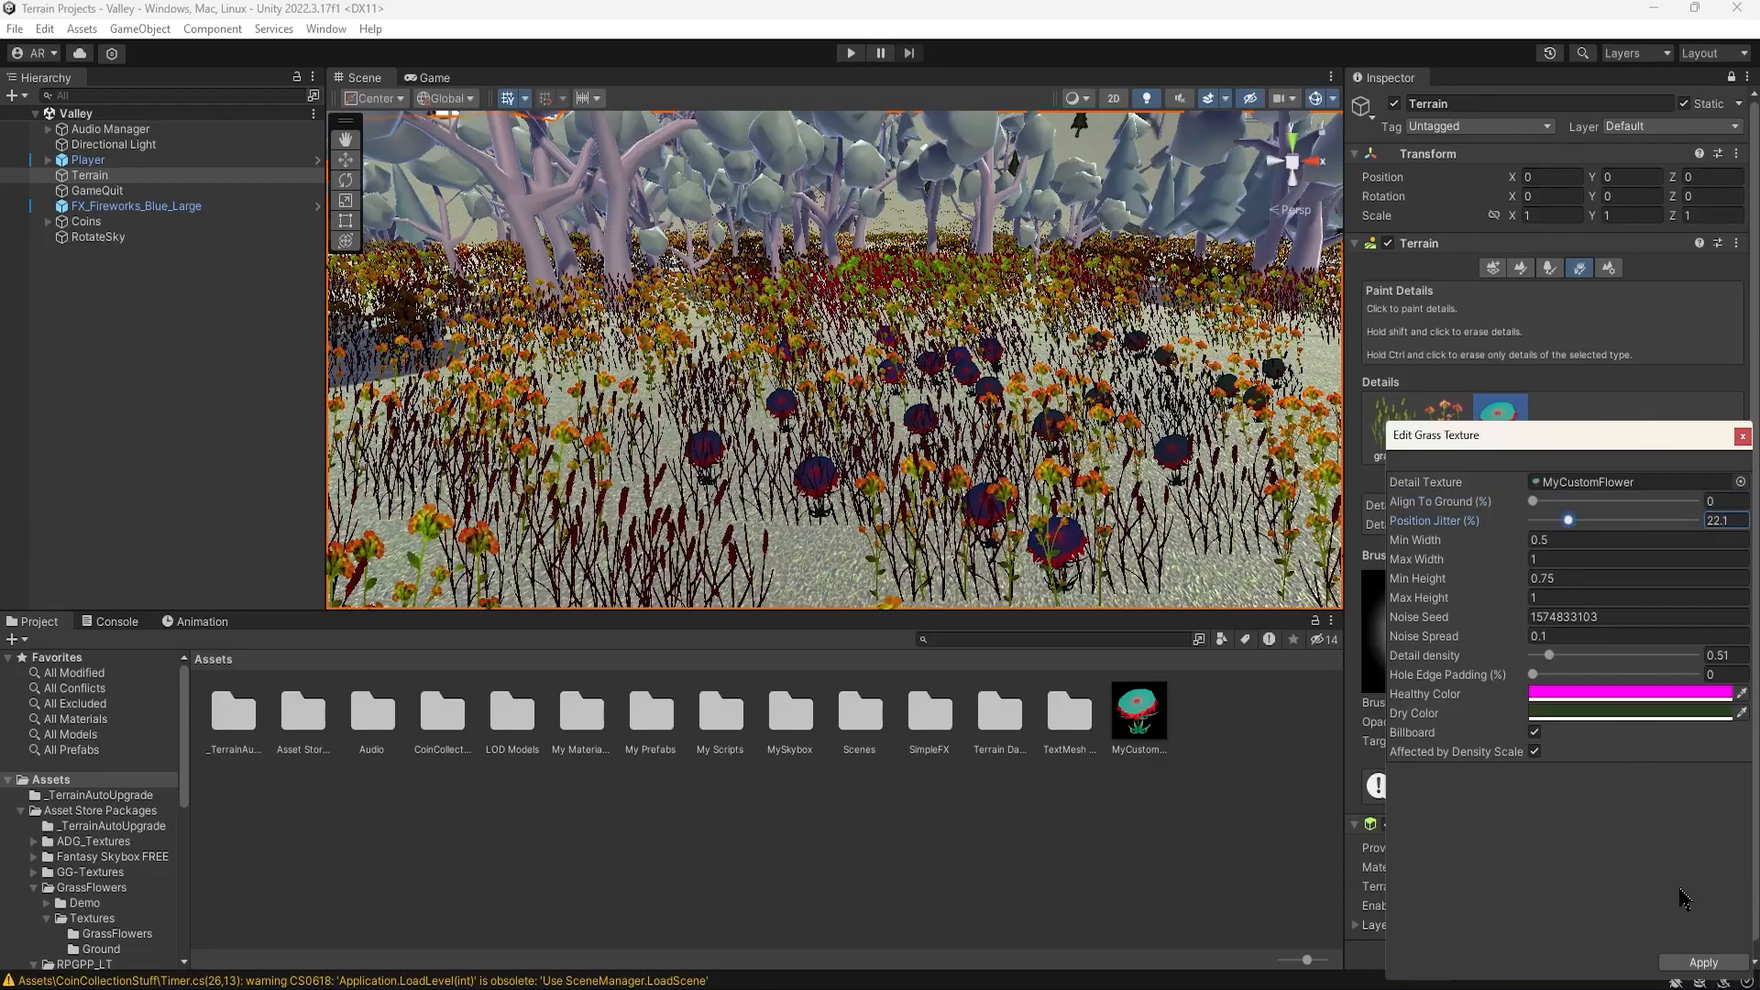
{"action": "left_click", "coordinate": [1703, 963]}
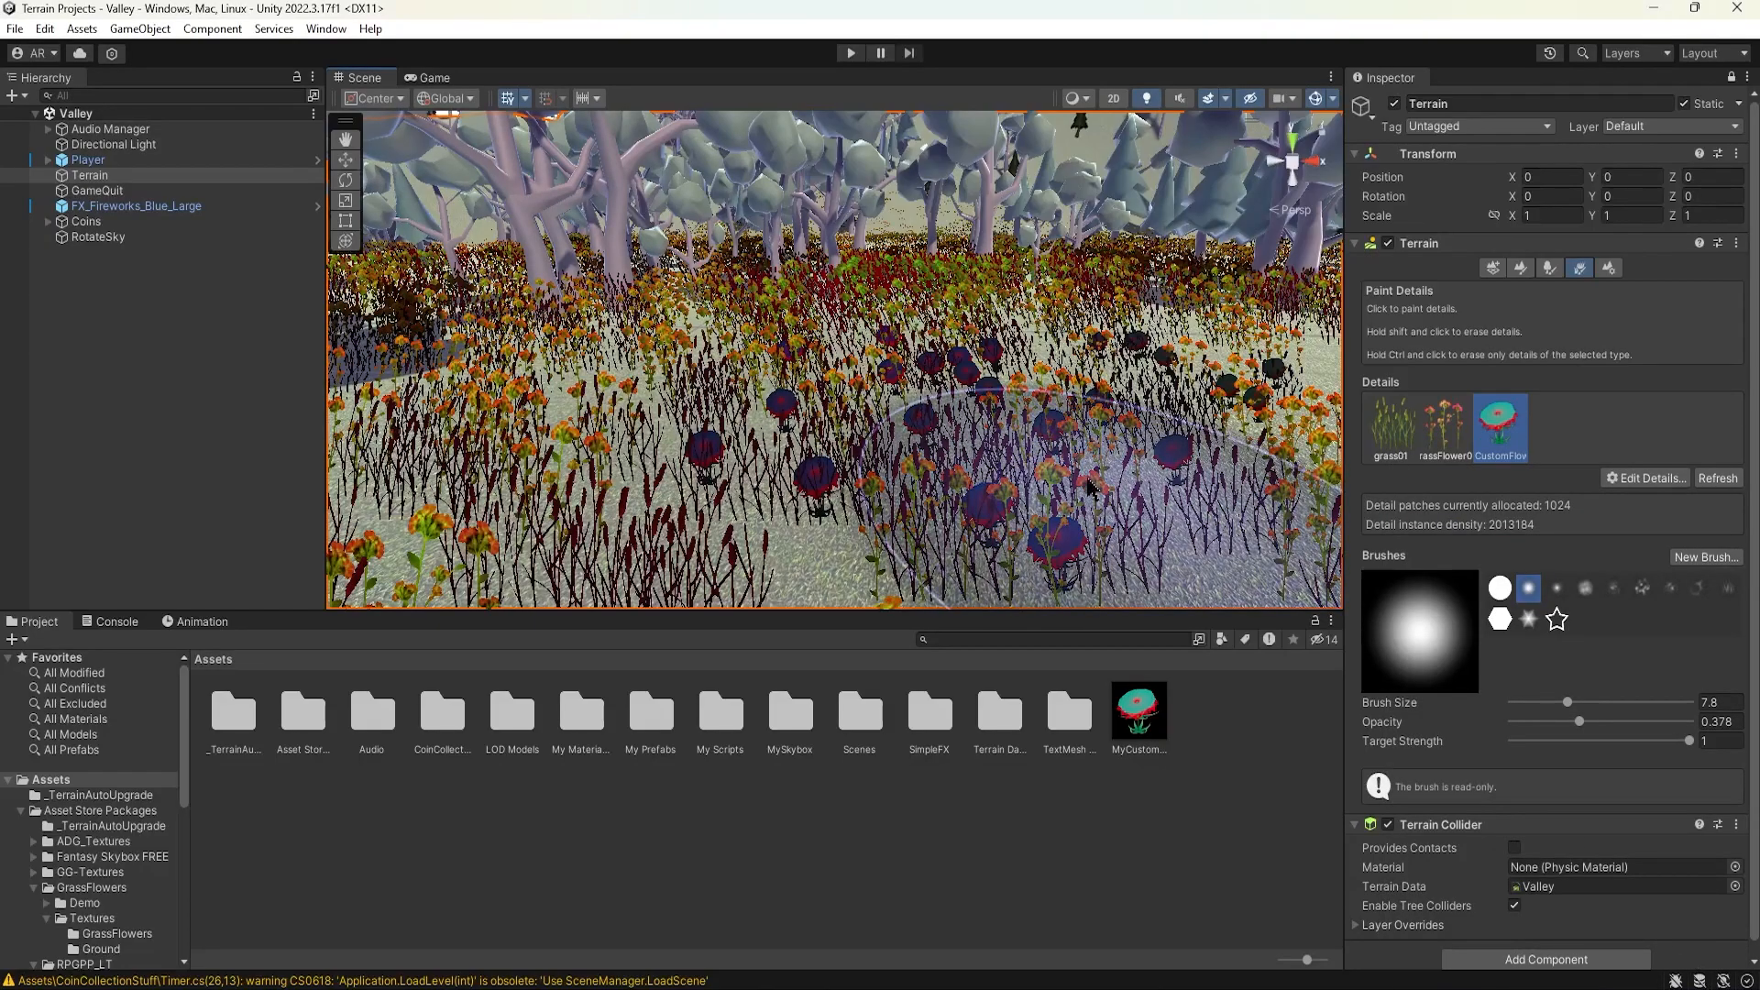
- Start a new grass texture detail for the terrain and assign MyCustomFlower as its texture
{"action": "scroll", "coordinate": [970, 465], "scroll_direction": "down", "scroll_amount": 5}
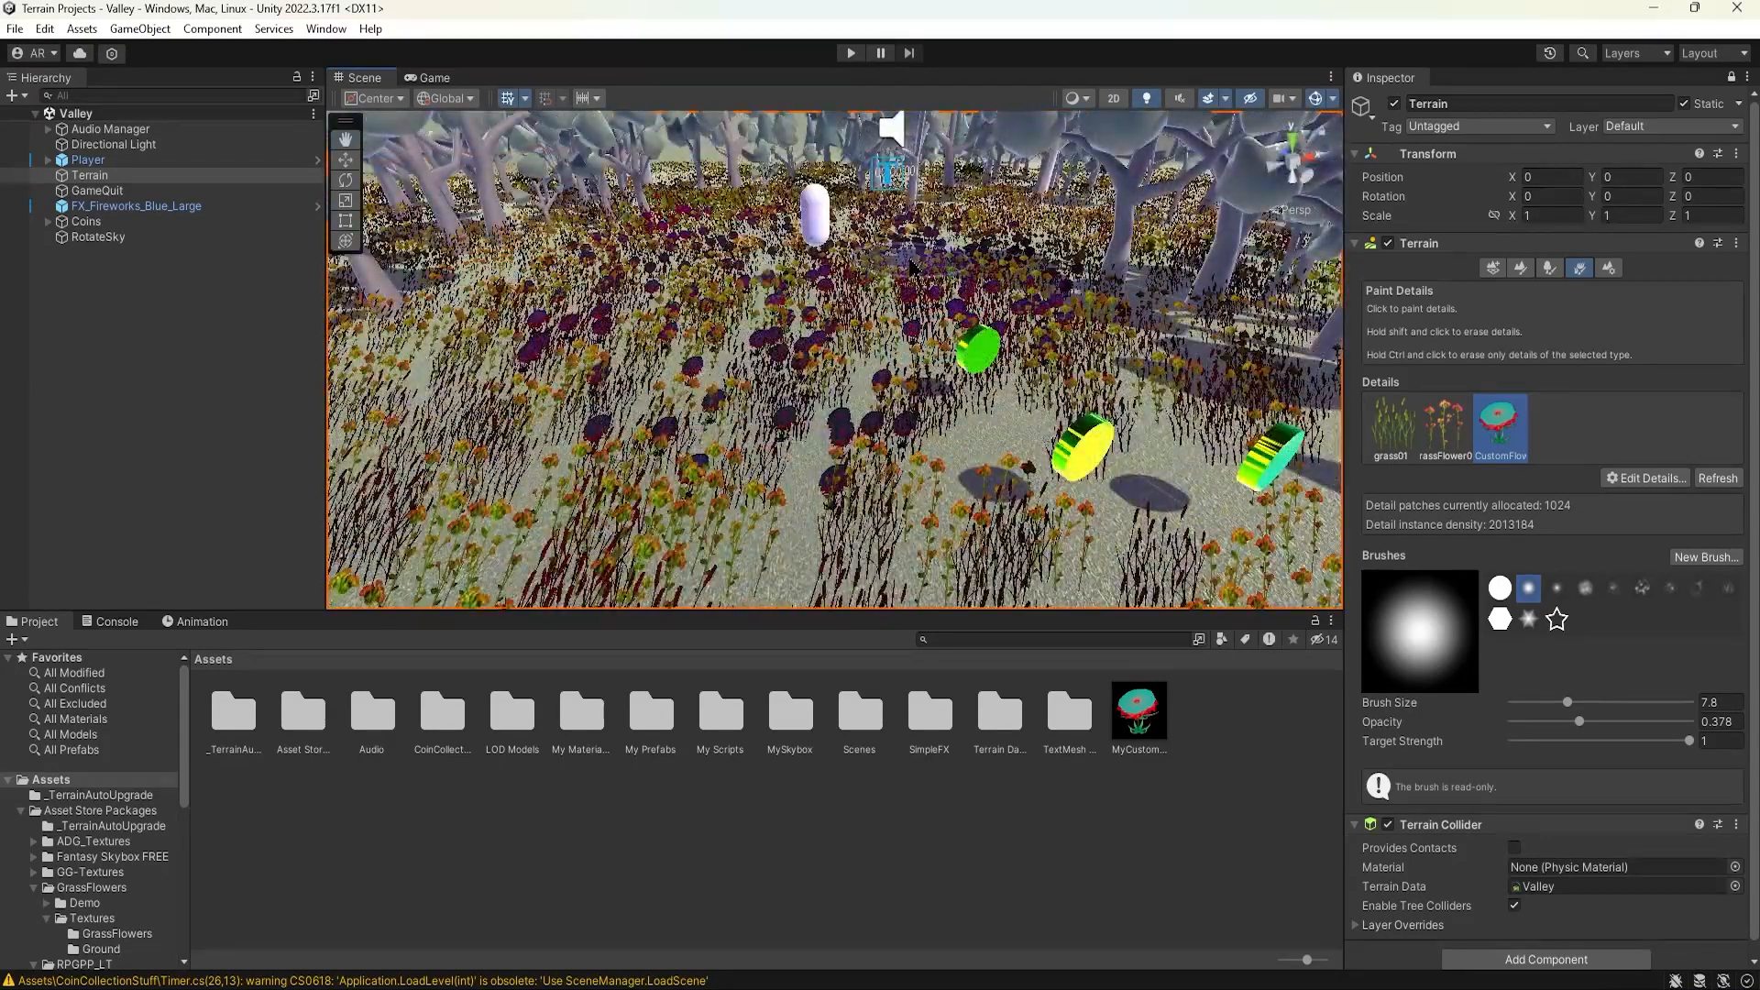
{"action": "left_click", "coordinate": [1629, 474]}
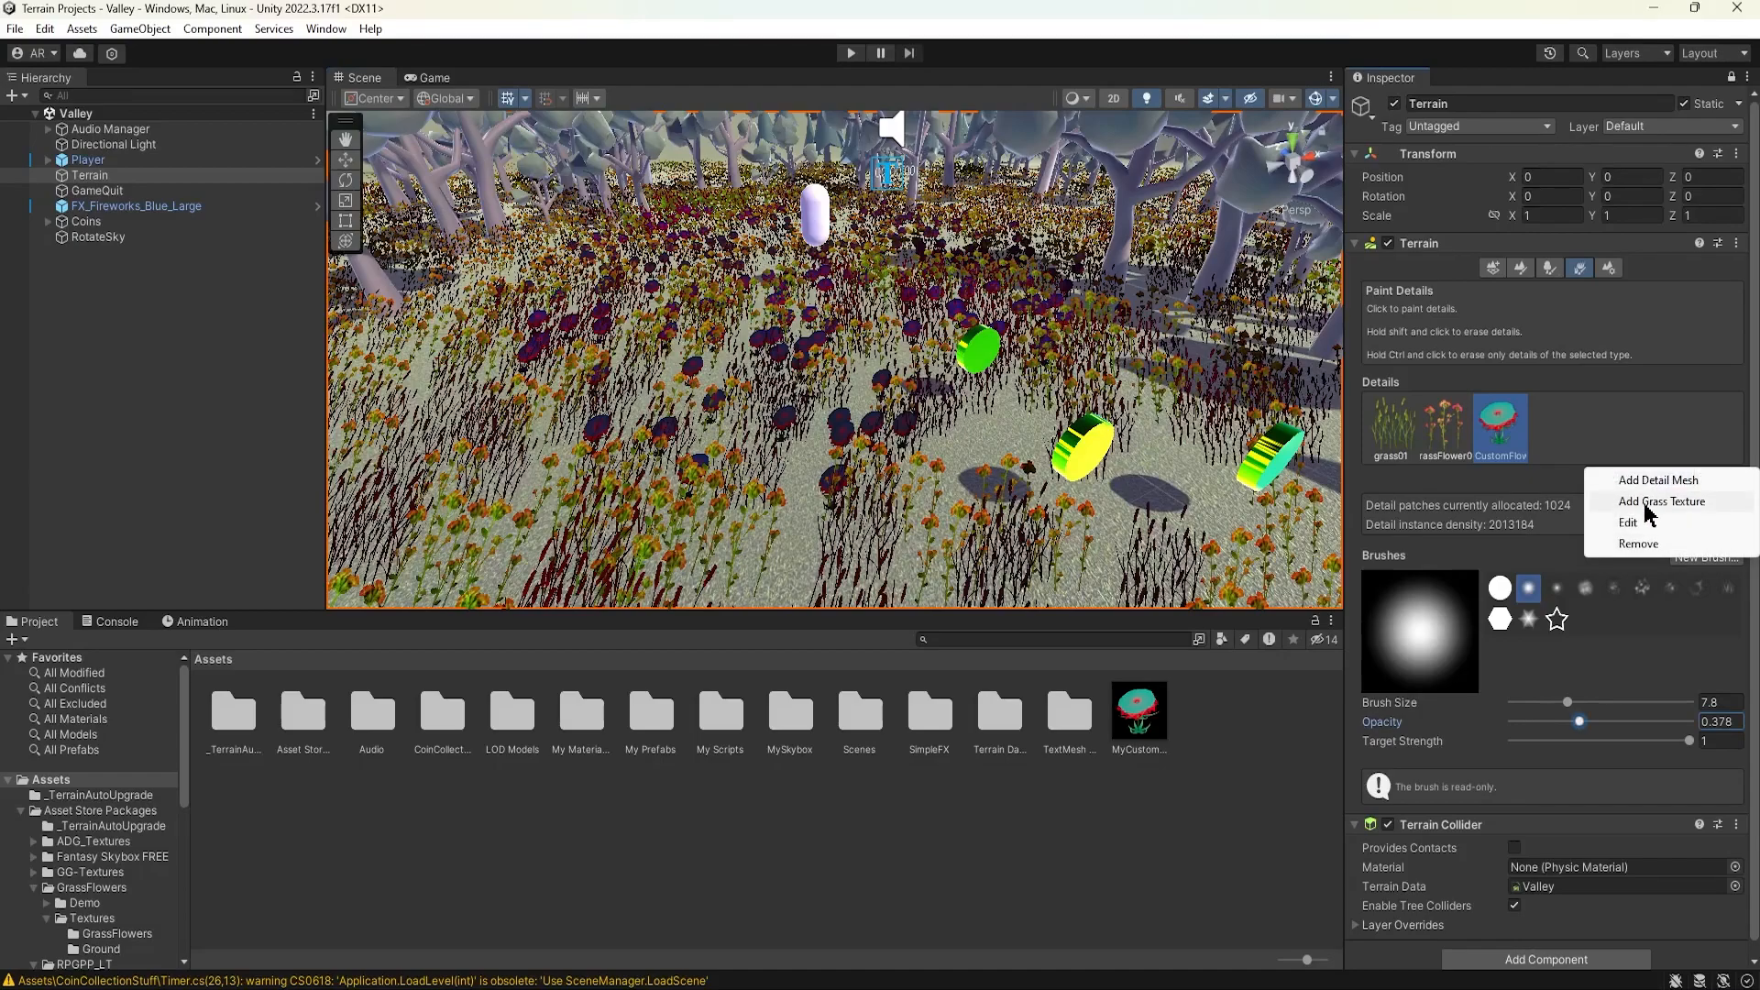
{"action": "left_click", "coordinate": [1648, 502]}
{"action": "left_click", "coordinate": [1722, 496]}
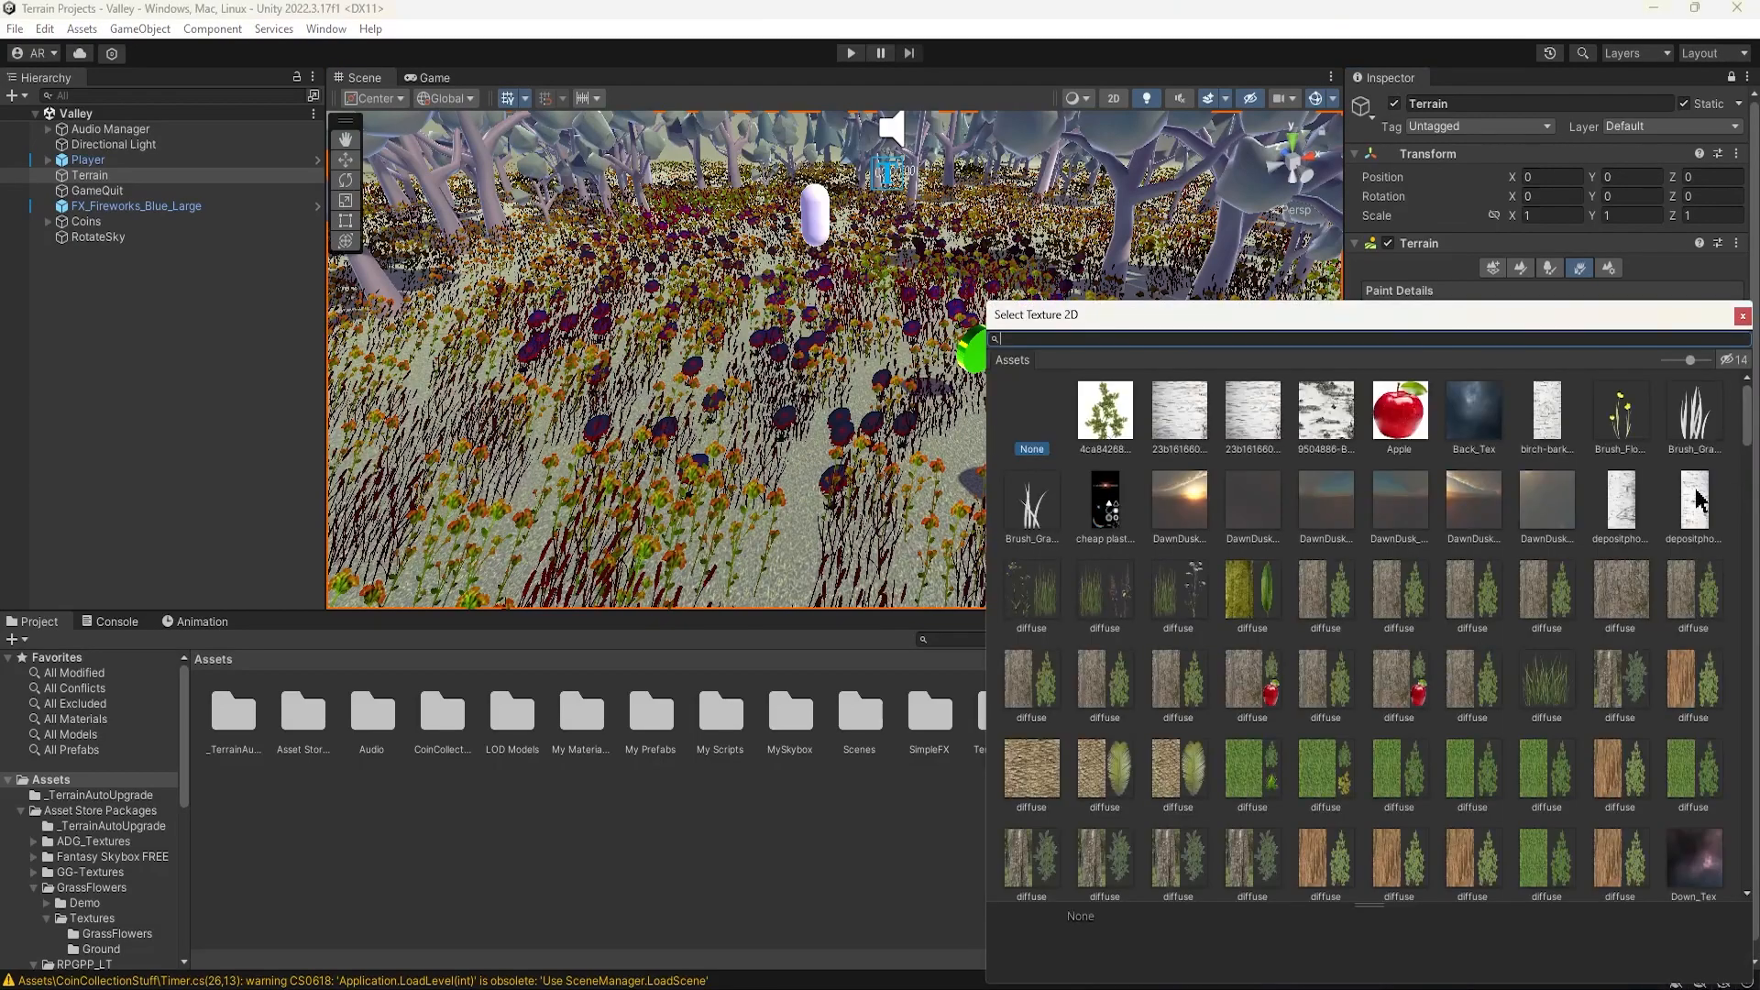
{"action": "scroll", "coordinate": [1173, 474], "scroll_direction": "down", "scroll_amount": 4}
{"action": "scroll", "coordinate": [1169, 468], "scroll_direction": "up", "scroll_amount": 4}
{"action": "type", "text": "My"}
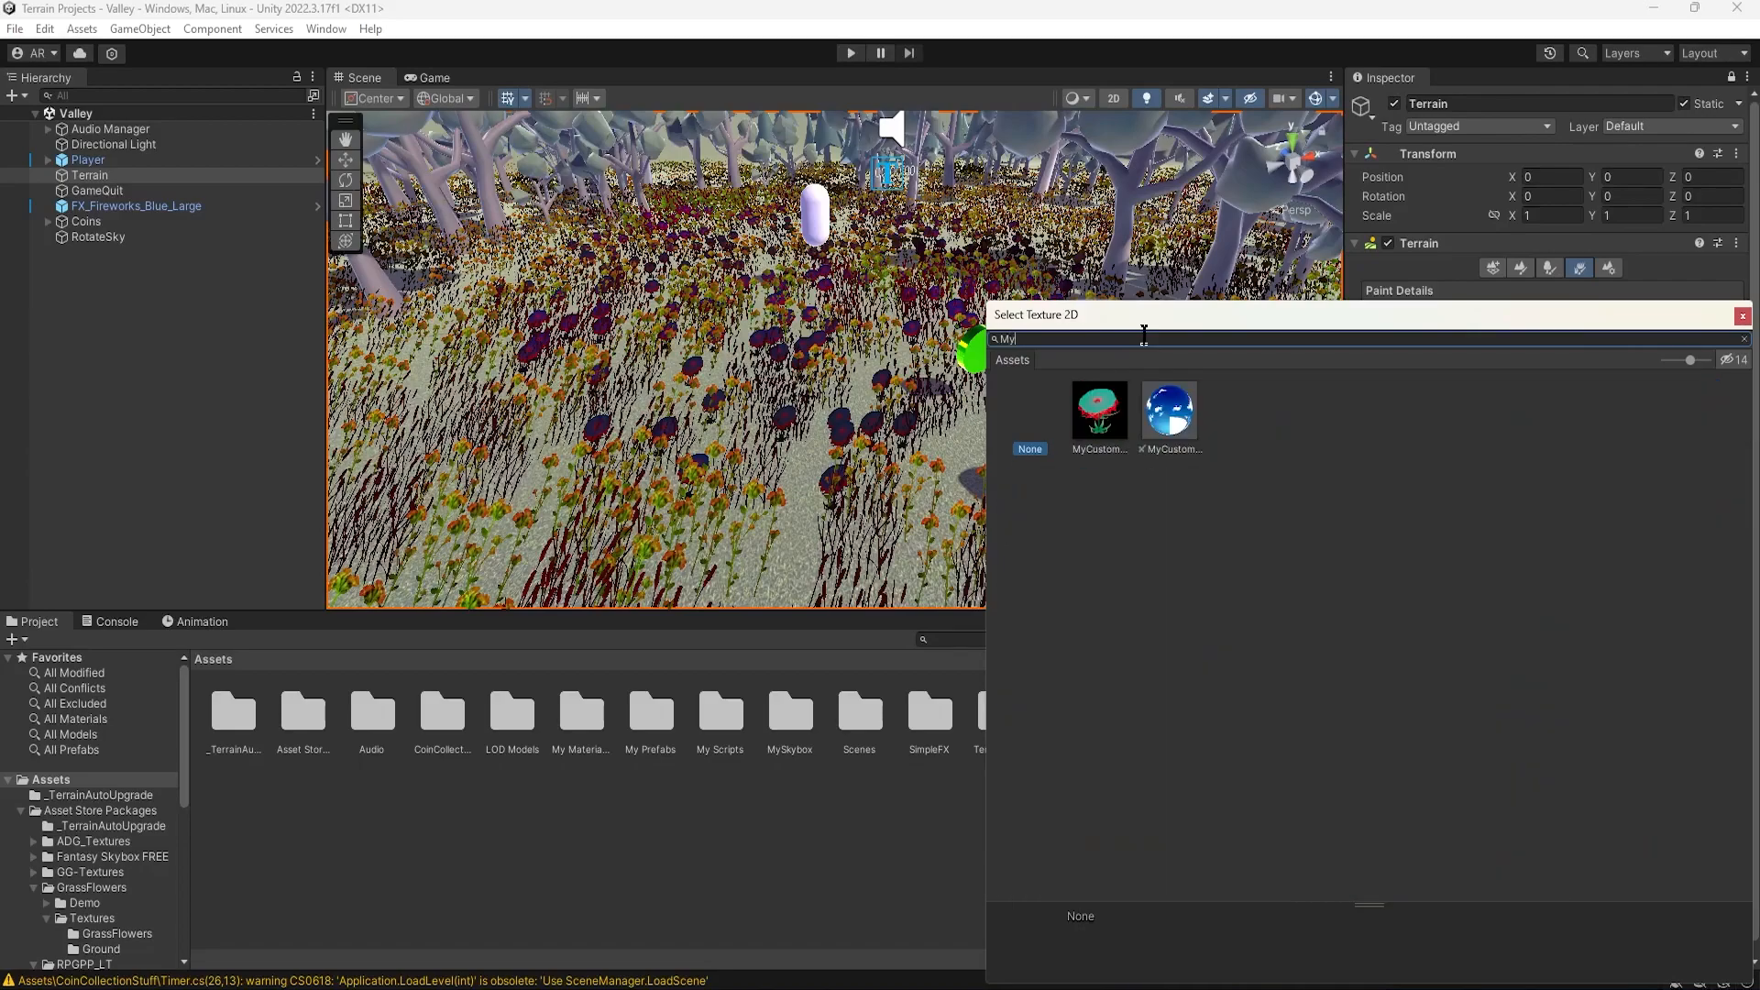
{"action": "double_click", "coordinate": [1116, 431]}
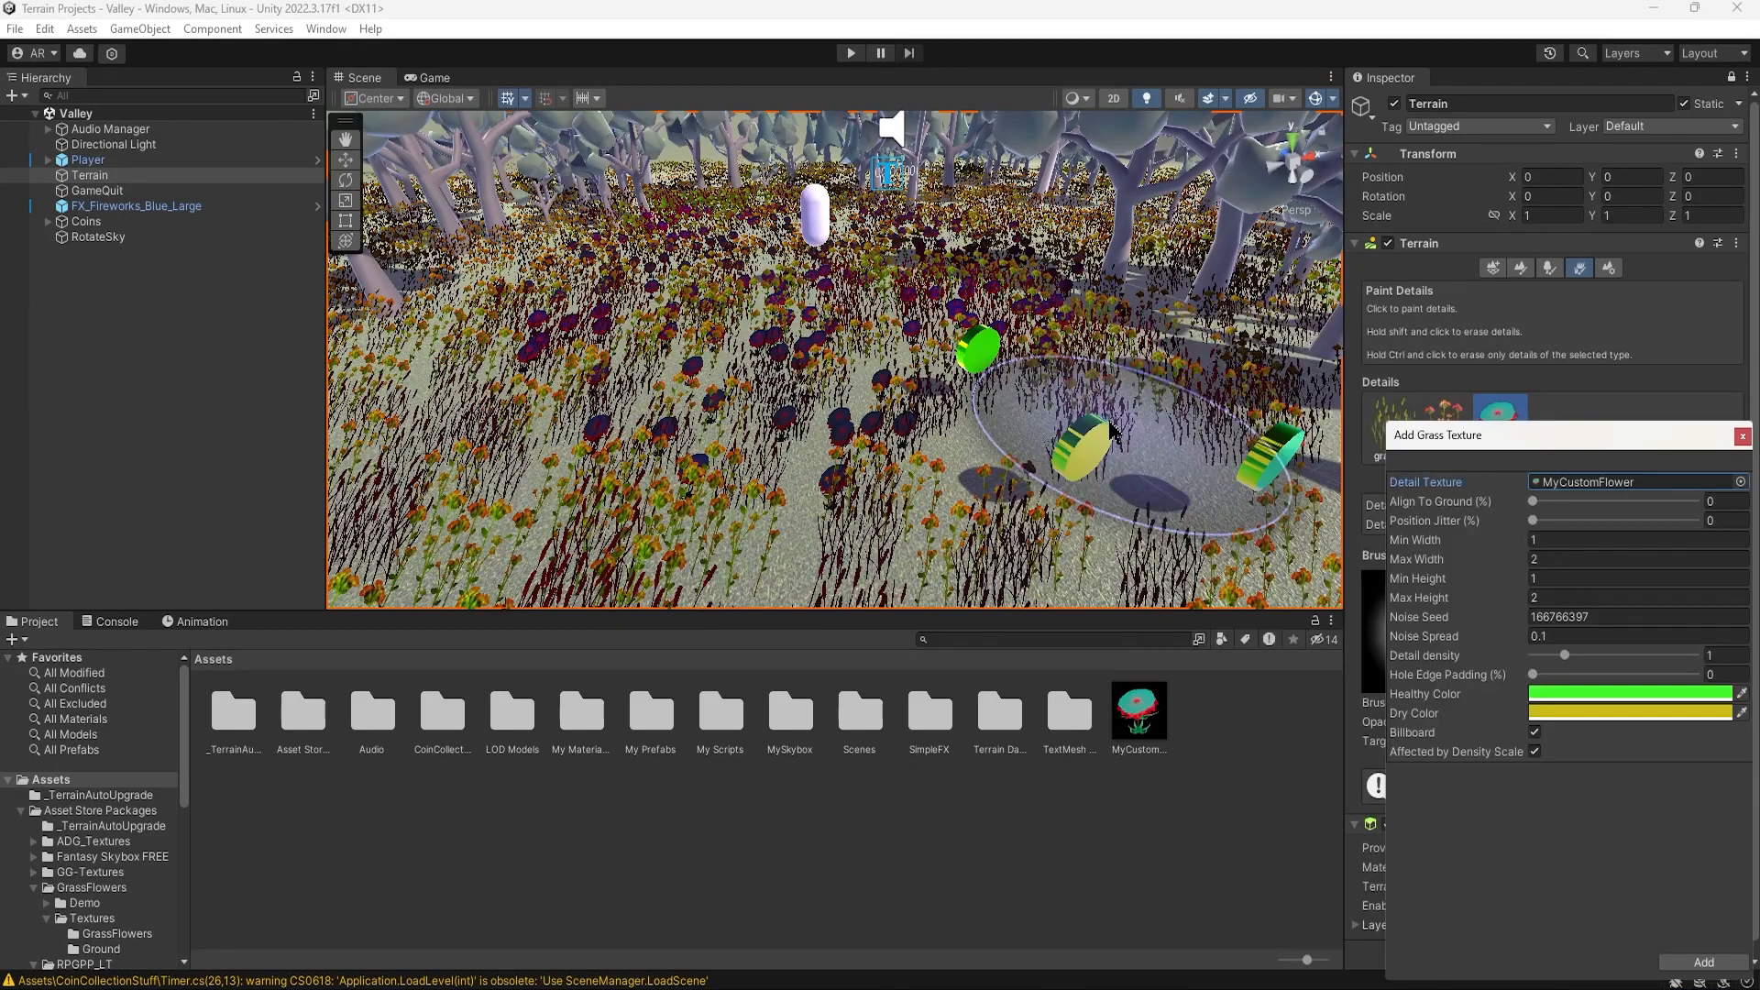
- Set the new detail's healthy and dry colors to white (FFFFFF) and add it to the terrain
{"action": "left_click", "coordinate": [1611, 702]}
{"action": "left_click", "coordinate": [1742, 511]}
{"action": "left_click", "coordinate": [1618, 713]}
{"action": "left_click_drag", "start_coordinate": [1629, 673], "coordinate": [1512, 587]}
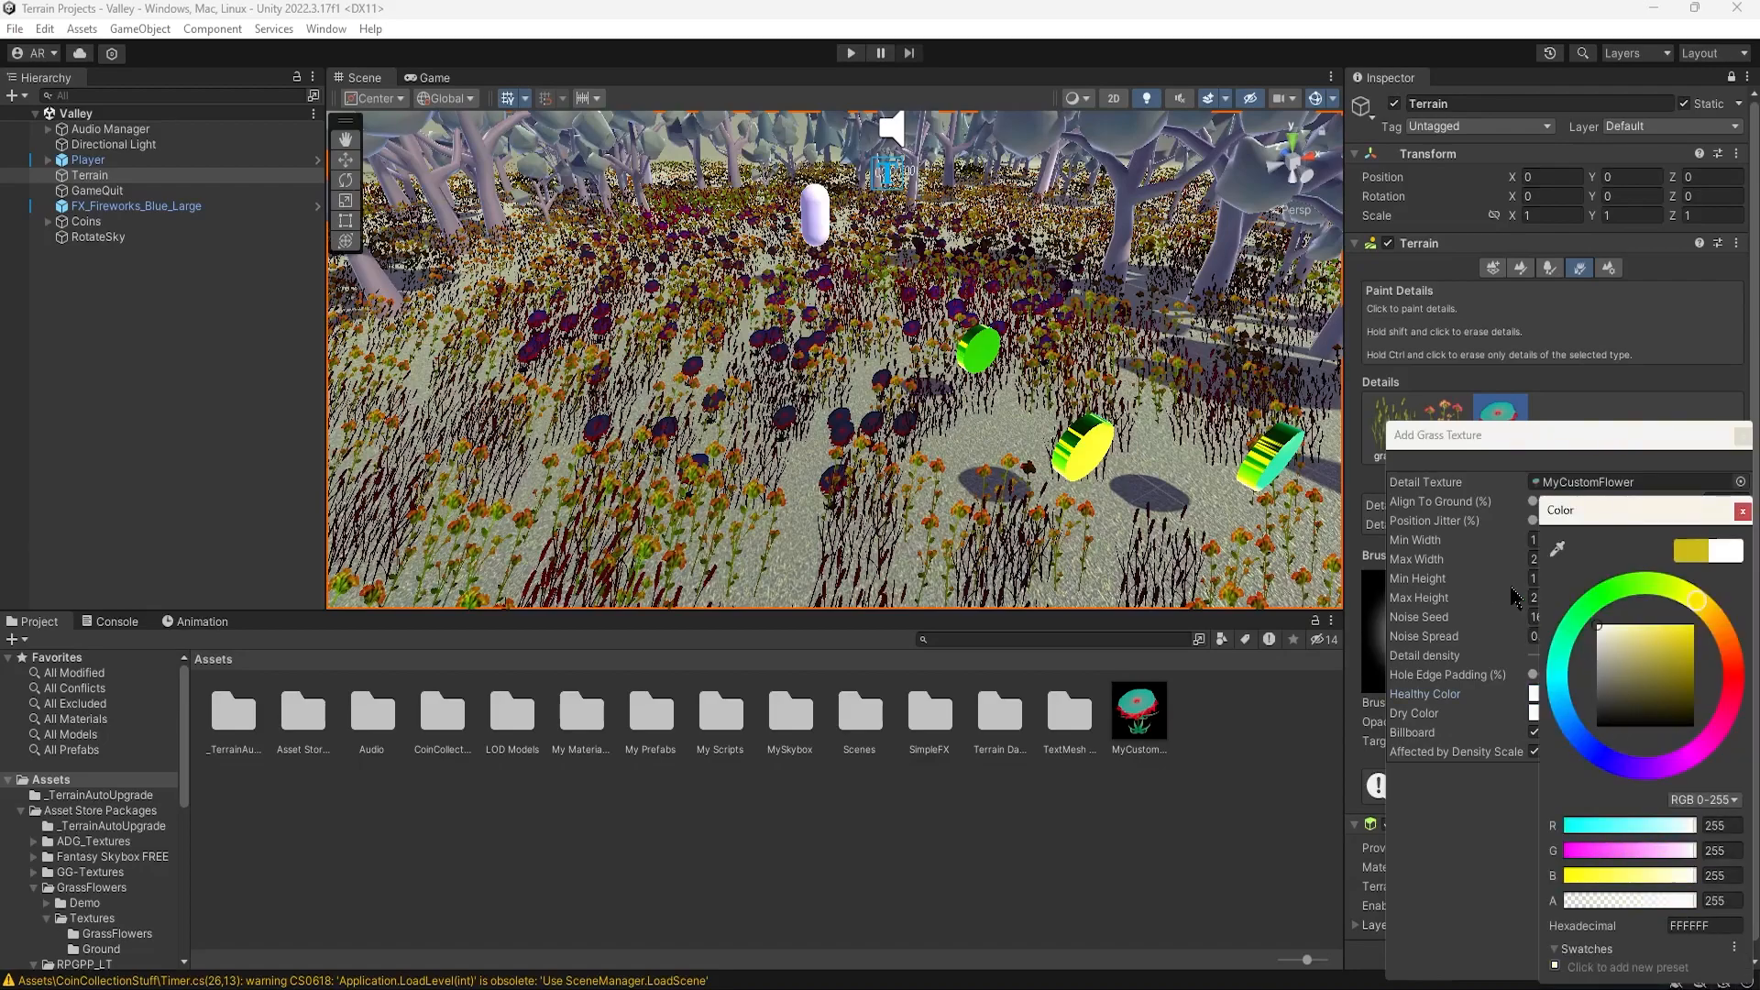
{"action": "left_click", "coordinate": [1742, 511]}
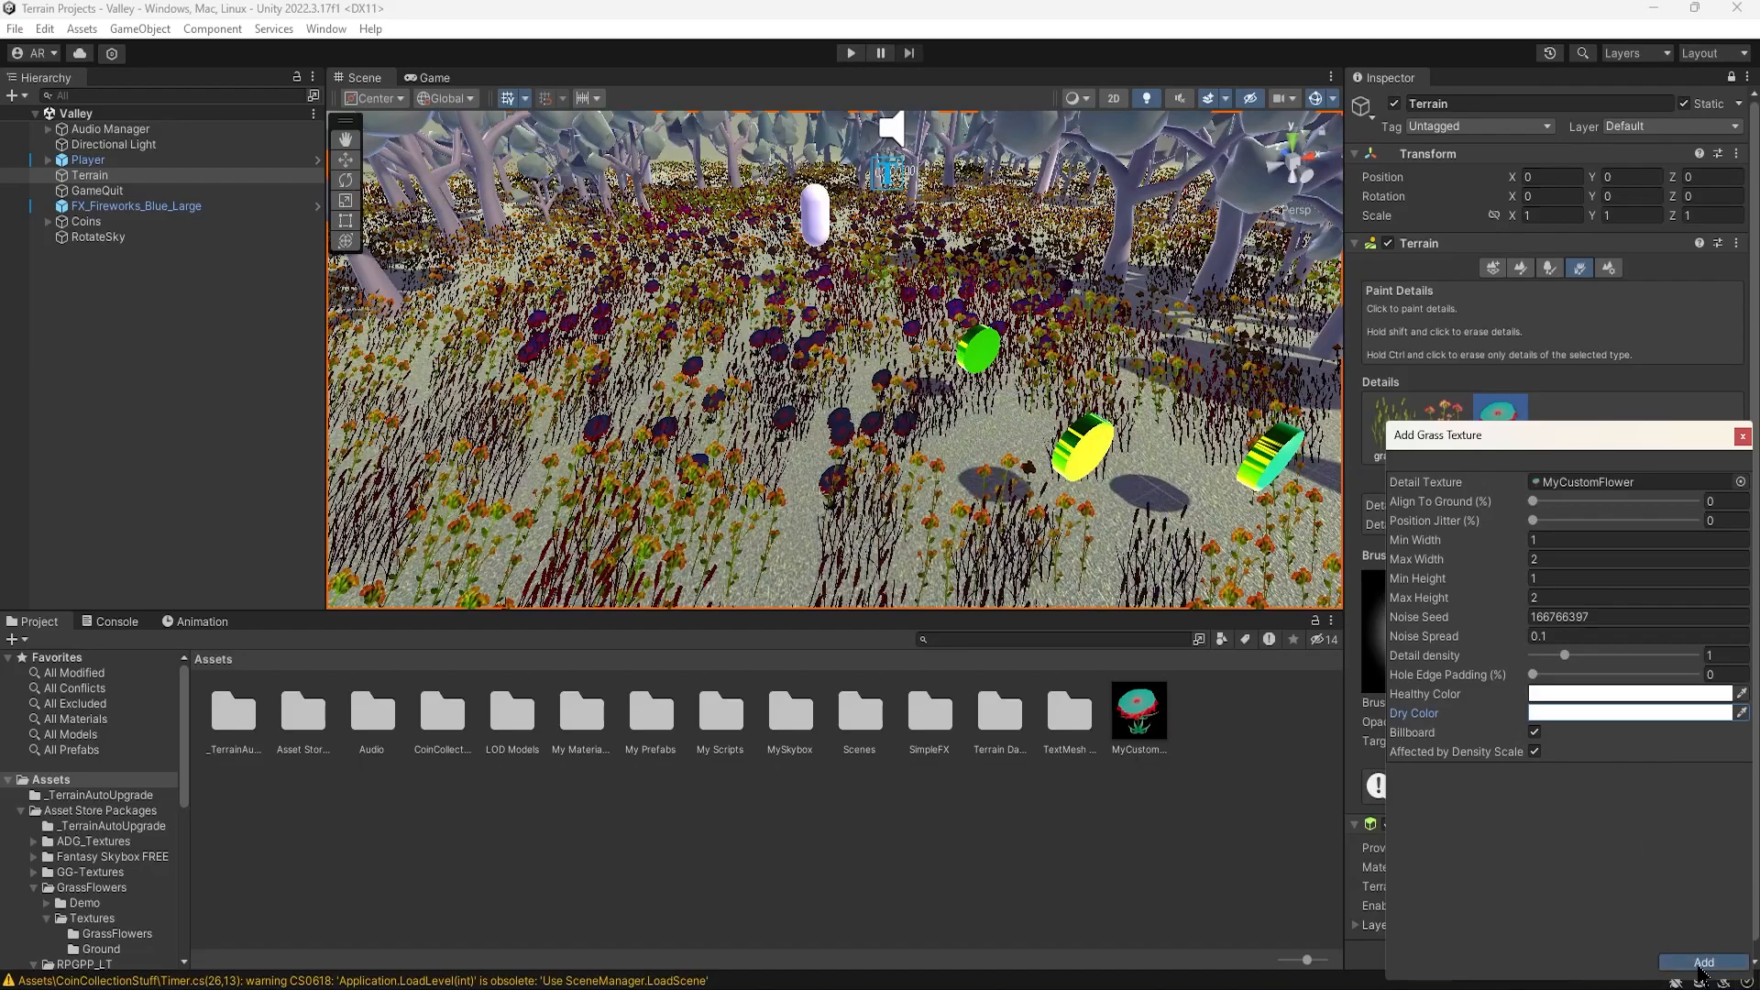
{"action": "left_click", "coordinate": [1702, 962]}
- Test the new flower detail with a stroke across the grass in front of the player, and undo it
{"action": "mouse_move", "coordinate": [686, 461]}
{"action": "left_mouse_down"}
{"action": "mouse_move", "coordinate": [746, 453]}
{"action": "mouse_move", "coordinate": [806, 413]}
{"action": "mouse_move", "coordinate": [668, 471]}
{"action": "mouse_move", "coordinate": [1013, 472]}
{"action": "left_mouse_up"}
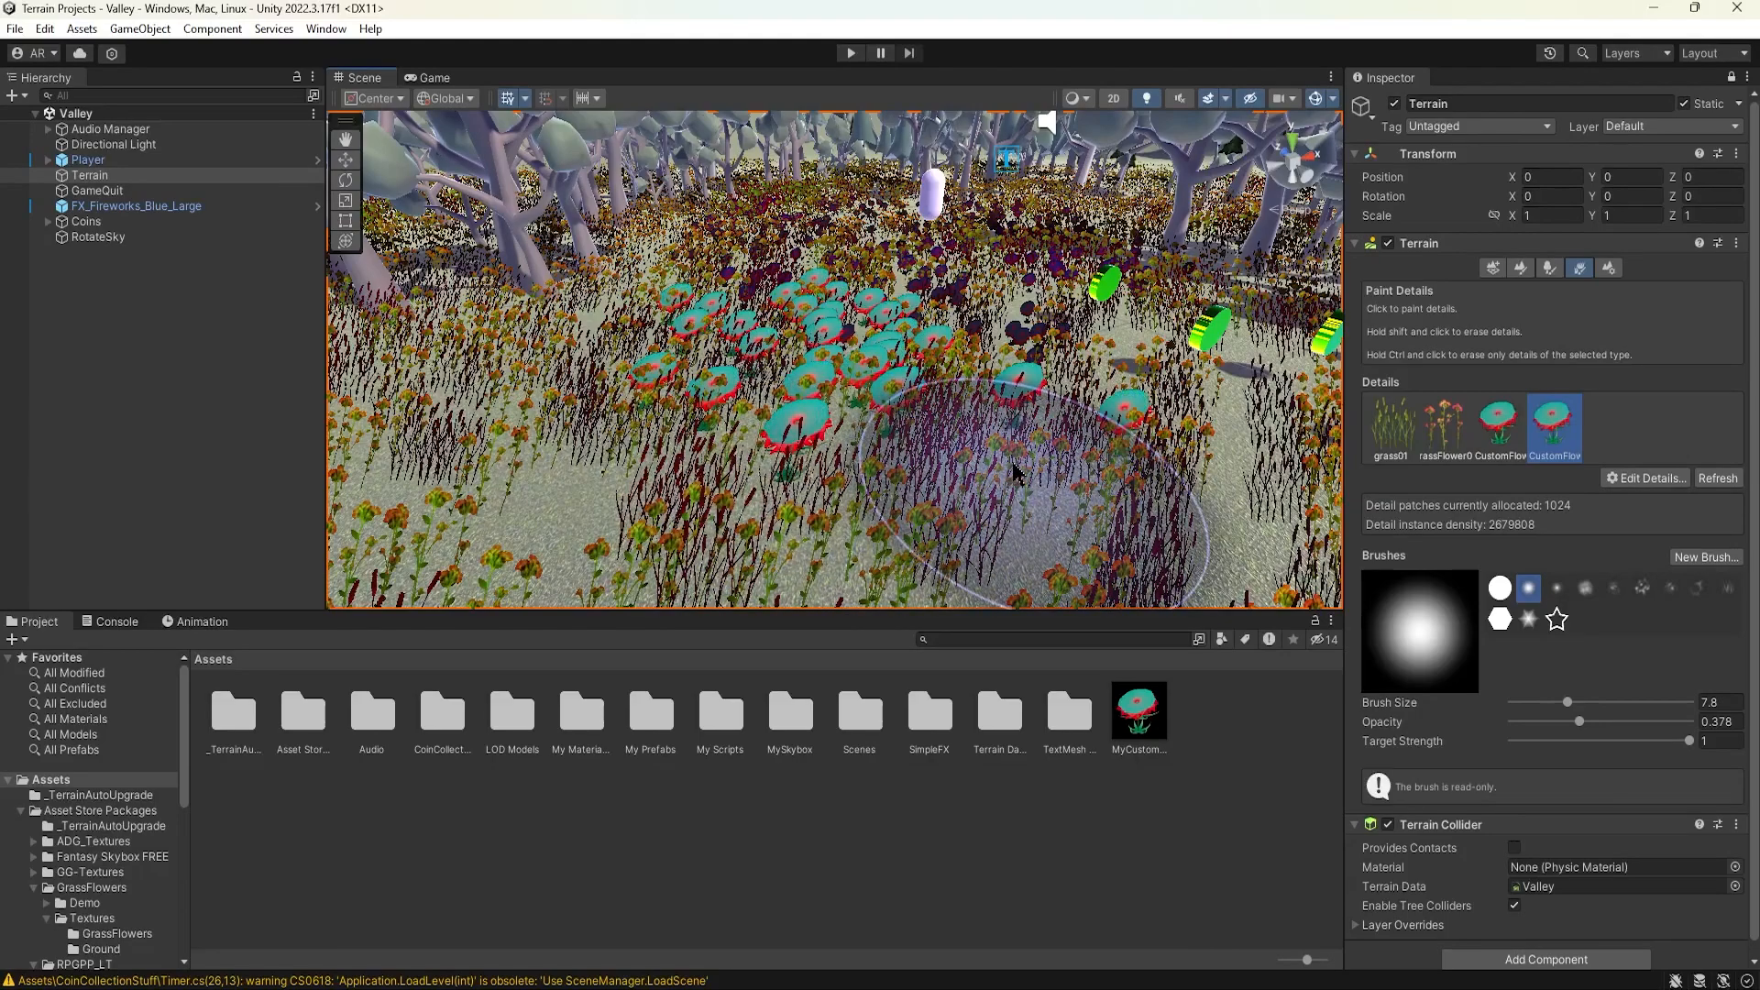
{"action": "key", "text": "ctrl+z"}
- Open the settings of the second custom flower detail for editing
{"action": "left_click", "coordinate": [1646, 478]}
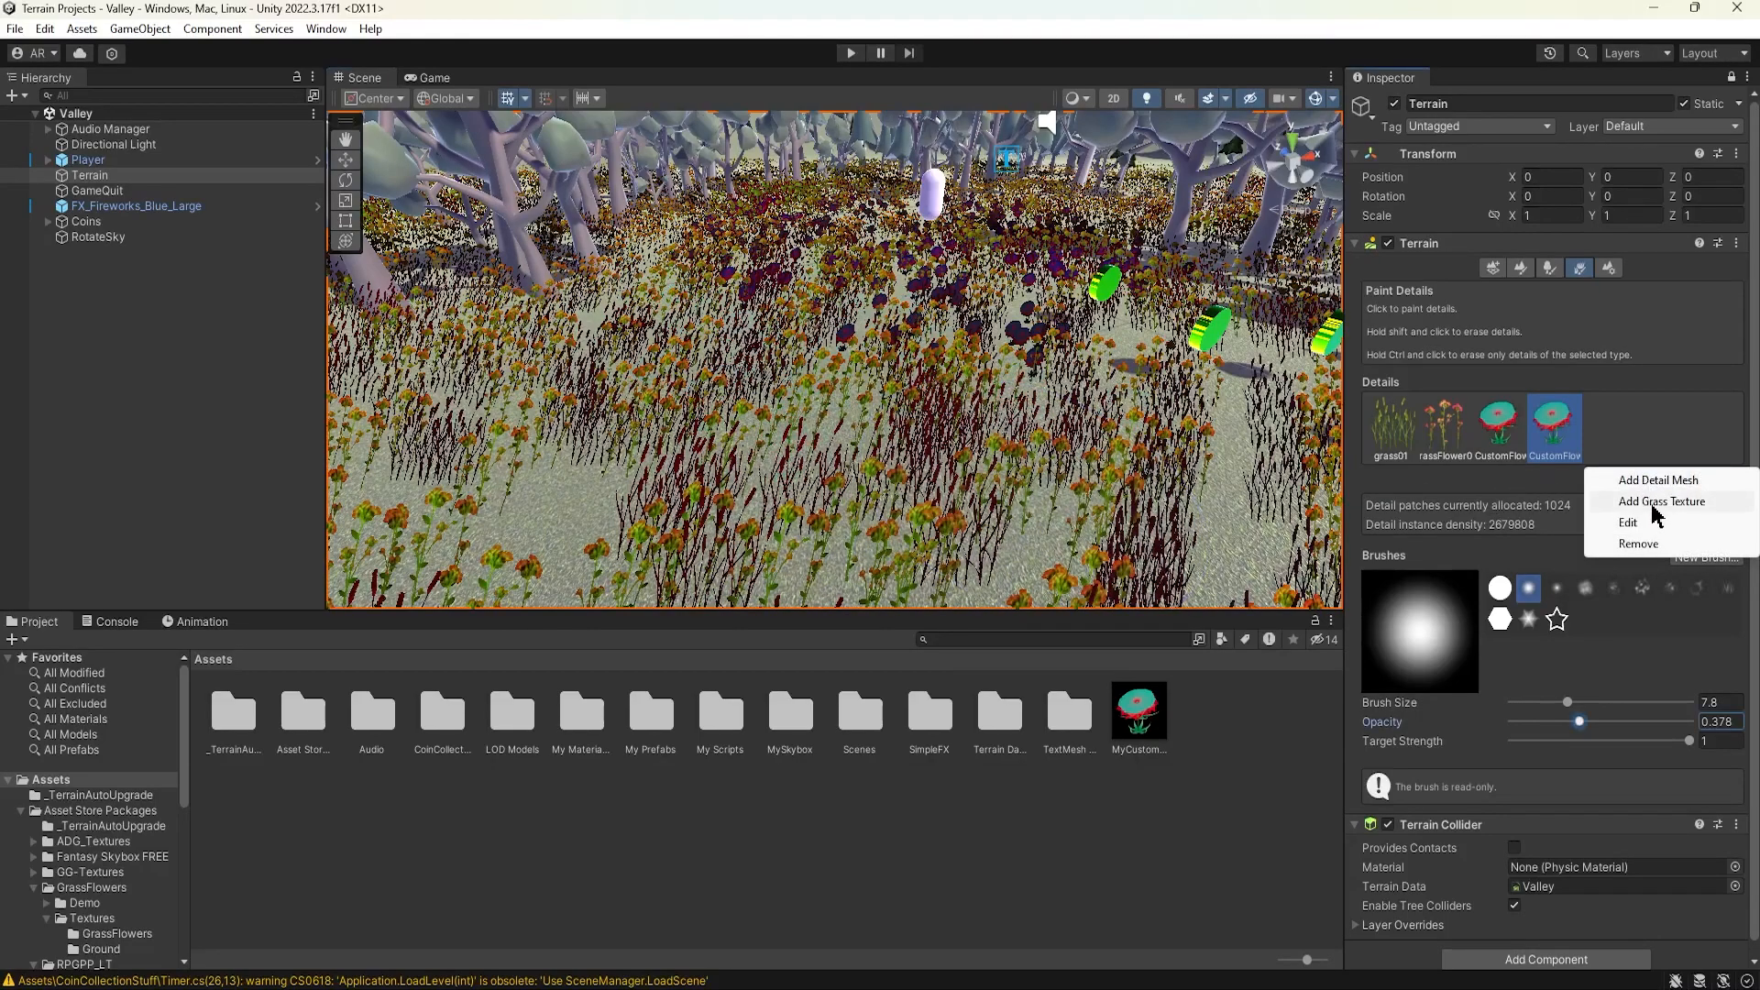
{"action": "left_click", "coordinate": [1637, 524]}
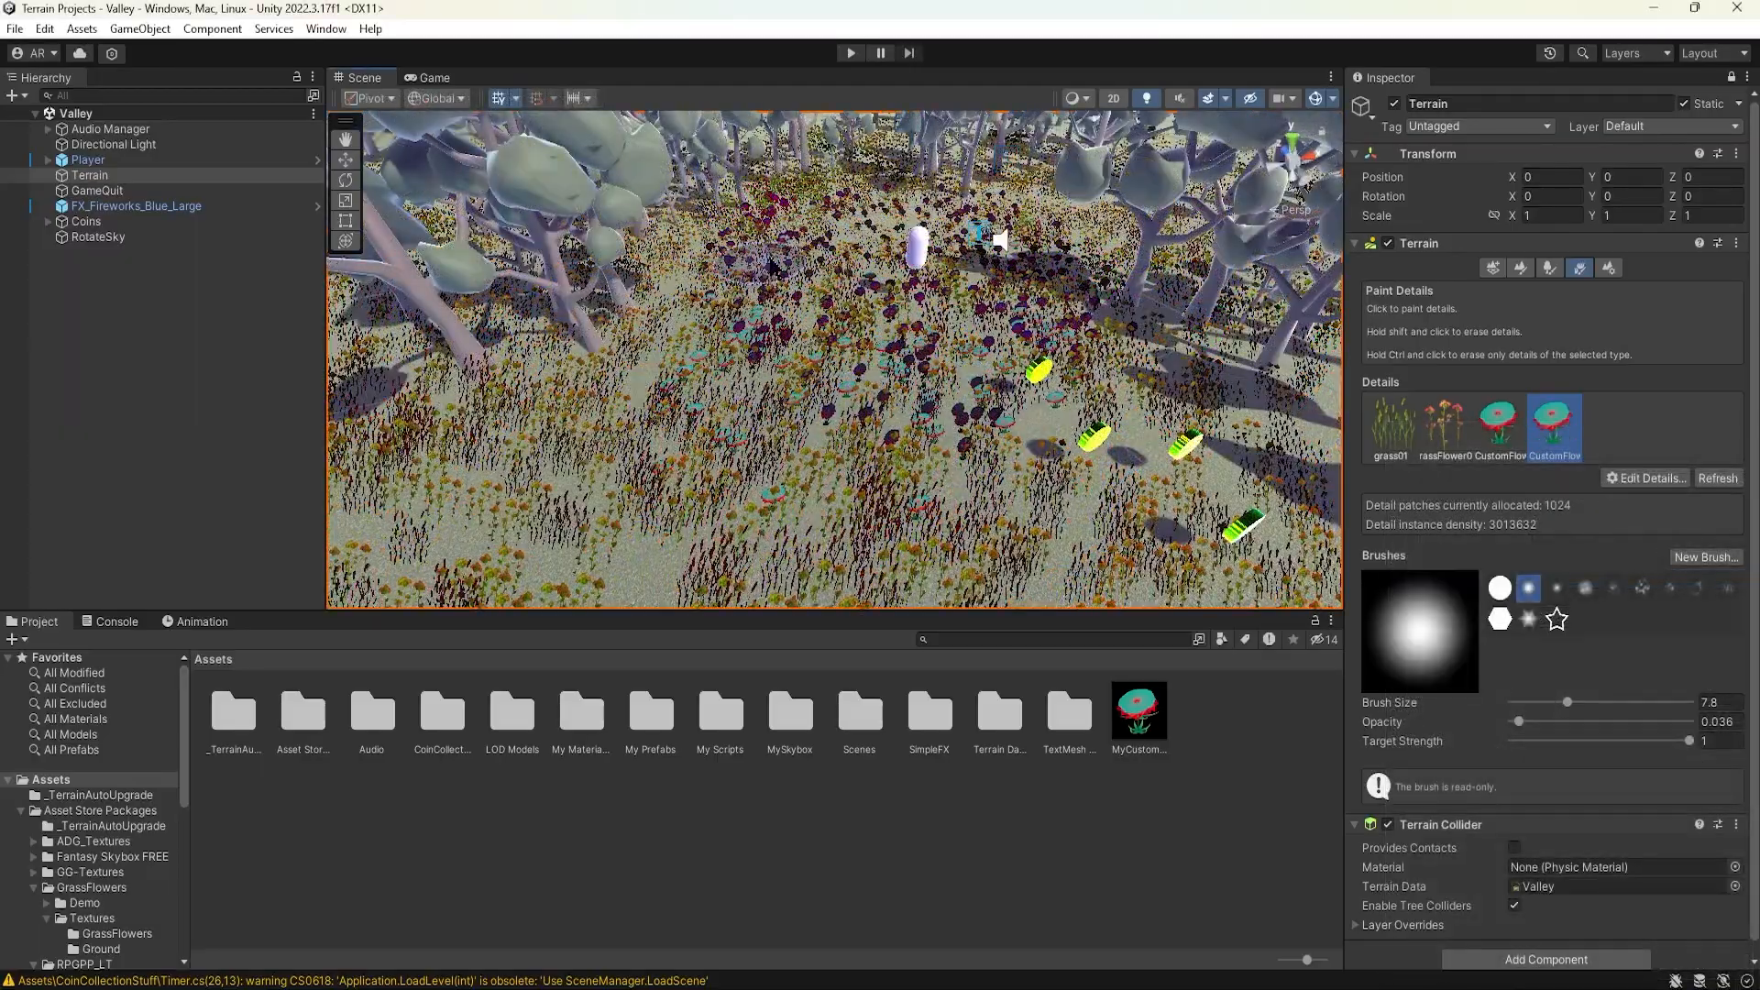
- Examine the painted custom flowers around the player and coins from several angles and distances
{"action": "scroll", "coordinate": [824, 404], "scroll_direction": "up", "scroll_amount": 5}
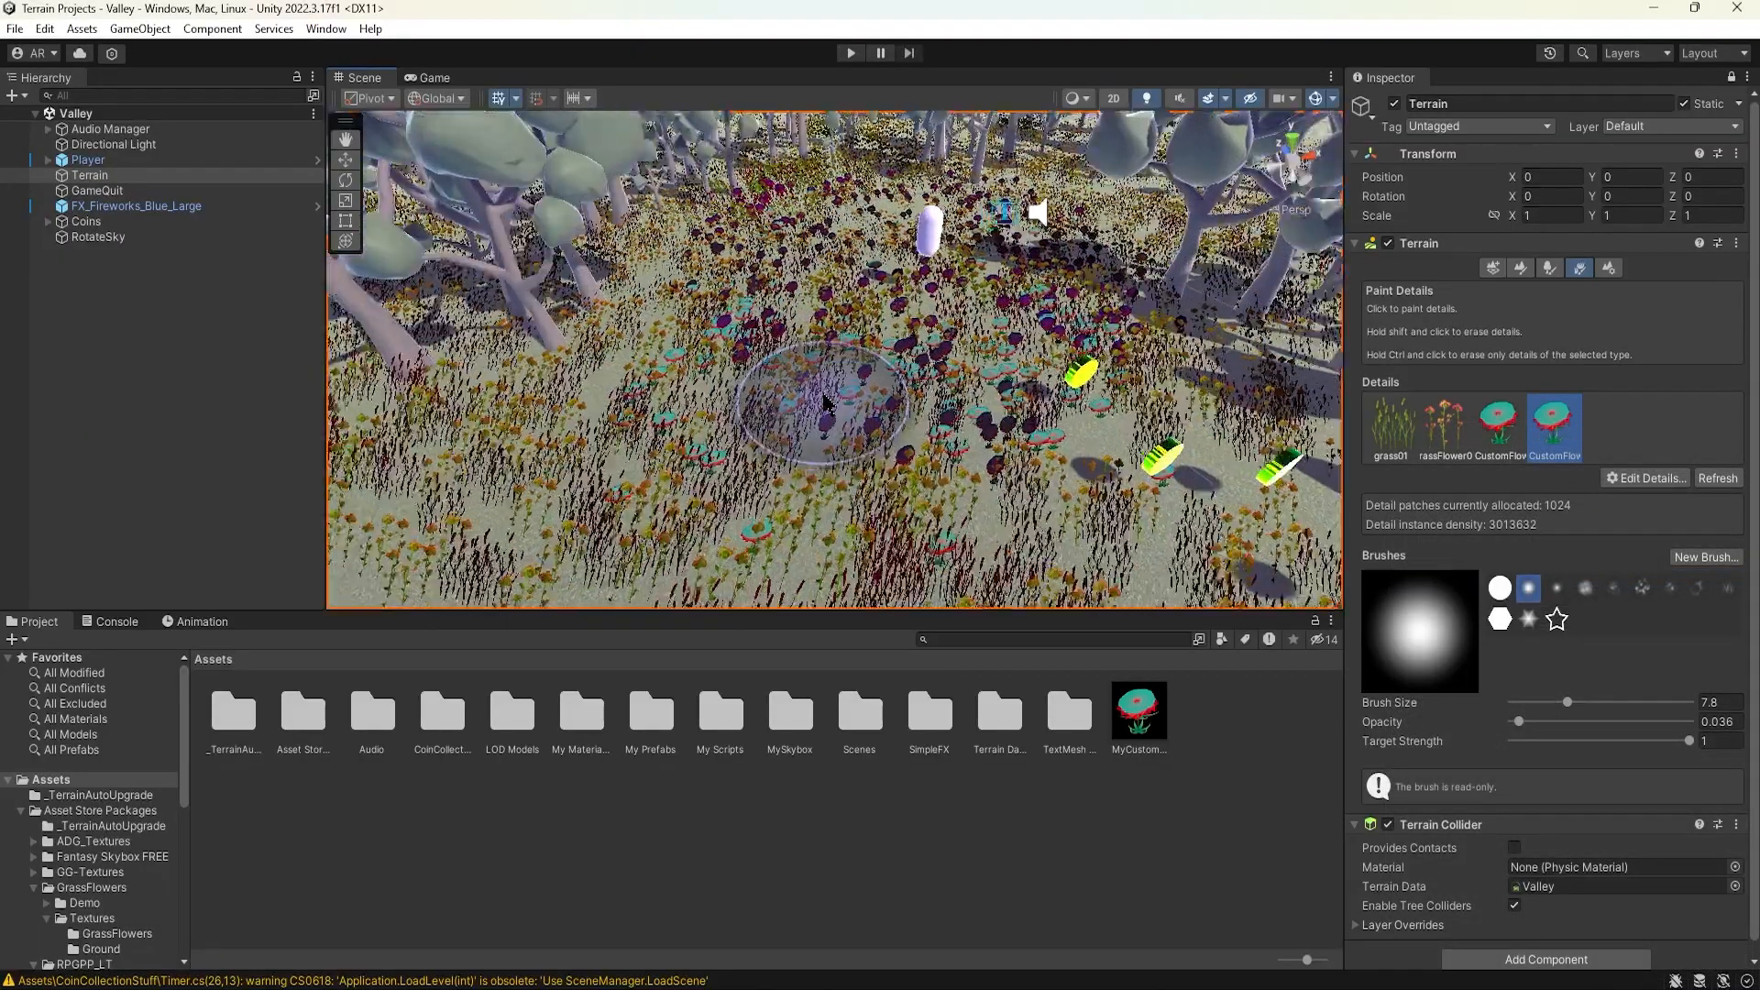
{"action": "scroll", "coordinate": [837, 334], "scroll_direction": "up", "scroll_amount": 3}
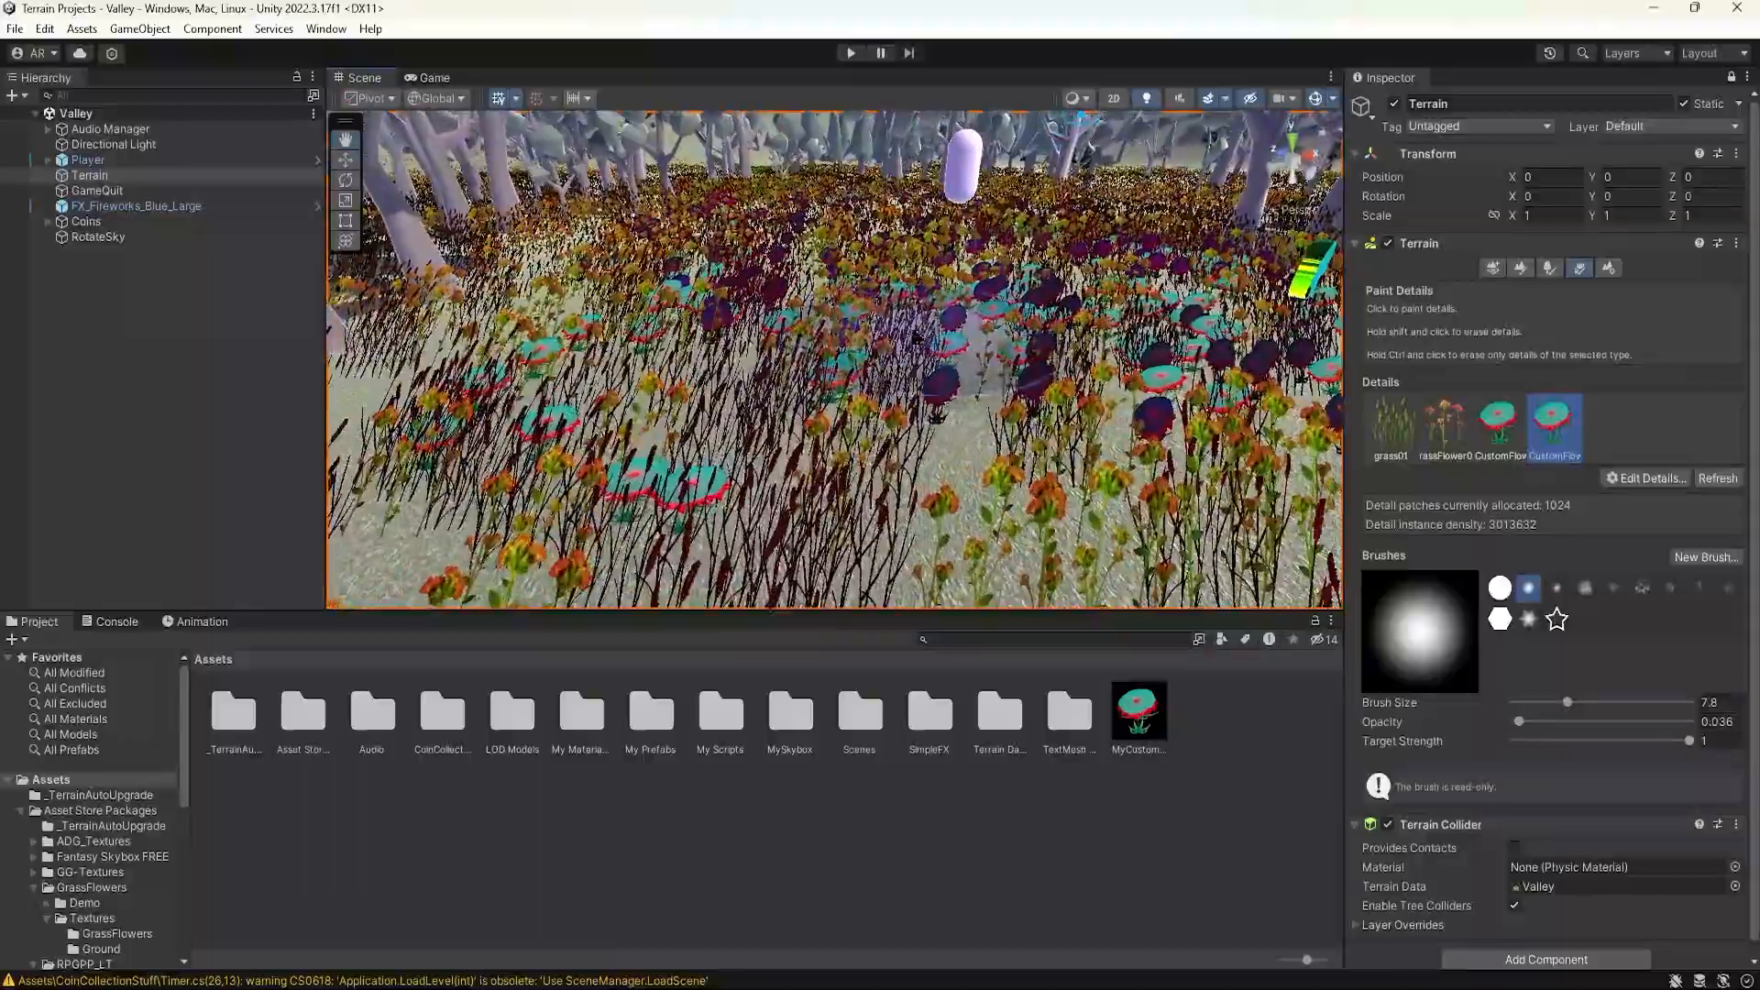
{"action": "scroll", "coordinate": [892, 311], "scroll_direction": "down", "scroll_amount": 5}
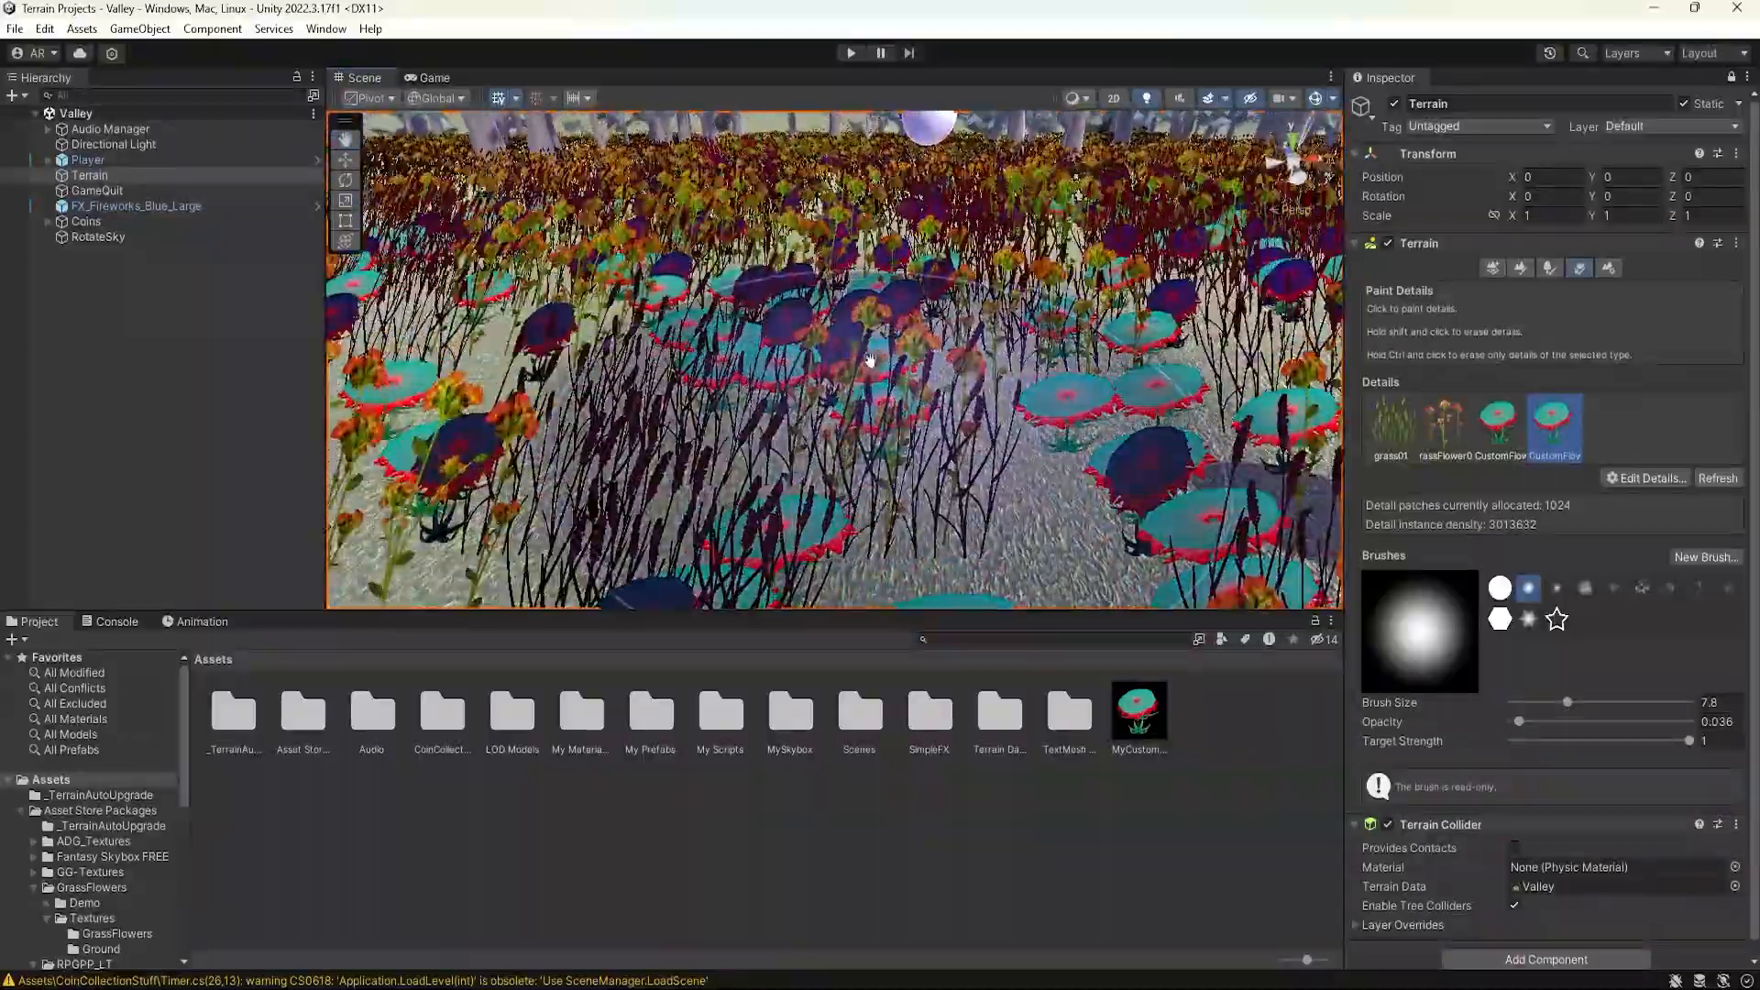
{"action": "left_click_drag", "start_coordinate": [903, 445], "coordinate": [1155, 463], "text": "alt"}
{"action": "scroll", "coordinate": [880, 403], "scroll_direction": "up", "scroll_amount": 4}
{"action": "middle_click_drag", "start_coordinate": [862, 367], "coordinate": [844, 440]}
{"action": "left_click_drag", "start_coordinate": [747, 403], "coordinate": [657, 372], "text": "alt"}
{"action": "right_click_drag", "start_coordinate": [679, 376], "coordinate": [723, 380], "text": "alt"}
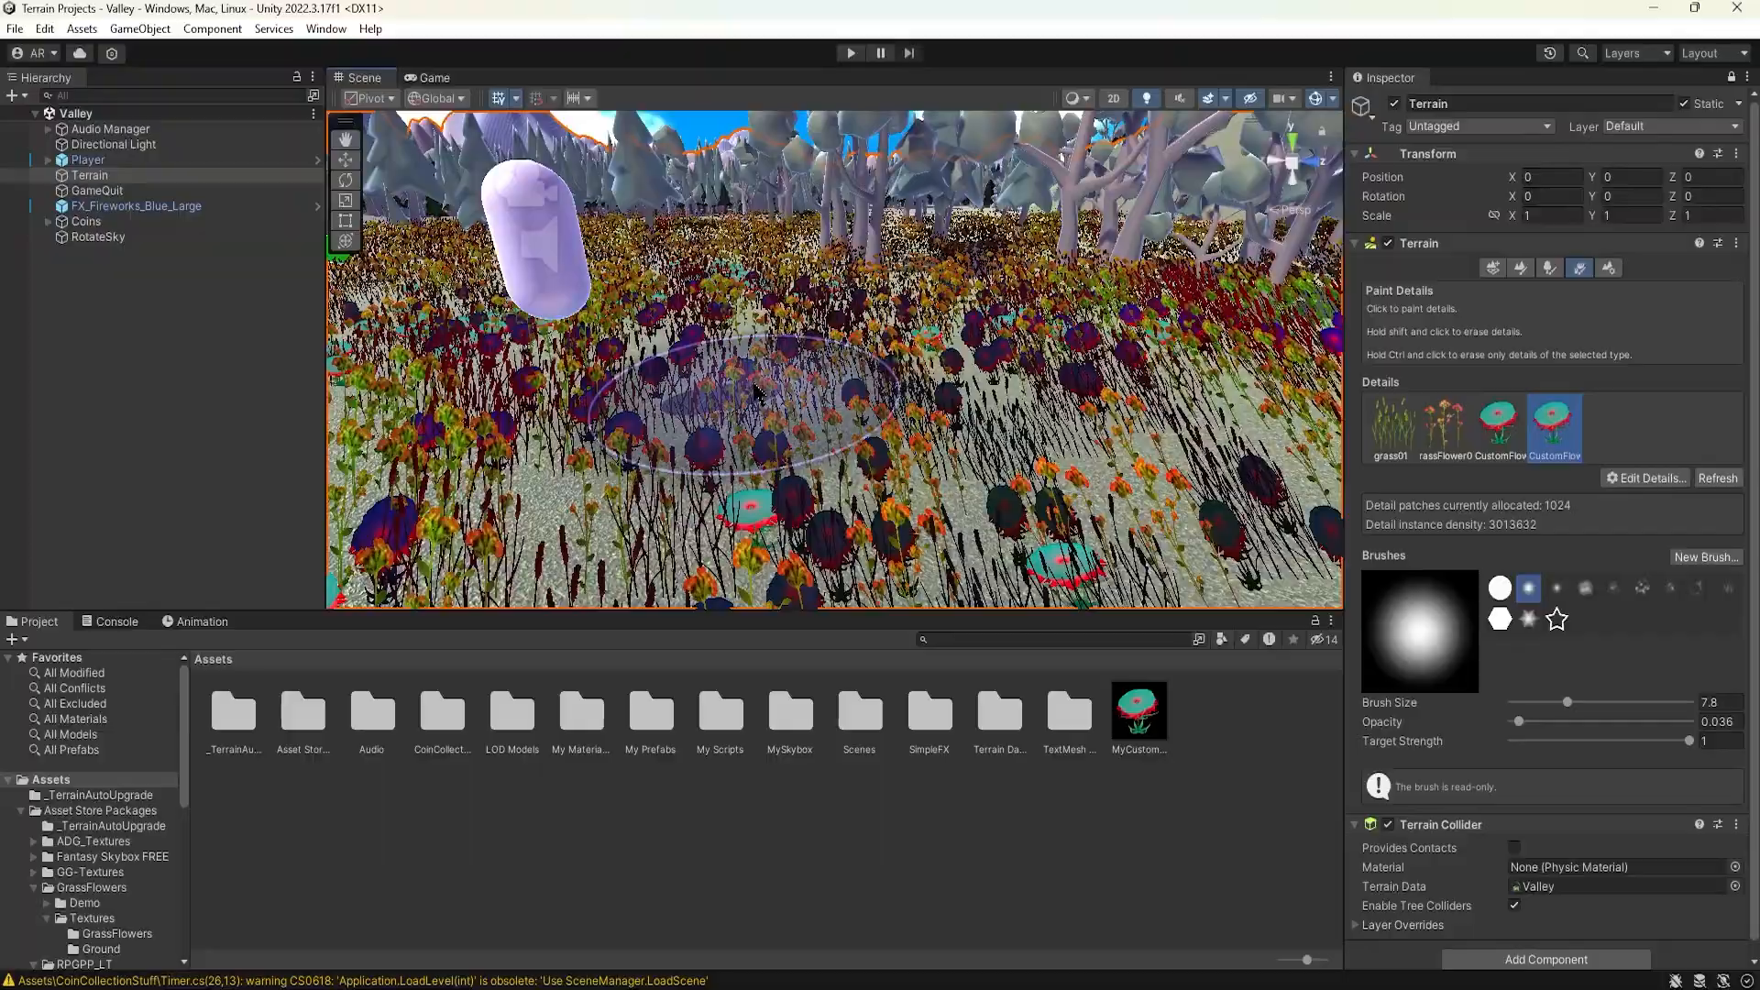
{"action": "middle_click_drag", "start_coordinate": [757, 392], "coordinate": [859, 441]}
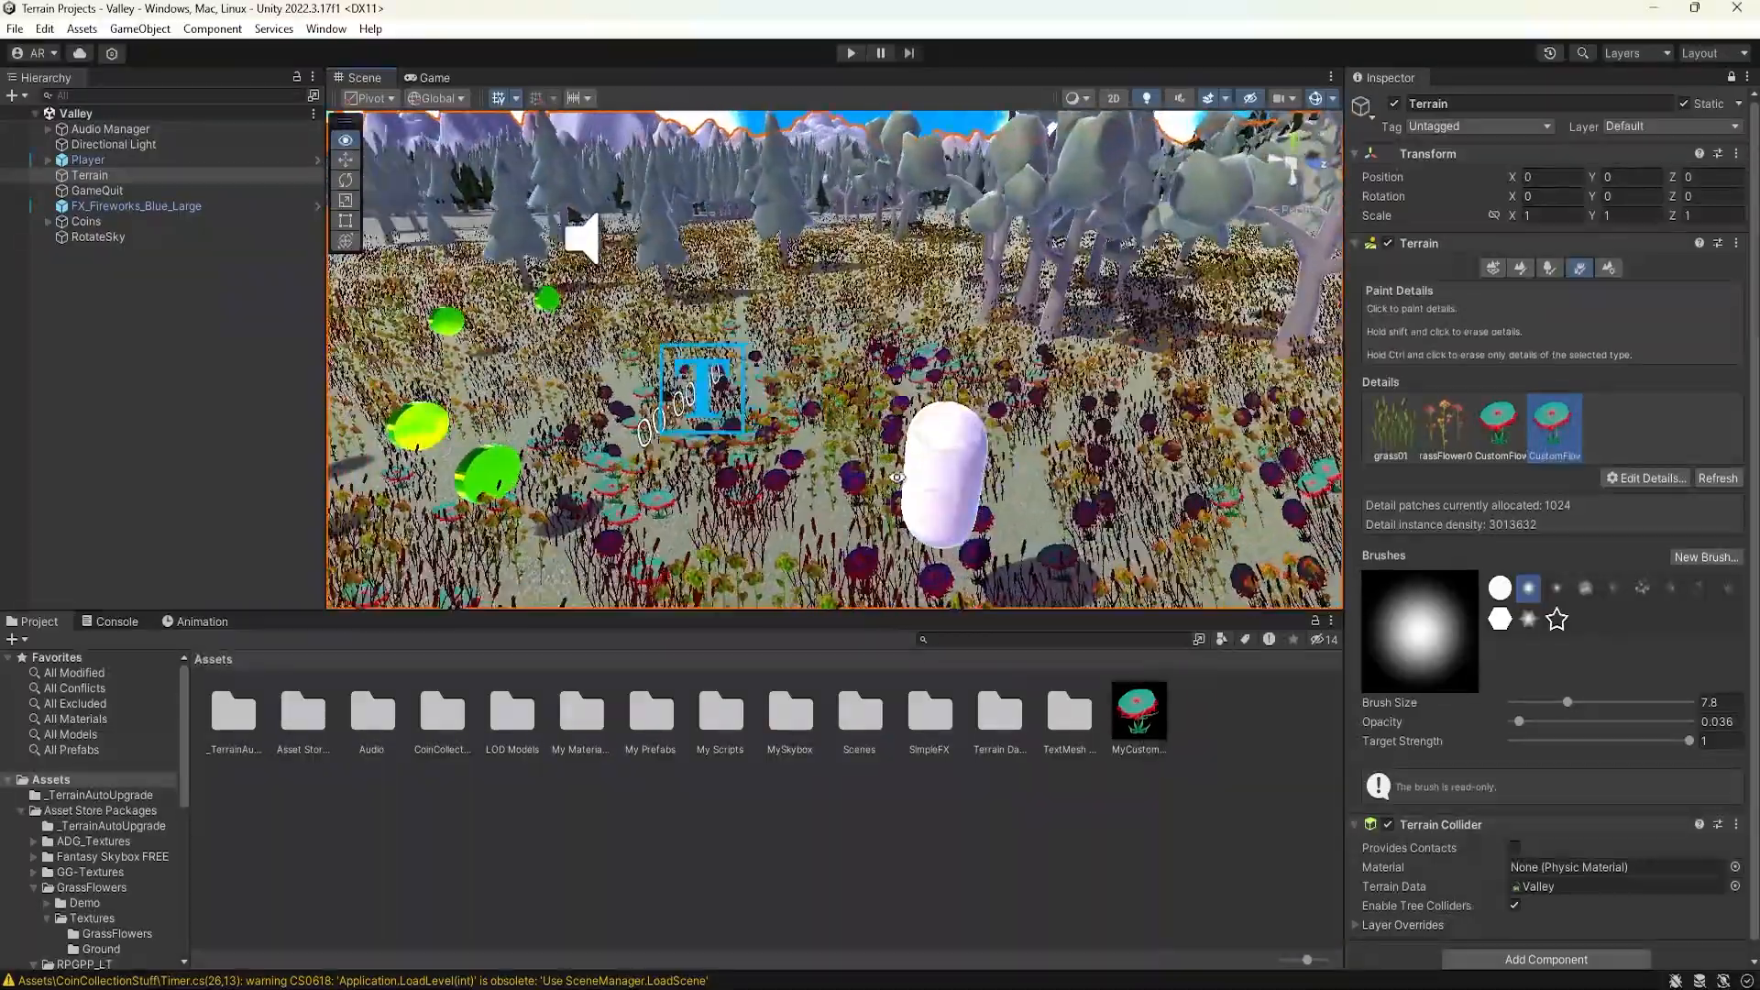
{"action": "right_click_drag", "start_coordinate": [897, 478], "coordinate": [590, 449]}
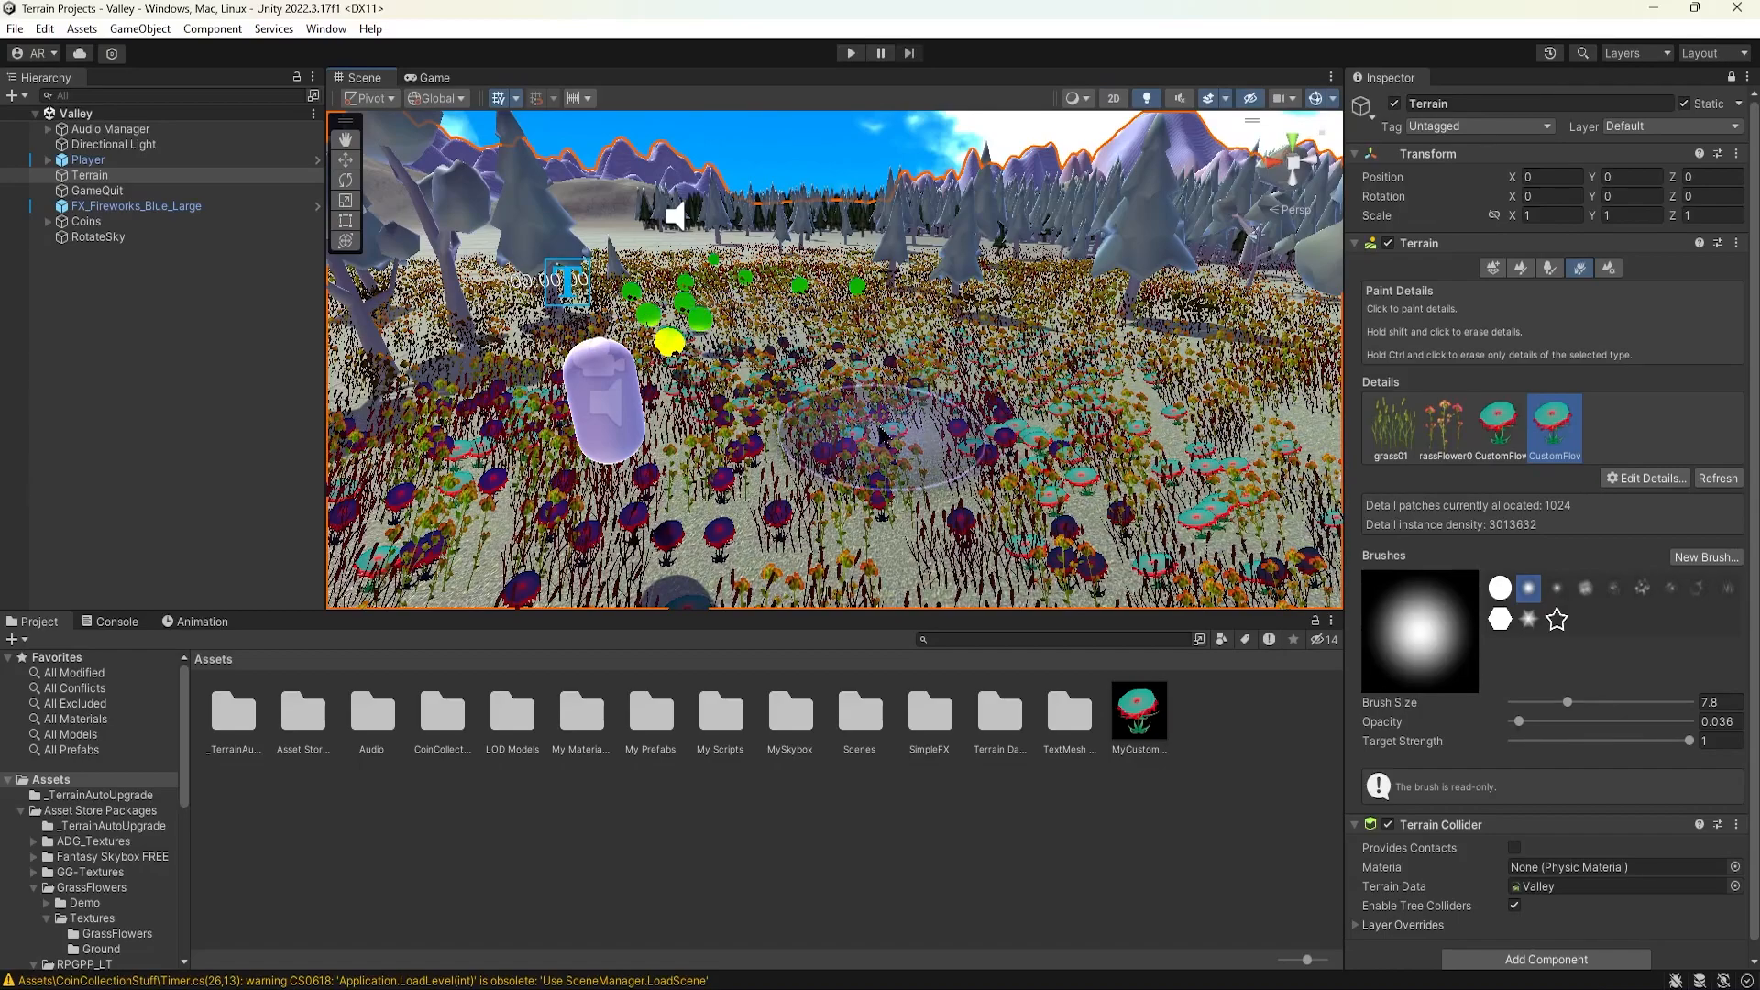
- Examine the custom flowers up close at ground level, checking how their stems and leaves meet the terrain
{"action": "scroll", "coordinate": [882, 429], "scroll_direction": "up", "scroll_amount": 3}
{"action": "left_click_drag", "start_coordinate": [891, 431], "coordinate": [922, 381], "text": "alt"}
{"action": "middle_click_drag", "start_coordinate": [919, 422], "coordinate": [812, 344]}
{"action": "left_click_drag", "start_coordinate": [811, 358], "coordinate": [894, 551], "text": "alt"}
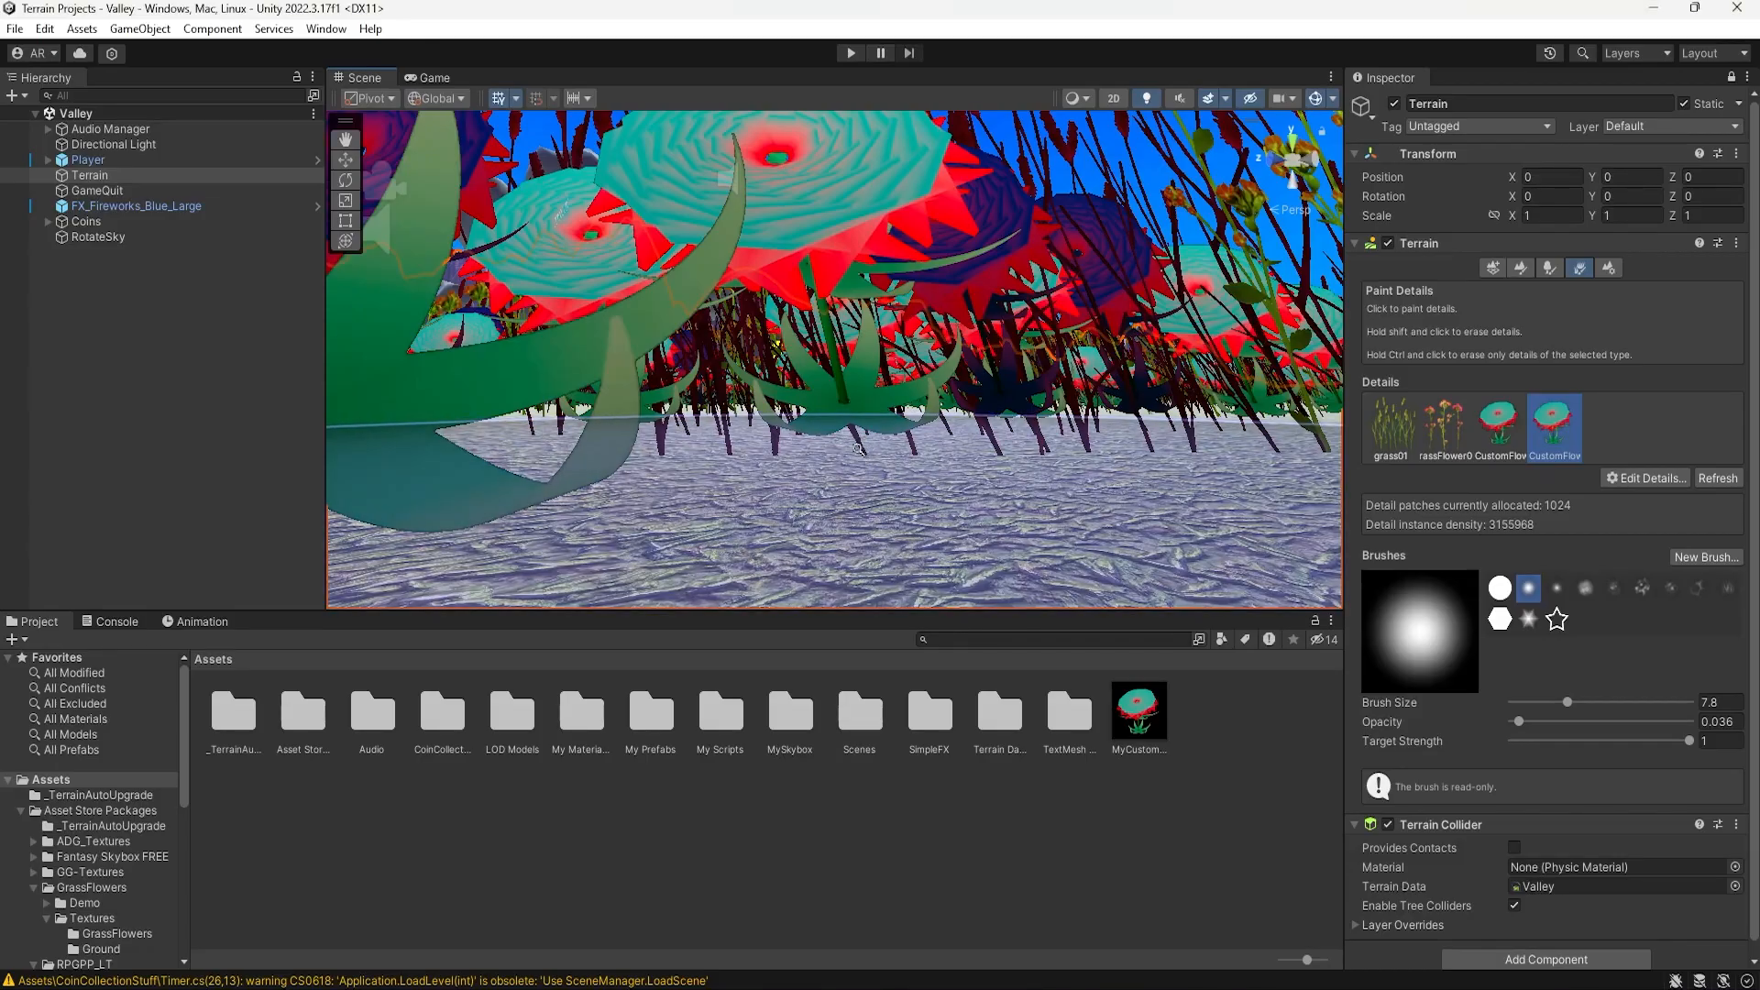
{"action": "scroll", "coordinate": [858, 450], "scroll_direction": "down", "scroll_amount": 3}
{"action": "scroll", "coordinate": [871, 452], "scroll_direction": "up", "scroll_amount": 5}
{"action": "scroll", "coordinate": [909, 455], "scroll_direction": "down", "scroll_amount": 2}
{"action": "left_click_drag", "start_coordinate": [913, 463], "coordinate": [899, 458], "text": "alt"}
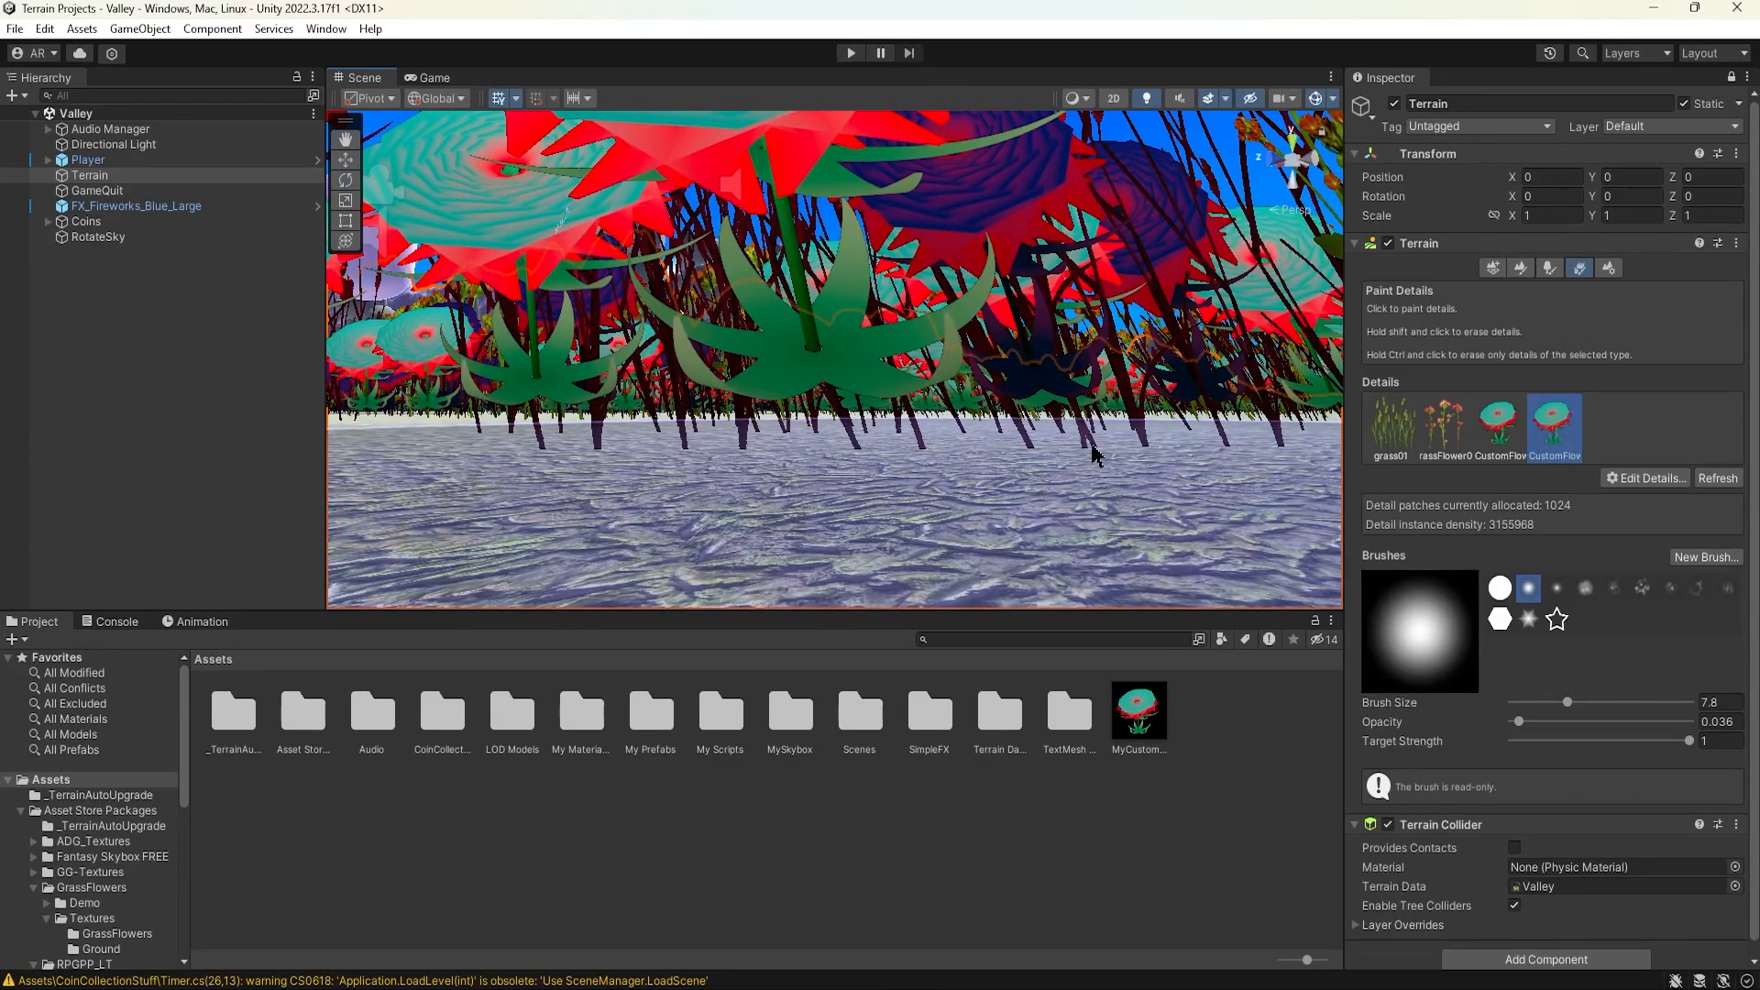
- Switch to Maya, frame the central flower closer from the side, render the current frame, and return to Unity
{"action": "left_click", "coordinate": [1146, 717]}
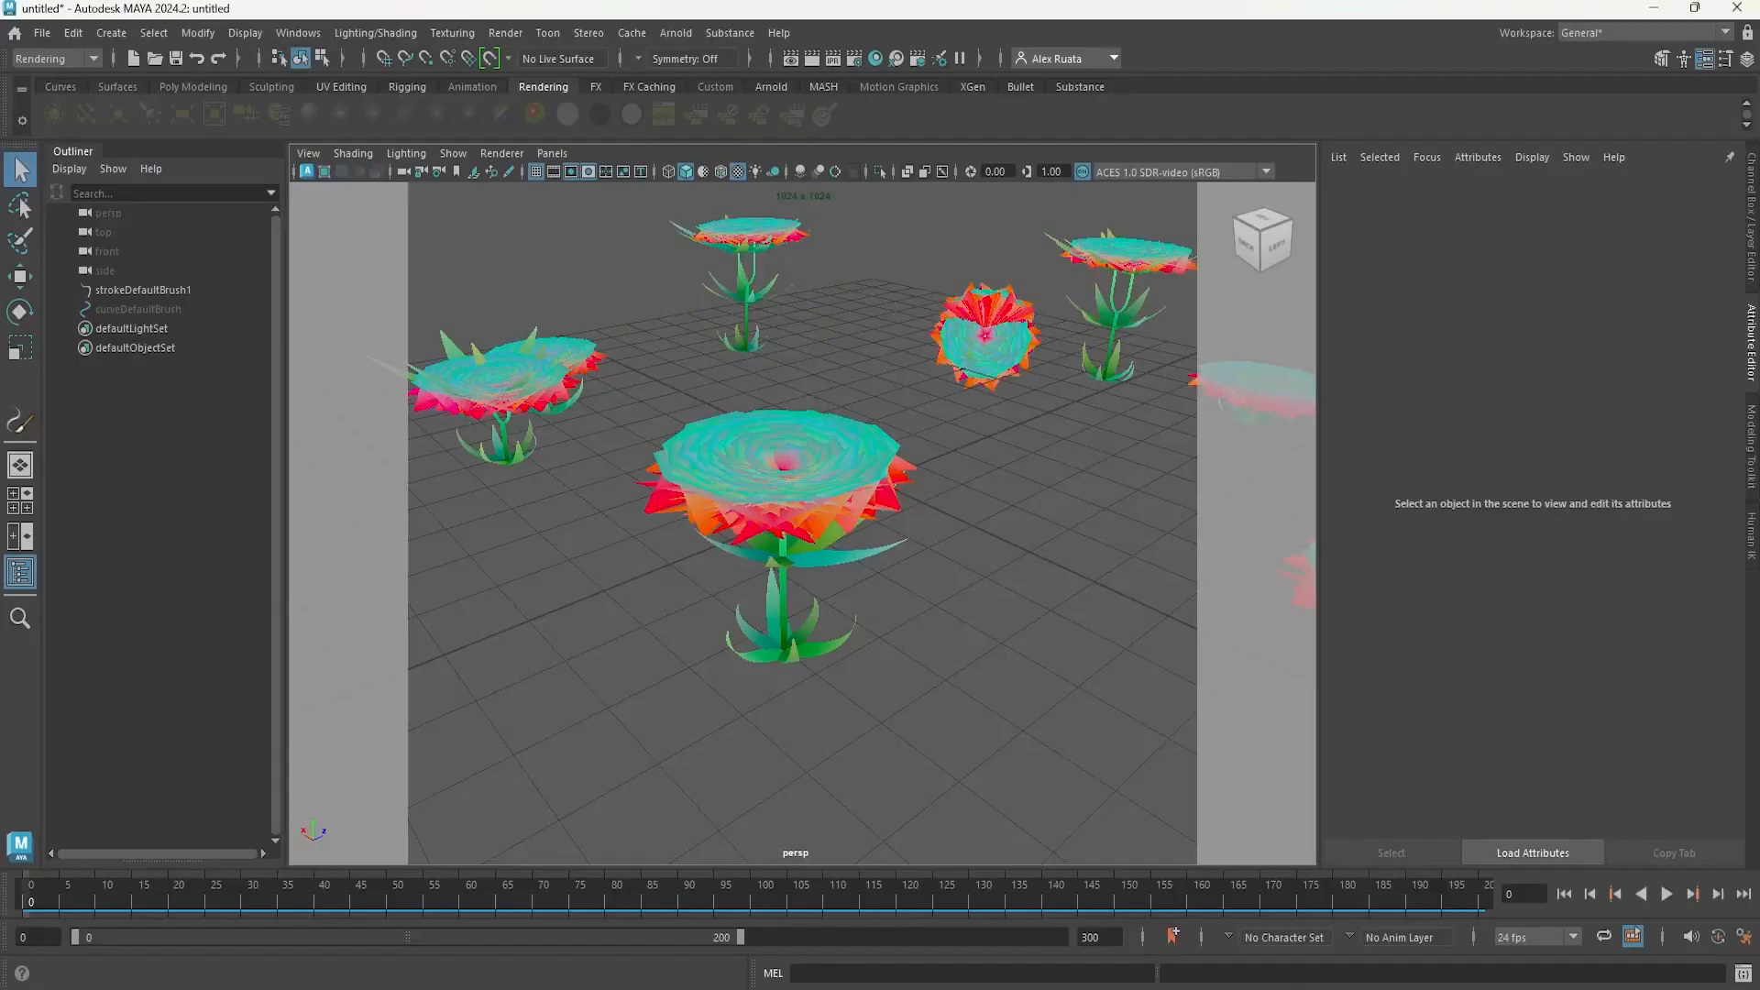
{"action": "left_click_drag", "start_coordinate": [798, 689], "coordinate": [871, 651], "text": "alt"}
{"action": "scroll", "coordinate": [790, 635], "scroll_direction": "up", "scroll_amount": 4}
{"action": "left_click", "coordinate": [509, 34]}
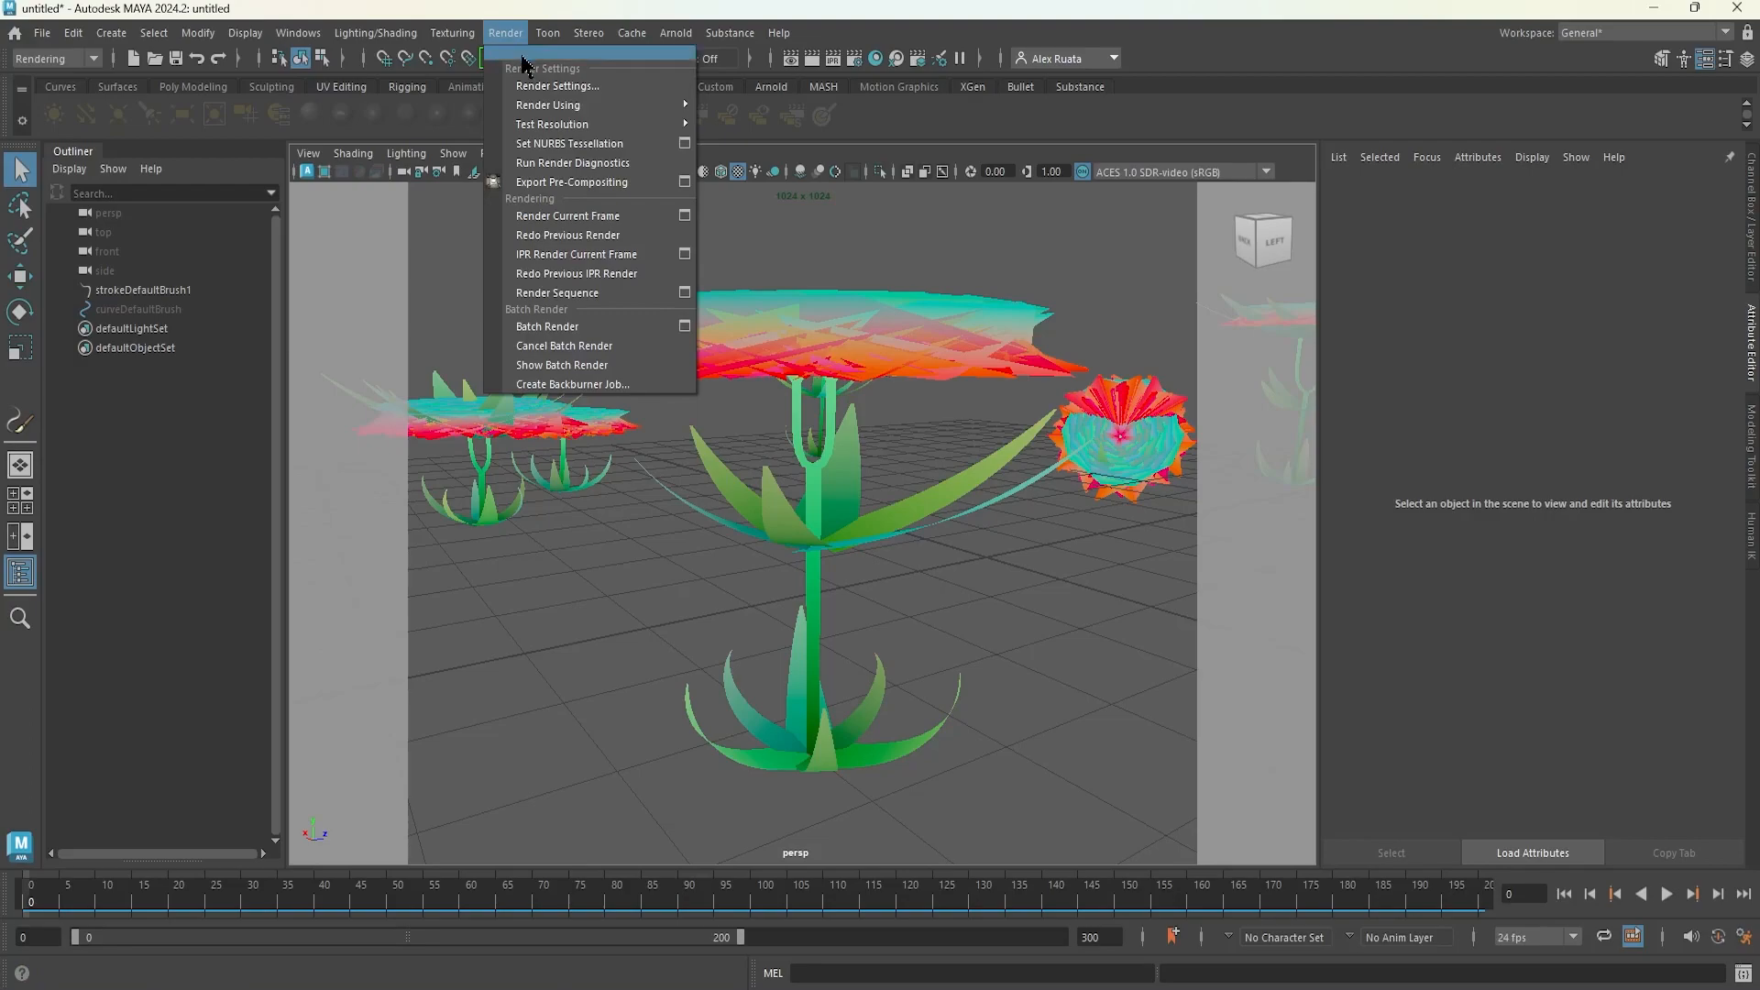
{"action": "left_click", "coordinate": [568, 216]}
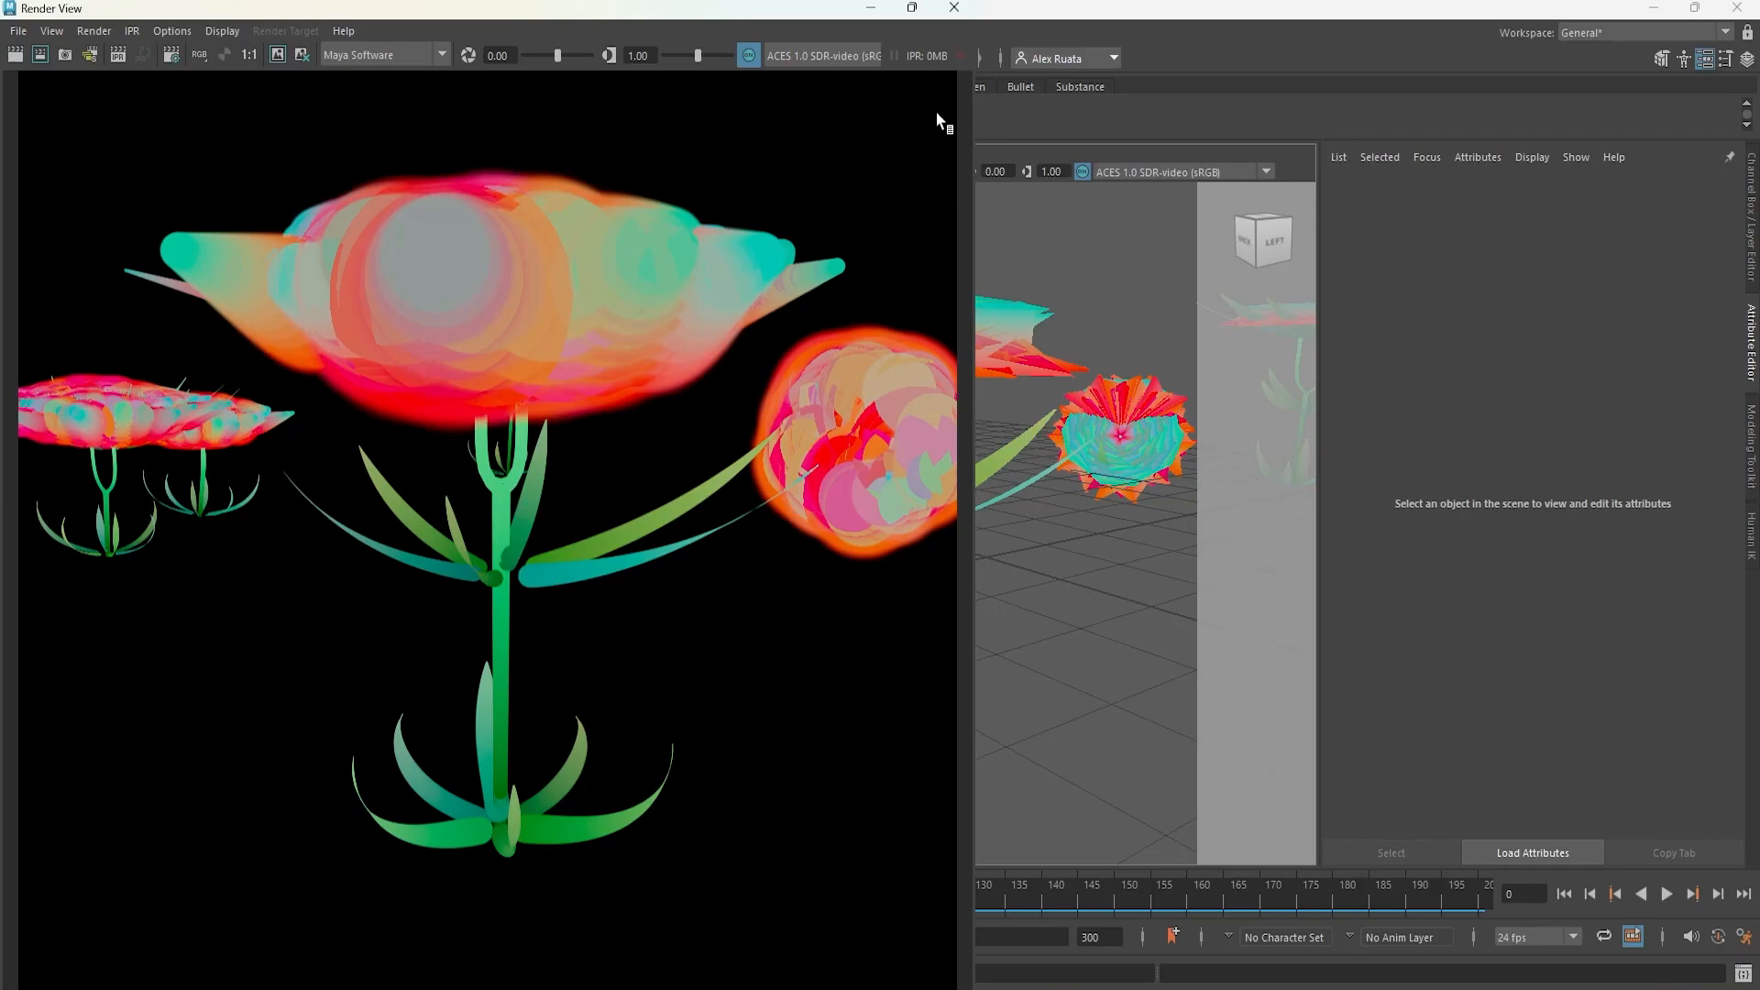
{"action": "left_click", "coordinate": [954, 8]}
{"action": "left_click", "coordinate": [1654, 8]}
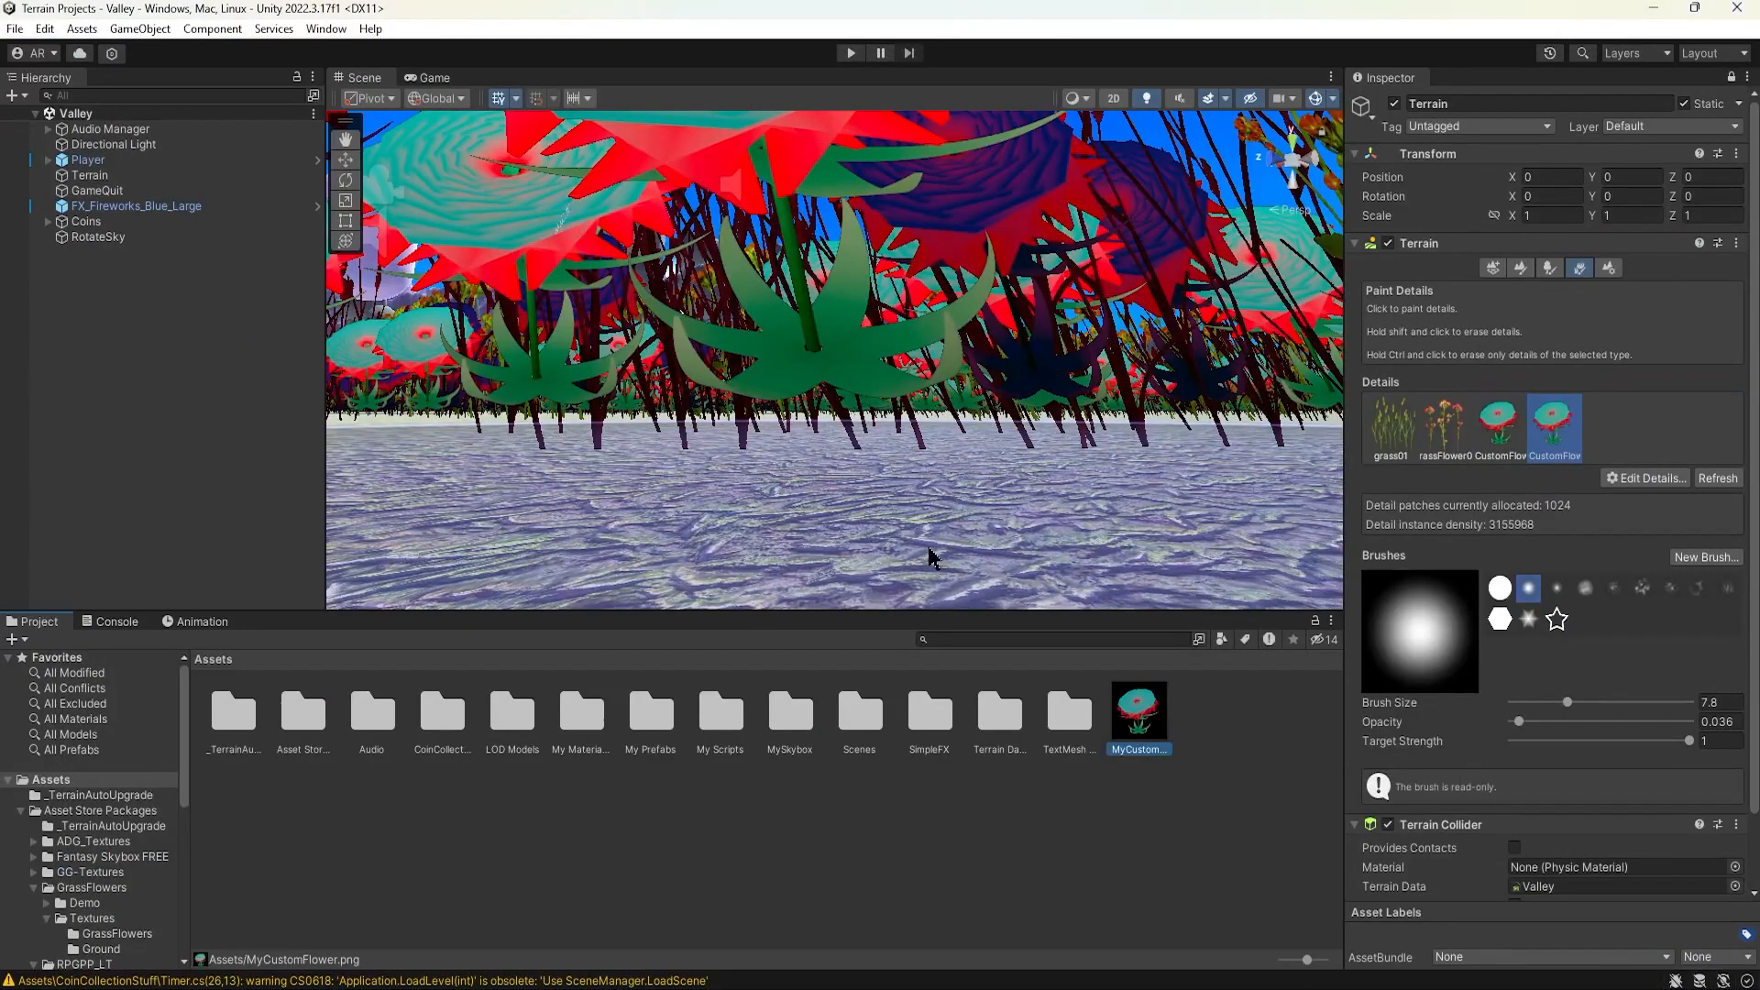
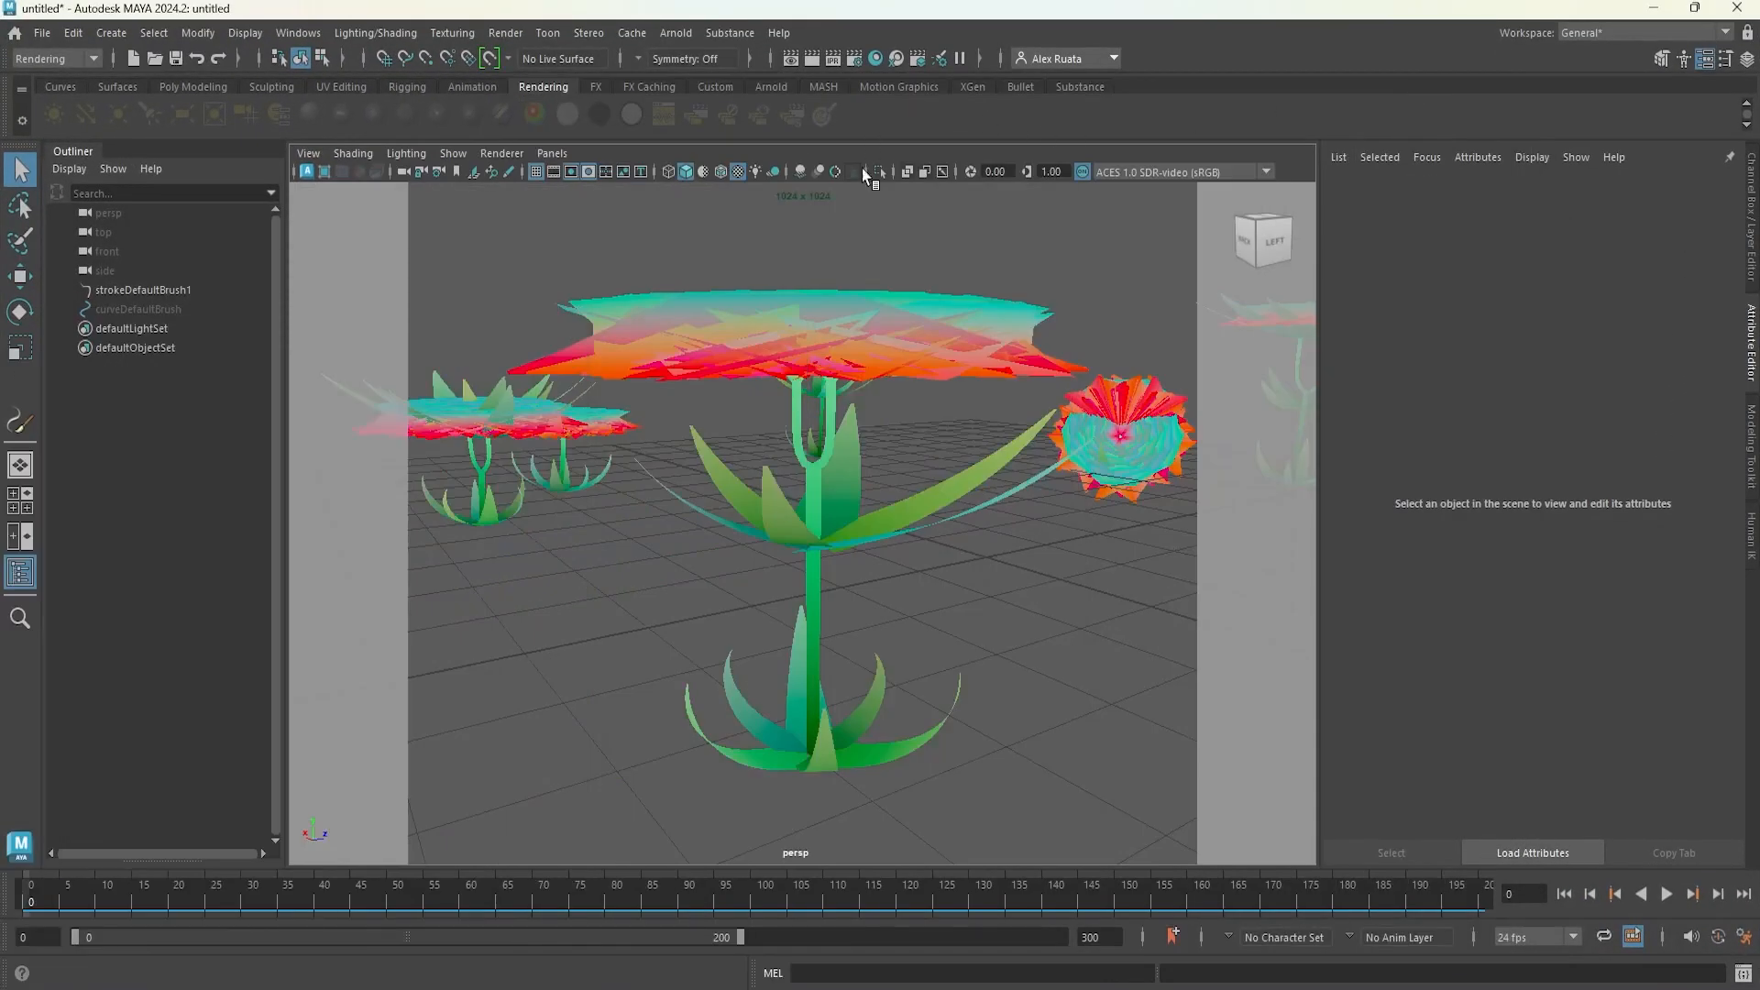
- In Maya, frame the flower tightly from stem base to petals, render the current frame, and view the render enlarged
{"action": "scroll", "coordinate": [785, 418], "scroll_direction": "up", "scroll_amount": 3}
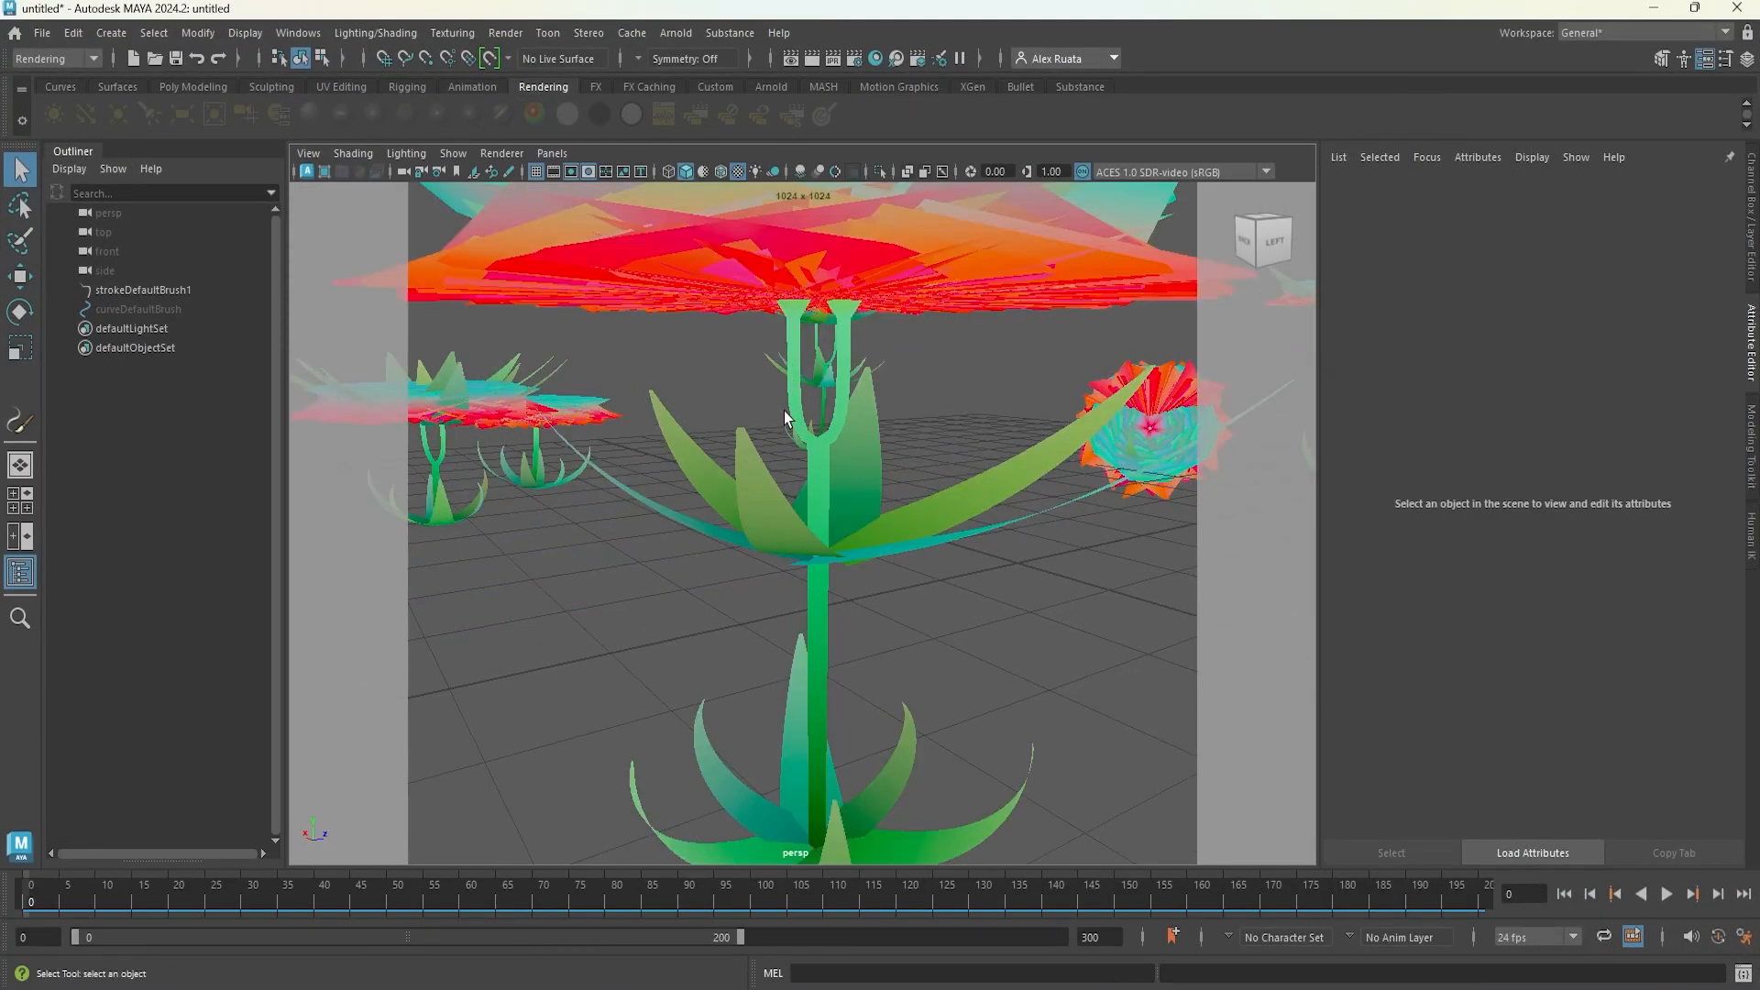
{"action": "scroll", "coordinate": [785, 418], "scroll_direction": "down", "scroll_amount": 3}
{"action": "scroll", "coordinate": [807, 418], "scroll_direction": "up", "scroll_amount": 3}
{"action": "scroll", "coordinate": [853, 413], "scroll_direction": "up", "scroll_amount": 2}
{"action": "scroll", "coordinate": [853, 412], "scroll_direction": "down", "scroll_amount": 2}
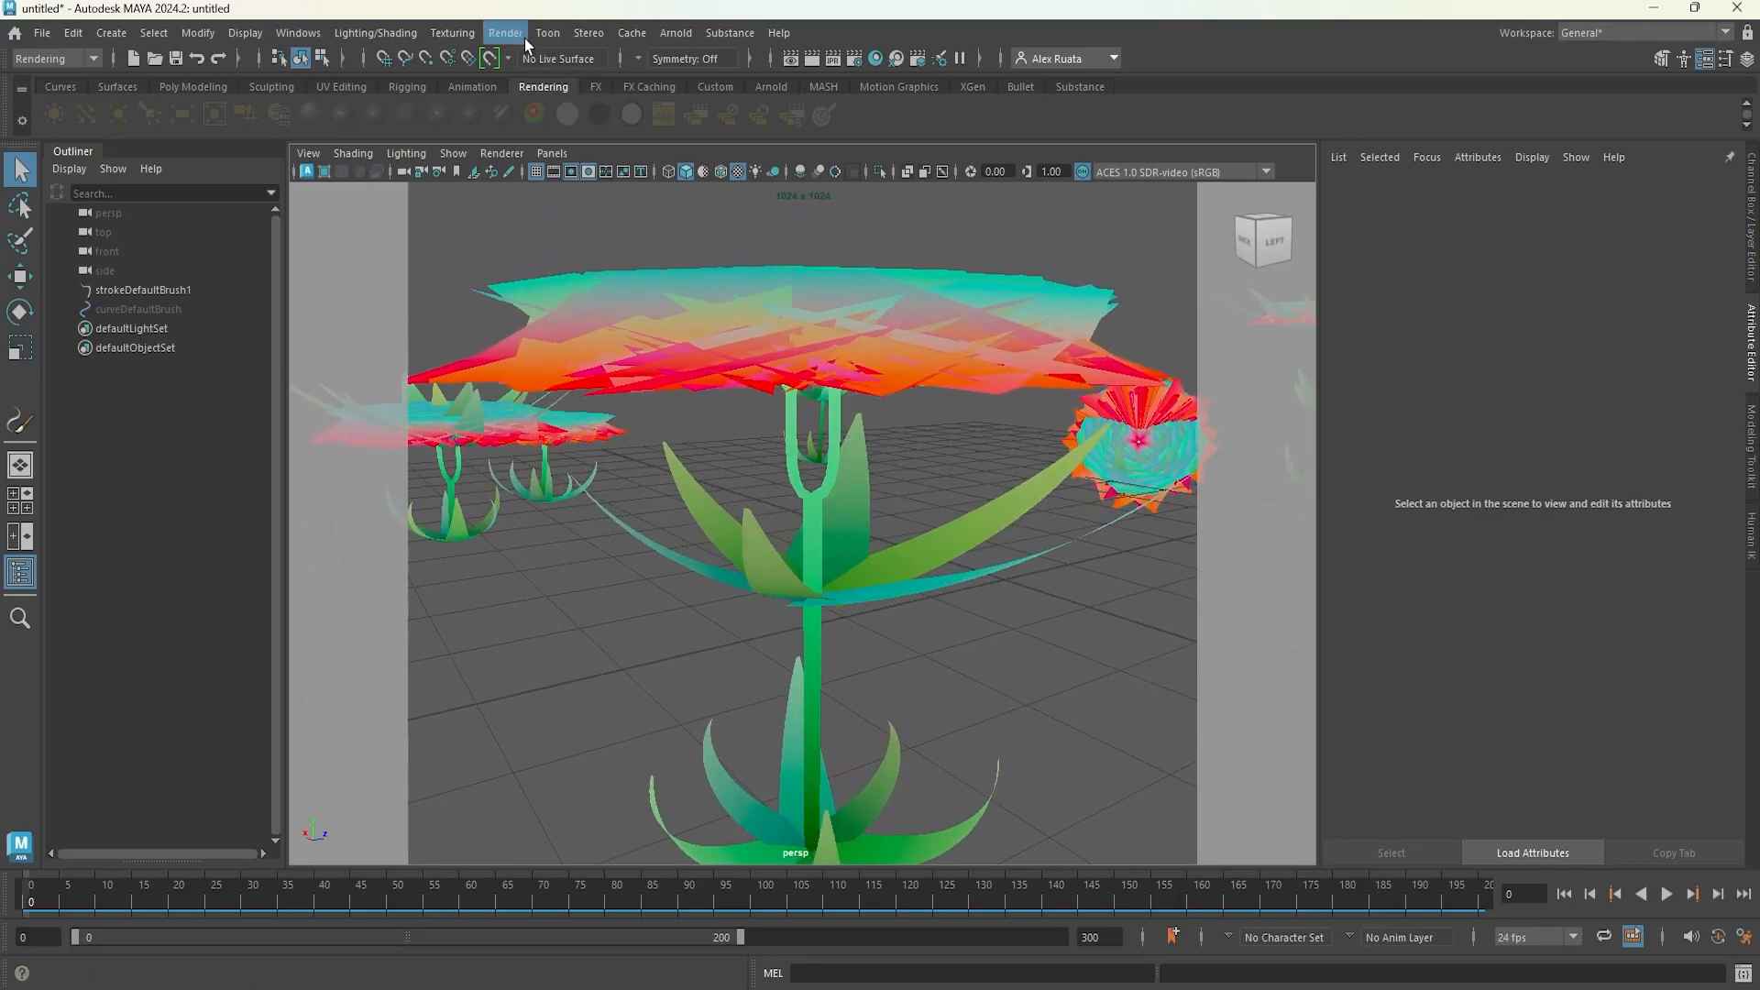
{"action": "left_click", "coordinate": [507, 34]}
{"action": "left_click", "coordinate": [573, 216]}
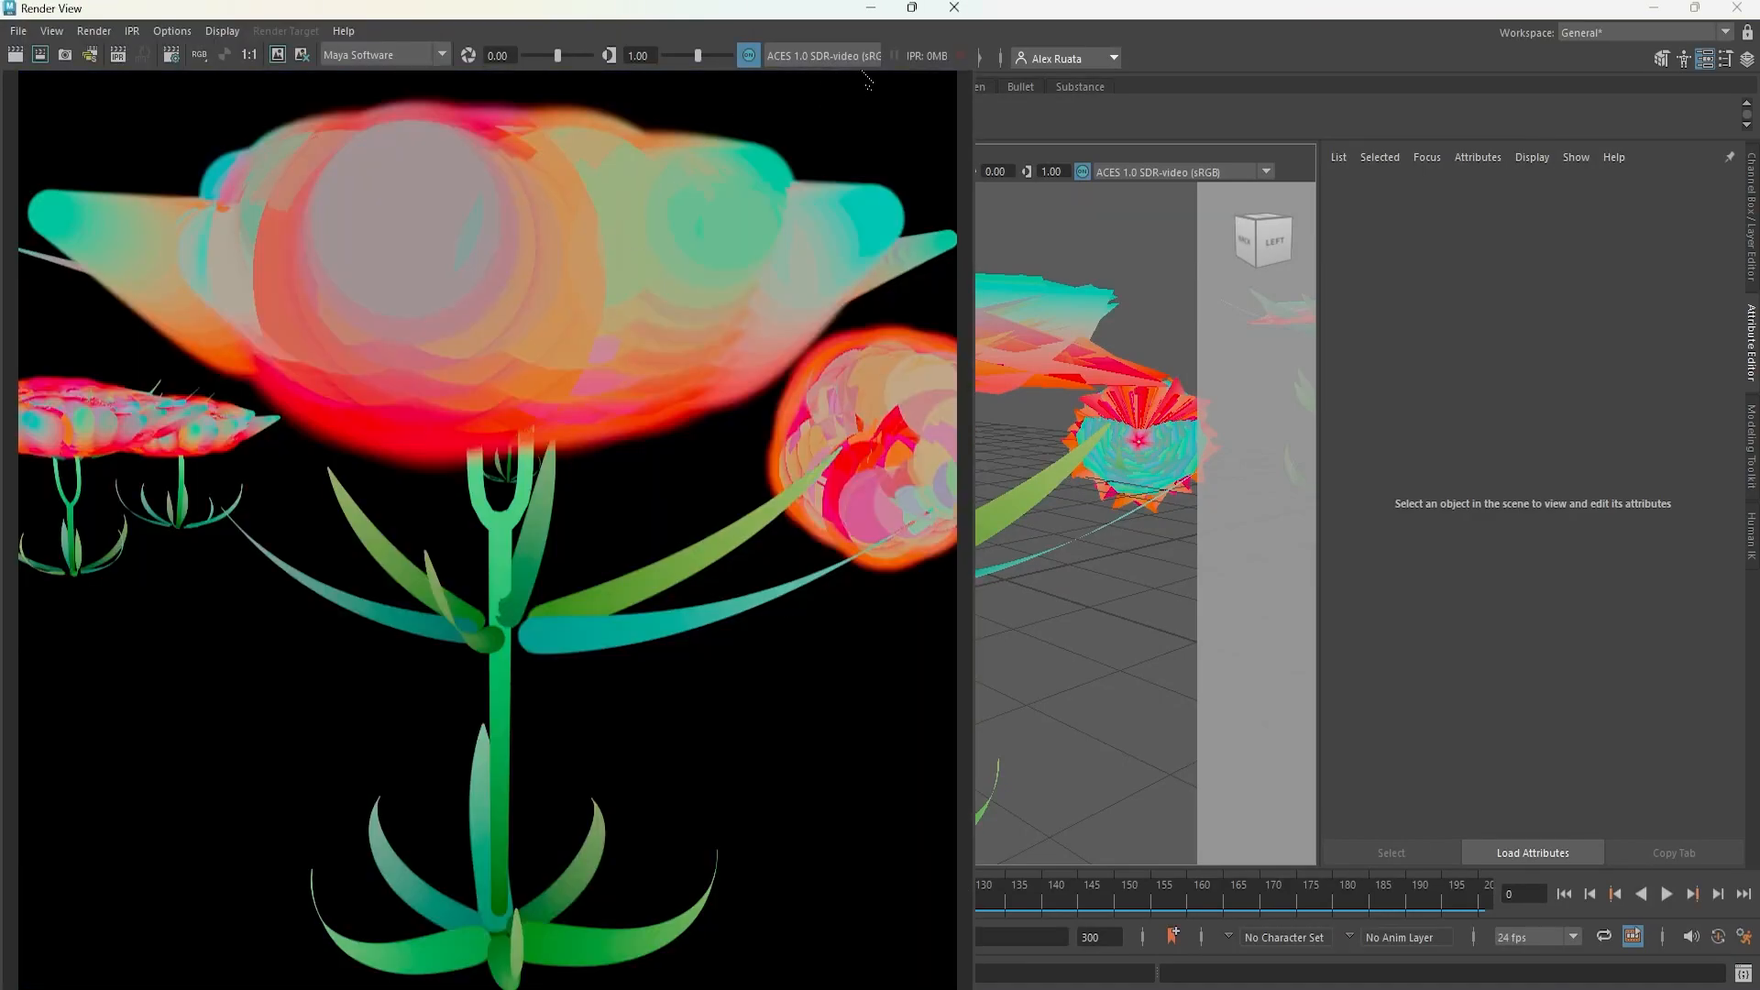
{"action": "left_click_drag", "start_coordinate": [801, 4], "coordinate": [916, 23]}
{"action": "left_click", "coordinate": [1028, 25]}
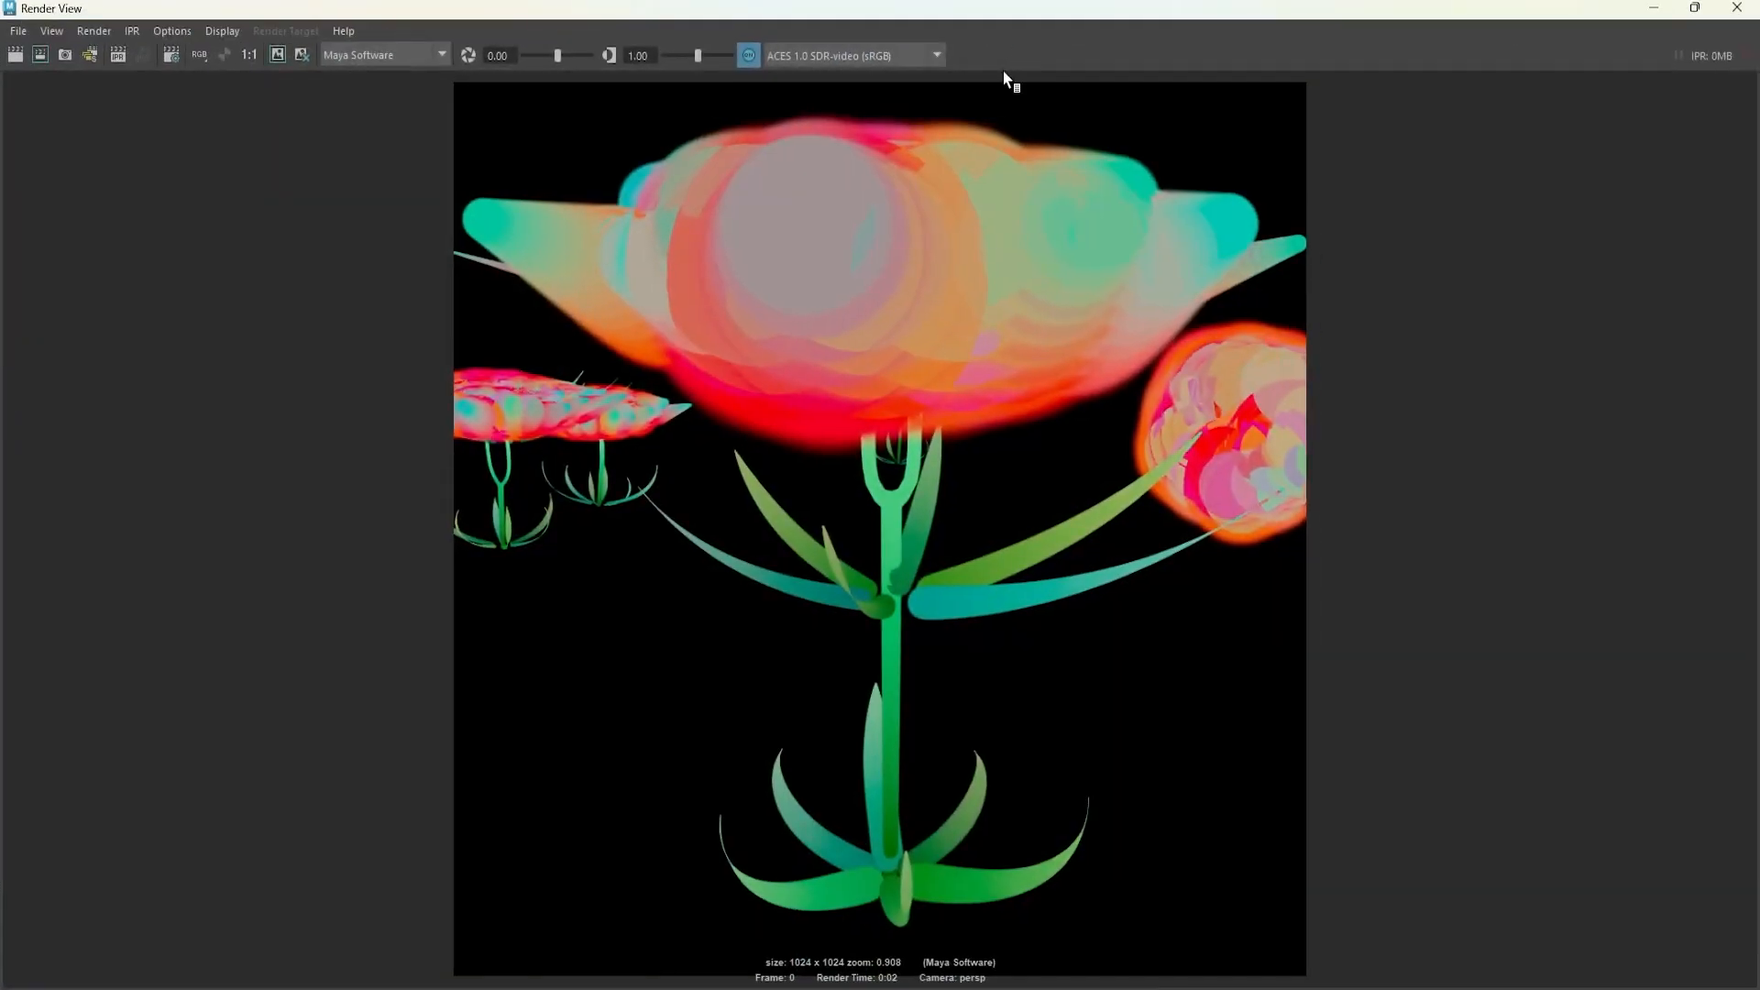
{"action": "left_click", "coordinate": [1660, 8]}
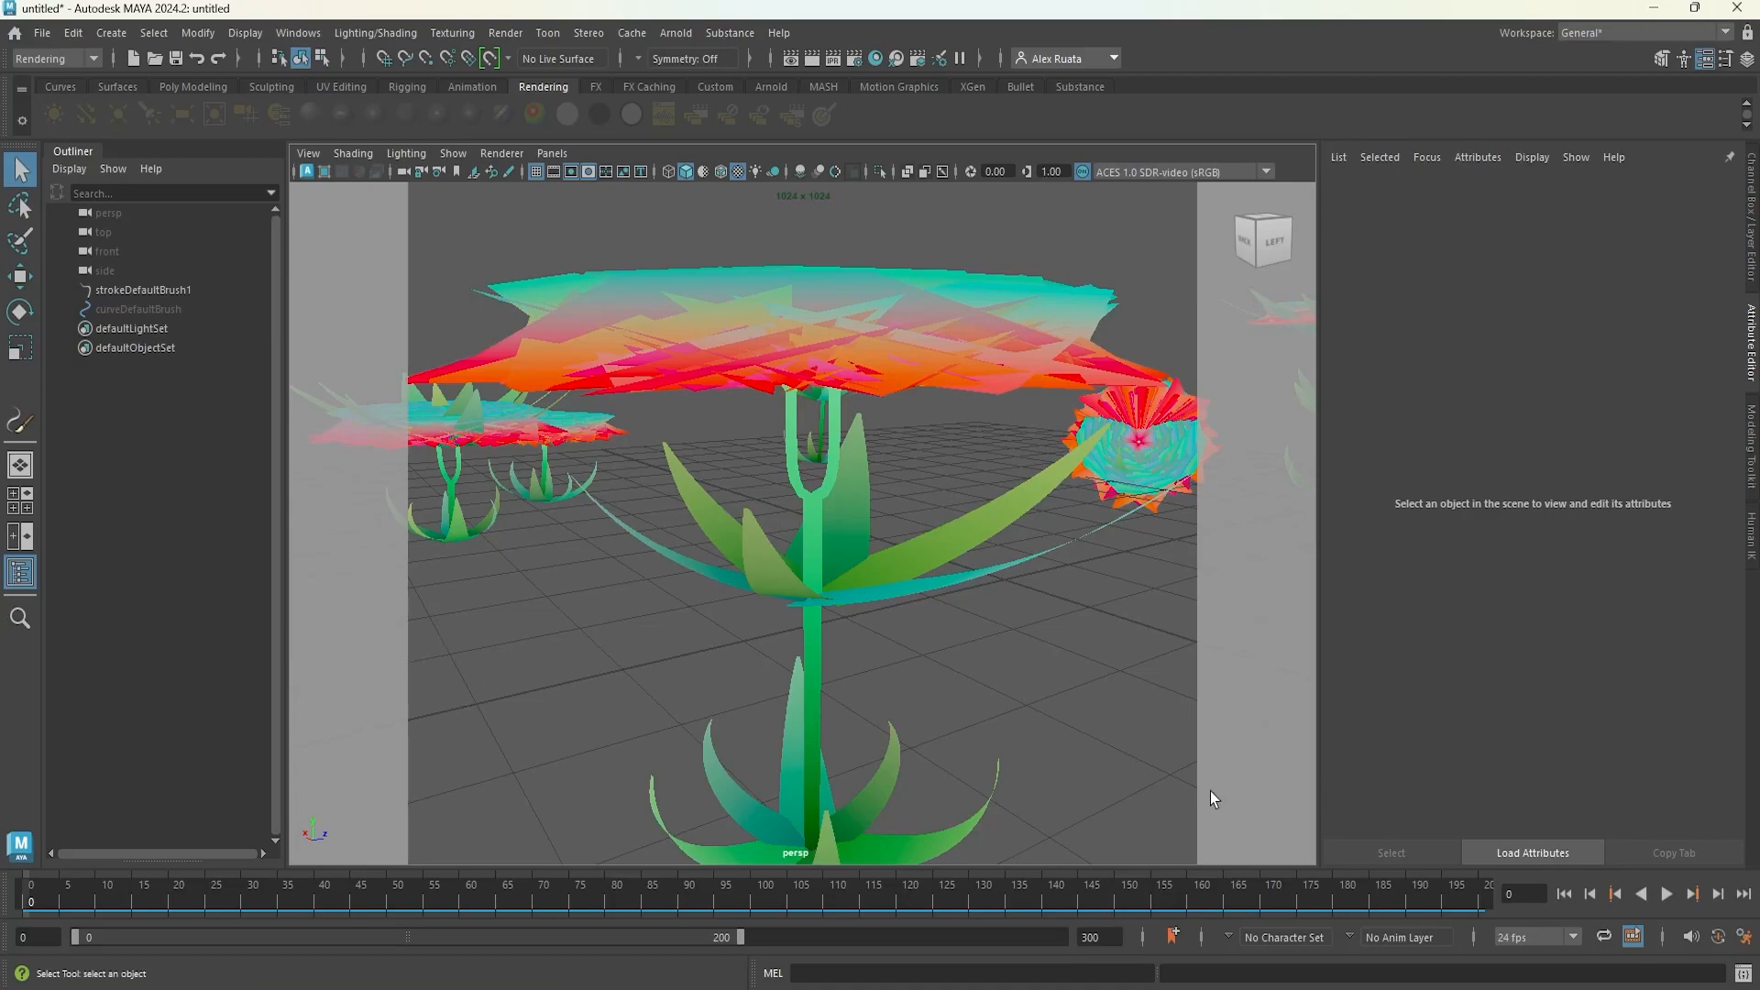
- Render the current frame once more, close the render window, and switch back to Unity
{"action": "left_click", "coordinate": [505, 32]}
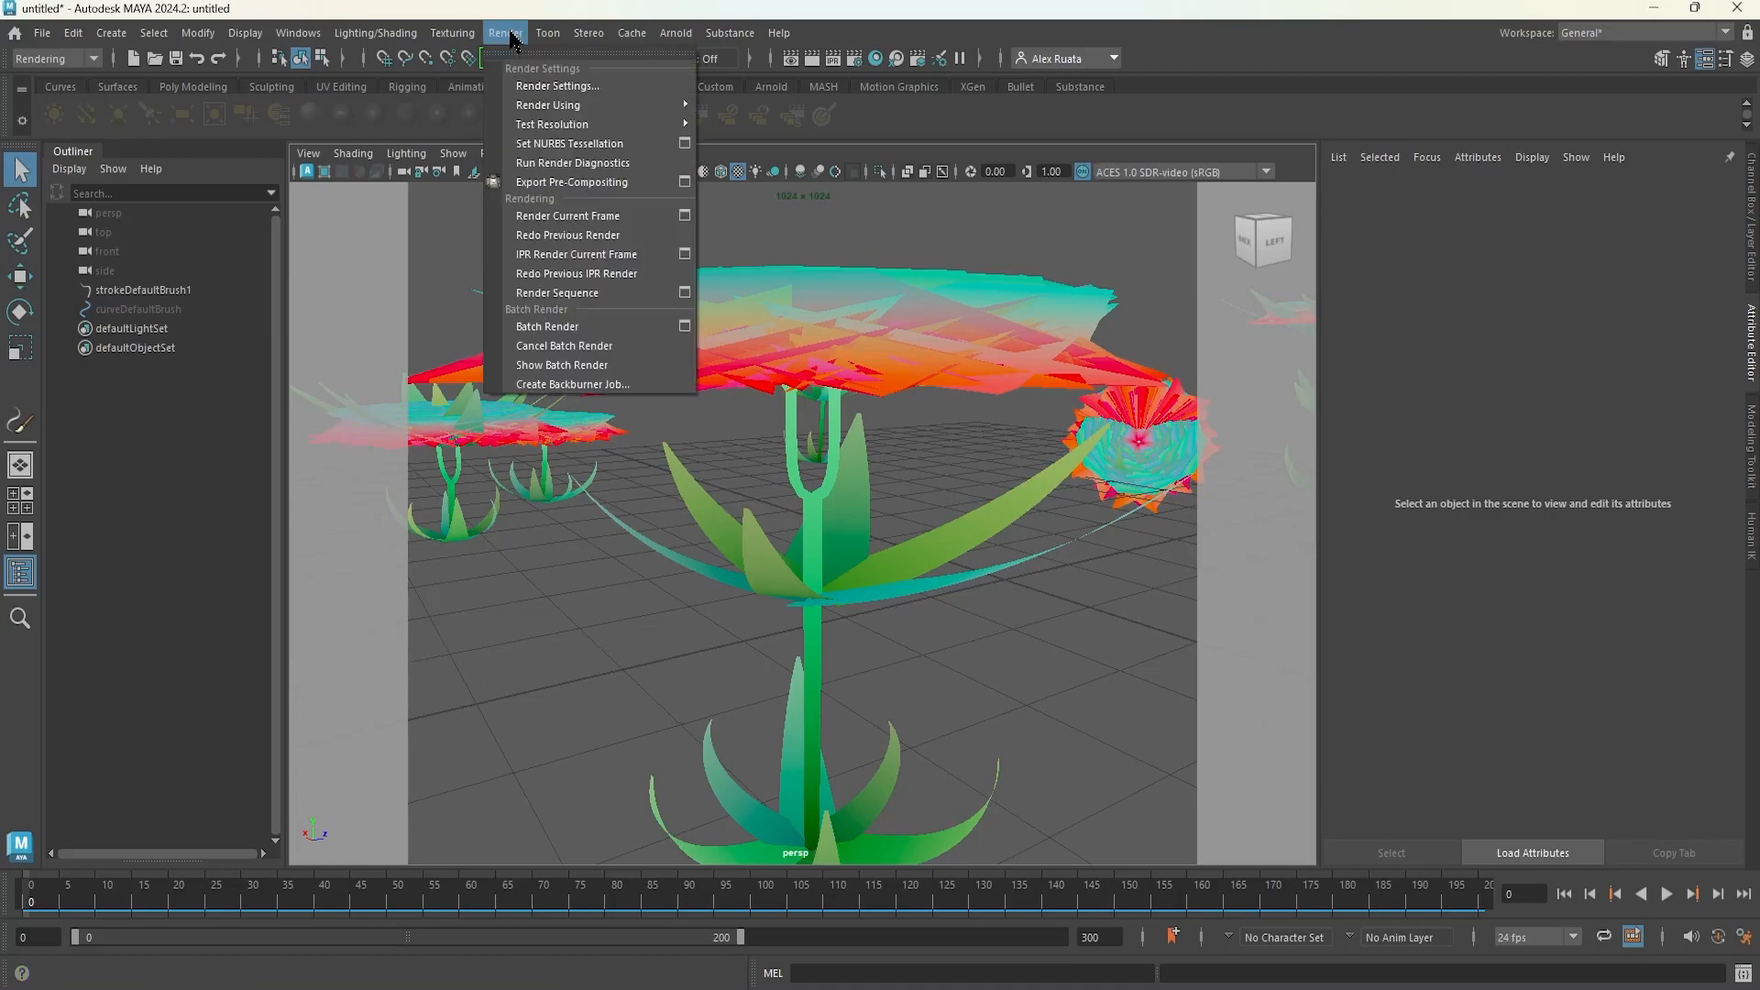
{"action": "left_click", "coordinate": [571, 227]}
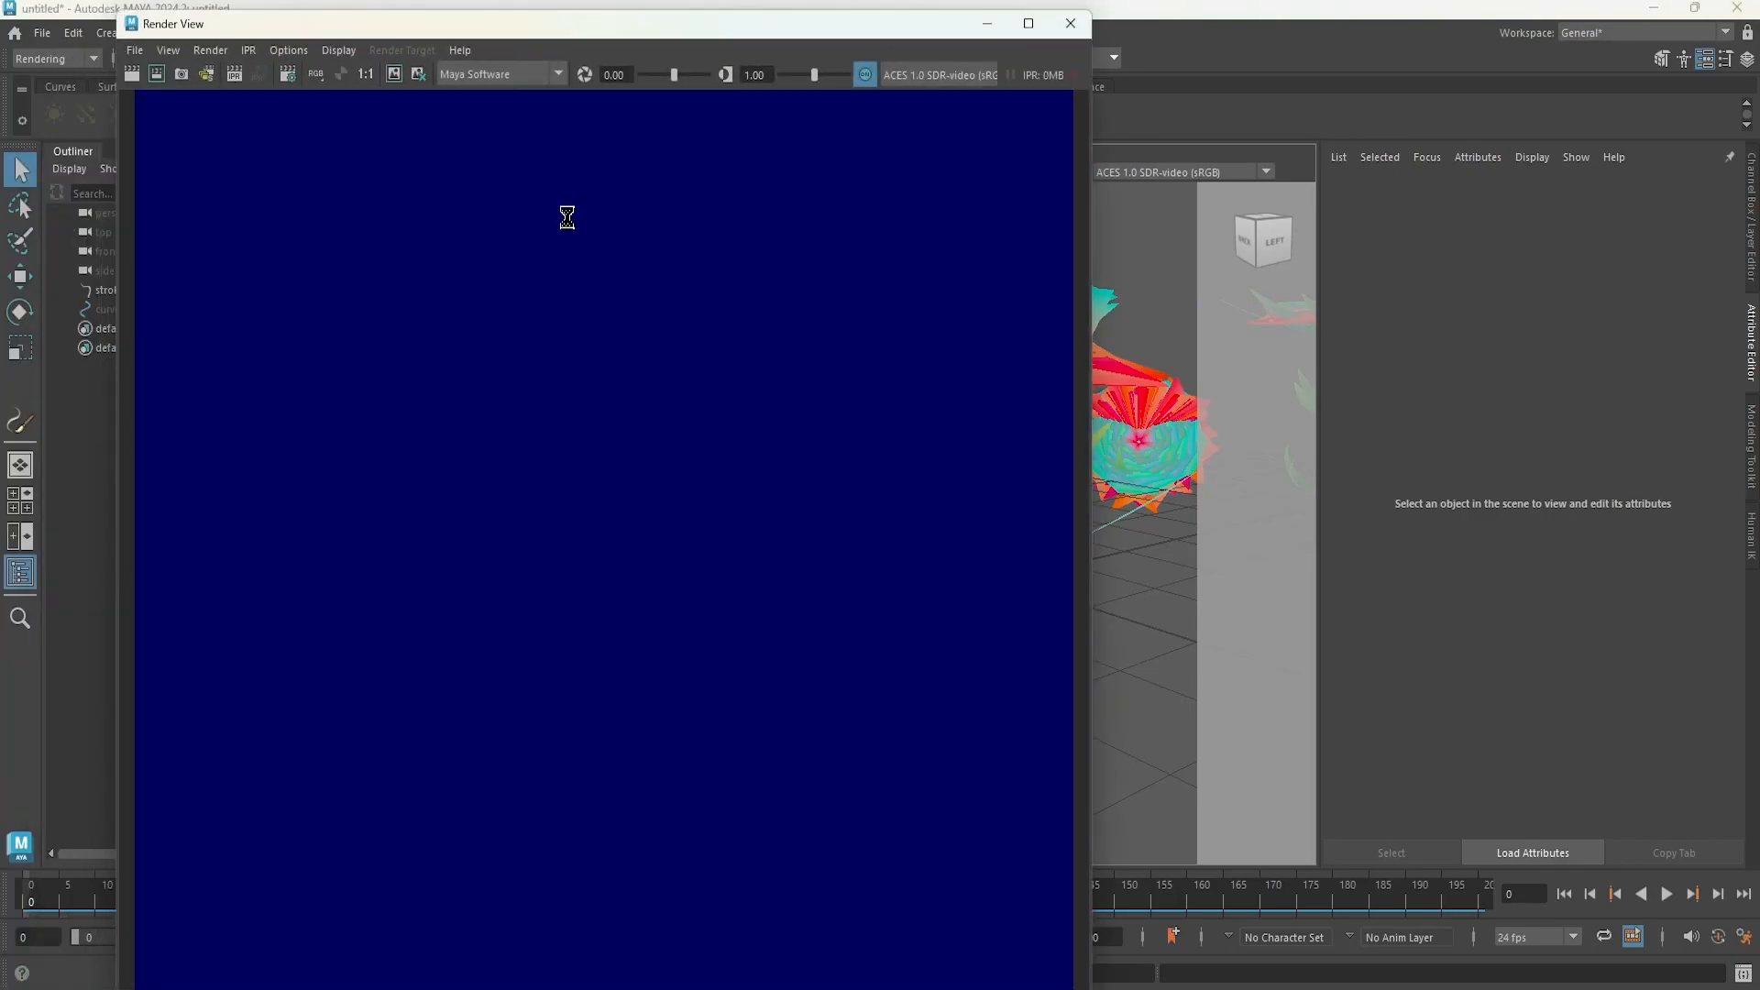
{"action": "left_click", "coordinate": [1070, 23]}
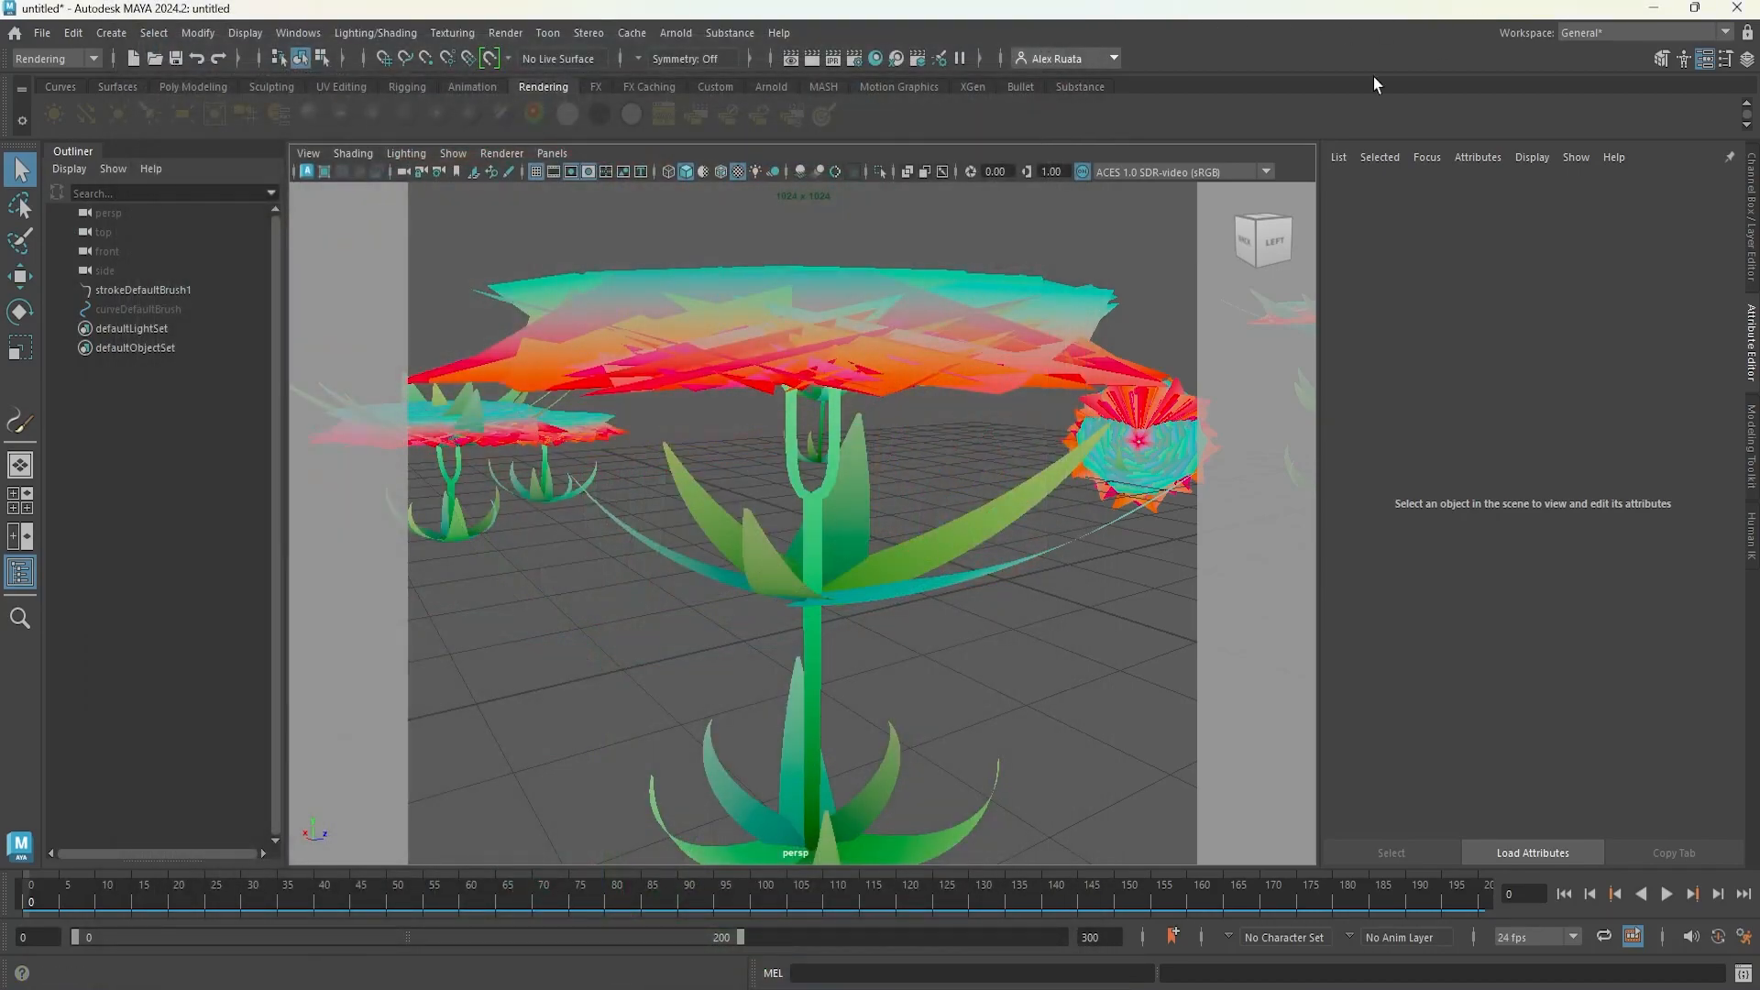
{"action": "left_click", "coordinate": [1653, 9]}
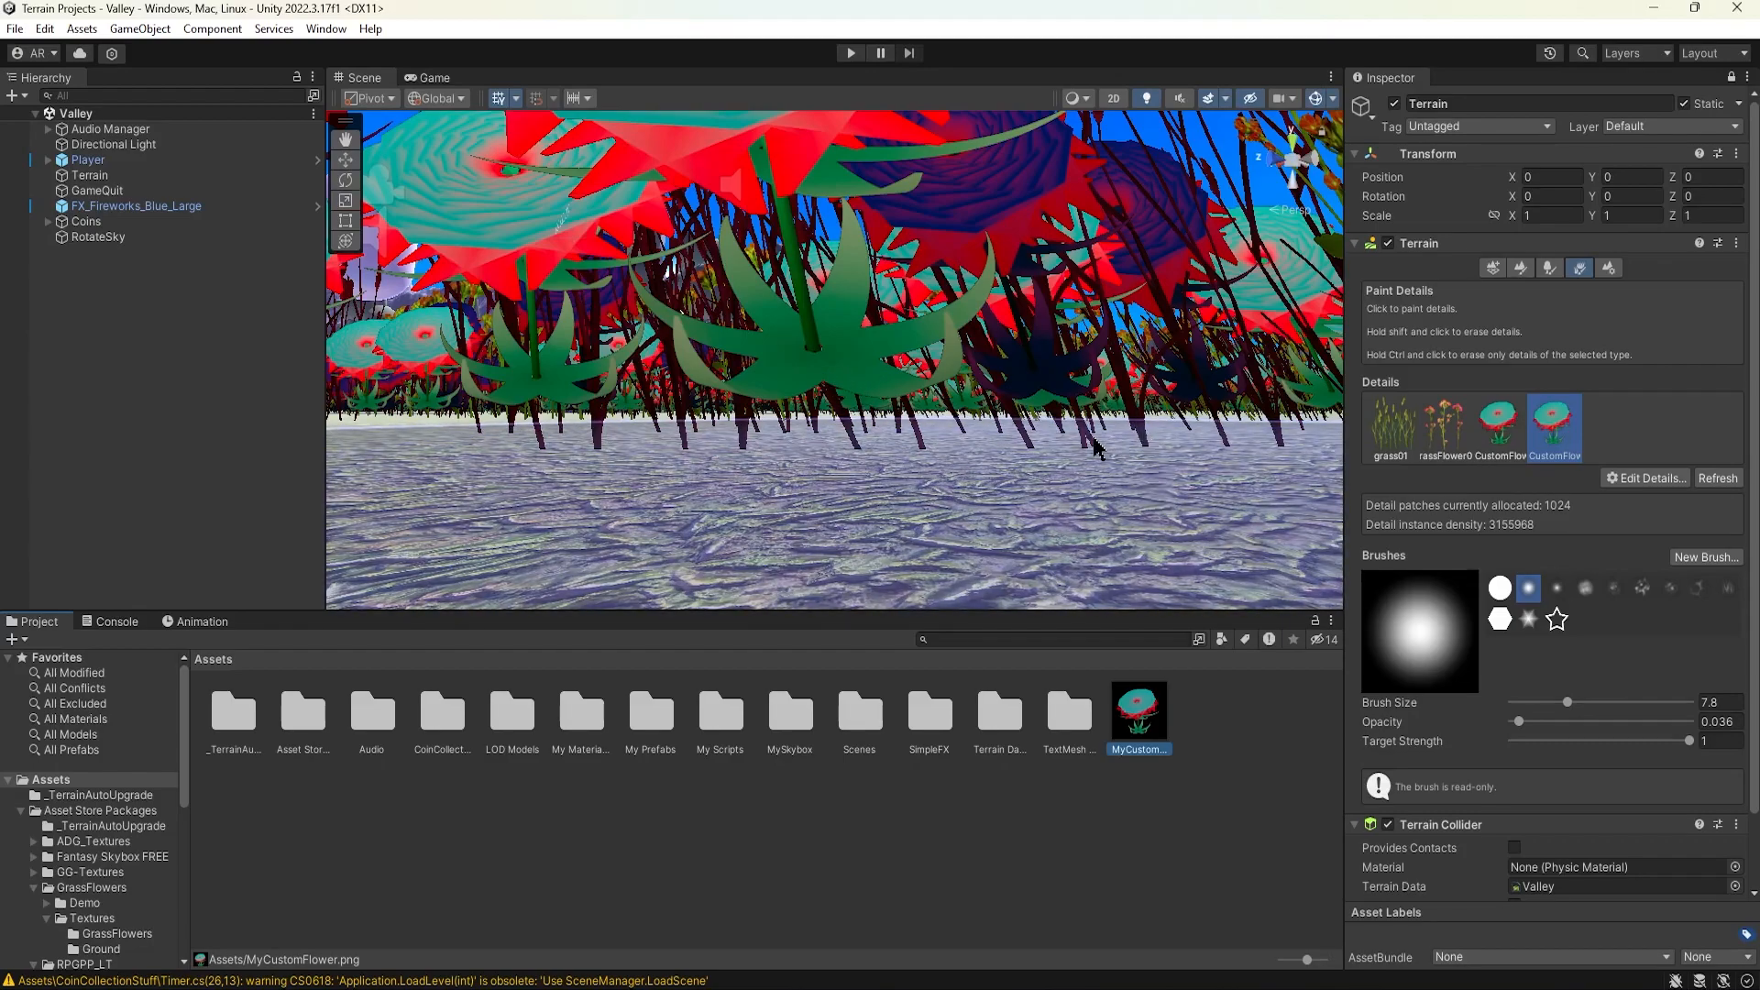
- Play the Valley scene and walk the player forward through the painted flowers
{"action": "scroll", "coordinate": [772, 339], "scroll_direction": "up", "scroll_amount": 3}
{"action": "right_click_drag", "start_coordinate": [772, 339], "coordinate": [475, 406]}
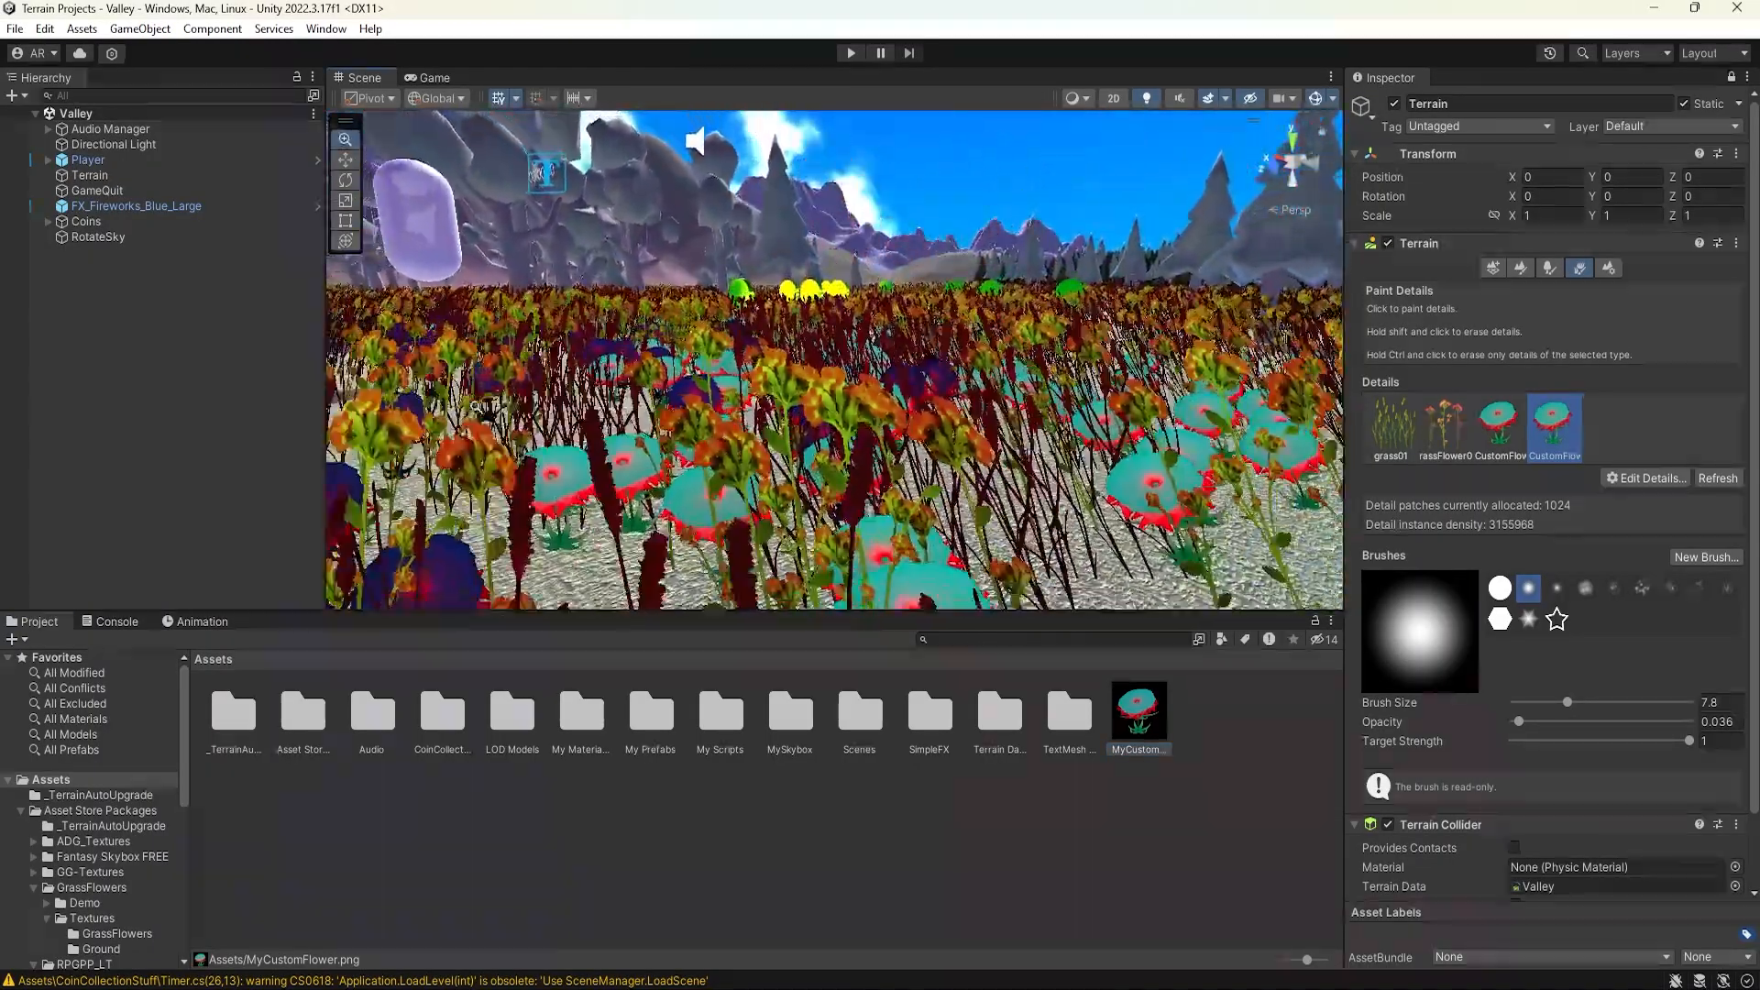
{"action": "left_click_drag", "start_coordinate": [474, 406], "coordinate": [1266, 423], "text": "alt"}
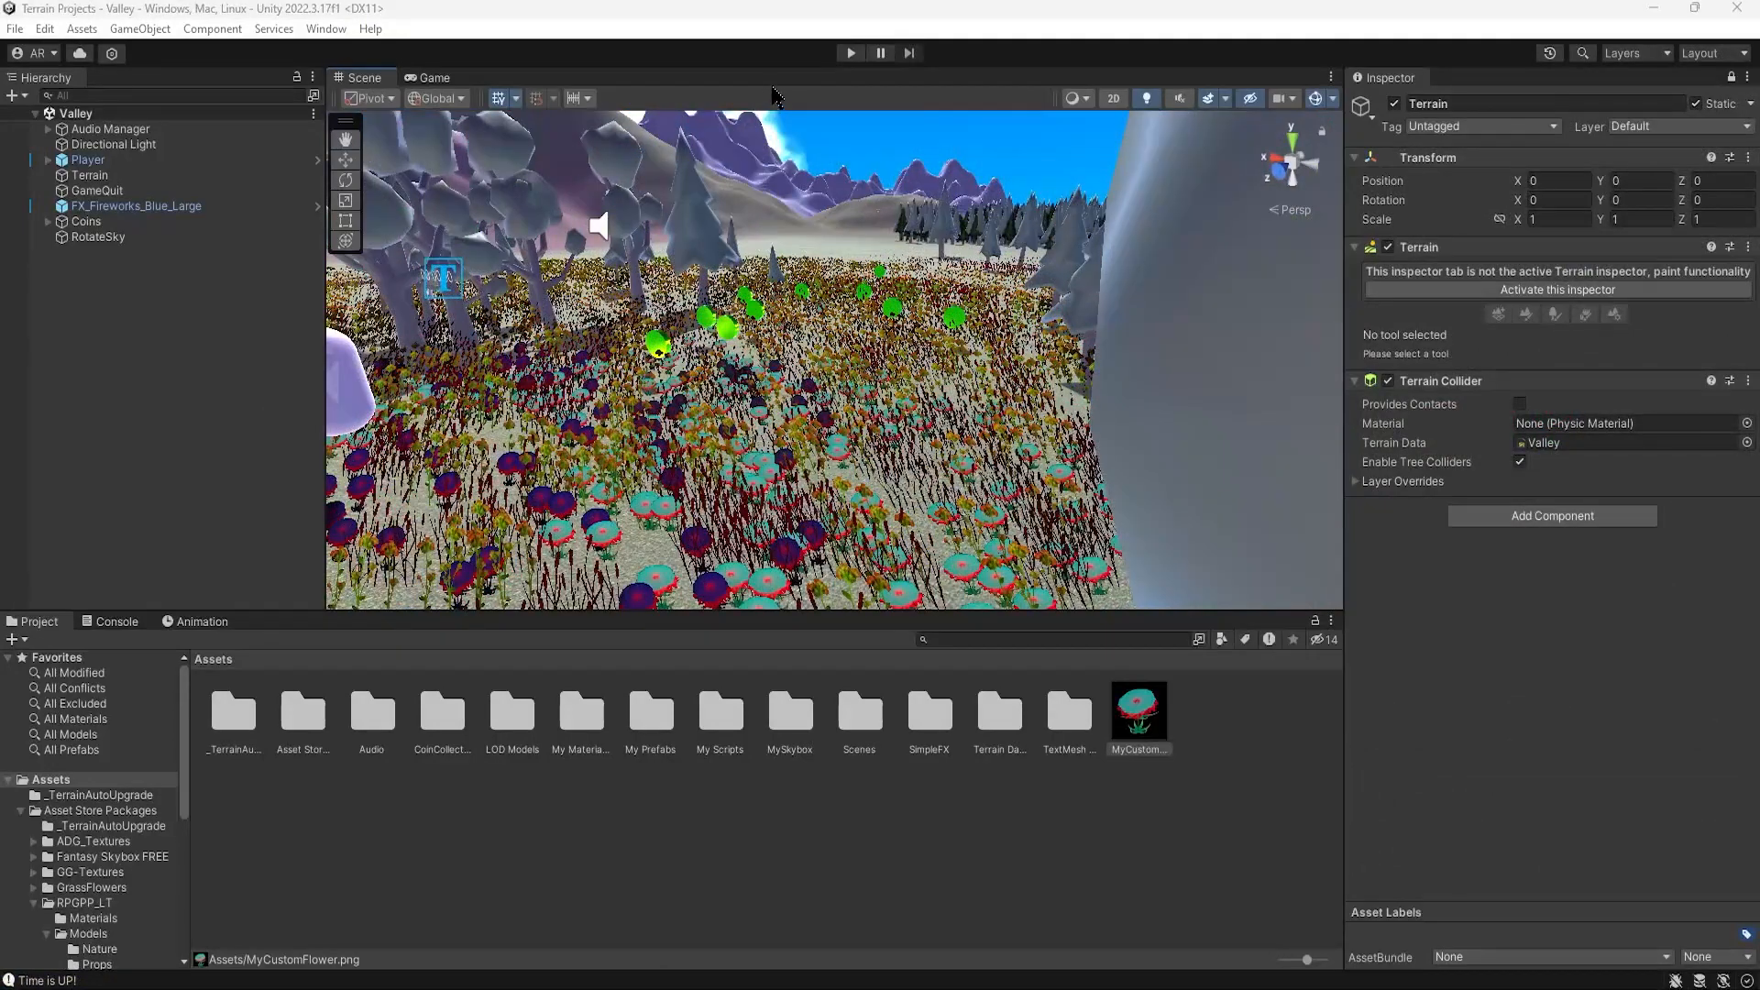
{"action": "left_click", "coordinate": [851, 52]}
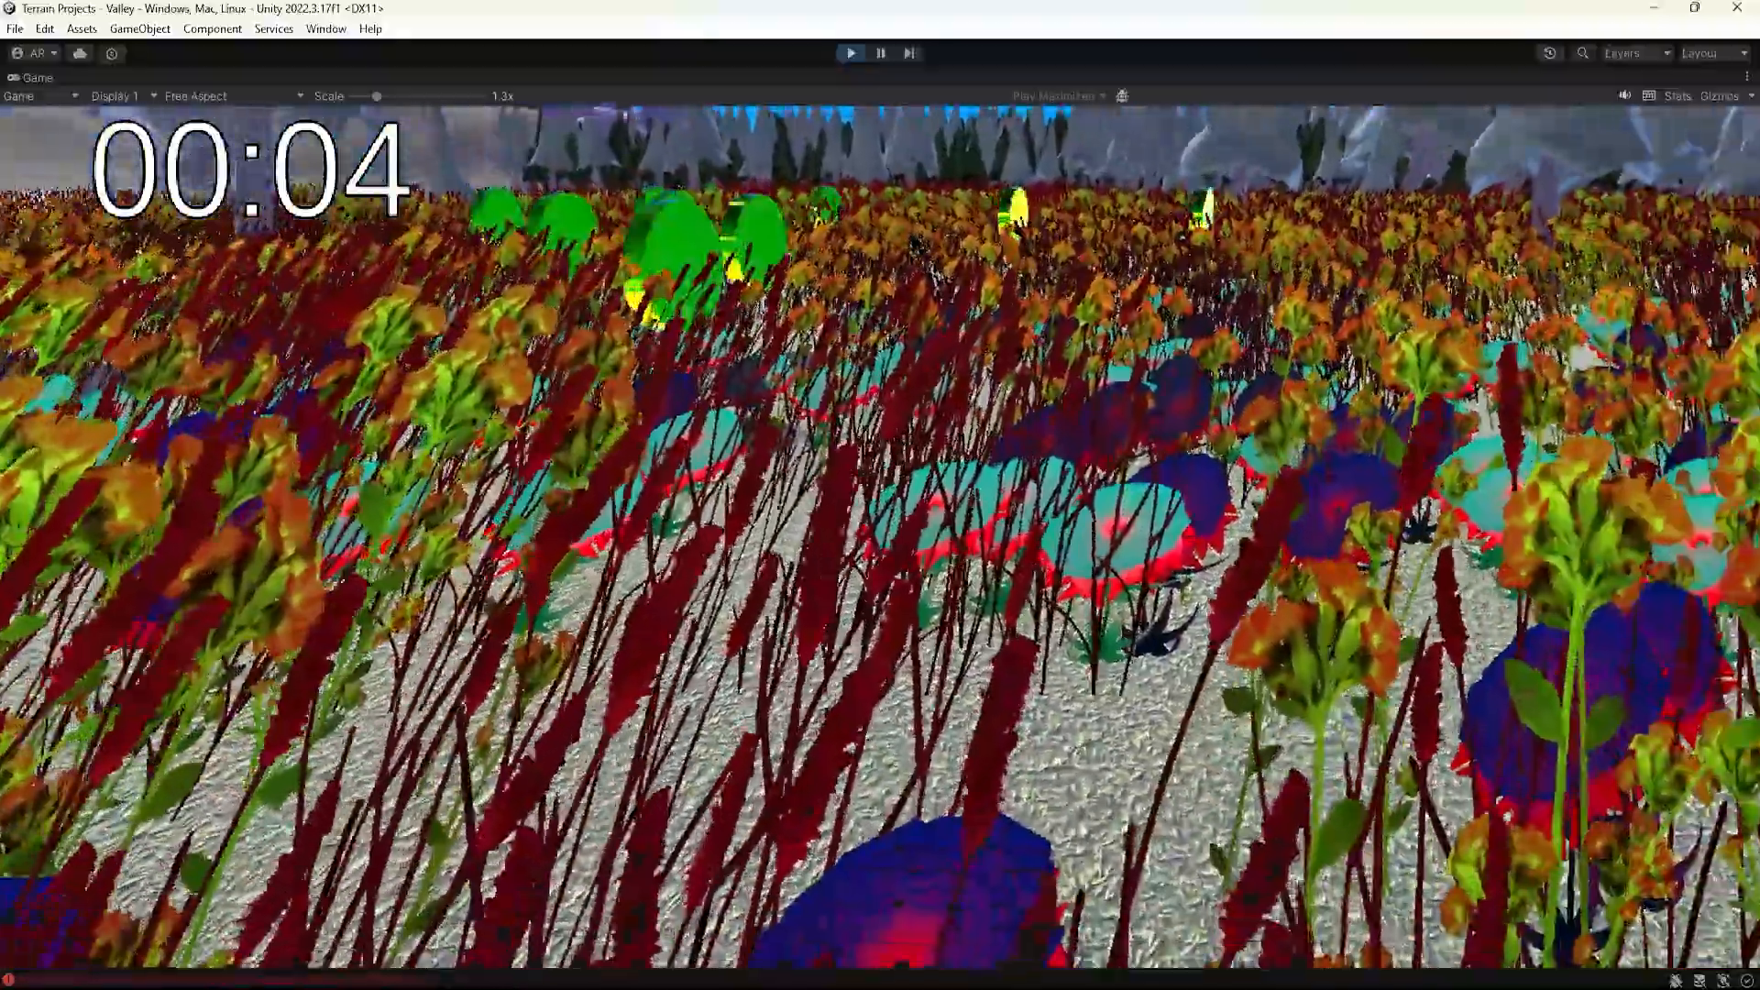
{"action": "key", "text": "w"}
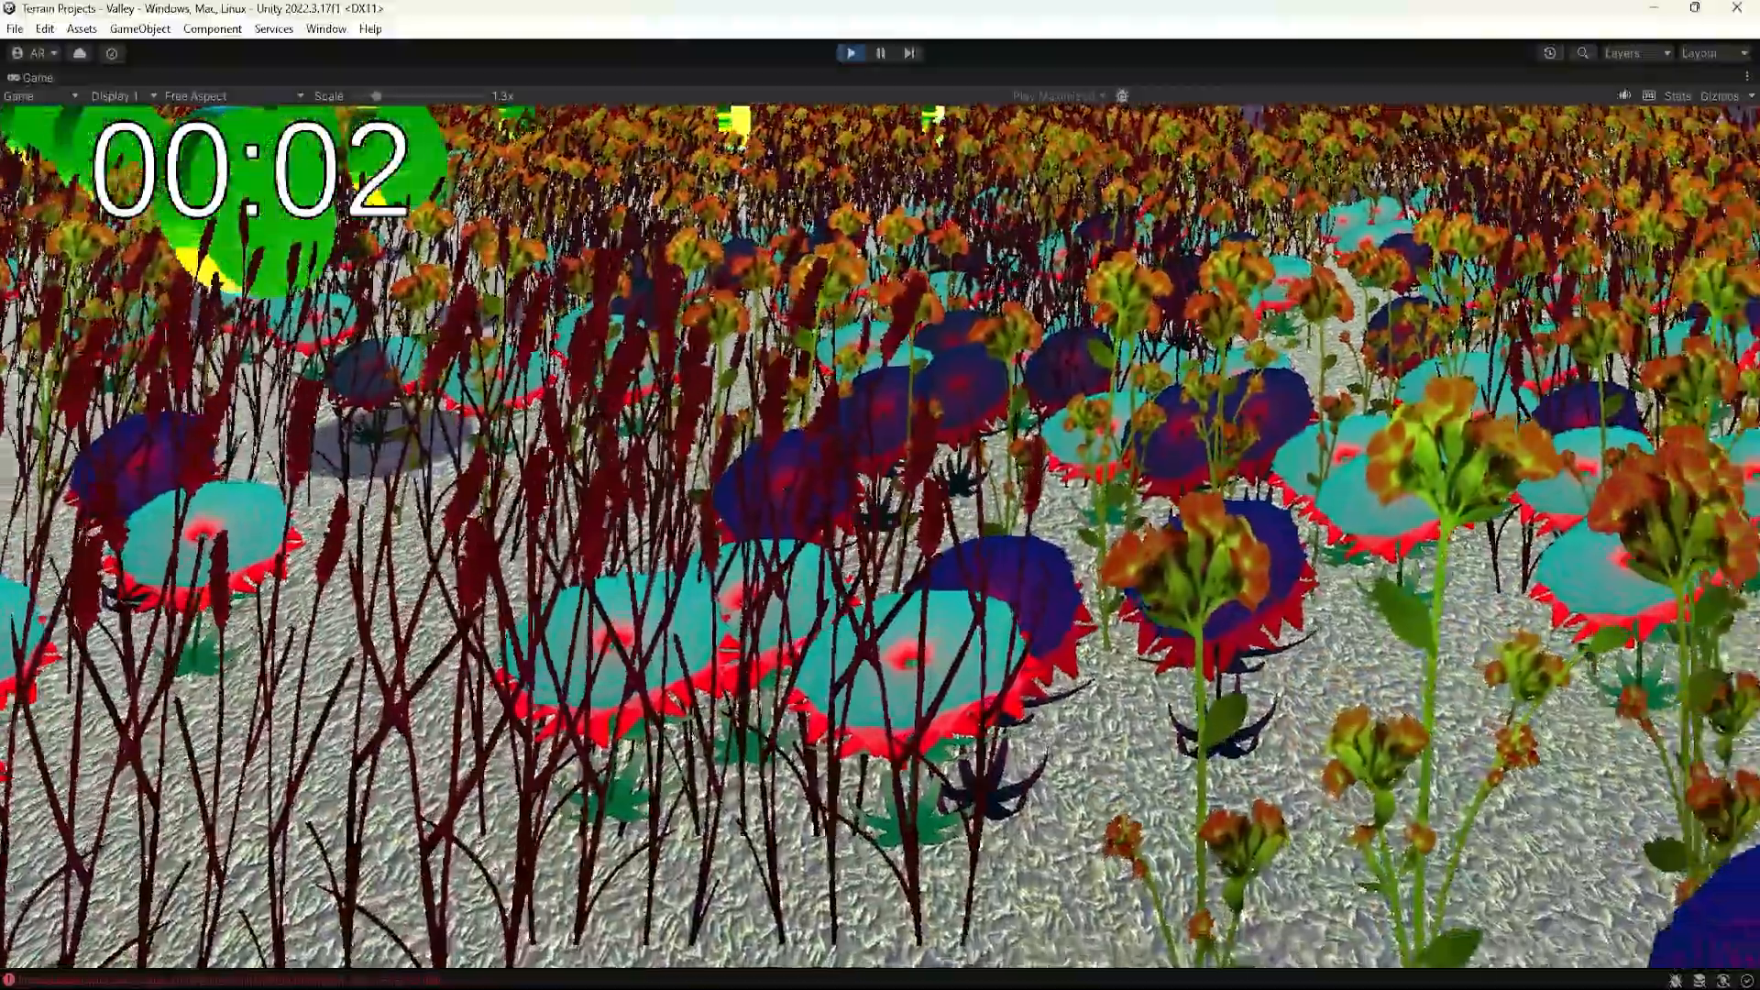